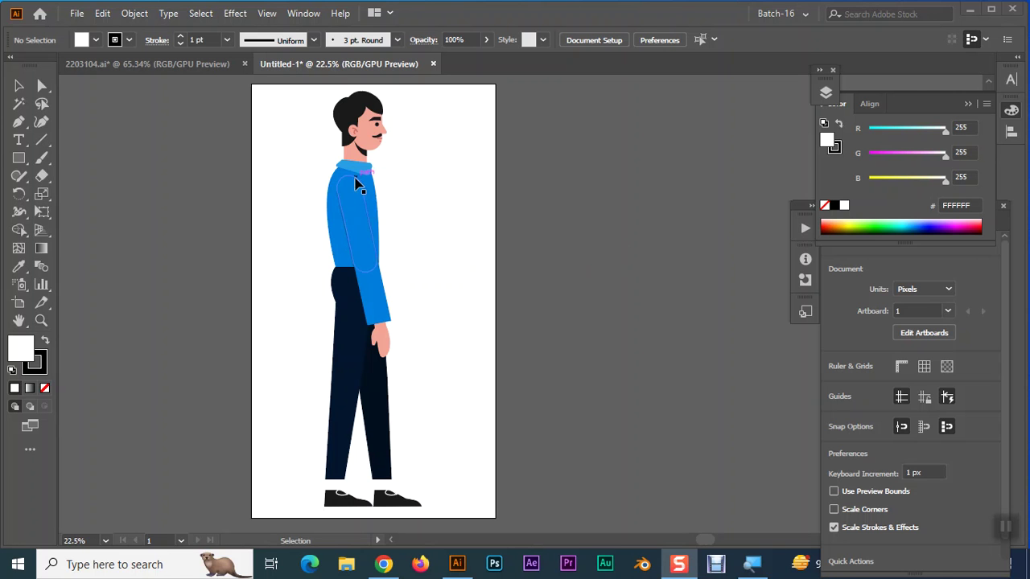
Expand Layer 1 and its <Group> to reveal the character's three body-part groups.
left_click(825, 91)
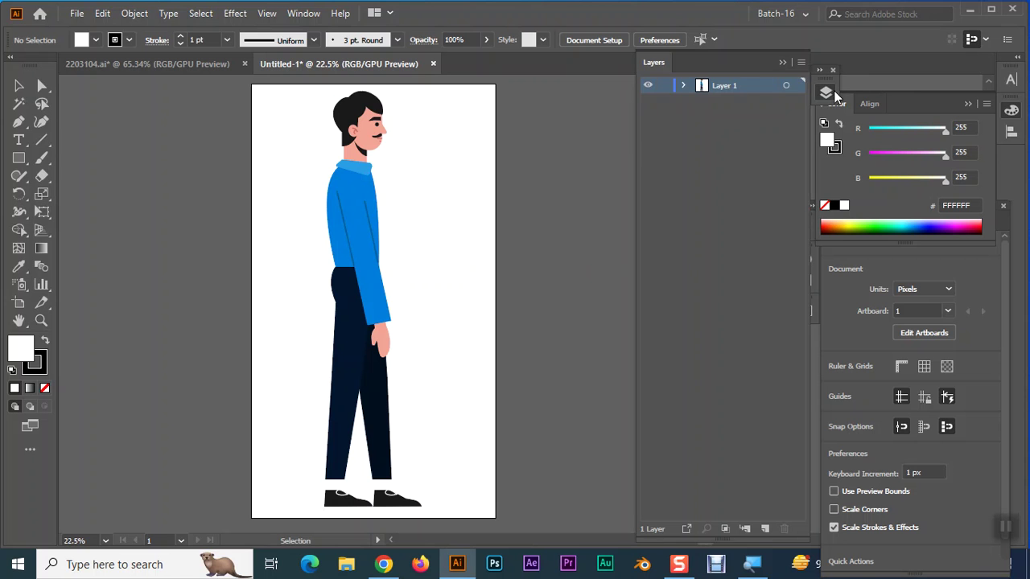
left_click(683, 86)
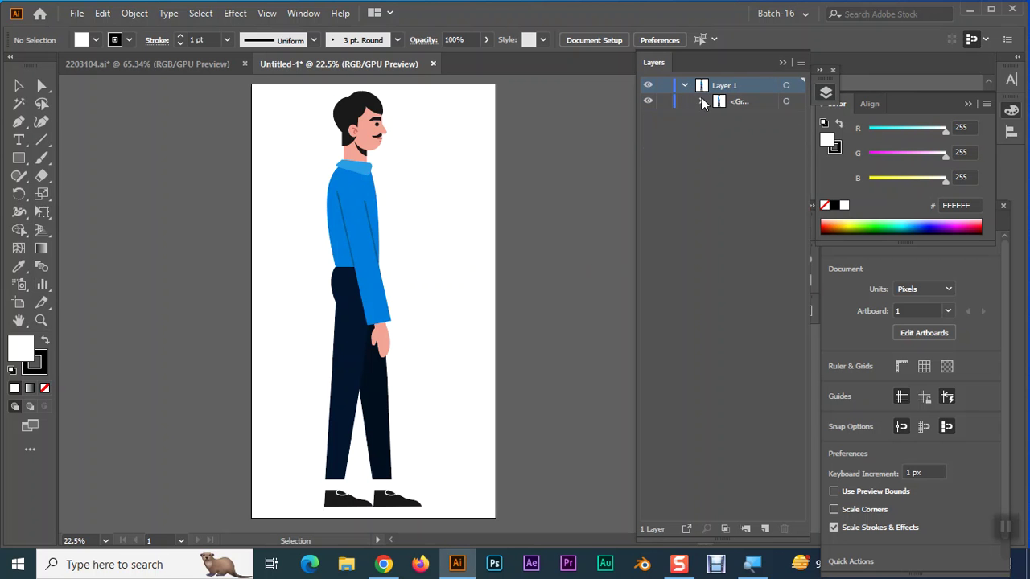
left_click(702, 100)
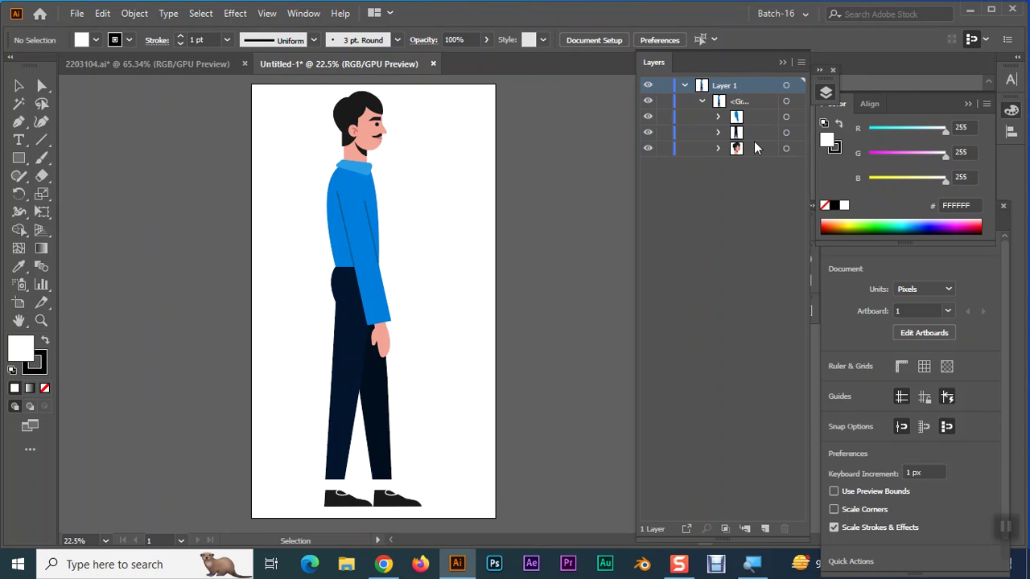
left_click(749, 102)
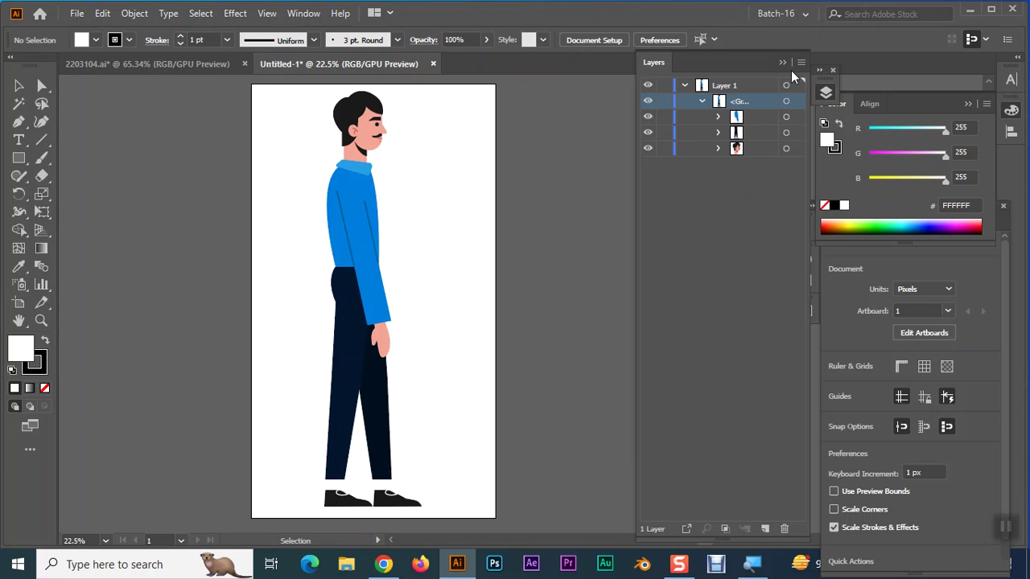
Reopen Layers from the Window menu, then dock and widen the panel so names show fully.
left_click(834, 71)
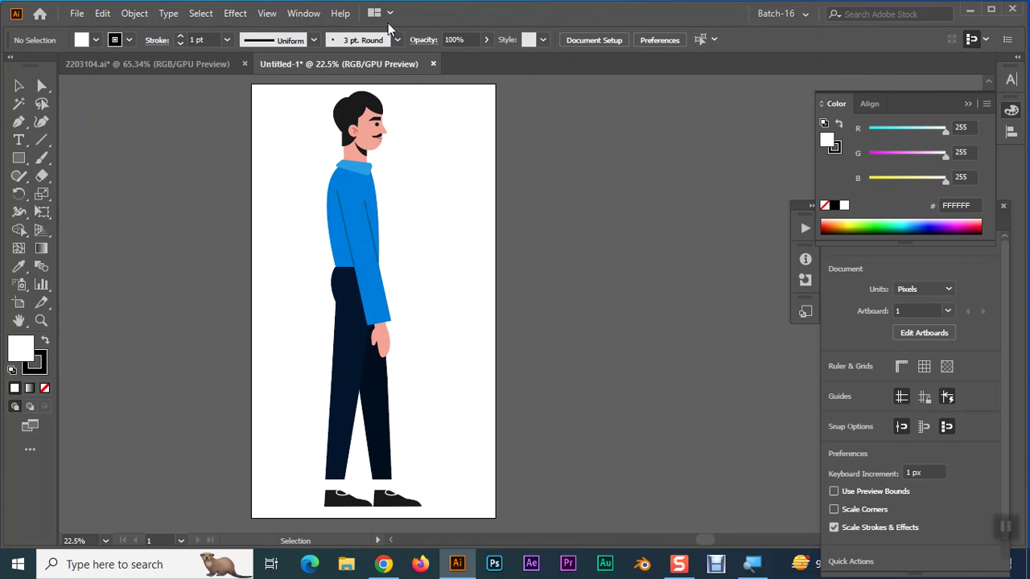
left_click(334, 14)
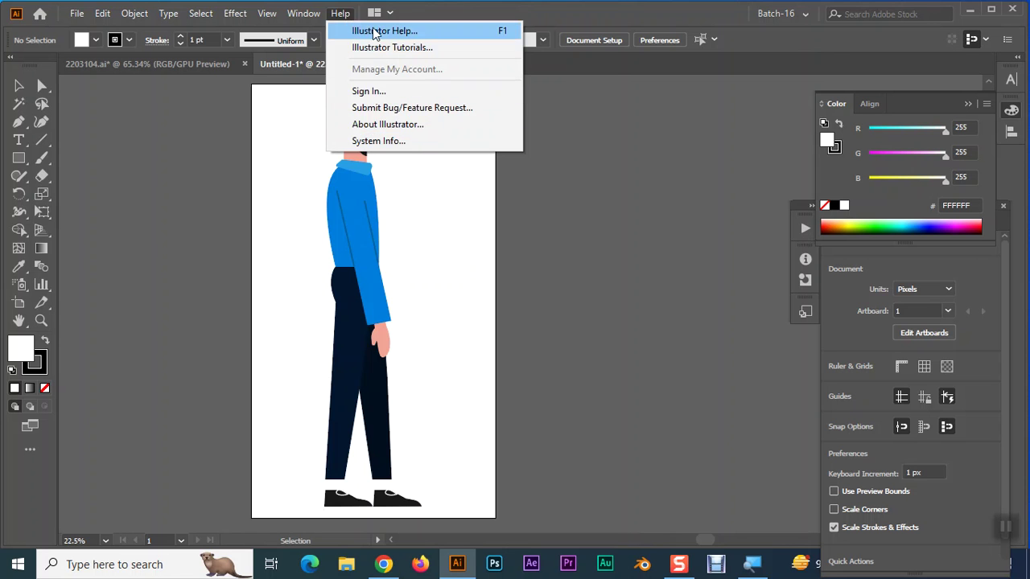
mouse_move(292, 24)
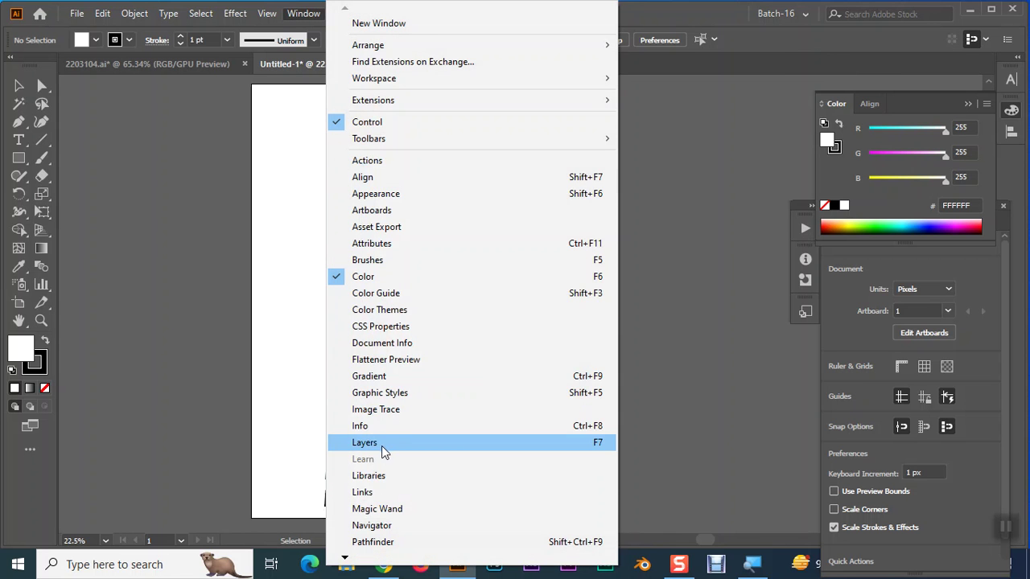
left_click(380, 442)
left_click_drag(757, 63, 949, 67)
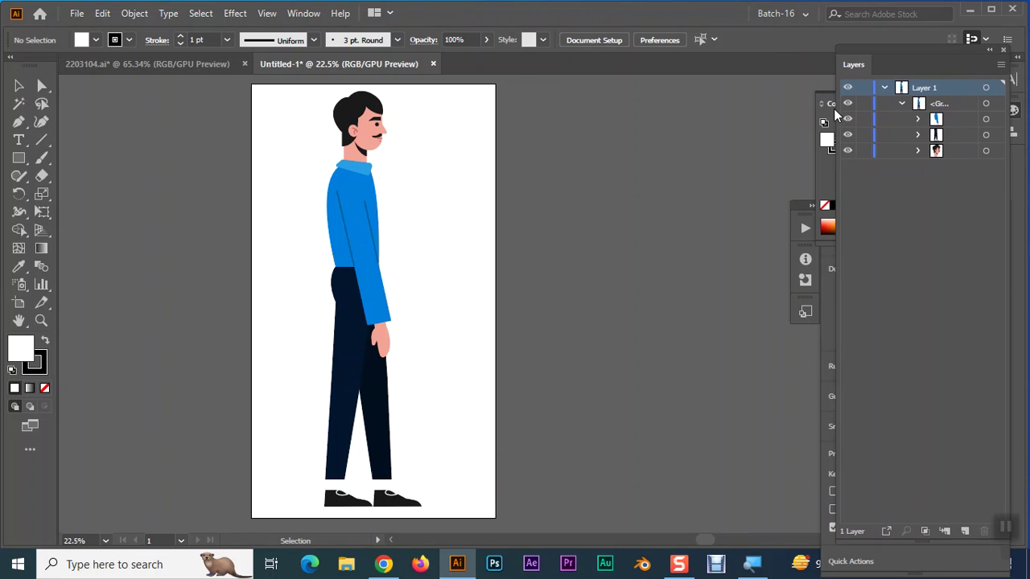
left_click_drag(841, 114, 686, 121)
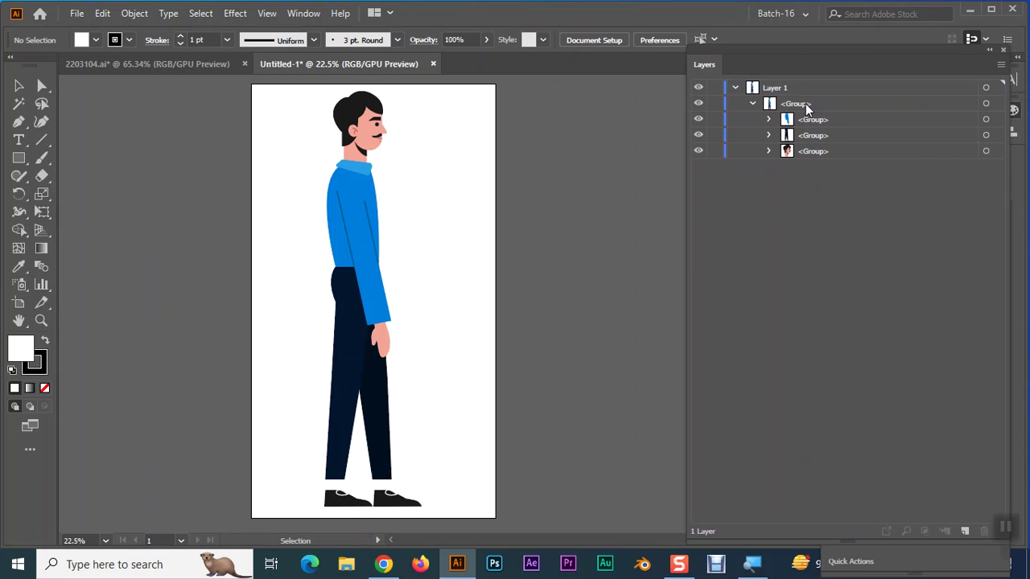
Release the character <Group> to layers (sequence), creating separate body-part layers.
left_click(985, 104)
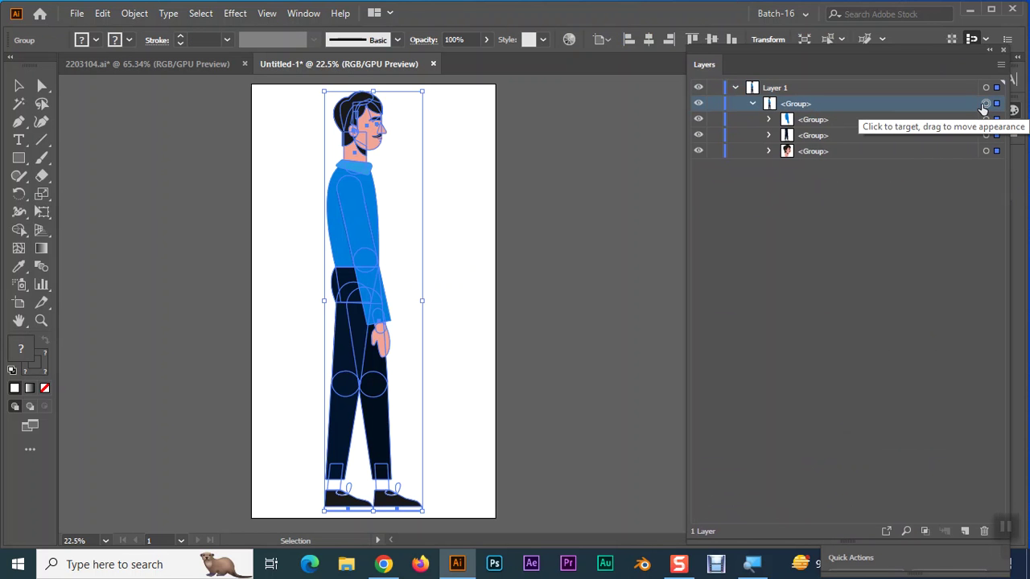
left_click(1001, 64)
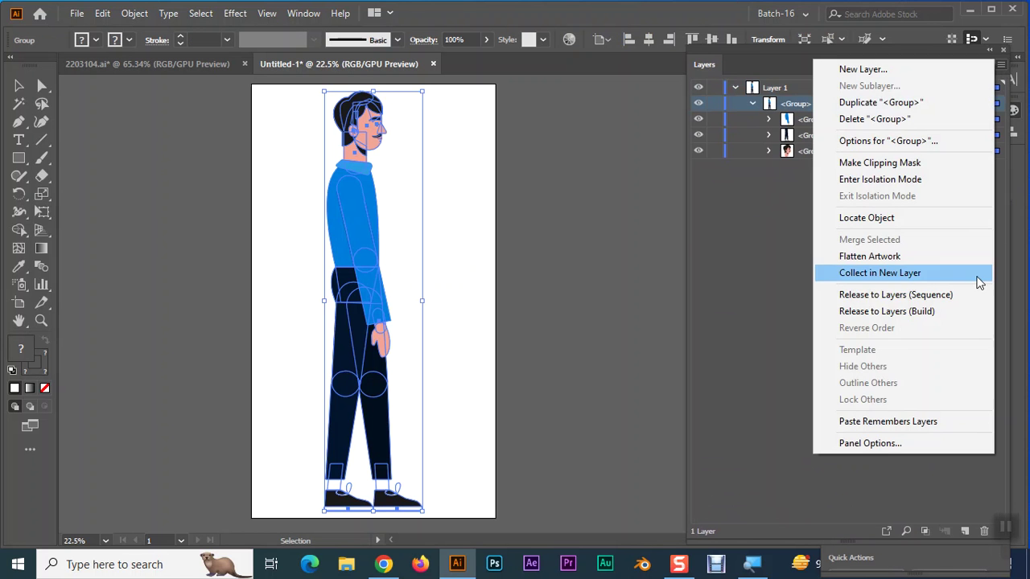
left_click(951, 297)
left_click_drag(823, 209, 816, 86)
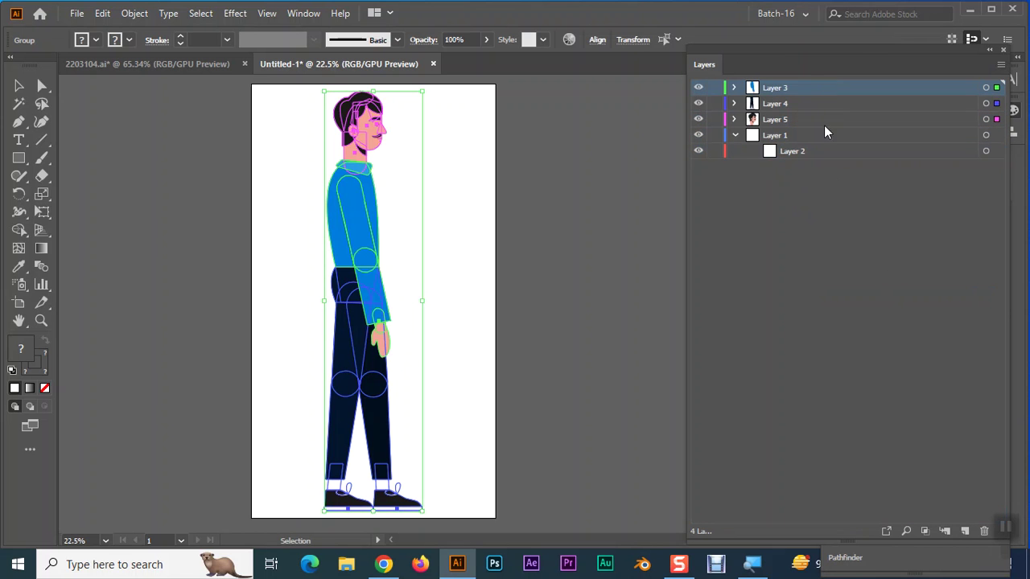
Delete the leftover Layer 1 and move the head's Layer 5 to the top.
left_click(760, 137)
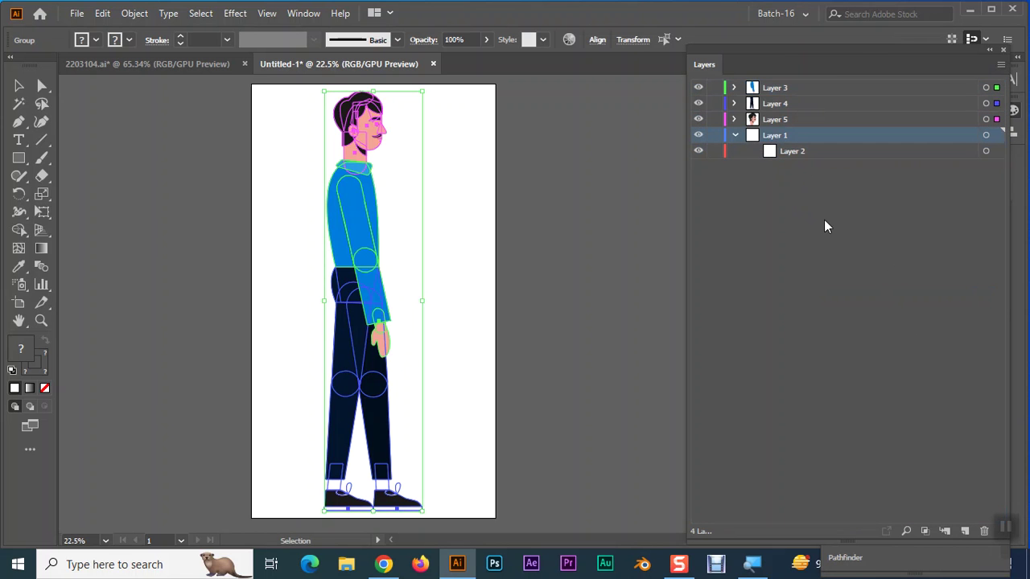
left_click(984, 531)
left_click(734, 119)
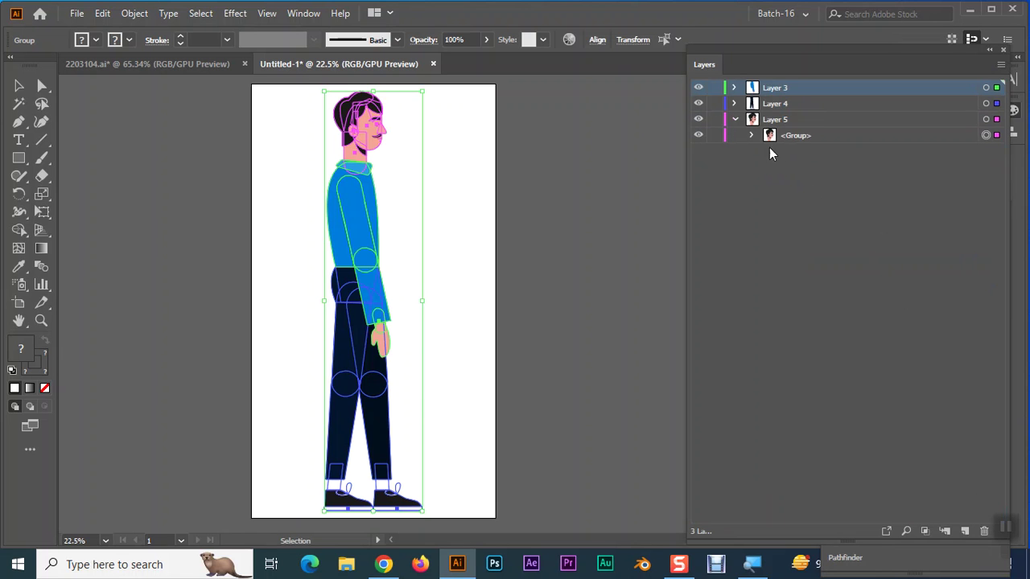
left_click(734, 119)
left_click_drag(775, 120, 774, 89)
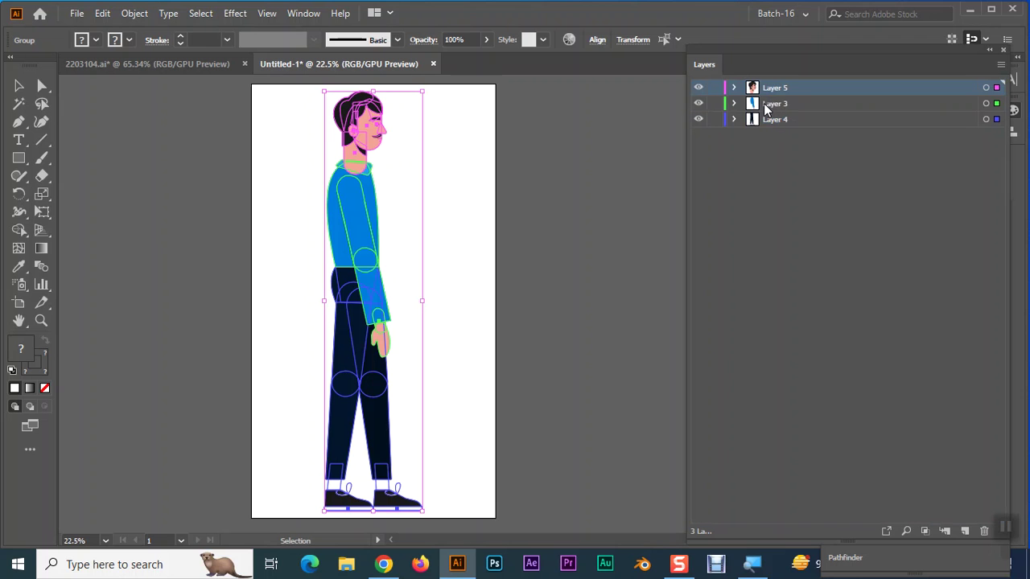
Release Layer 3's torso group to layers, creating Layer 6 with sublayers Layer 7 and Layer 8.
left_click(775, 105)
left_click(734, 104)
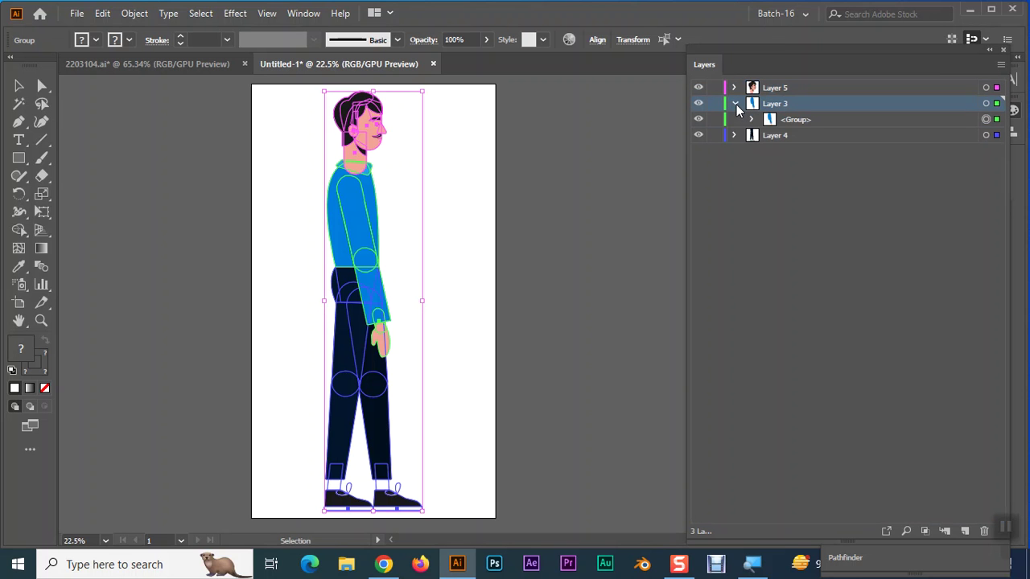
left_click(750, 119)
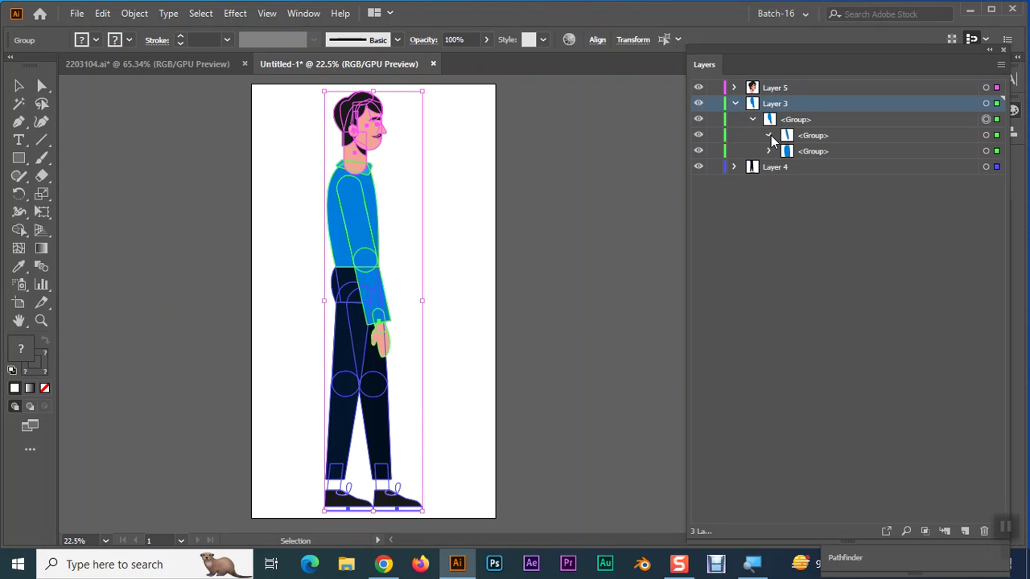
left_click(769, 135)
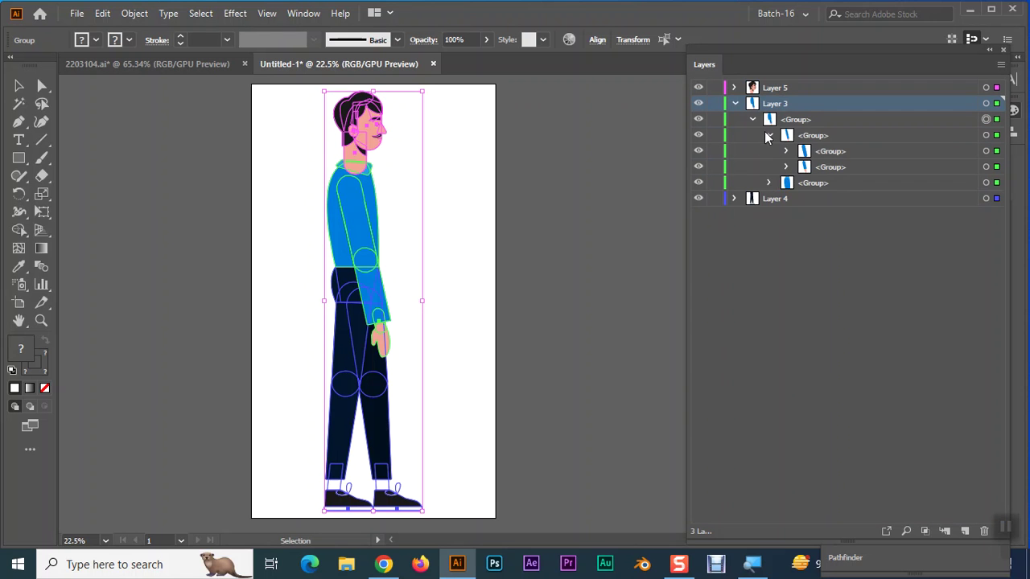
left_click(769, 134)
left_click(794, 121)
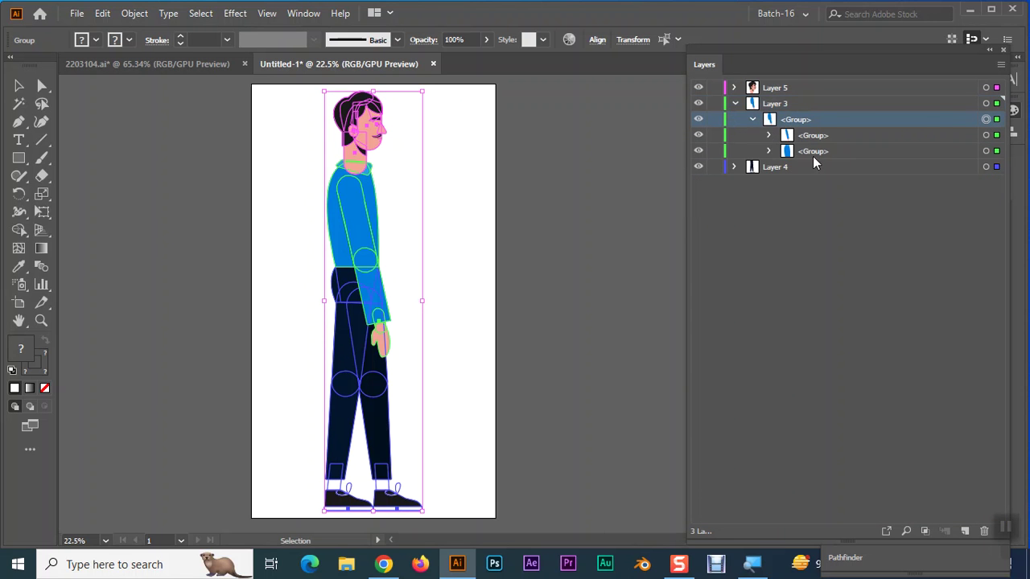
left_click(986, 120)
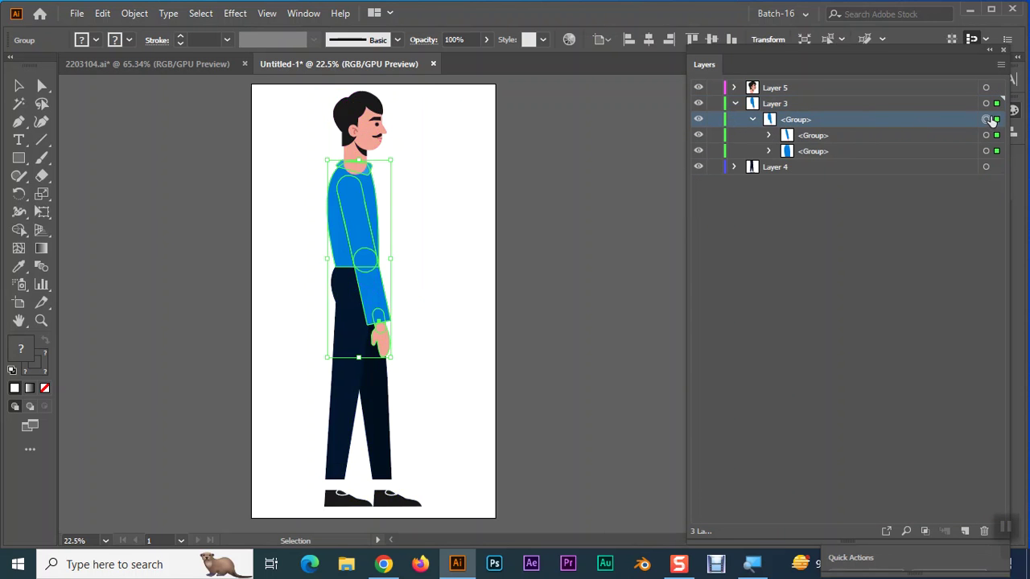
left_click(993, 59)
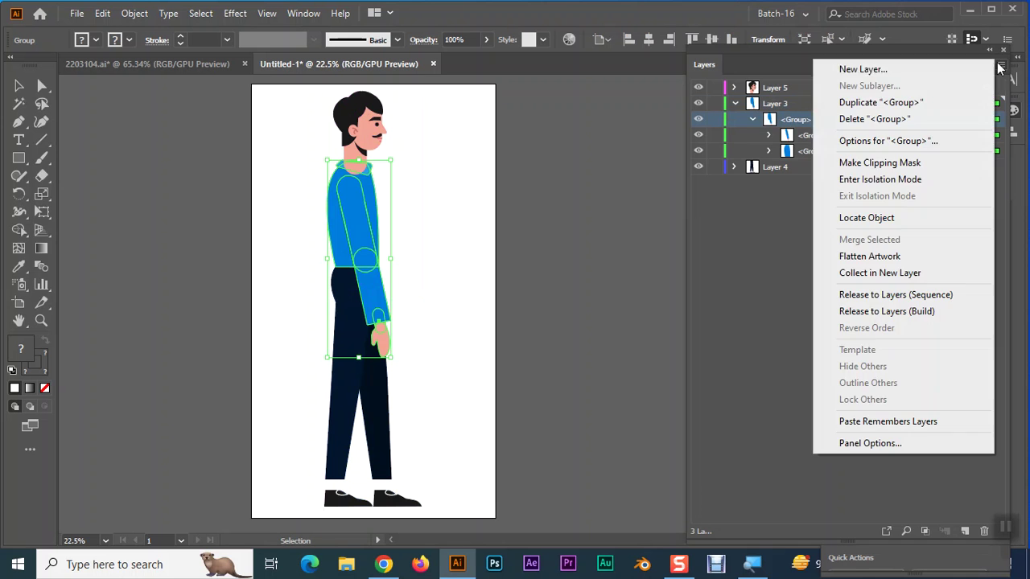
left_click(929, 296)
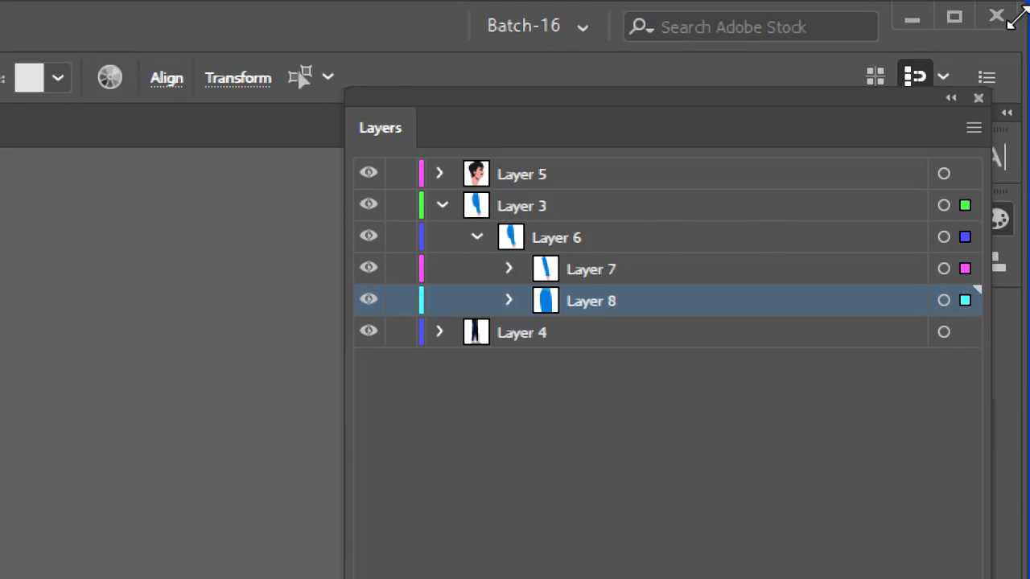
Move Layers 7 and 8 above Layer 3, then delete the emptied Layer 3.
left_click(576, 271)
left_click(596, 301, "shift")
mouse_move(599, 269)
left_mouse_down()
mouse_move(562, 188)
mouse_move(463, 205)
left_mouse_up()
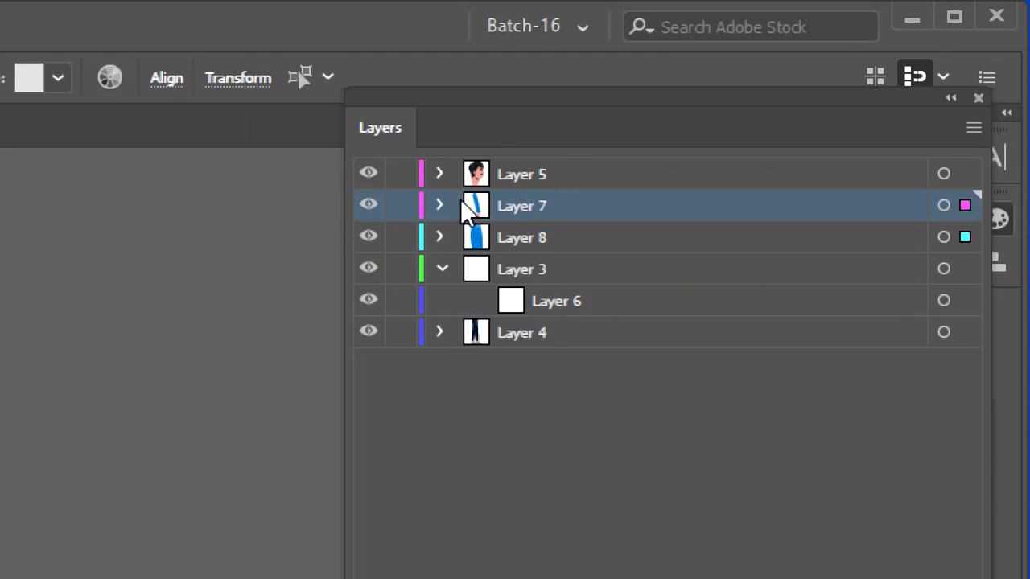
left_click(440, 266)
left_click(537, 269)
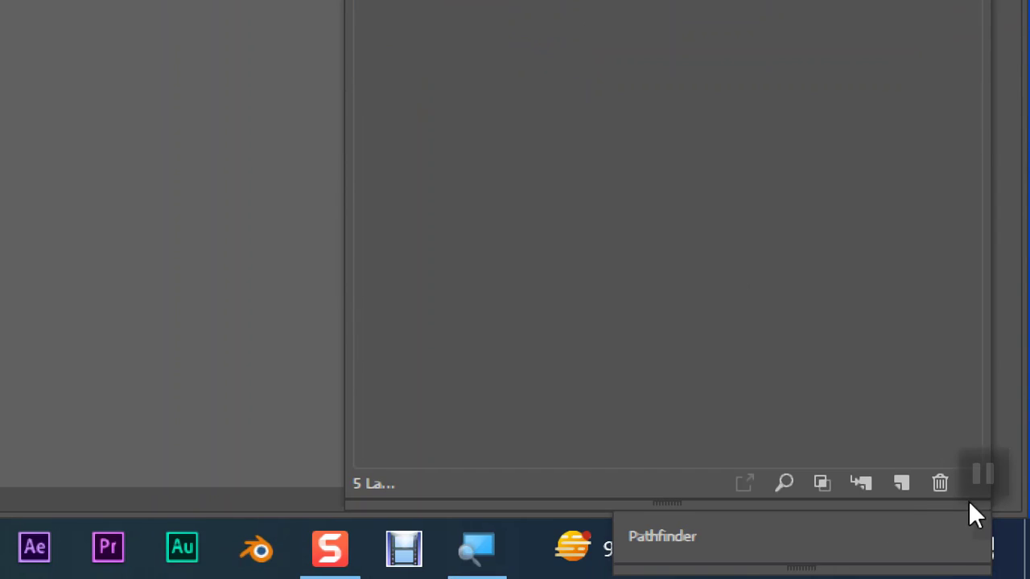
left_click(940, 483)
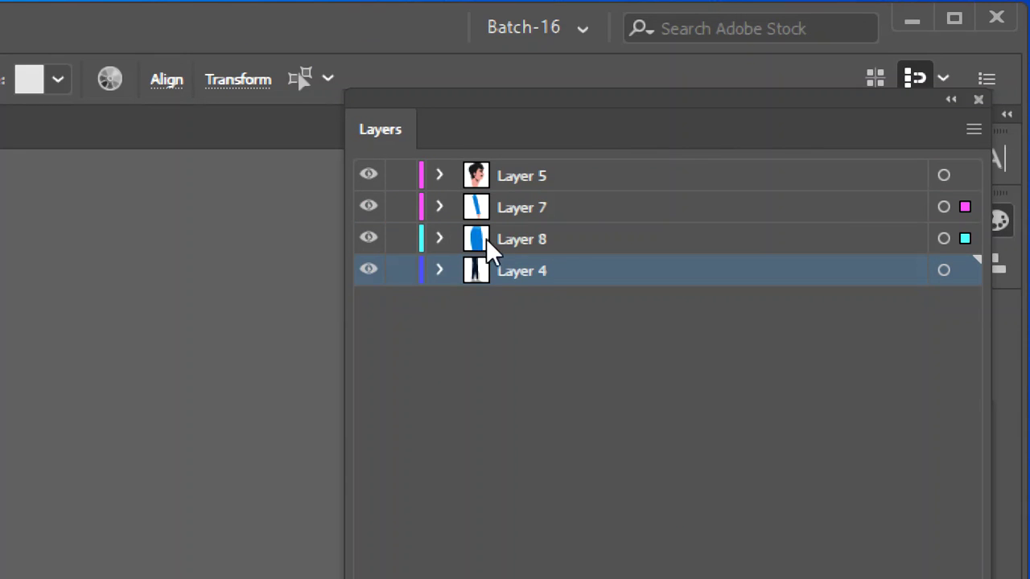
Expand Layer 7's group and select its two nested arm groups.
left_click(439, 208)
left_click(547, 211)
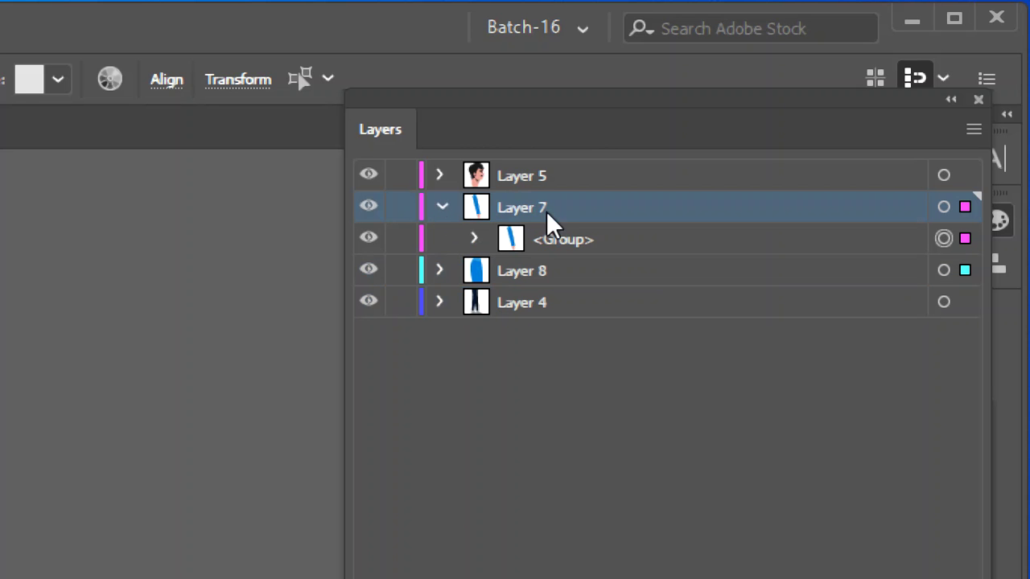
left_click(475, 237)
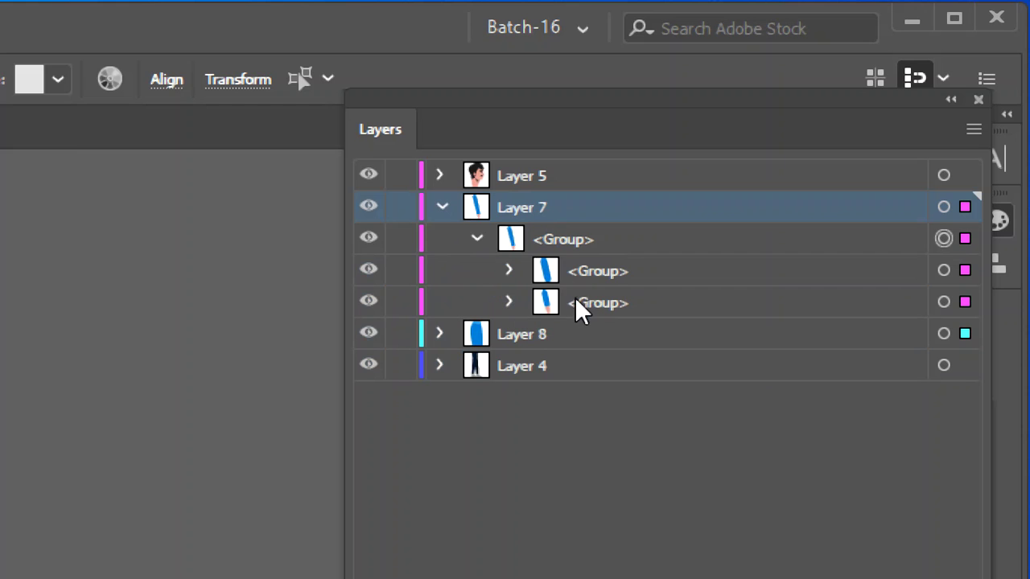
left_click(509, 302)
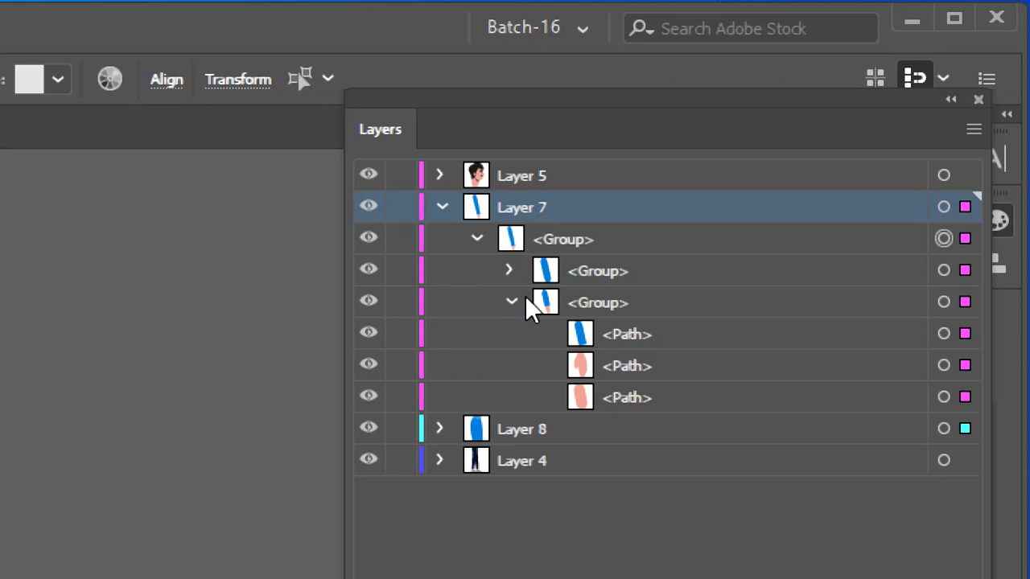
left_click(508, 302)
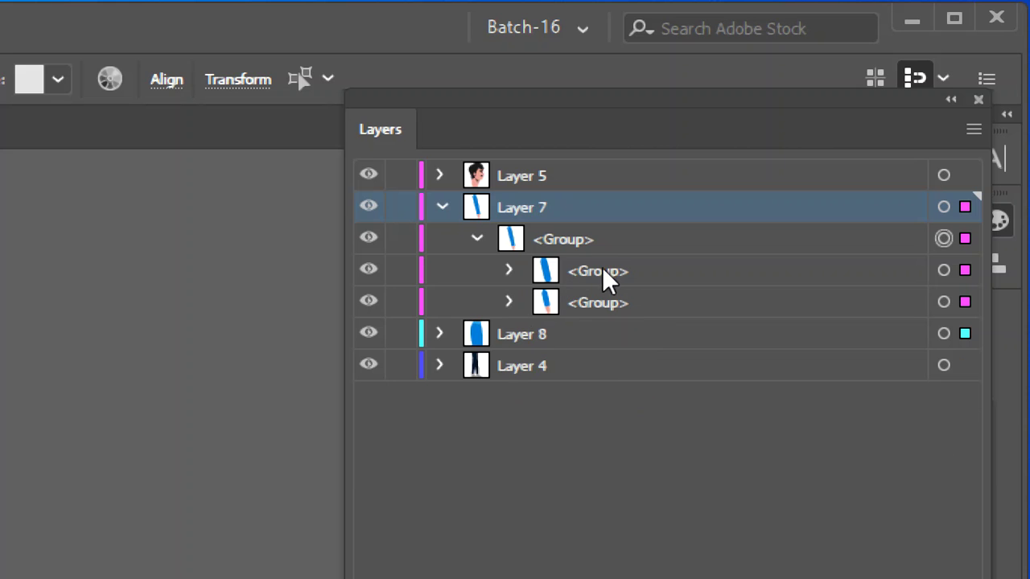
left_click(602, 271)
left_click(596, 303, "shift")
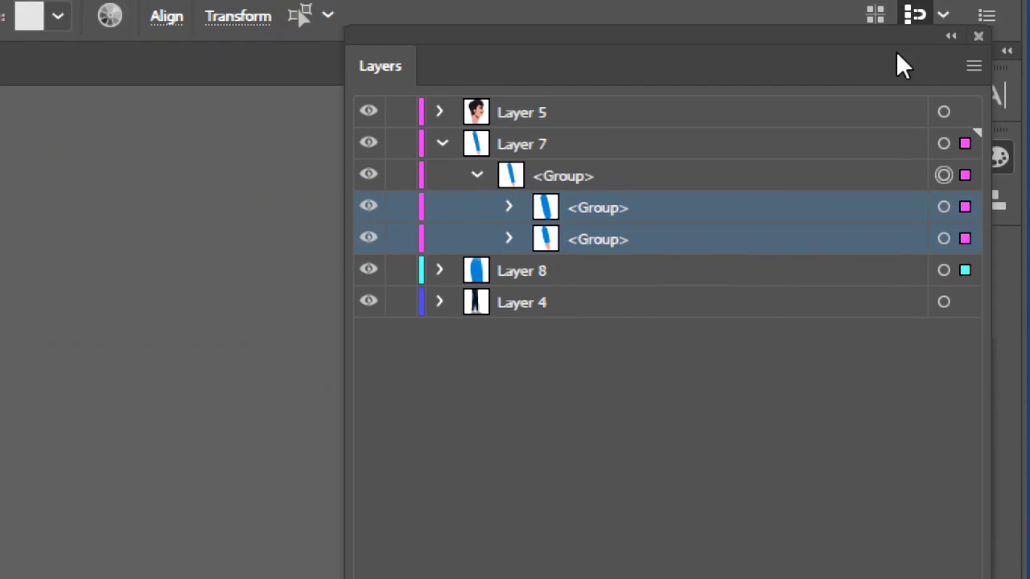
Release Layer 7's arm group to layers, creating Layer 9 and Layer 10.
left_click(668, 175)
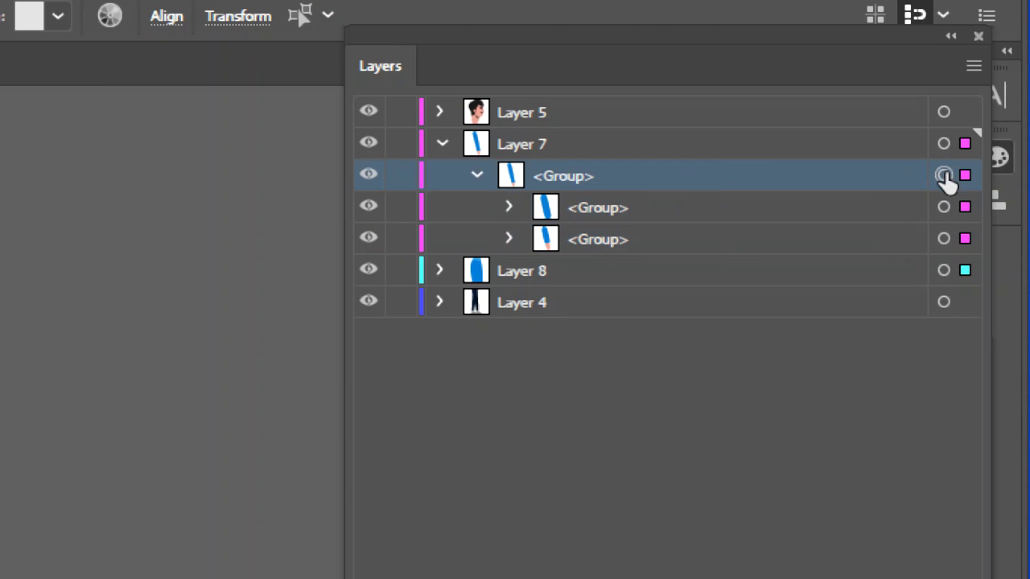
left_click(944, 175)
left_click(973, 66)
left_click(848, 527)
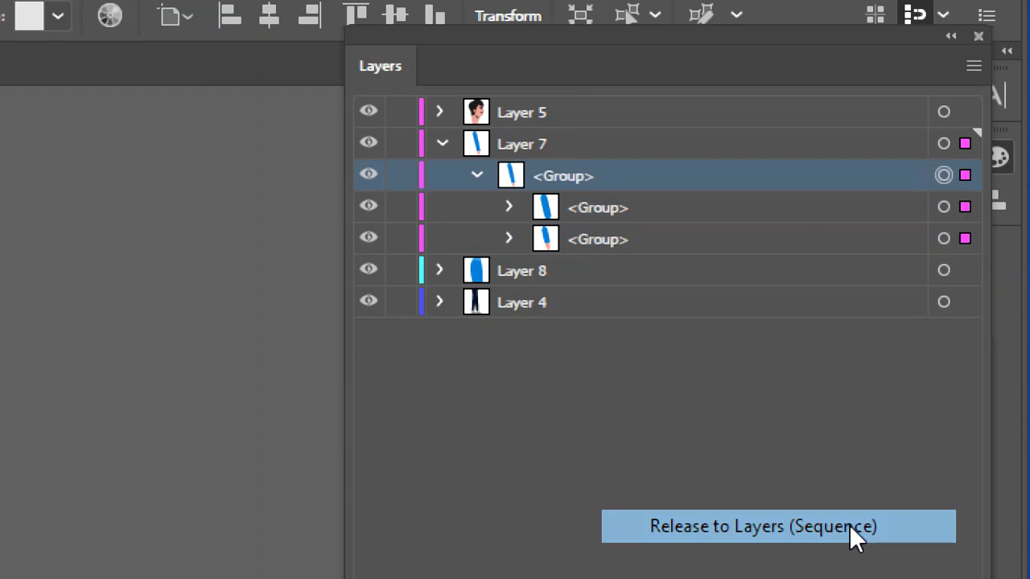
Move Layers 9 and 10 to top level and drop emptied Layer 7 to the bottom.
left_click(575, 206, "shift")
left_click_drag(589, 201, 543, 137)
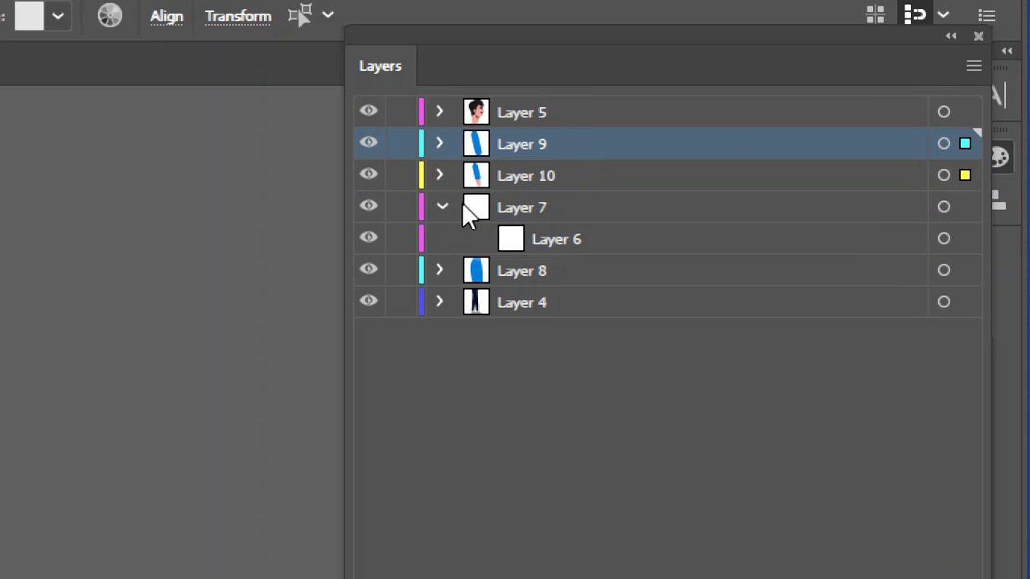
left_click(442, 207)
left_click_drag(474, 207, 478, 347)
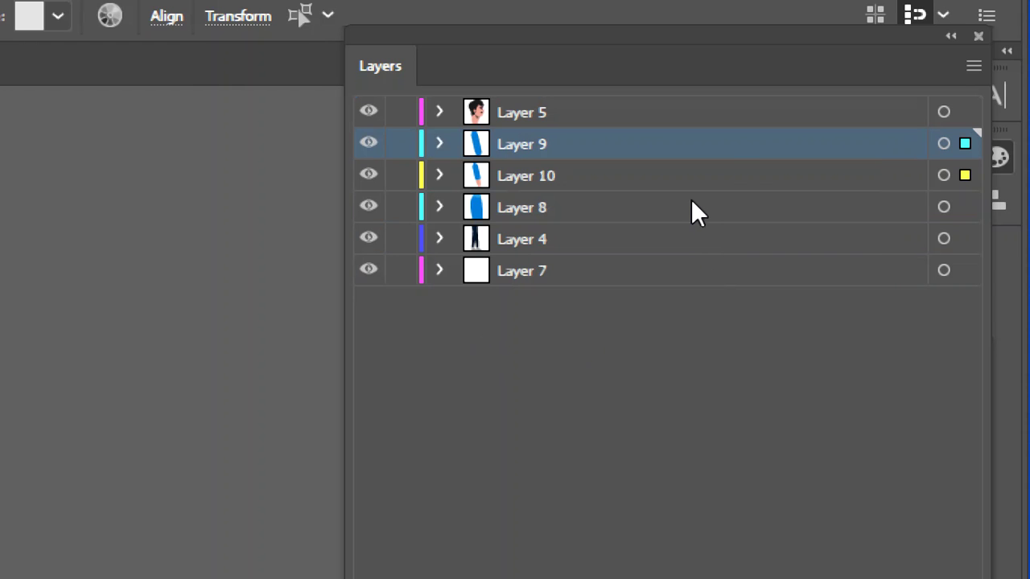
Release Layer 10's three-path group into sublayers Layer 12, 13 and 14.
left_click(440, 177)
left_click(476, 207)
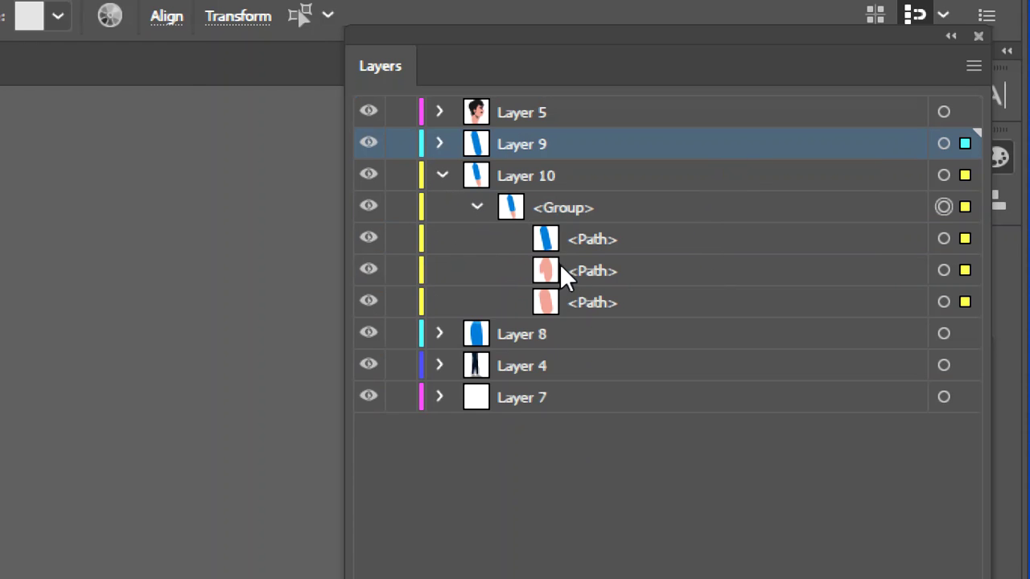
left_click(596, 309)
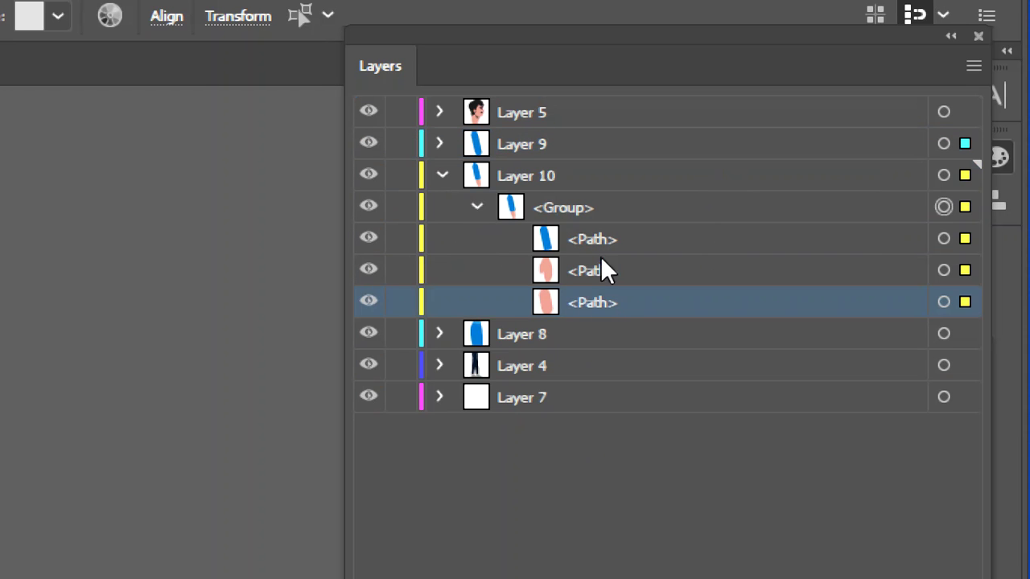
left_click(577, 208)
left_click(944, 206)
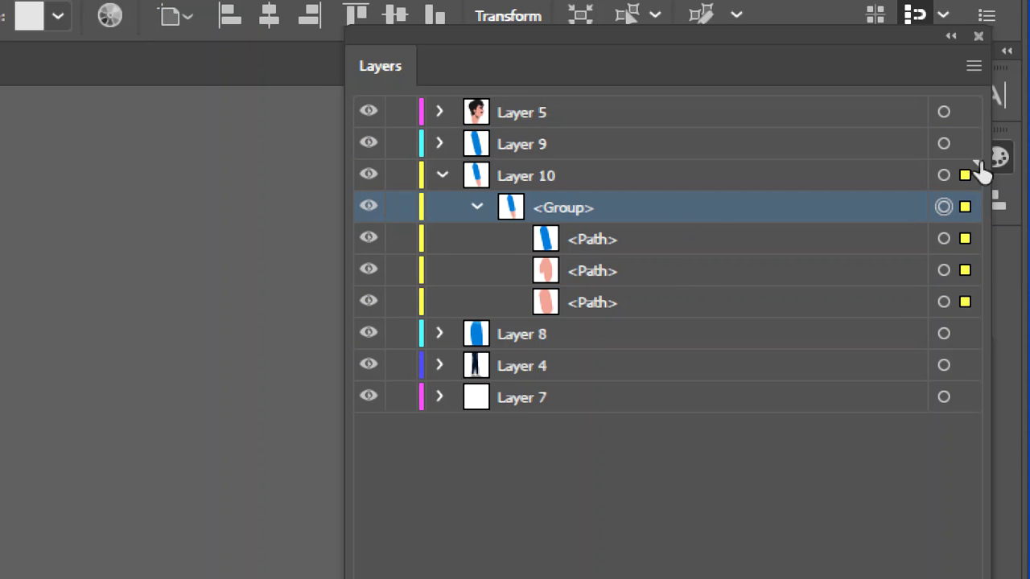
left_click(972, 65)
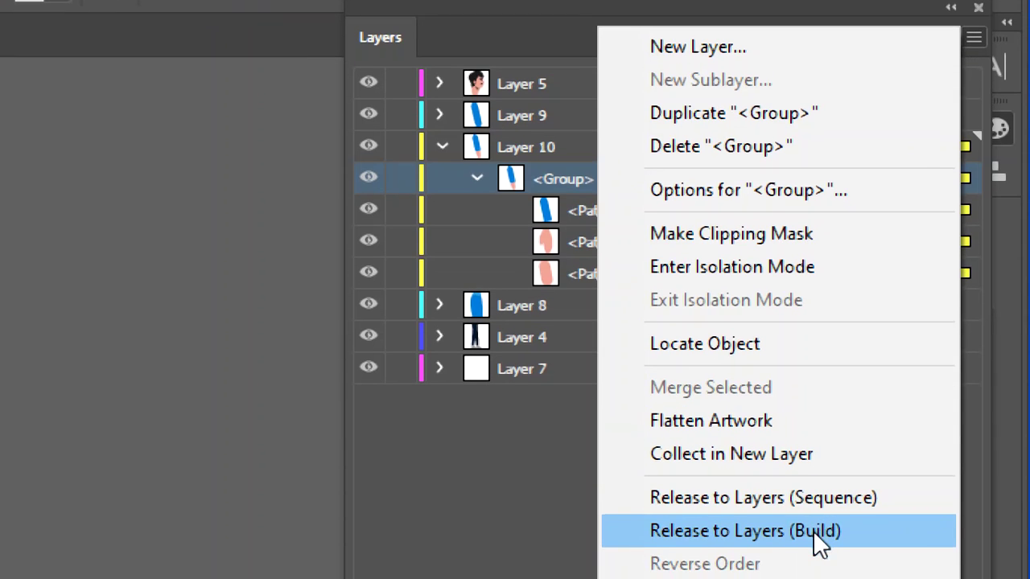
left_click(814, 497)
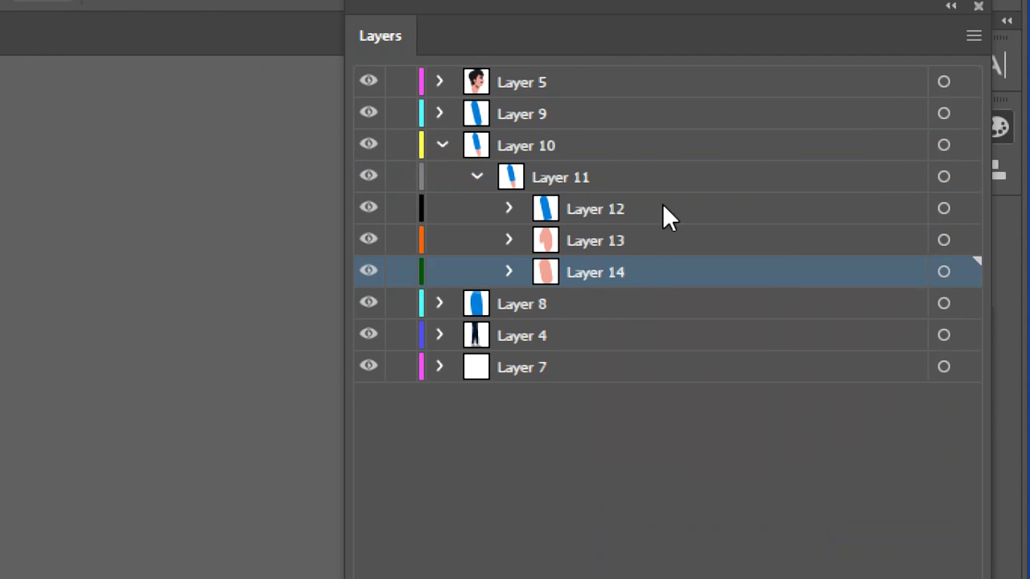
Move Layer 14's skin path into Layer 12 and push the empty Layer 14 down.
left_click(508, 208)
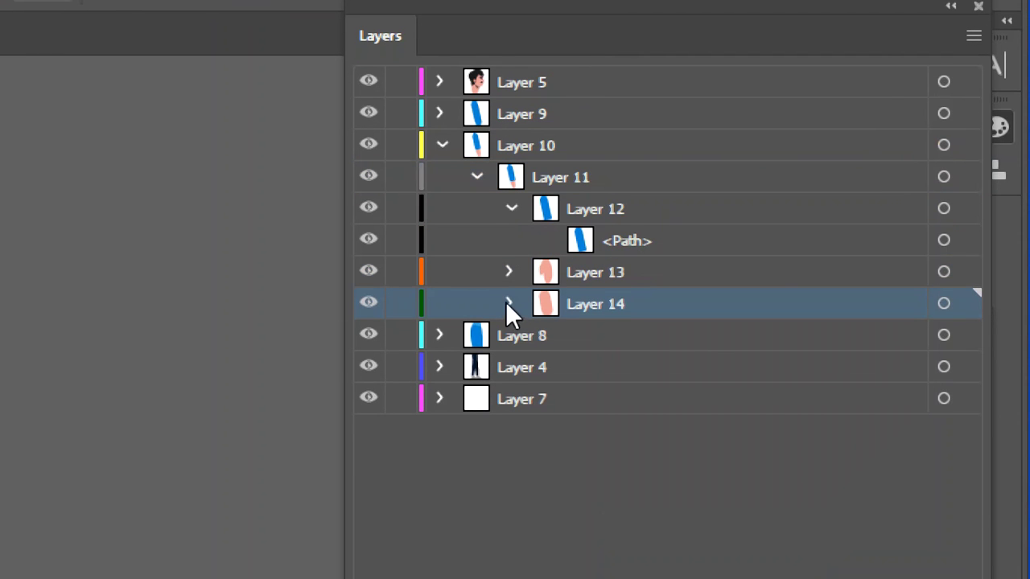
left_click(508, 303)
left_click_drag(581, 333, 595, 256)
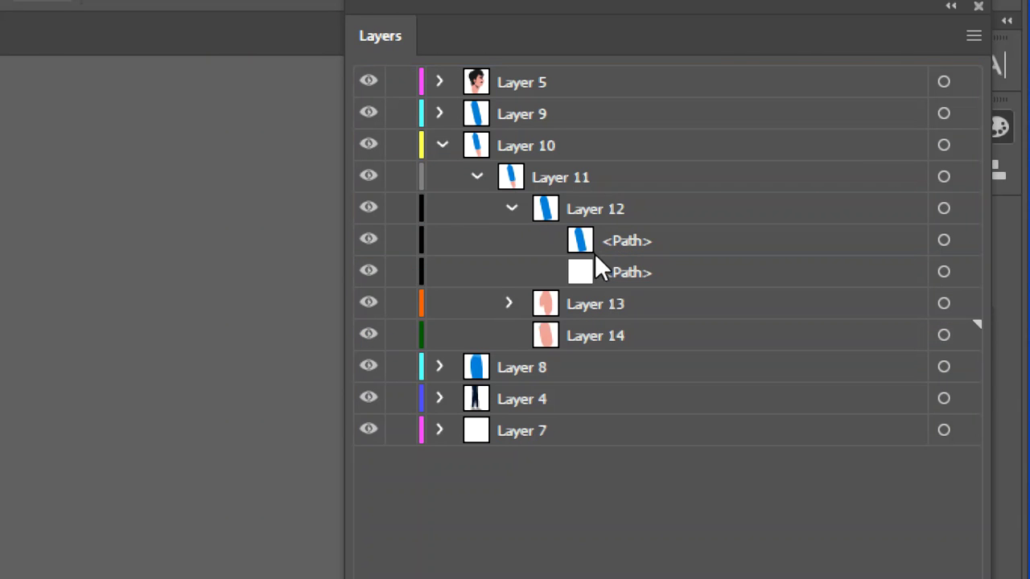
left_click(511, 208)
left_click_drag(564, 272, 569, 409)
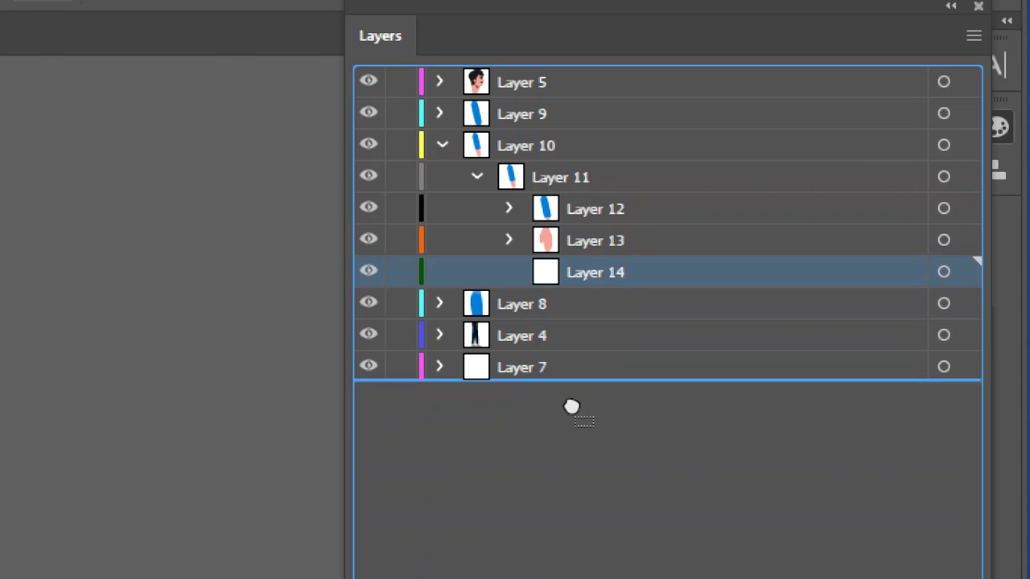
Move Layers 12 and 13 to top level below Layer 9, emptied Layer 10 to the bottom.
left_click(555, 208)
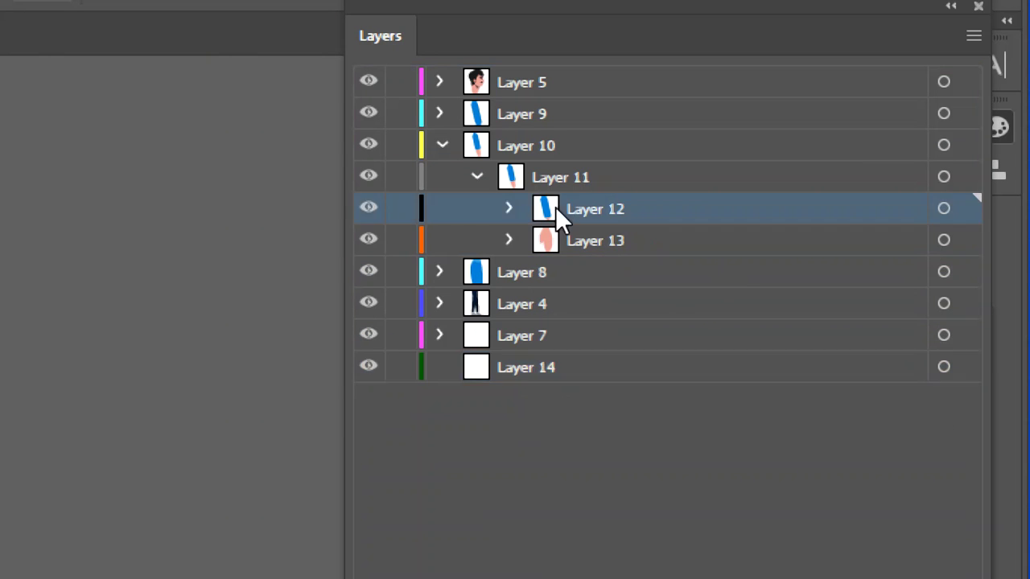
left_click(584, 243, "shift")
left_click_drag(585, 220, 558, 135)
left_click_drag(446, 211, 552, 407)
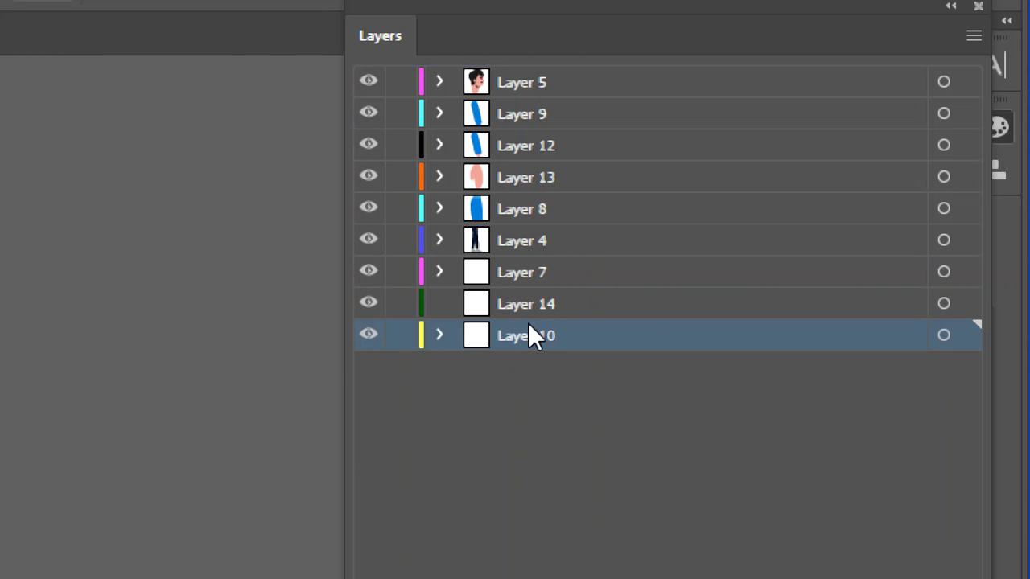
Expand Layer 4 and its groups to inspect the two leg groups.
left_click(437, 240)
left_click(476, 272)
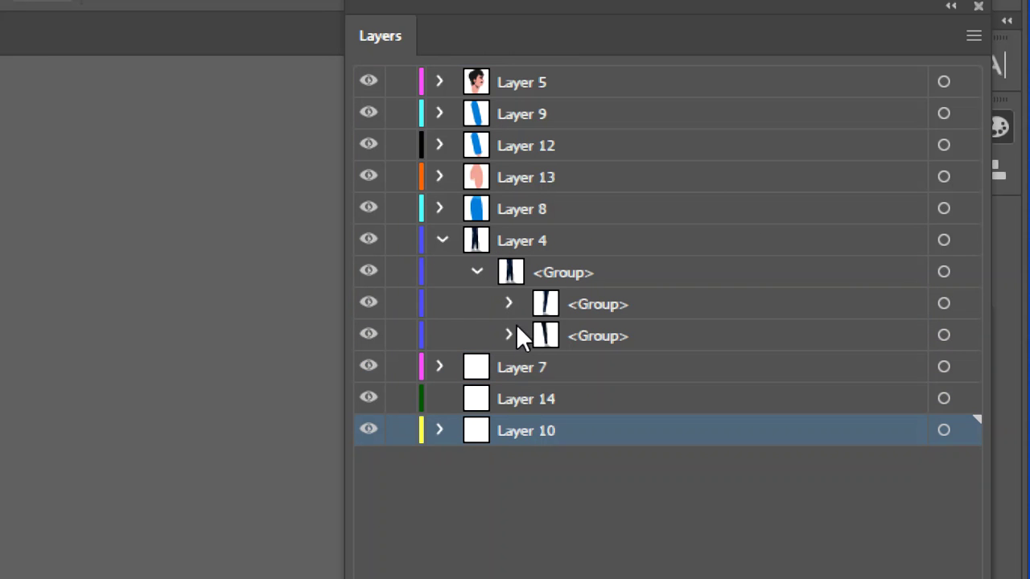
left_click(512, 305)
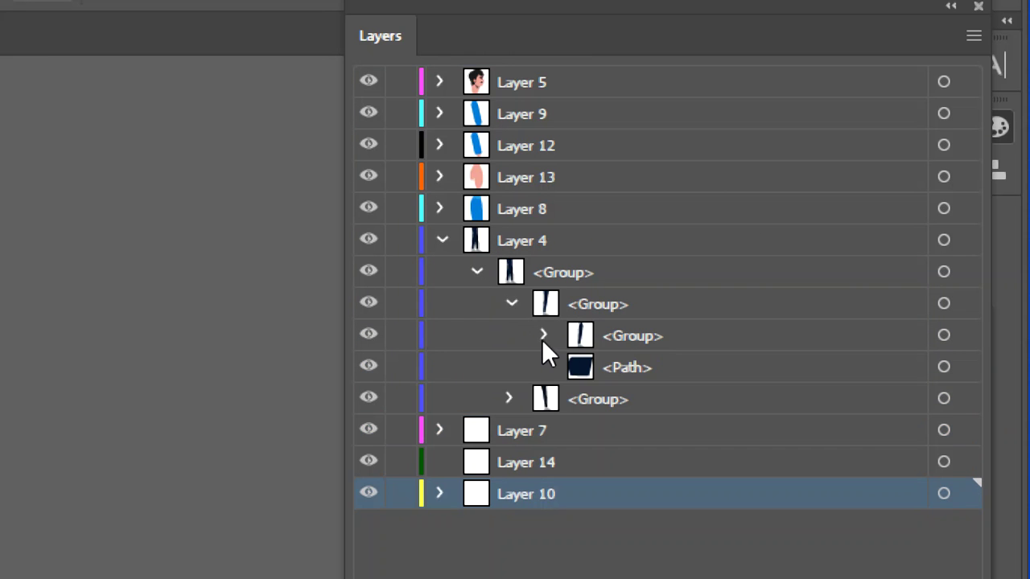
left_click(510, 304)
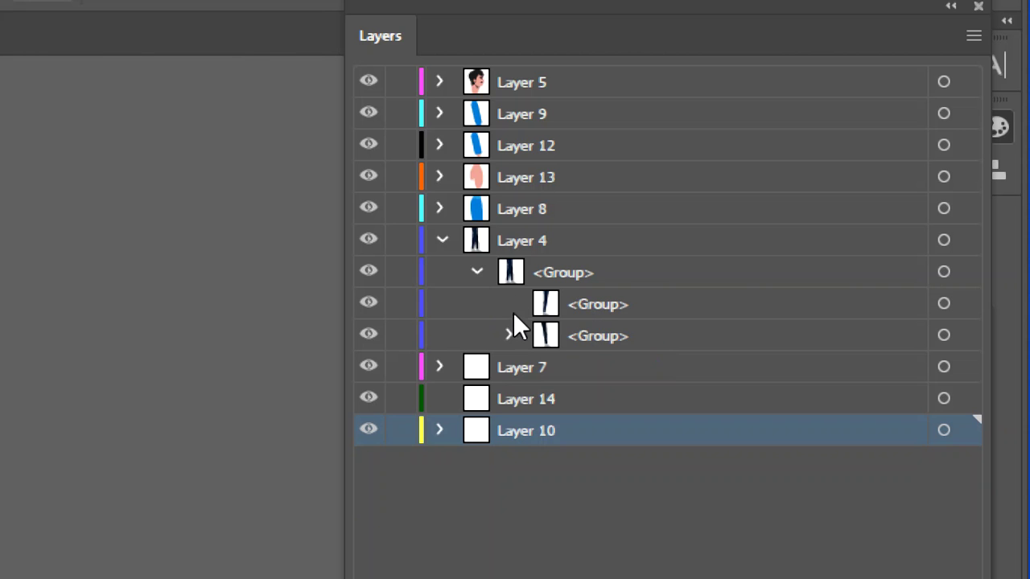
Rename the empty Layer 7 to 'hip'.
double_click(522, 368)
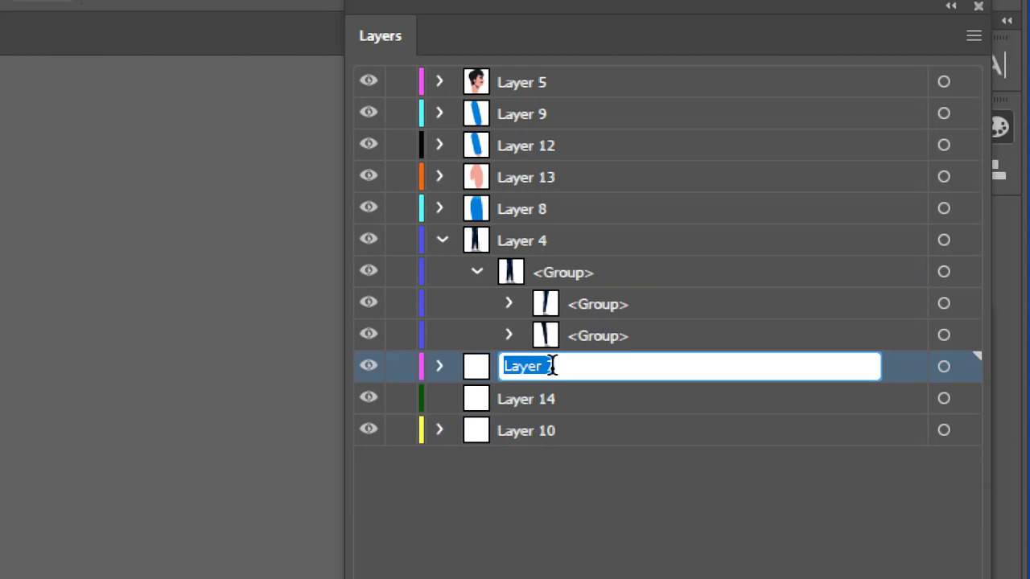
type("hip")
key("Return")
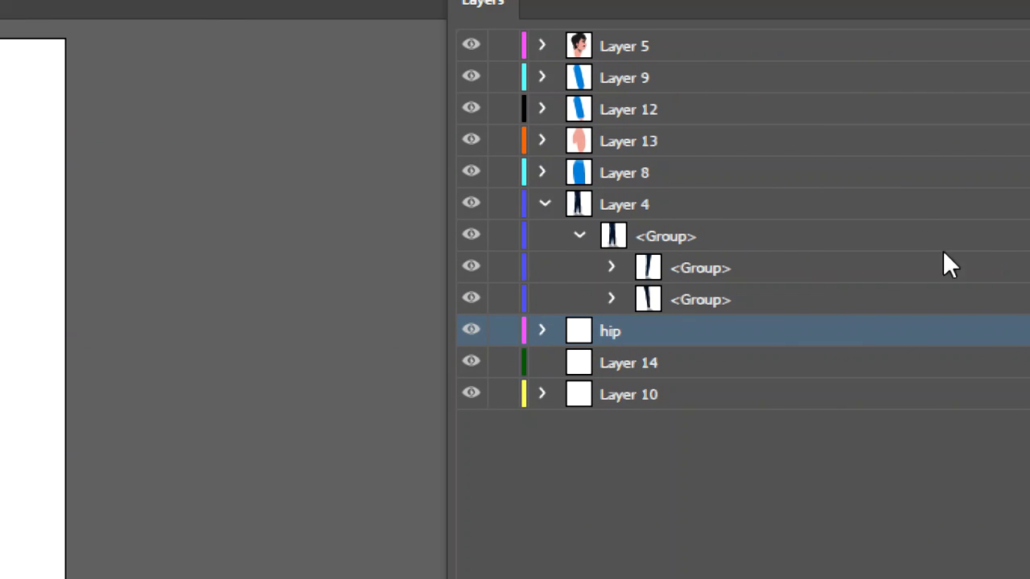
Move both legs' dark hip paths into the hip layer and place hip above Layer 4.
left_click(610, 267)
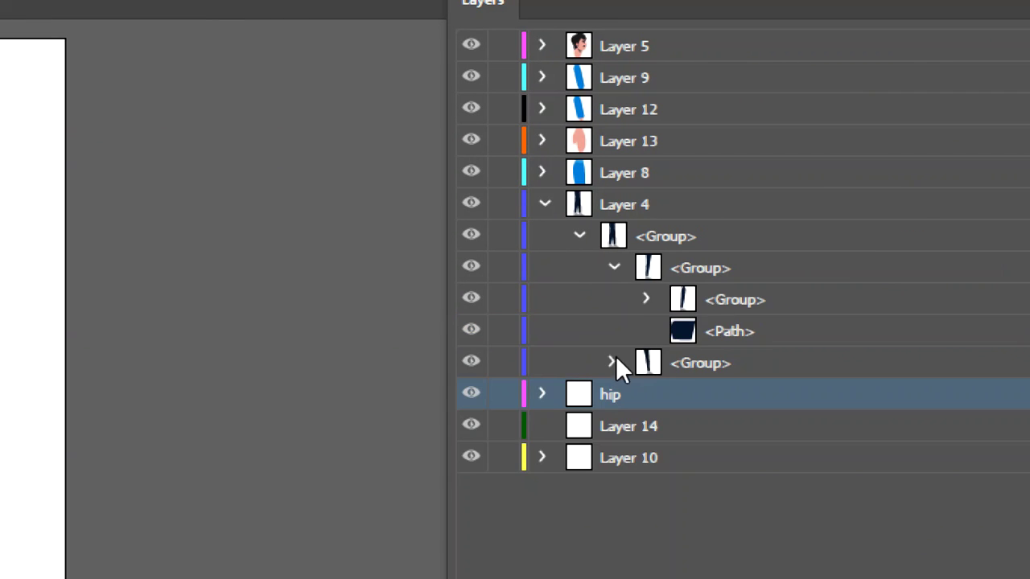
left_click(612, 363)
left_click_drag(712, 427, 588, 458)
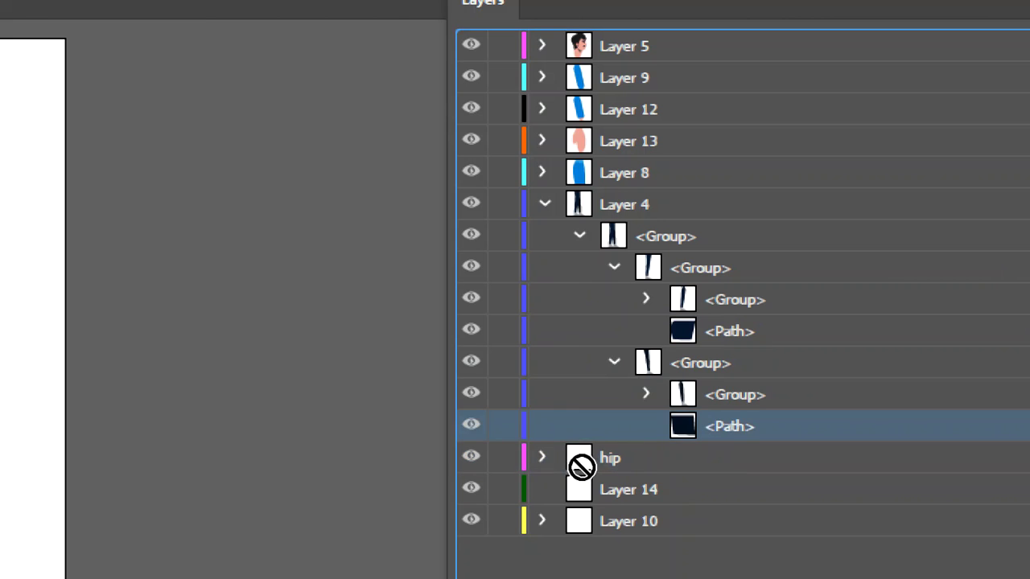
left_click_drag(682, 331, 571, 402)
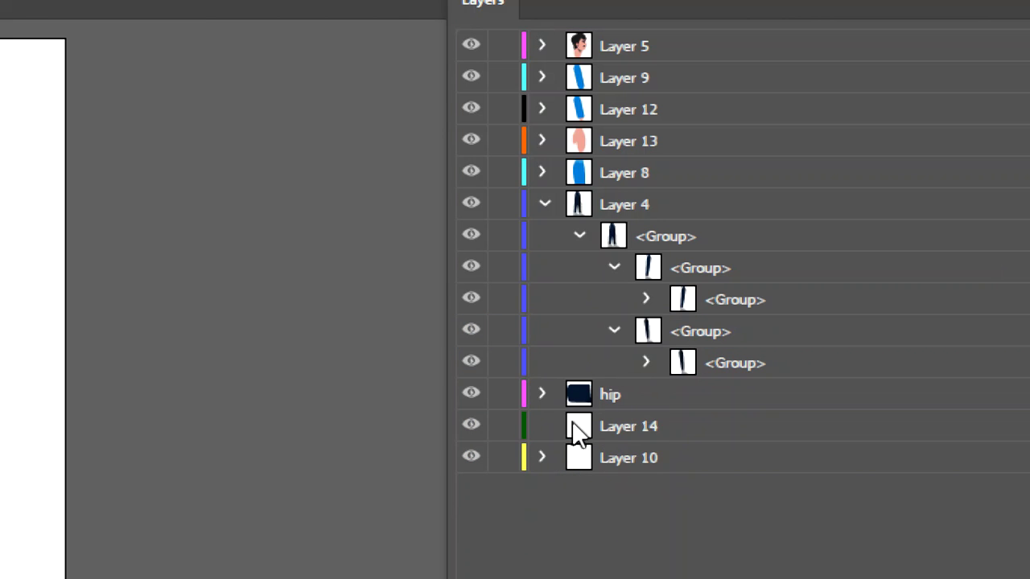
left_click_drag(573, 391, 593, 193)
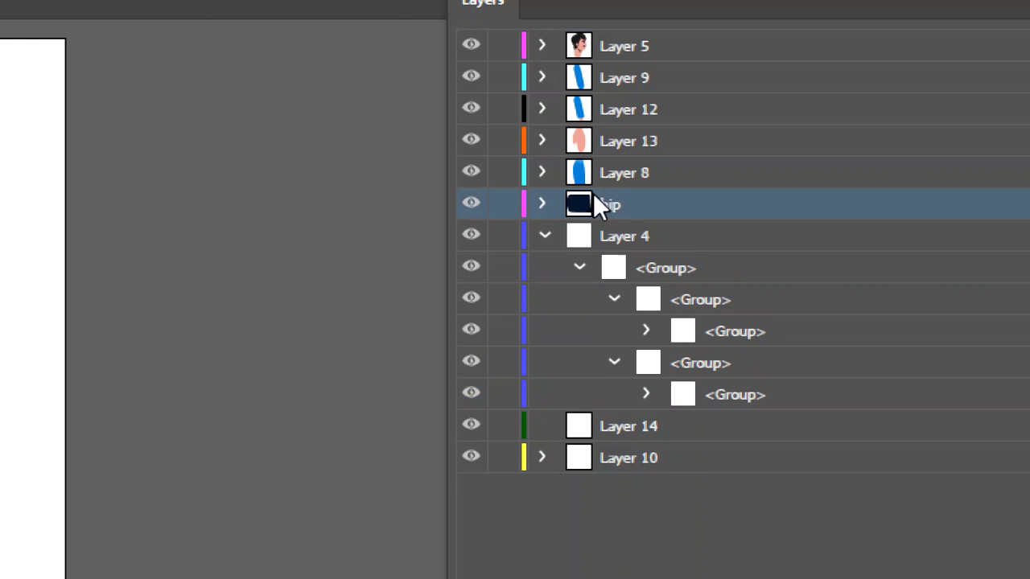
left_click(545, 236)
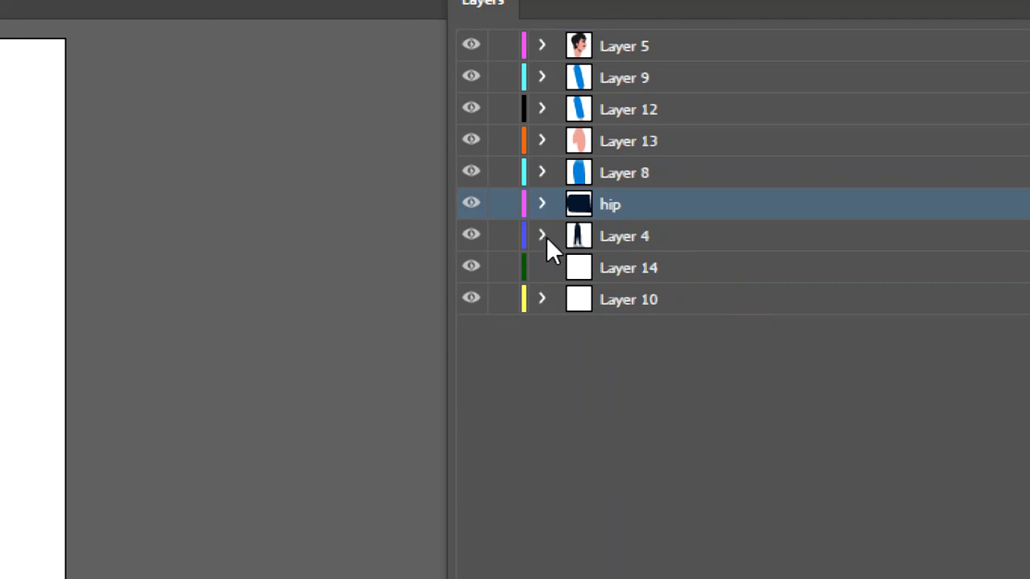
left_click(561, 236)
left_click(549, 235)
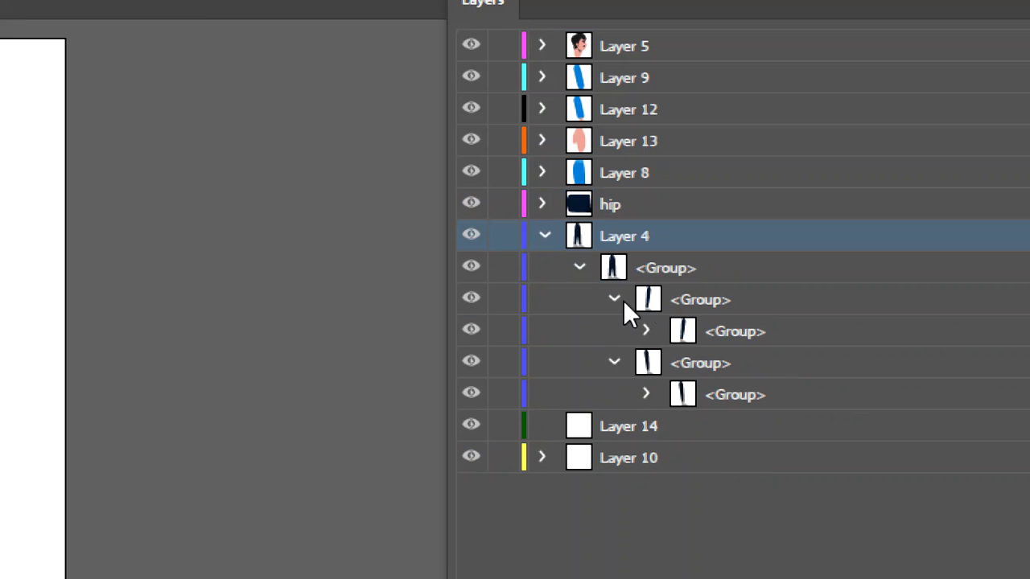
Release the first leg group to layers, creating Layer 16 and Layer 17 under Layer 15.
left_click(647, 332)
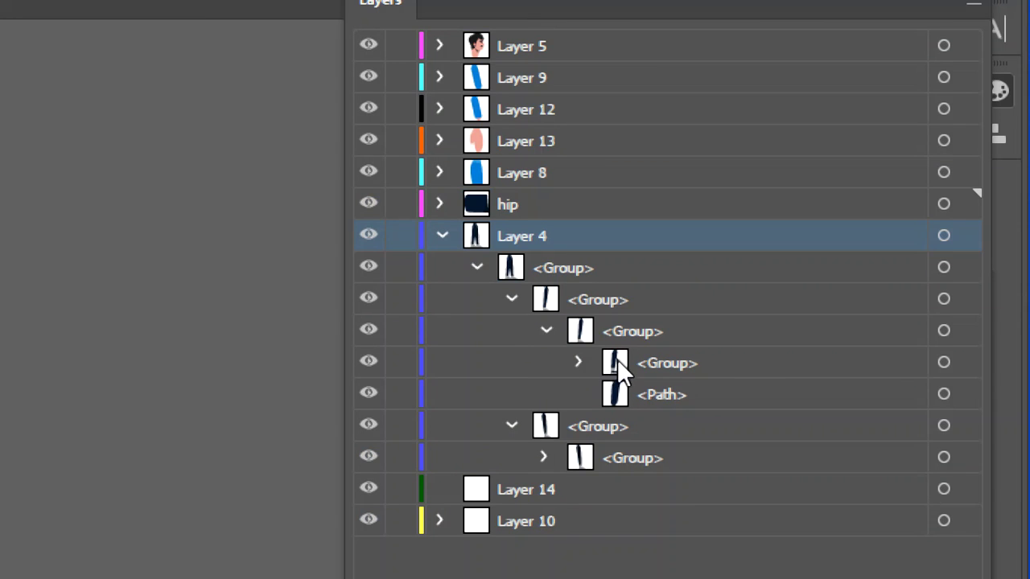
left_click(620, 387)
left_click(617, 363)
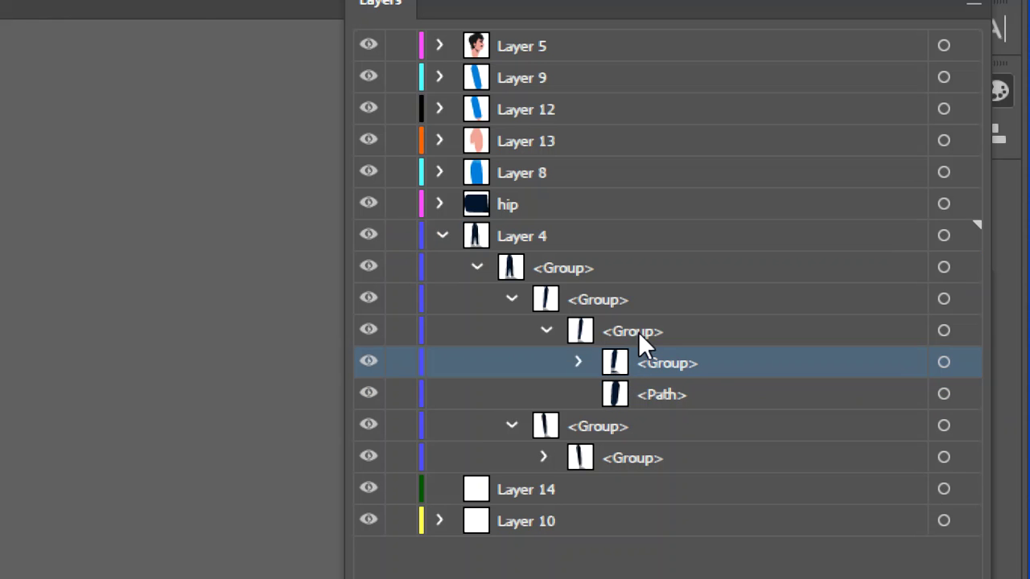
left_click(638, 332)
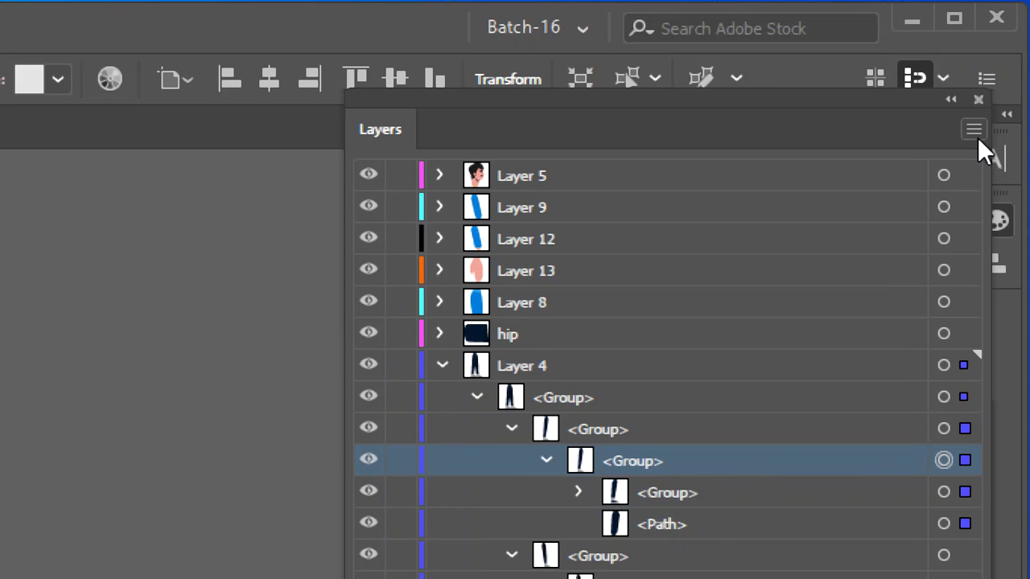
left_click(975, 132)
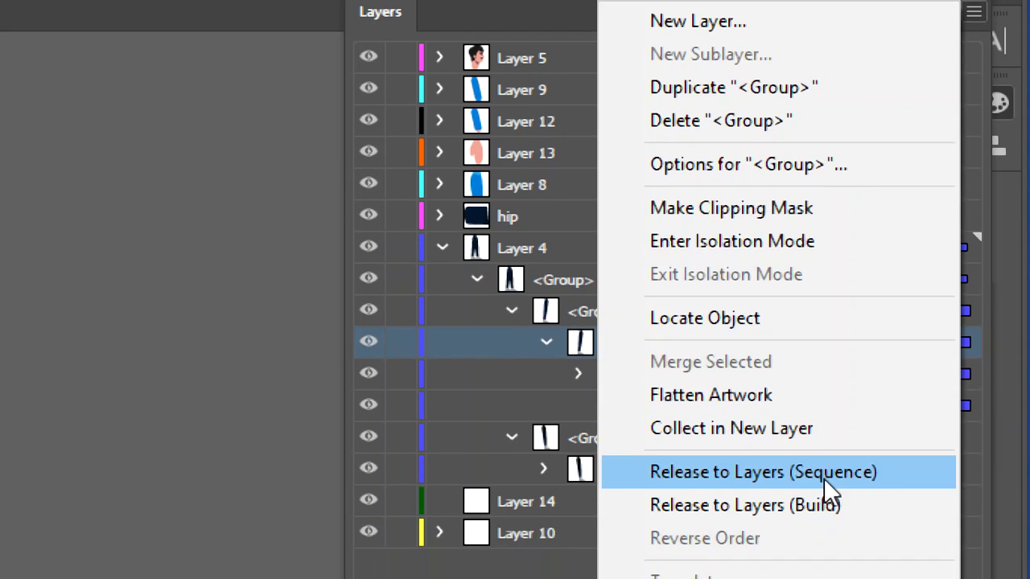
left_click(826, 475)
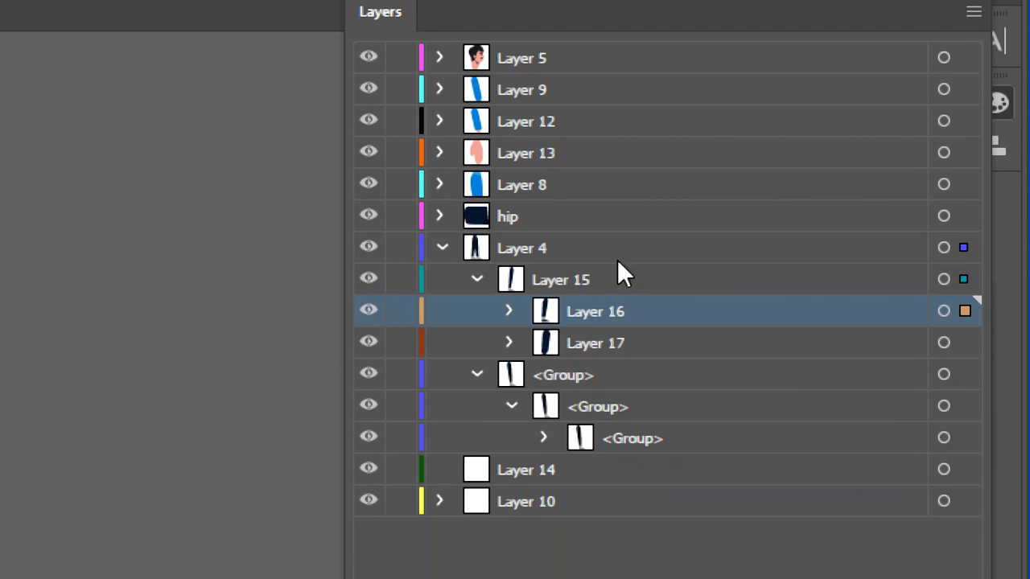
Move Layers 16 and 17 to top level between hip and Layer 4.
left_click(578, 351)
left_click(582, 311)
left_click(582, 334, "shift")
mouse_move(576, 309)
left_mouse_down()
mouse_move(554, 239)
mouse_move(542, 233)
left_mouse_up()
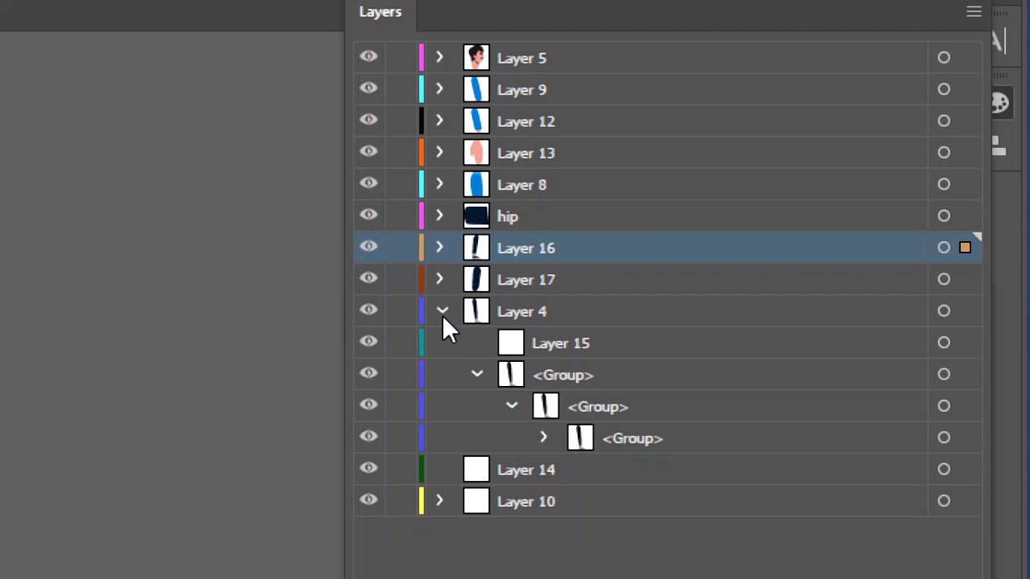
left_click(564, 338)
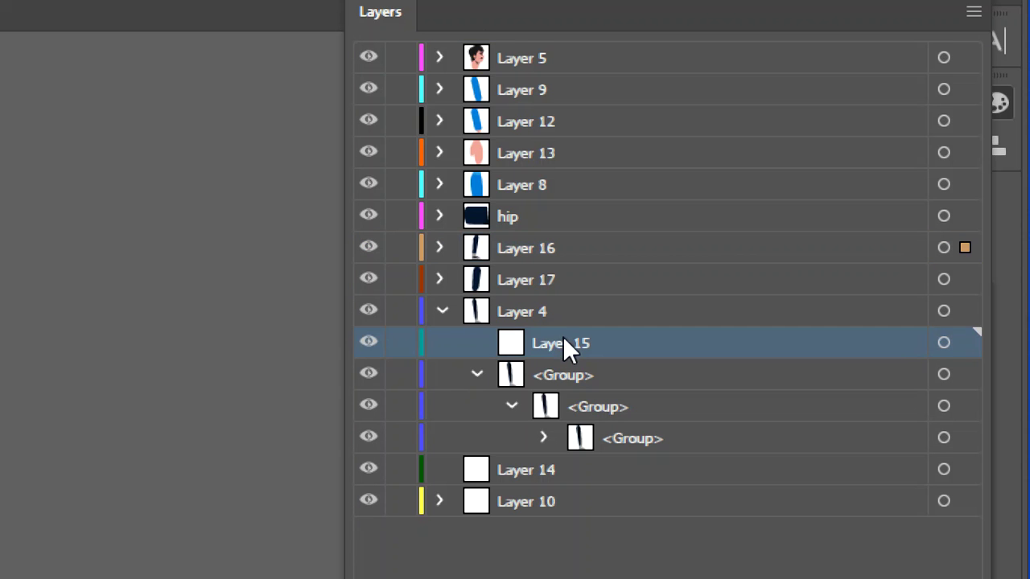
Move the empty Layer 15 to the bottom of the layer list.
left_click_drag(564, 337, 537, 522)
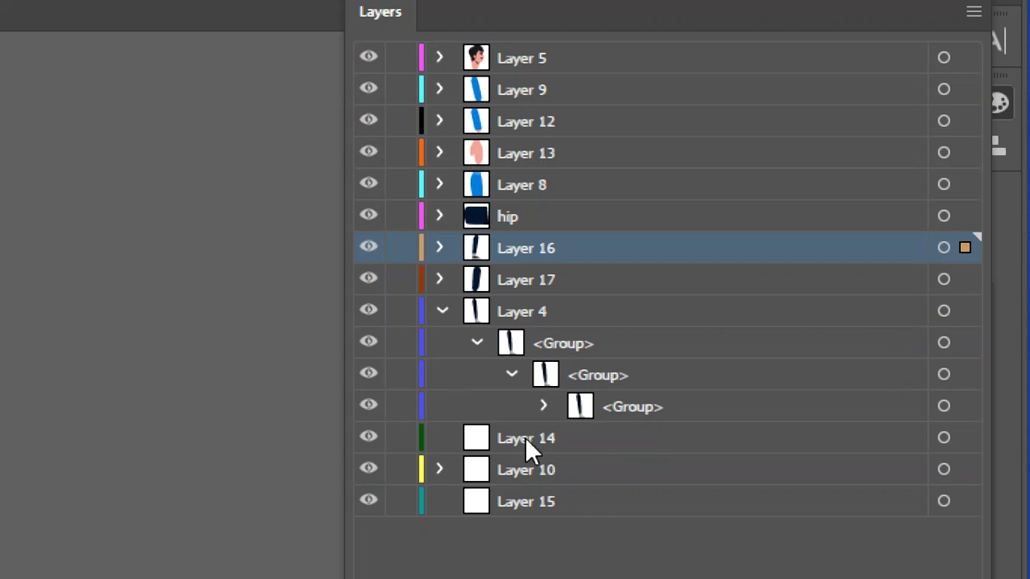
left_click(450, 310)
left_click(441, 310)
left_click(475, 342)
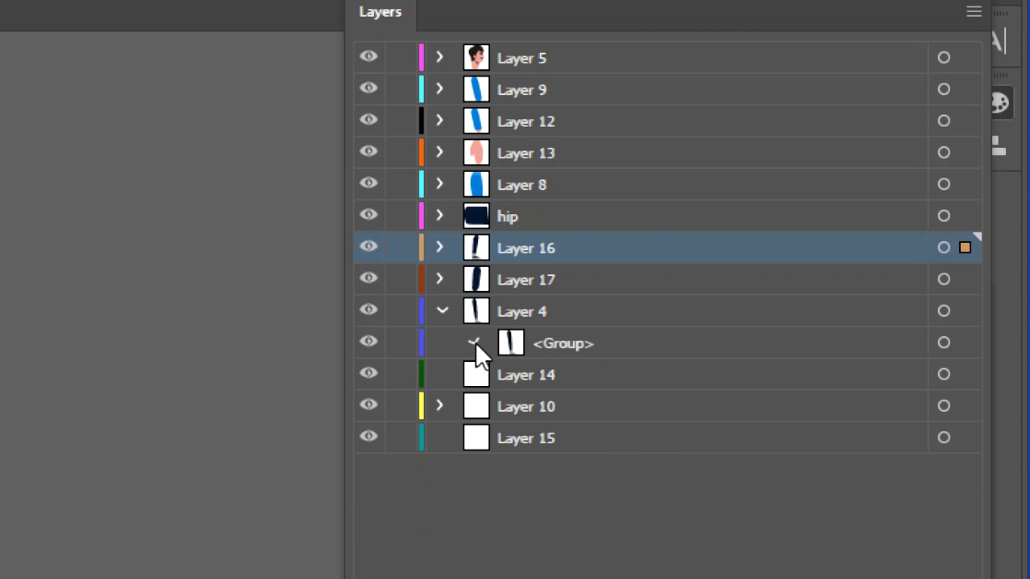
left_click(475, 342)
Release the second leg group under Layer 4 to layers, creating Layer 19 and Layer 20.
left_click(543, 405)
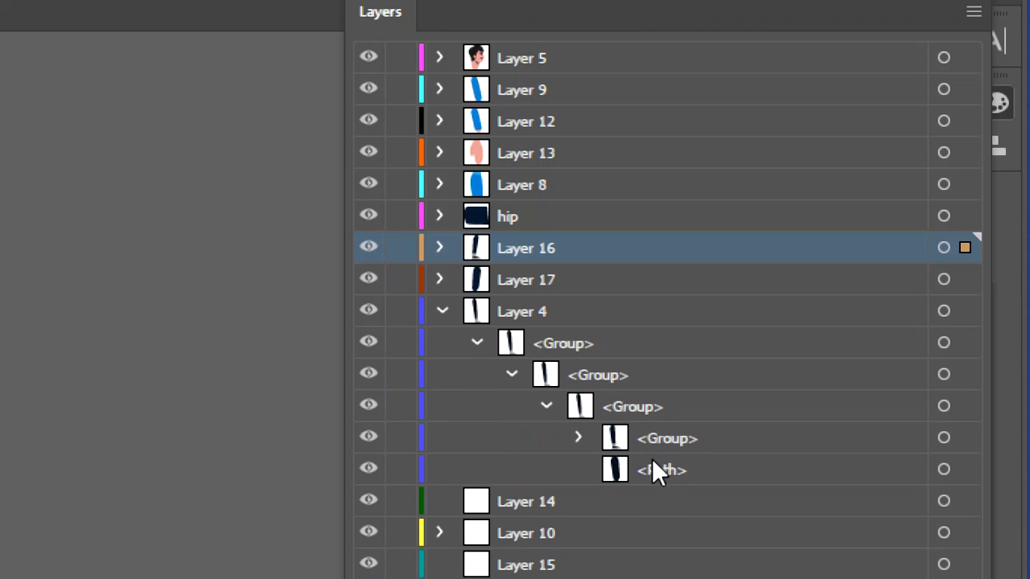
left_click(658, 469)
left_click(690, 438)
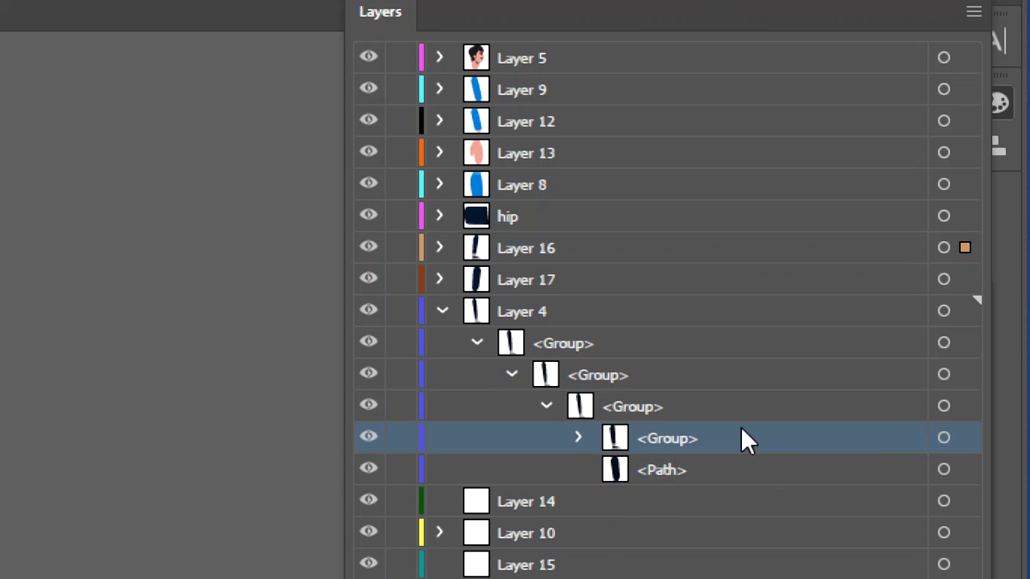
left_click(734, 406)
left_click(943, 407)
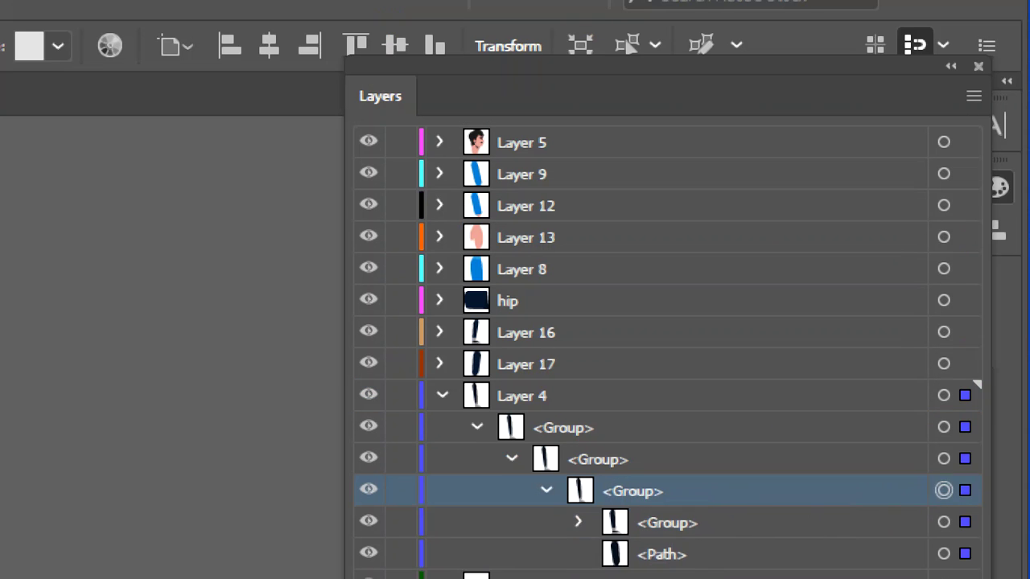
left_click(973, 129)
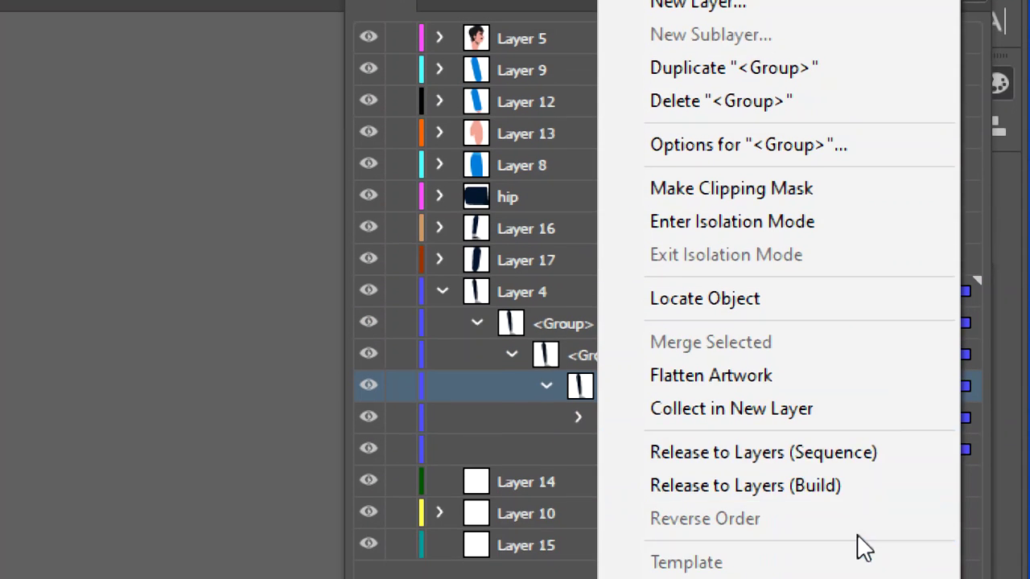
left_click(826, 450)
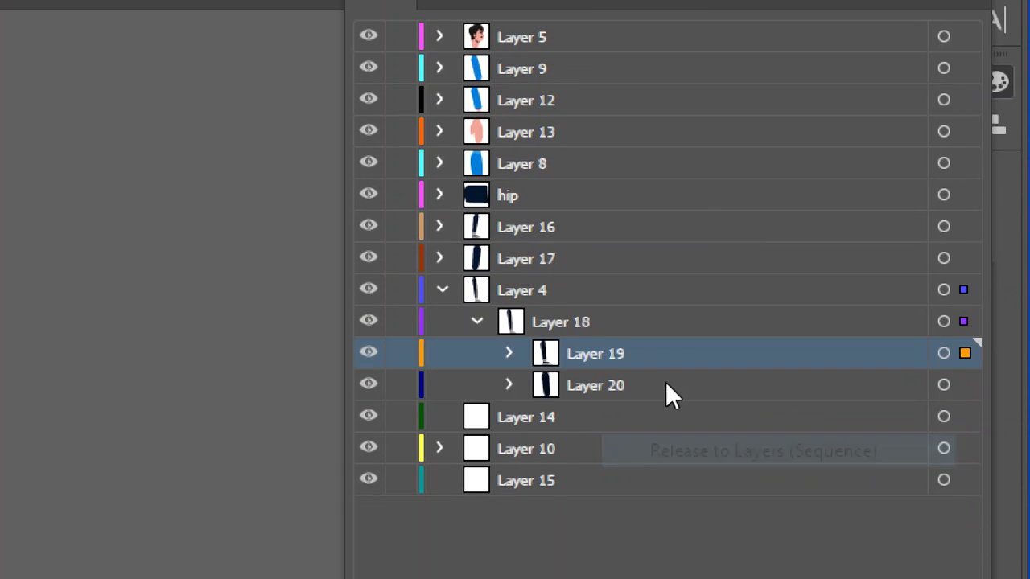
Move Layers 19 and 20 to top level just above Layer 4.
left_click(569, 381, "shift")
left_click_drag(597, 354, 540, 275)
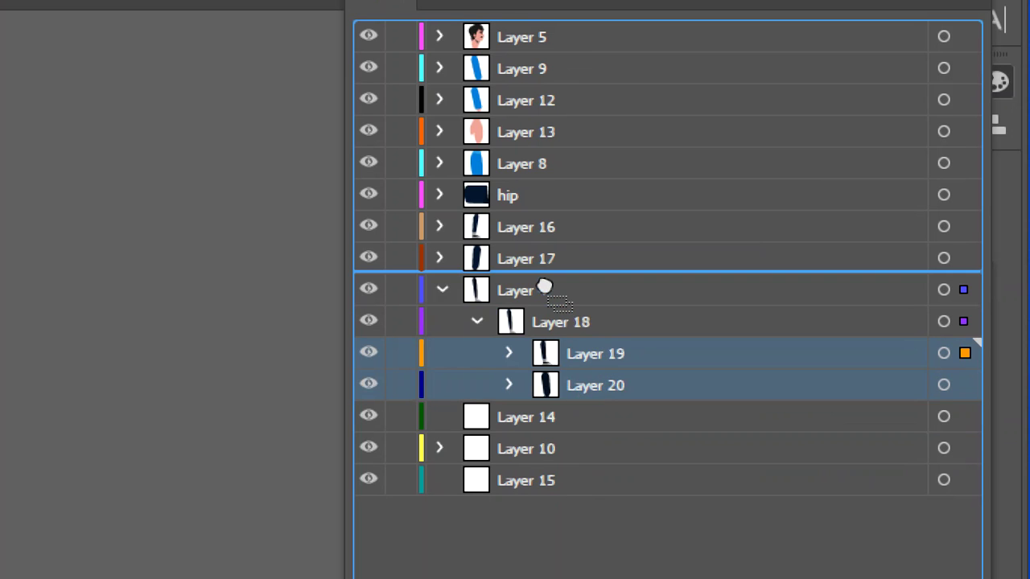
left_click(444, 355)
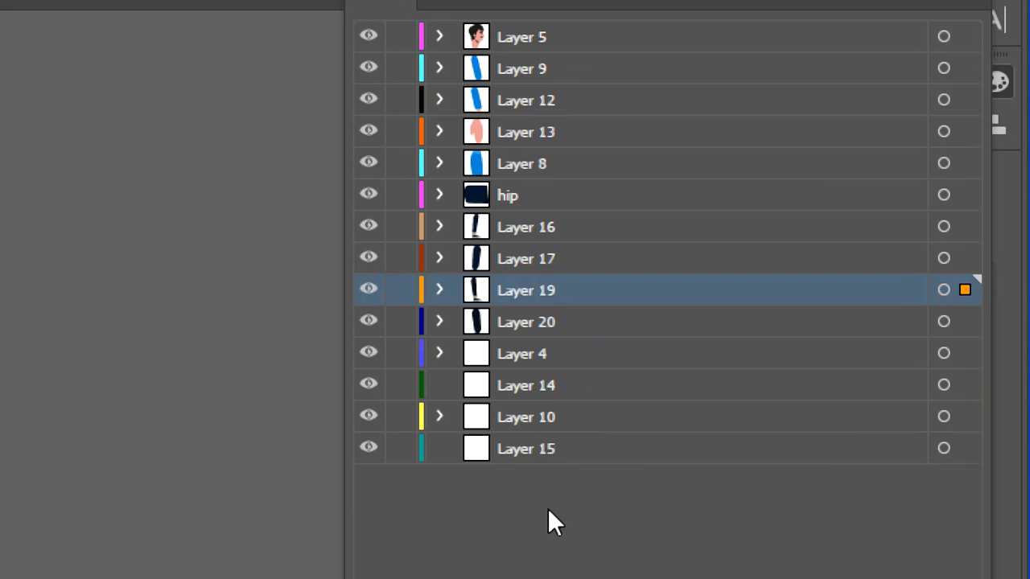
Select both ankle paths above the shoes and fill them pale lavender #BBB4F9.
left_click(443, 290)
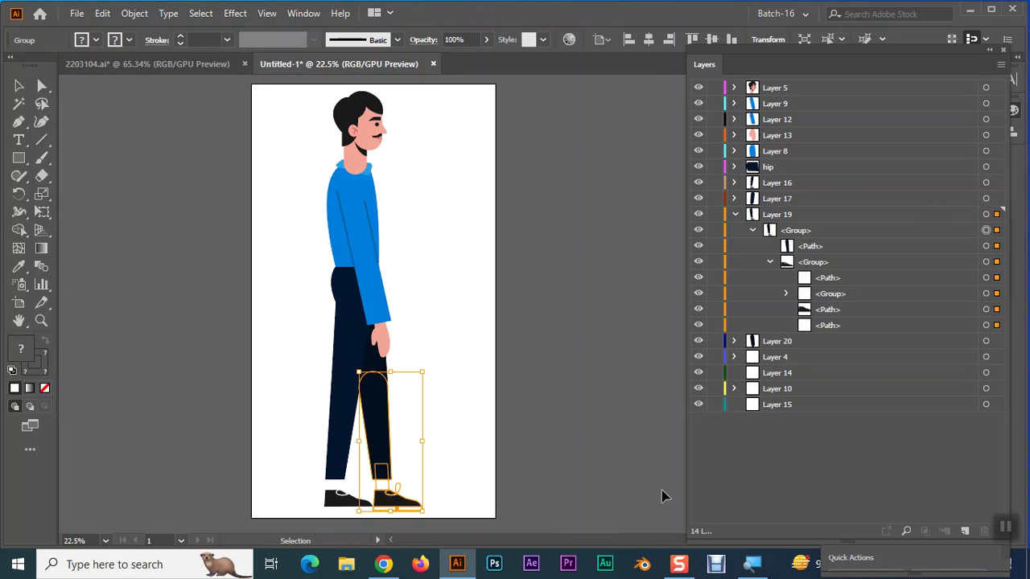
left_click(141, 202)
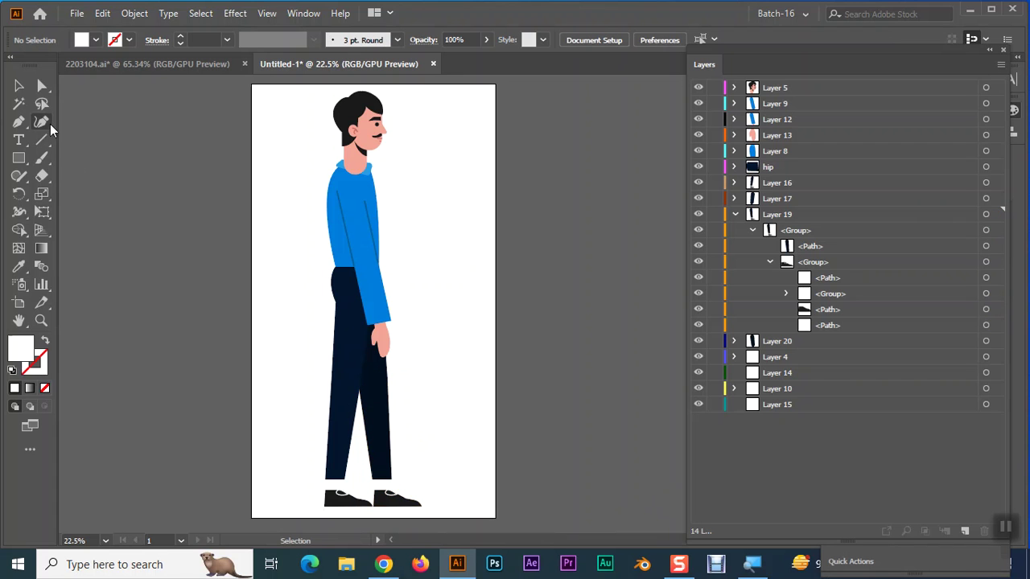
left_click(44, 90)
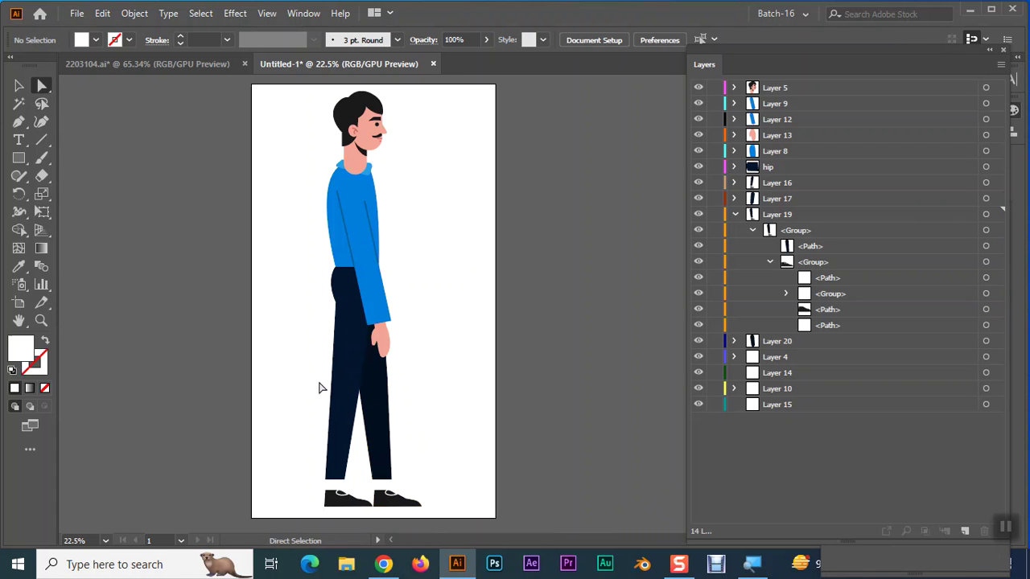
left_click(383, 481)
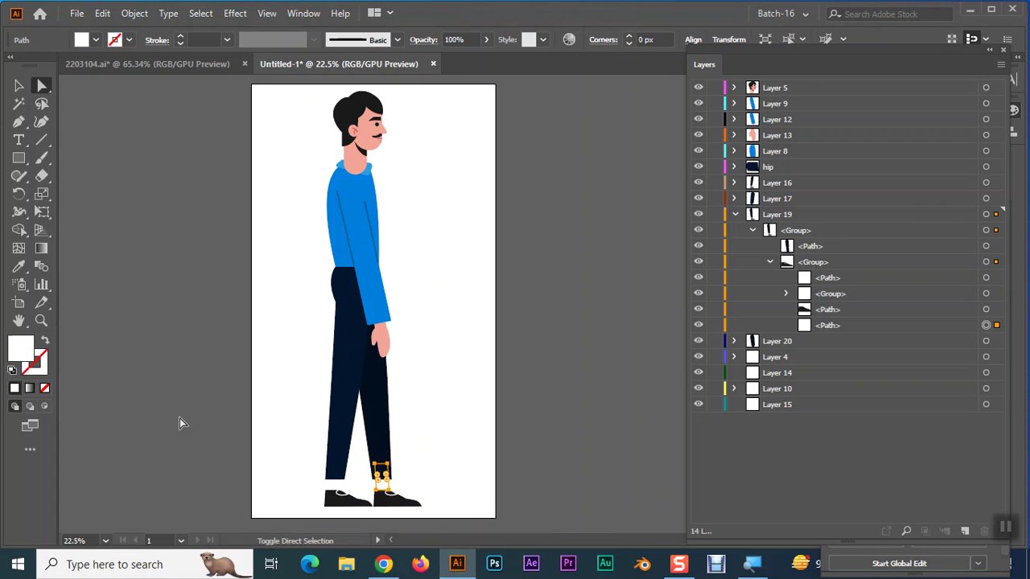
left_click(334, 483, "shift")
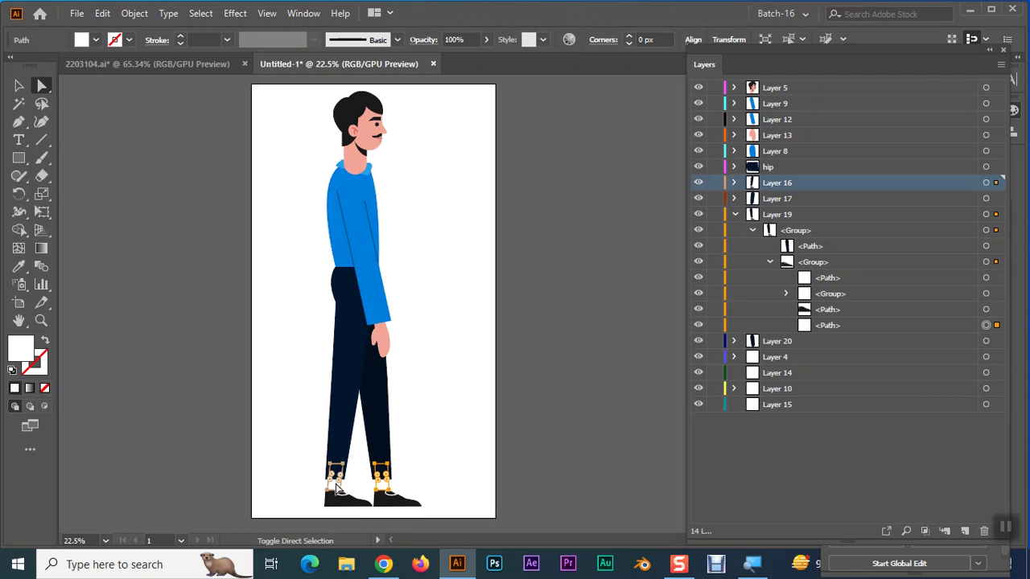
double_click(28, 348)
left_click(762, 107)
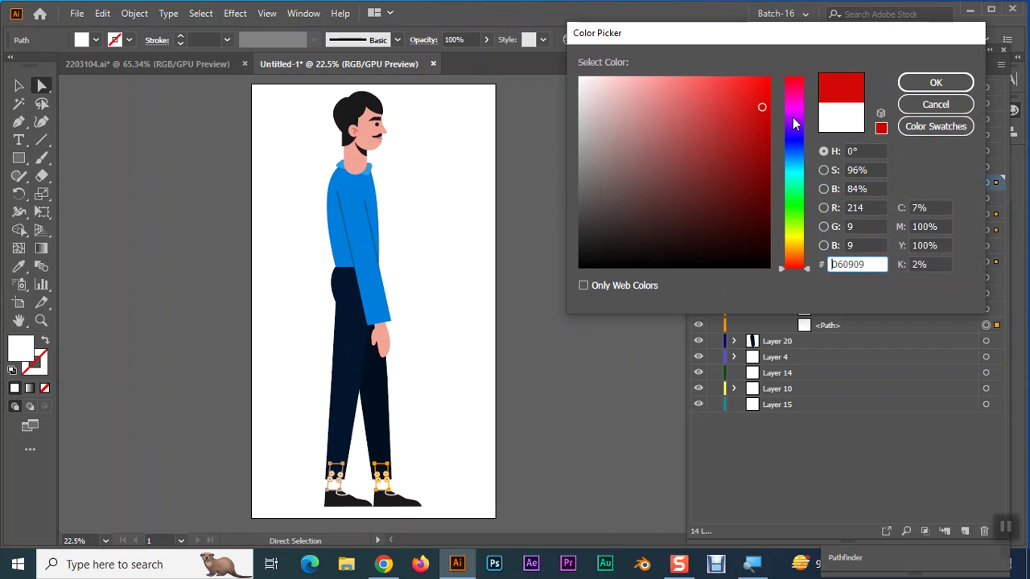
left_click(787, 137)
left_click_drag(745, 104, 633, 80)
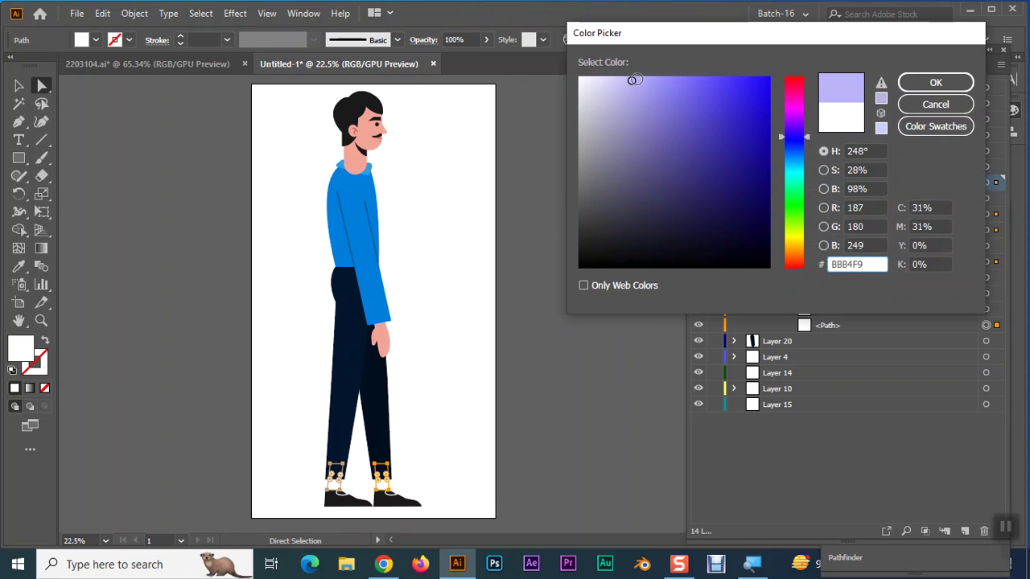
left_click(936, 83)
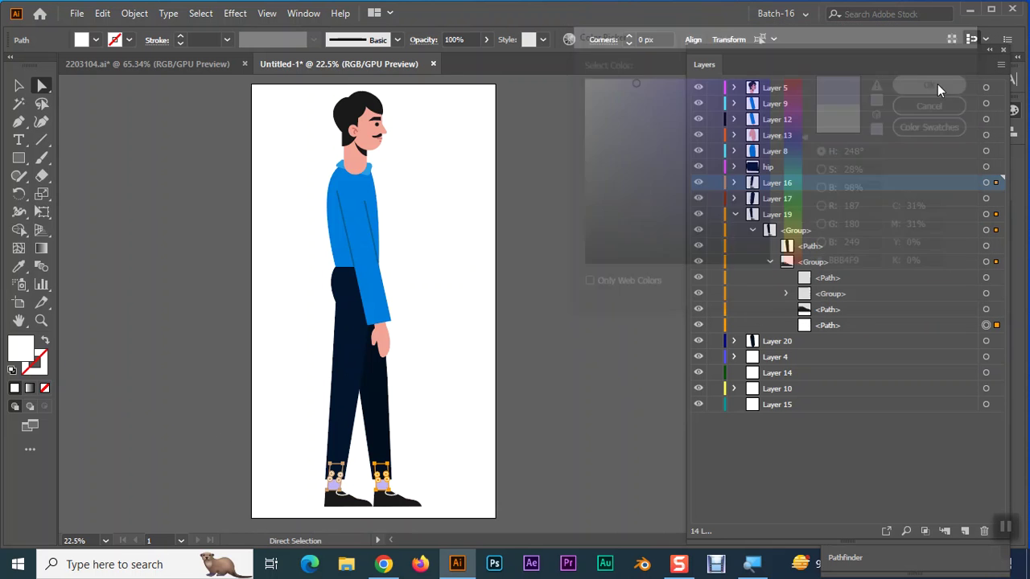
left_click(214, 280)
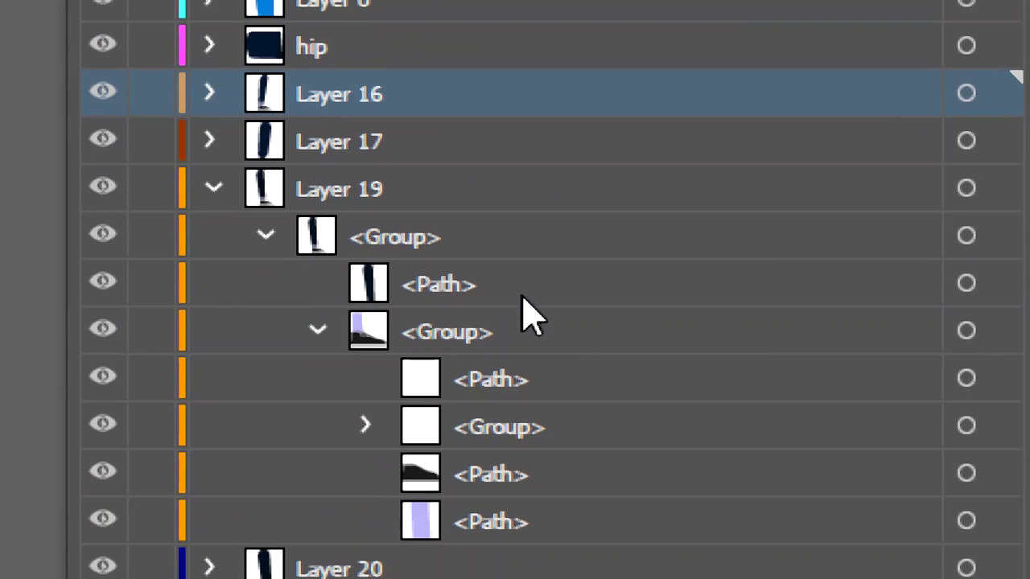
Move the purple ankle path out of the shoe group into Layer 19's leg group, and target that group.
mouse_move(499, 462)
left_mouse_down()
mouse_move(425, 183)
mouse_move(421, 227)
left_mouse_up()
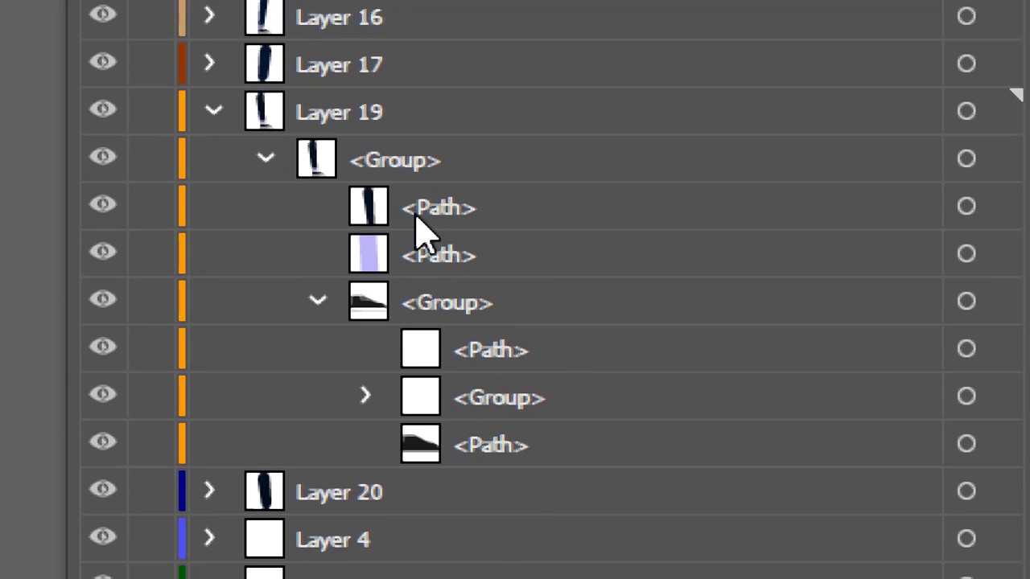
left_click(317, 301)
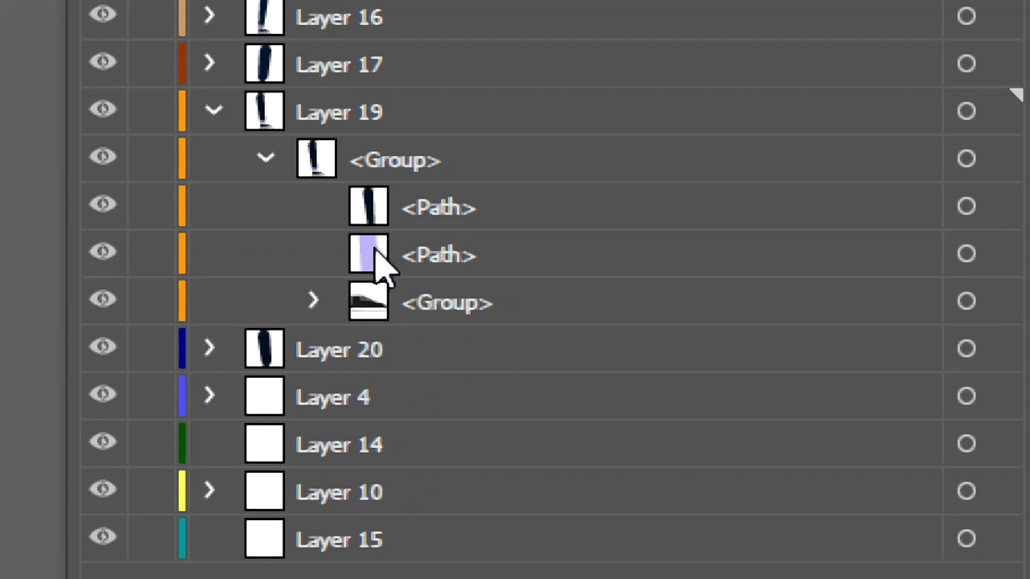
left_click(404, 206)
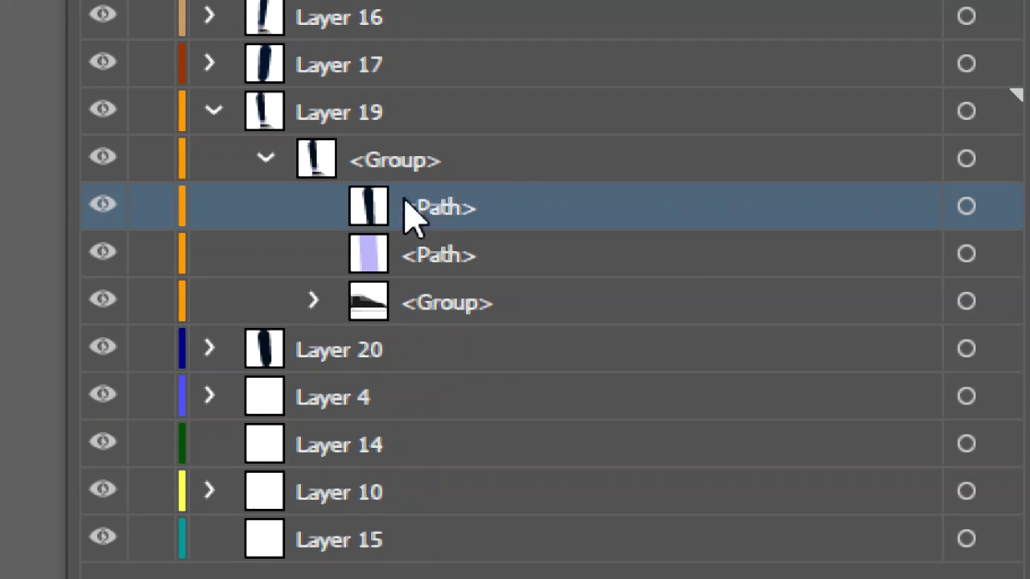
left_click(467, 163)
left_click(900, 160)
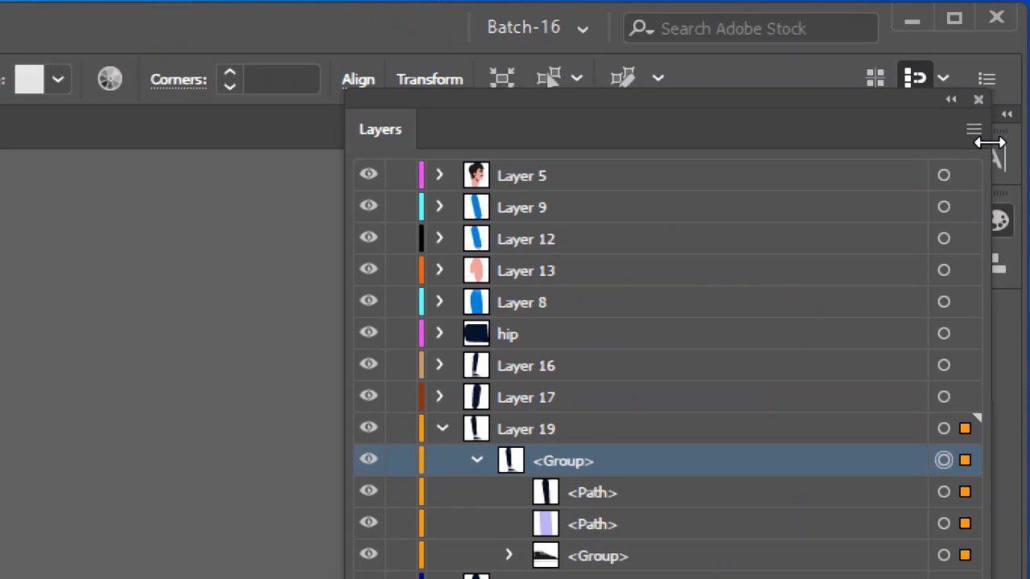
Release Layer 19's leg group to layers and move the purple ankle path from Layer 23 into Layer 22.
left_click(973, 130)
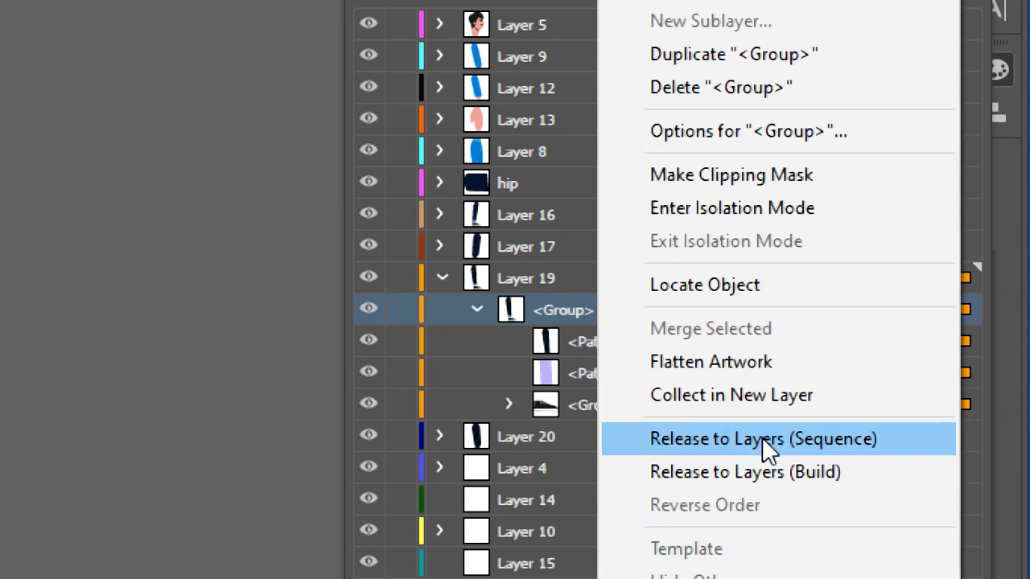
left_click(764, 440)
left_click(509, 341)
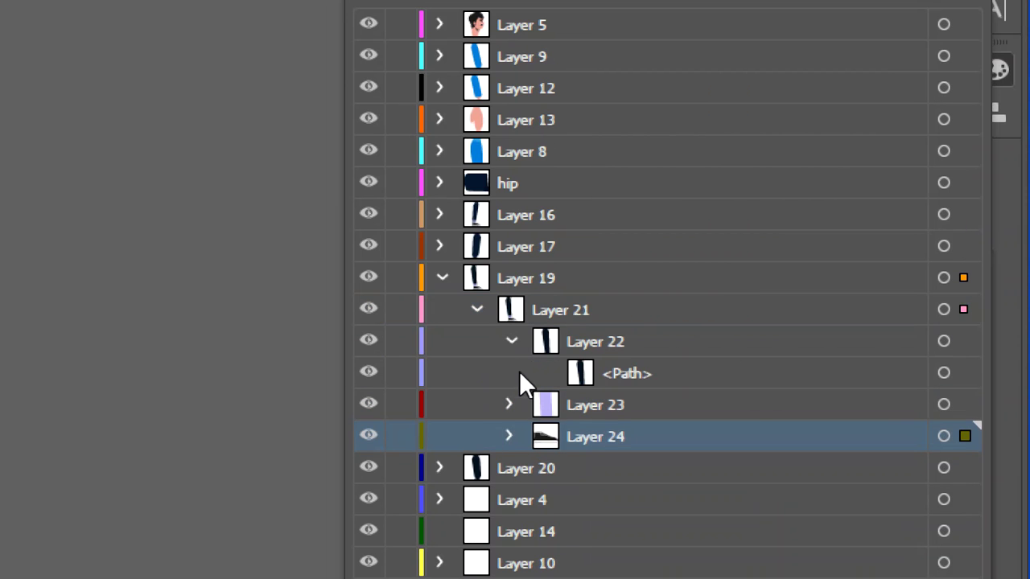
left_click(508, 404)
left_click_drag(583, 439, 610, 390)
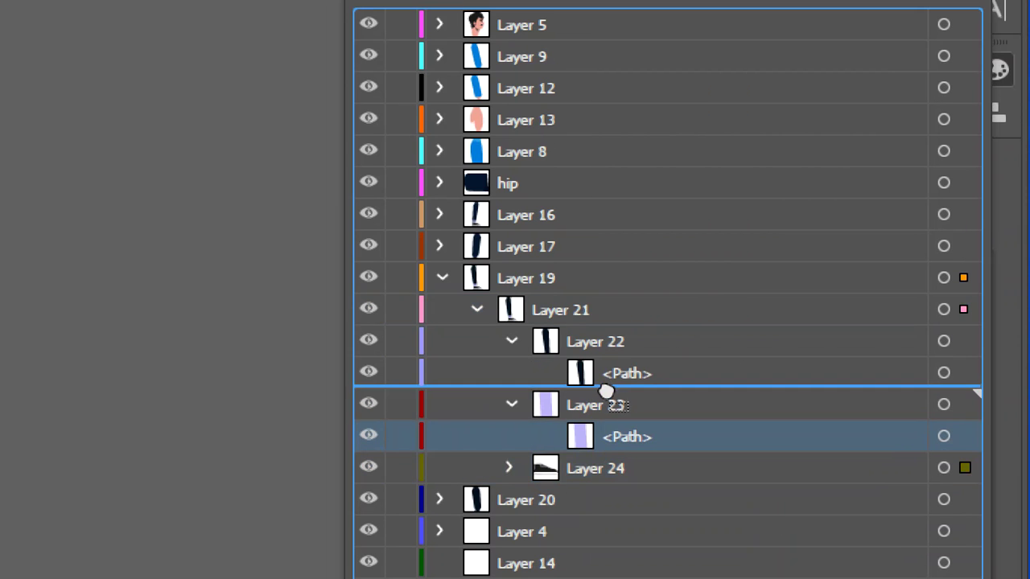
left_click(510, 341)
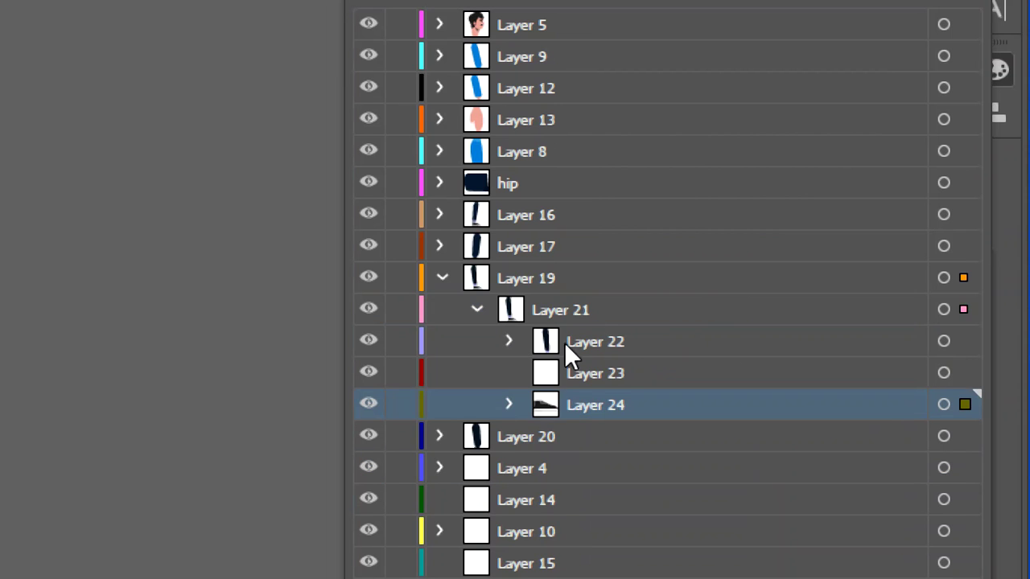
Move emptied Layer 23 to the bottom, lift Layers 22 and 24 to top level, and send Layer 19 last.
left_click(573, 375)
scroll(595, 395, "down", 2)
left_click_drag(605, 314, 533, 532)
left_click(561, 274)
left_click(587, 296, "shift")
mouse_move(588, 278)
left_mouse_down()
mouse_move(521, 205)
mouse_move(507, 211)
left_mouse_up()
left_click(443, 270)
left_click_drag(523, 278, 524, 555)
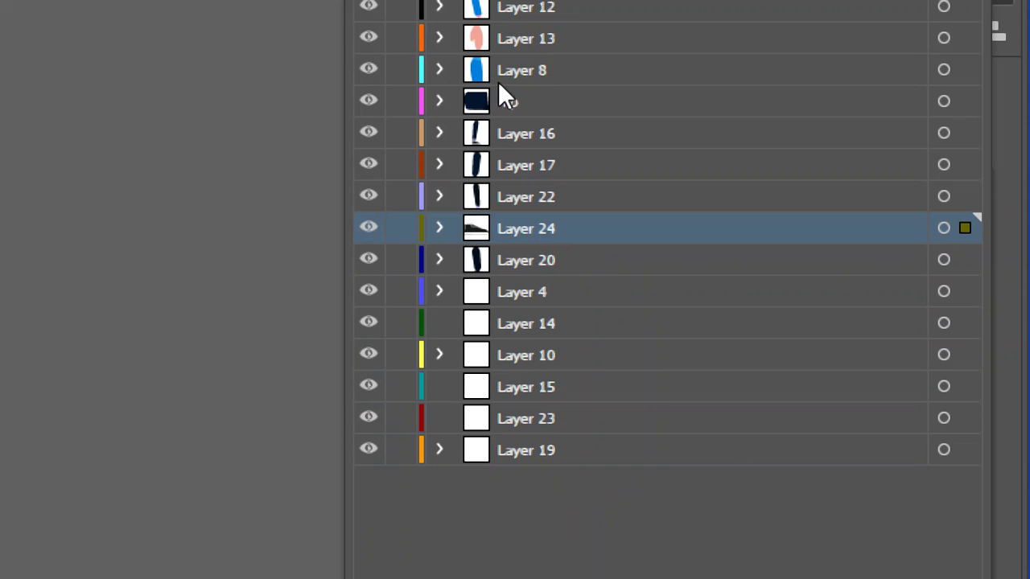
left_click(483, 198)
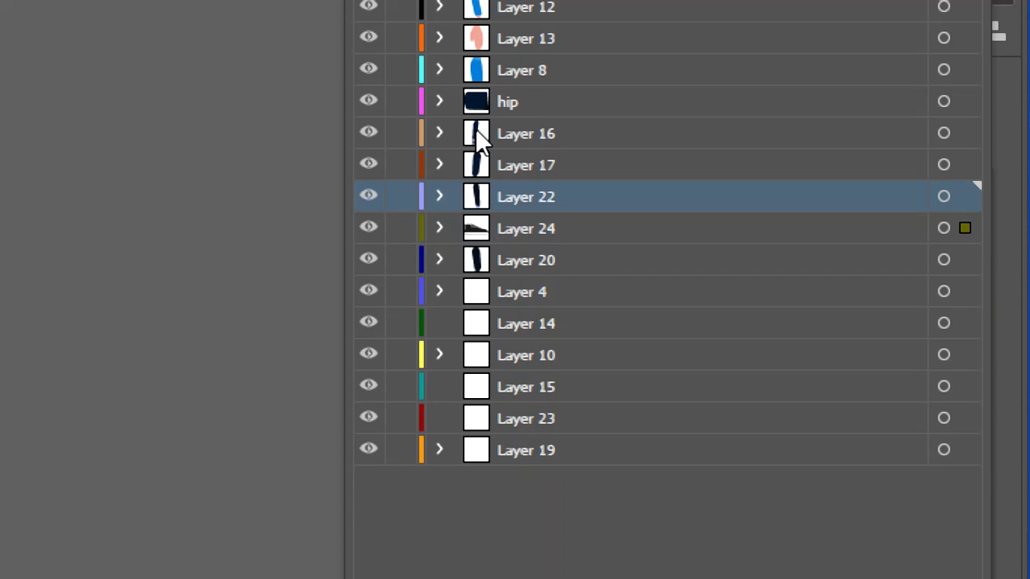
Expand Layer 16 and release its leg group into separate layers.
left_click(439, 133)
left_click(477, 165)
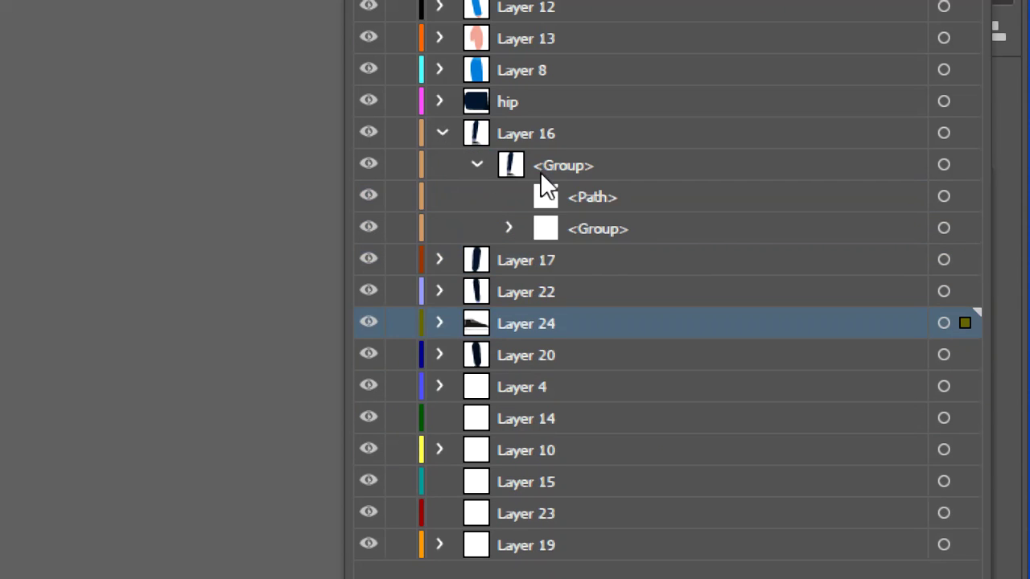
left_click(508, 227)
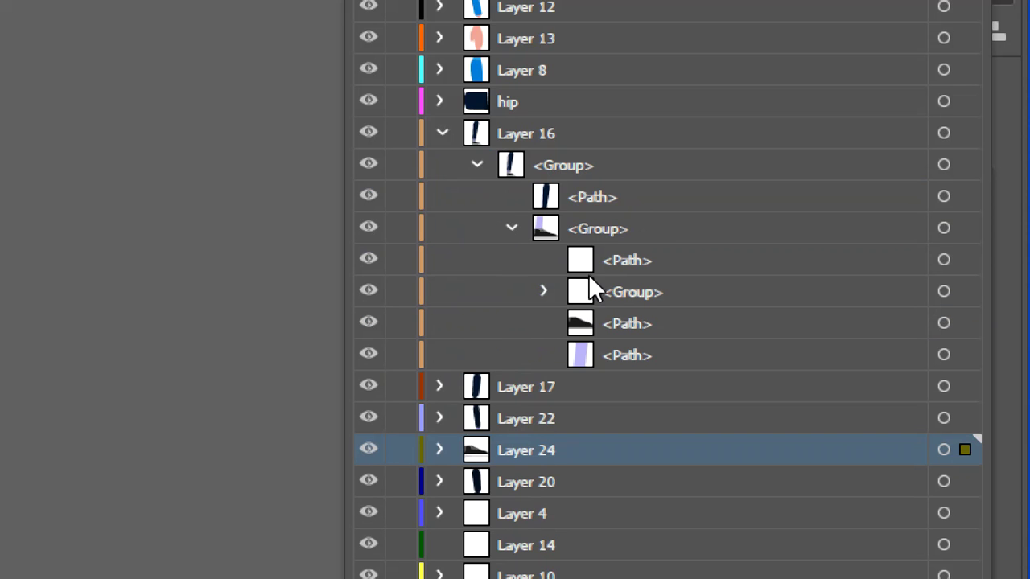
left_click(555, 166)
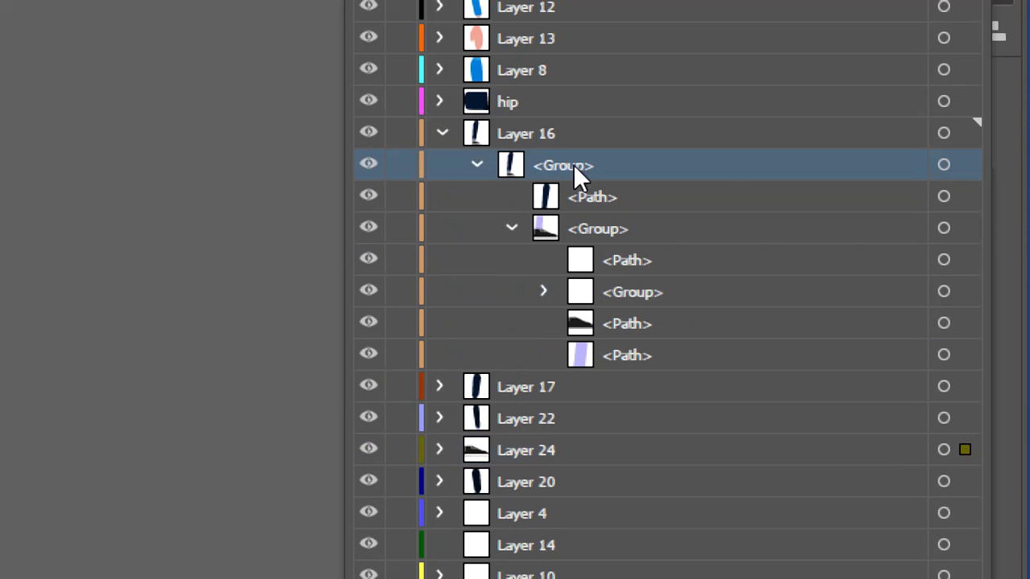
left_click(944, 165)
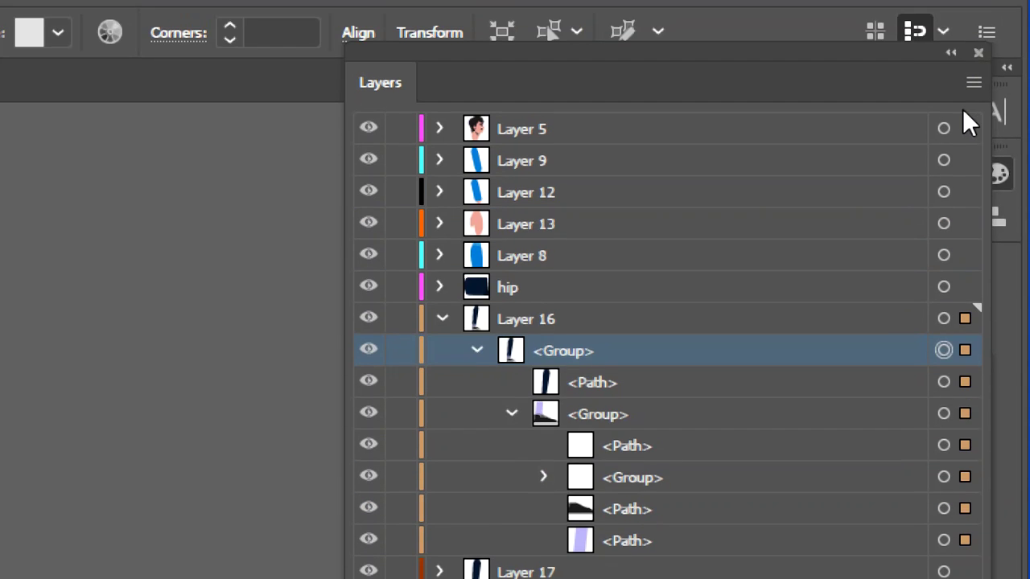
left_click(971, 28)
left_click(803, 535)
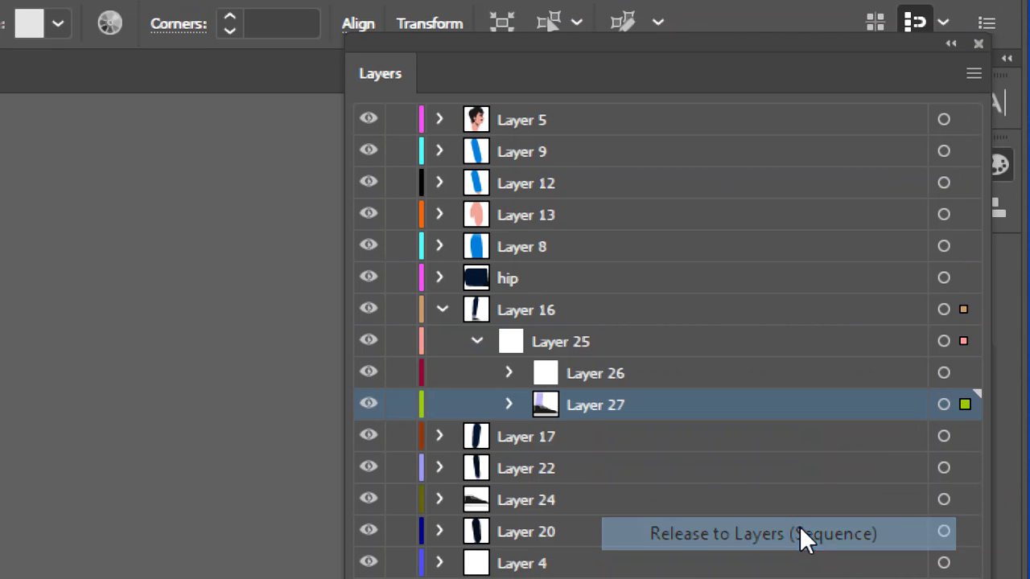
Move the purple ankle path from Layer 27 into Layer 26.
left_click(509, 404)
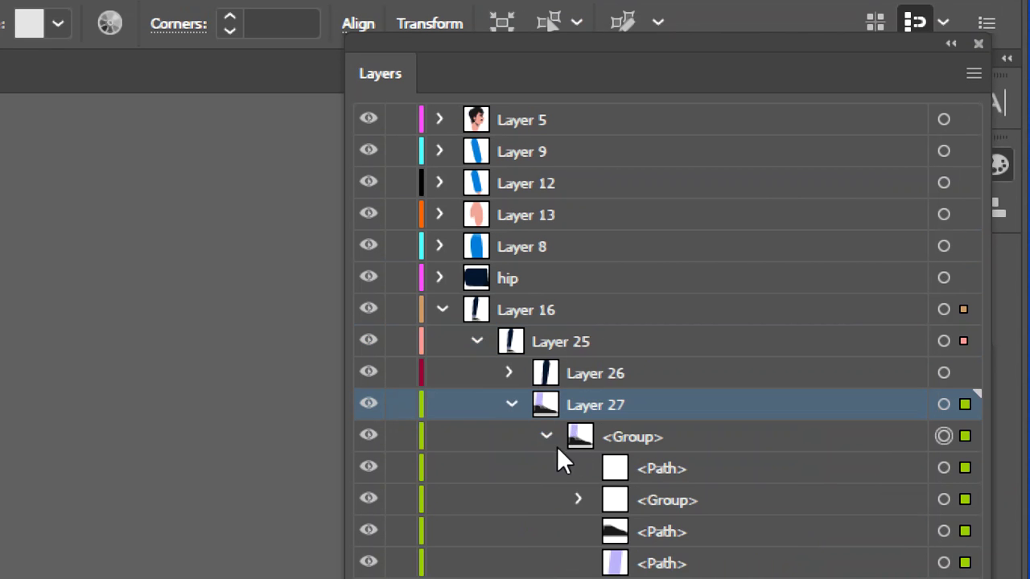
left_click(614, 519)
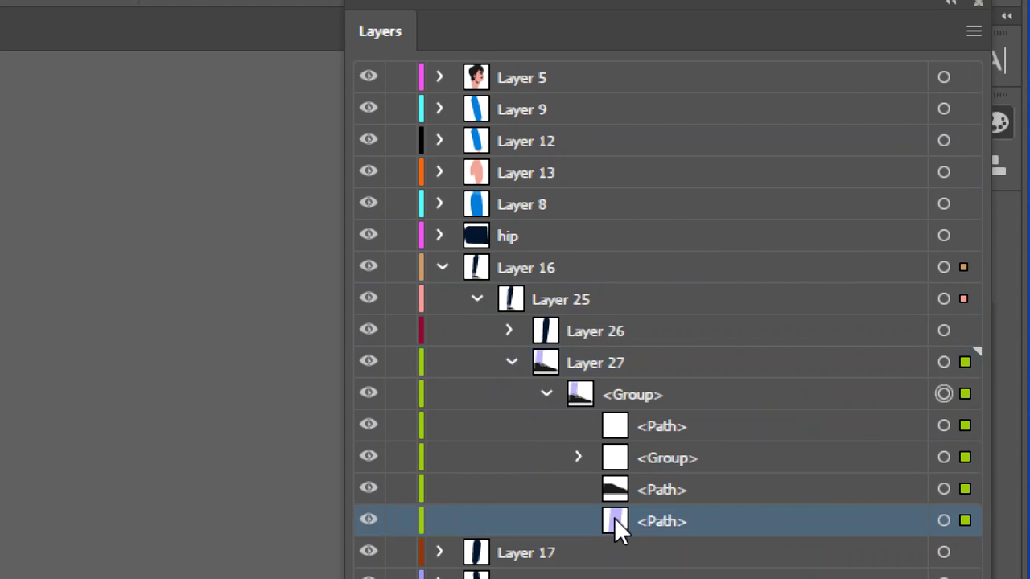
left_click(510, 331)
left_click_drag(618, 523, 630, 346)
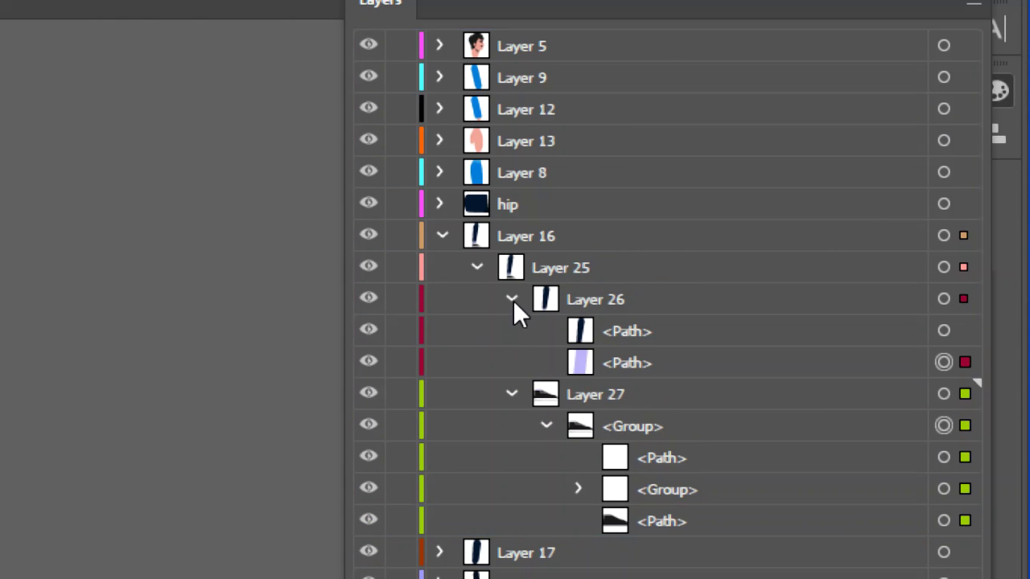
left_click(512, 299)
left_click(643, 402)
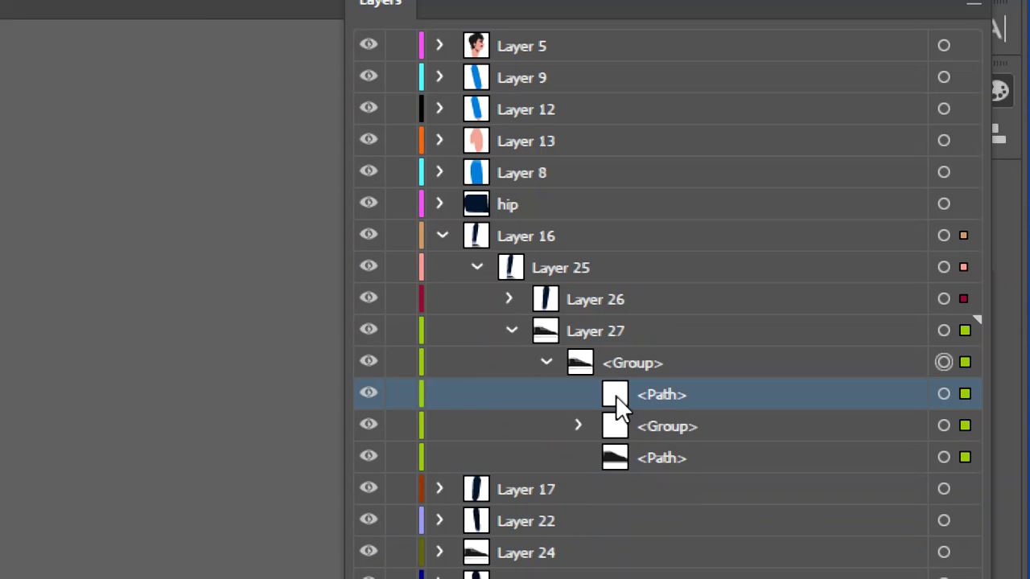
left_click(512, 331)
Lift Layers 26 and 27 to top level below hip and move emptied Layer 16 below Layer 10.
left_click(572, 310)
left_click(590, 335, "shift")
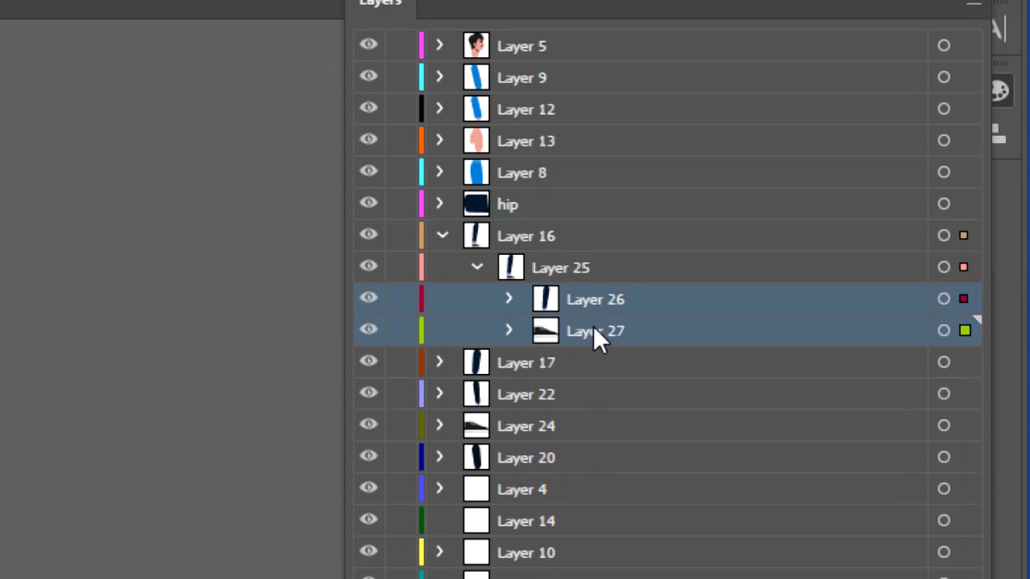
left_click_drag(600, 309, 497, 225)
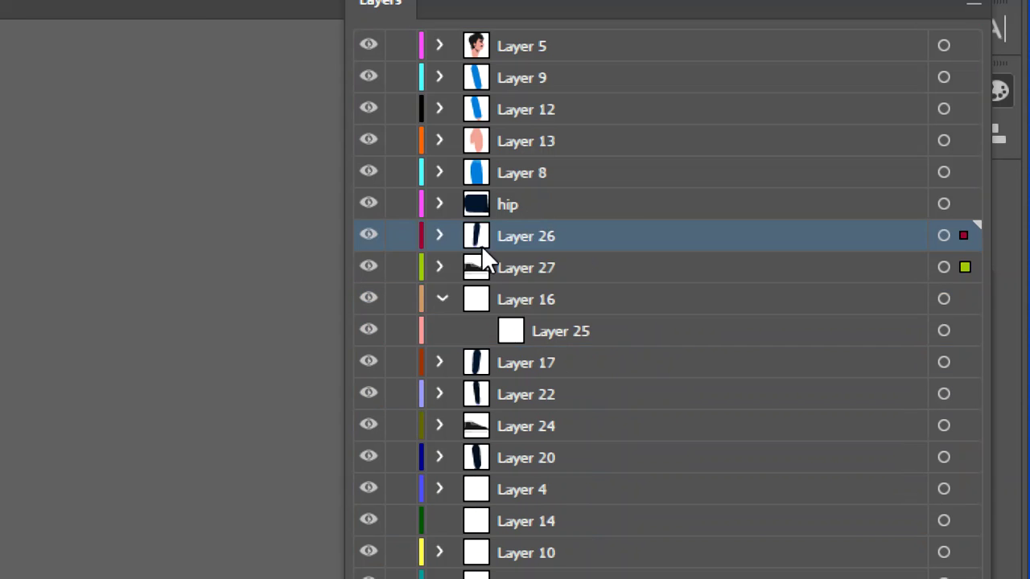
left_click(442, 299)
left_click_drag(524, 298, 550, 533)
scroll(604, 547, "down", 5)
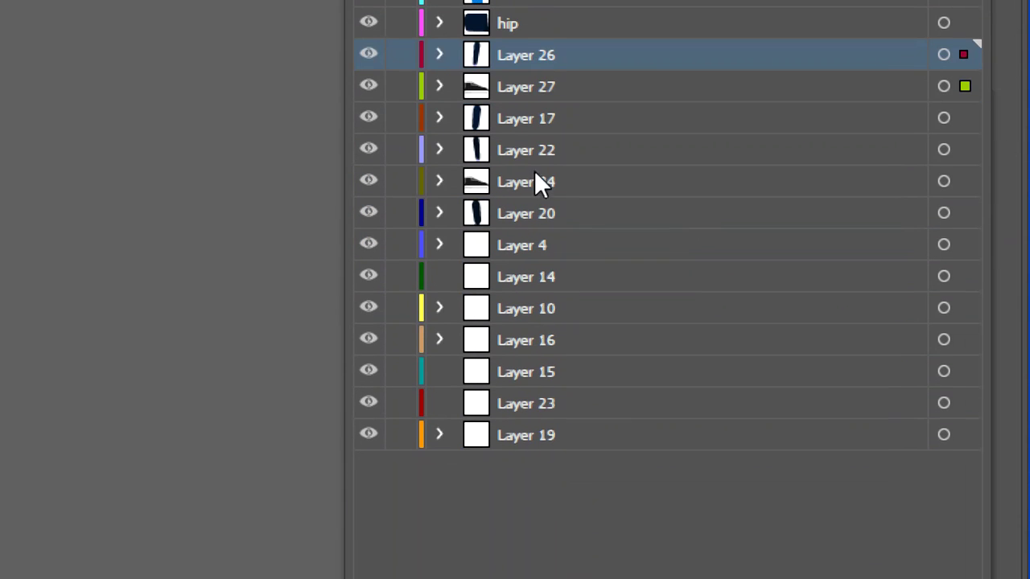
Select the range of Layers 16 through 19, then undo.
left_click(516, 439)
left_click(524, 279, "shift")
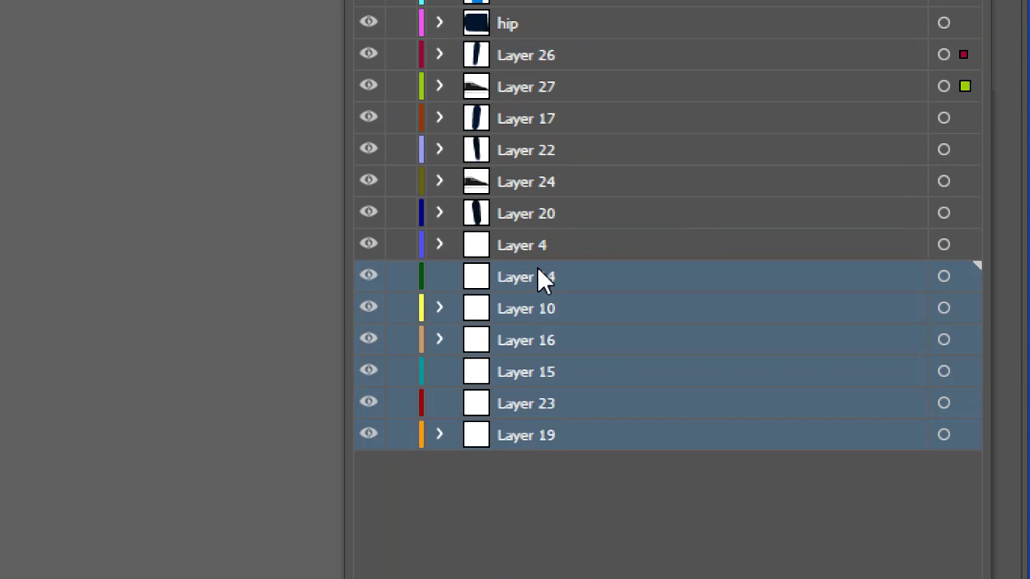
left_click(556, 489)
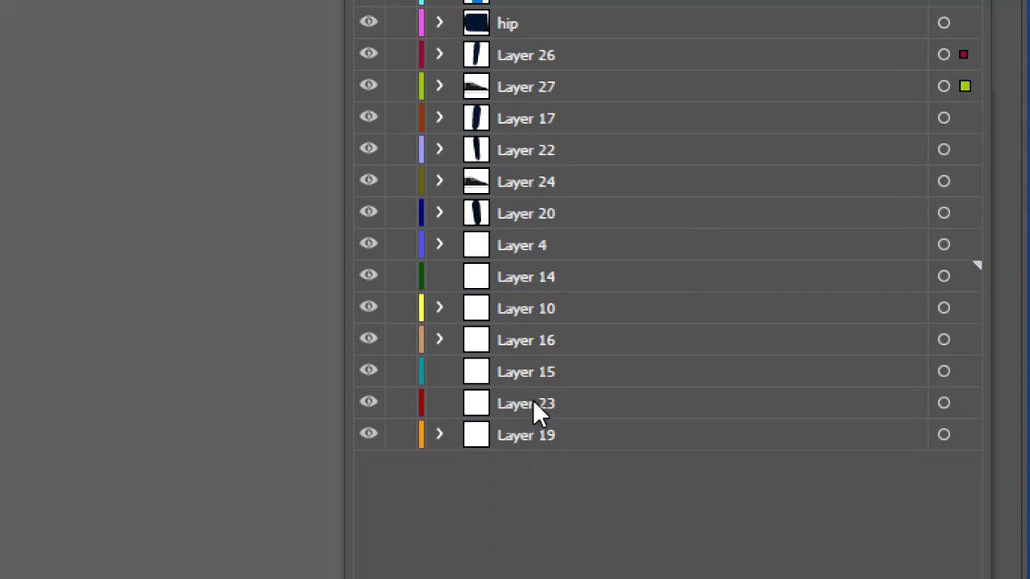
left_click(530, 341)
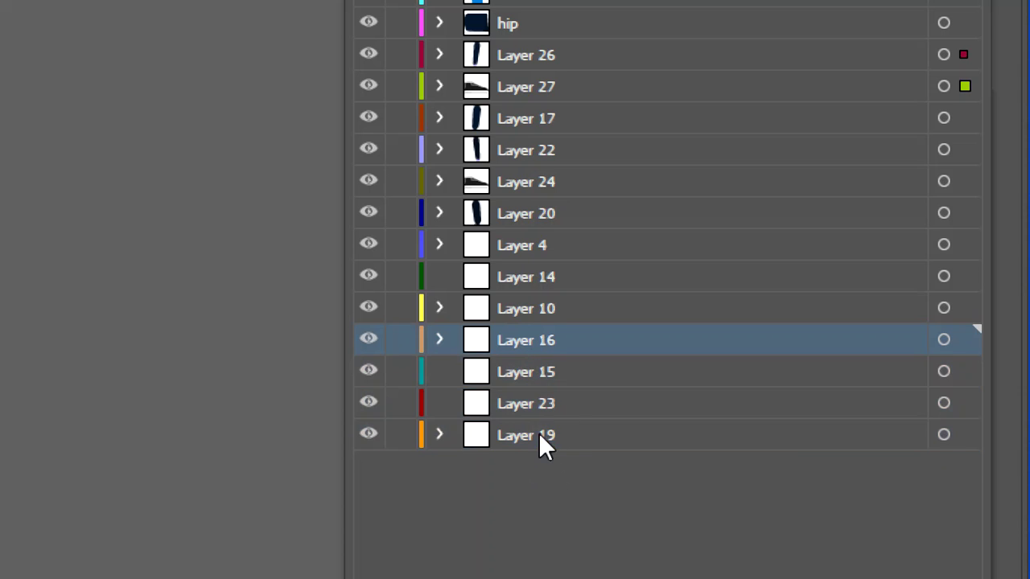
left_click(540, 434, "shift")
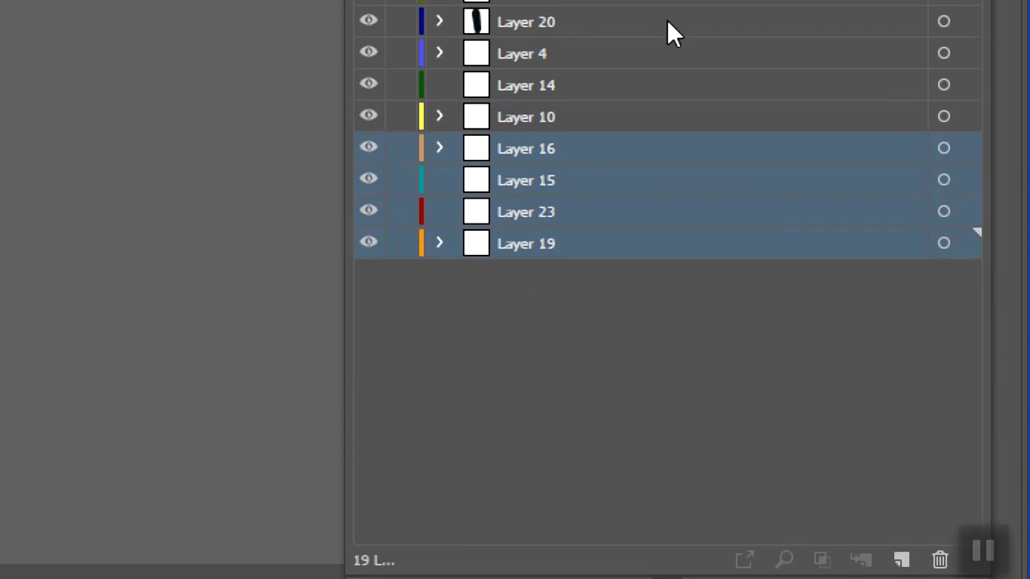
key("ctrl+z")
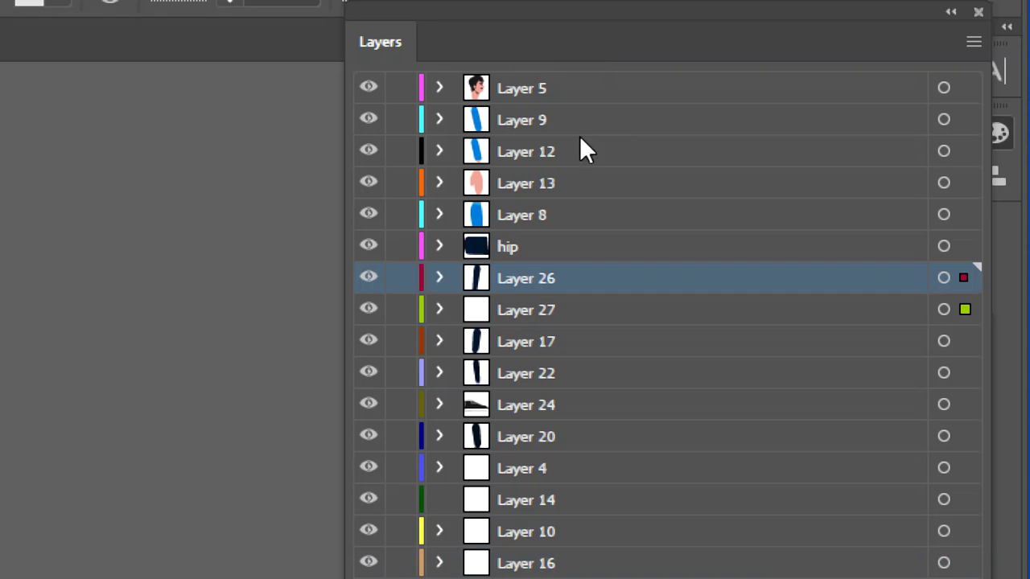
Select the empty Layers 19, 23, 15 and 16 and delete all four.
left_click(550, 476)
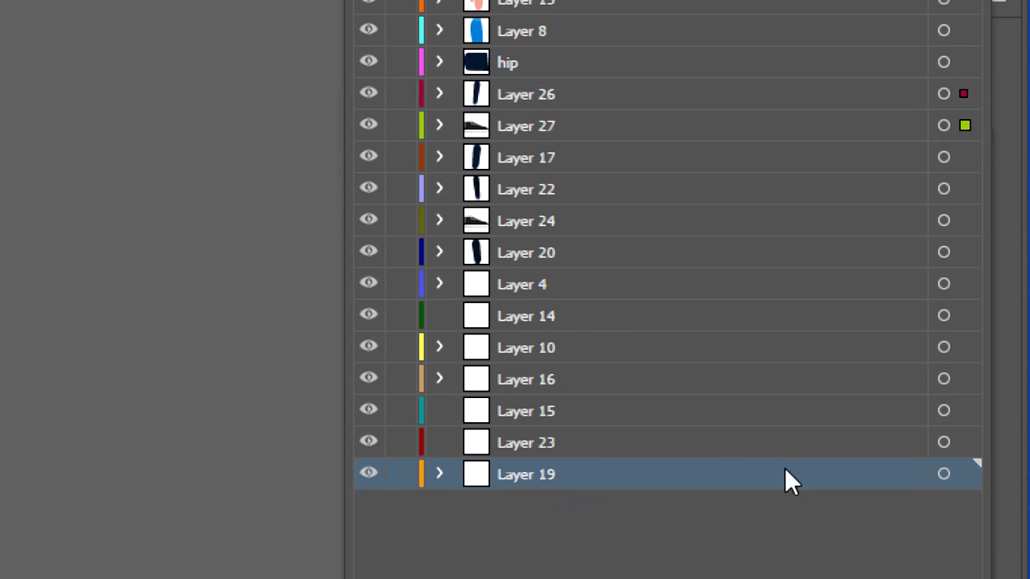
left_click(943, 474)
left_click(943, 443, "shift")
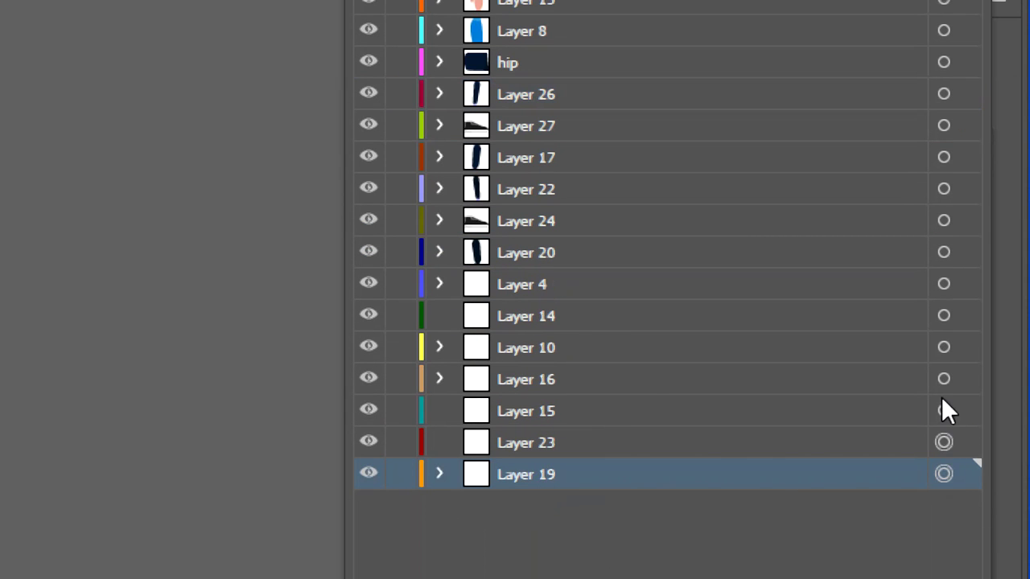
left_click(943, 411, "shift")
left_click(656, 438, "shift")
left_click(599, 380, "shift")
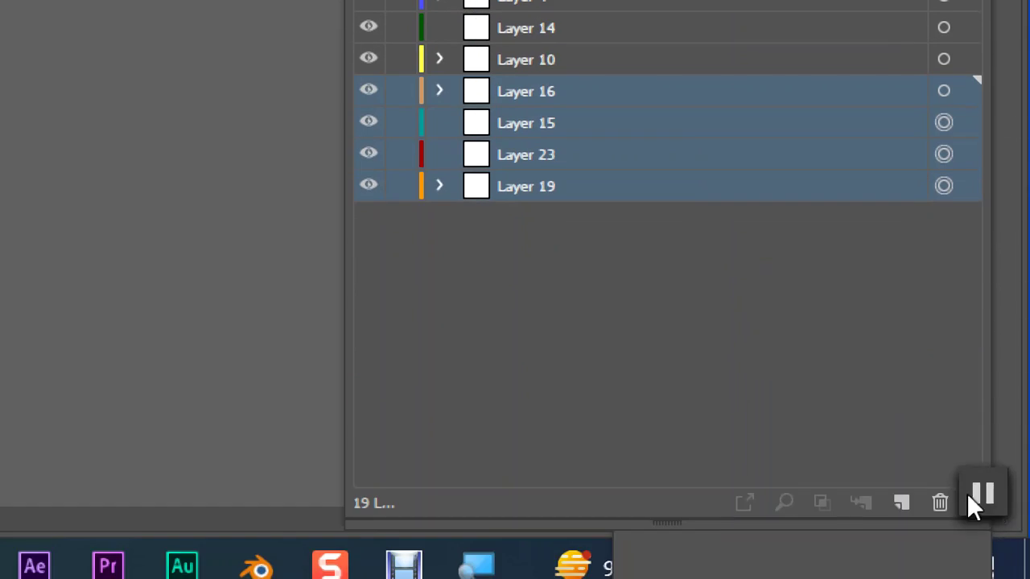
left_click(937, 502)
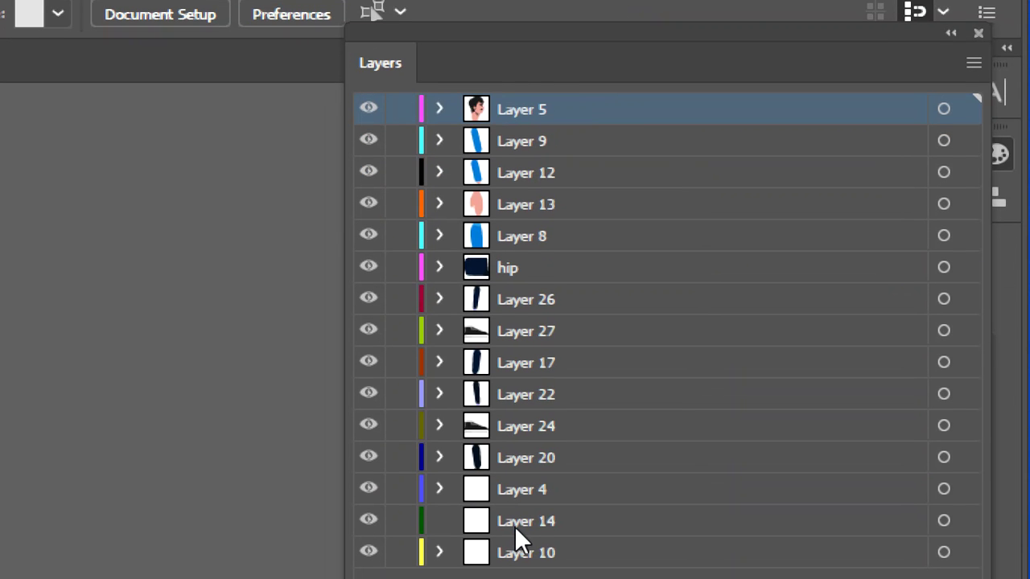
Expand Layers 9, 12 and 13 and target all artwork in Layer 12.
left_click(489, 138)
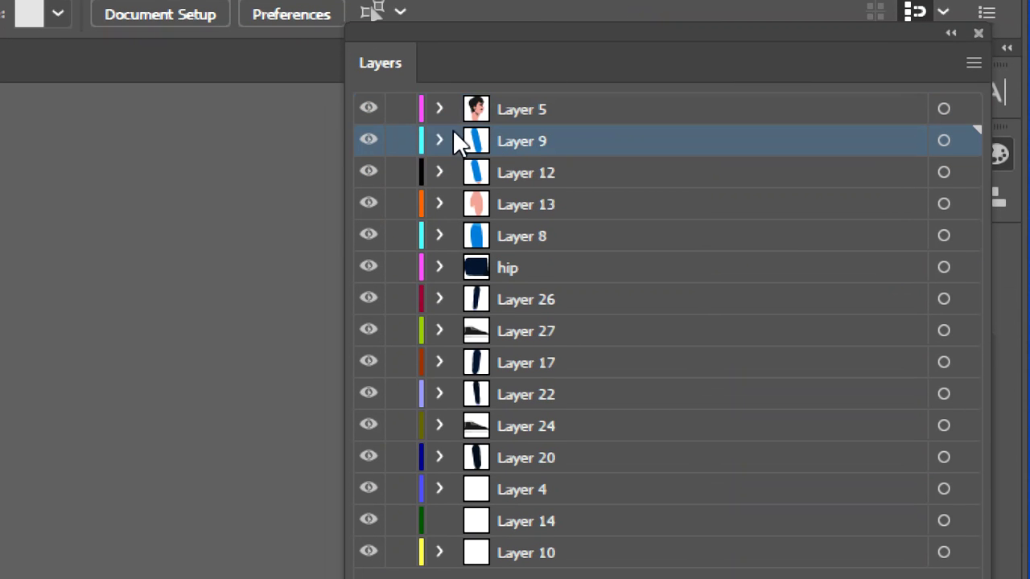
left_click(443, 141)
left_click(474, 173)
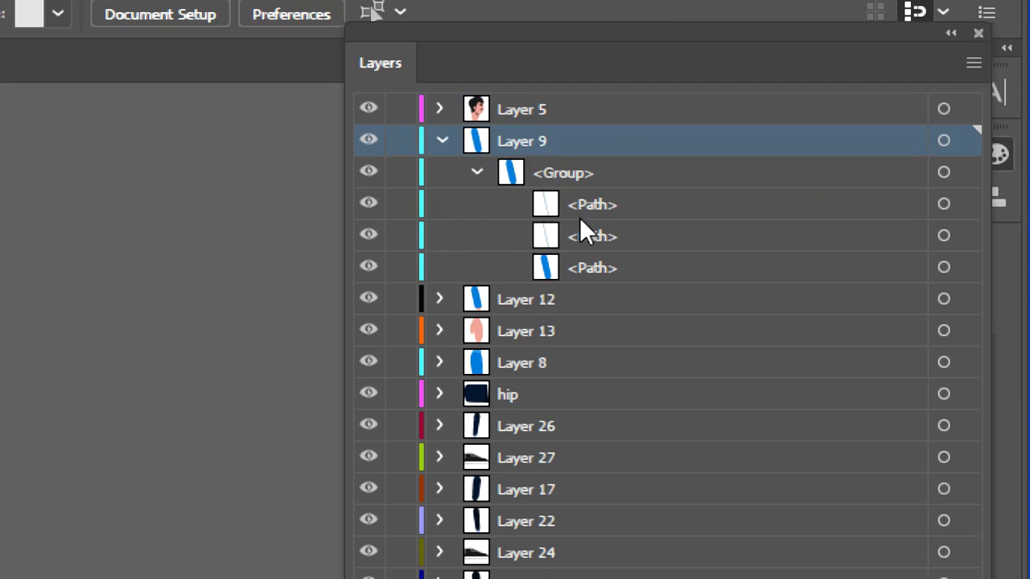
left_click(475, 173)
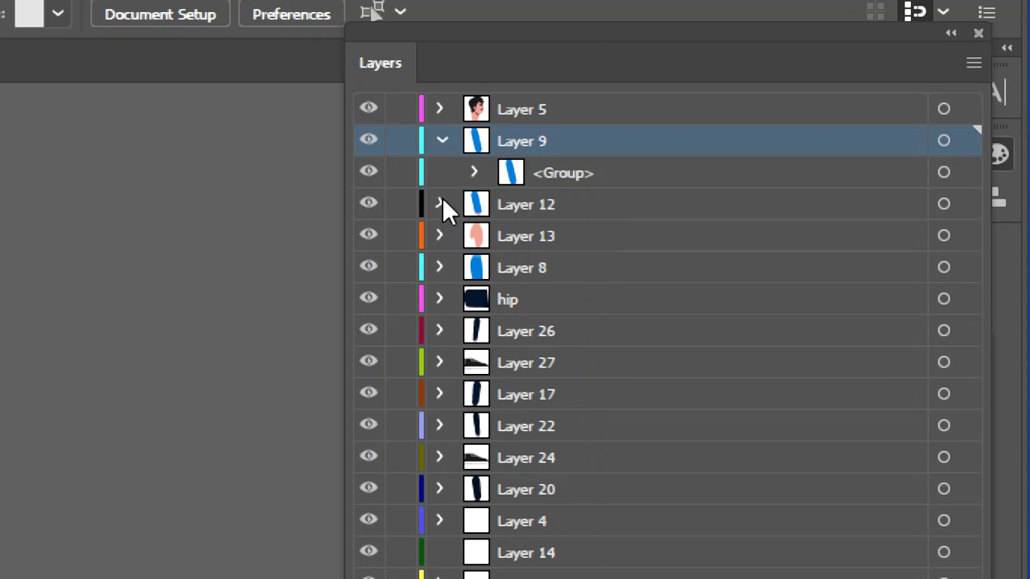
left_click(441, 205)
left_click(439, 301)
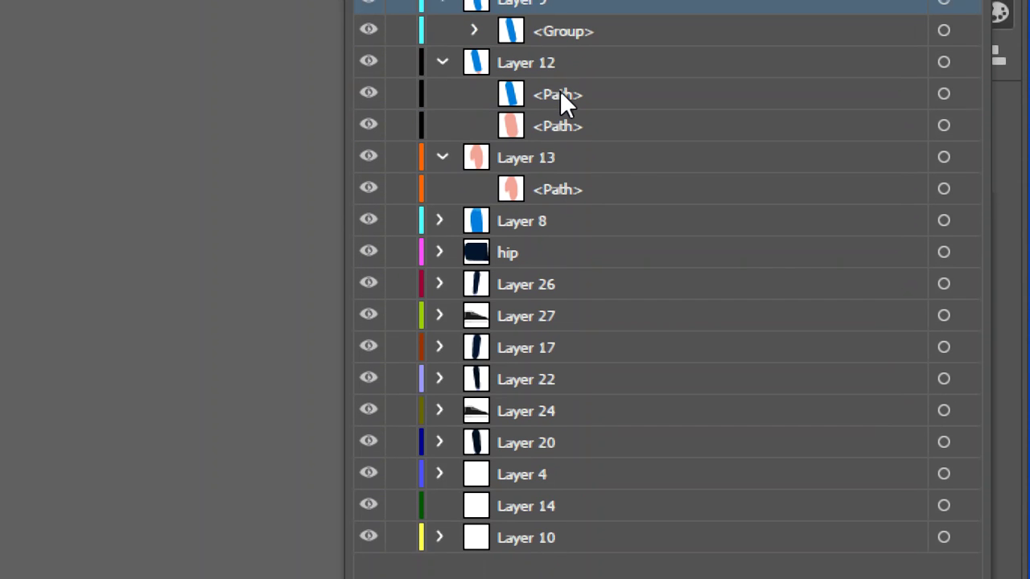
left_click(562, 91)
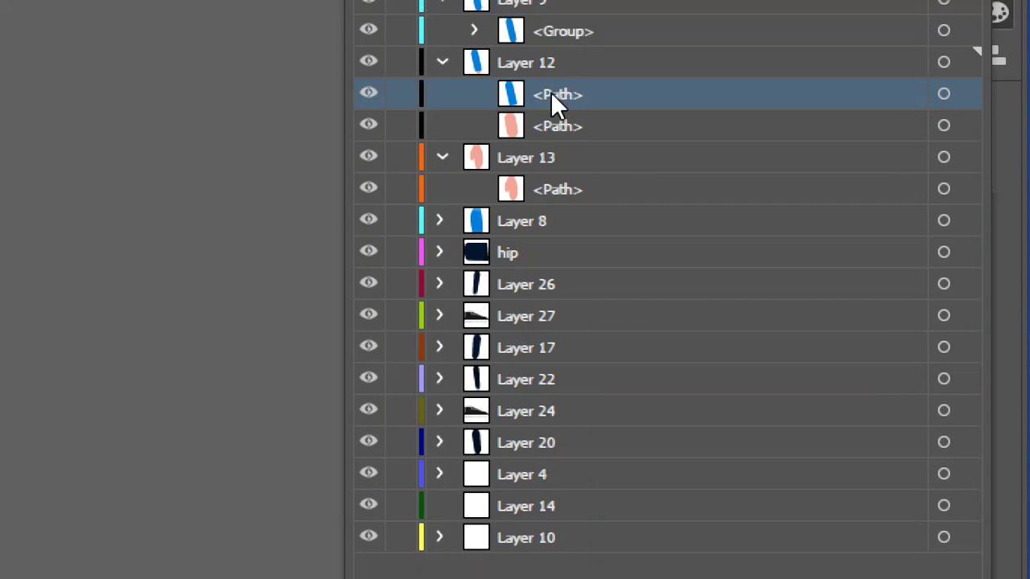
left_click(441, 62)
left_click(564, 68)
left_click(943, 62)
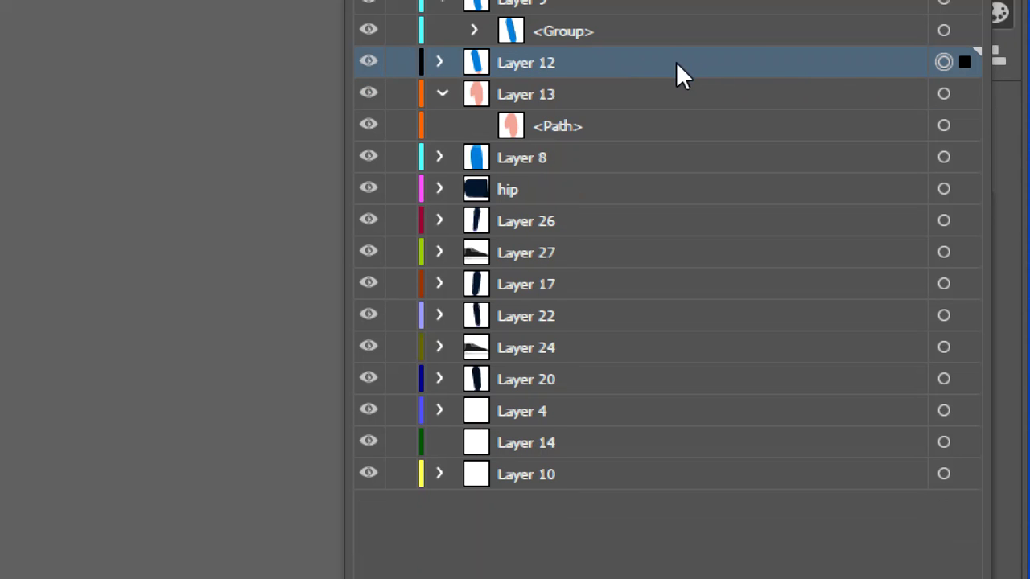
Move Layer 12's lower blue and pink paths into Layer 4, blue above pink.
left_click(440, 62)
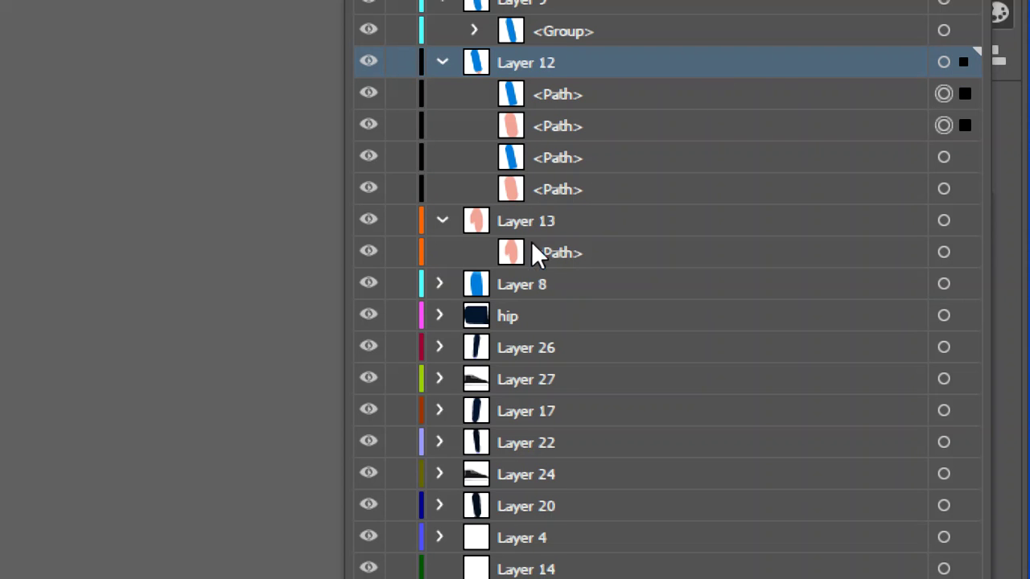
left_click(518, 158)
left_click(943, 157)
left_click(943, 189, "shift")
left_click(636, 130, "shift")
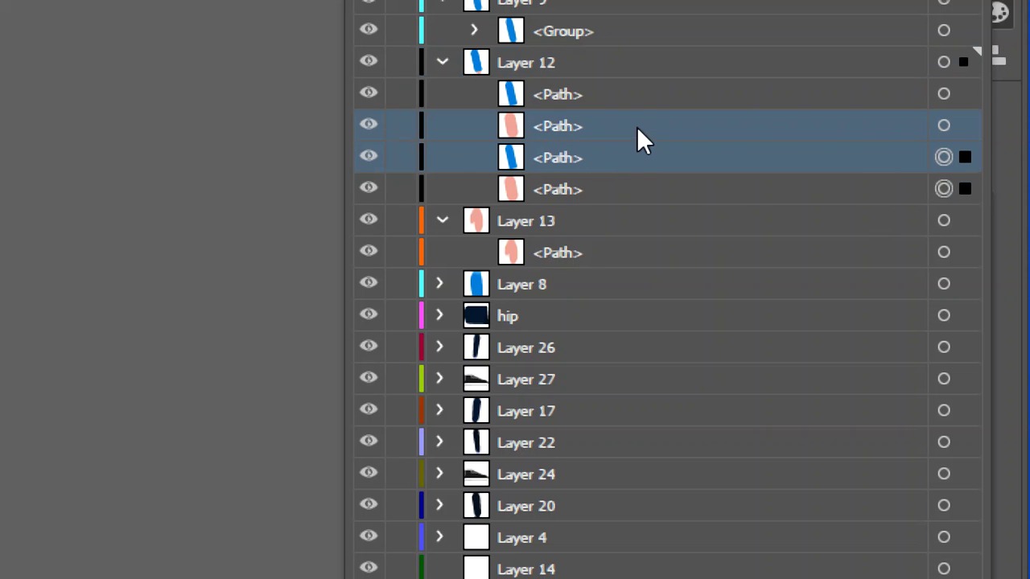
mouse_move(565, 131)
left_mouse_down()
mouse_move(518, 529)
mouse_move(503, 523)
left_mouse_up()
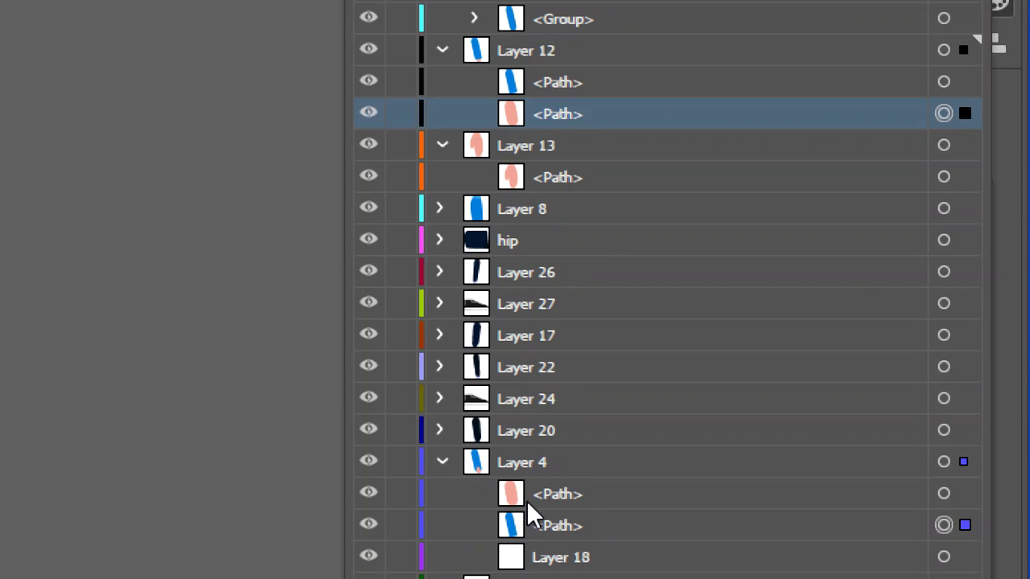
left_click_drag(531, 494, 540, 543)
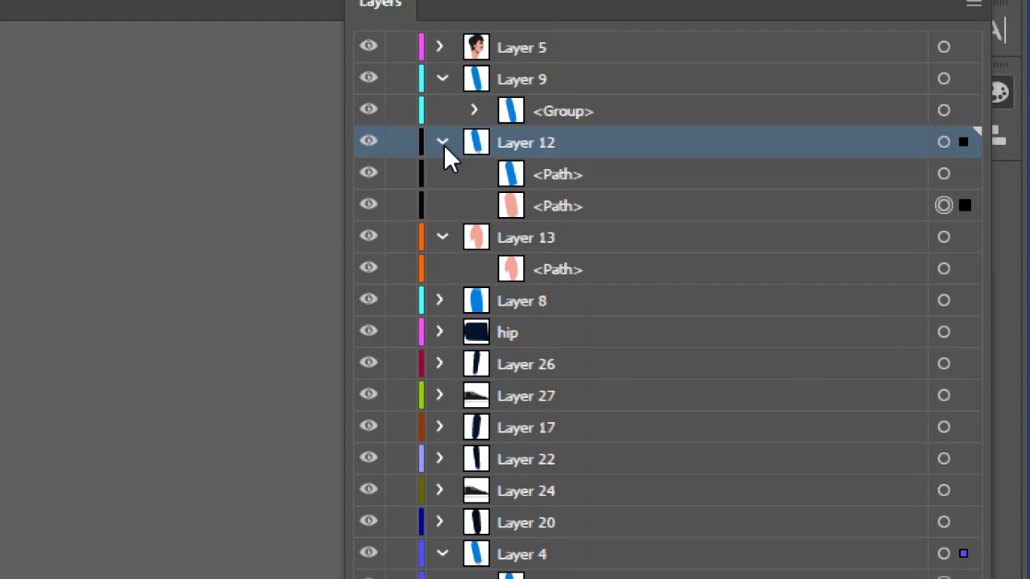
left_click(443, 144)
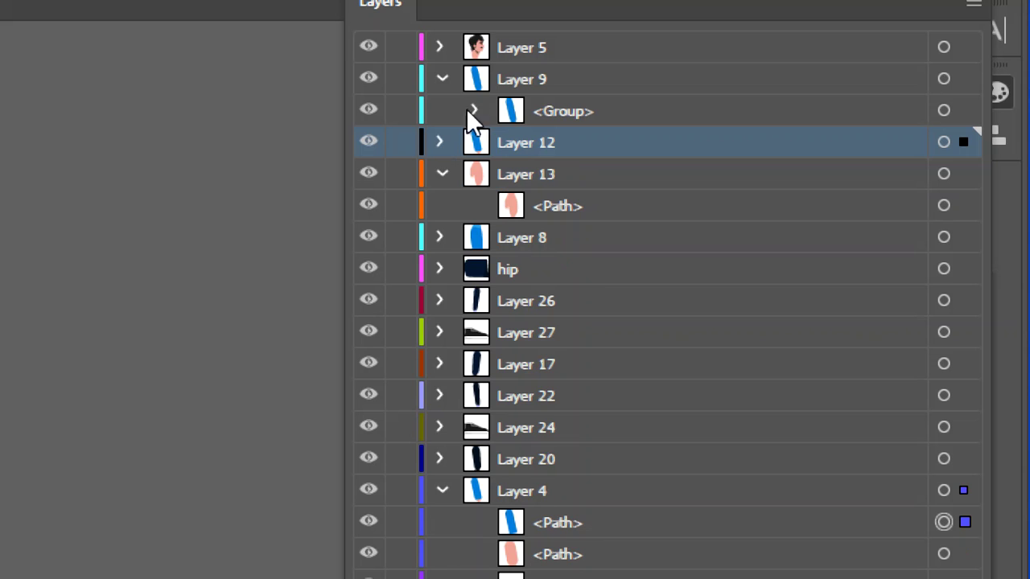
Duplicate Layer 9's sleeve group and move the copy into Layer 14.
left_click(527, 115)
left_click(943, 111)
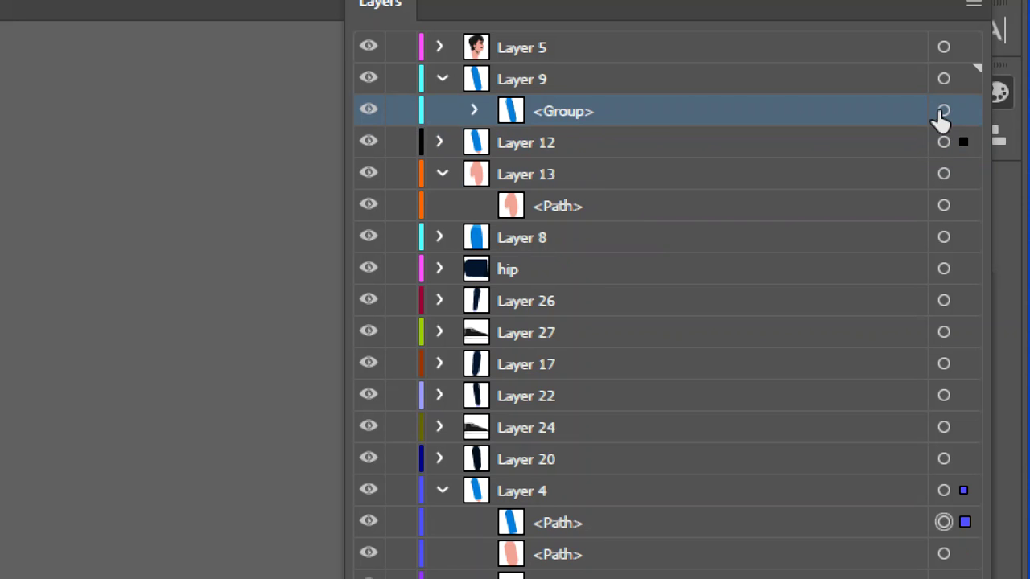
key("ctrl+f")
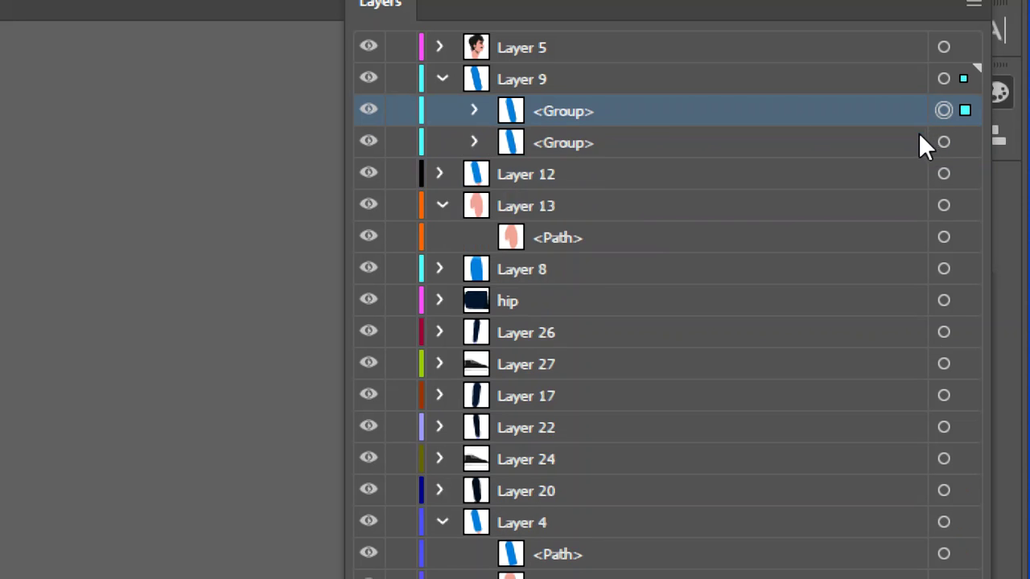
left_click(576, 143)
left_click_drag(561, 141, 549, 535)
Delete the empty Layer 18 and collapse Layers 4 and 14.
left_click(503, 479)
scroll(577, 563, "down", 5)
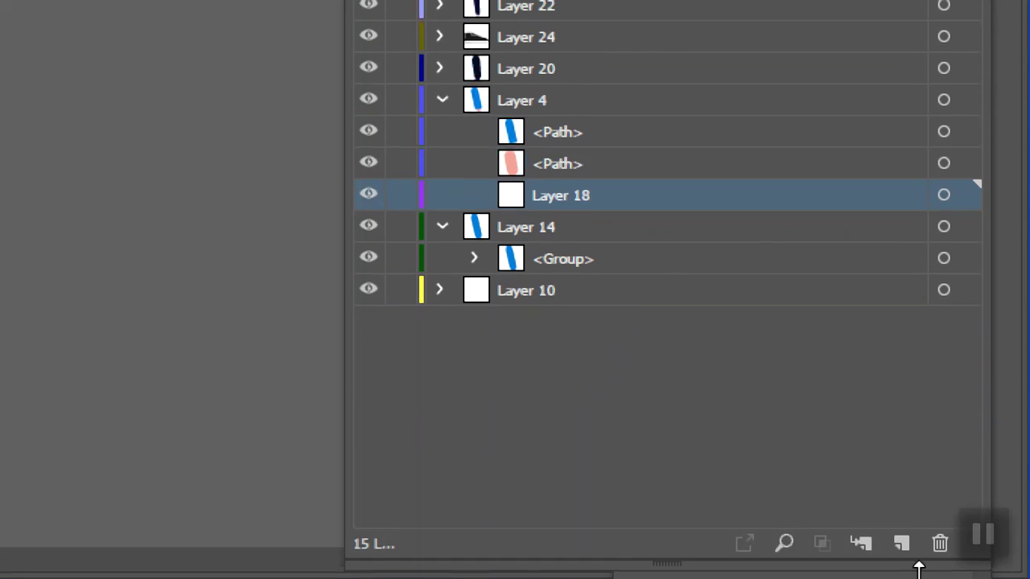
left_click(935, 521)
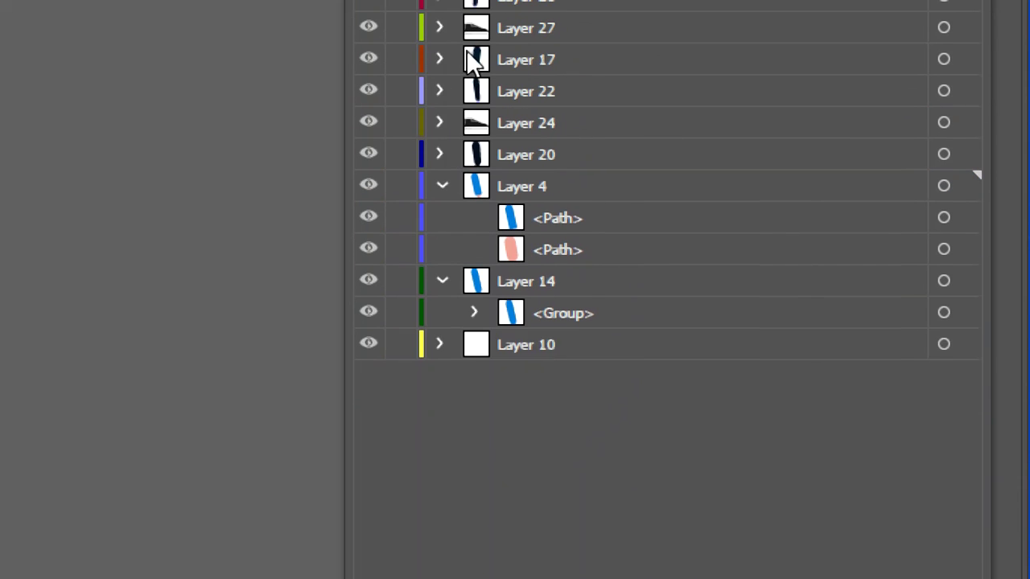
left_click(442, 187)
left_click(444, 214)
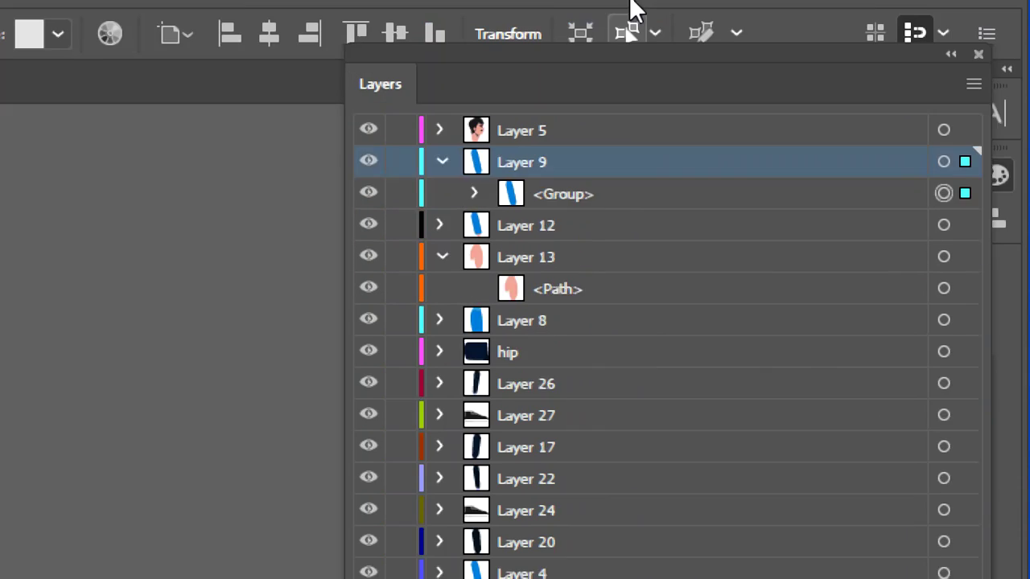
Copy Layer 13's hand path in place and move the copy into Layer 10.
left_click(584, 340)
left_click(944, 333)
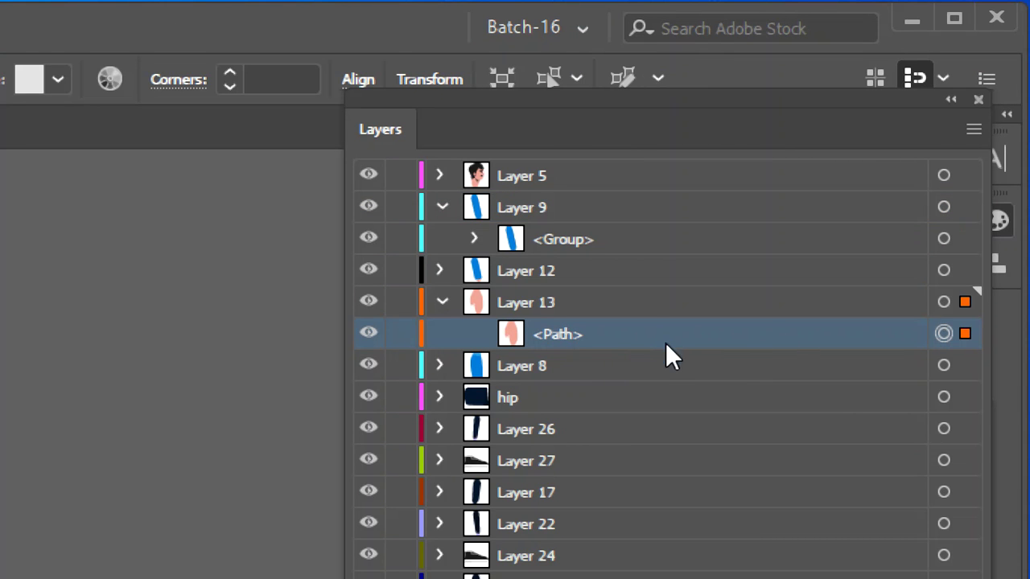
key("ctrl+c")
key("ctrl+f")
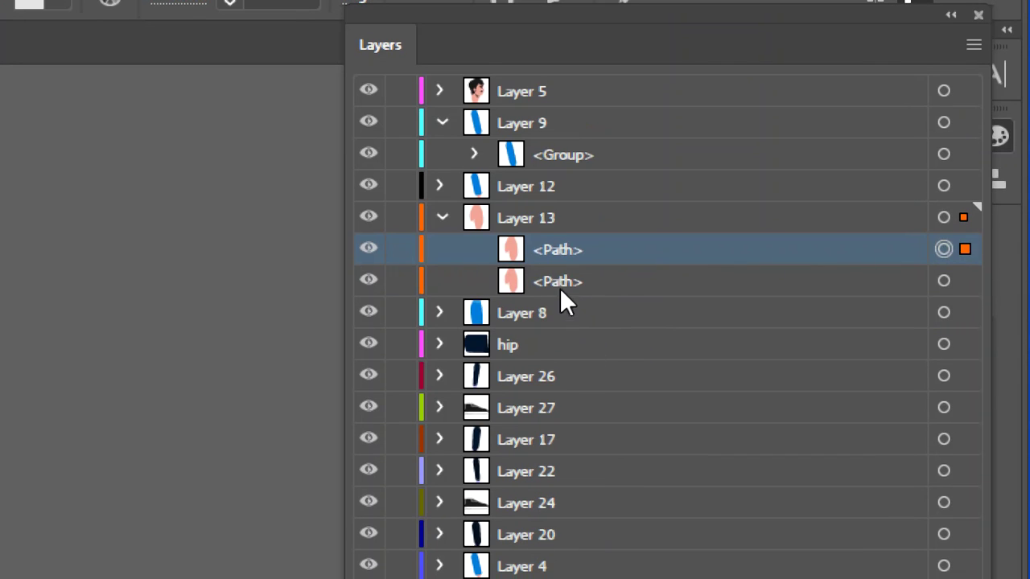
left_click_drag(560, 288, 517, 496)
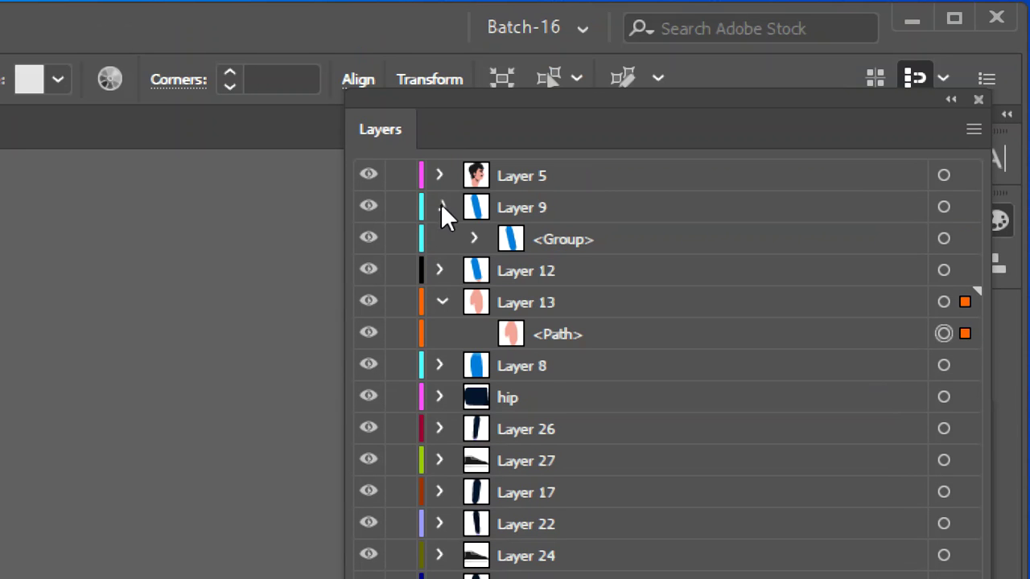
left_click(441, 208)
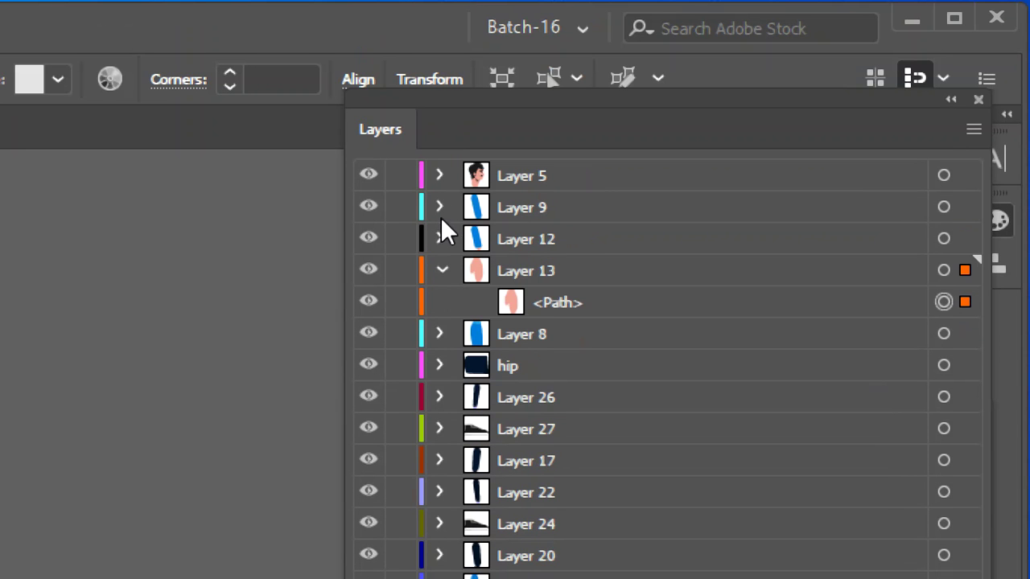
left_click(440, 262)
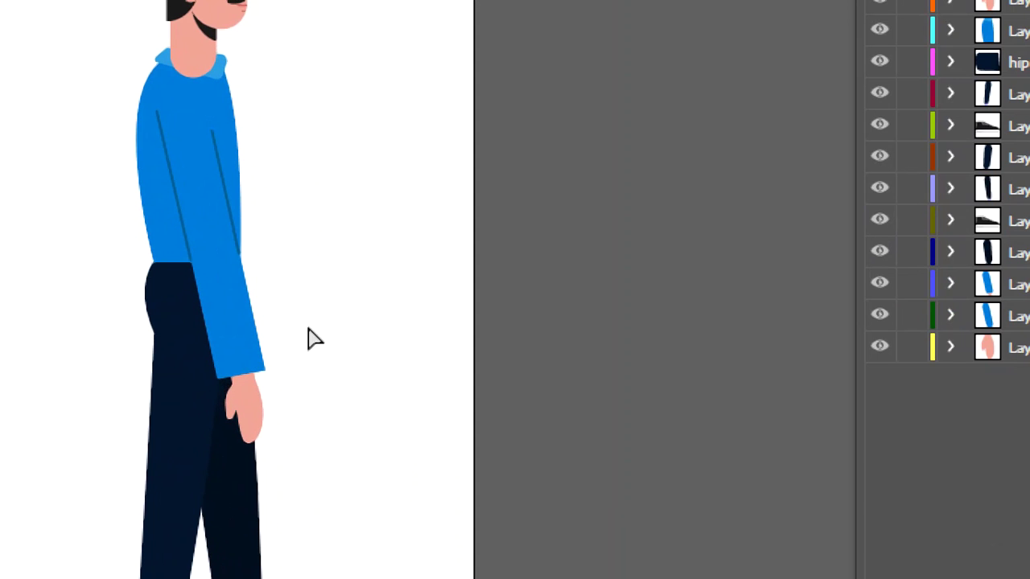
Select the hand, forearm and upper arm, then add the artwork of Layers 10, 14 and 4.
right_click(257, 435)
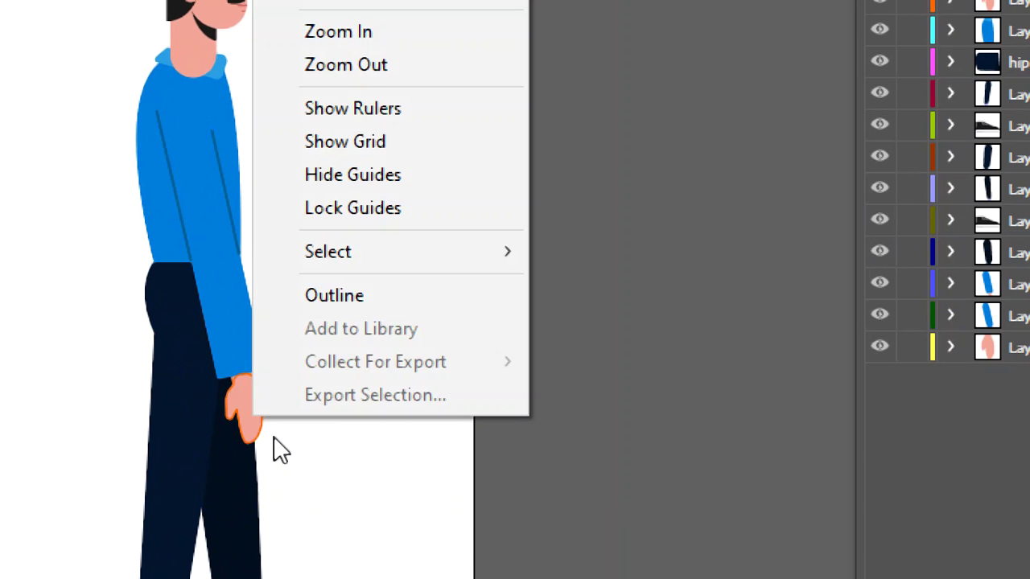
key("Escape")
left_click(224, 316)
left_click(255, 407)
left_click(234, 322, "shift")
left_click(190, 125, "shift")
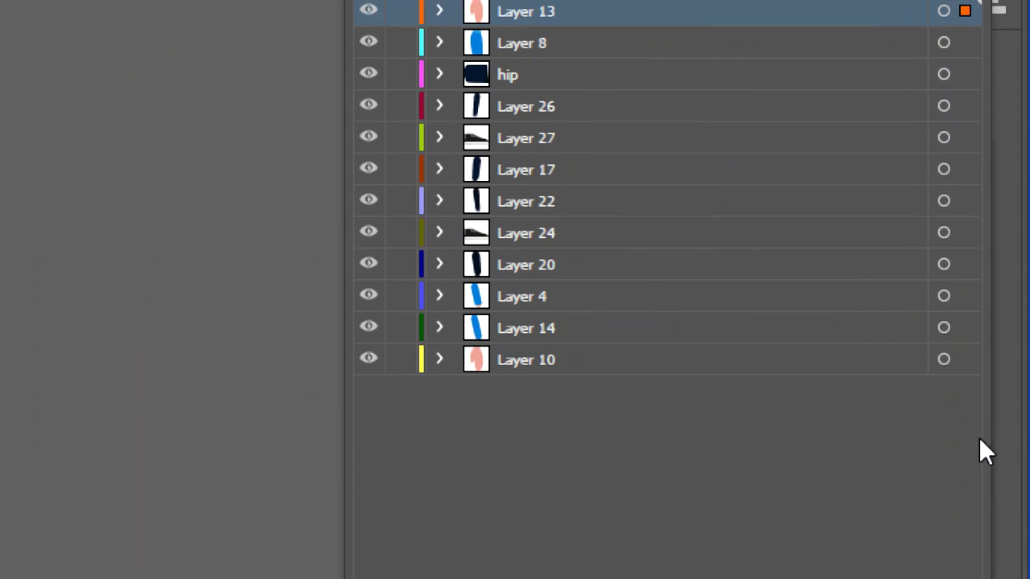
left_click(944, 360)
left_click(944, 328, "shift")
left_click(943, 297, "shift")
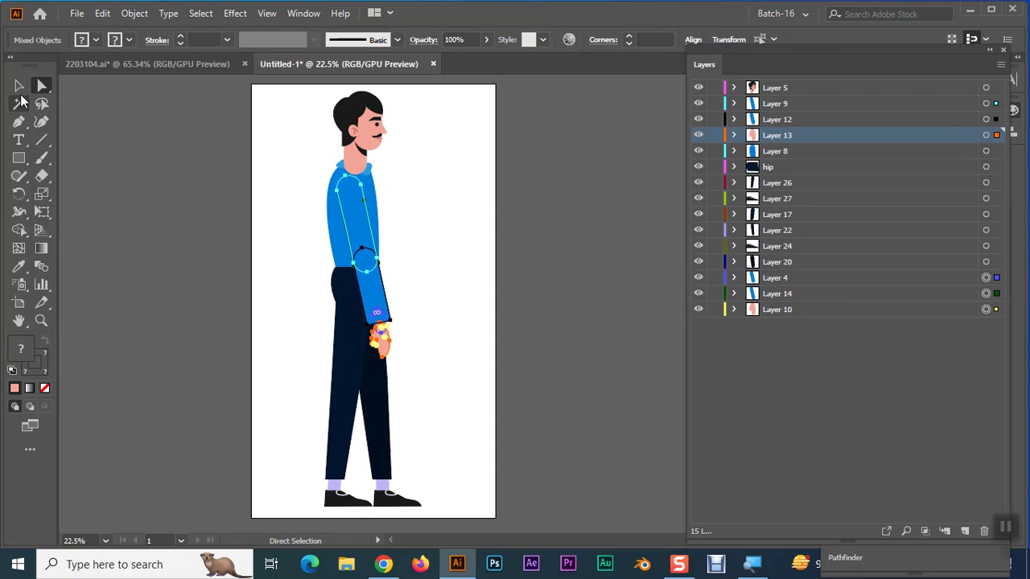
left_click(18, 85)
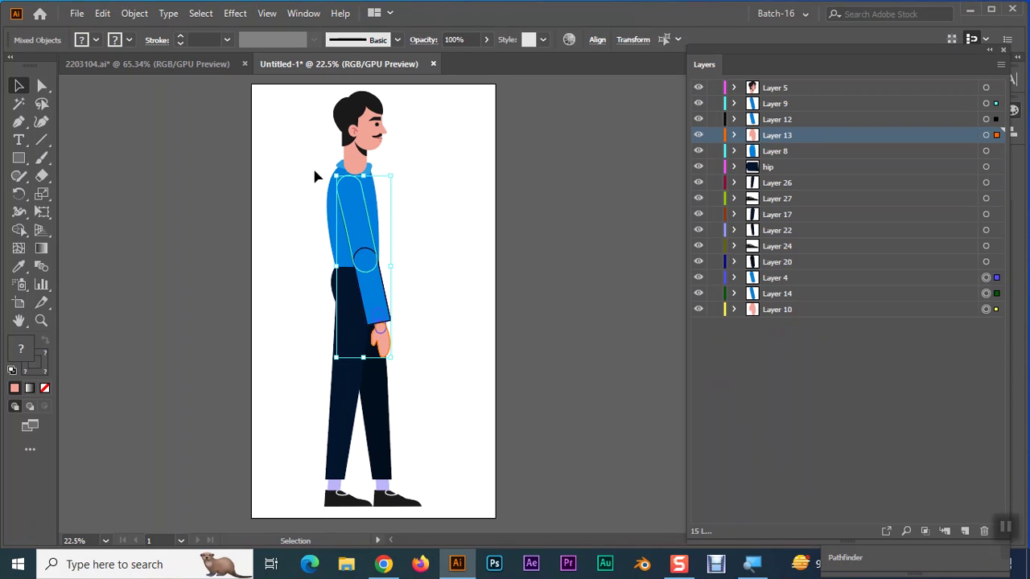
Try rotating the arm group, undo, then reselect artwork in Layers 10, 14, 4, 13, 12 and 9.
left_click_drag(331, 171, 368, 168)
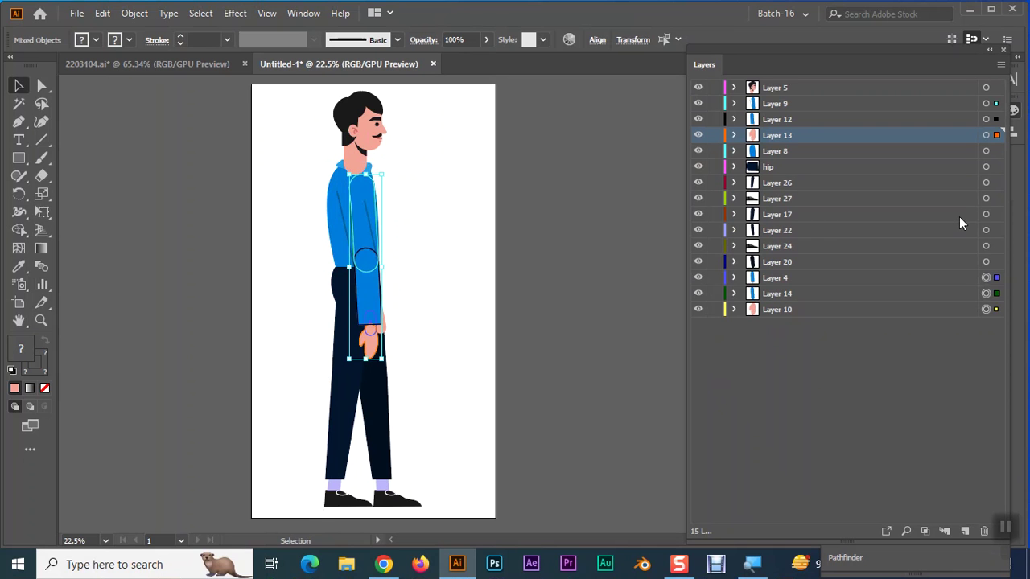
key("ctrl+z")
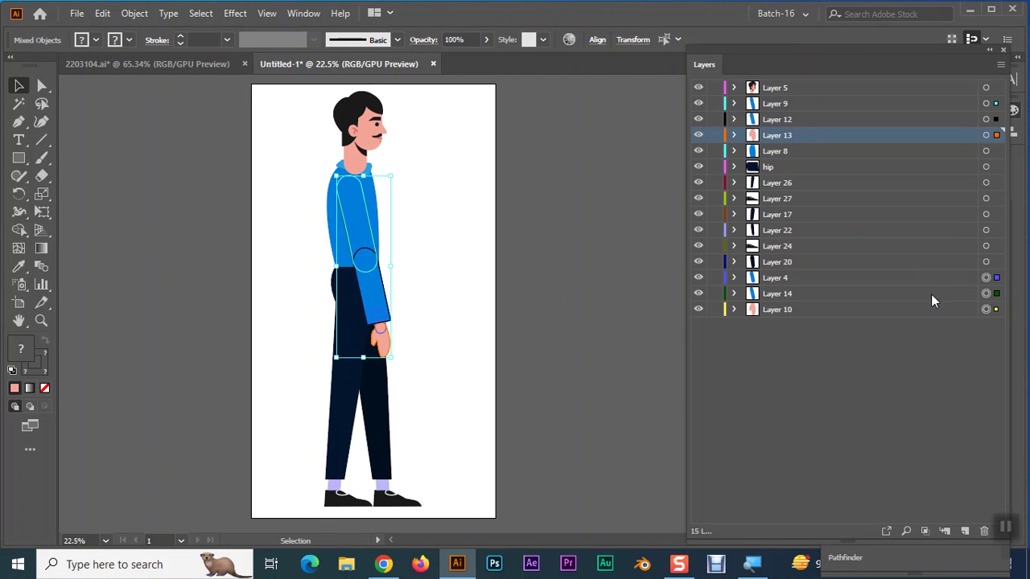
left_click(868, 313, "shift")
left_click(861, 349)
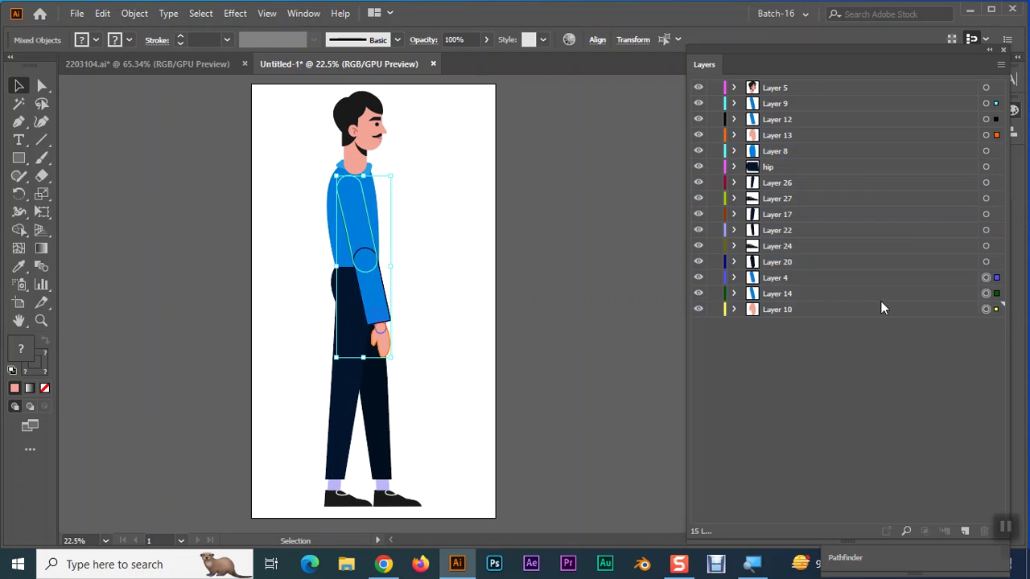
left_click(866, 309)
left_click(866, 294, "shift")
left_click(867, 278, "shift")
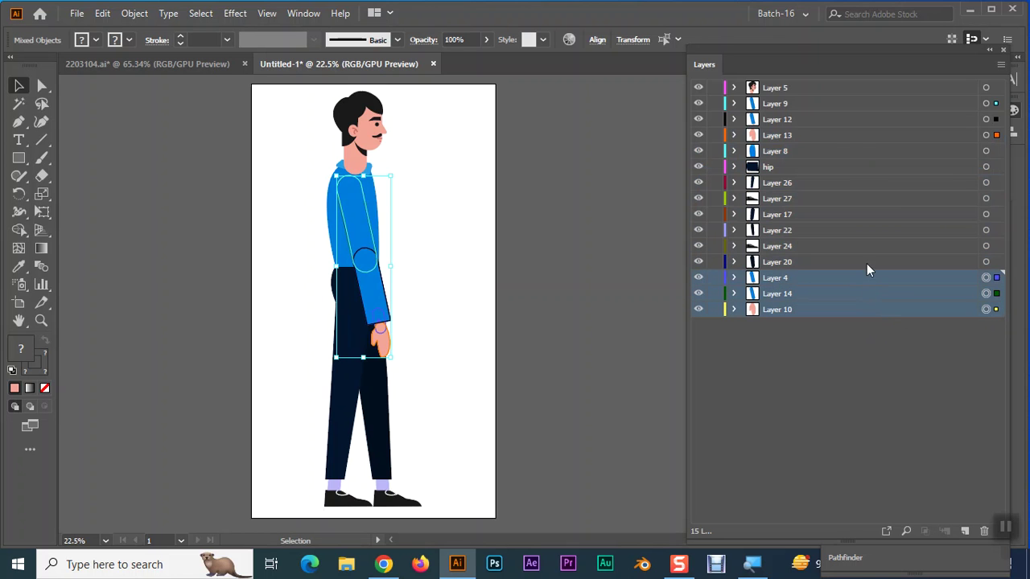
left_click(845, 133, "ctrl")
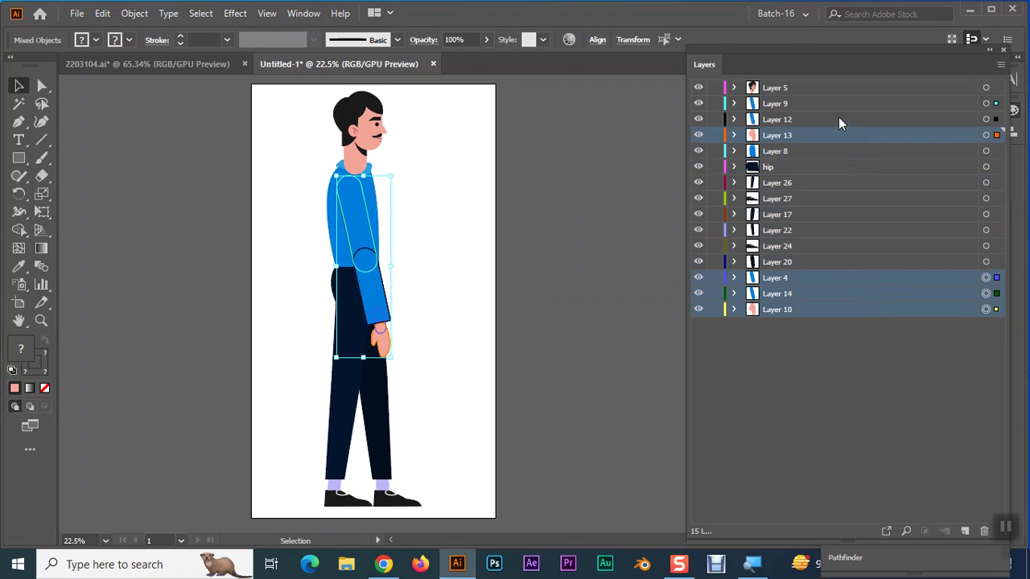
left_click(838, 119, "ctrl")
left_click(835, 105, "ctrl")
left_click(18, 86)
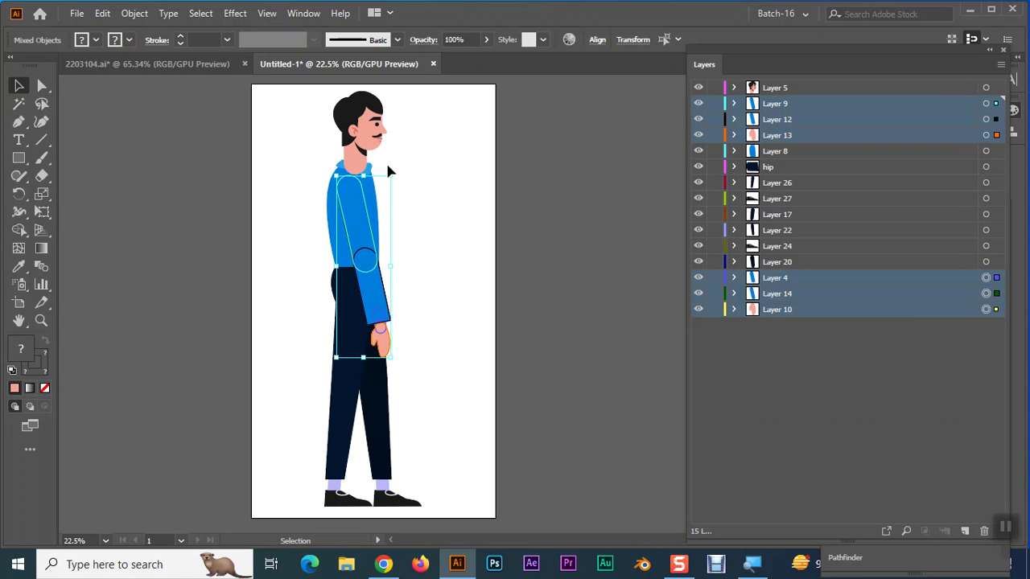
Retry rotating the forearm, hand and upper arm to hang straighter, nudging them two steps left.
left_click_drag(389, 171, 409, 178)
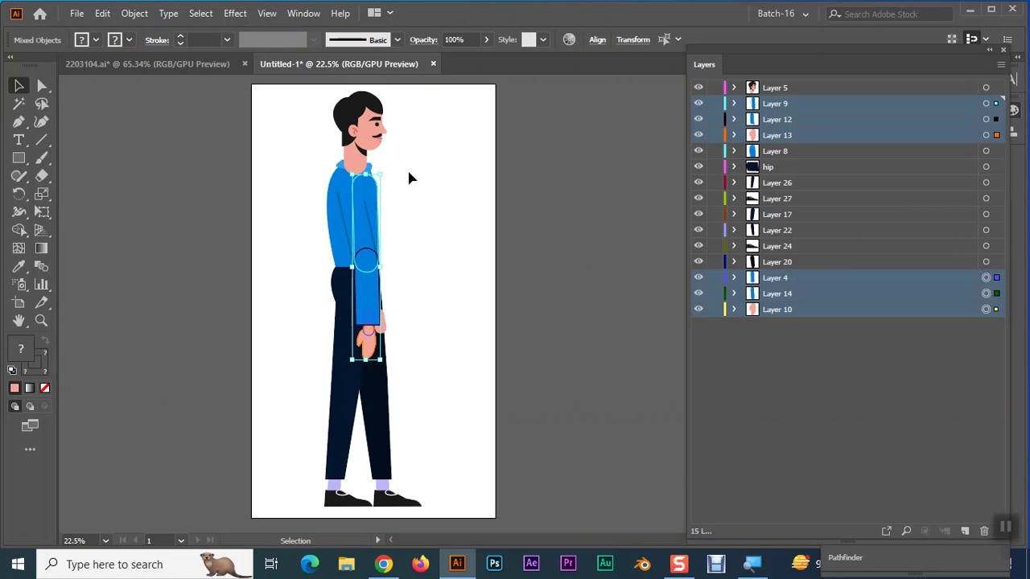
left_click(748, 380)
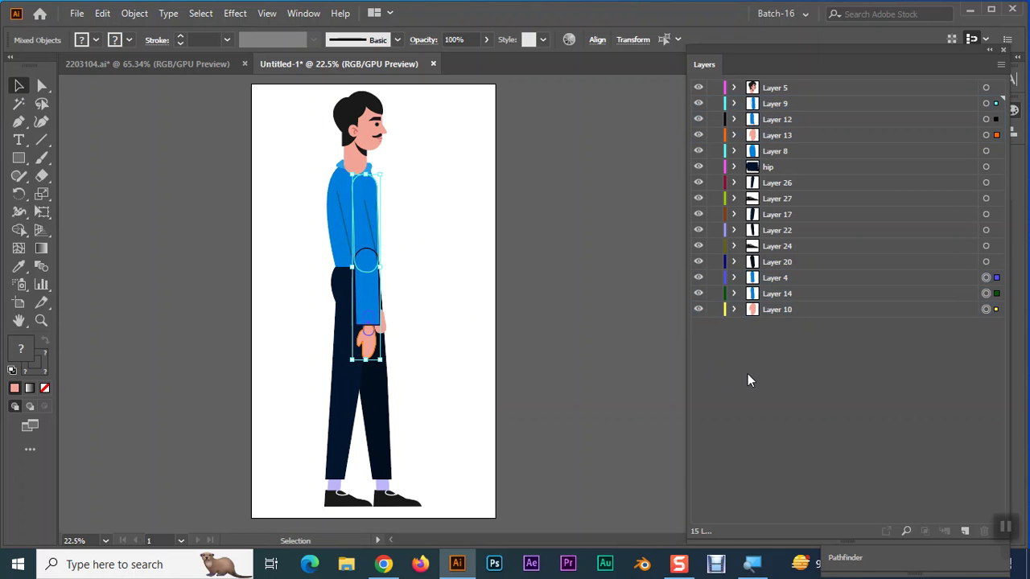
key("ctrl+z")
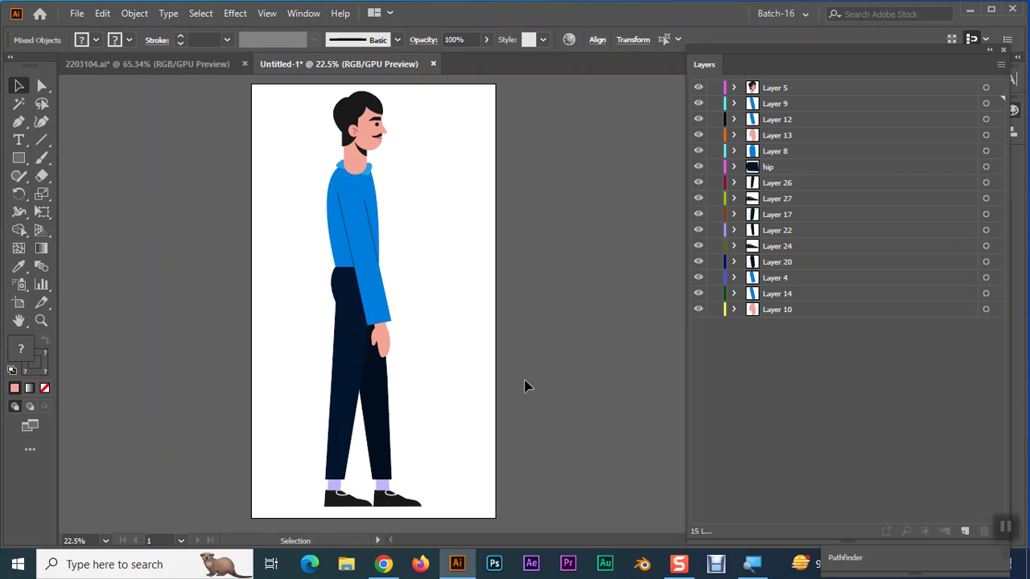
left_click(383, 344)
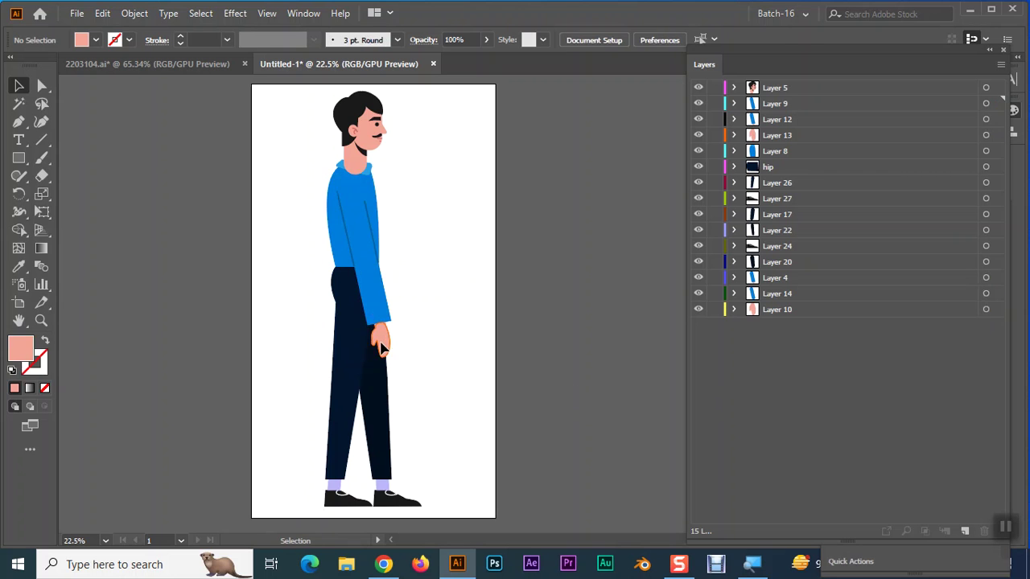
left_click(352, 223, "shift")
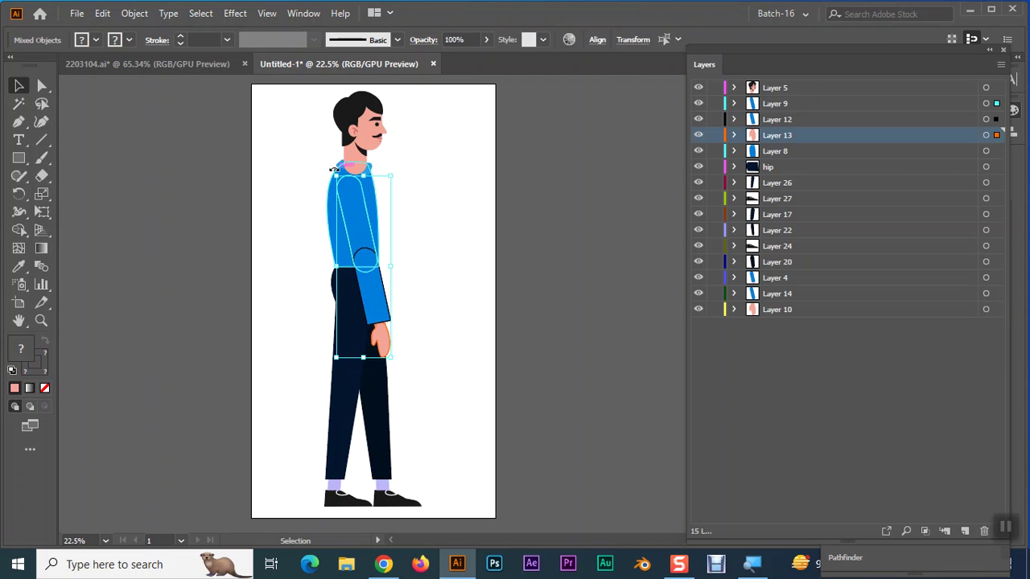
mouse_move(333, 169)
left_mouse_down()
mouse_move(362, 167)
mouse_move(344, 168)
left_mouse_up()
key("Left")
key("Left")
key("Left")
key("Left")
key("Left")
key("Left")
key("Left")
key("Left")
key("Left")
key("Left")
key("Left")
key("Left")
key("Left")
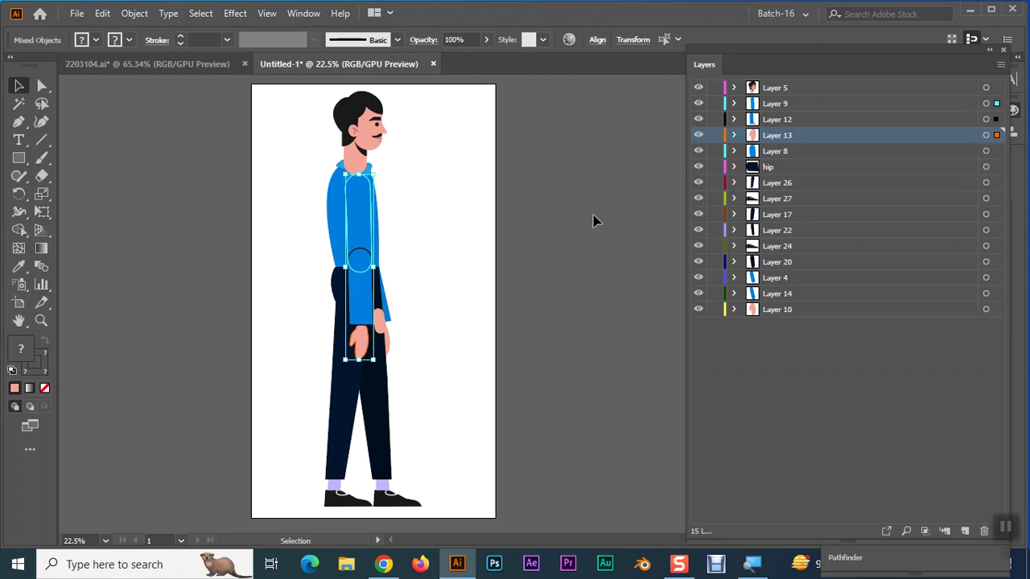
key("Left")
key("Left")
key("Left")
key("Left")
key("Left")
key("Left")
key("Left")
key("Left")
key("Left")
key("Left")
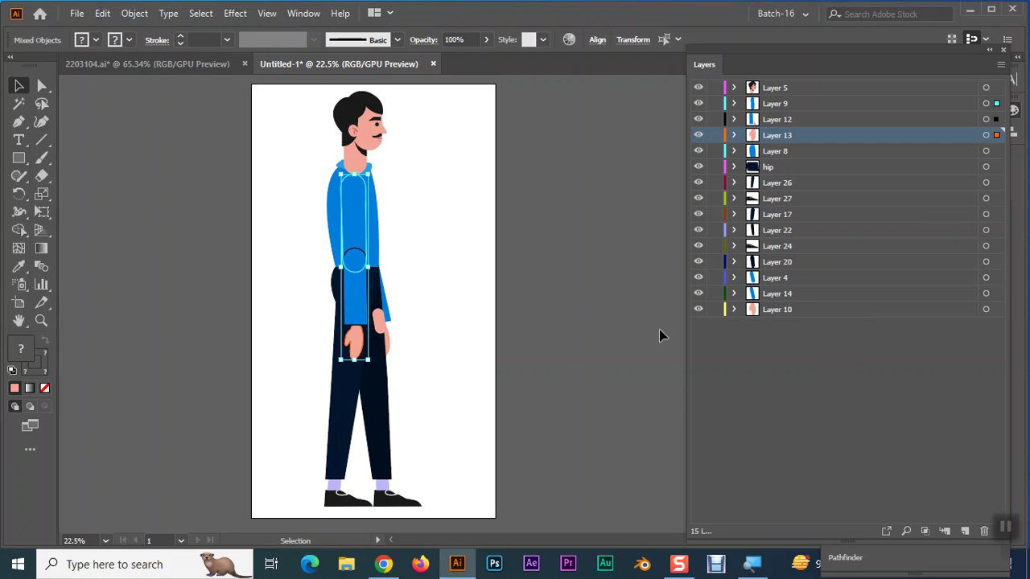
Undo the trial arm changes on the hand and sleeve, nudge right, and deselect everything.
left_click(515, 330)
left_click(383, 327)
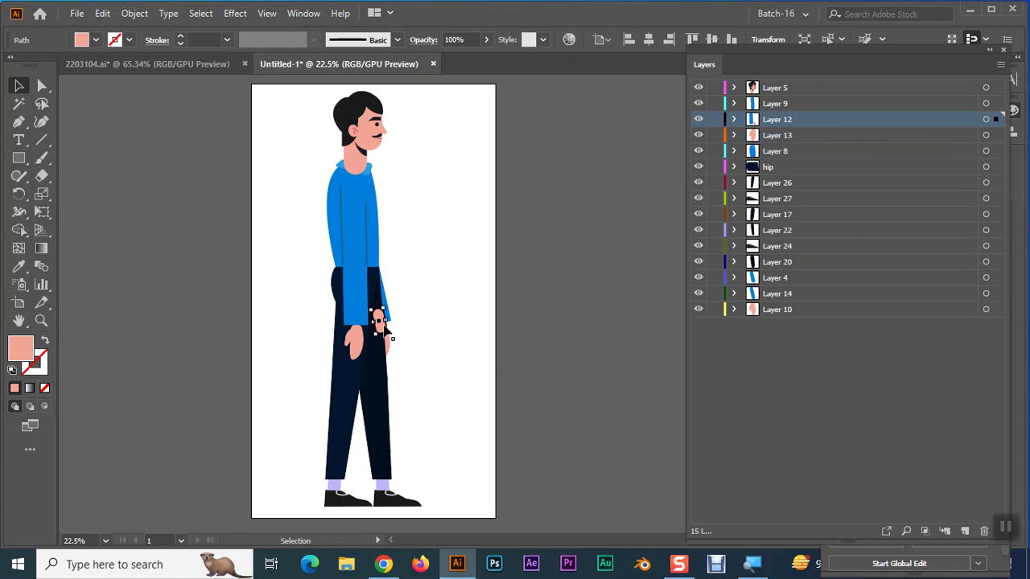
key("ctrl+z")
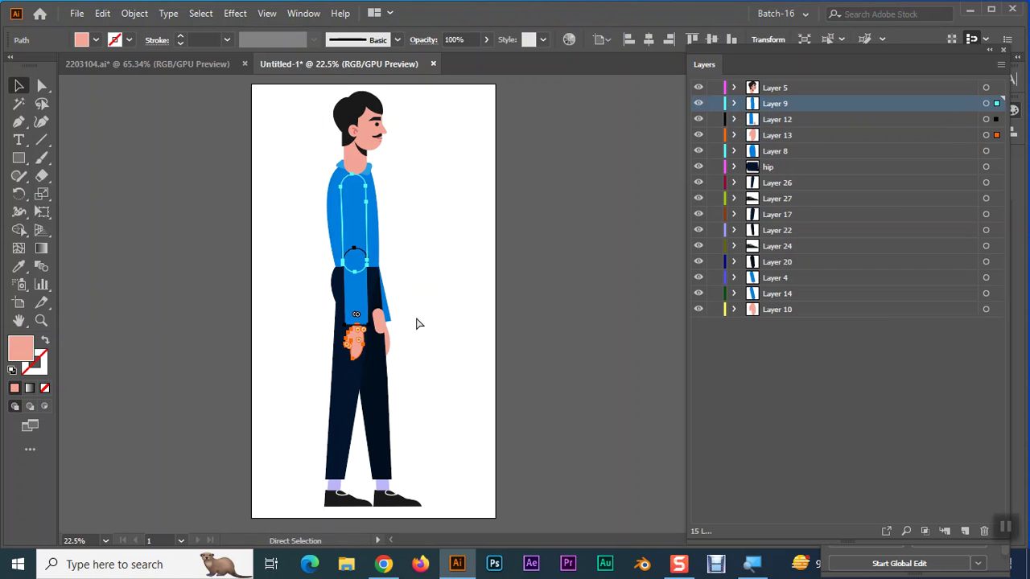
key("shift+Right")
key("shift+Right")
key("shift+Right")
key("shift+Right")
left_click(419, 323)
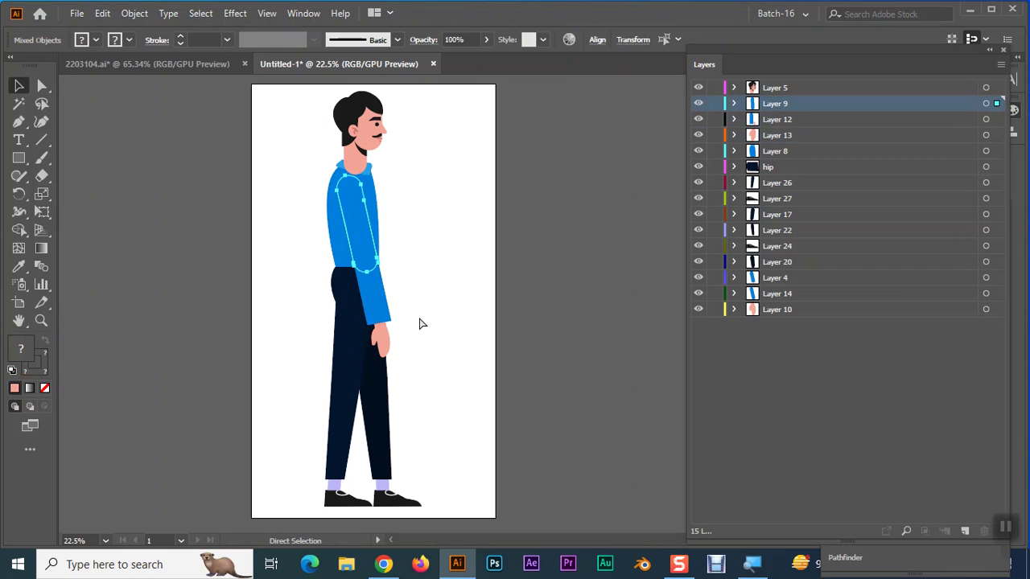
key("ctrl+z")
left_click(810, 338)
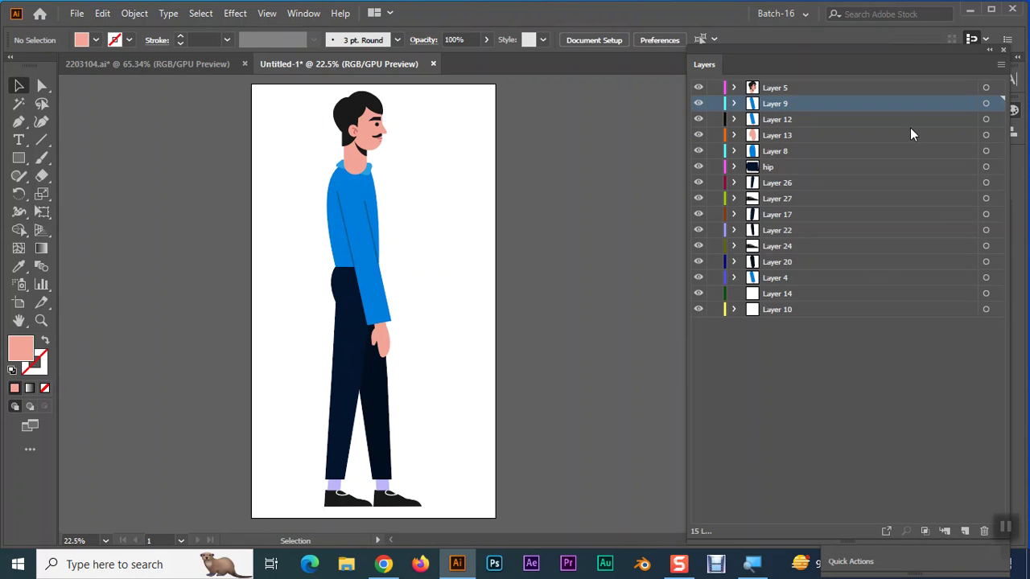
Target the arm artwork on Layers 9, 12, 13 and 4, and expand Layer 10 to inspect it.
left_click(986, 105)
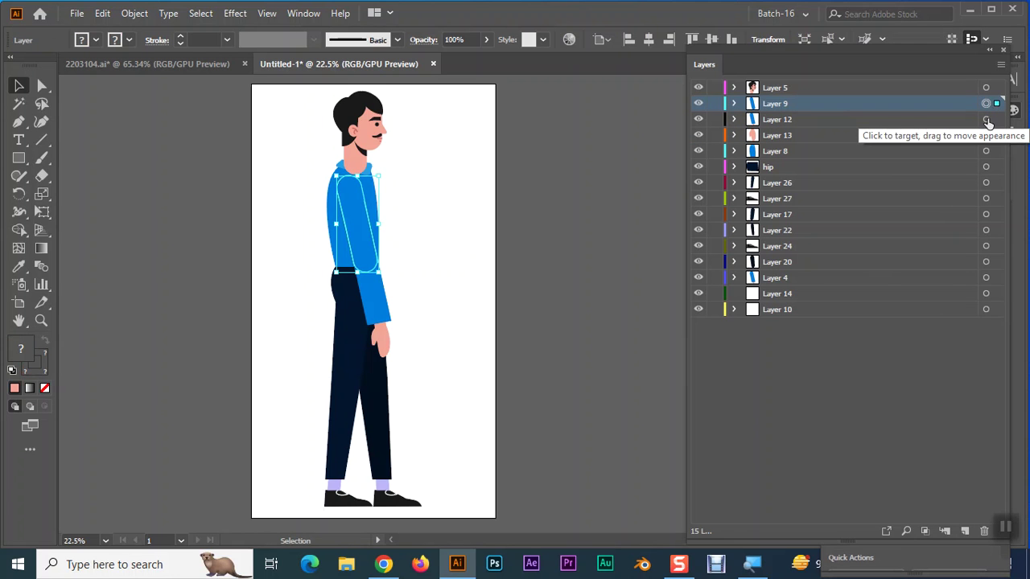
left_click(986, 119, "shift")
left_click(986, 135, "shift")
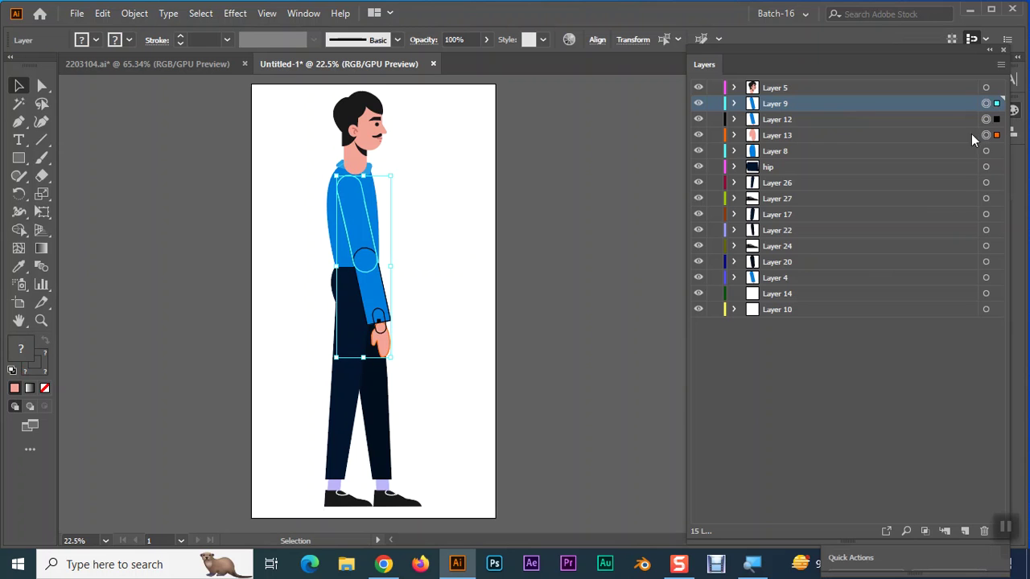
left_click(985, 277, "shift")
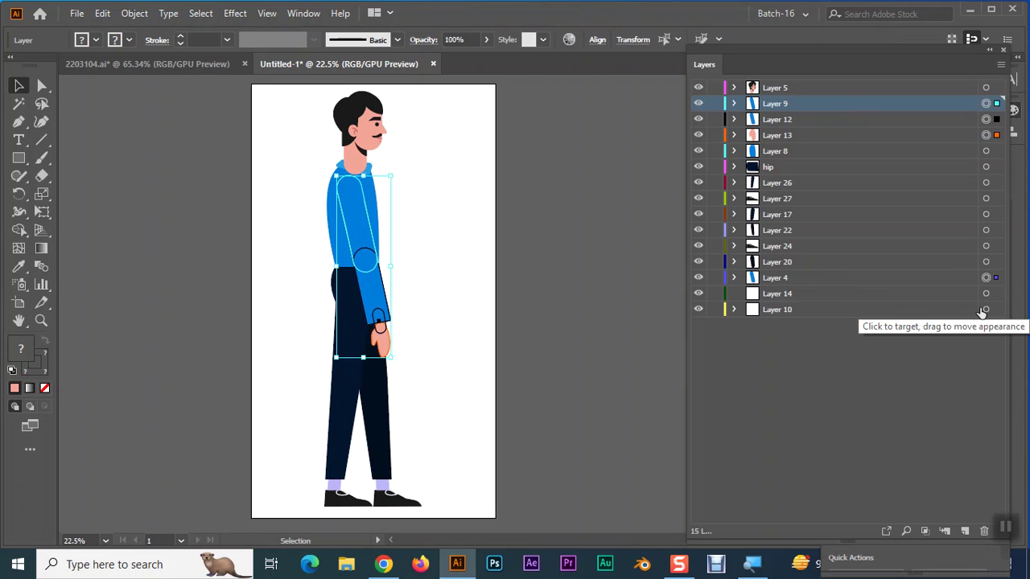
left_click(736, 299)
left_click(737, 309)
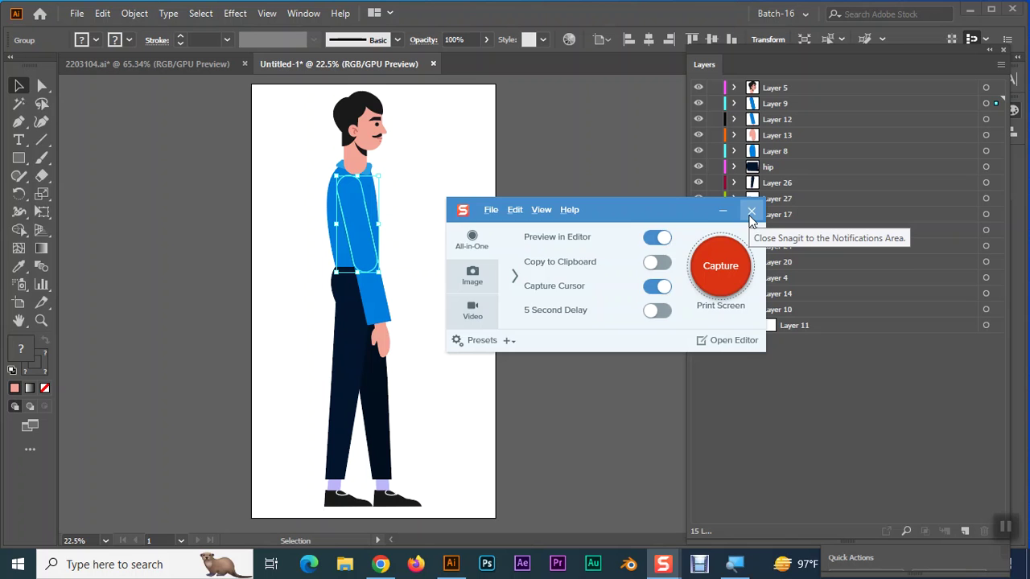
left_click(751, 213)
Select the whole arm, nudge it left and test-rotate it around the shoulder, then deselect.
left_click(985, 135)
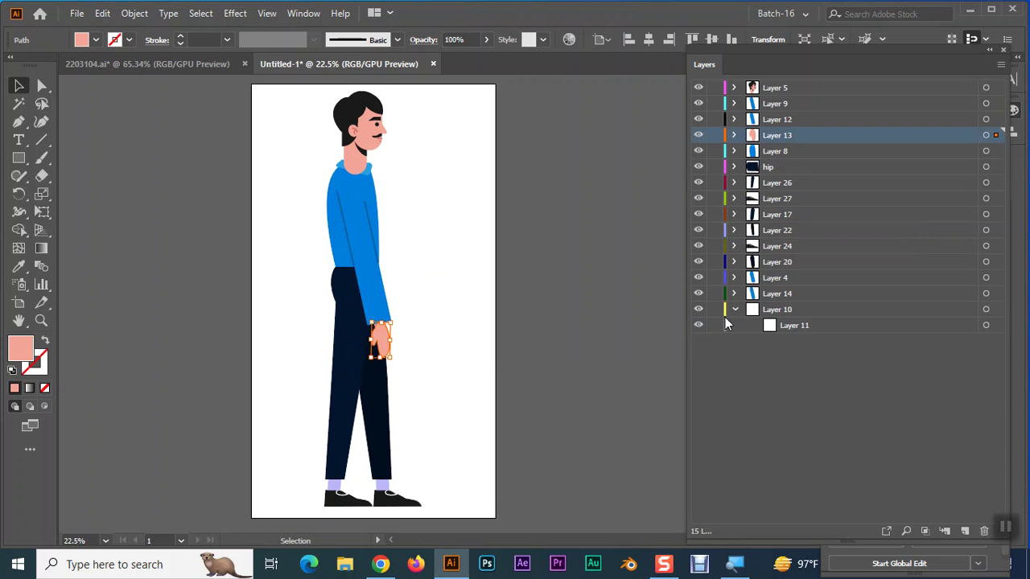
left_click(734, 309)
key("ctrl+z")
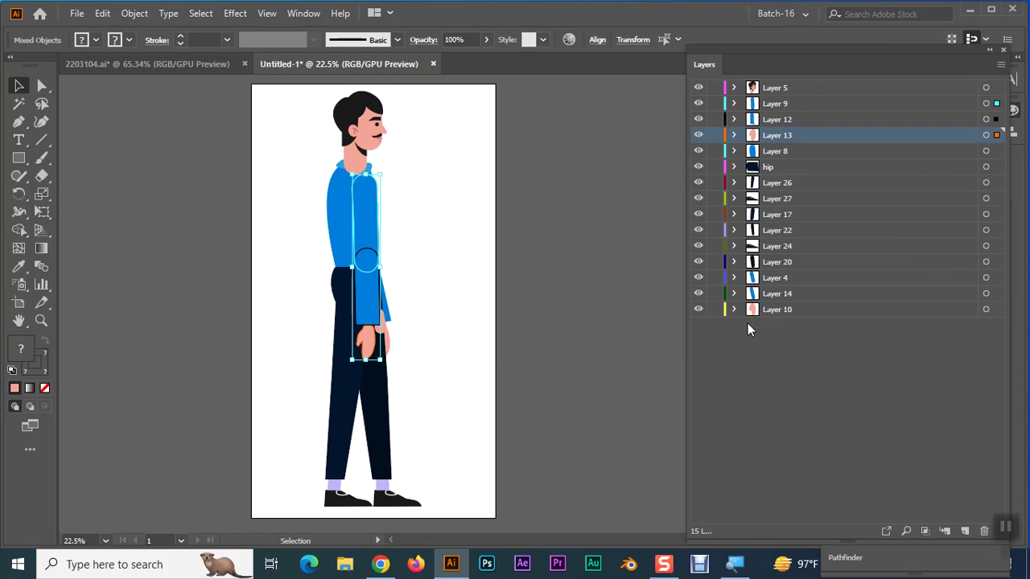
key("Left")
key("Left")
key("Left")
key("Left")
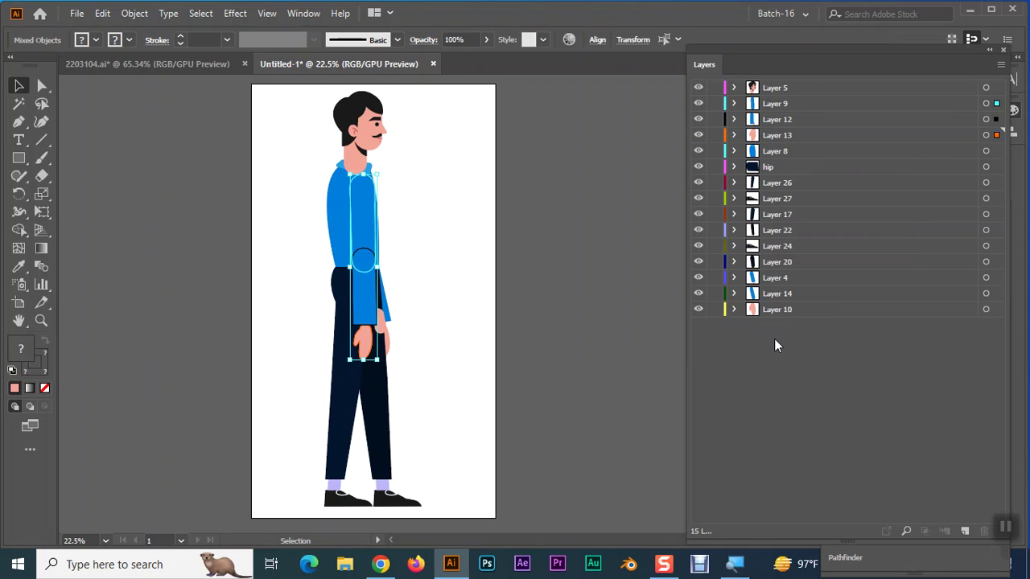
left_click_drag(350, 174, 325, 187)
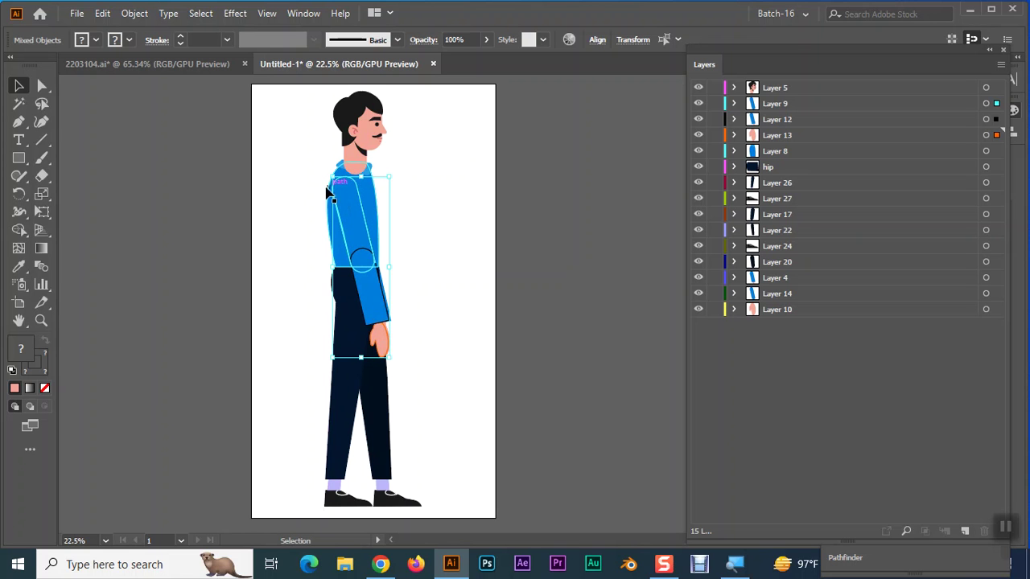
left_click_drag(325, 187, 339, 195)
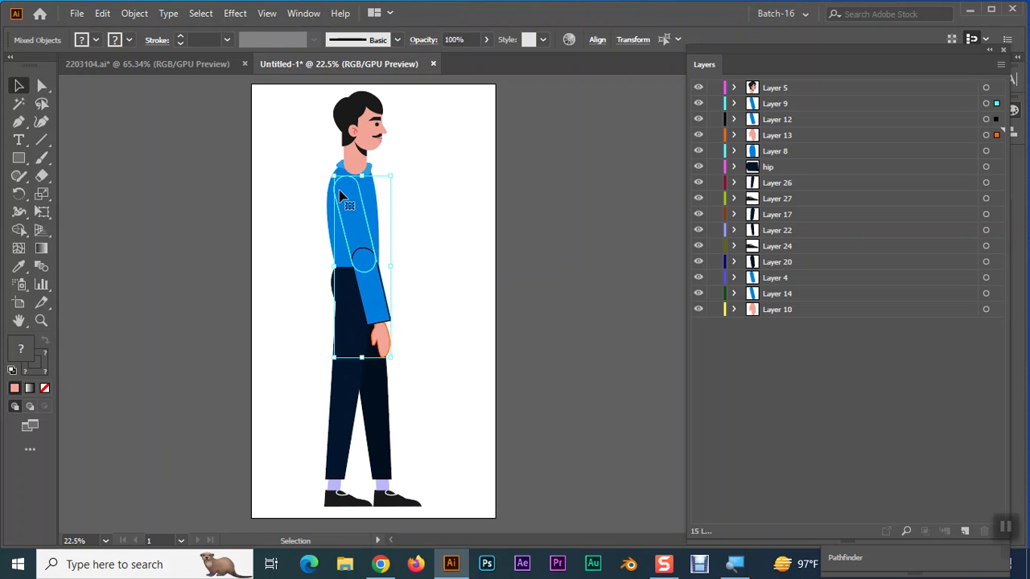
left_click(576, 296)
Select the arm and hand artwork on Layers 14, 10, 4, 9, 12 and 13 together.
left_click(809, 296)
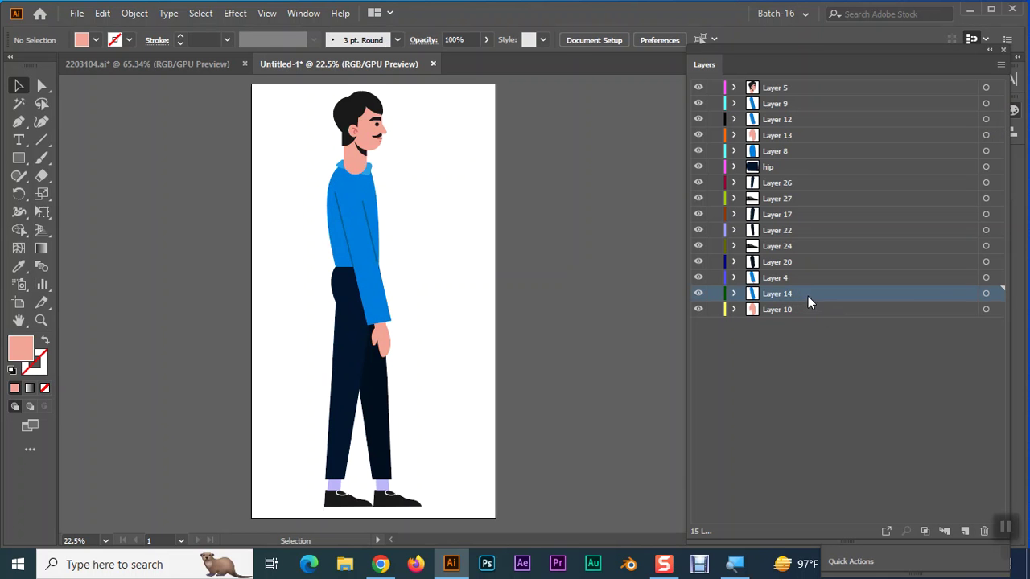
left_click(986, 294)
left_click(986, 309, "shift")
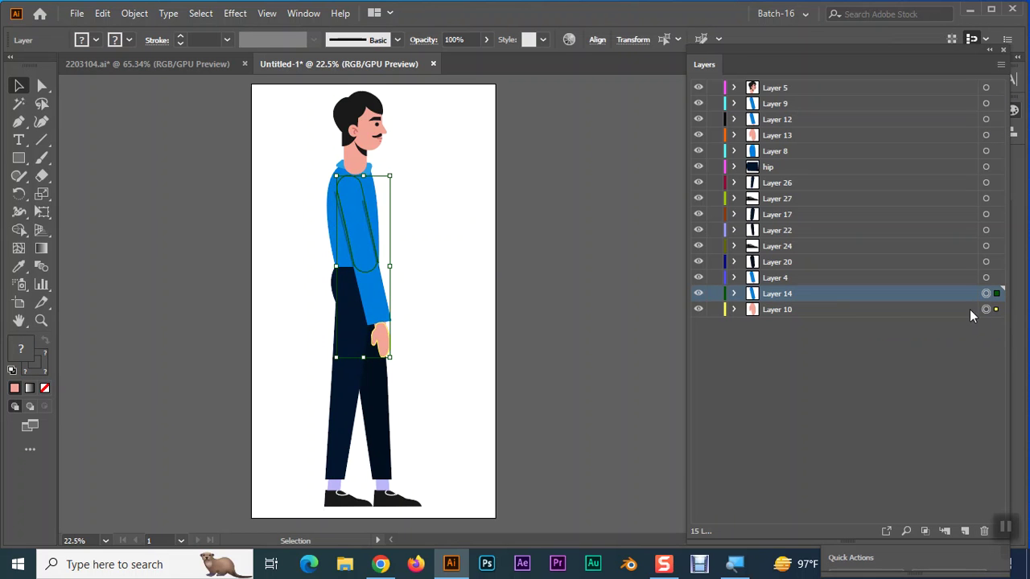
left_click(866, 278, "shift")
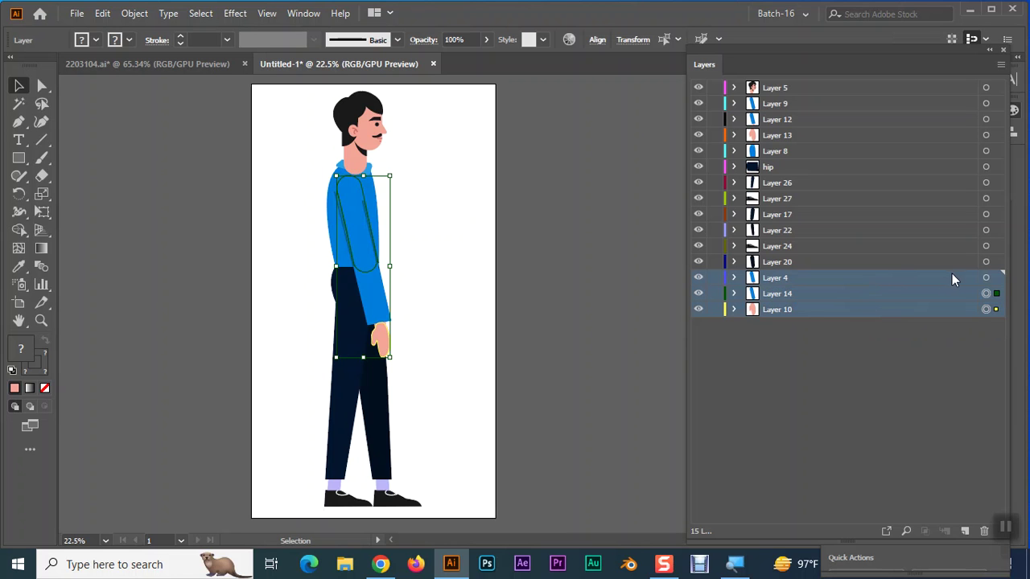
left_click(985, 277, "shift")
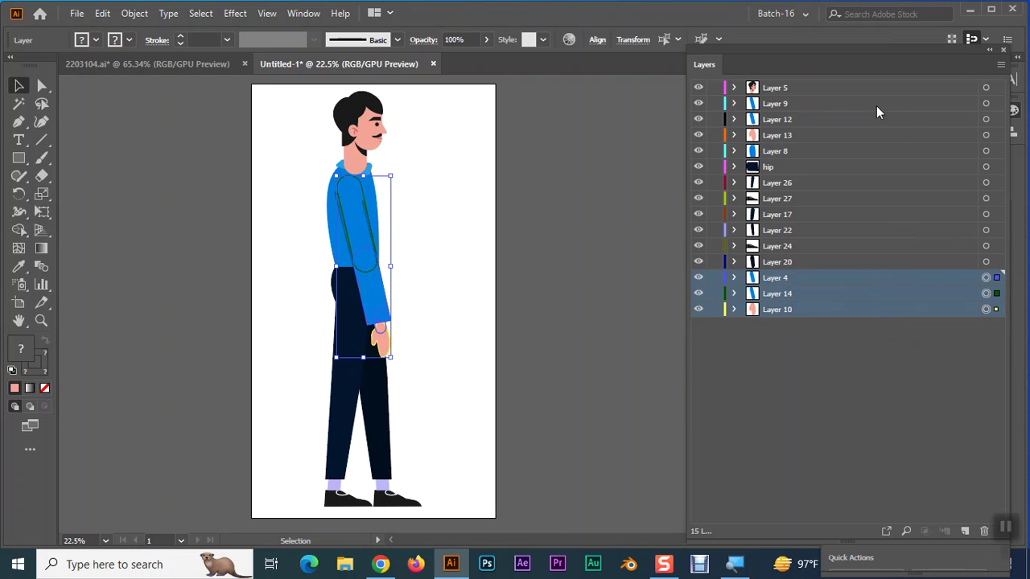
left_click(985, 103, "shift")
left_click(986, 119, "shift")
left_click(986, 135, "shift")
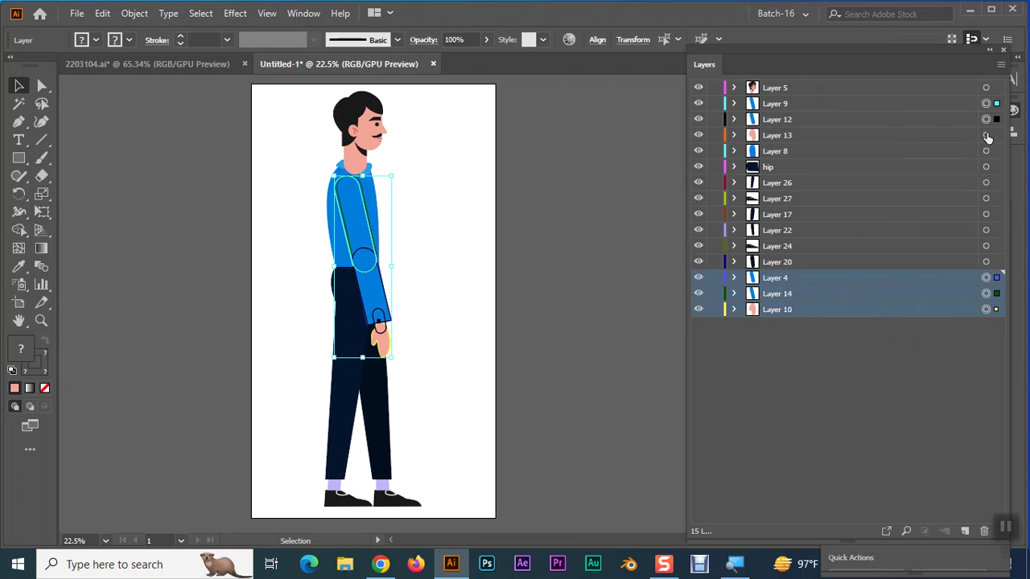
left_click(814, 103, "ctrl")
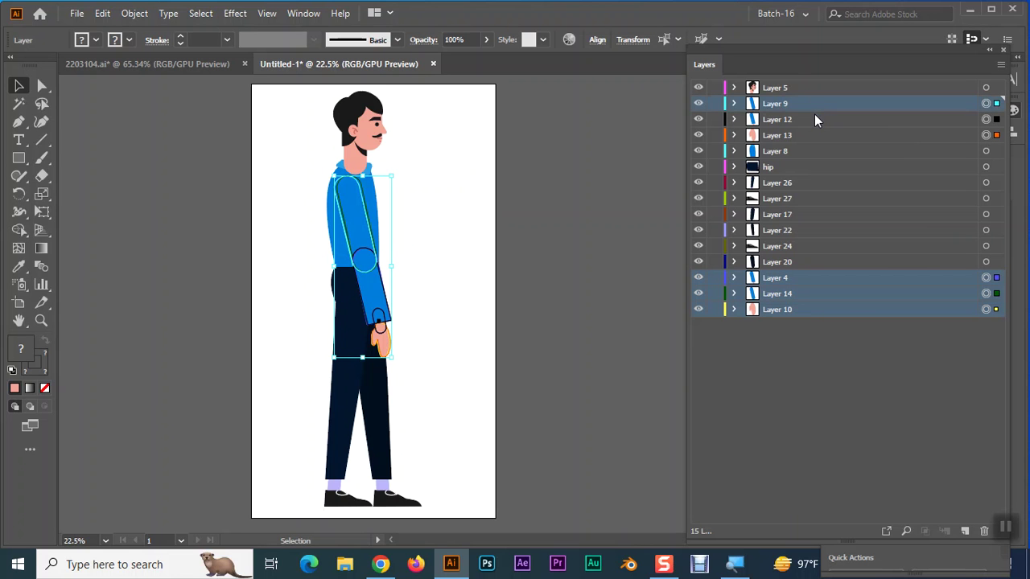
left_click(814, 119, "ctrl")
left_click(828, 136, "ctrl")
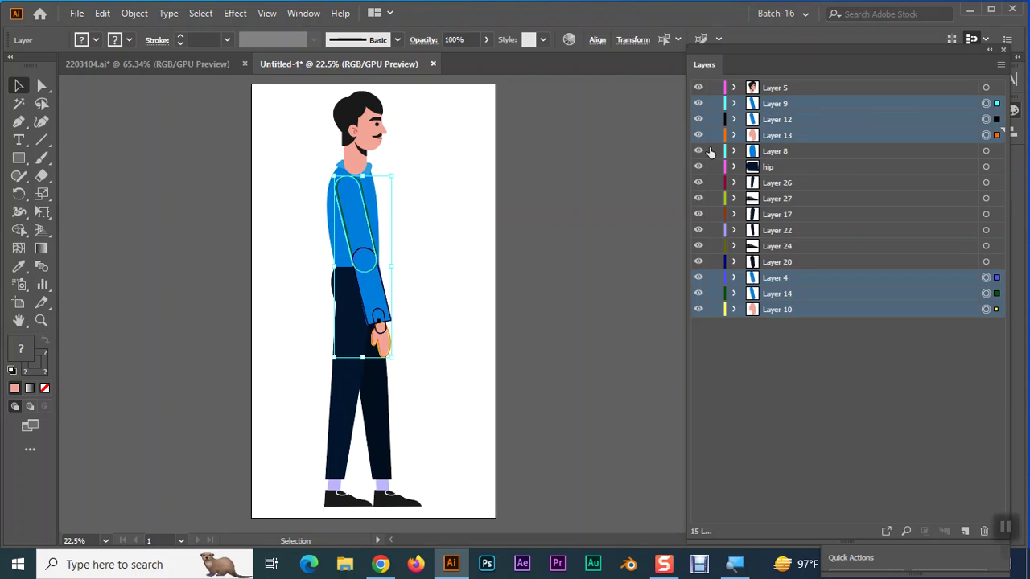
Hide the torso, hip, leg and Layer 20 trouser layers, then select the arm and hand.
left_click_drag(697, 151, 698, 249)
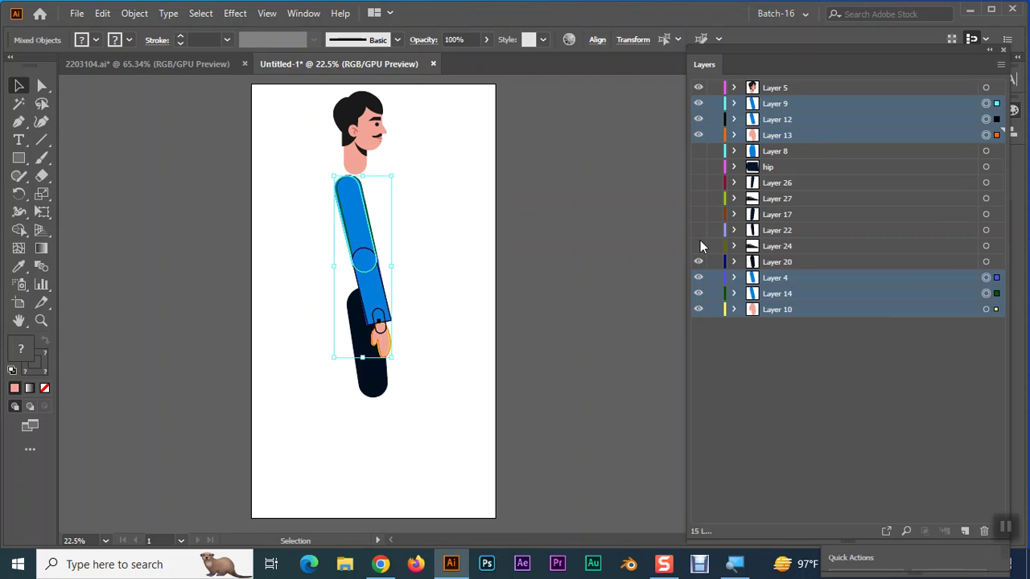
left_click(698, 261)
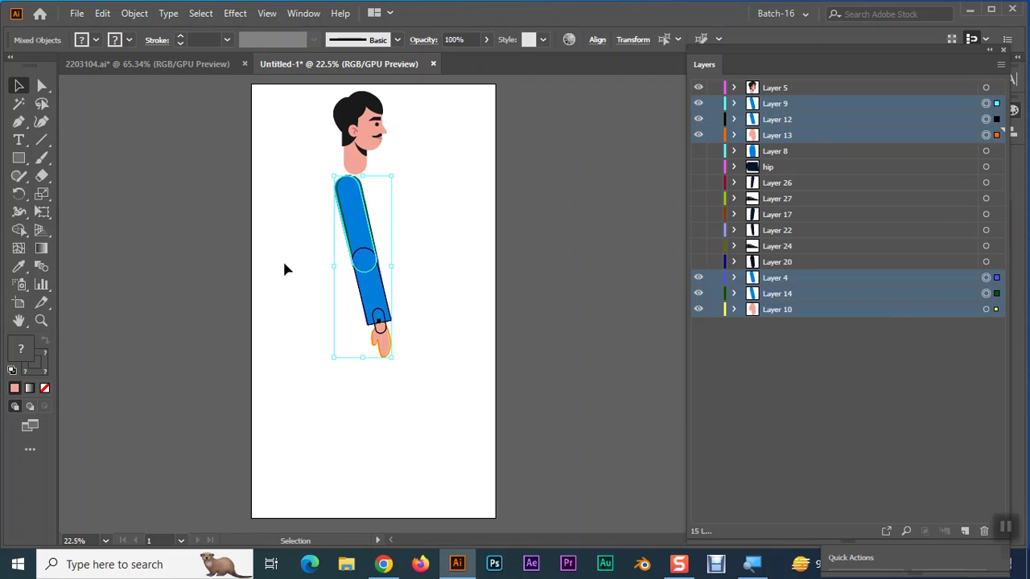
left_click(299, 181)
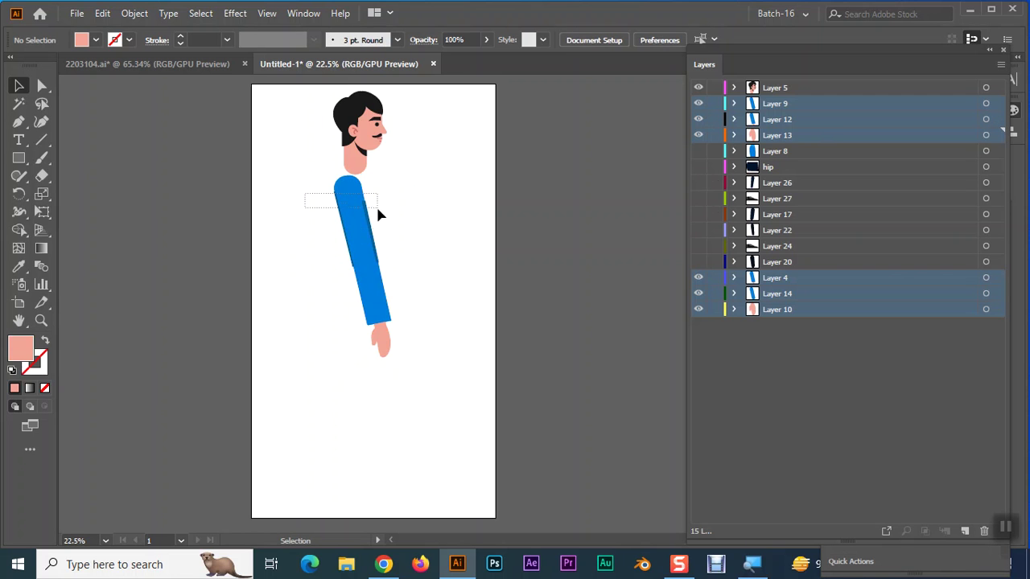
left_click_drag(455, 334, 459, 369)
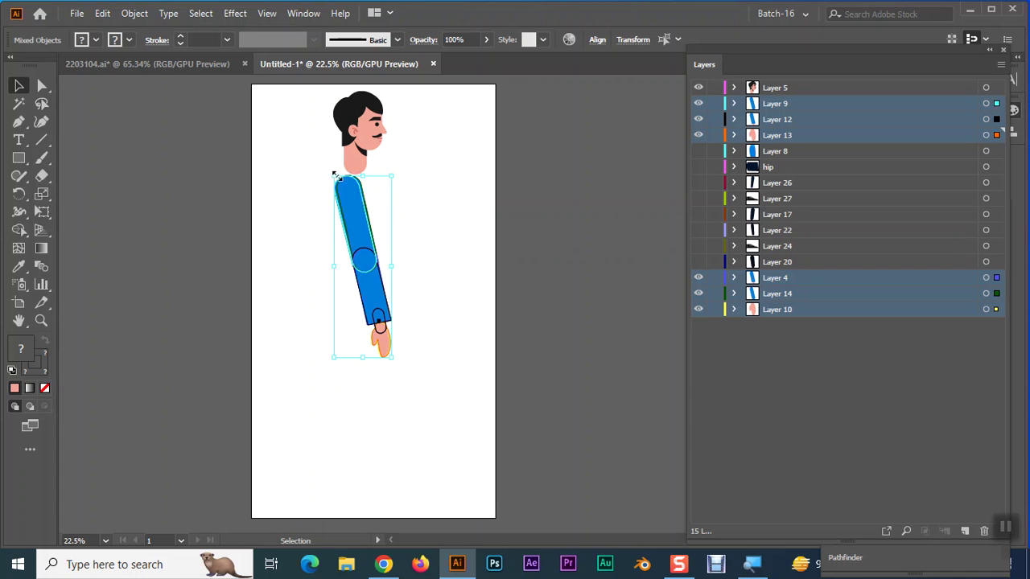
Rotate the arm and hand to hang straight down, nudge them left, and re-show the hidden layers.
left_click_drag(328, 176, 390, 172)
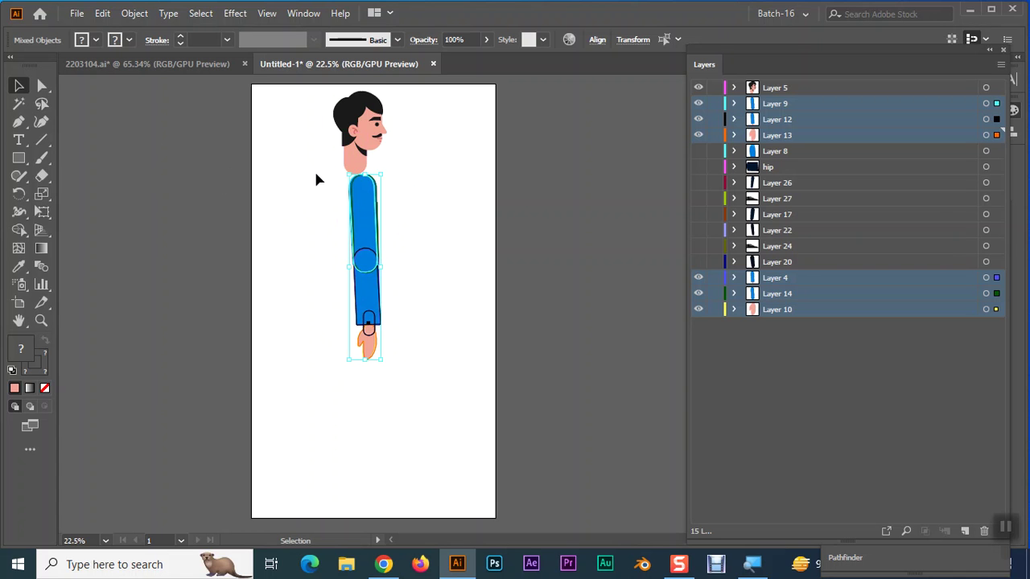
left_click_drag(390, 170, 391, 170)
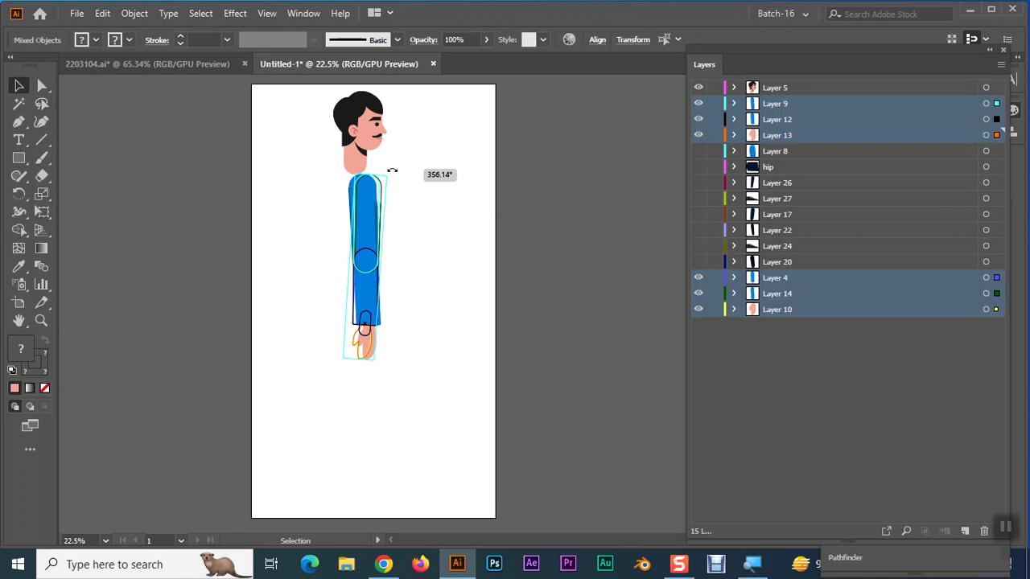
left_click_drag(391, 170, 384, 173)
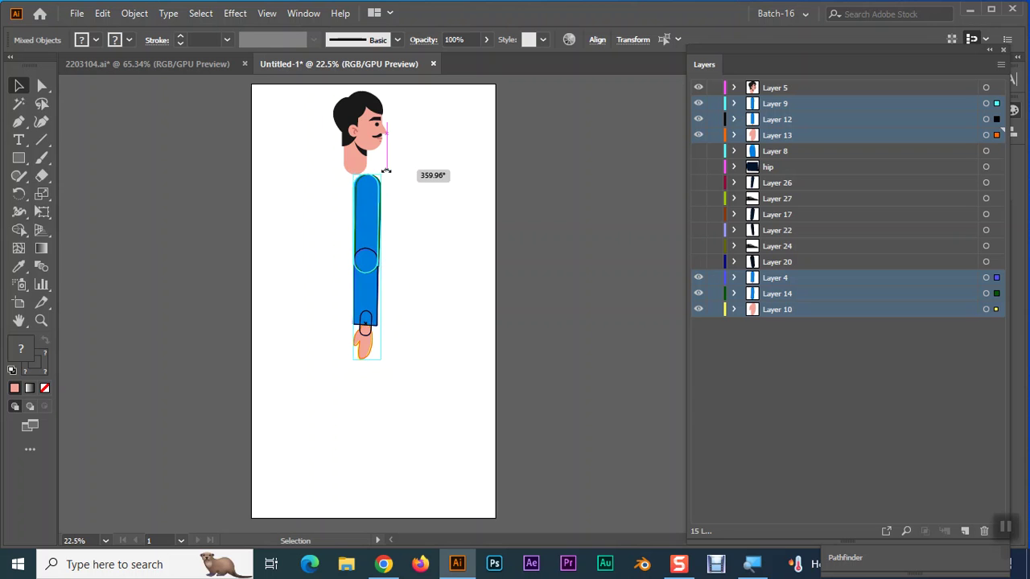
key("Left")
key("Left")
key("Left")
key("Left")
key("Left")
key("Left")
key("Left")
key("Left")
key("Left")
key("Left")
key("Left")
key("Left")
key("Left")
key("Left")
key("Left")
key("Left")
key("Left")
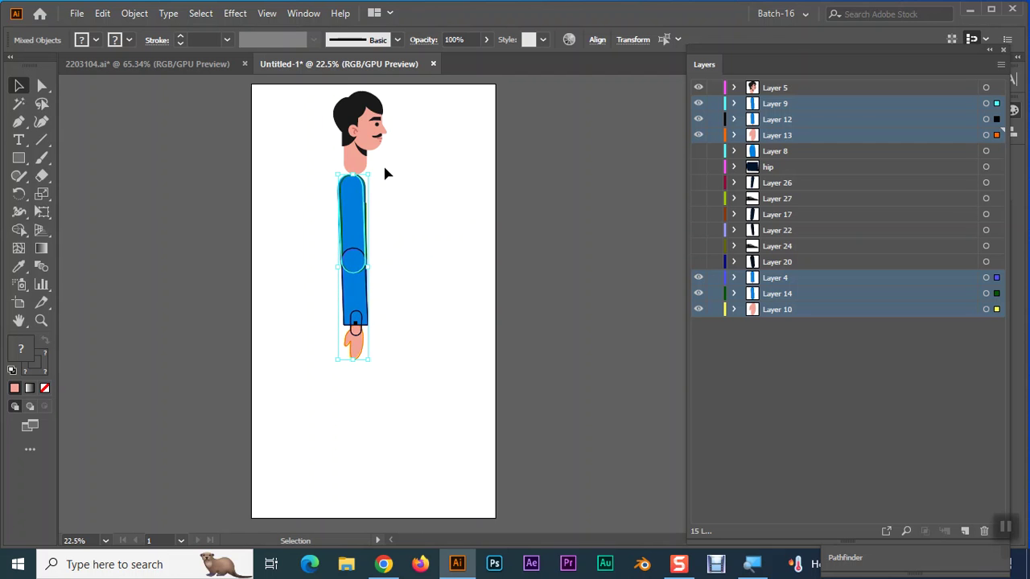
left_click_drag(698, 151, 695, 266)
Select the hand artwork on Layers 10 and 13.
left_click(584, 323)
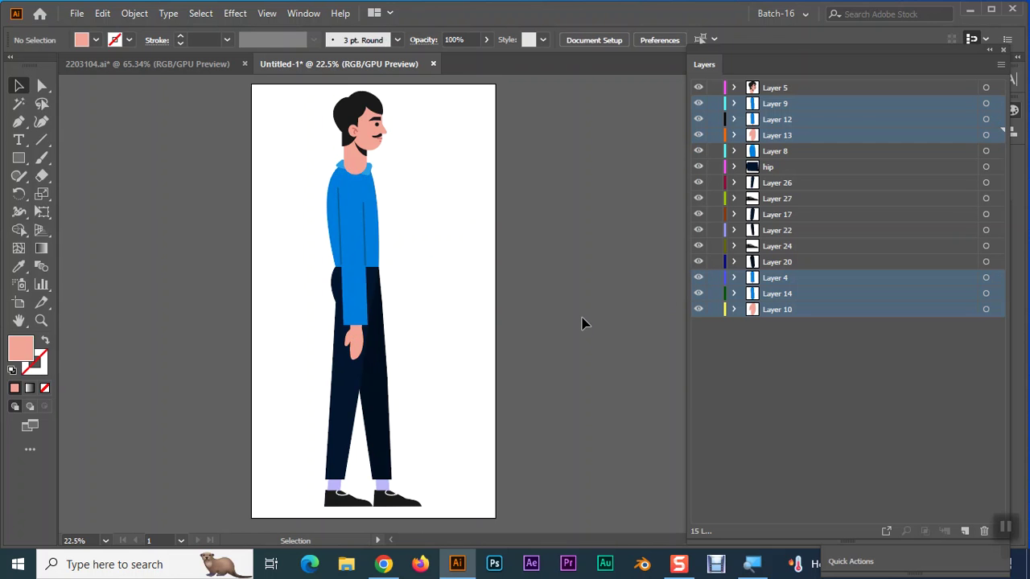
left_click(806, 310)
left_click(985, 309)
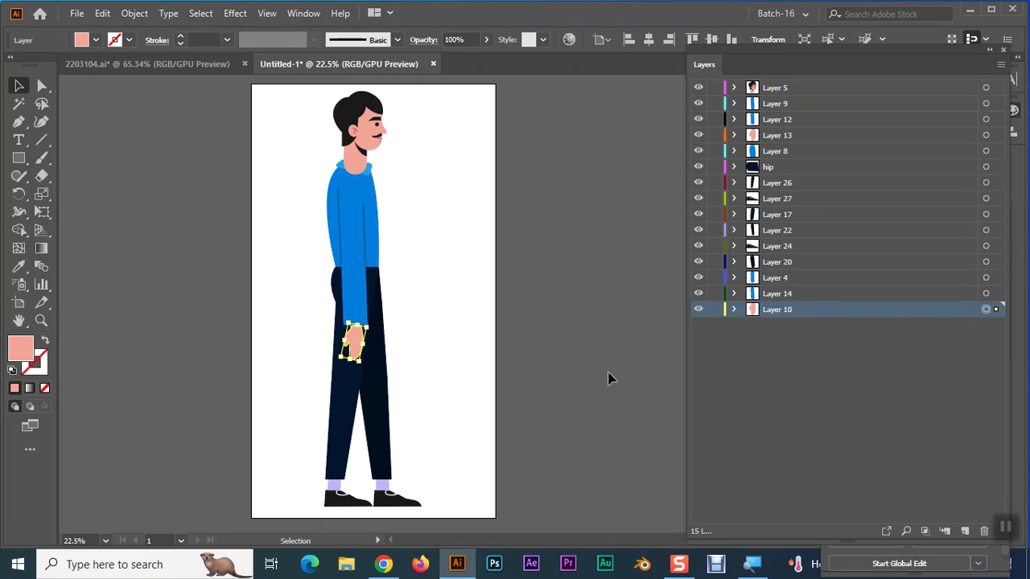
left_click(987, 136)
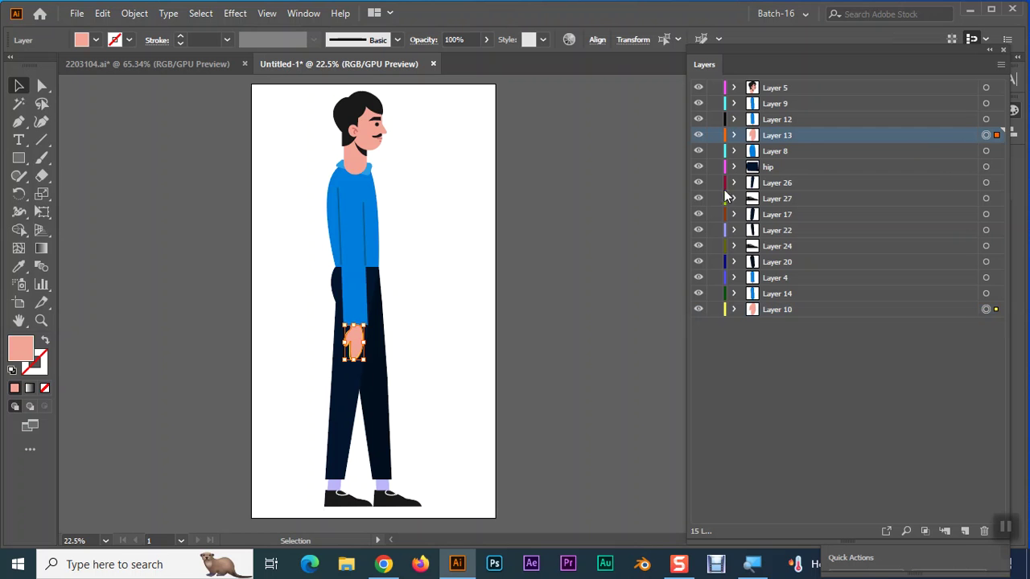
left_click(912, 309, "ctrl")
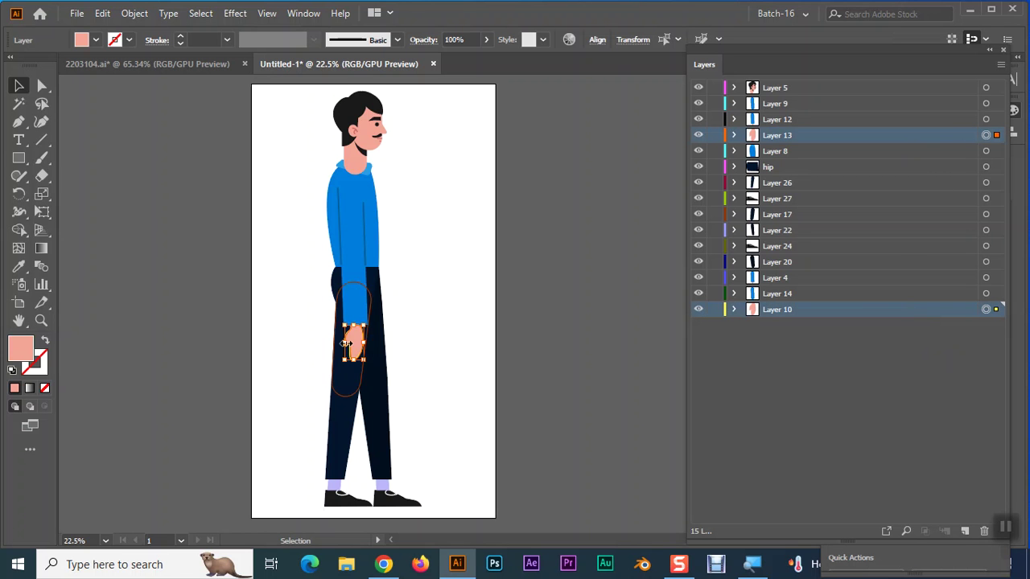
Reflect the selected hand using the Reflect options with preview, then deselect.
right_click(357, 348)
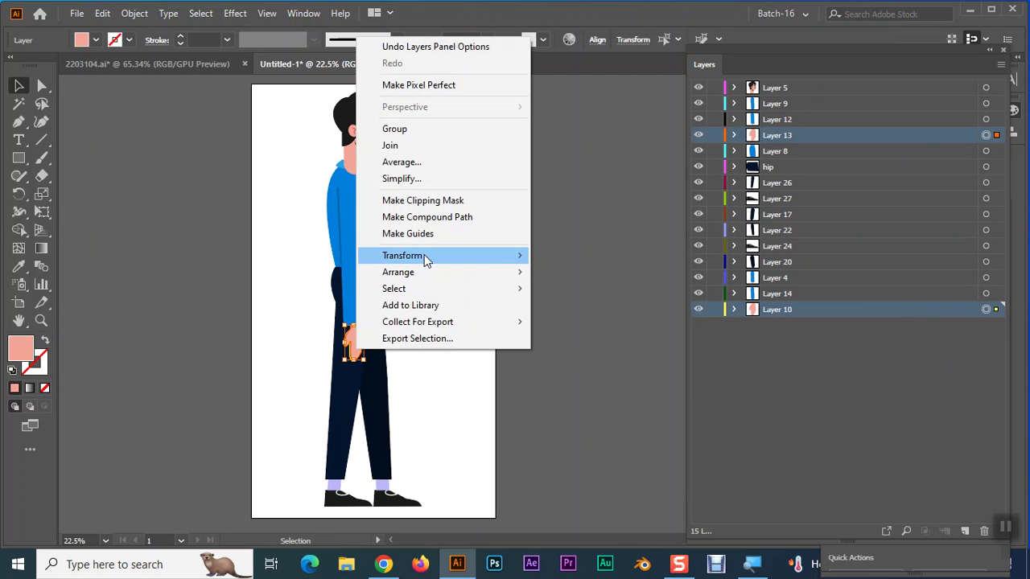
mouse_move(431, 255)
left_click(591, 311)
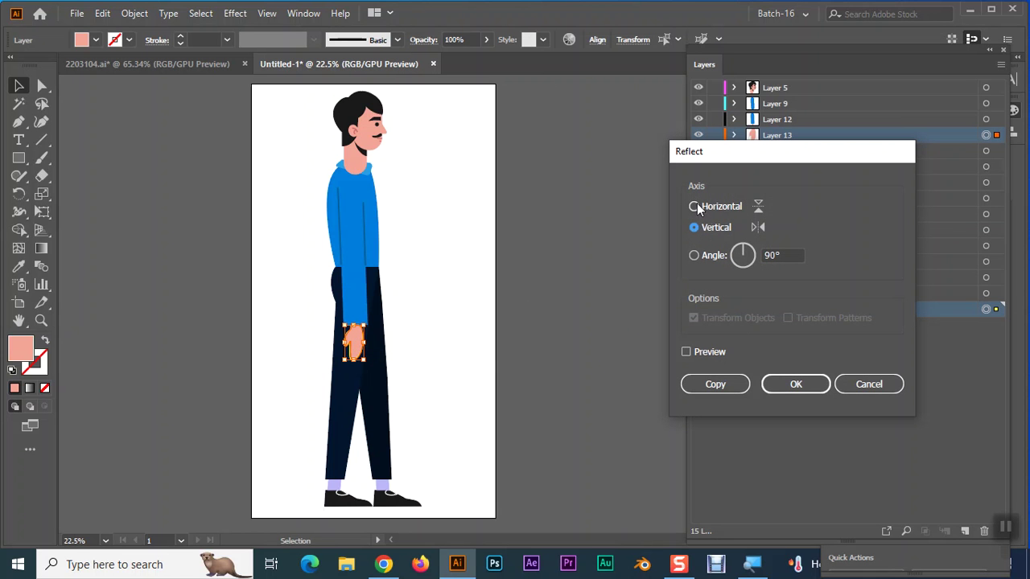
left_click(688, 352)
left_click(775, 391)
left_click(623, 315)
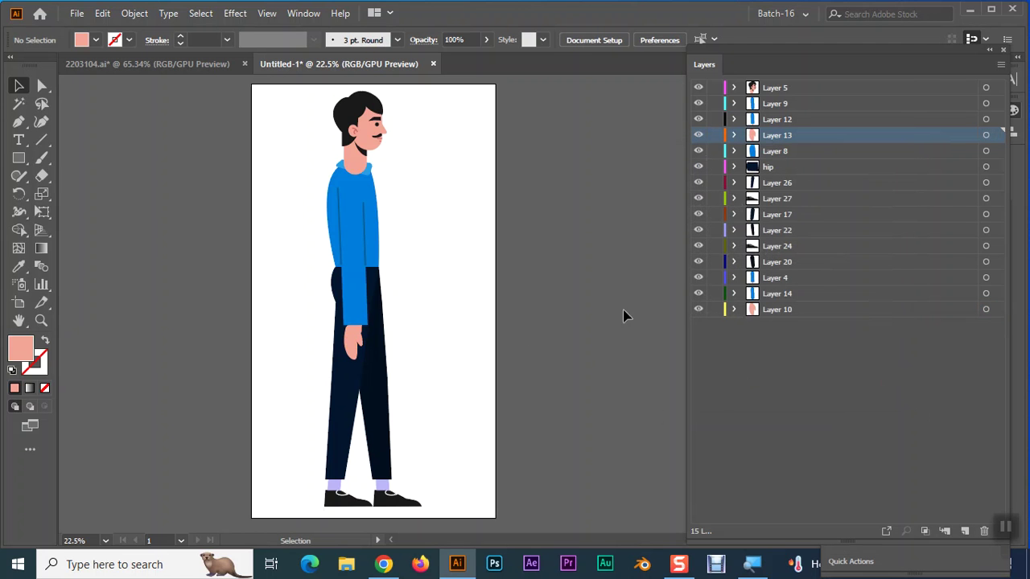
Compare the hand versions by toggling Layer 13's visibility and targeting the hands on Layers 10 and 13.
left_click(774, 310)
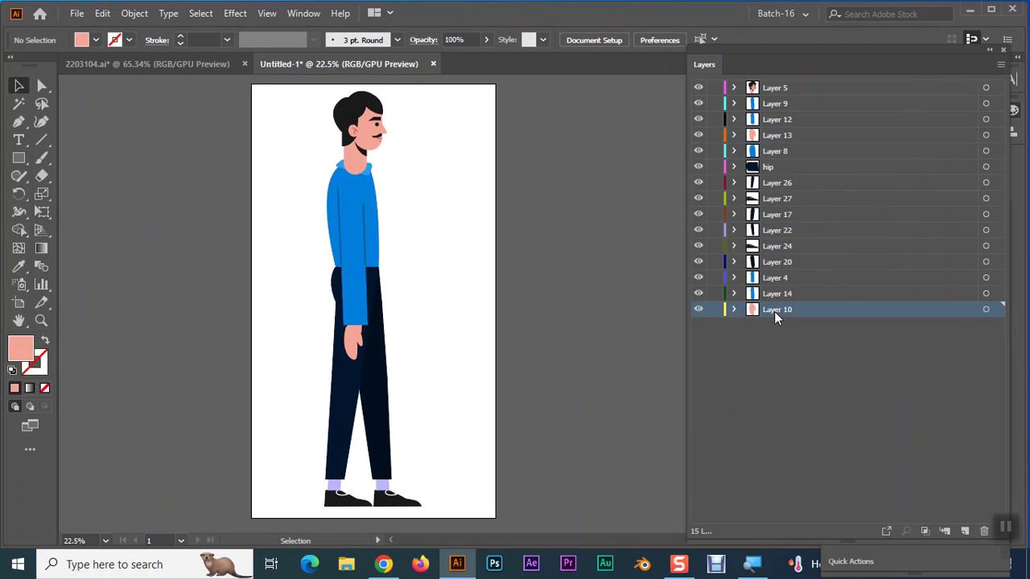
left_click(698, 135)
left_click(699, 135)
left_click(357, 350)
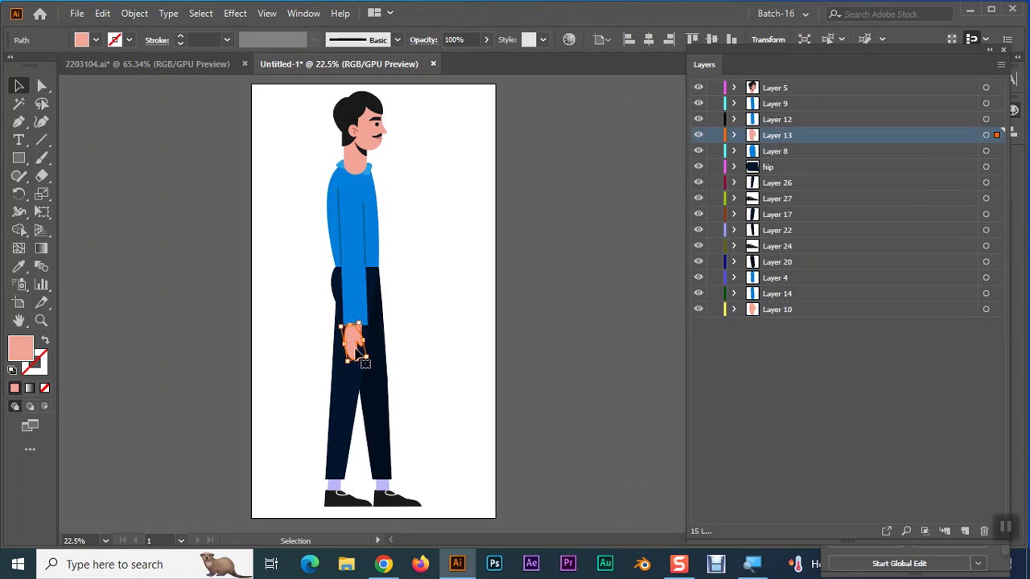
left_click(985, 310)
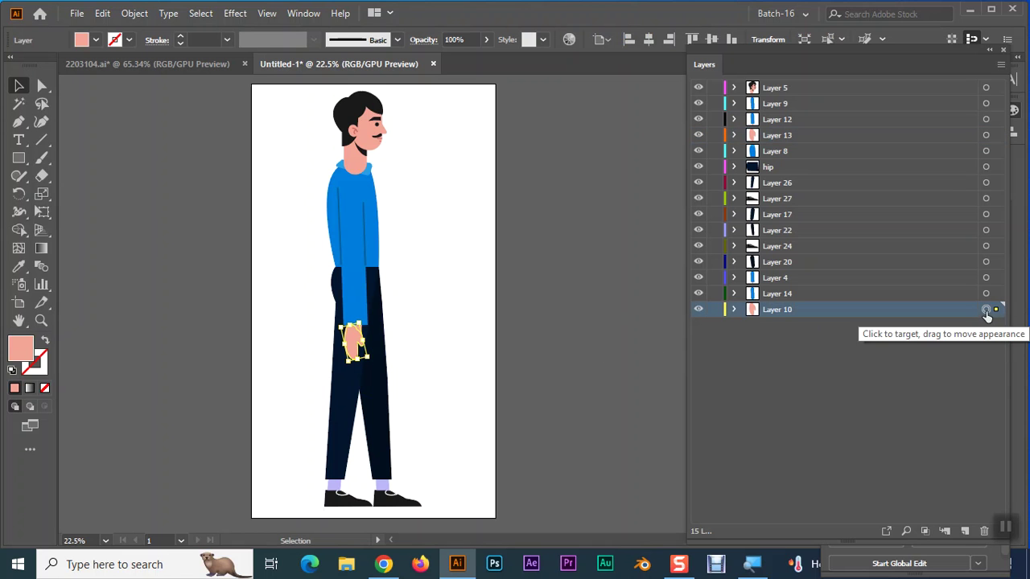
left_click(855, 135, "shift")
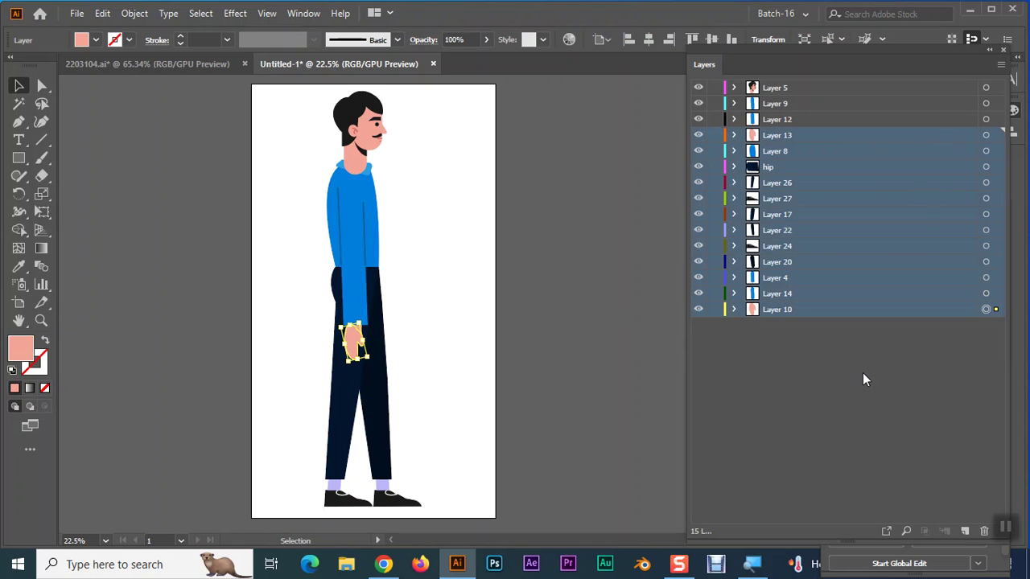
left_click(862, 373)
Select Layers 10 and 13 and undo back to the straight hanging hand, then deselect.
left_click_drag(995, 309, 995, 135)
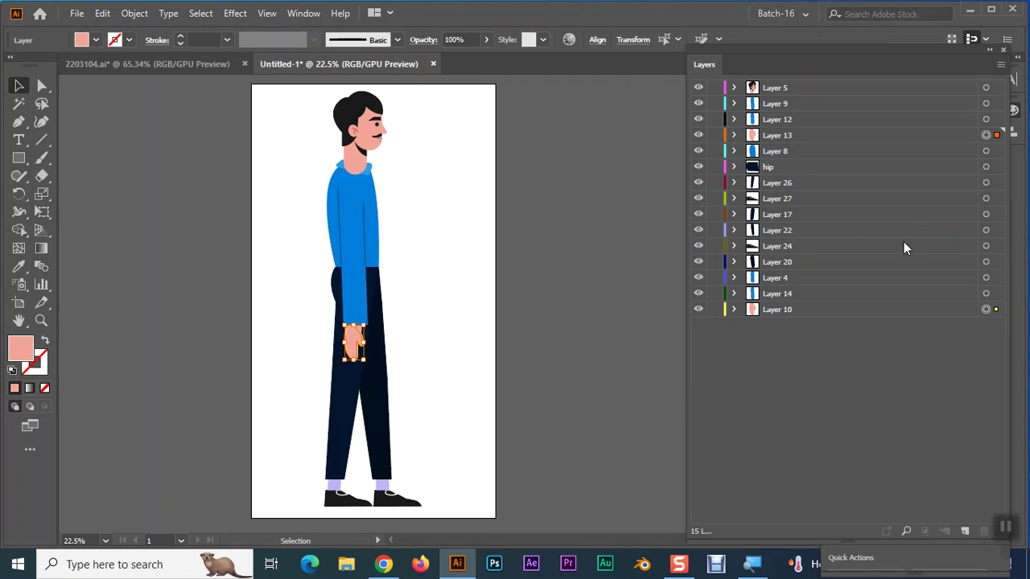
left_click(829, 309)
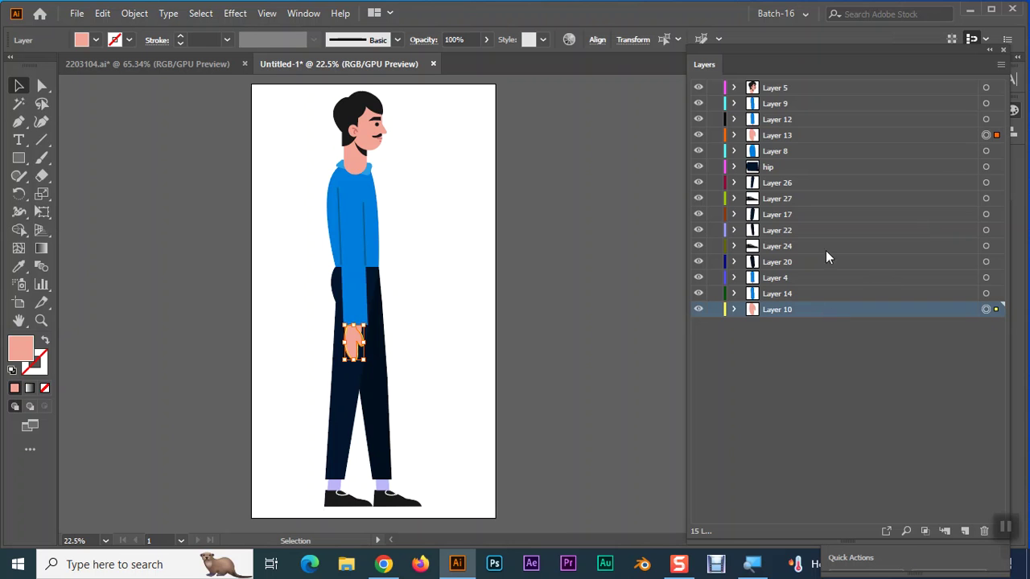
left_click(789, 135, "ctrl")
key("ctrl+z")
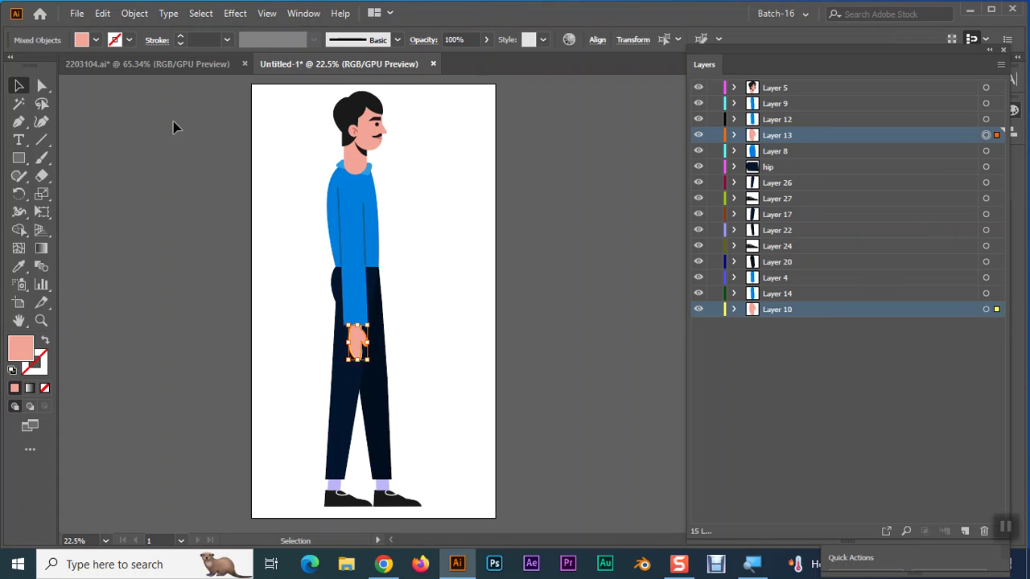
key("ctrl+z")
left_click(507, 325)
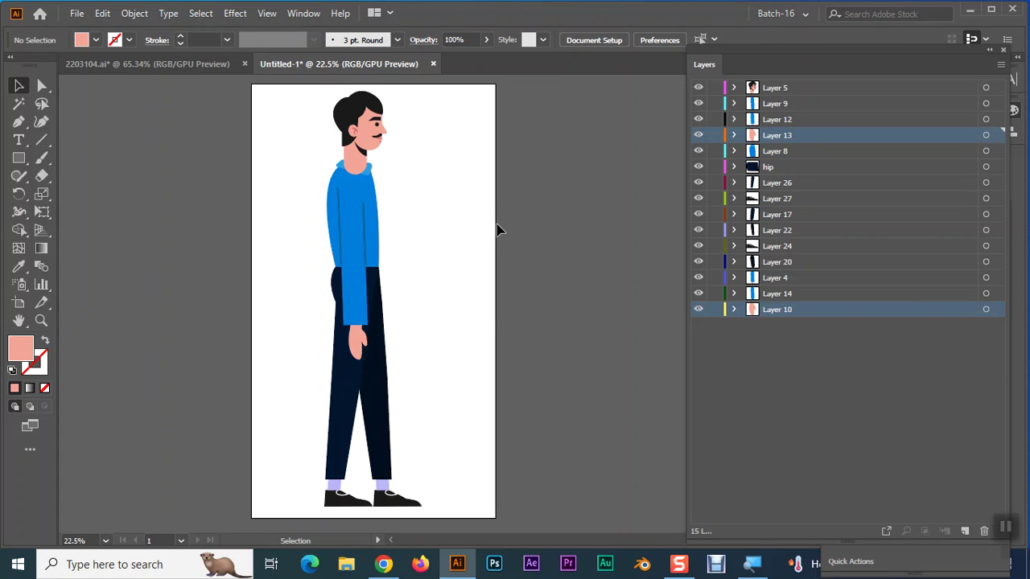
left_click(779, 120)
Move head Layer 5 below Layer 8, then pick out the front leg and thigh on the canvas.
left_click_drag(781, 123, 780, 145)
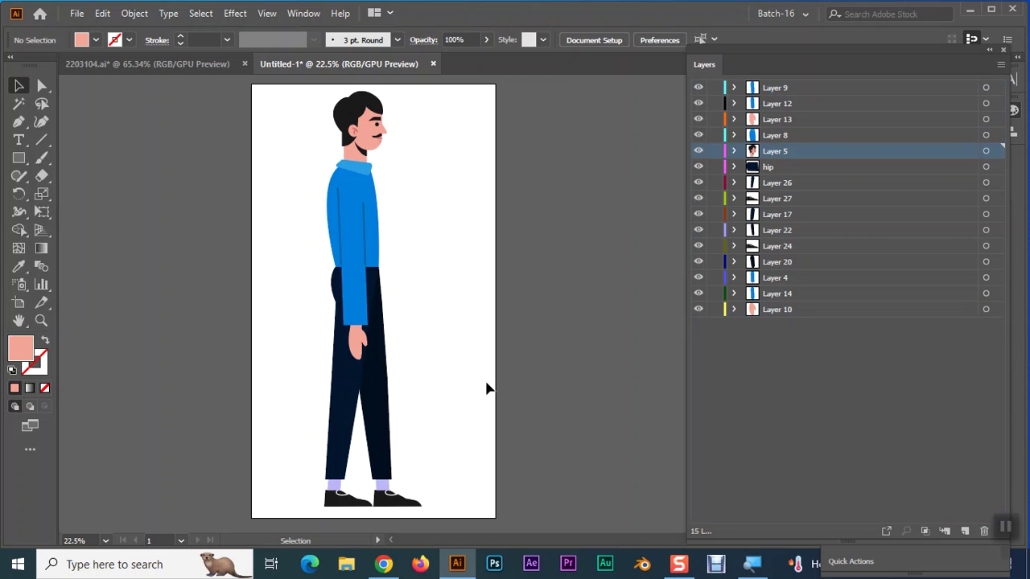
scroll(485, 389, "down", 3)
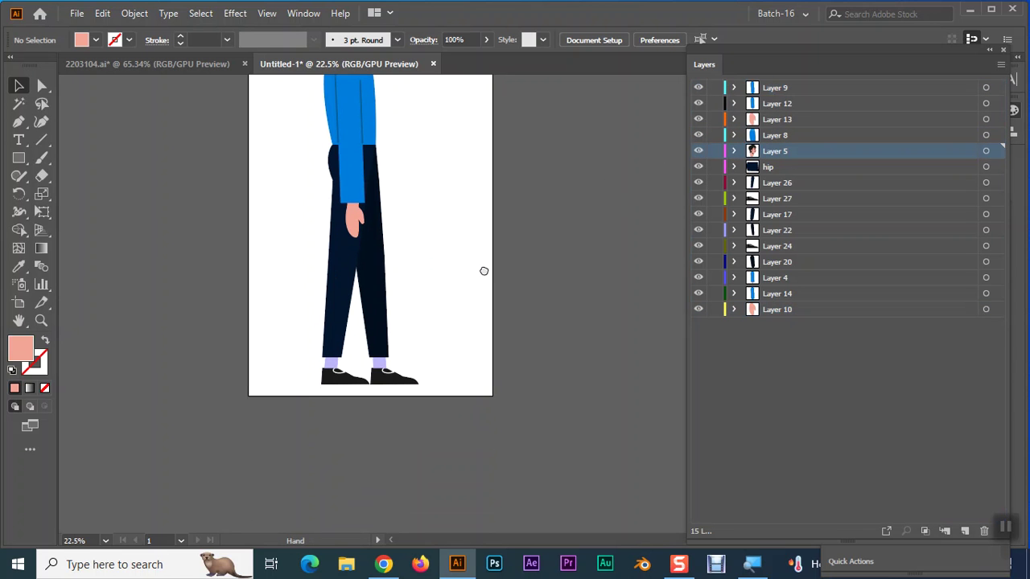
left_click(330, 302)
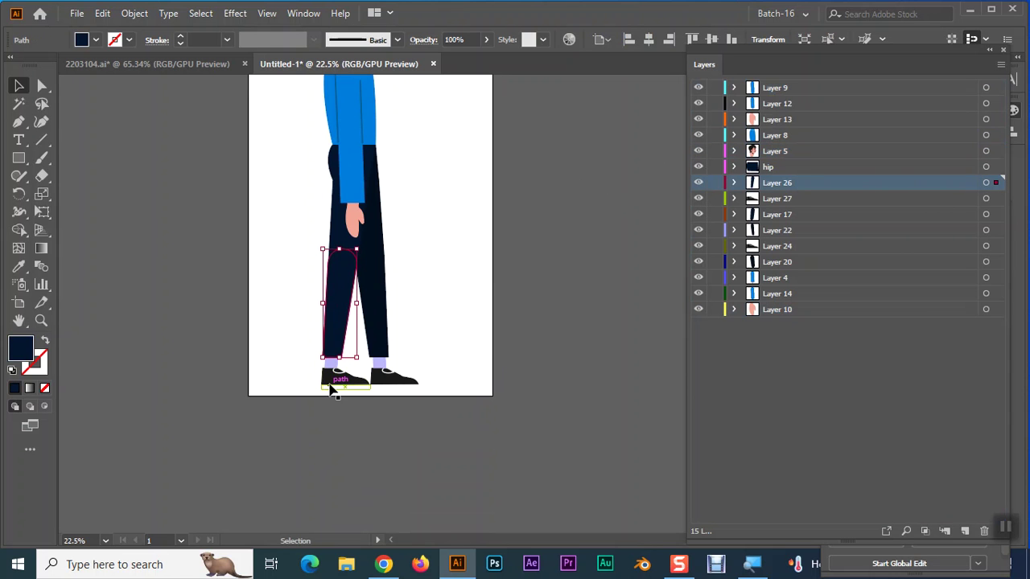
left_click(330, 390)
left_click(345, 393)
left_click(336, 340)
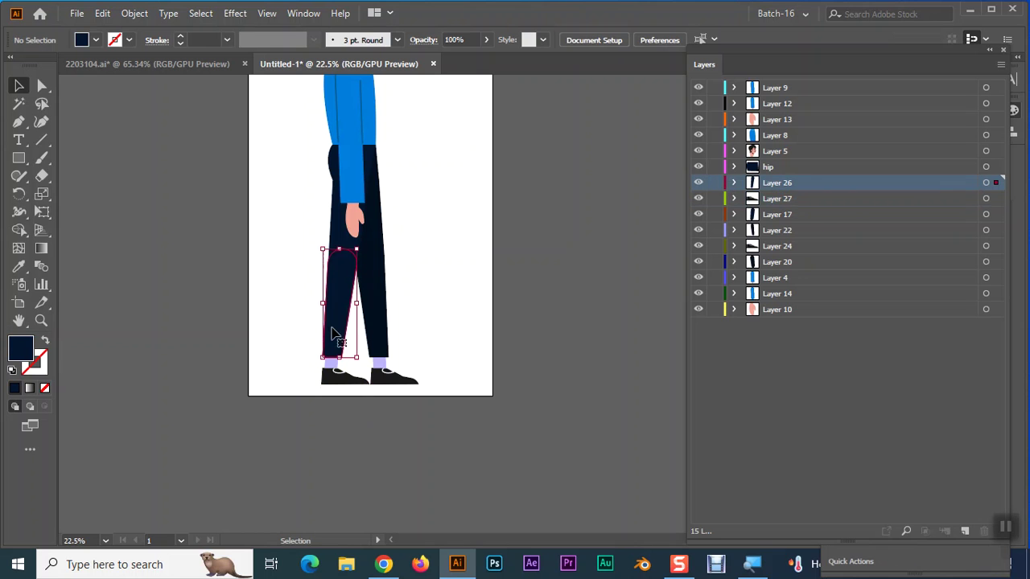
left_click(336, 241, "shift")
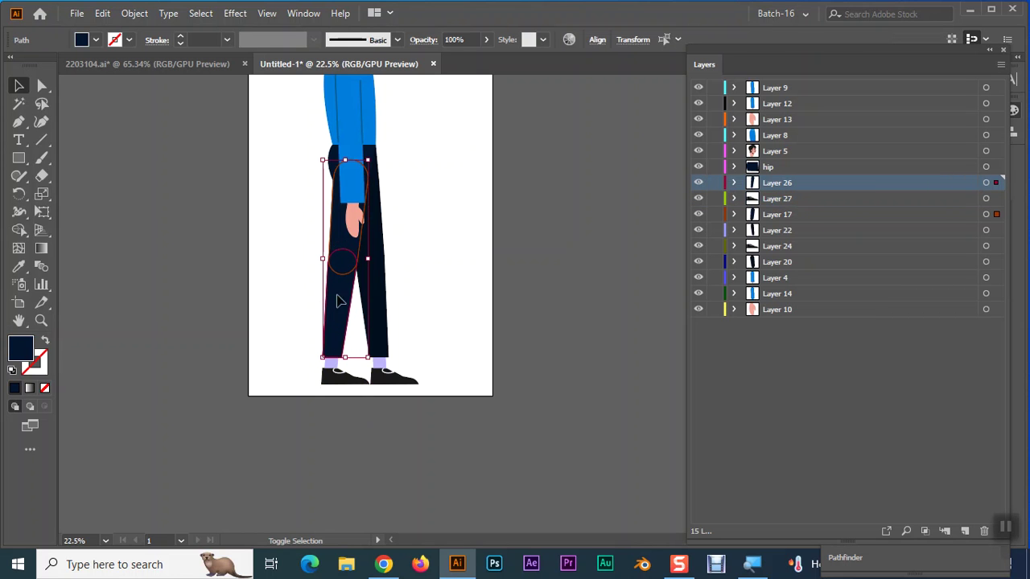
left_click(603, 307)
Select the front leg artwork on Layers 26 and 17 together.
left_click(987, 184)
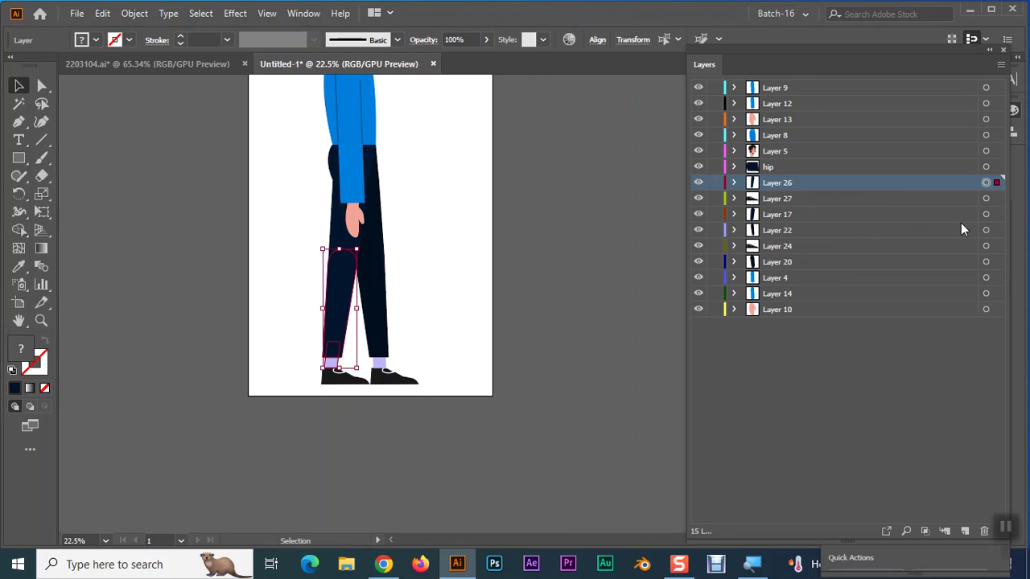
left_click(987, 231, "shift")
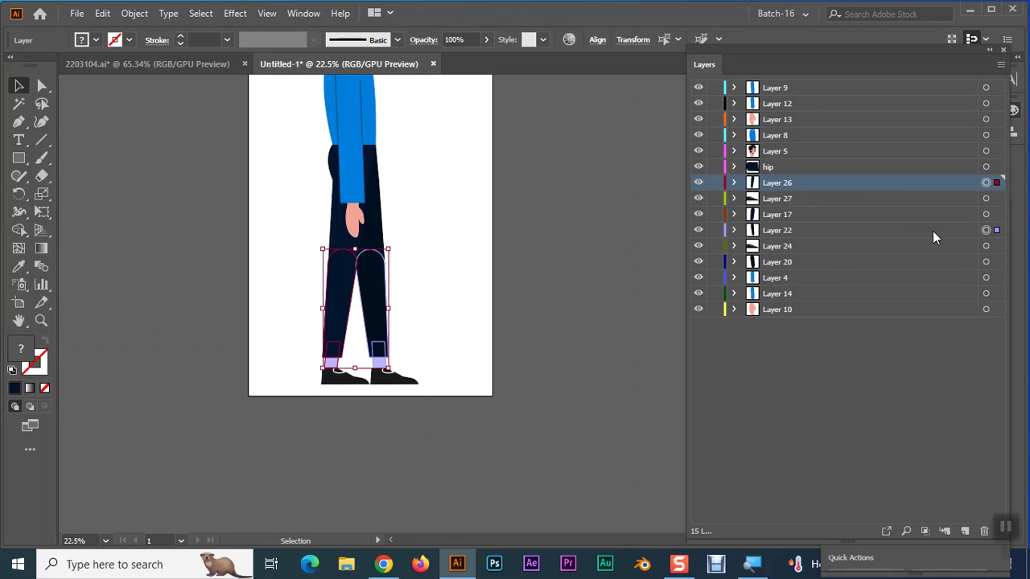
left_click(986, 214)
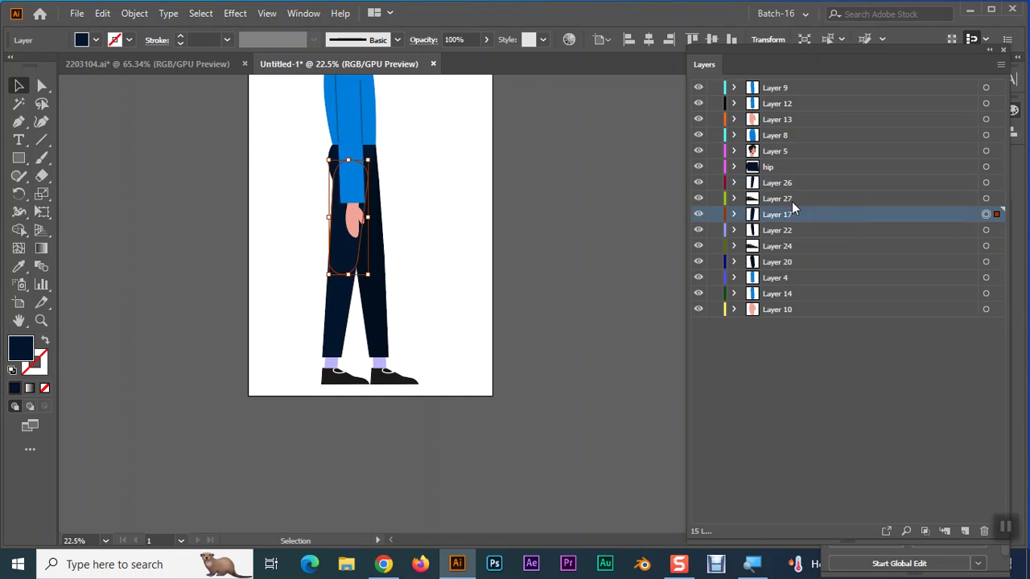
left_click(986, 182, "shift")
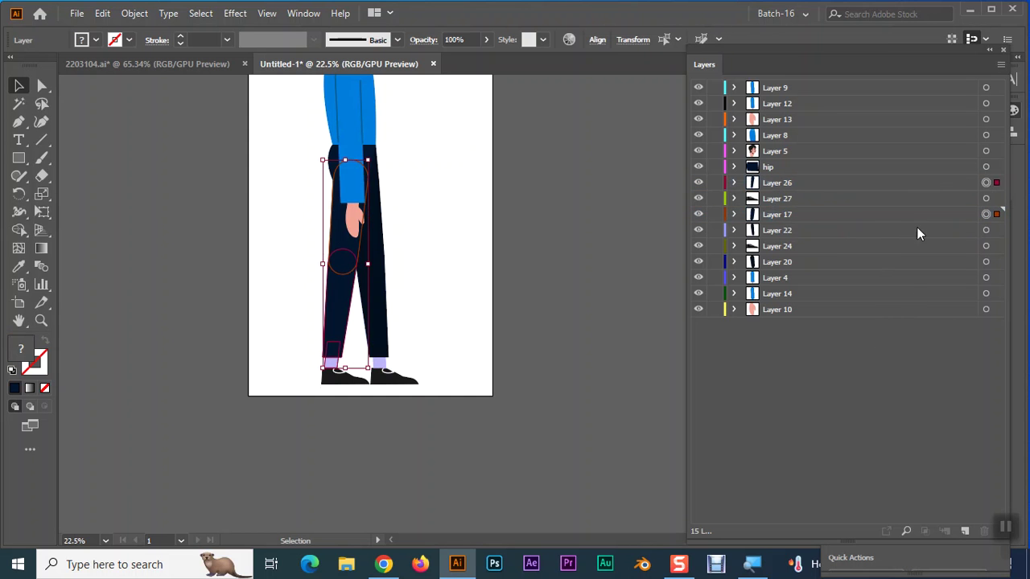
left_click(851, 183)
left_click(836, 213, "ctrl")
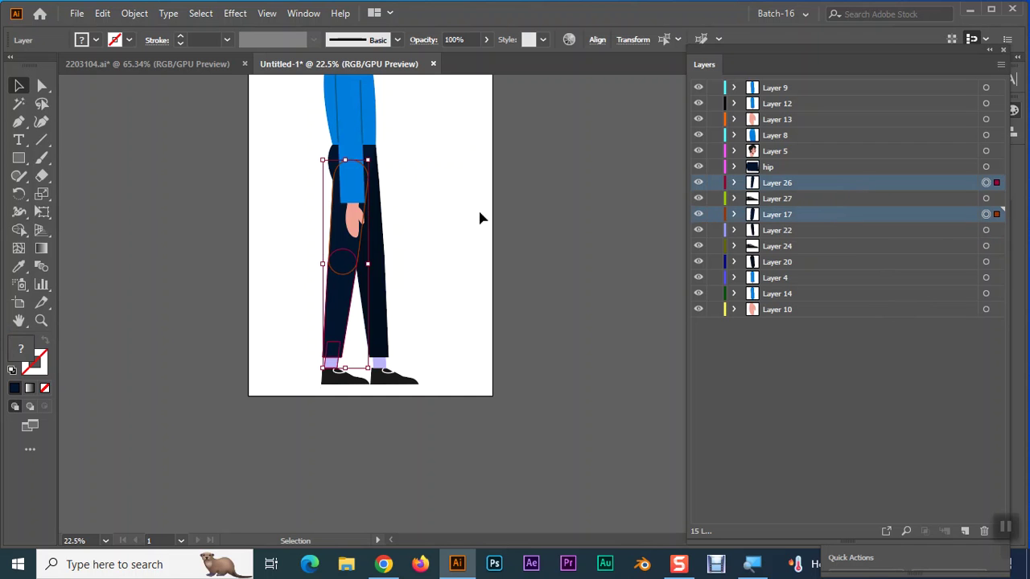
Rotate the front leg with the bounding box until it stands vertical, then deselect.
left_click_drag(313, 164, 306, 158)
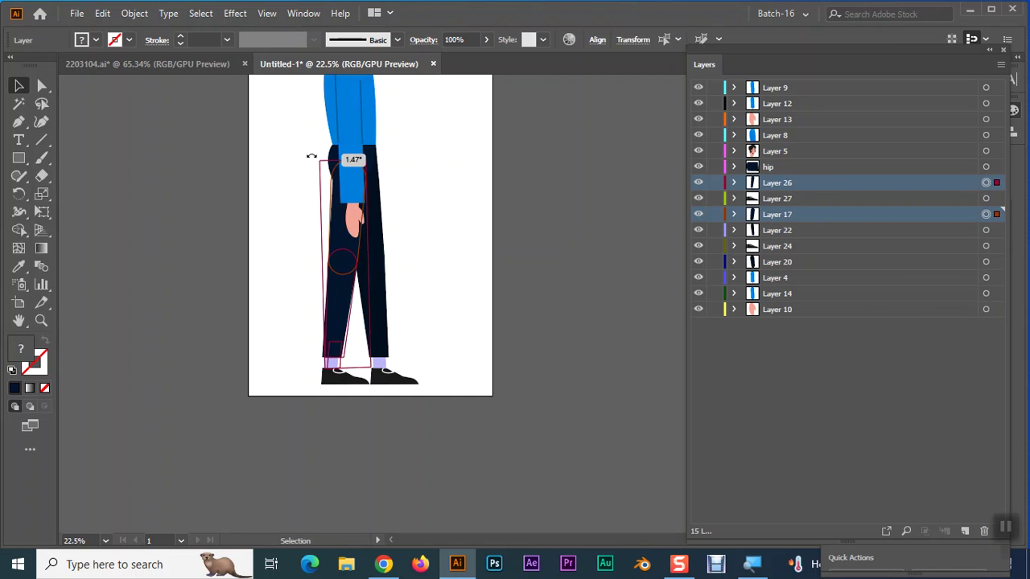
key("Escape")
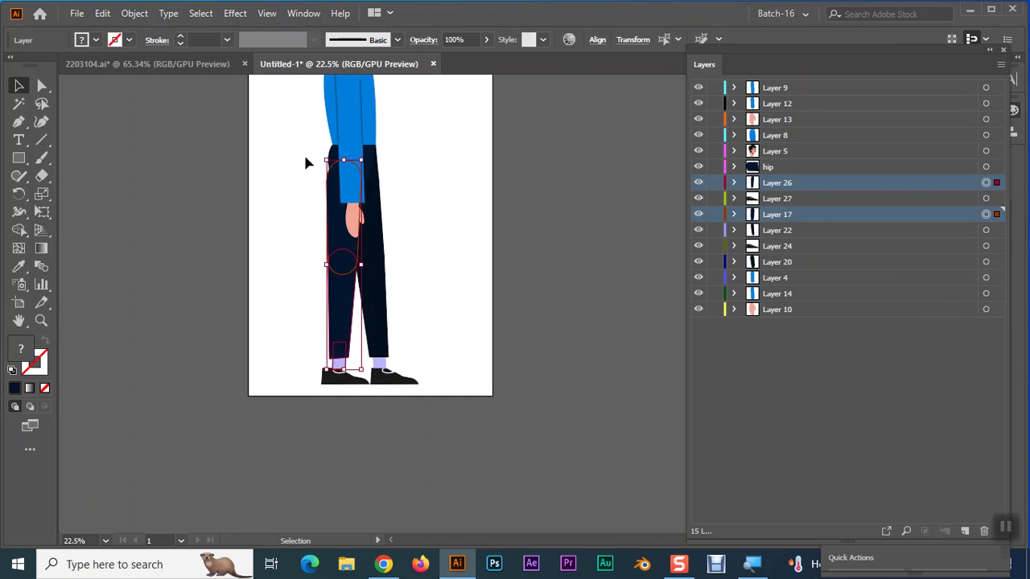
left_click_drag(318, 157, 320, 164)
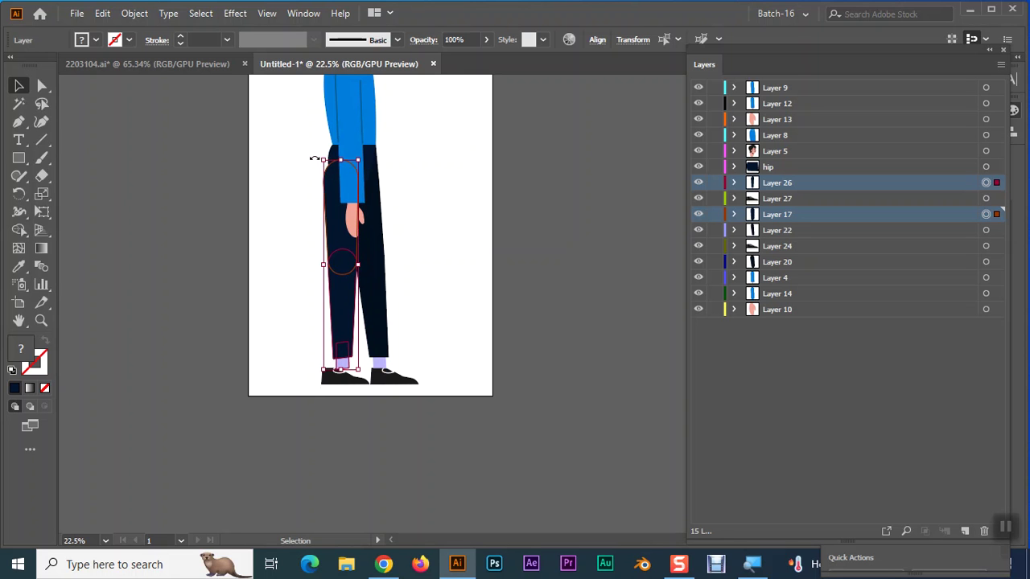
left_click_drag(331, 156, 330, 156)
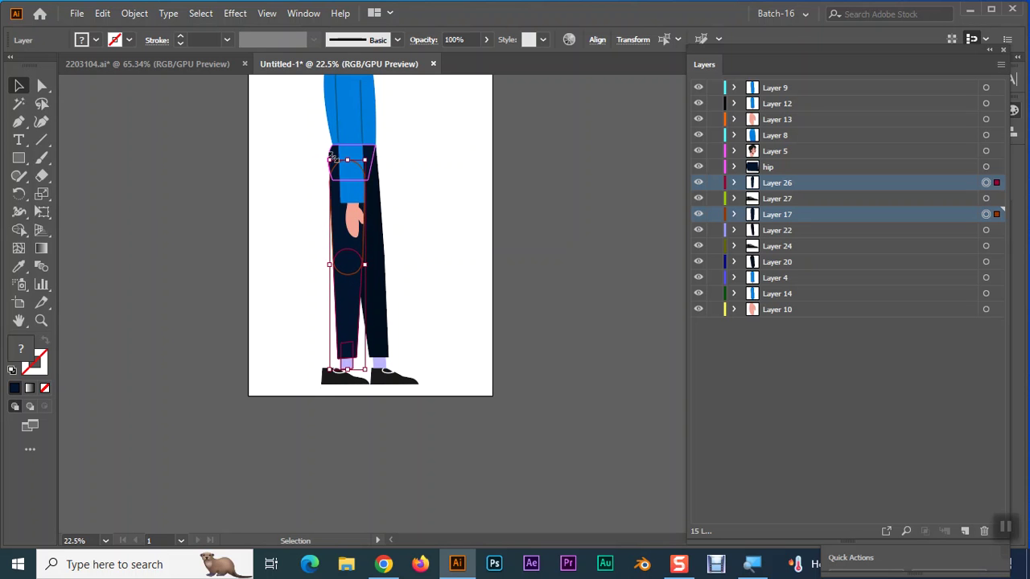
left_click(137, 164)
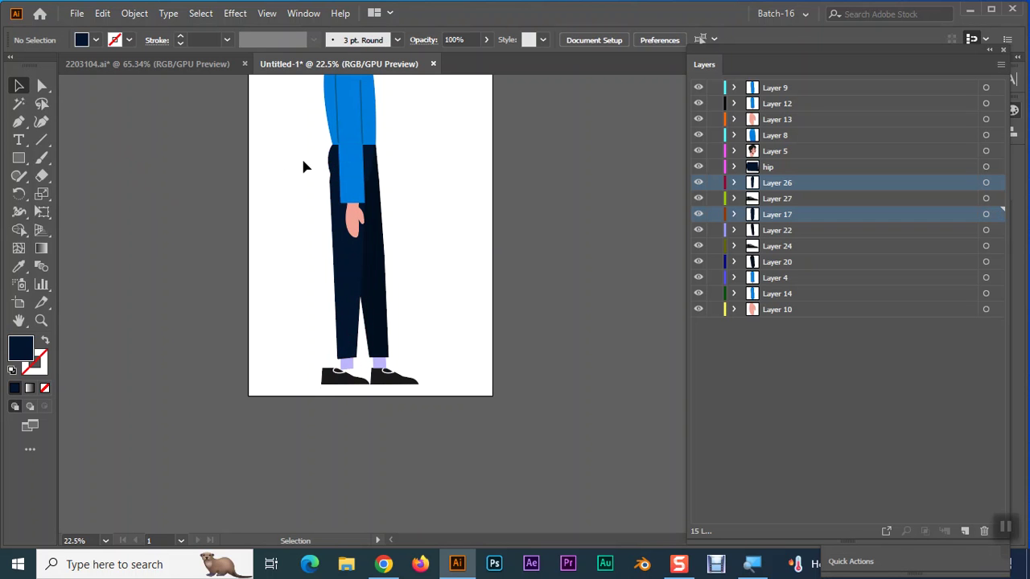
Select the back leg artwork on Layers 22 and 20.
left_click(391, 317)
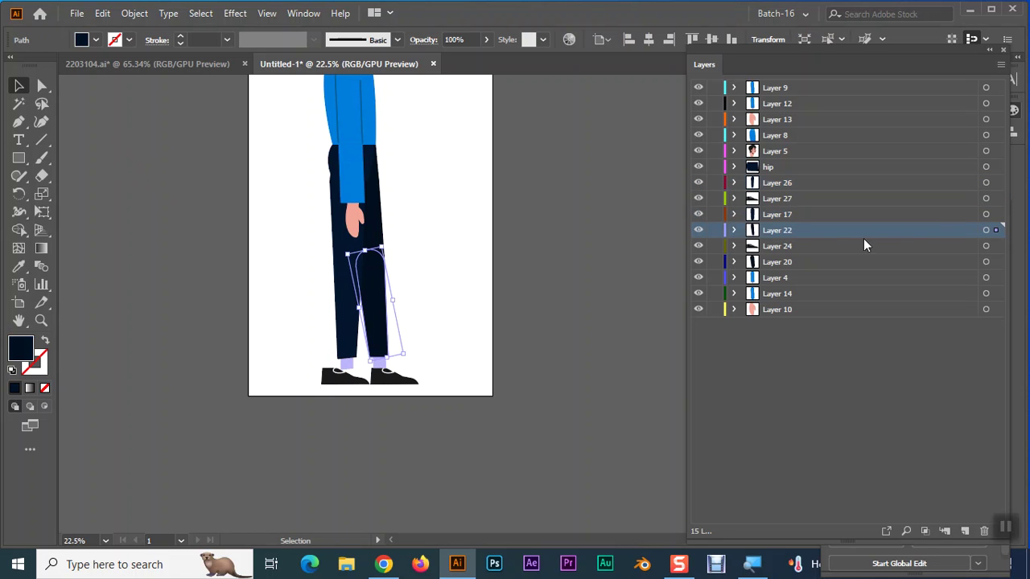
left_click(985, 230)
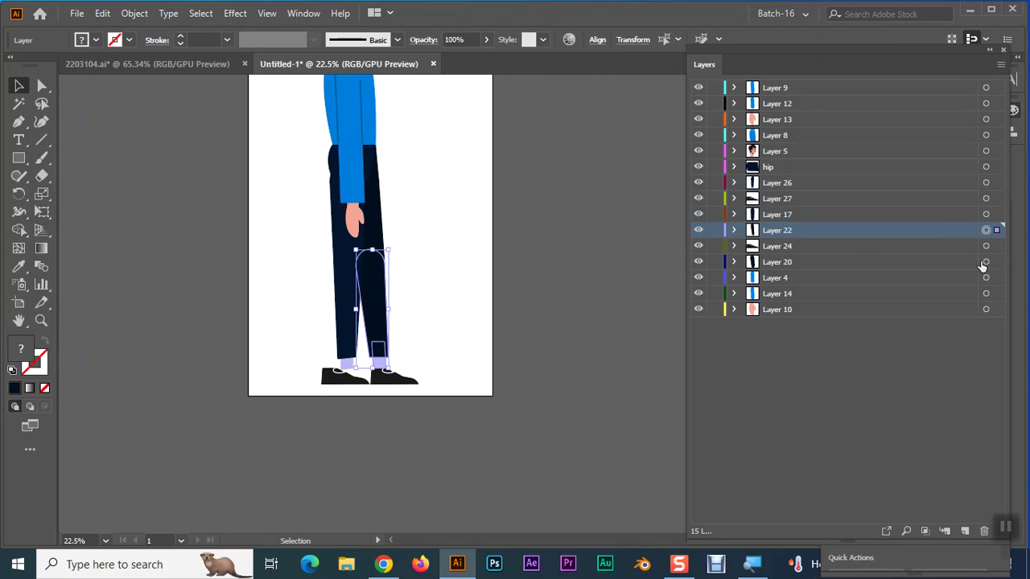
left_click(985, 261, "shift")
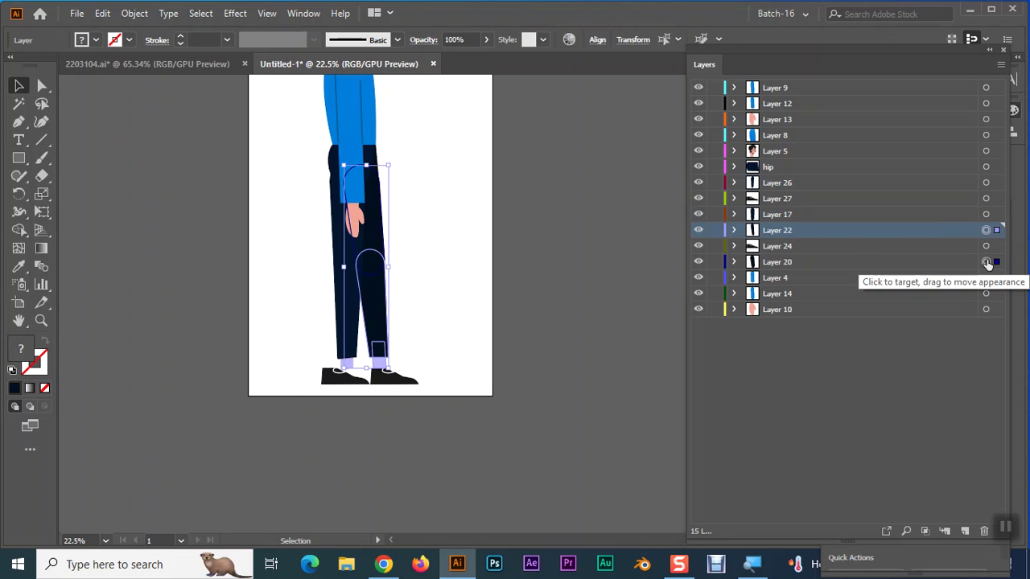
left_click(797, 262, "shift")
left_click(789, 247, "ctrl")
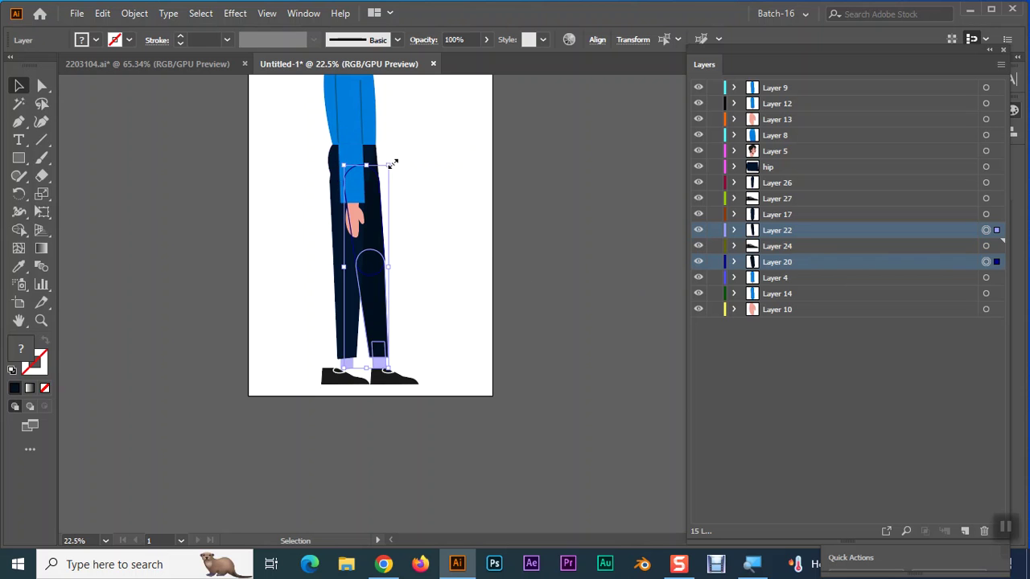
Rotate the back leg upright and nudge it left twice, then zoom to 200% on the joint.
left_click_drag(387, 161, 401, 153)
key("ctrl+z")
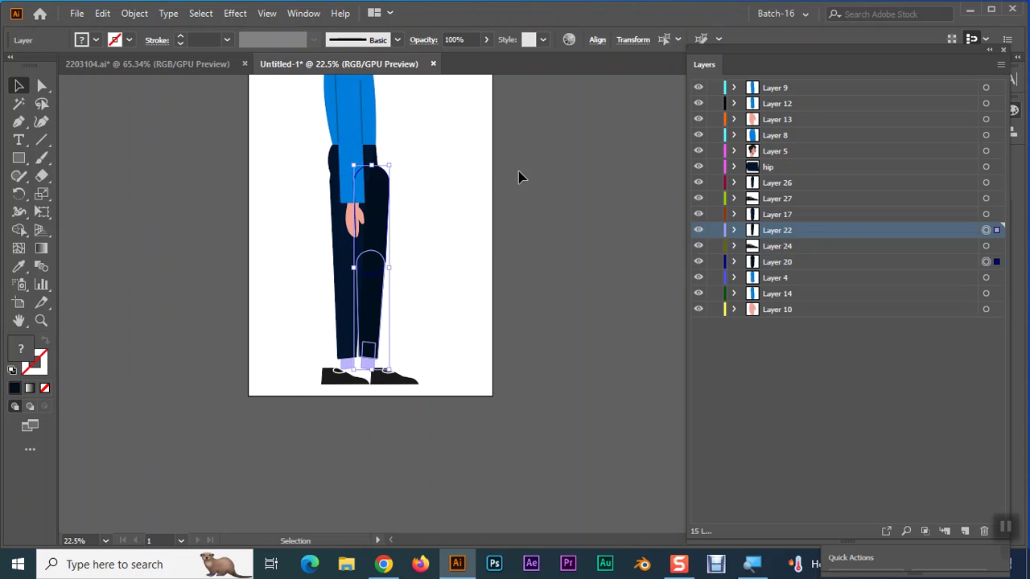
key("Left")
key("Left")
key("Left")
key("Left")
key("Left")
key("Left")
key("Left")
key("Left")
key("Left")
key("Left")
key("Left")
key("Left")
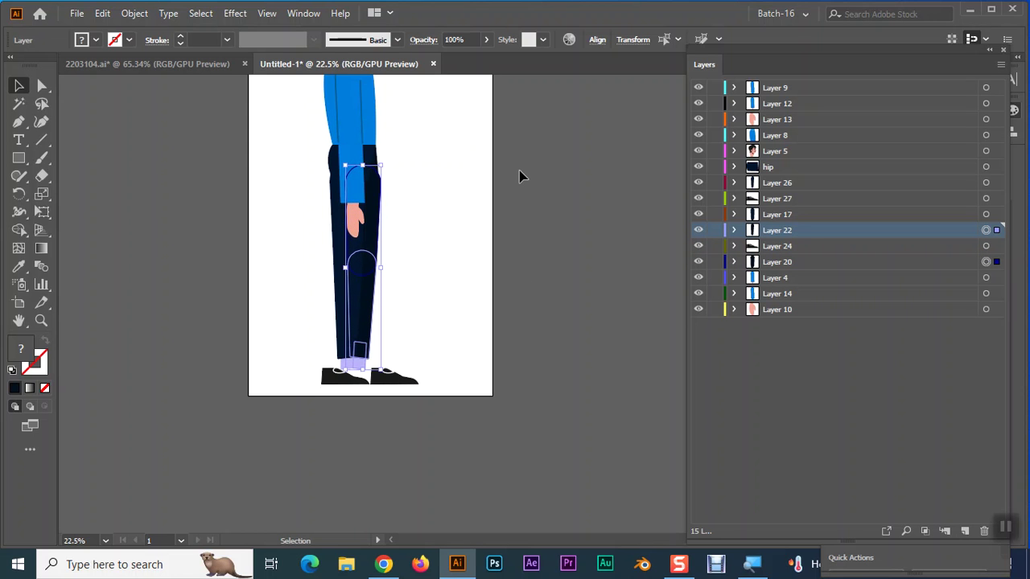
key("Left")
key("Left")
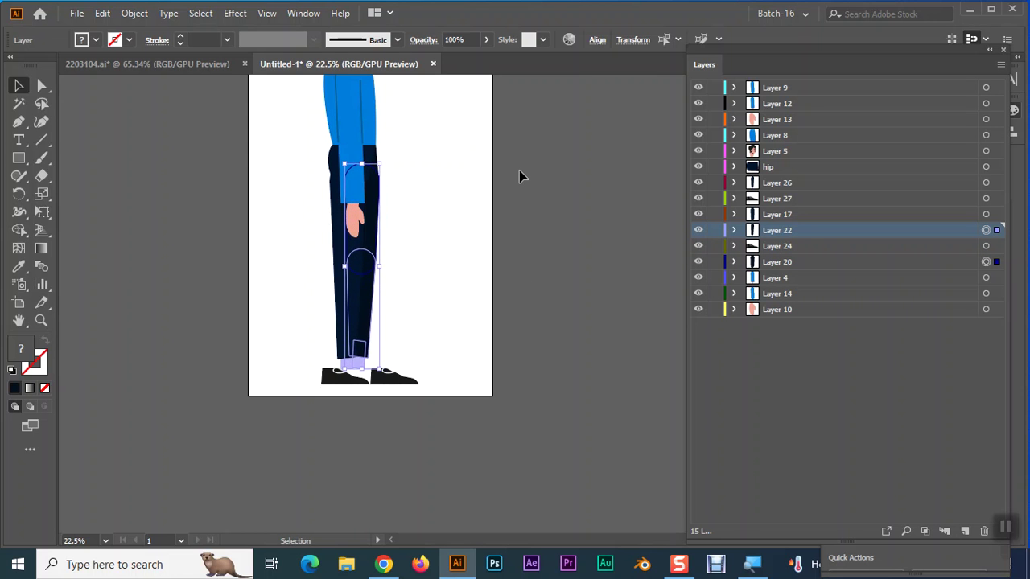
left_click(105, 541)
left_click(139, 308)
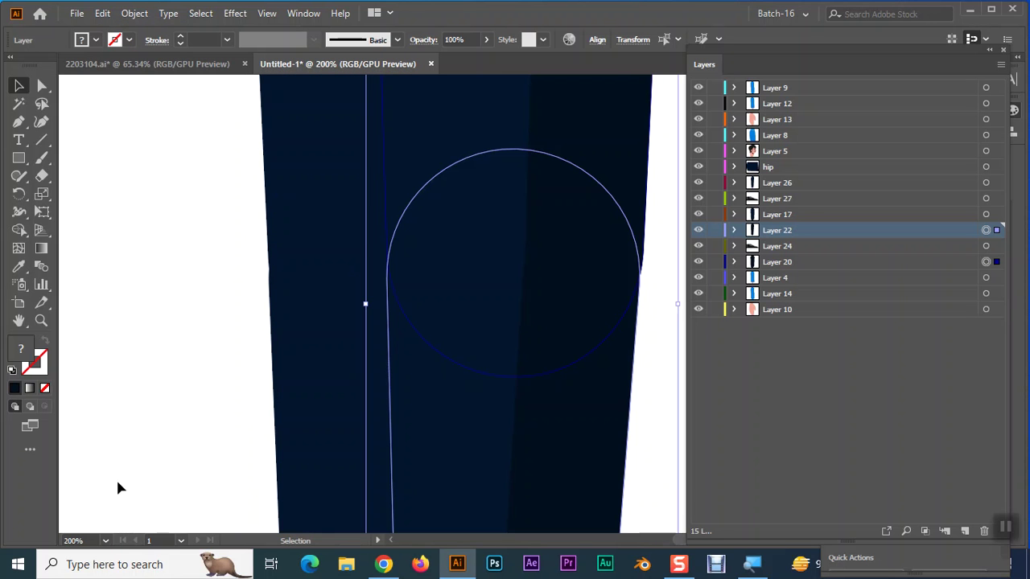
left_click(104, 540)
left_click(126, 405)
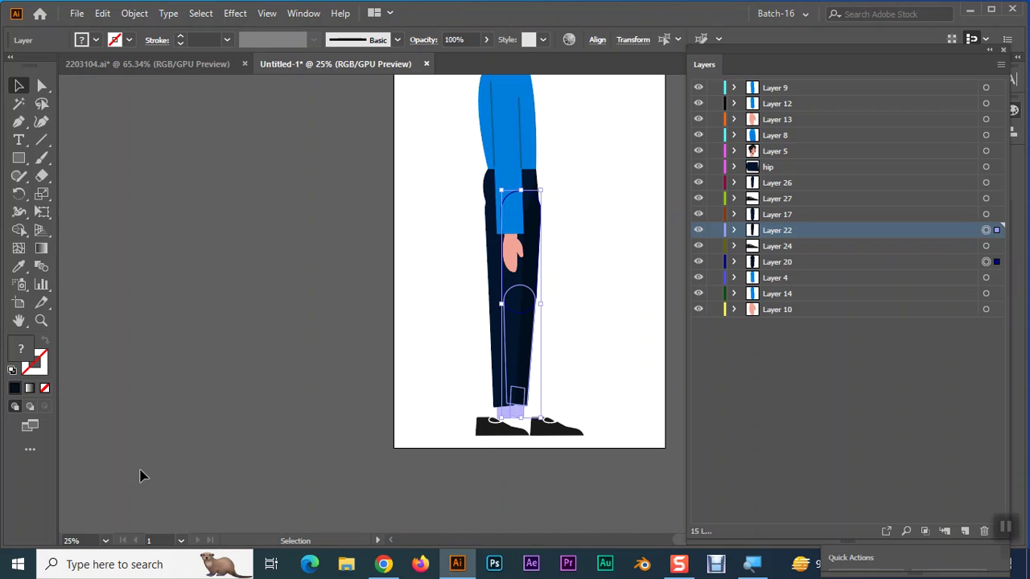
left_click(104, 541)
left_click(136, 341)
mouse_move(407, 316)
left_mouse_down()
mouse_move(335, 316)
mouse_move(345, 137)
mouse_move(335, 349)
mouse_move(351, 480)
mouse_move(333, 183)
mouse_move(340, 23)
mouse_move(321, 26)
left_mouse_up()
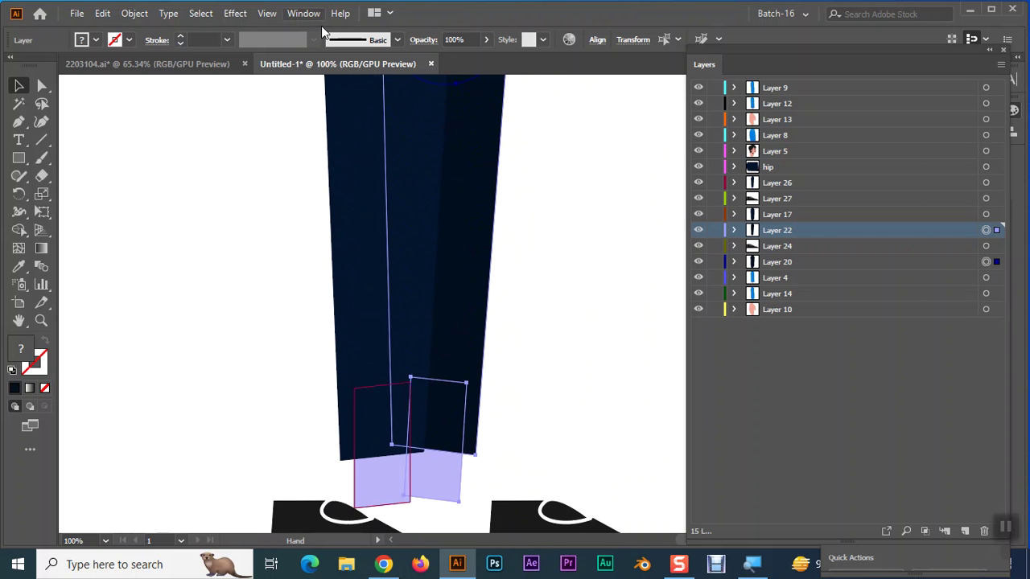
left_click(105, 541)
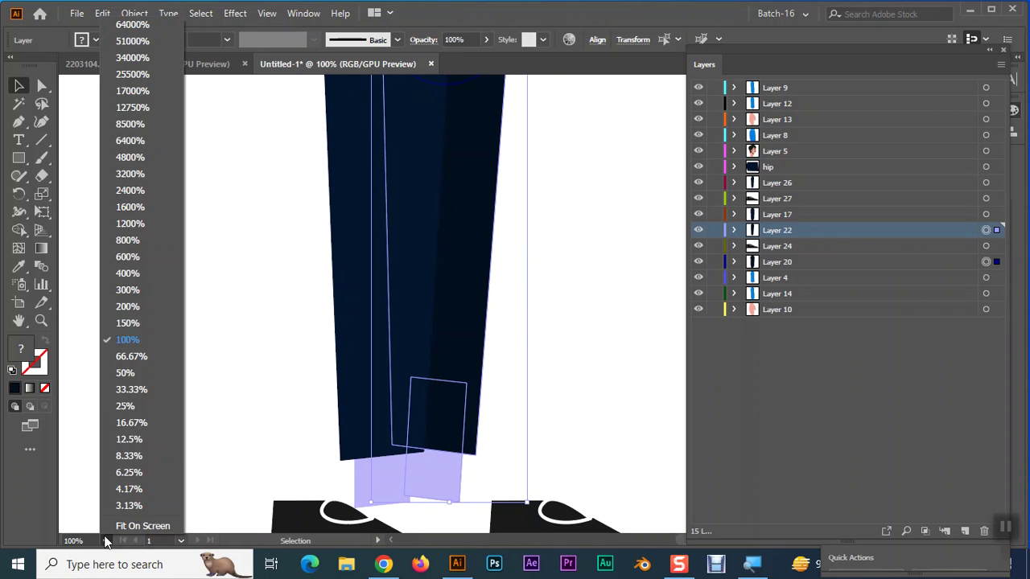
left_click(129, 356)
scroll(346, 281, "down", 4)
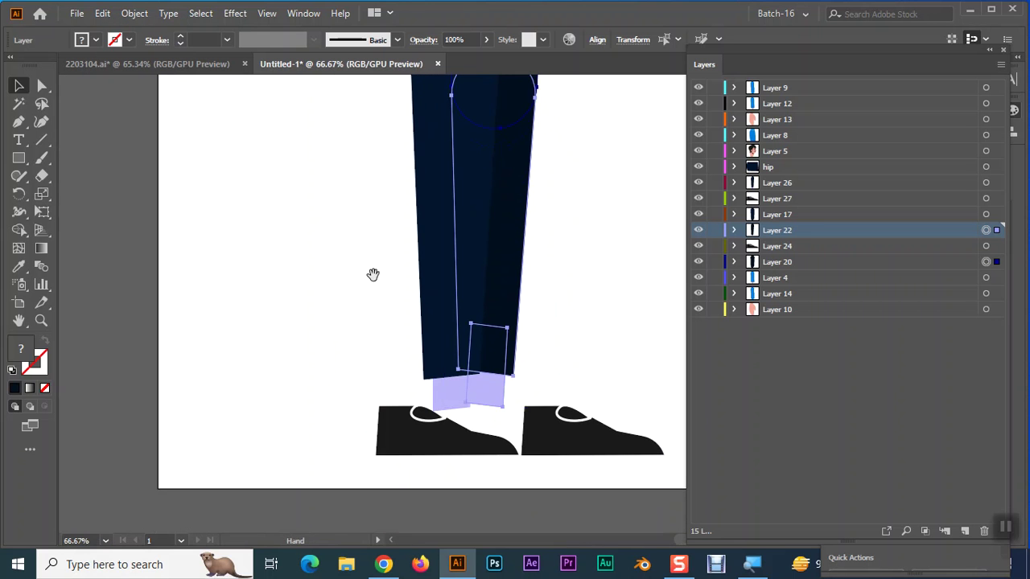
left_click_drag(373, 276, 308, 460)
scroll(308, 460, "up", 2)
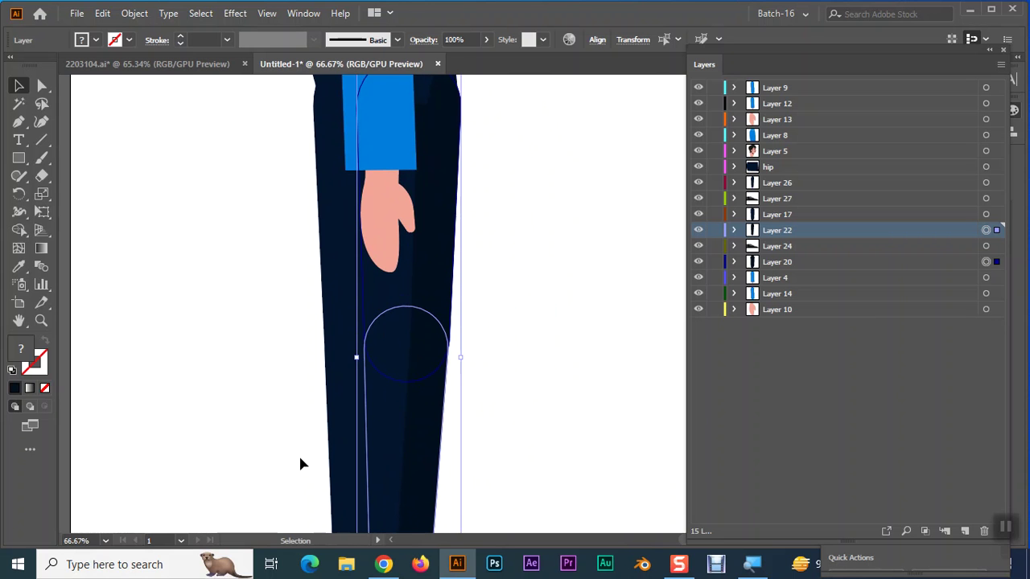
scroll(299, 463, "down", 1)
scroll(299, 463, "down", 1)
scroll(299, 463, "up", 1)
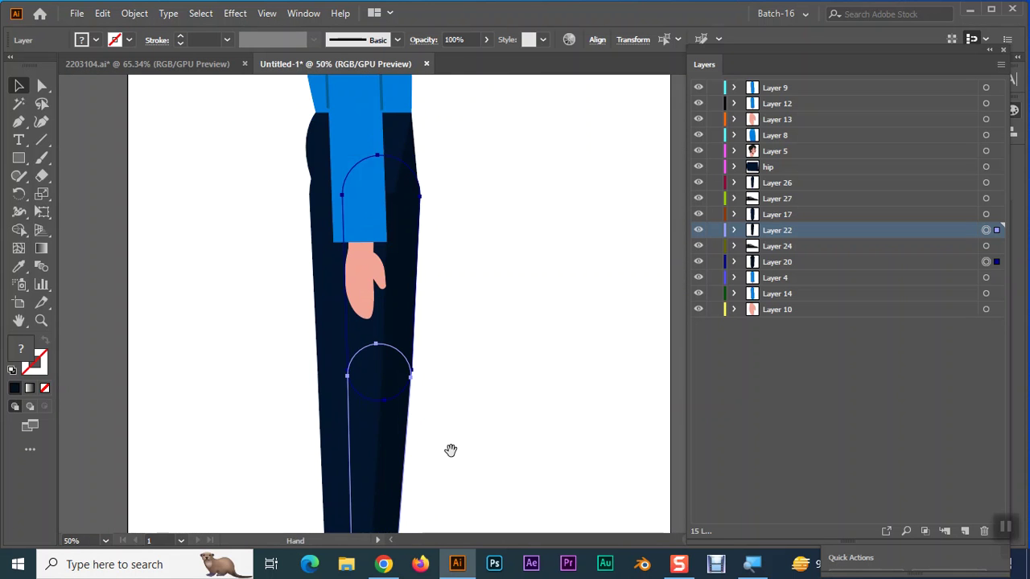
left_click_drag(450, 450, 517, 383)
scroll(524, 283, "up", 1)
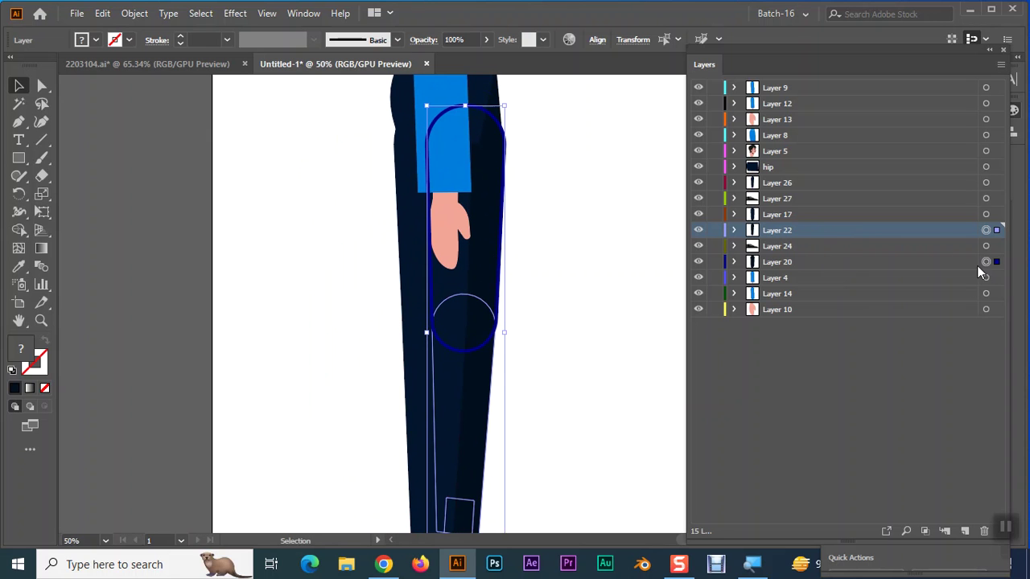
Rotate the Layer 22 and Layer 20 leg pieces by about 1°.
left_click(813, 265, "ctrl")
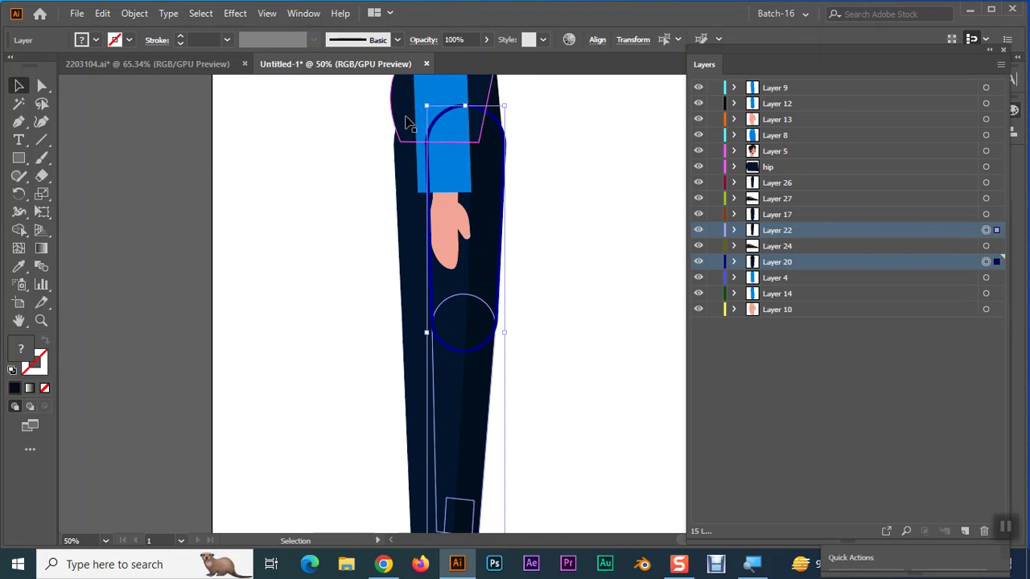
left_click_drag(423, 102, 417, 105)
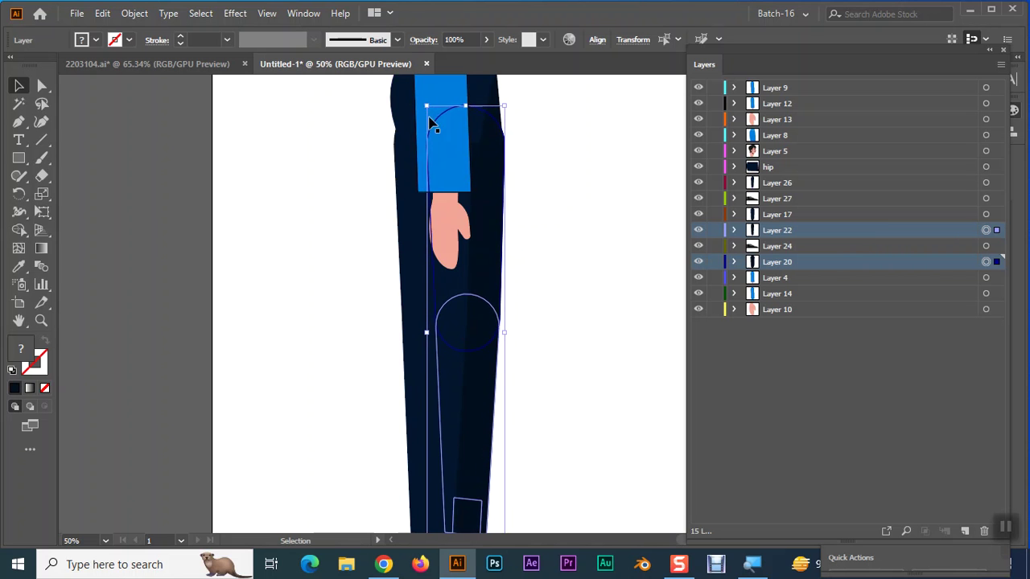
mouse_move(617, 340)
left_mouse_down()
mouse_move(611, 198)
mouse_move(649, 310)
left_mouse_up()
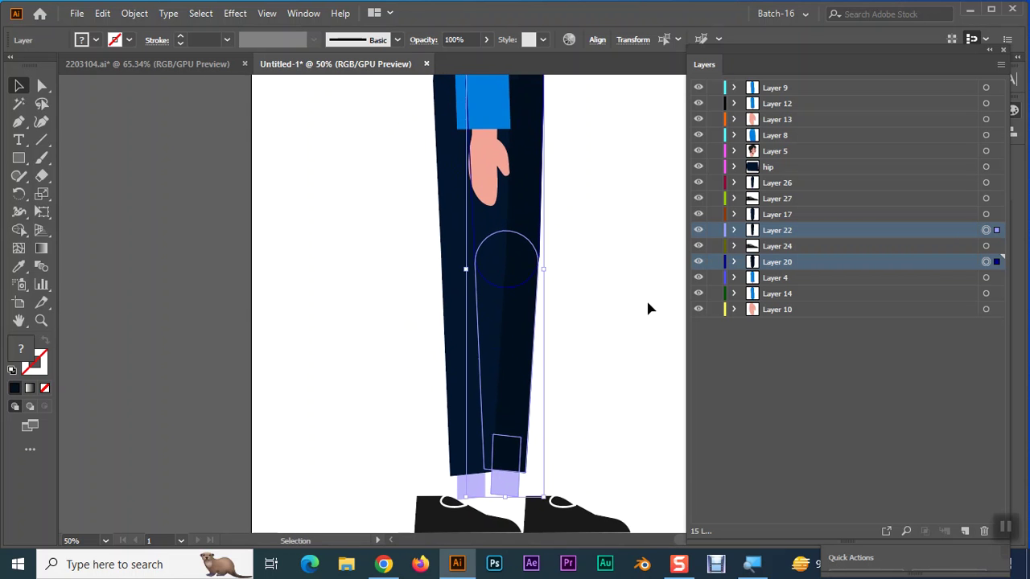
Rotate the left leg group with its sock slightly so it hangs straight, then deselect.
left_click(463, 398)
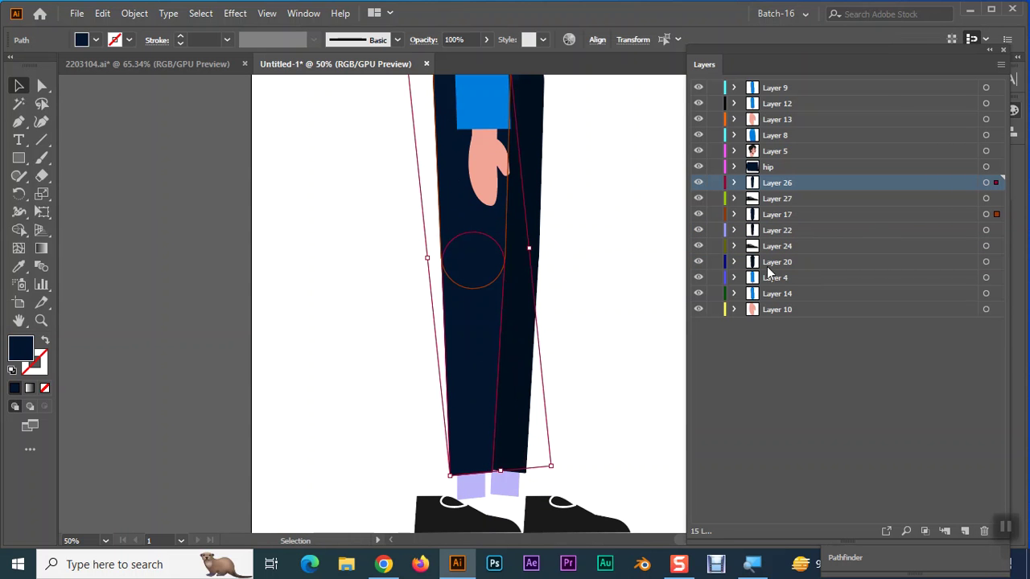
left_click(480, 494)
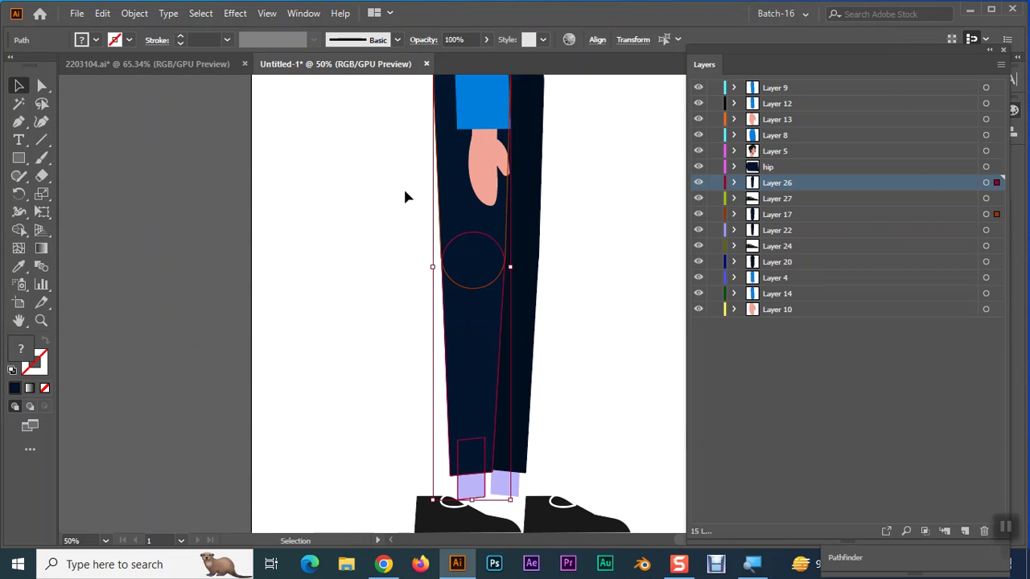
scroll(418, 233, "up", 3)
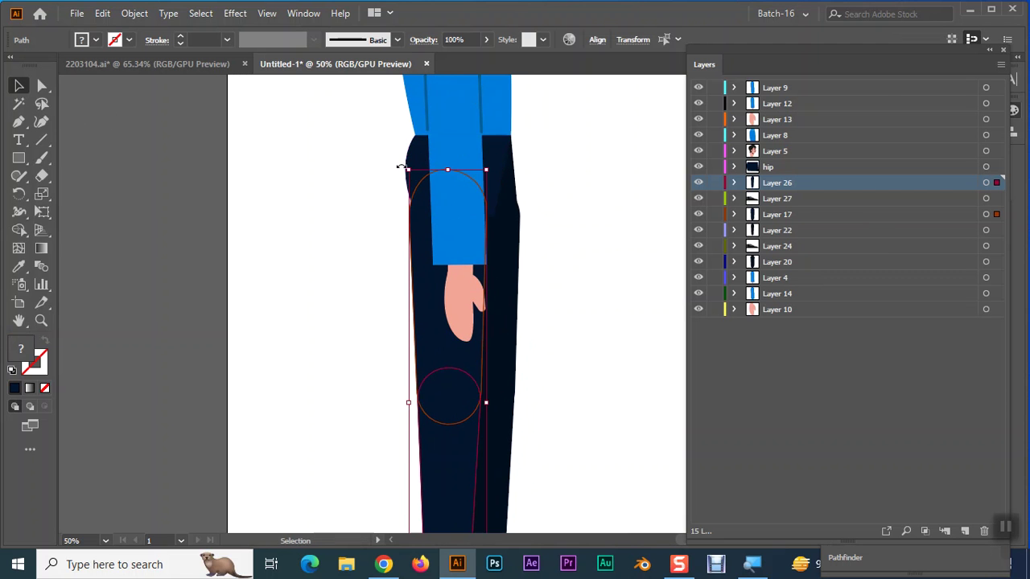
left_click_drag(402, 166, 404, 168)
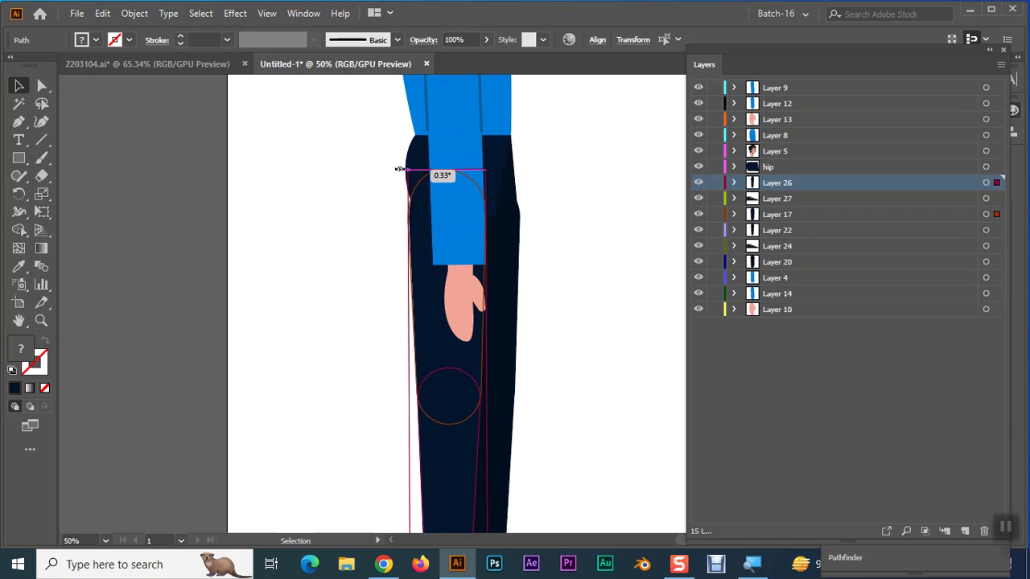
left_click_drag(349, 386, 354, 140)
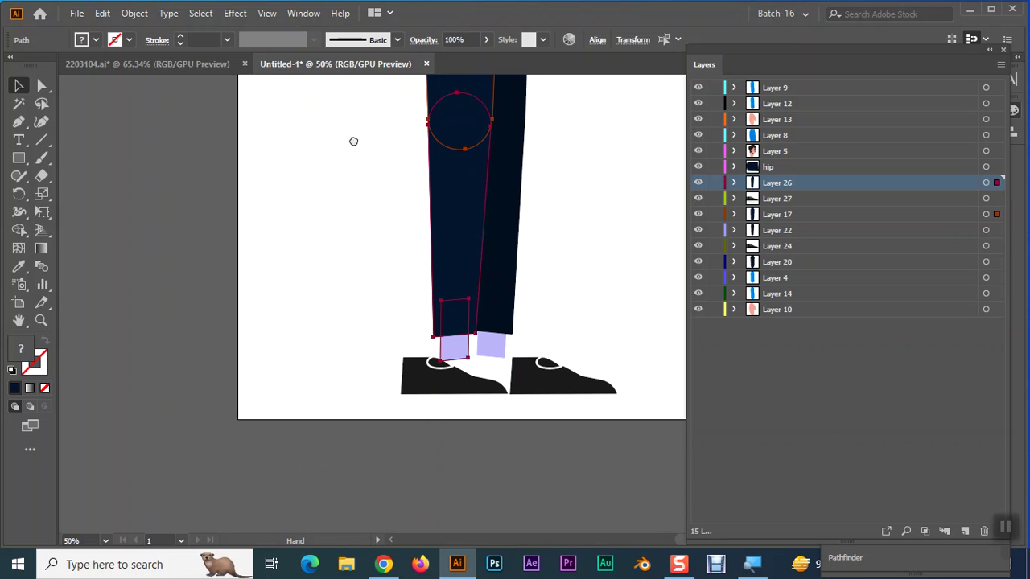
left_click(340, 296)
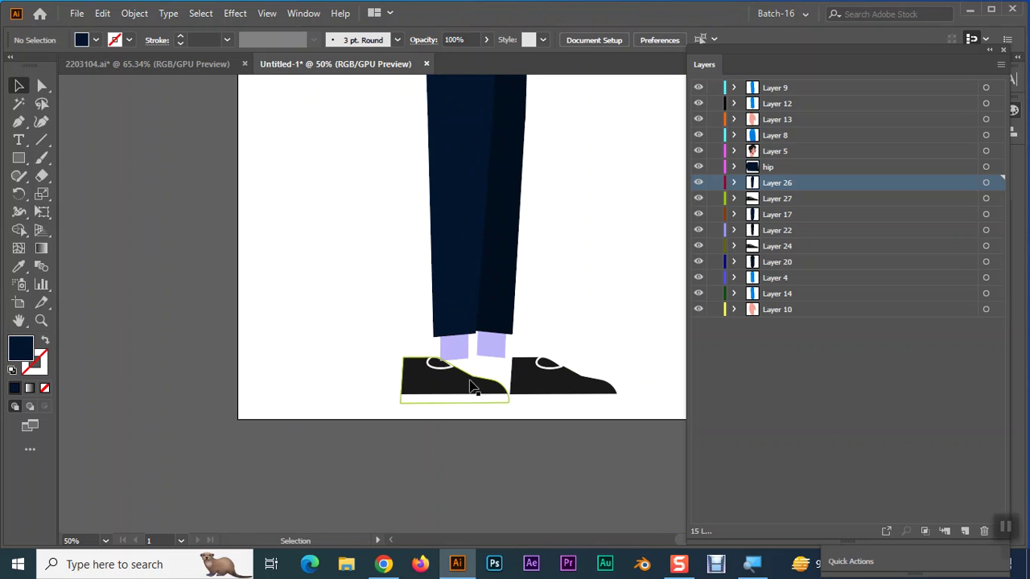
Nudge the right shoe left and up so it sits beneath its sock.
left_click(552, 394)
left_click(492, 394, "shift")
left_click(517, 441)
left_click(563, 393)
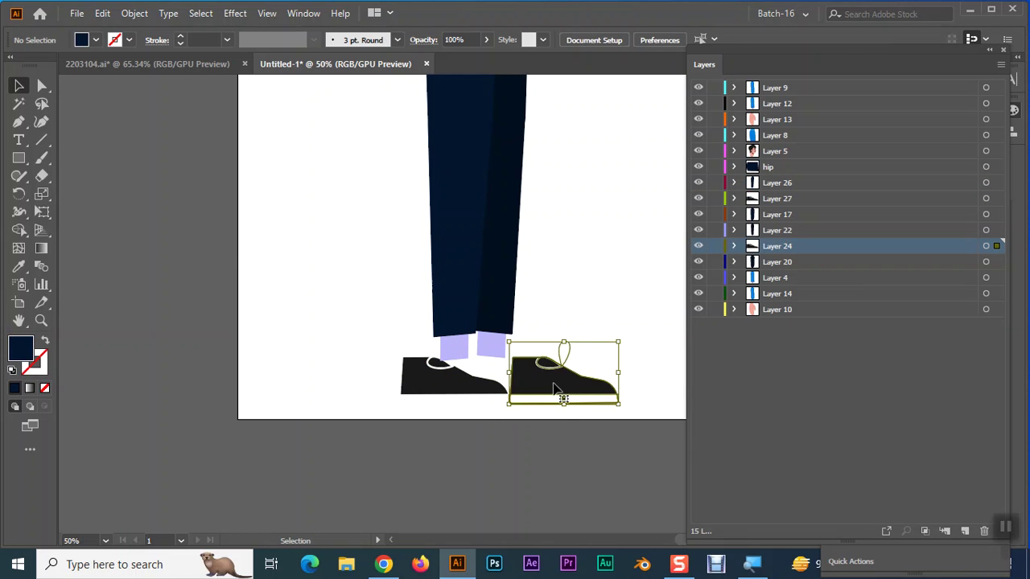
key("Left")
key("Left")
key("Left")
key("Left")
key("Left")
key("Left")
key("Left")
key("Left")
key("Left")
key("Left")
key("Left")
key("Left")
key("Left")
key("Left")
key("Left")
key("Left")
key("Left")
key("Left")
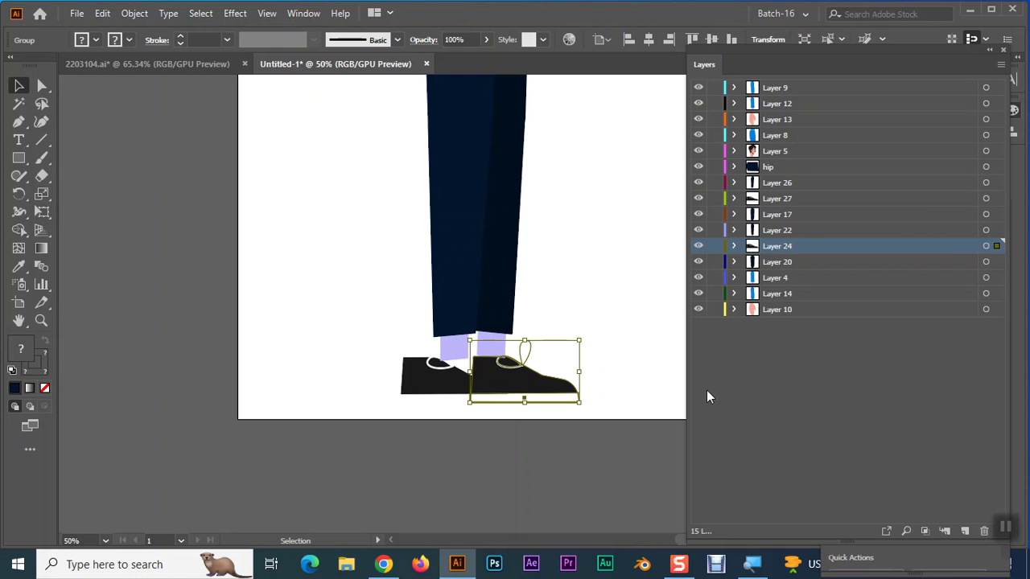
key("Up")
key("Up")
key("Up")
key("Down")
key("Down")
key("Down")
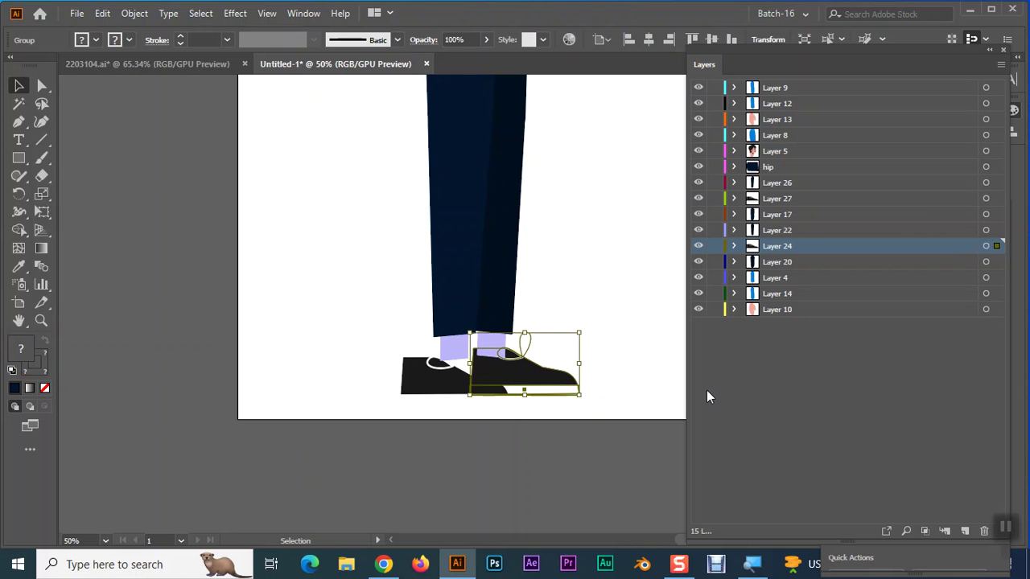
Nudge the left shoe up and right beneath its sock, then deselect.
left_click(415, 394)
key("Up")
key("Up")
key("Up")
key("Up")
key("Up")
key("Up")
key("Right")
key("Right")
key("Right")
key("Right")
key("Right")
key("Right")
key("Right")
key("Right")
key("Right")
key("Down")
key("Down")
key("Down")
key("Down")
key("Down")
key("Down")
key("Down")
key("Down")
key("Down")
key("Down")
key("Down")
key("Down")
key("Right")
key("Right")
key("Right")
key("Right")
key("Right")
key("Right")
key("Right")
key("Right")
key("Right")
left_click(504, 424)
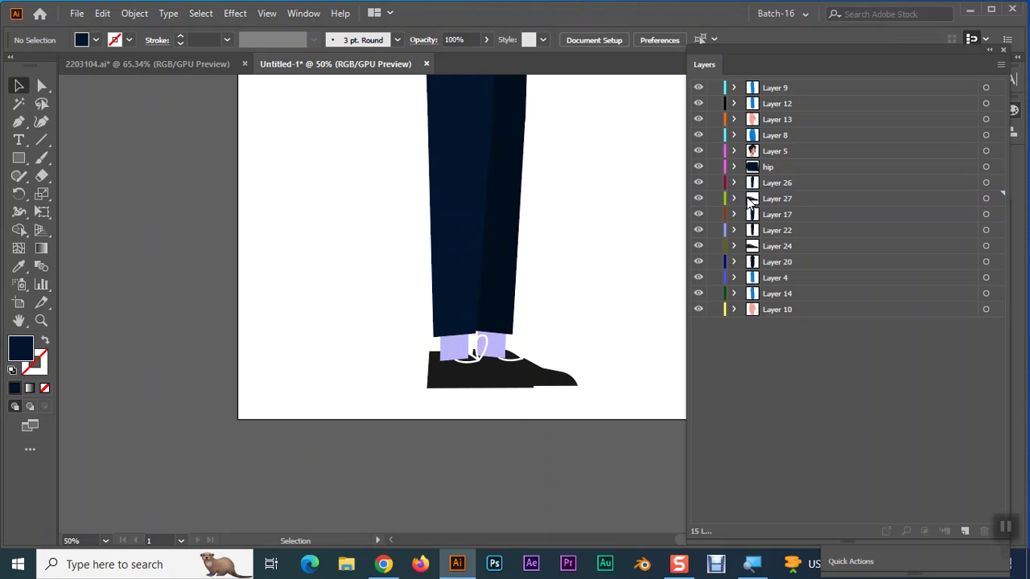
Move Layer 17 above Layers 27 and 26, and nudge the left shoe right.
mouse_move(771, 213)
left_mouse_down()
mouse_move(775, 179)
mouse_move(783, 187)
mouse_move(774, 223)
left_mouse_up()
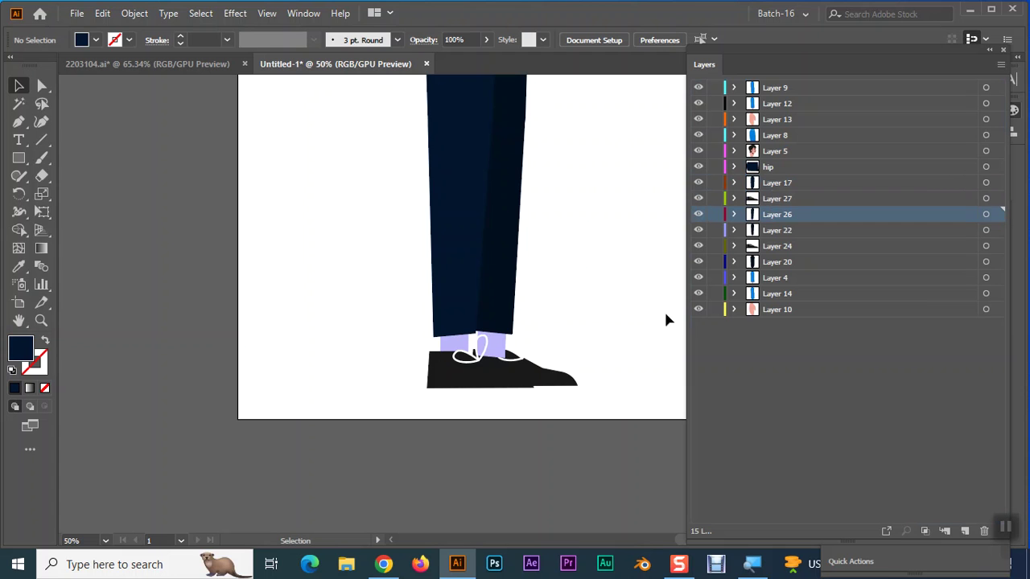
left_click(477, 384)
key("Right")
Move Layer 20 above Layers 24 and 22, then check the shoe group and sole stacking.
left_click(777, 246)
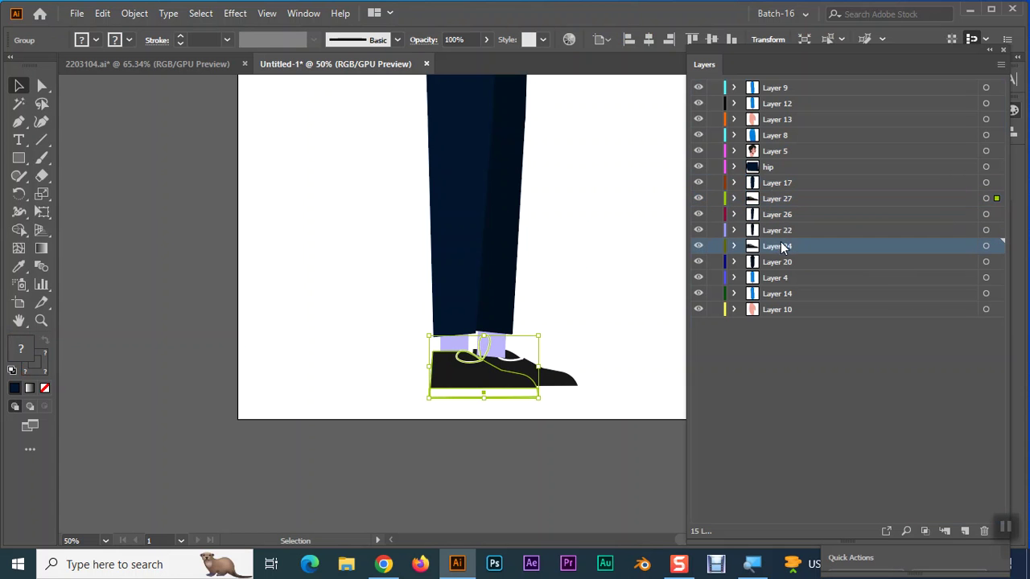
mouse_move(774, 262)
left_mouse_down()
mouse_move(778, 236)
mouse_move(775, 269)
left_mouse_up()
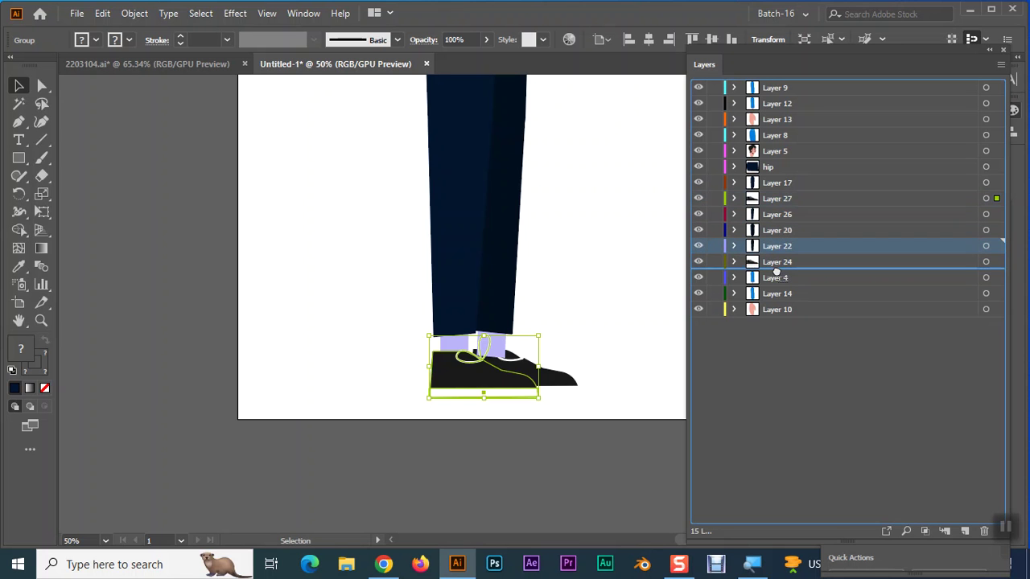
left_click(535, 454)
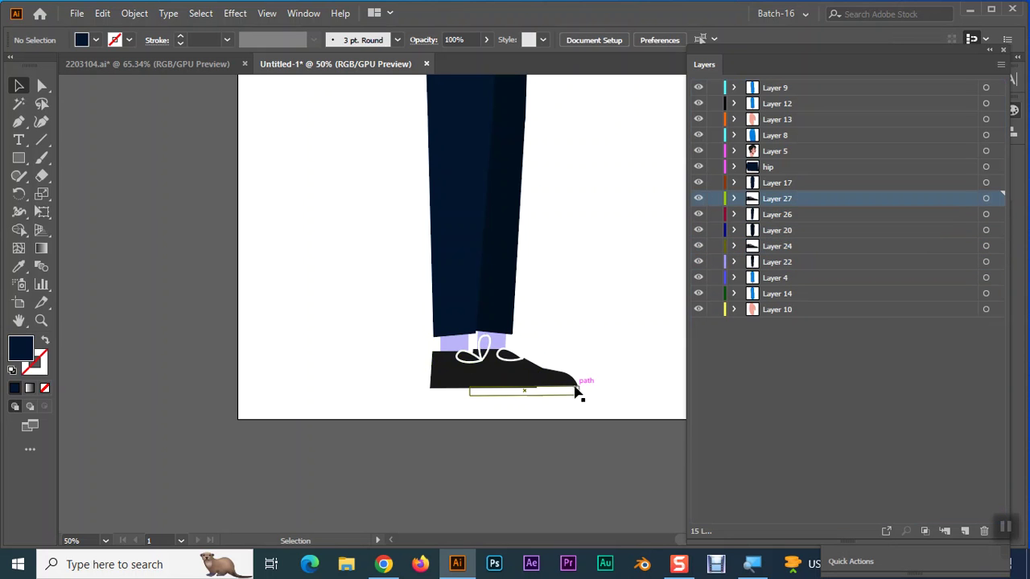
left_click(471, 390)
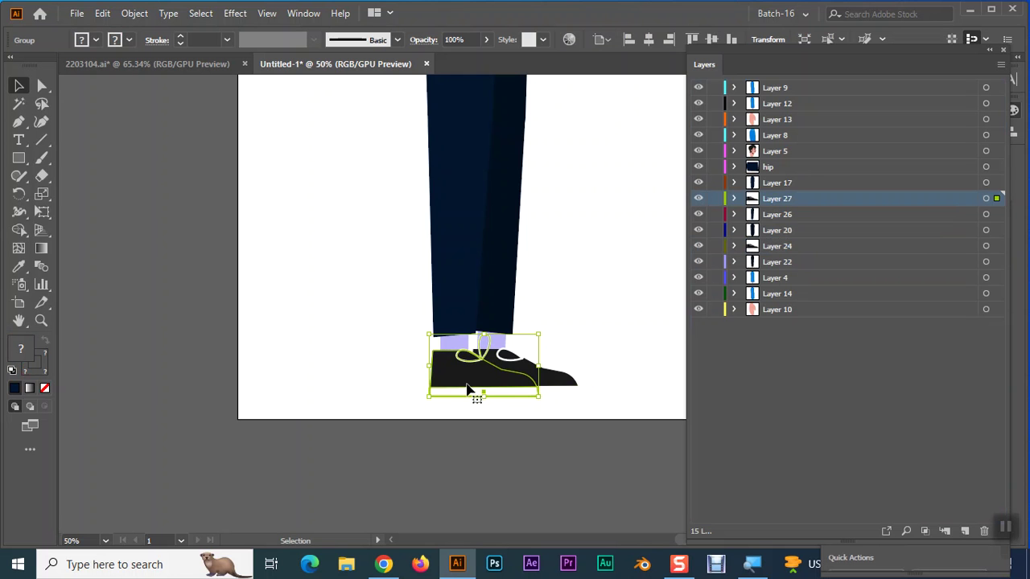
left_click(505, 460)
left_click(475, 386)
left_click(483, 422)
left_click(535, 389)
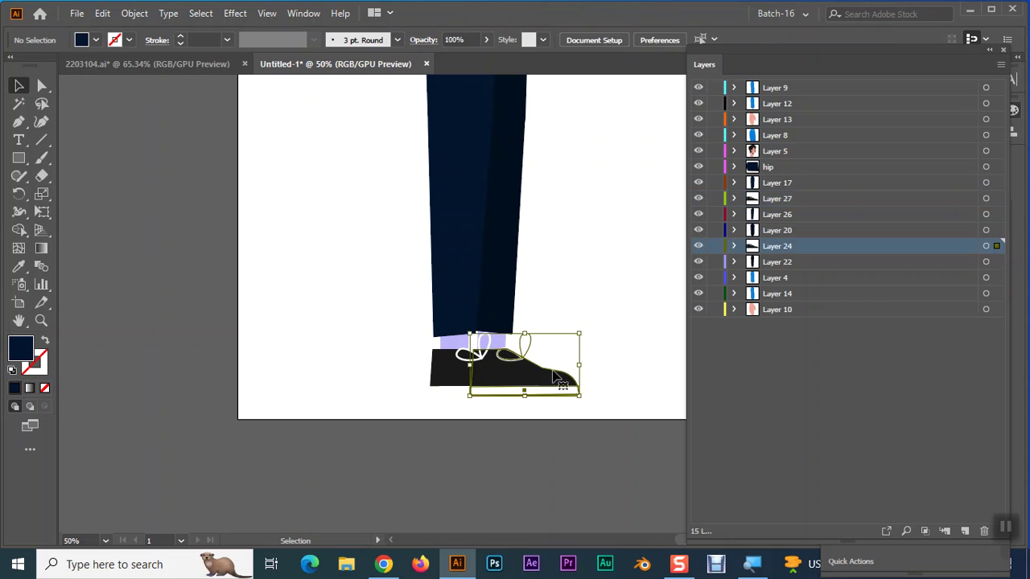
left_click(519, 430)
scroll(561, 321, "up", 5)
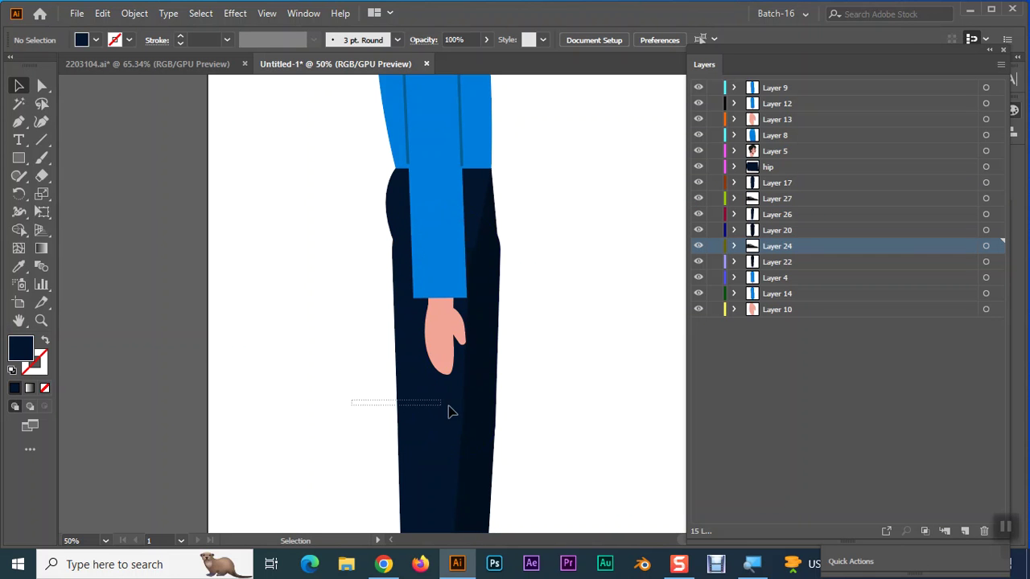
Try selecting the overlapping leg and arm paths on Layers 17, 20 and 22.
left_click_drag(351, 400, 505, 409)
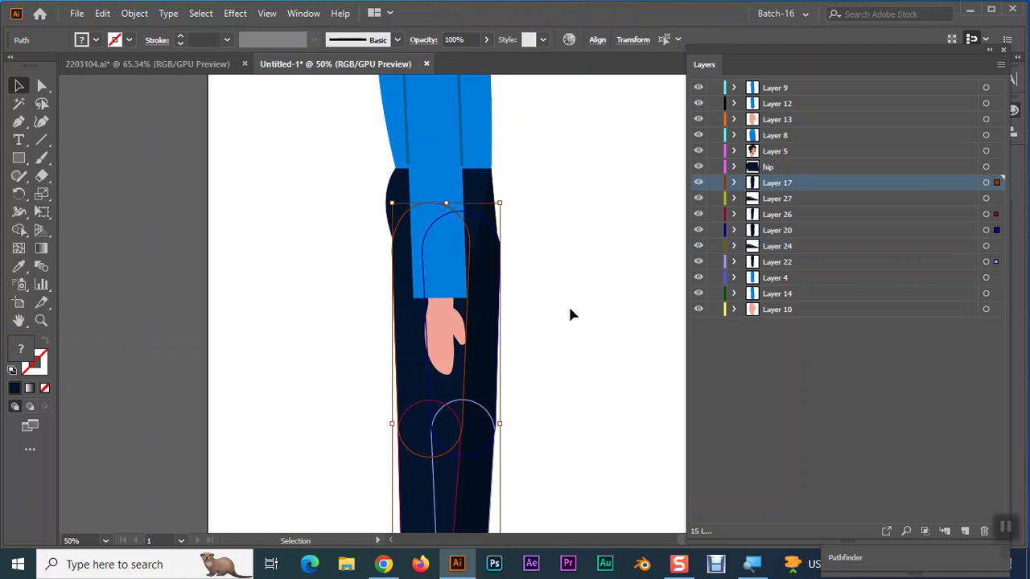
mouse_move(574, 375)
left_mouse_down()
mouse_move(569, 196)
mouse_move(571, 208)
left_mouse_up()
scroll(571, 209, "up", 4)
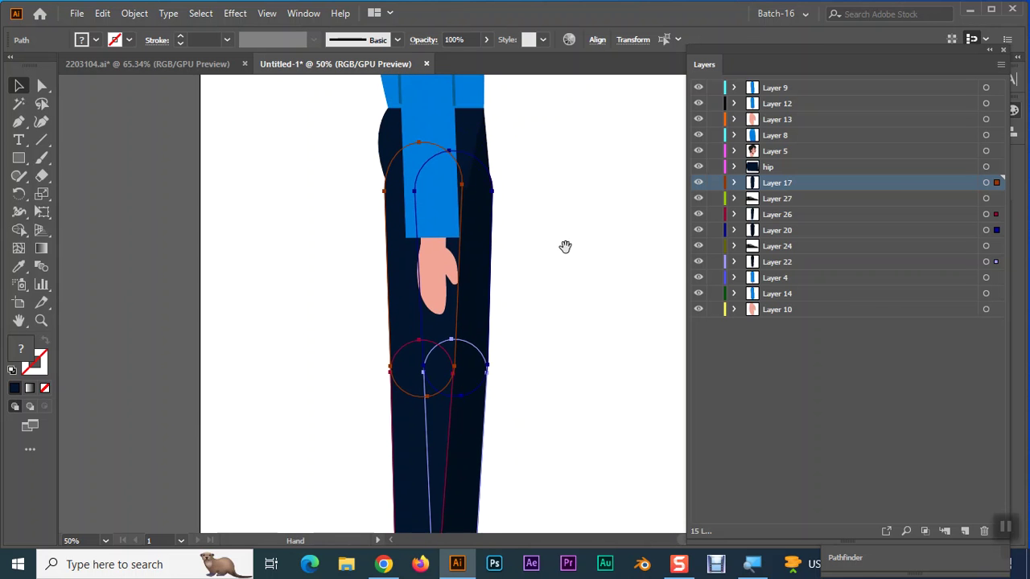
scroll(563, 246, "up", 1)
left_click(542, 271)
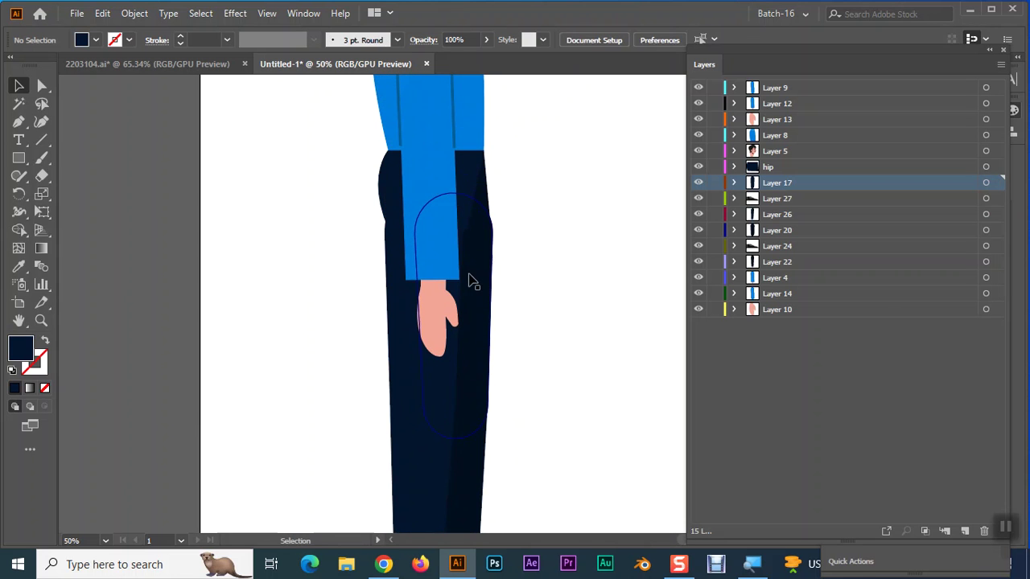
left_click(474, 280)
left_click_drag(446, 201, 449, 185)
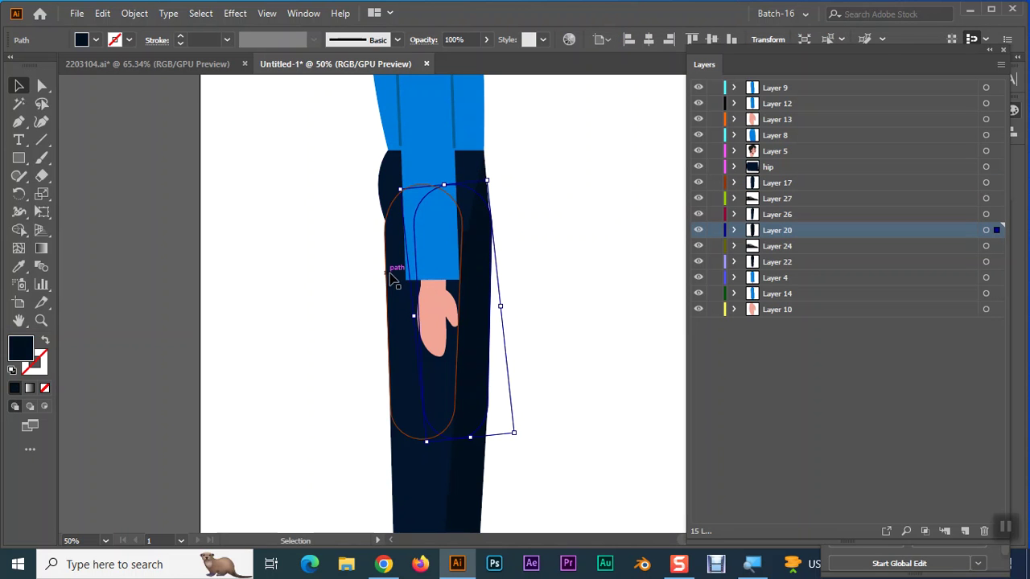
left_click(550, 338)
left_click_drag(370, 403, 505, 399)
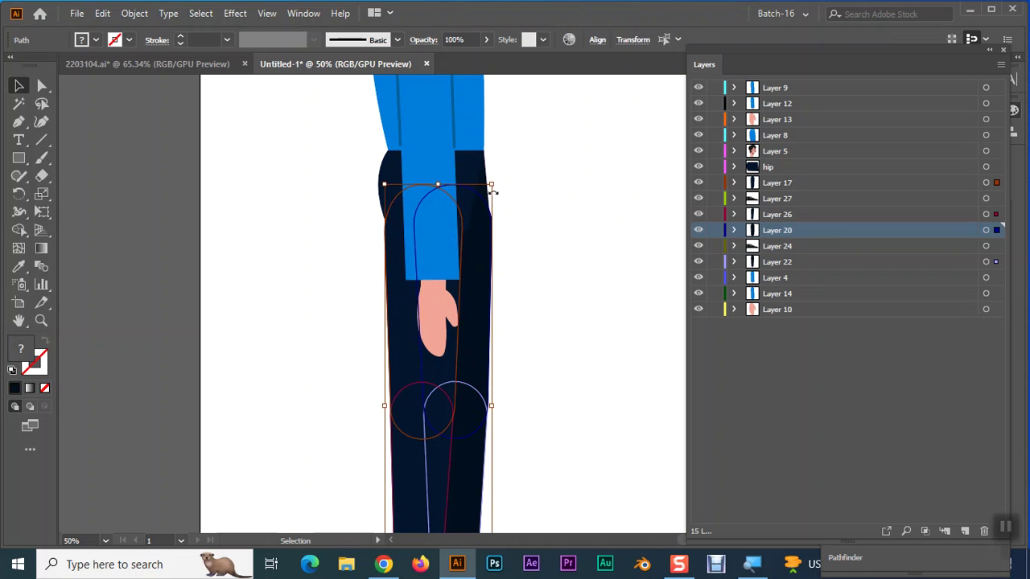
left_click_drag(551, 362, 553, 201)
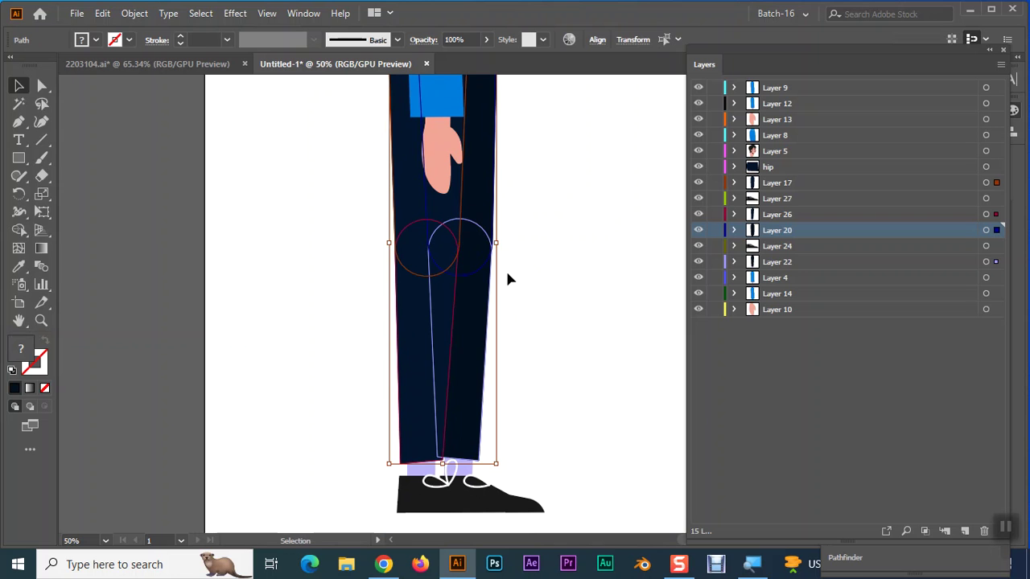
left_click(331, 294)
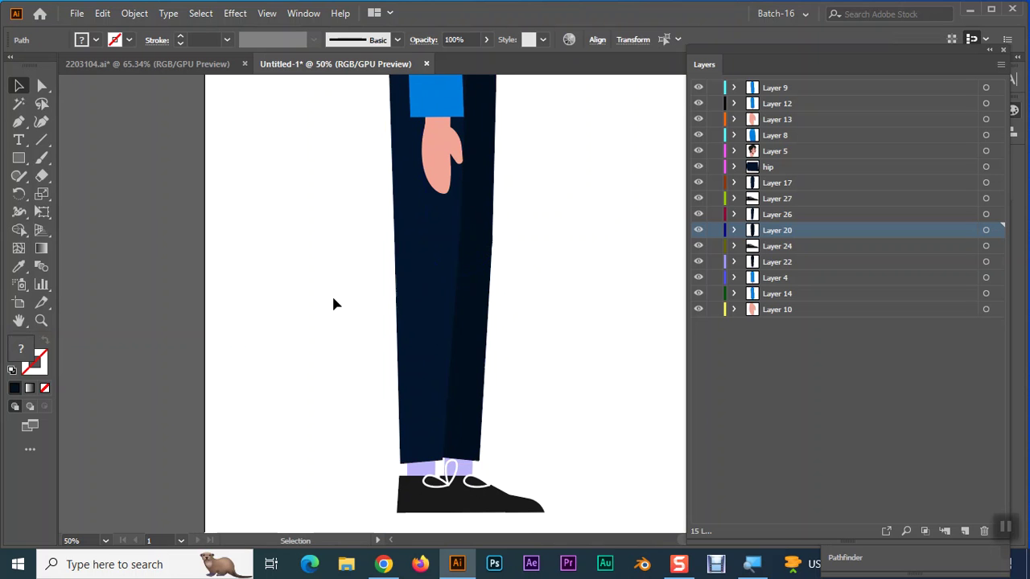
left_click(412, 299)
left_click_drag(332, 223, 432, 277)
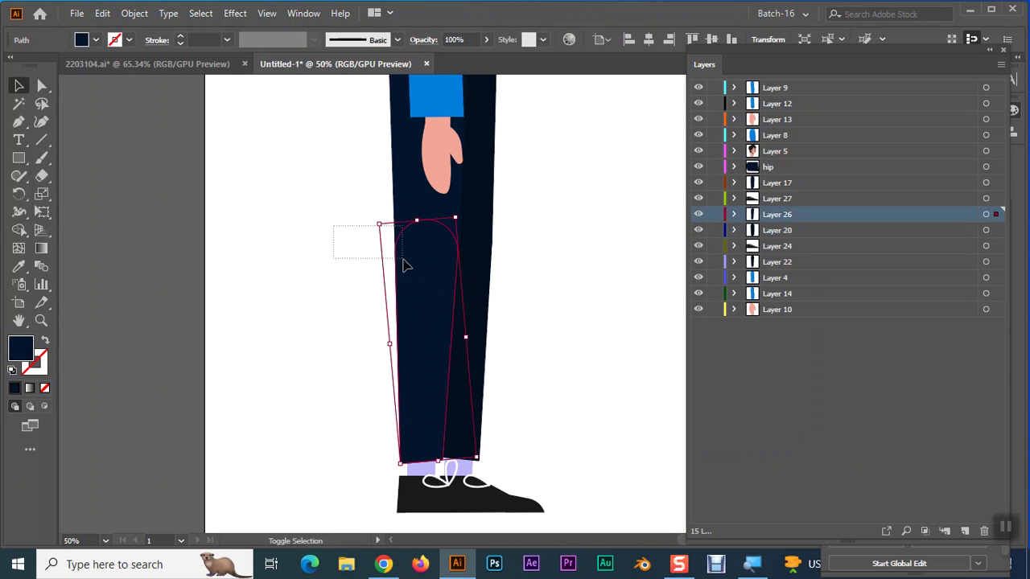
left_click(300, 280)
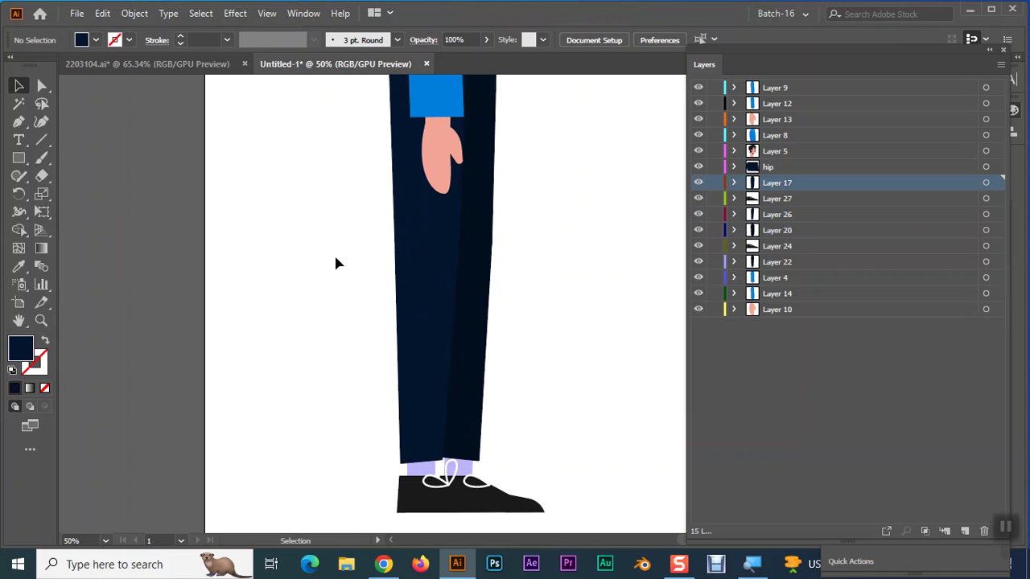
Marquee-select the whole leg, including the pants, shoe and sock paths.
scroll(346, 259, "up", 2)
scroll(347, 263, "up", 3)
scroll(346, 264, "up", 4)
scroll(347, 263, "up", 2)
left_click_drag(322, 193, 471, 381)
scroll(455, 364, "down", 5)
scroll(455, 363, "down", 4)
scroll(462, 371, "down", 3)
left_click_drag(563, 531, 566, 536)
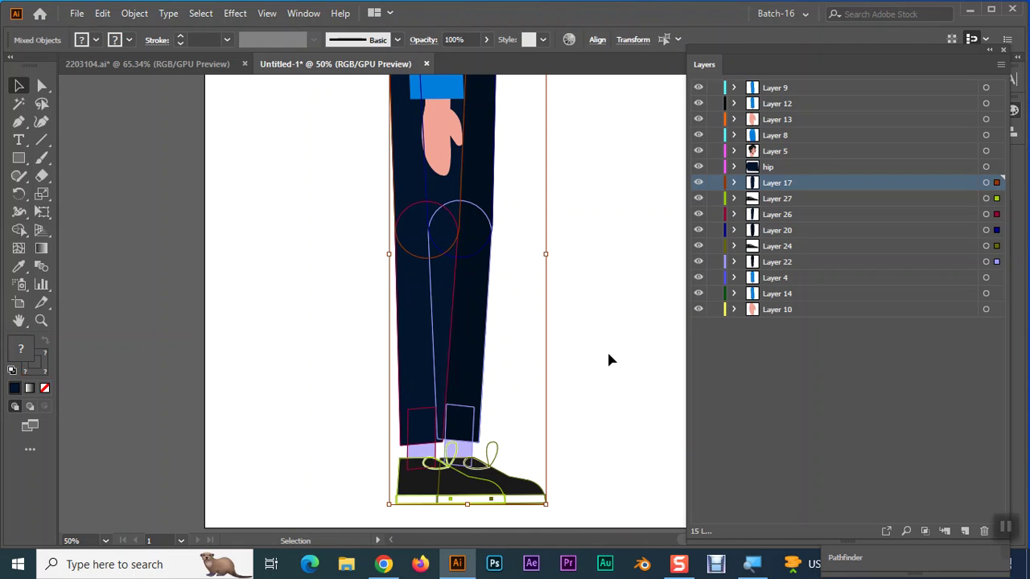
scroll(579, 474, "up", 8)
scroll(580, 416, "up", 3)
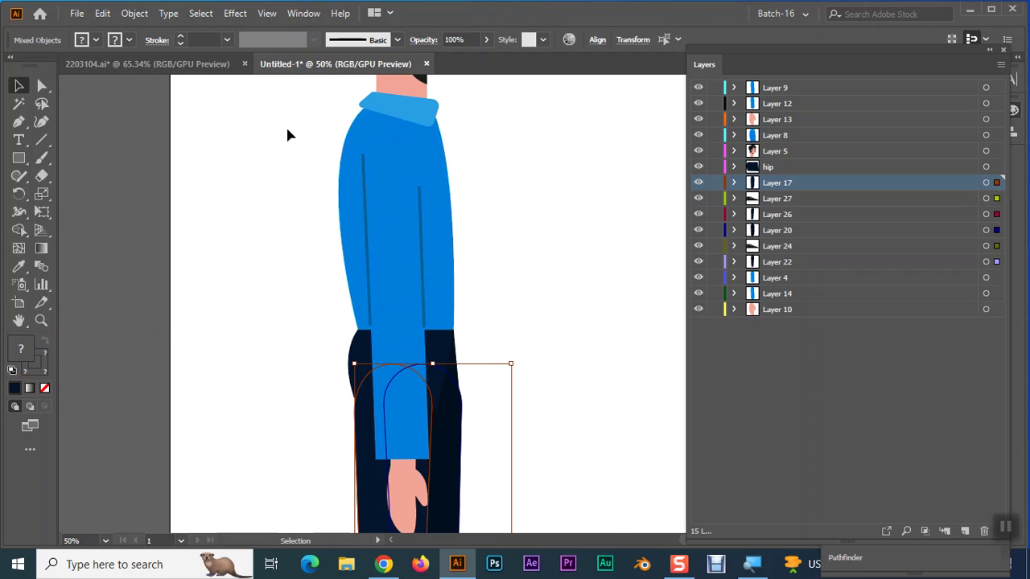
Set the selected arm, torso, hip and pant paths to 29% opacity.
left_click_drag(518, 432, 517, 427)
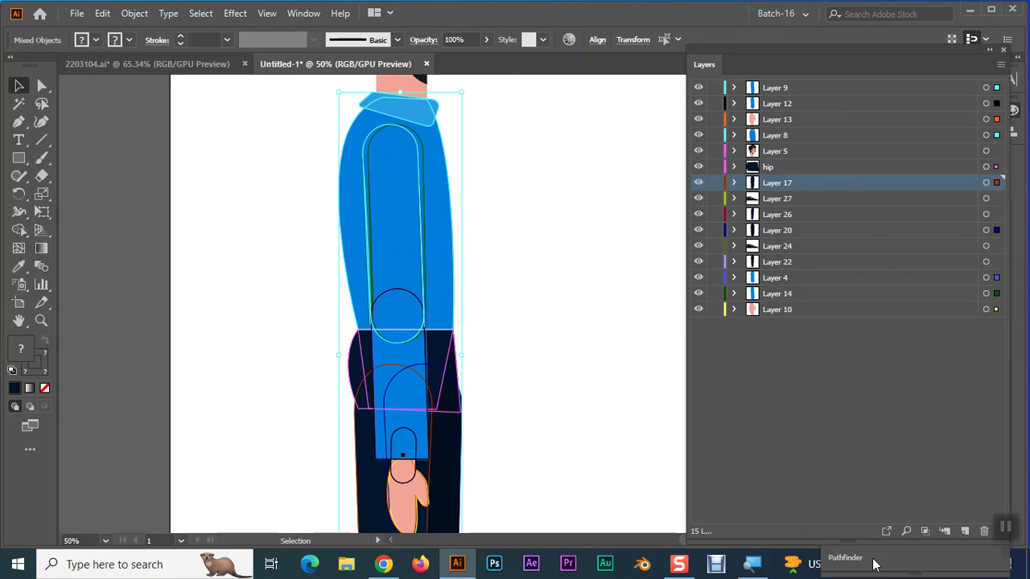
left_click(901, 569)
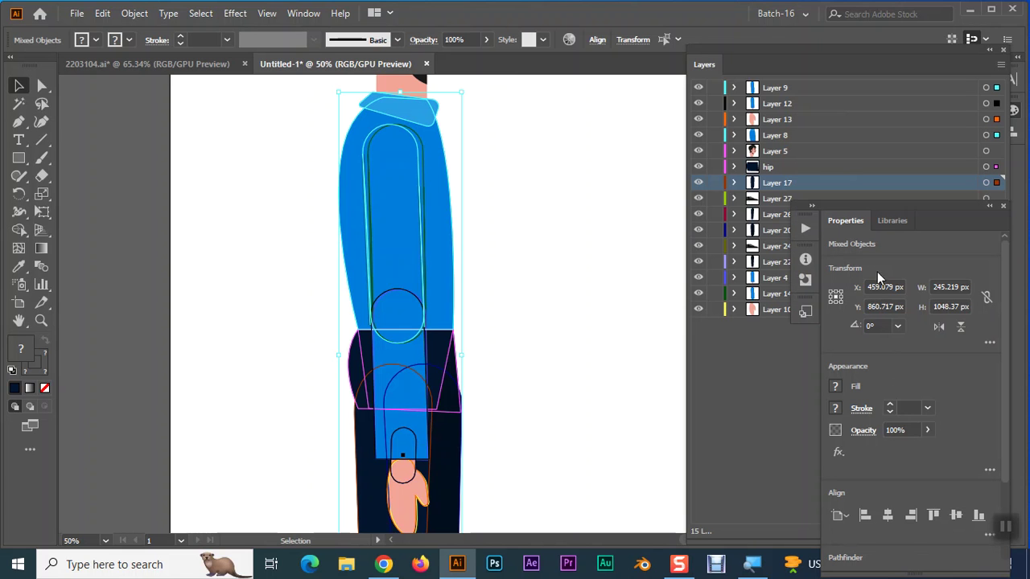
left_click_drag(924, 448, 894, 450)
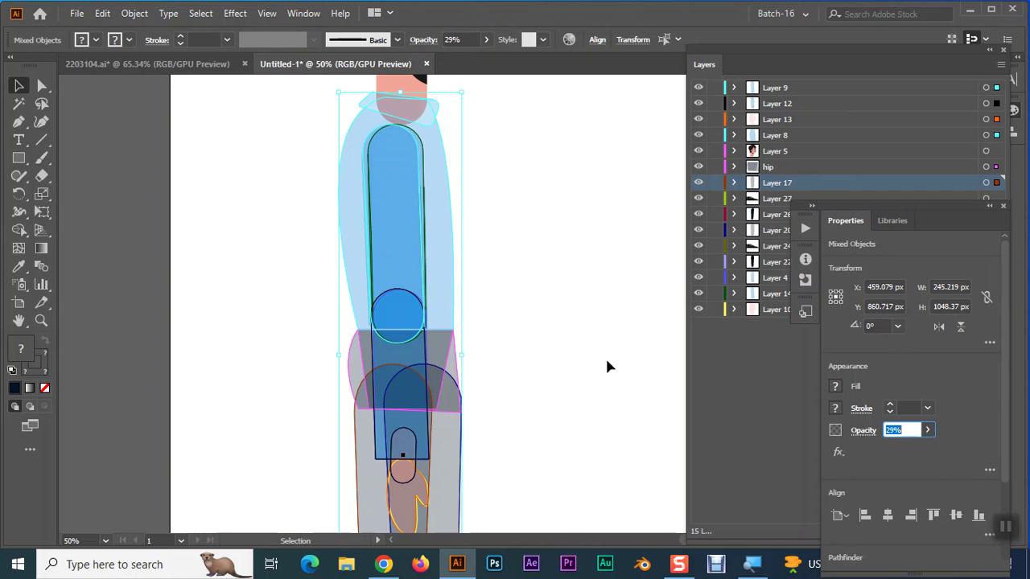
left_click(588, 407)
Set the trousers path to 37% opacity, collapse Properties, and add a new layer.
left_click_drag(568, 453, 595, 133)
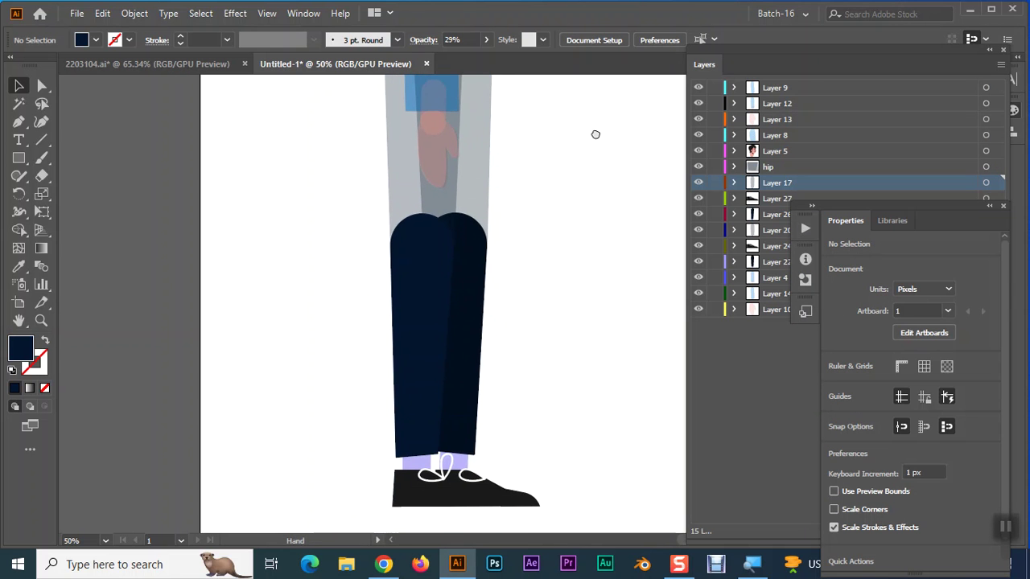
left_click_drag(537, 371, 539, 372)
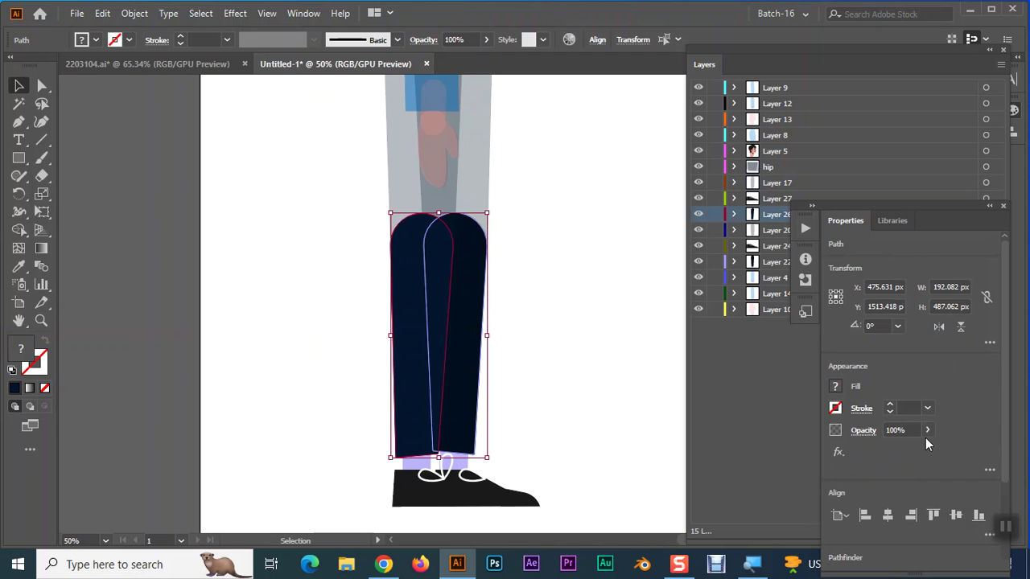
left_click(906, 436)
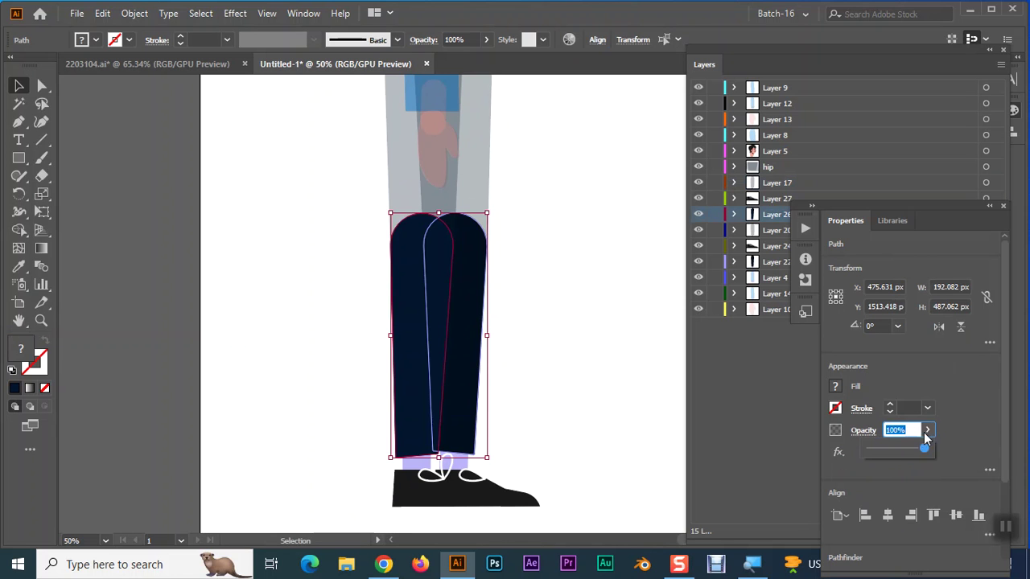
left_click_drag(909, 450, 889, 448)
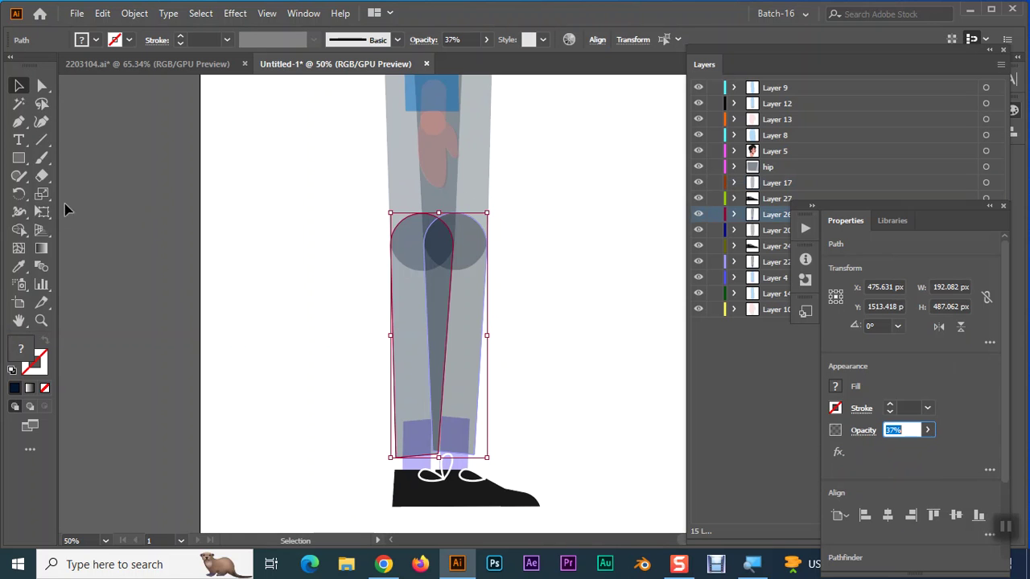
left_click(989, 208)
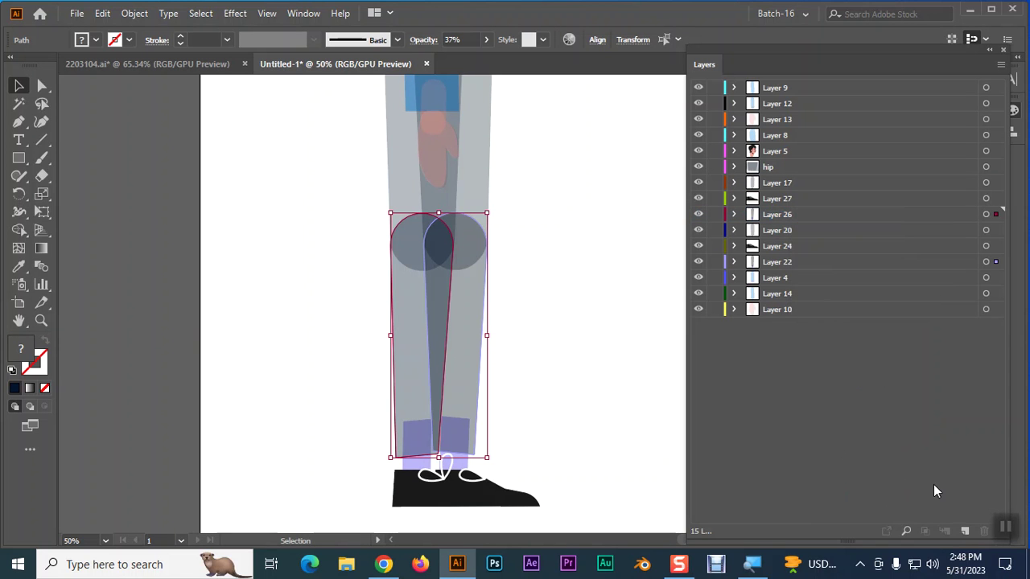
left_click(965, 531)
Move the new layer to the top, rename it 'guid', and target it.
left_click_drag(797, 217, 795, 87)
double_click(778, 88)
type("guid")
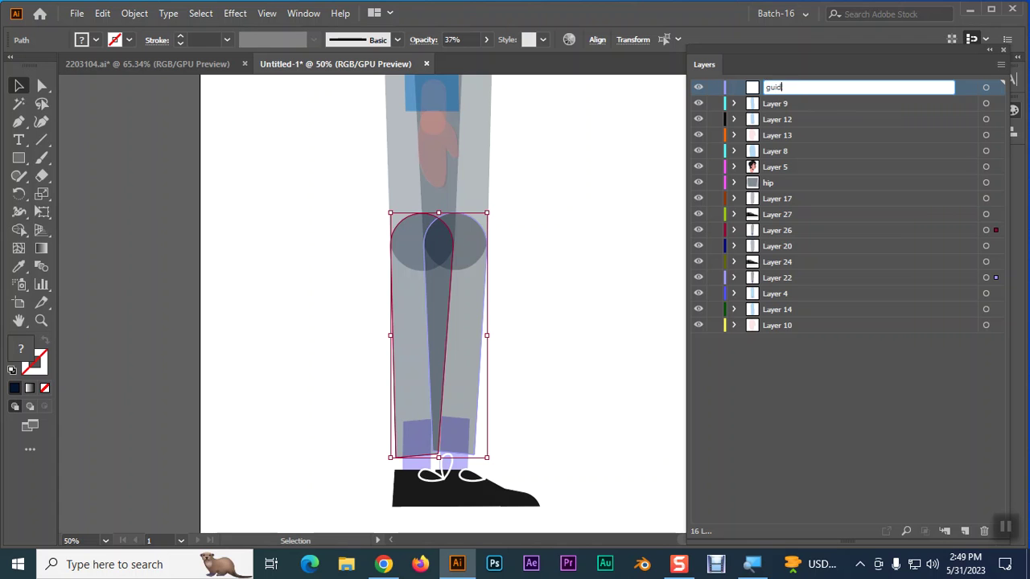
key("Return")
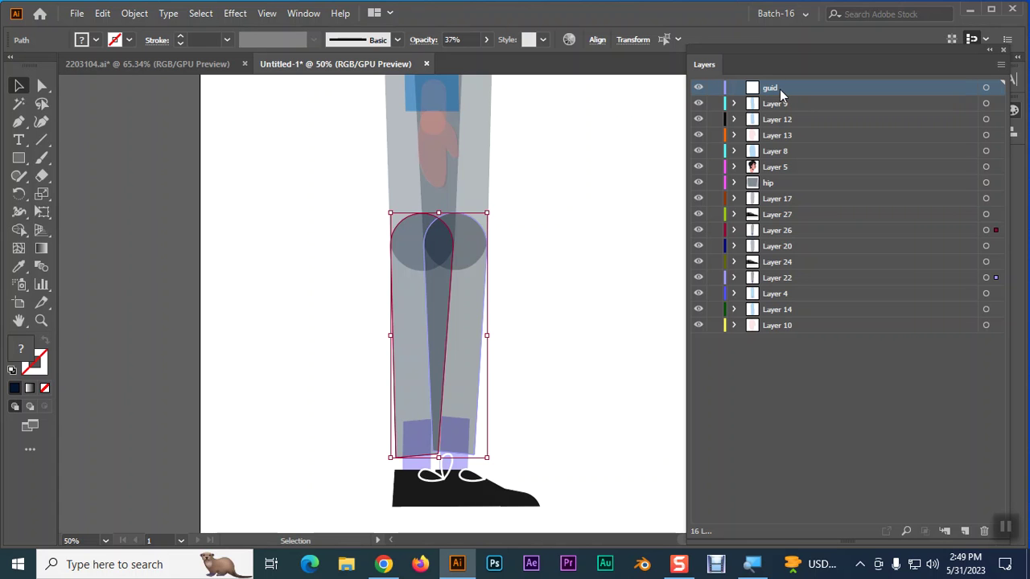
left_click(986, 87)
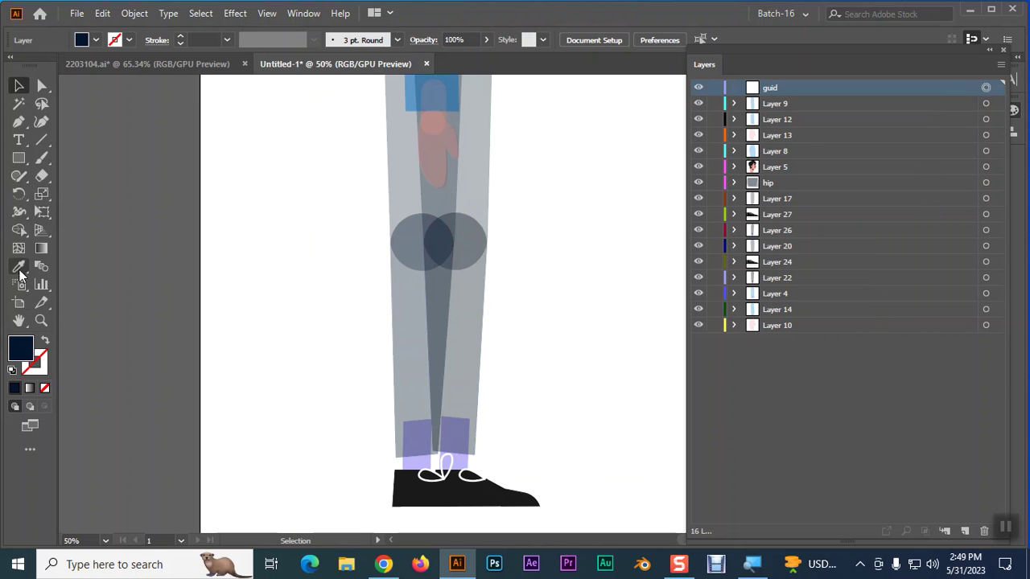
Draw a small circle filled with pure red #FF0000 using the Ellipse tool.
left_click(16, 162)
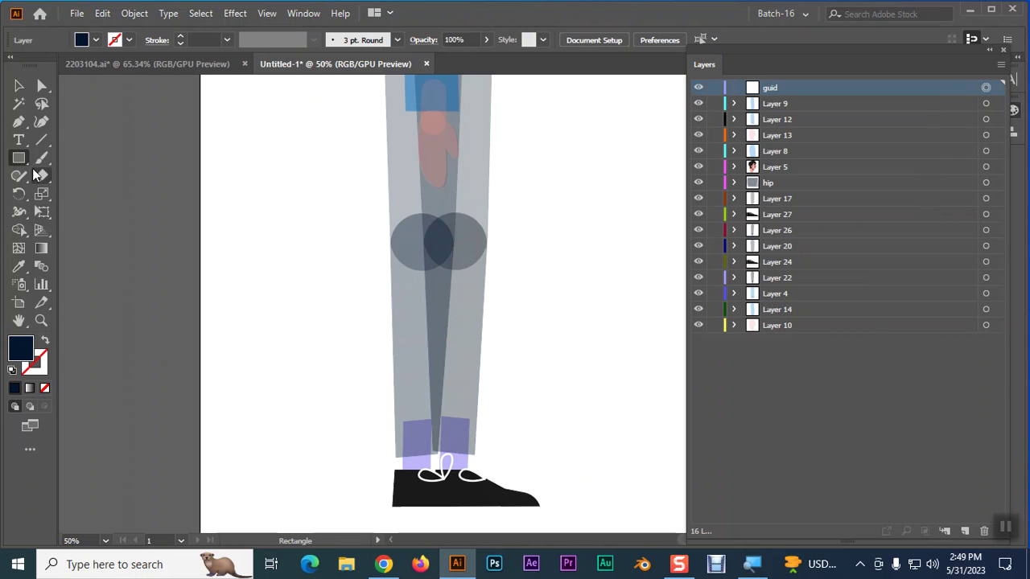
left_click_drag(19, 158, 102, 195)
left_click(103, 196)
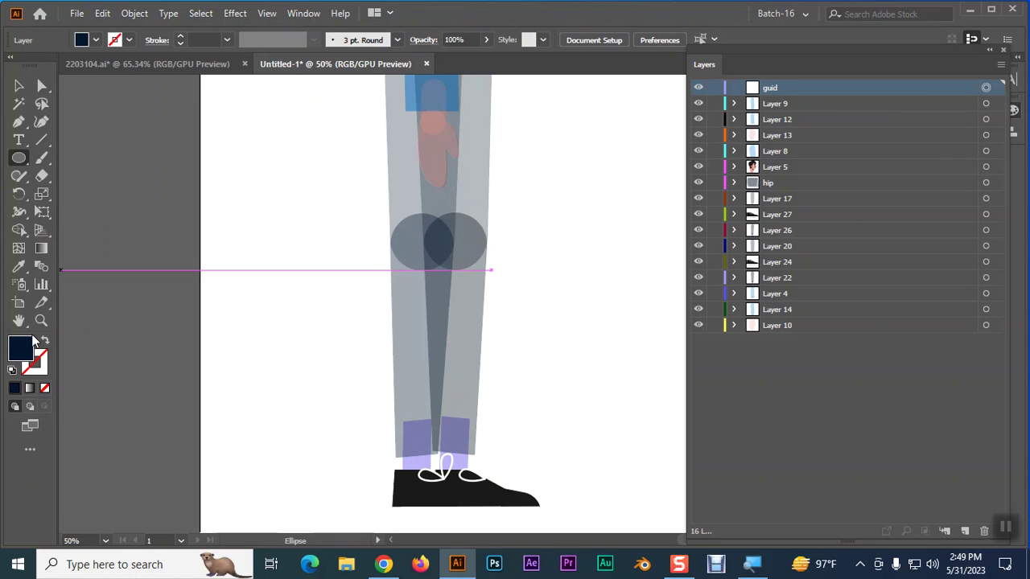
double_click(22, 358)
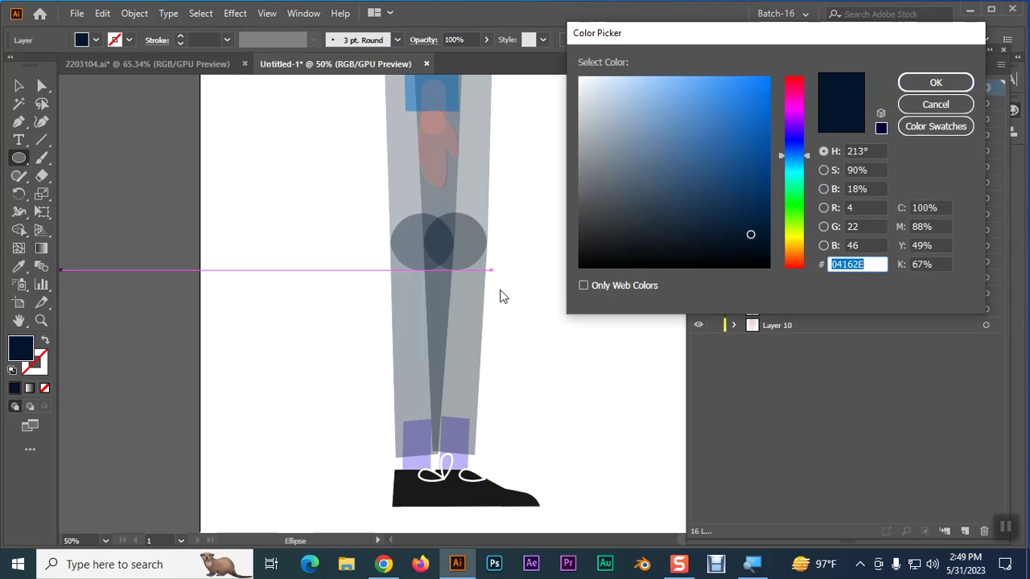
left_click_drag(800, 96, 793, 76)
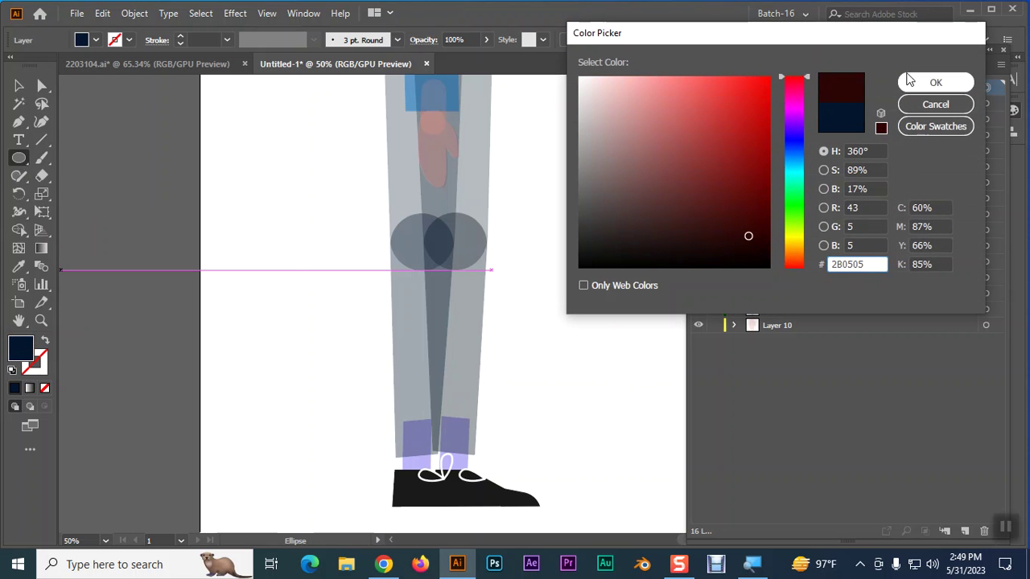
left_click(768, 78)
left_click(933, 82)
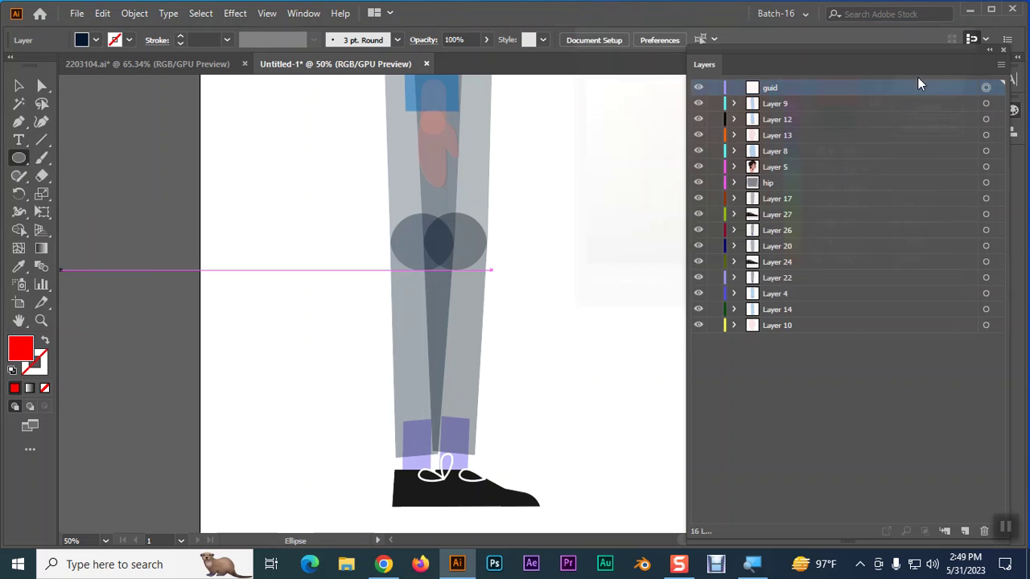
left_click_drag(304, 397, 319, 412)
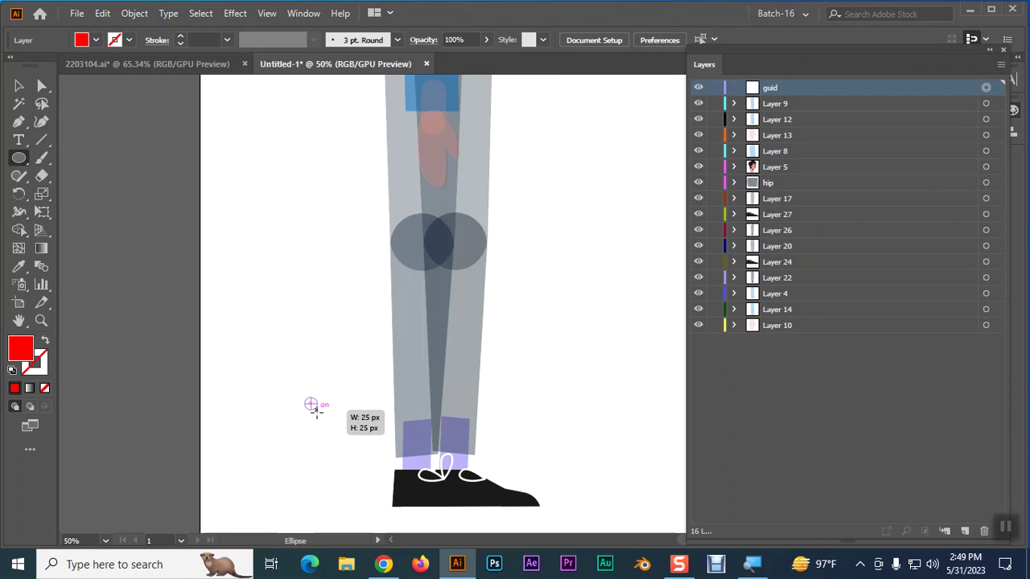
Move the red circle up onto the knee joint.
left_click(19, 85)
left_click(306, 274)
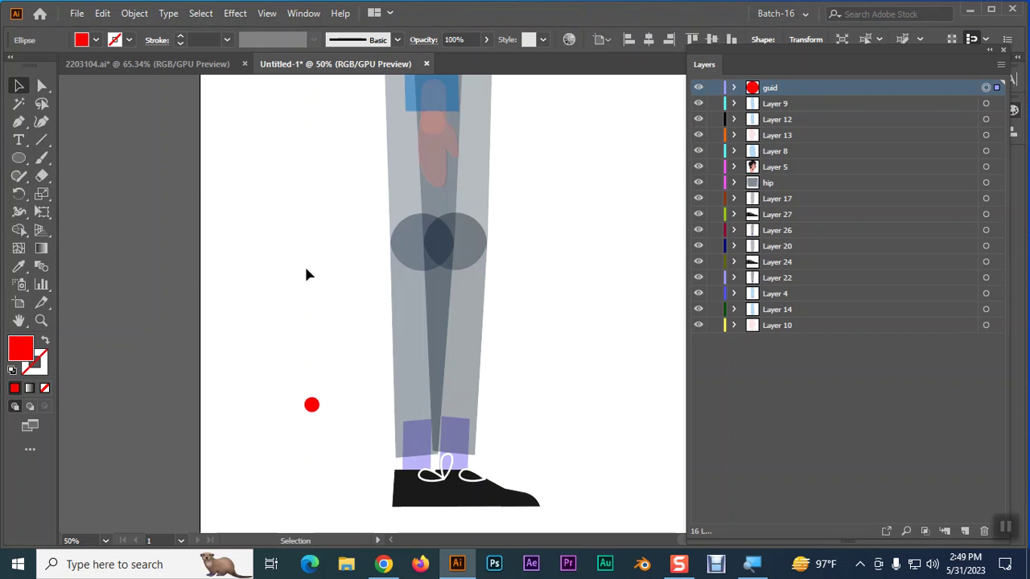
left_click(314, 407)
left_click_drag(314, 409, 424, 250)
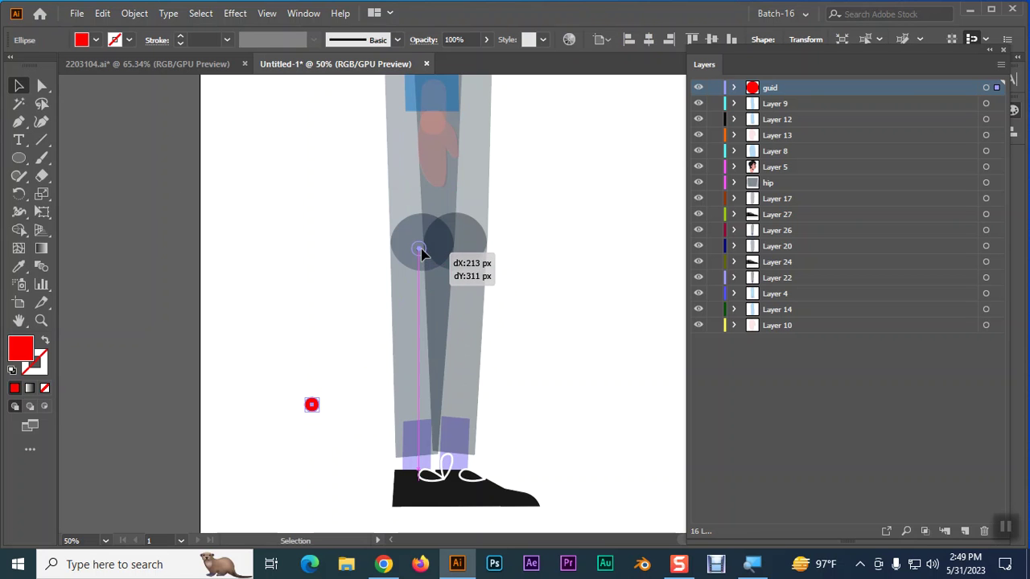
left_click_drag(424, 249, 467, 247)
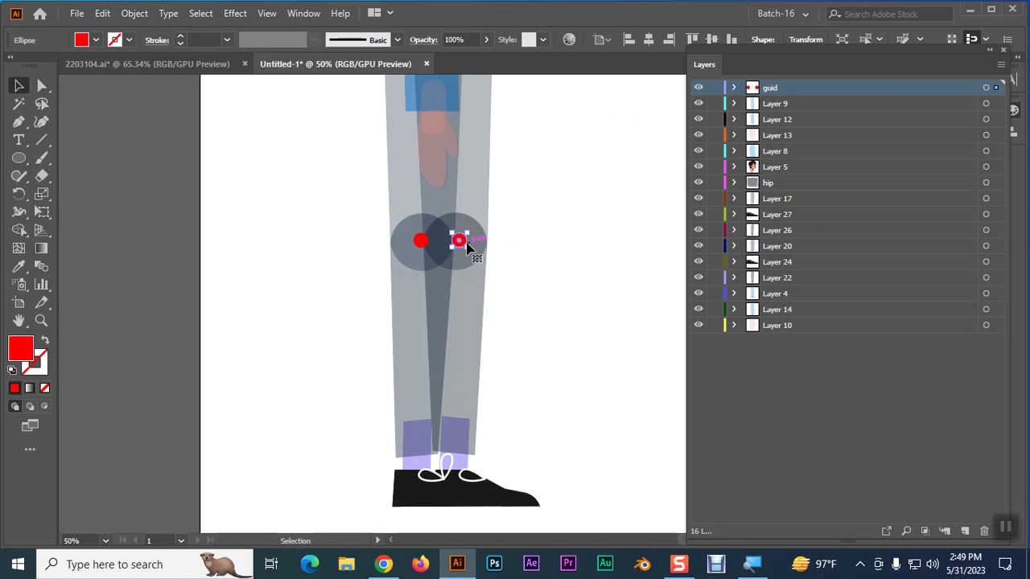
Copy the left knee dot up onto the hand.
left_click(584, 248)
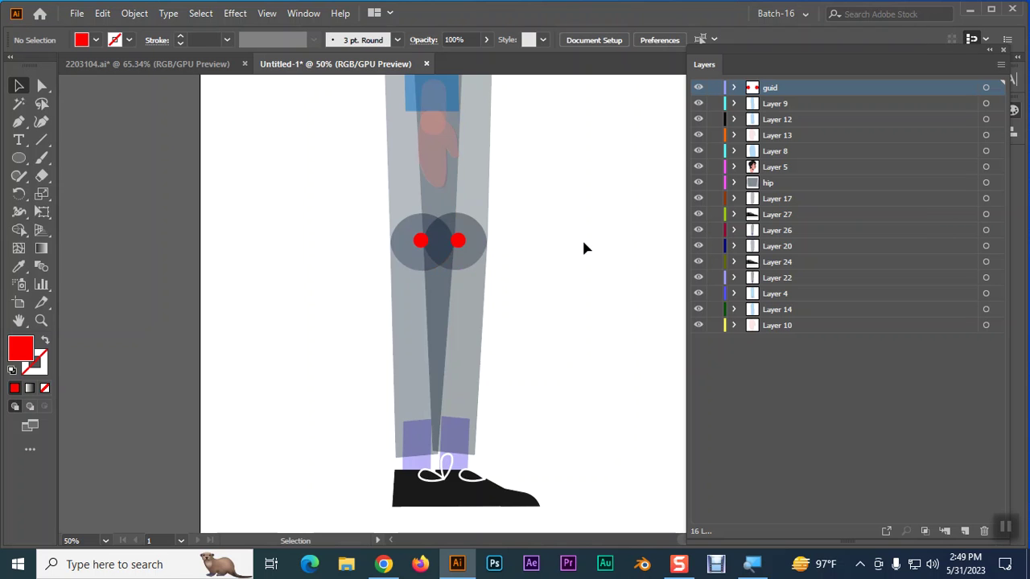
scroll(576, 389, "up", 5)
left_click_drag(435, 452, 449, 340)
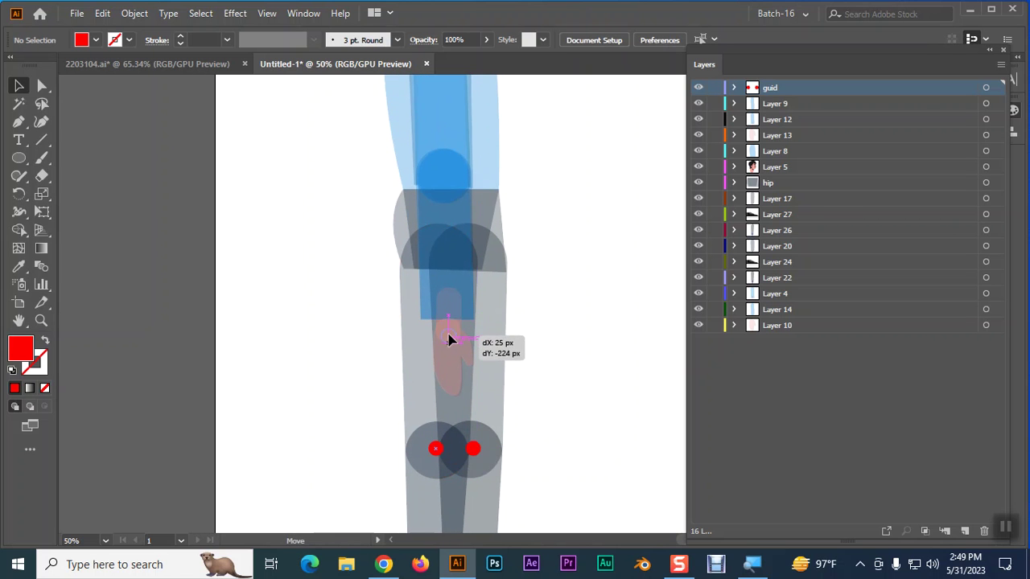
left_click_drag(449, 339, 447, 338)
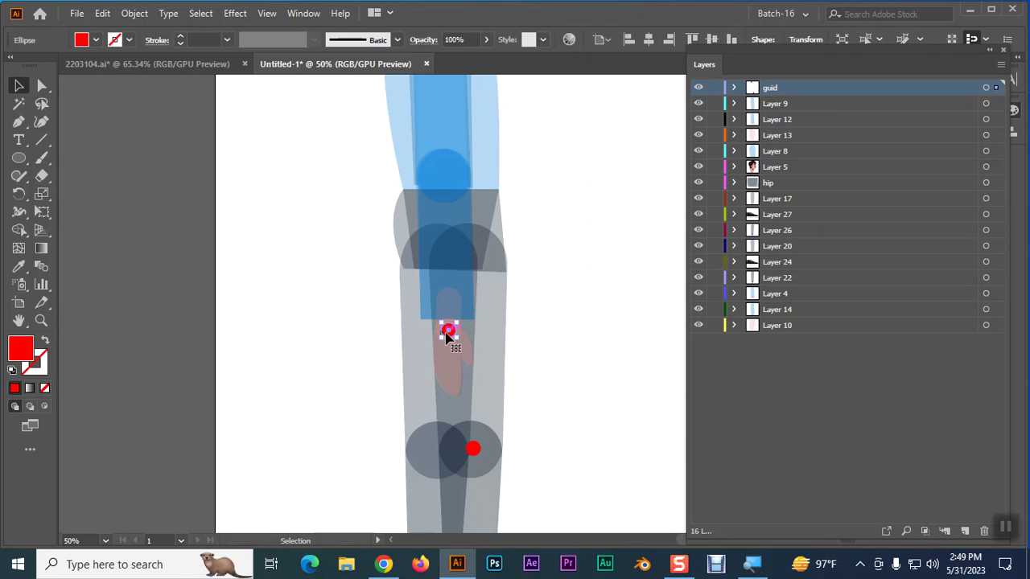
key("ctrl+z")
mouse_move(435, 449)
left_mouse_down()
mouse_move(449, 334)
mouse_move(449, 274)
mouse_move(437, 255)
mouse_move(487, 256)
mouse_move(448, 337)
left_mouse_up()
Replace the right hip dot with a copy of the left hip dot moved straight across.
left_click(437, 254)
left_click(488, 256, "shift")
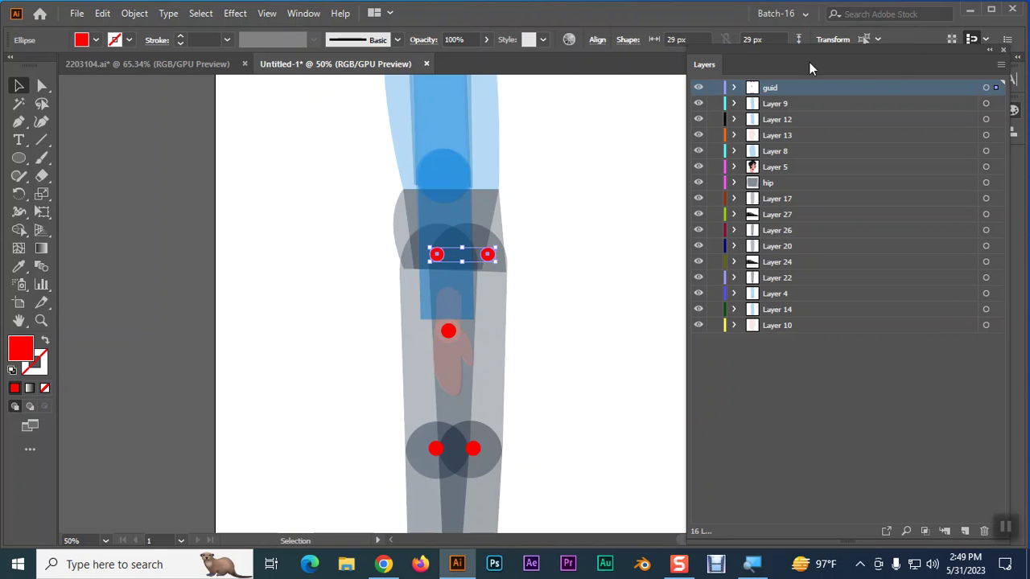
left_click(518, 254)
left_click(487, 256)
key("Delete")
mouse_move(435, 255)
left_mouse_down()
mouse_move(484, 256)
mouse_move(476, 262)
left_mouse_up()
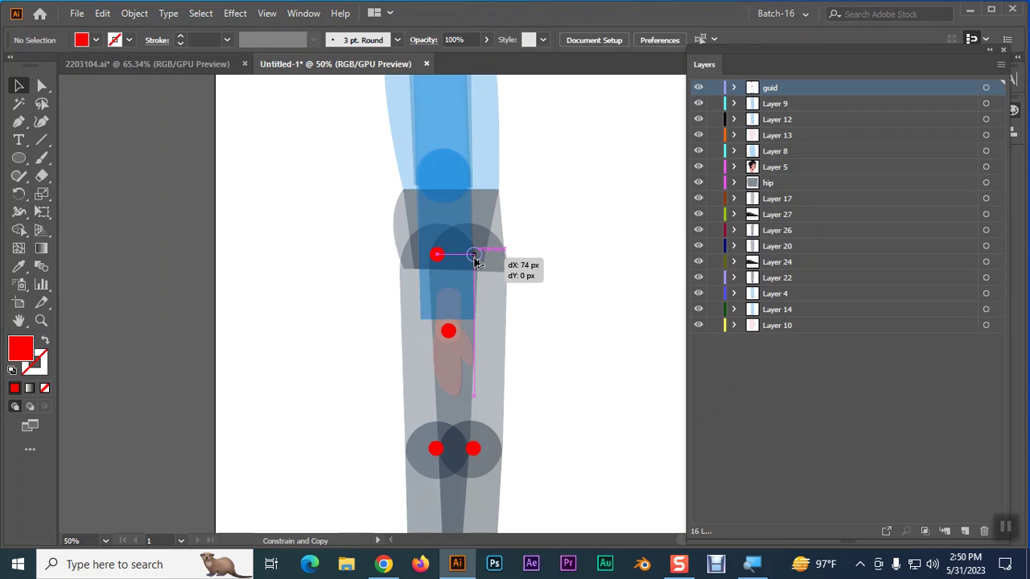
left_click_drag(475, 262, 474, 262)
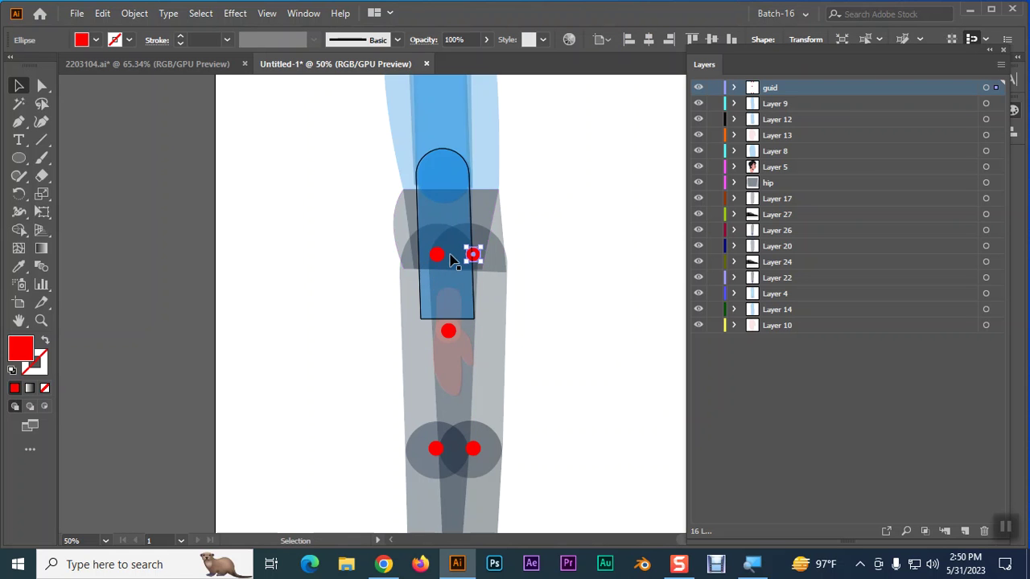
left_click(576, 259)
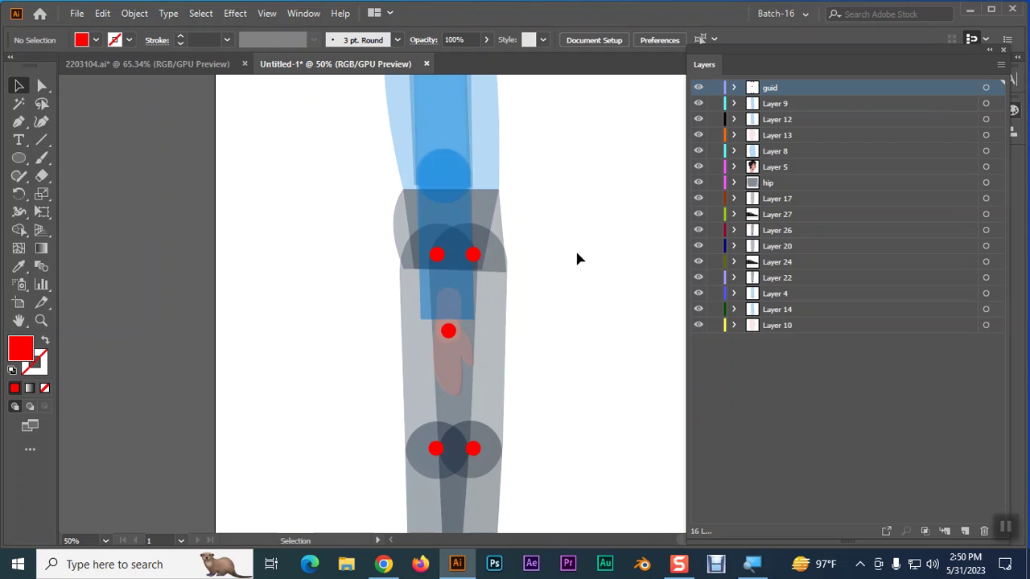
left_click(475, 256)
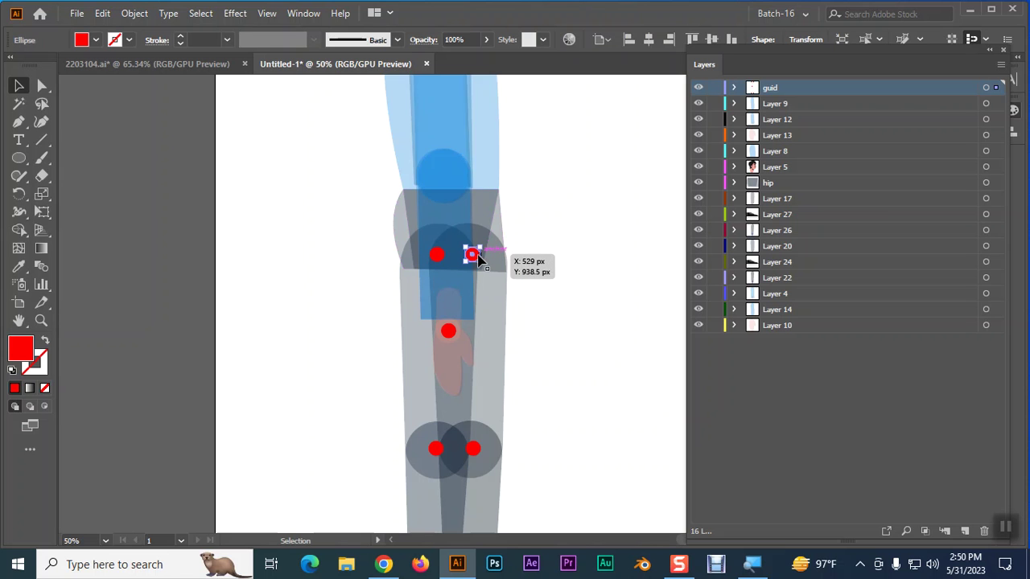
left_click(607, 270)
Copy red dots onto the elbow, the top of the arm at the shoulder, and the neck.
left_click_drag(591, 230, 617, 375)
left_click_drag(475, 420, 481, 348)
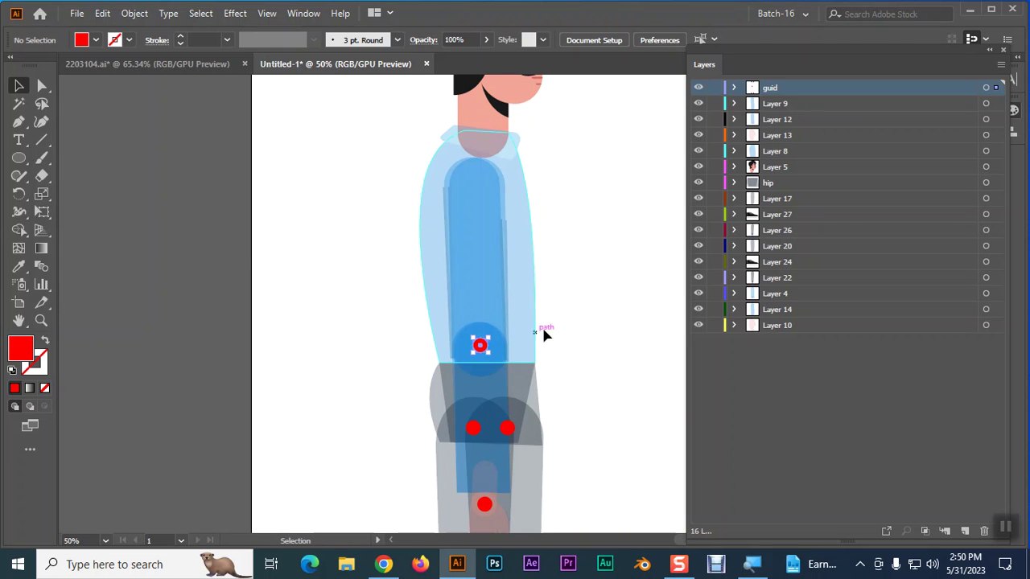
scroll(607, 310, "up", 3)
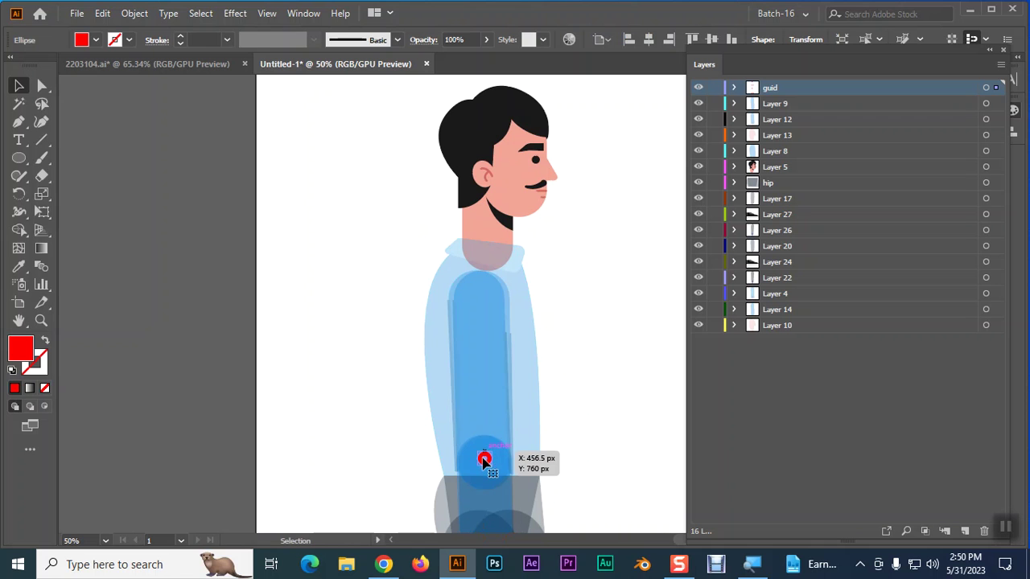
left_click_drag(484, 460, 480, 297)
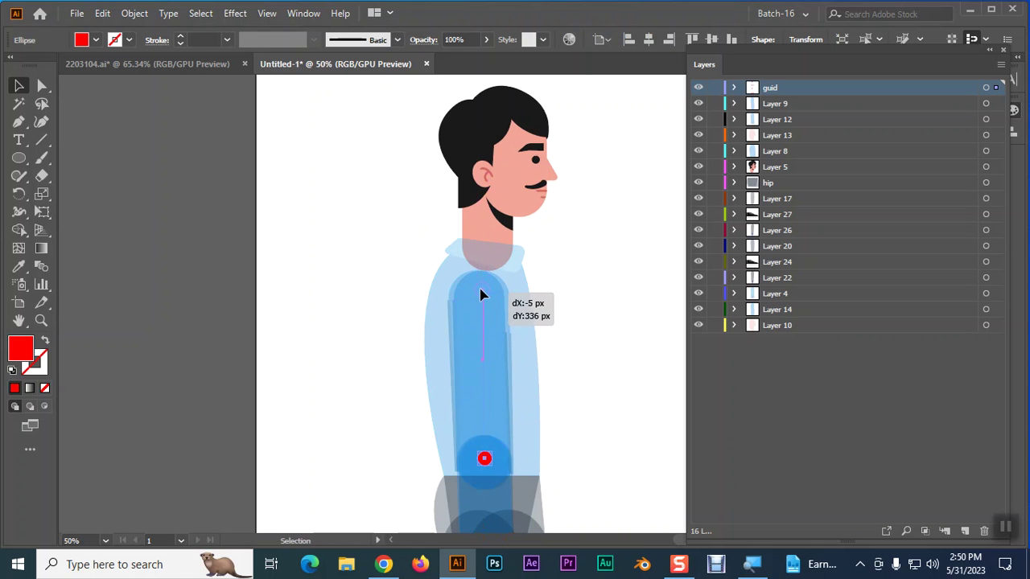
left_click_drag(480, 297, 479, 295)
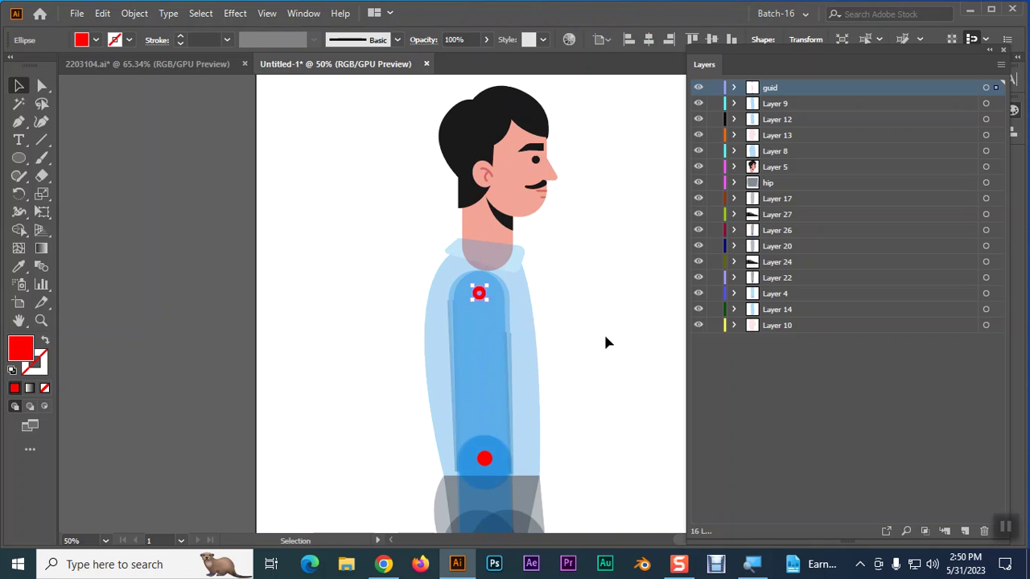
scroll(607, 338, "up", 2)
left_click_drag(480, 384, 488, 345, "alt")
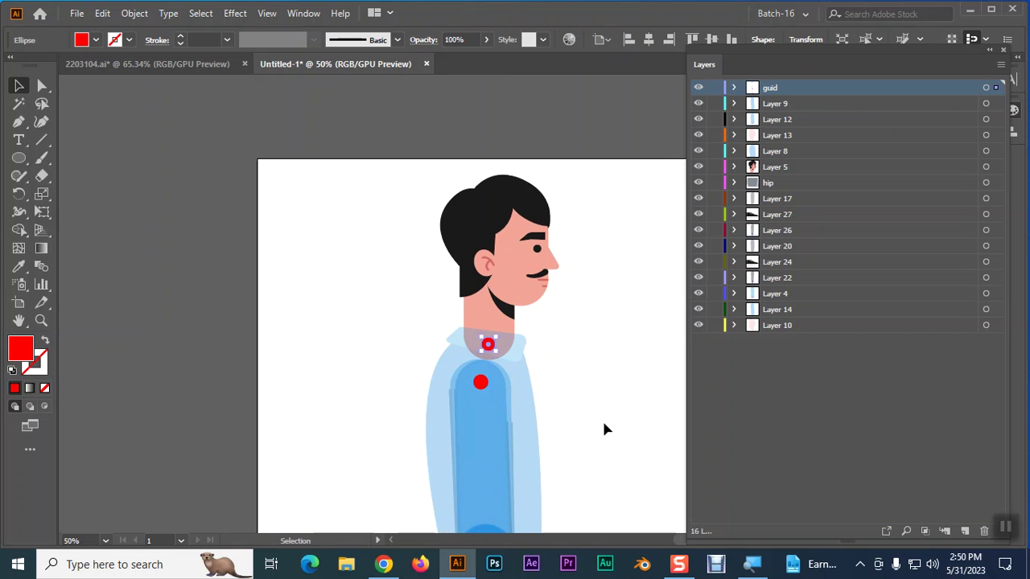
Copy both knee dots down onto two points on the shoe.
scroll(605, 429, "down", 5)
scroll(582, 322, "down", 5)
scroll(569, 207, "down", 4)
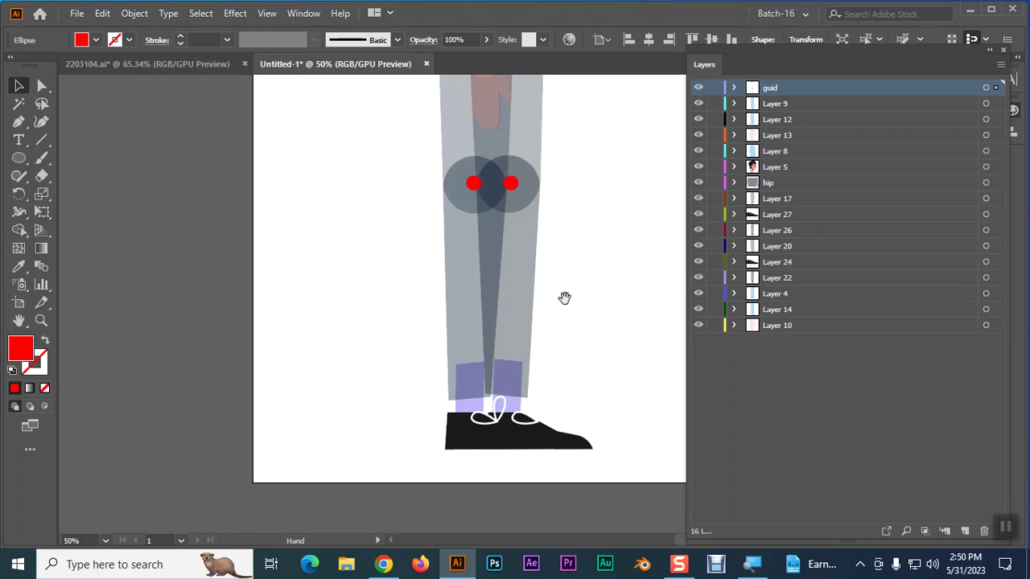
mouse_move(473, 185)
left_mouse_down("alt")
mouse_move(472, 433)
mouse_move(467, 423)
left_mouse_up("alt")
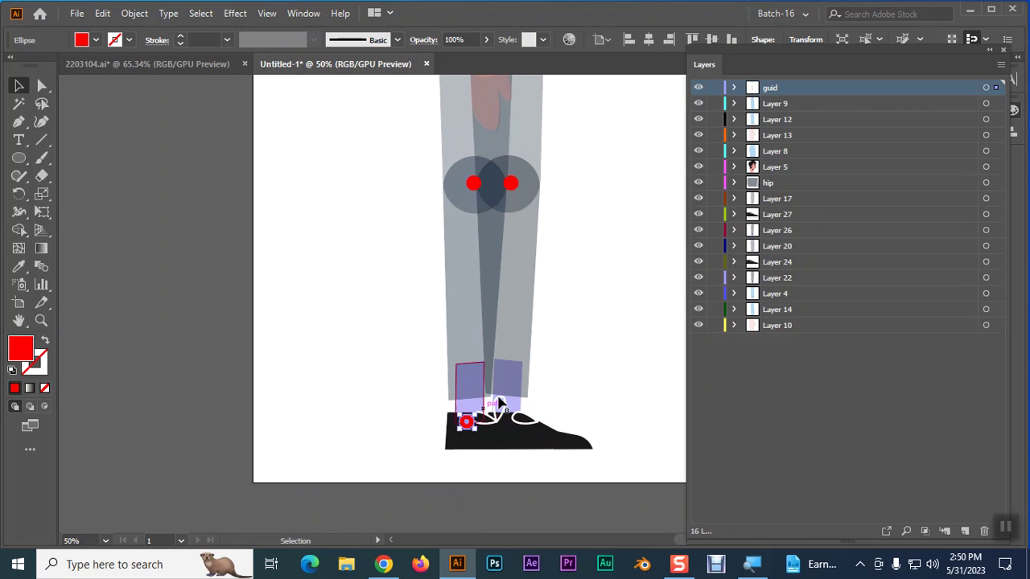
mouse_move(514, 184)
left_mouse_down("alt")
mouse_move(536, 412)
mouse_move(511, 427)
left_mouse_up("alt")
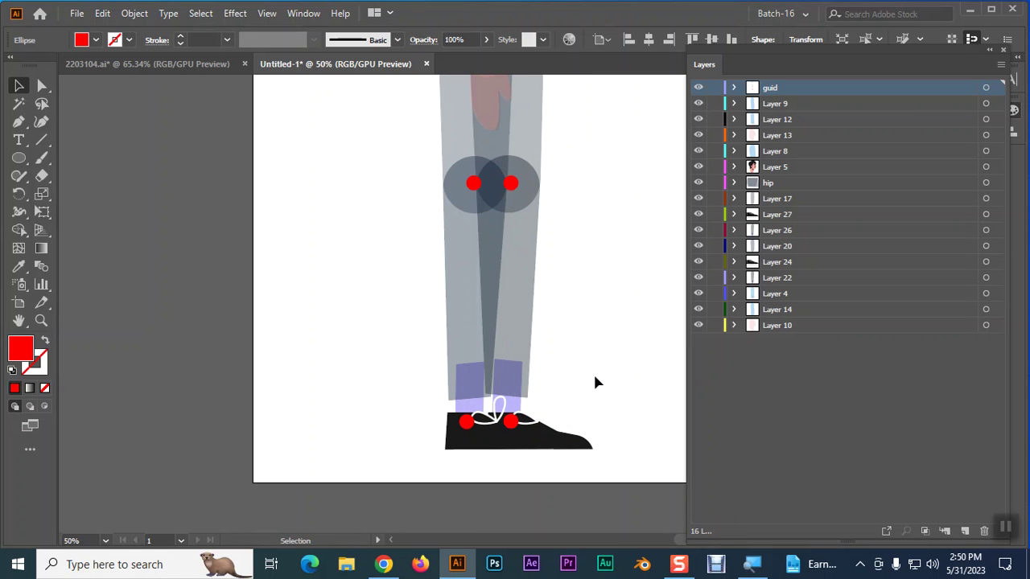
left_click(593, 372)
left_click(512, 426)
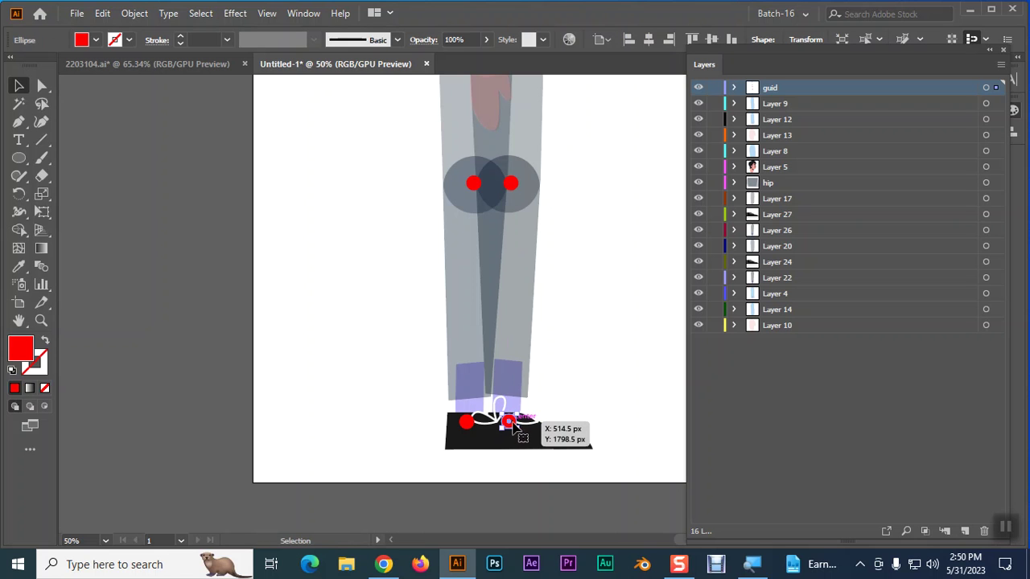
left_click_drag(519, 422, 519, 422)
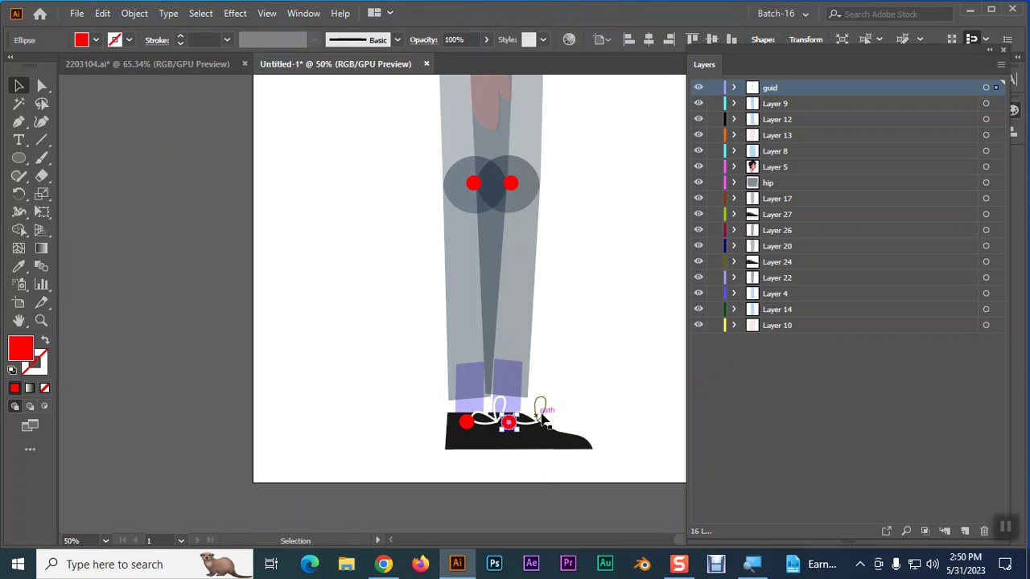
left_click(575, 378)
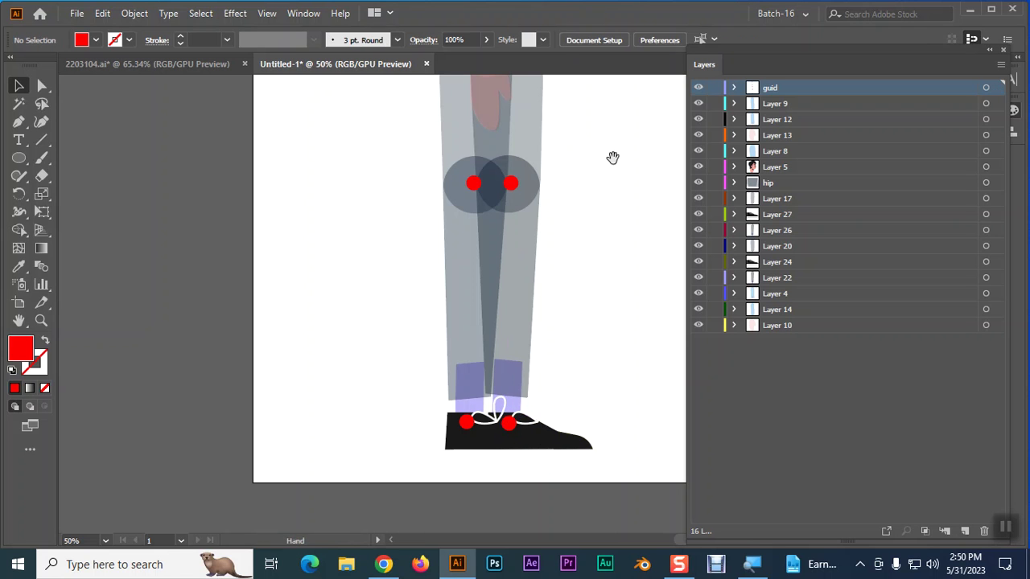
scroll(615, 169, "up", 5)
left_click_drag(603, 249, 593, 372)
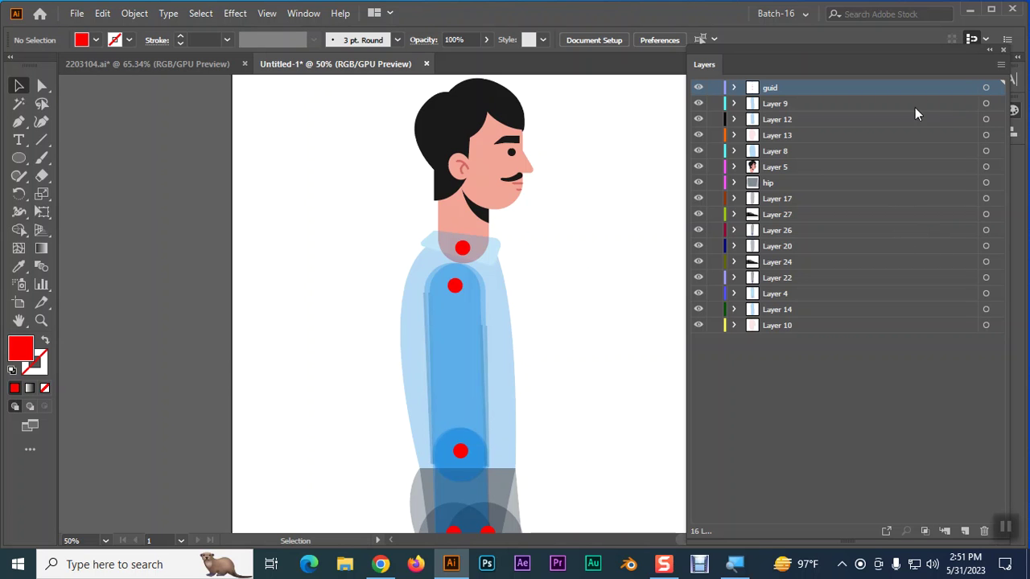
Undock the Layers panel into a floating panel over the artwork.
left_click(70, 13)
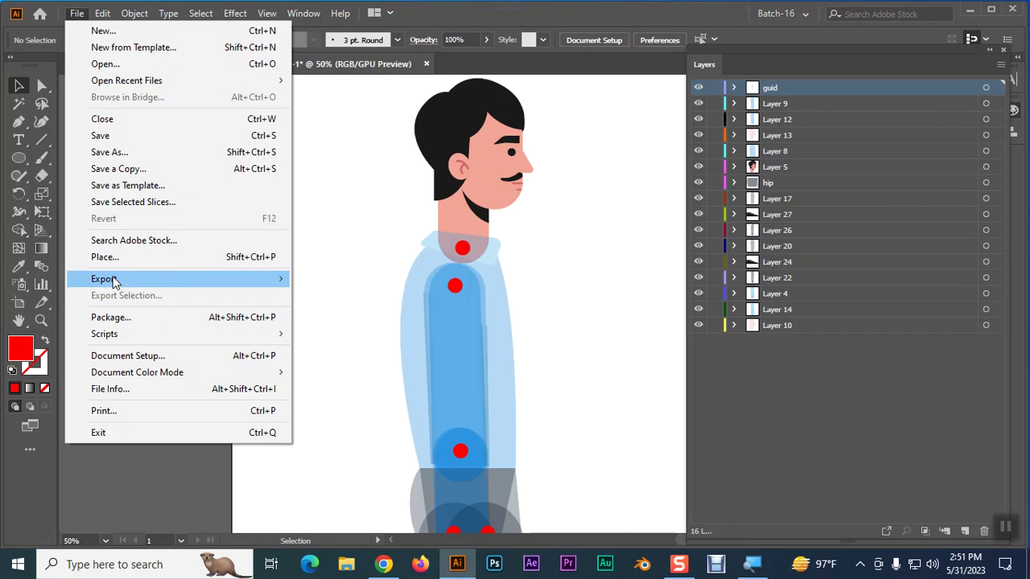
left_click(901, 425)
left_click_drag(980, 437, 843, 98)
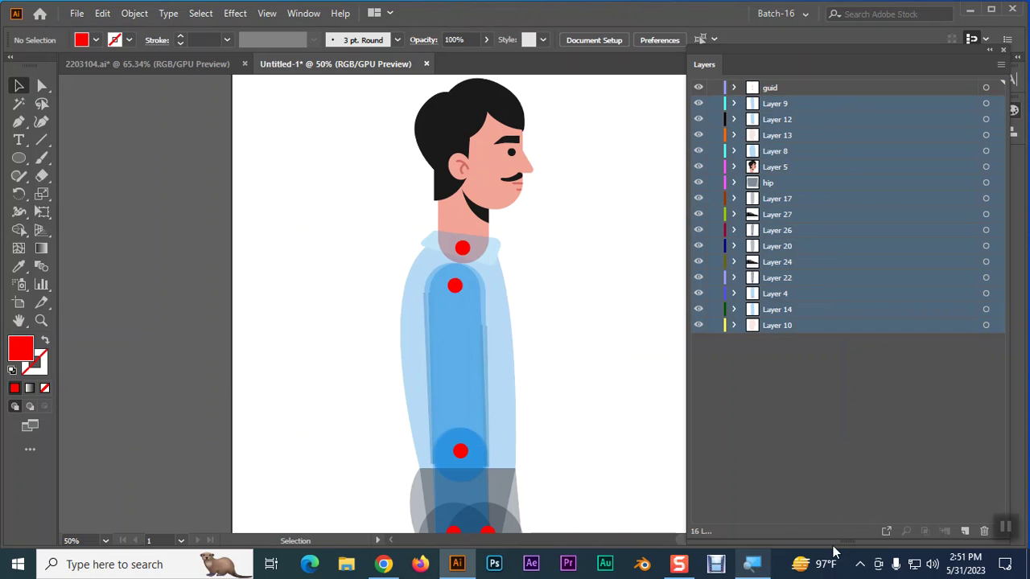
left_click_drag(875, 62, 685, 52)
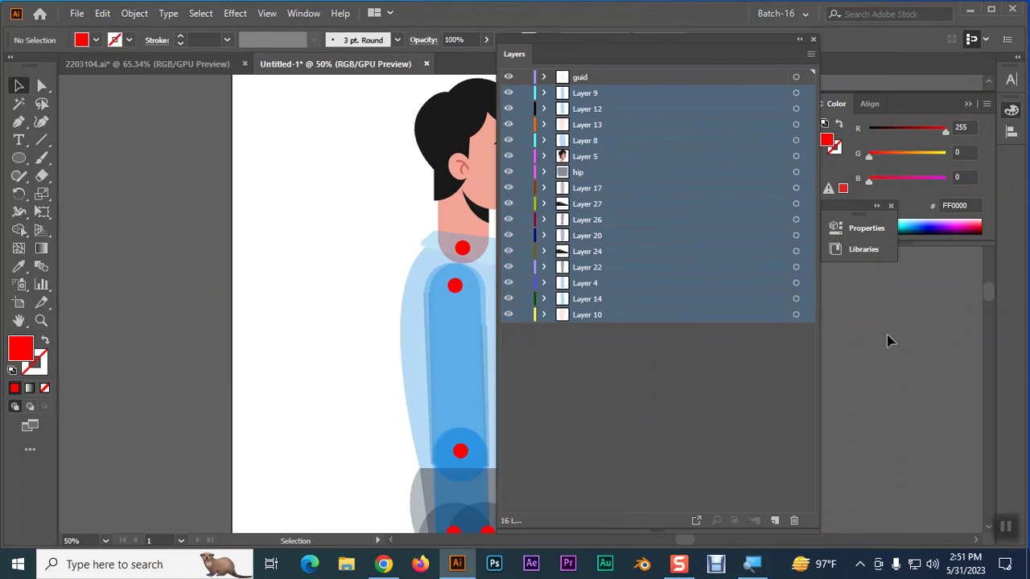
Select the artwork on Layers 10, 9 and 14 via their target circles, then deselect.
left_click(865, 230)
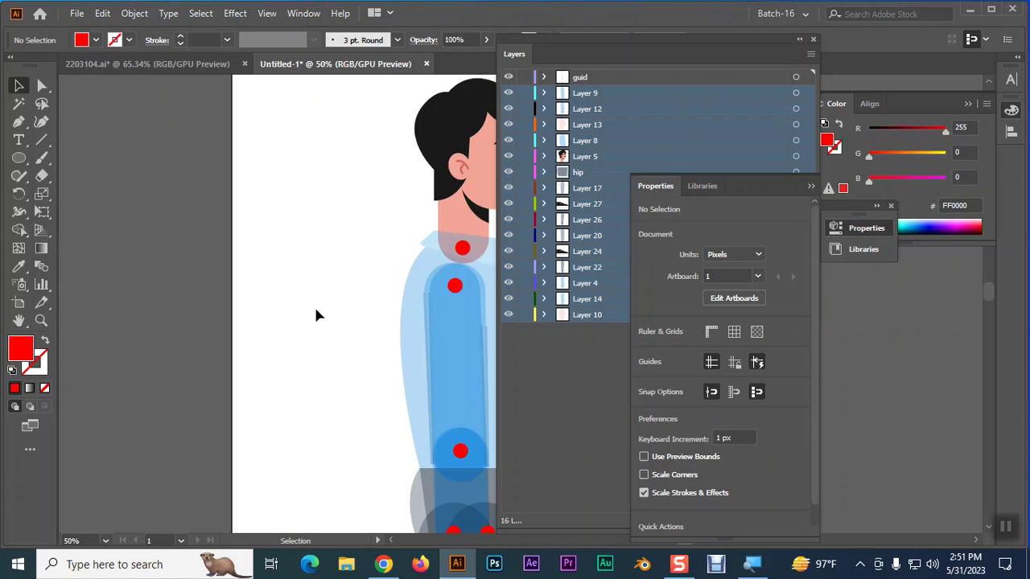
left_click(536, 368)
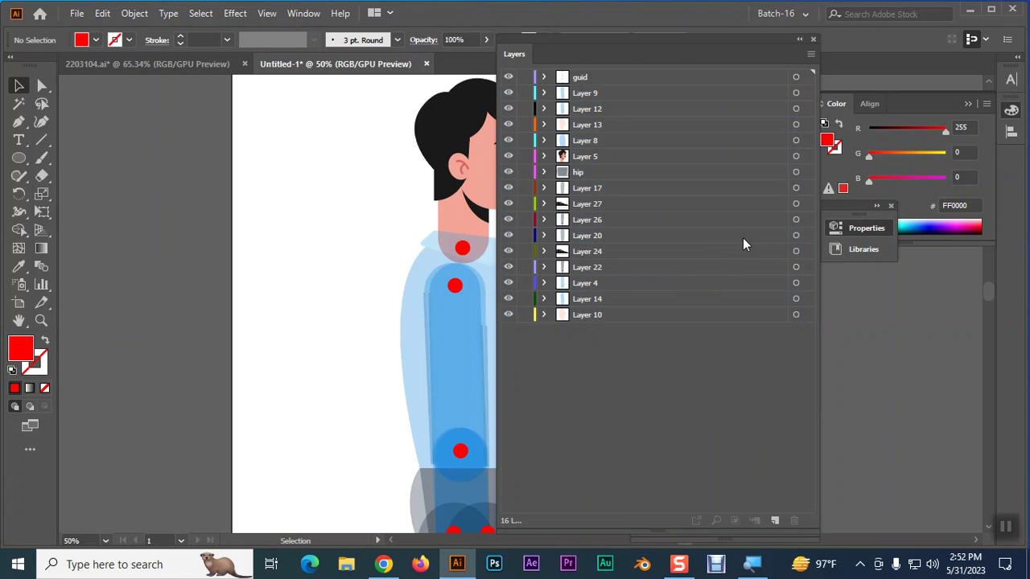
left_click(796, 315)
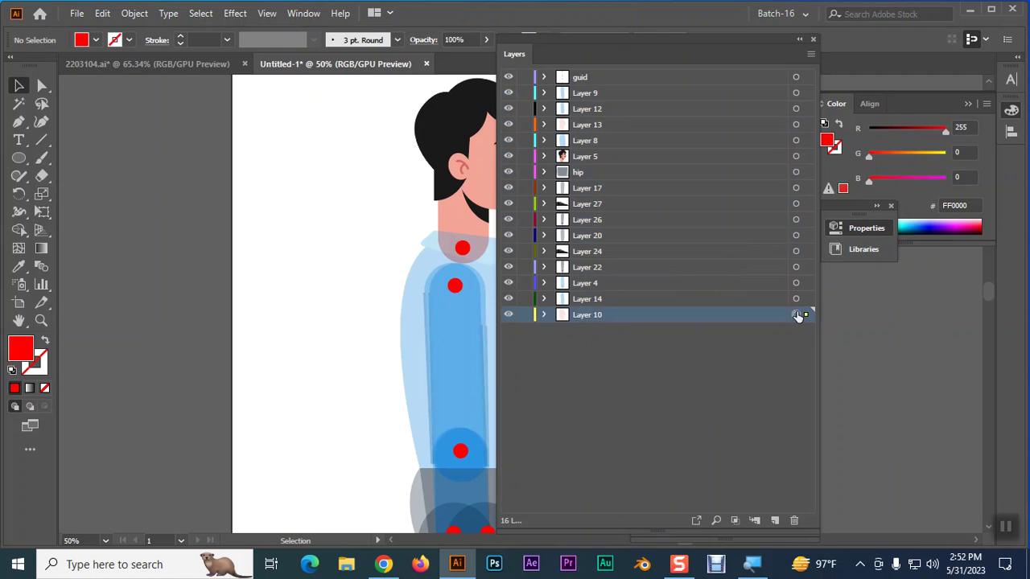
left_click(794, 93, "shift")
left_click(796, 299, "shift")
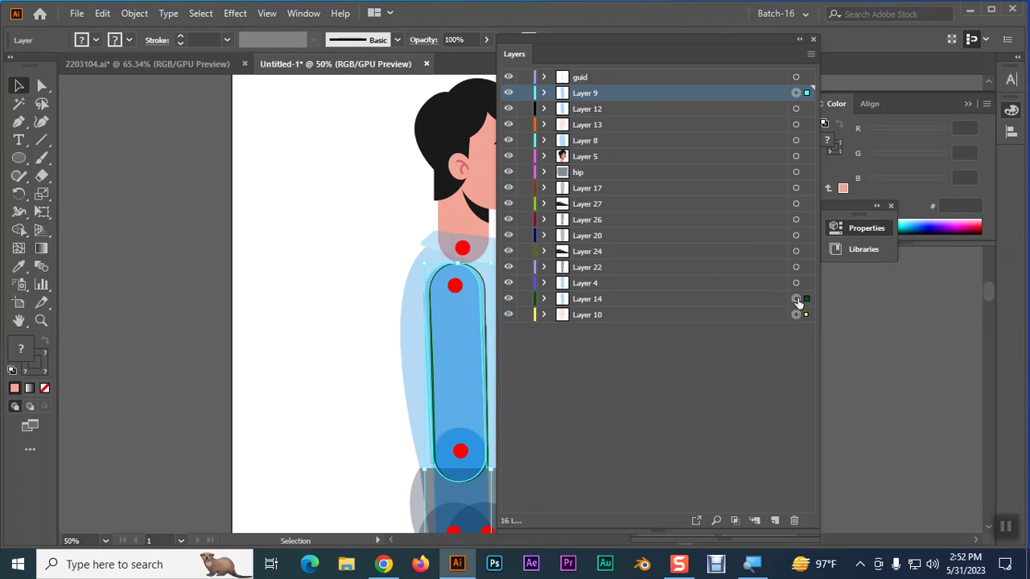
left_click(337, 296)
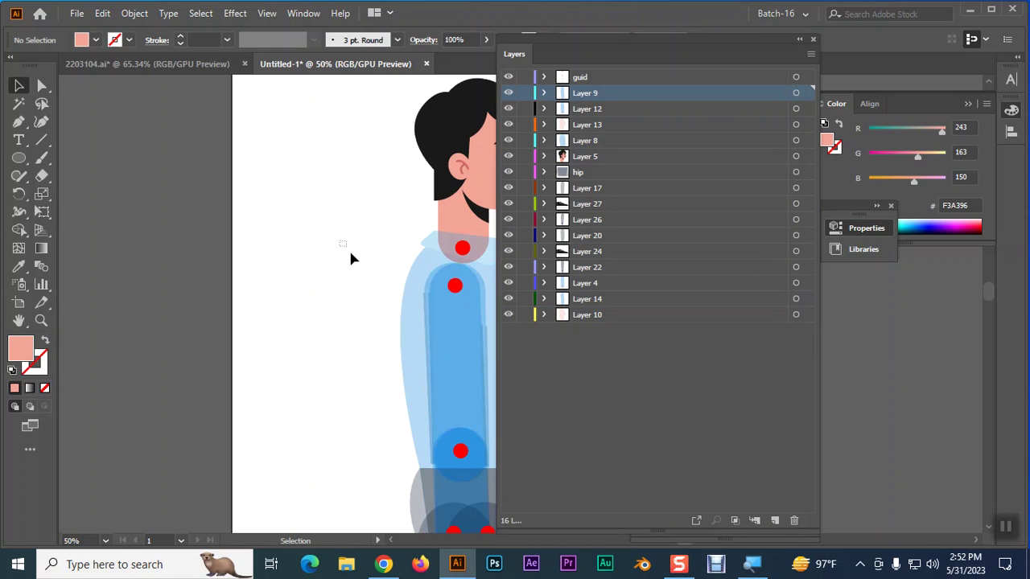
Try selecting the arm and leg shapes, including the Layer 26 leg path.
left_click_drag(351, 256, 462, 527)
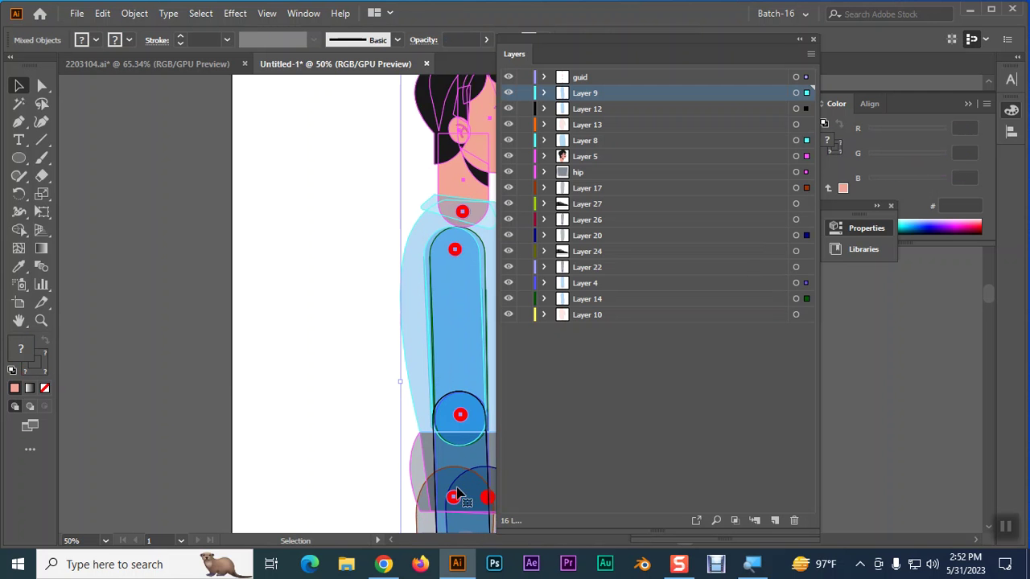
left_click_drag(375, 427, 241, 227)
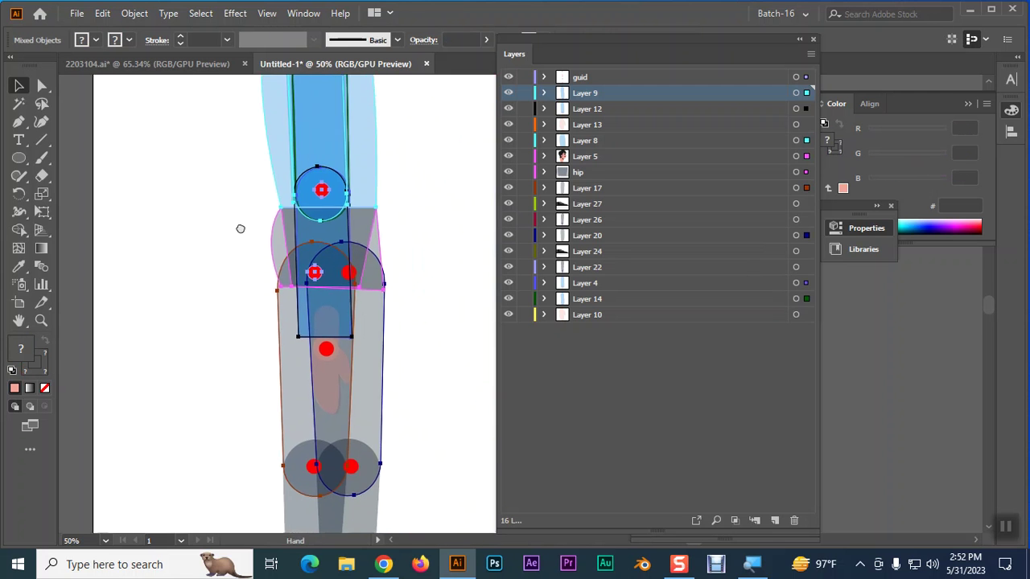
left_click(247, 358)
scroll(422, 491, "down", 5)
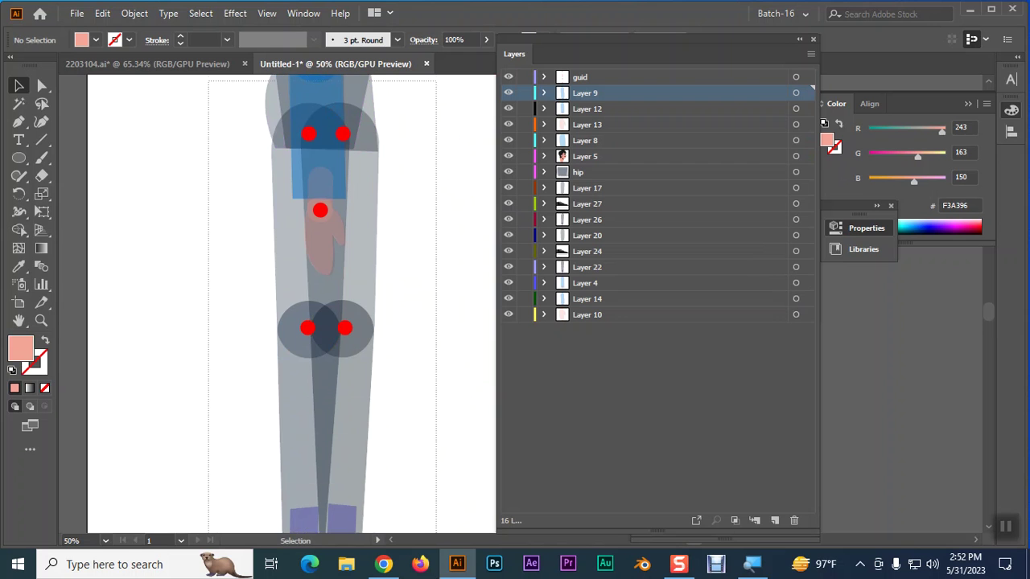
scroll(423, 442, "down", 1)
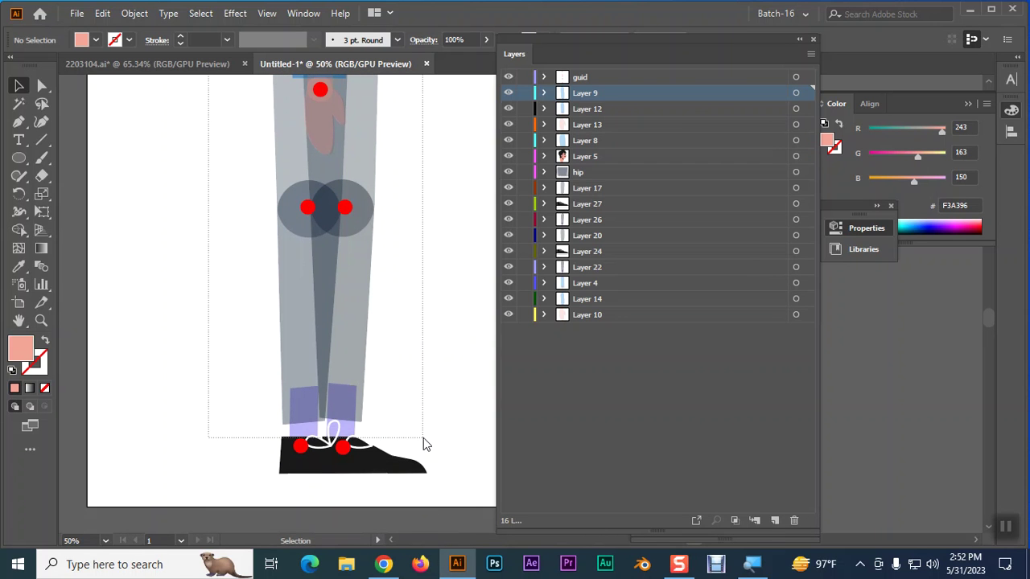
key("ctrl+a")
key("v")
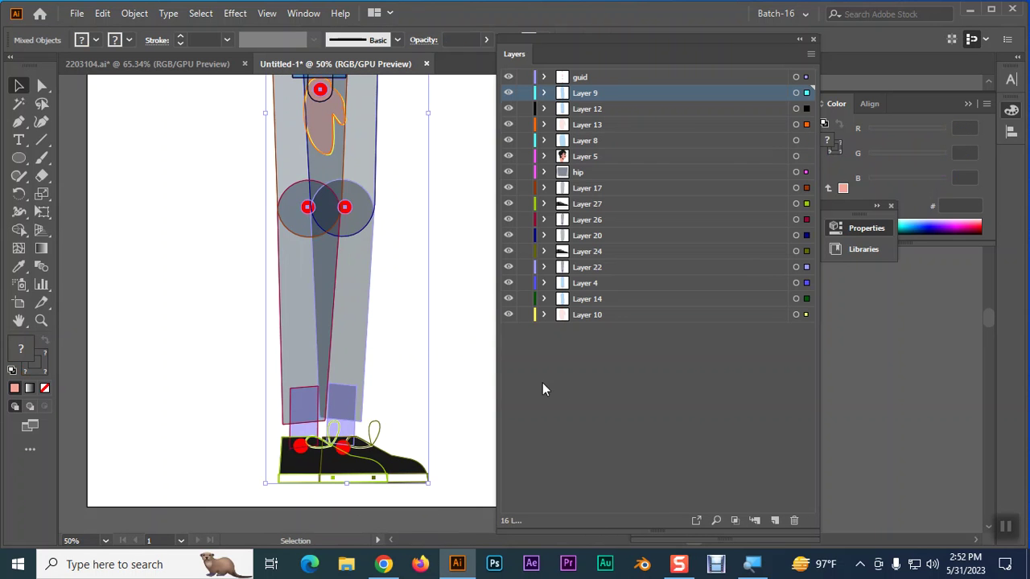
left_click(572, 384)
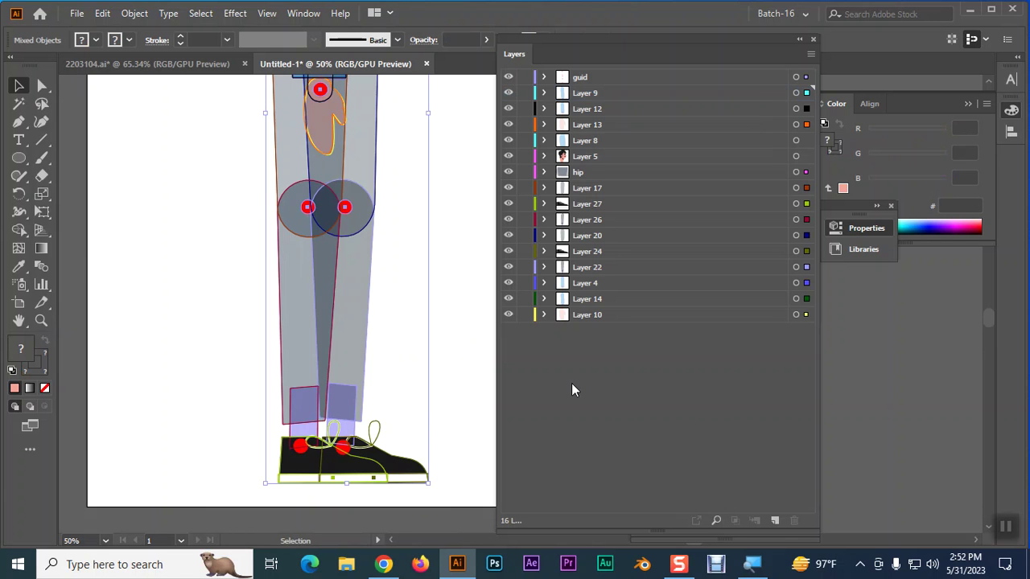
left_click(422, 400)
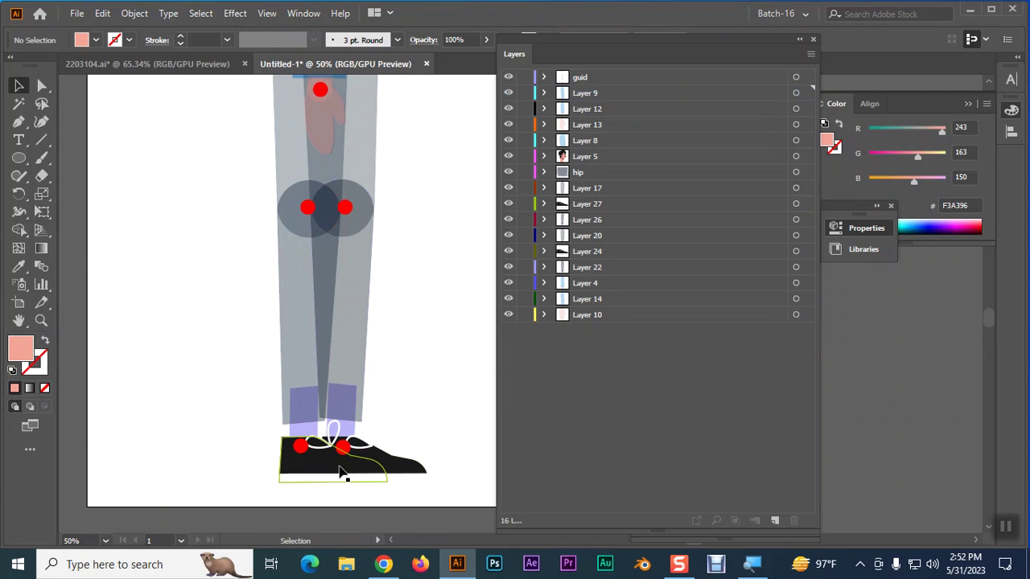
mouse_move(226, 381)
left_mouse_down()
mouse_move(362, 412)
mouse_move(406, 394)
left_mouse_up()
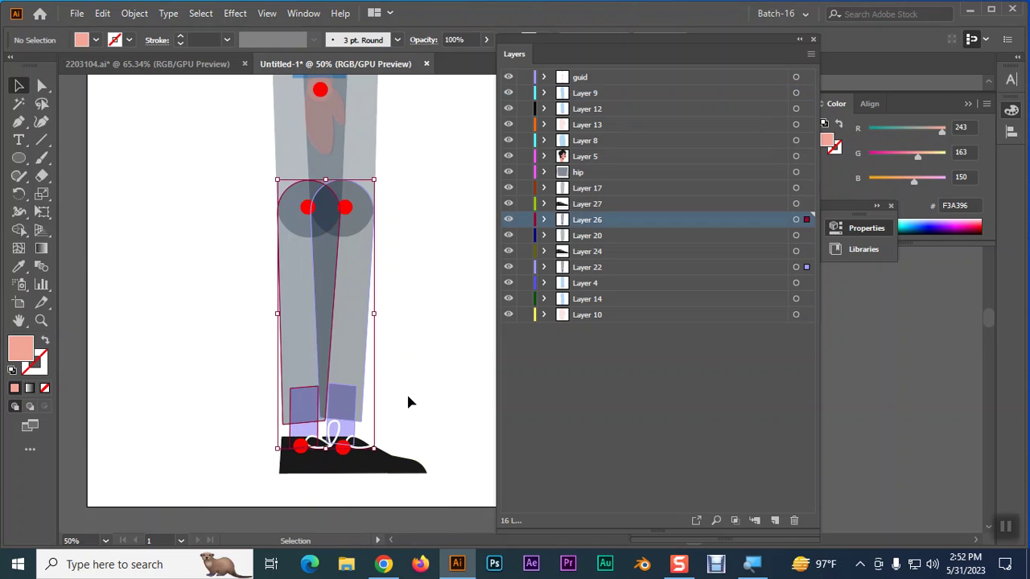
left_click_drag(423, 320, 425, 467)
mouse_move(196, 260)
left_mouse_down()
mouse_move(180, 294)
mouse_move(400, 372)
left_mouse_up()
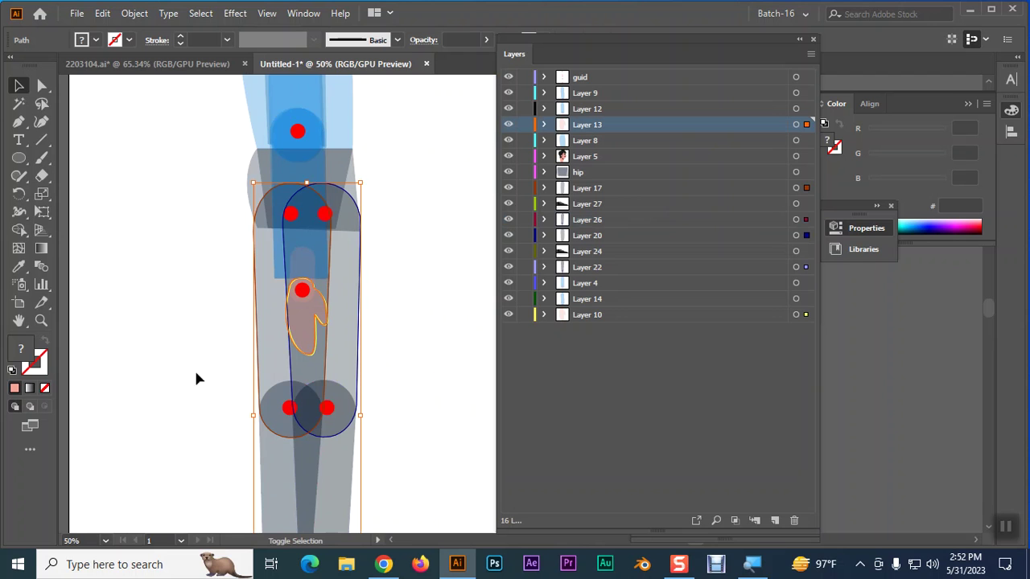
scroll(185, 357, "up", 5)
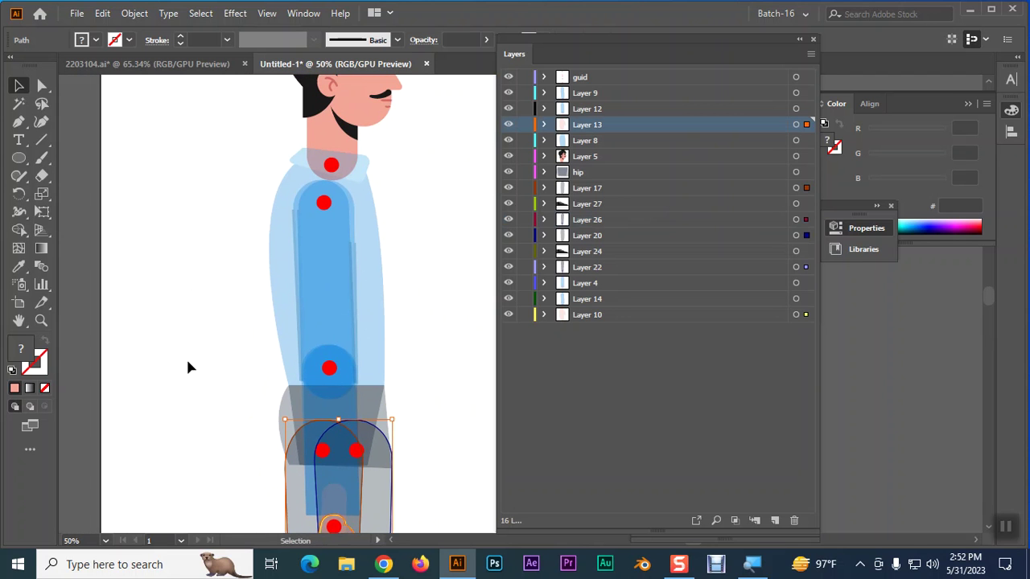
Set the overlapping arm and torso shapes to 100% opacity.
left_click_drag(198, 227, 431, 438)
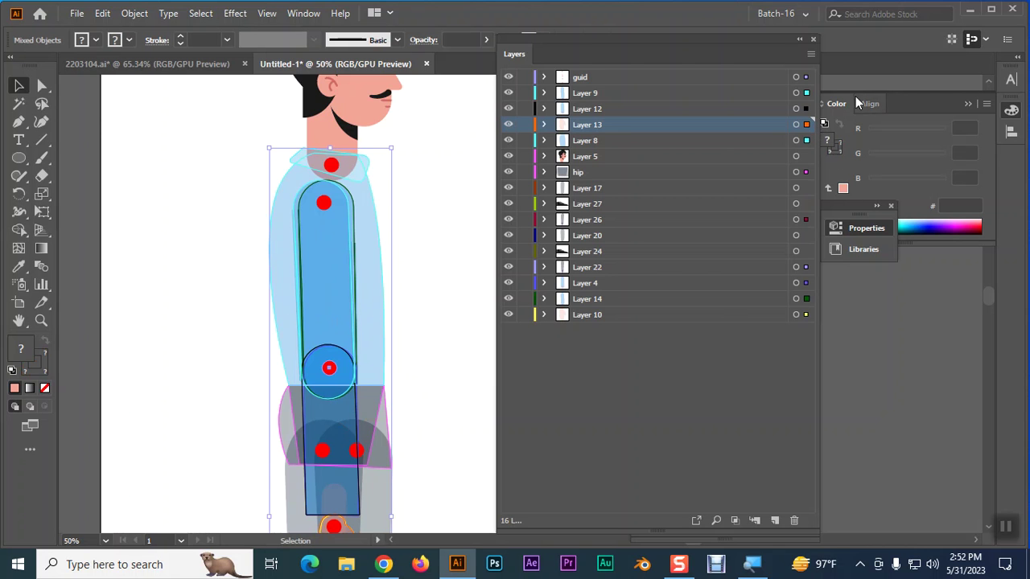
left_click(853, 227)
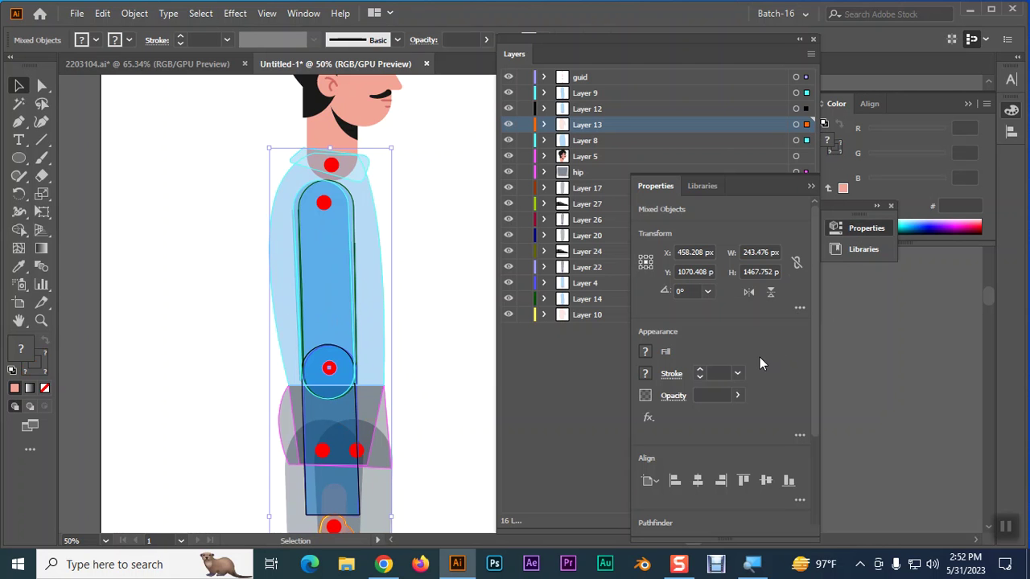
left_click(737, 395)
left_click_drag(696, 416, 792, 417)
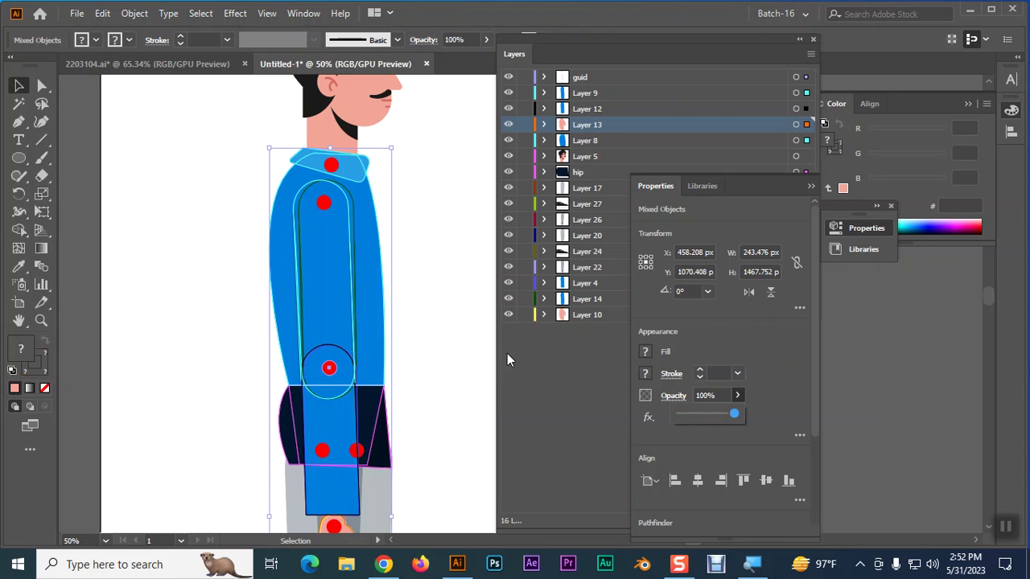
left_click(453, 317)
Set the leg paths to 100% opacity.
left_click_drag(452, 366, 430, 202)
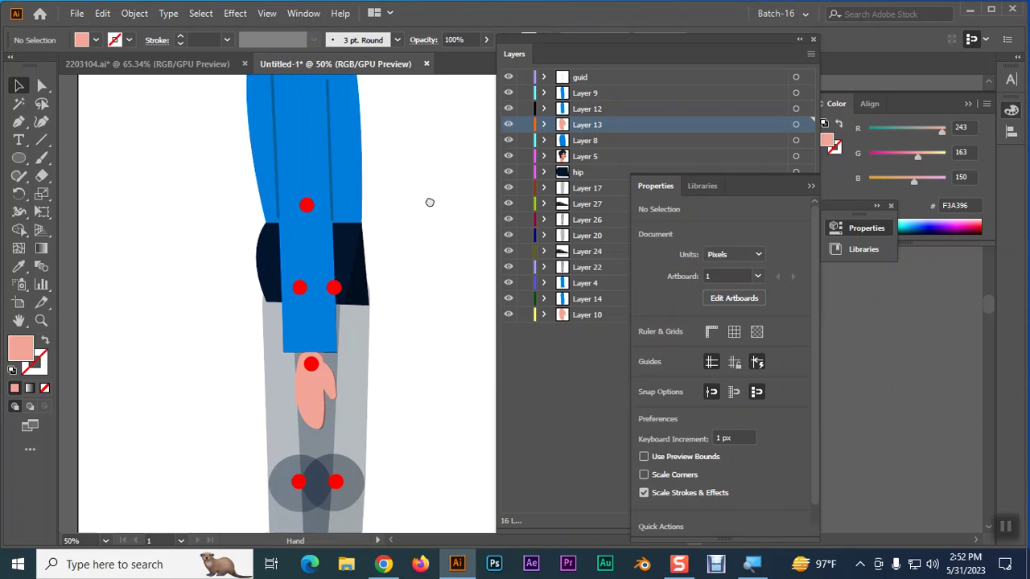
left_click_drag(235, 332, 444, 452)
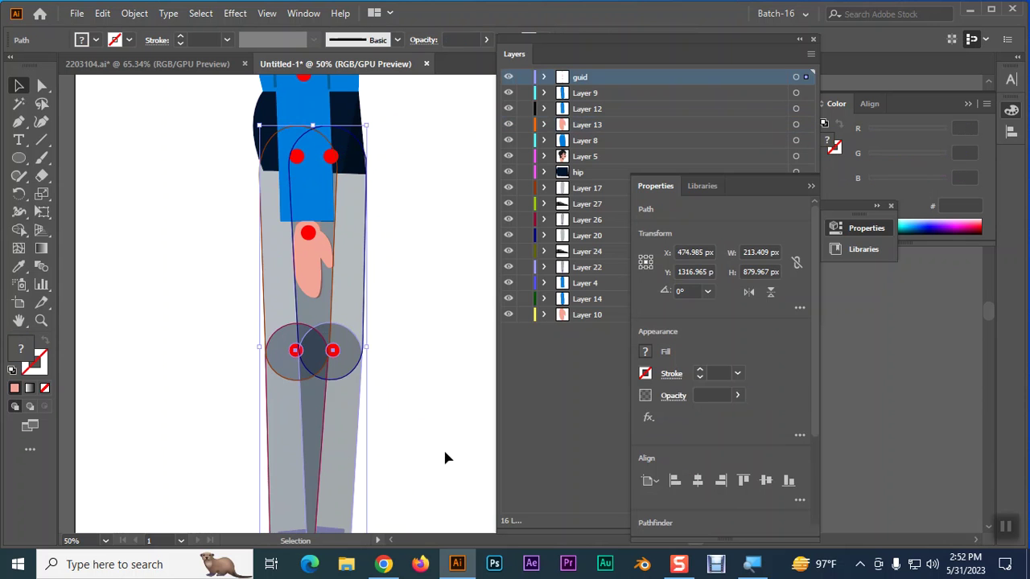
left_click(737, 395)
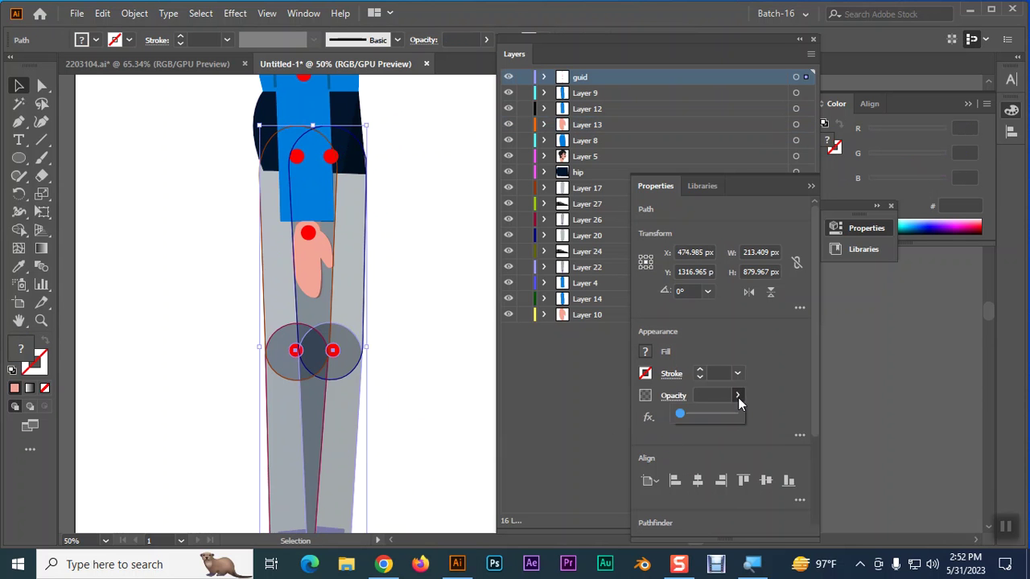
left_click_drag(728, 421, 740, 416)
left_click_drag(401, 396, 398, 319)
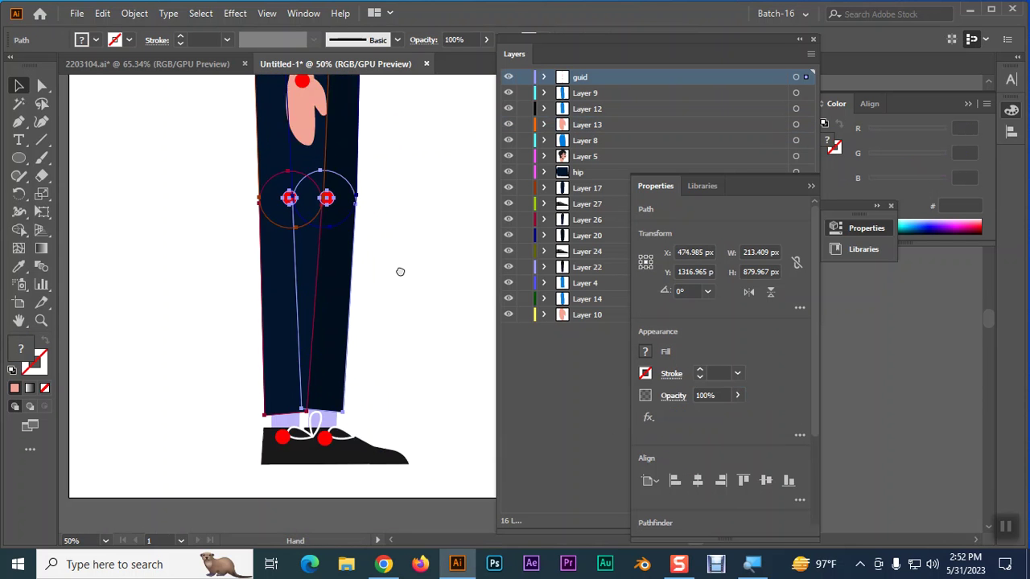
scroll(398, 305, "up", 2)
scroll(406, 282, "up", 5)
left_click(424, 251)
scroll(418, 306, "up", 4)
scroll(408, 297, "down", 1)
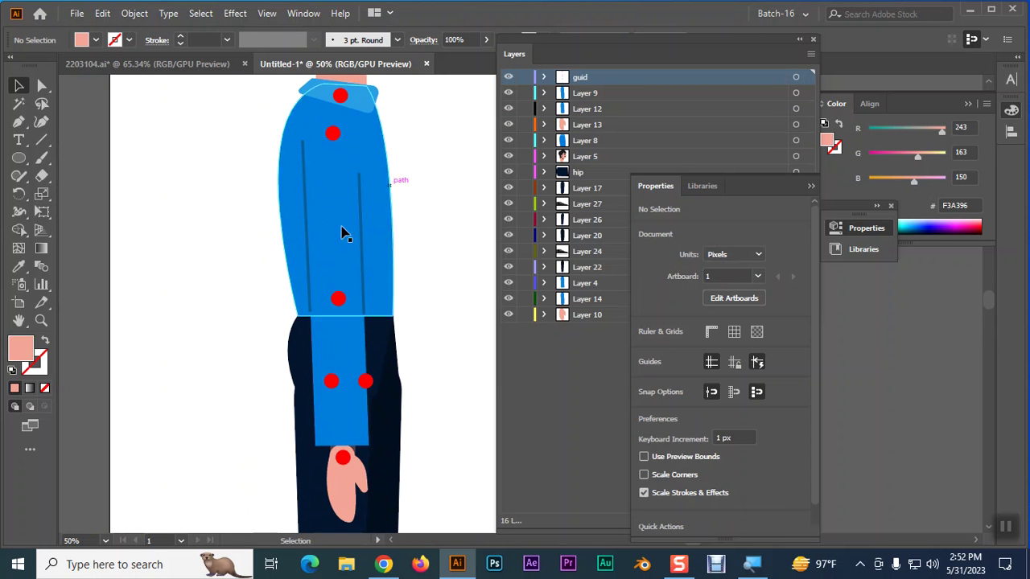
Pull the hip shape's left edge outward into a rounded bulge with the Curvature Tool.
left_click(303, 351)
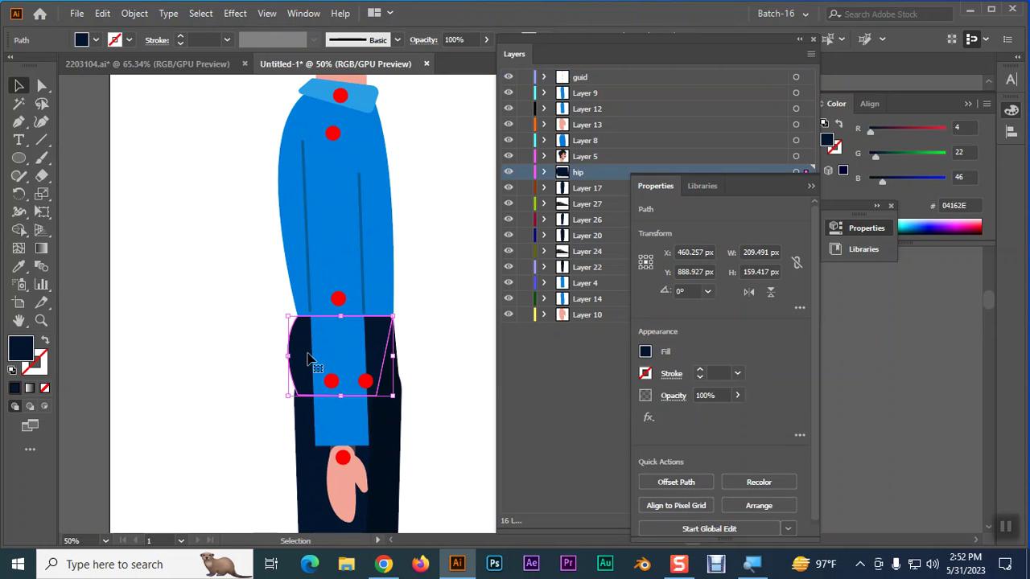
key("ctrl+h")
left_click(42, 86)
left_click(295, 362)
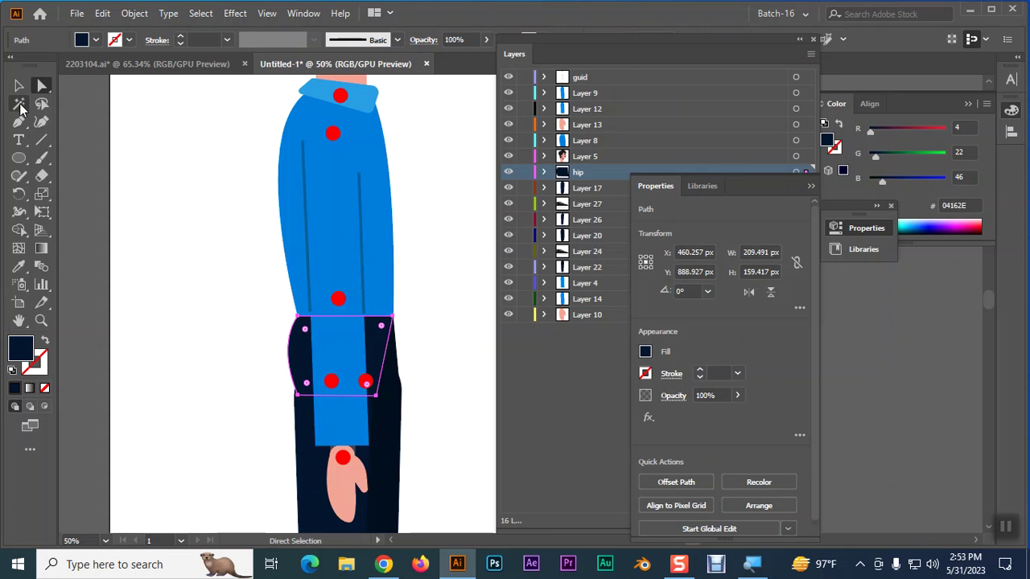
left_click(41, 121)
left_click_drag(290, 336, 280, 382)
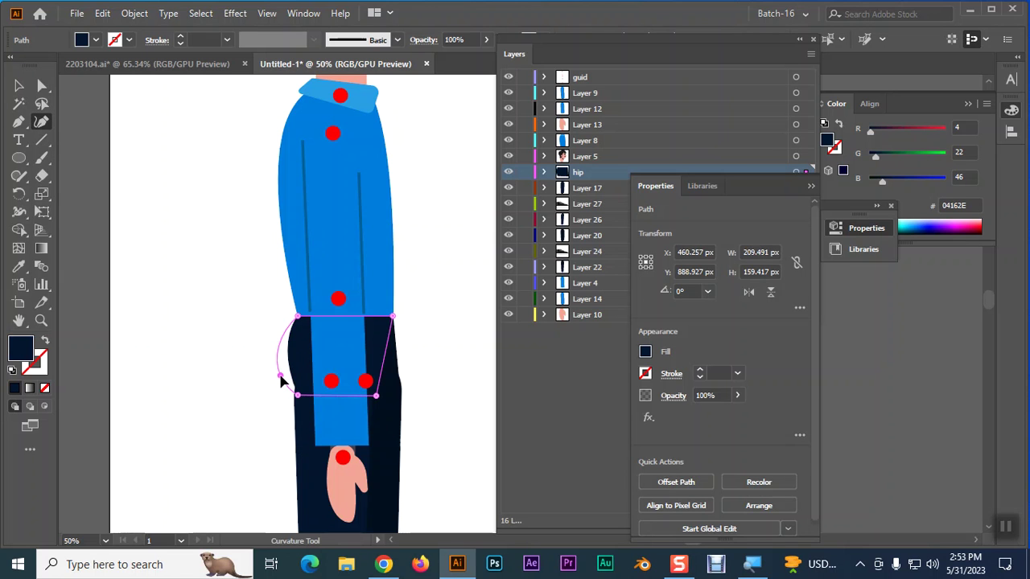
left_click_drag(279, 385, 279, 370)
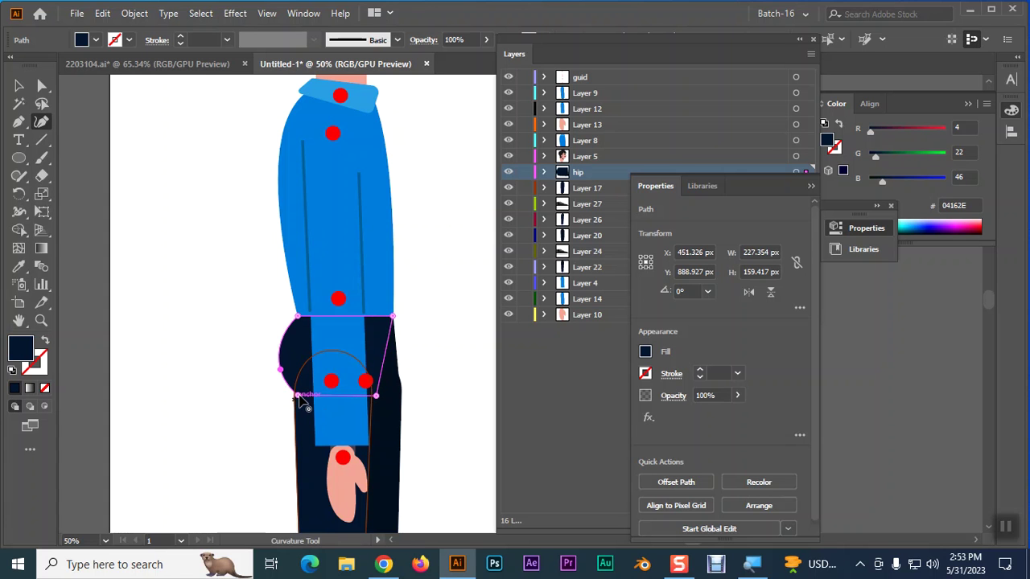
Move the hip's lower-left and lower-right points down, then deselect the path.
left_click_drag(297, 395, 302, 426)
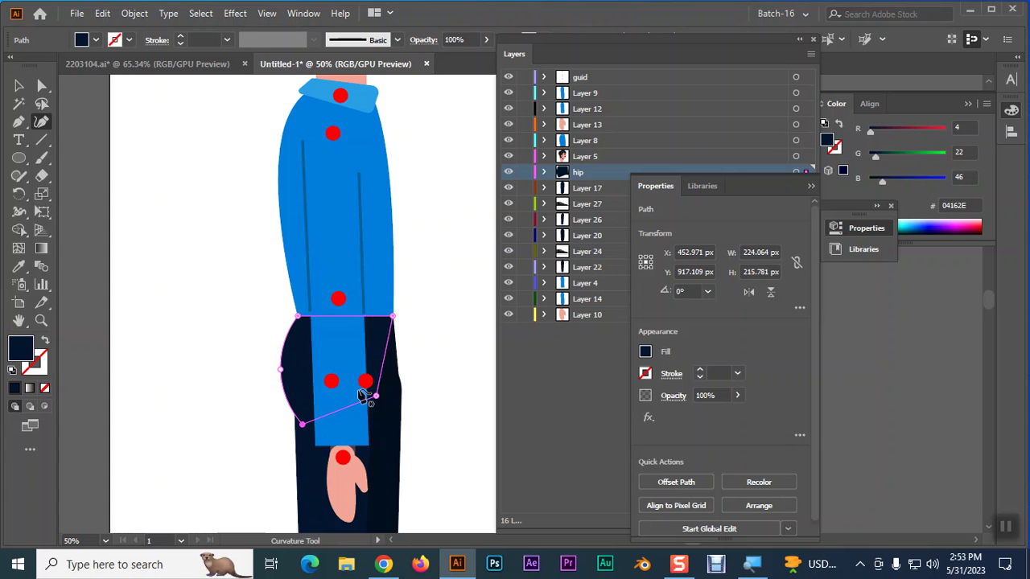
left_click_drag(376, 396, 382, 422)
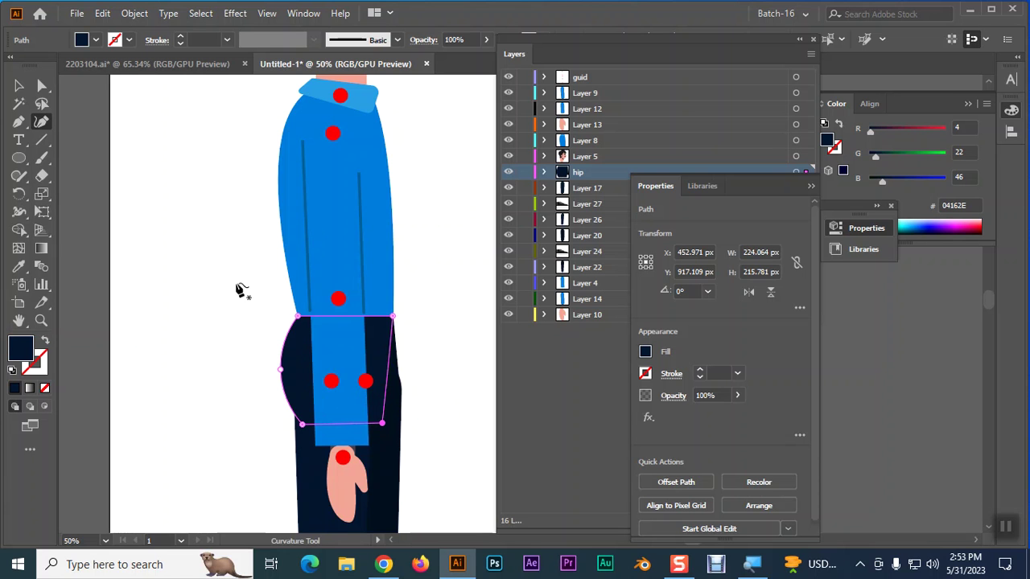
left_click(41, 85)
left_click(191, 241)
Try rounding the hip's bottom corners with Live Corners, then undo the rounding.
scroll(193, 232, "down", 3)
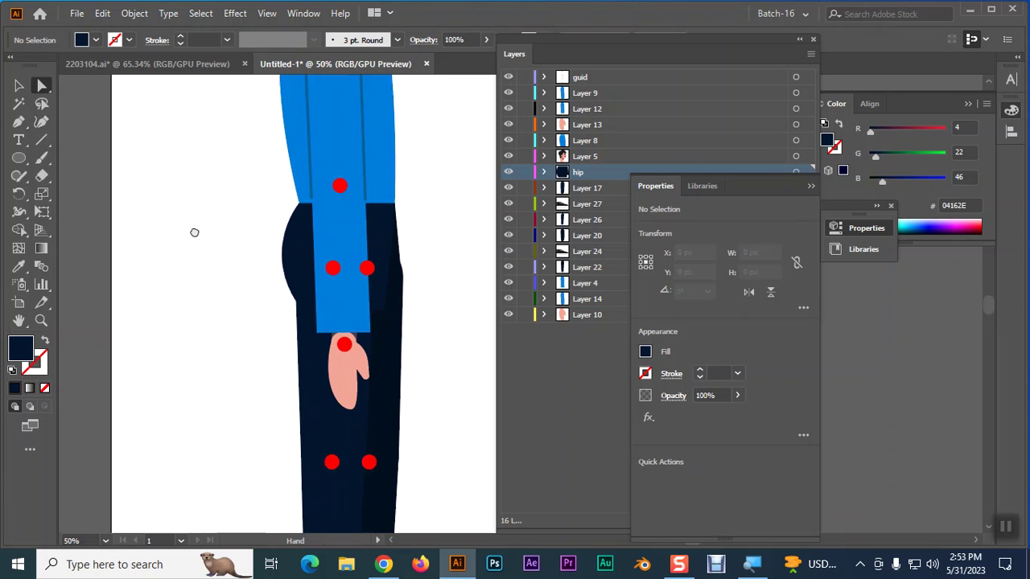
scroll(193, 233, "down", 1)
left_click(294, 245)
left_click_drag(309, 270, 330, 252)
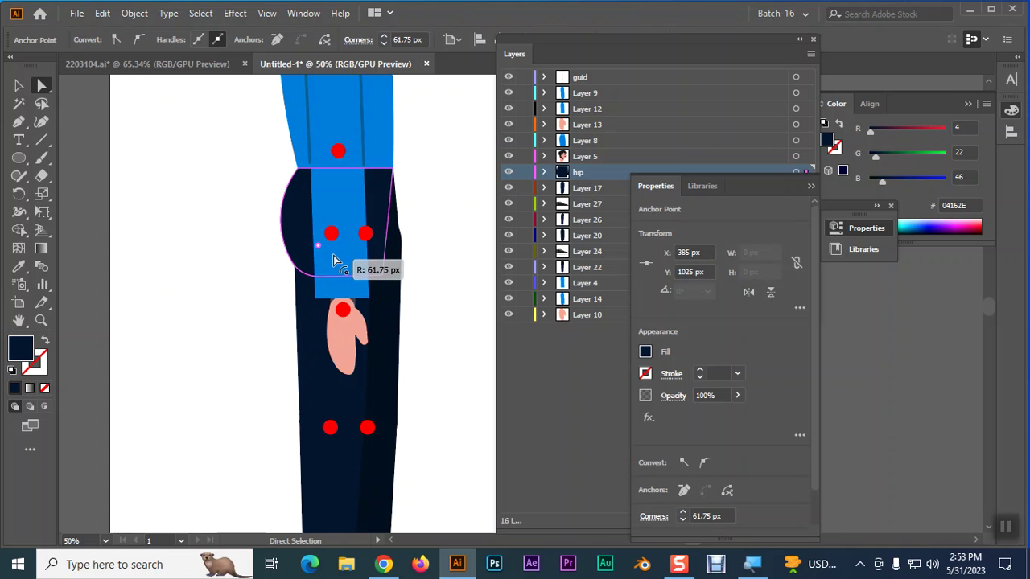
left_click(308, 285)
left_click(384, 276)
left_click_drag(372, 266, 346, 257)
left_click(405, 234)
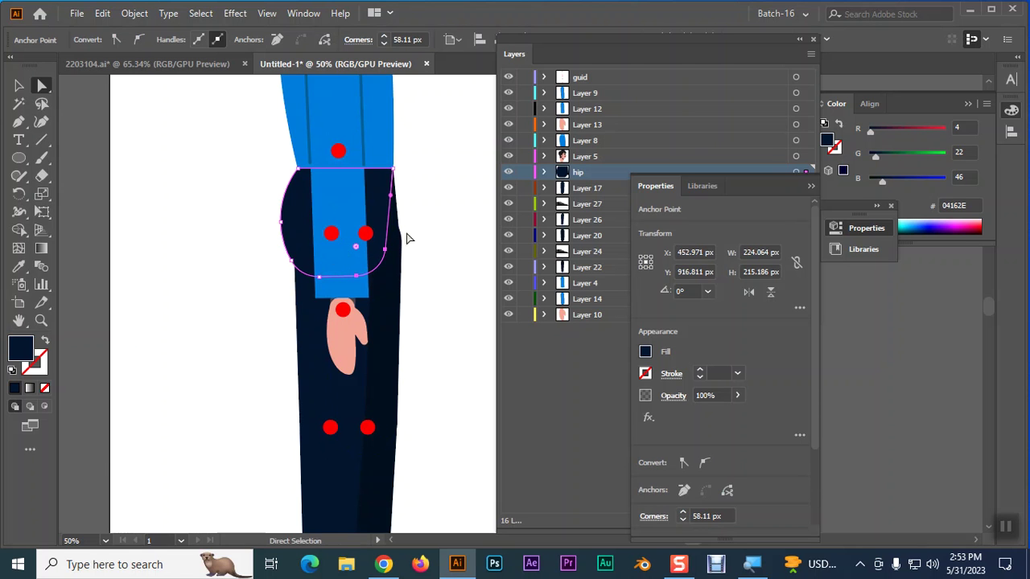
key("ctrl+z")
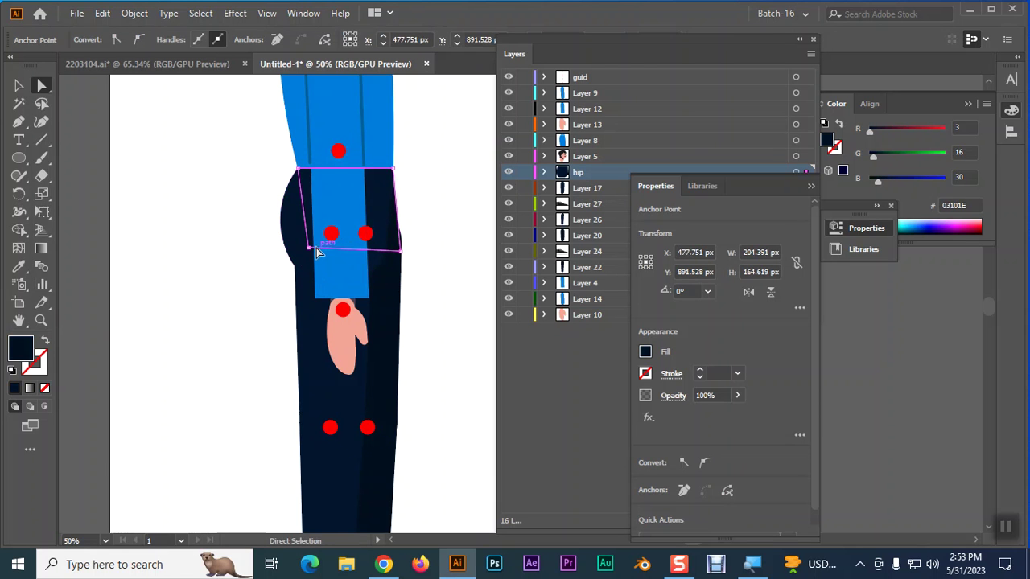
Lower both bottom hip points about 43 px and round the bottom-right corner.
left_click(310, 249)
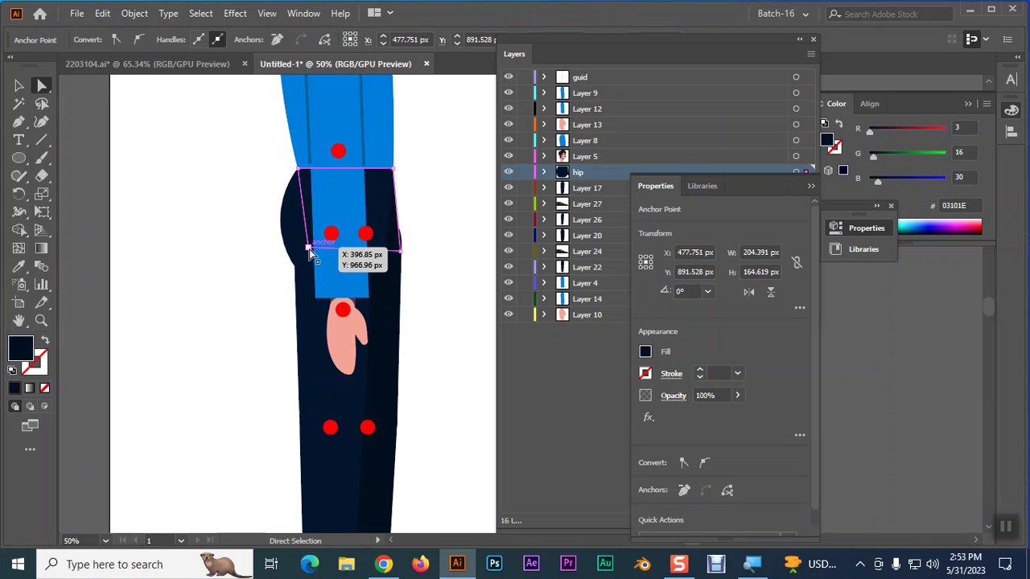
left_click(400, 251, "shift")
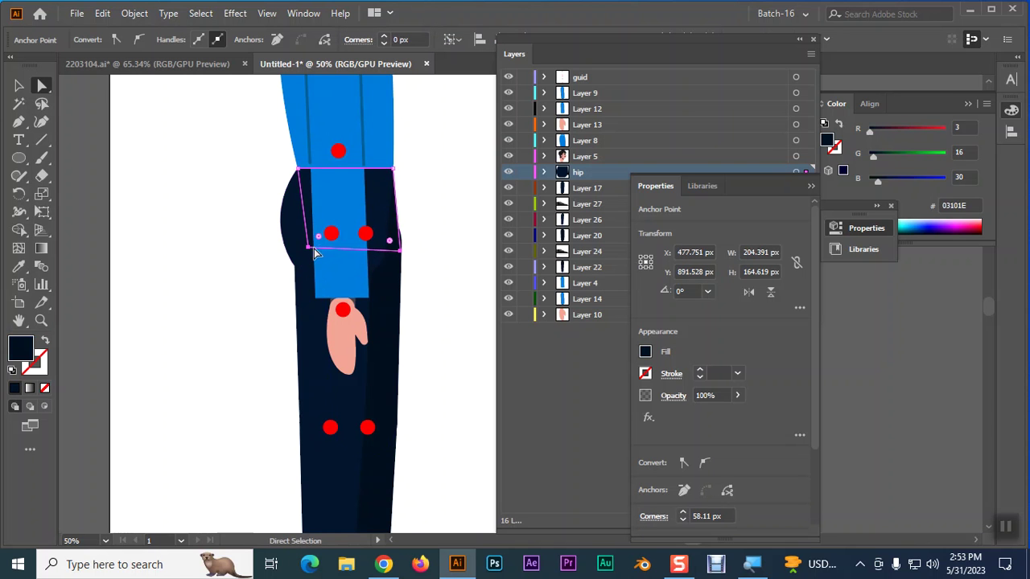
left_click_drag(310, 249, 309, 277)
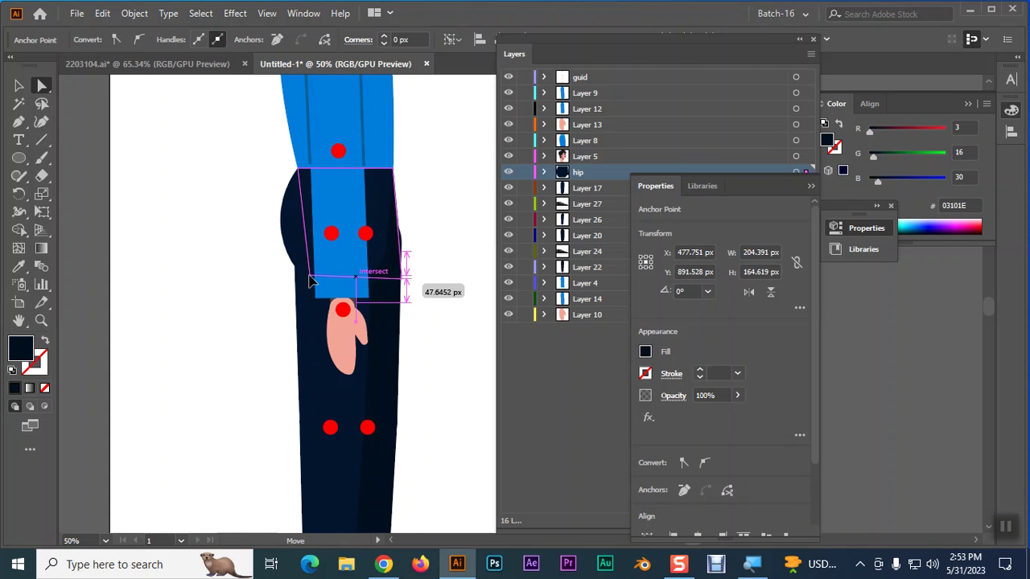
left_click(429, 268)
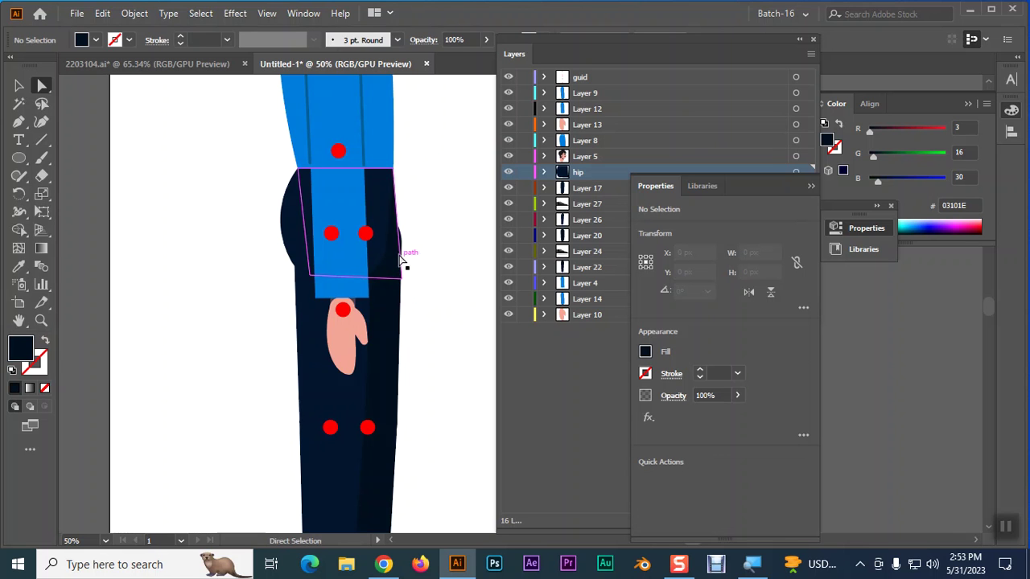
left_click(406, 278)
mouse_move(401, 280)
left_mouse_down()
mouse_move(407, 293)
mouse_move(402, 279)
mouse_move(344, 277)
left_mouse_up()
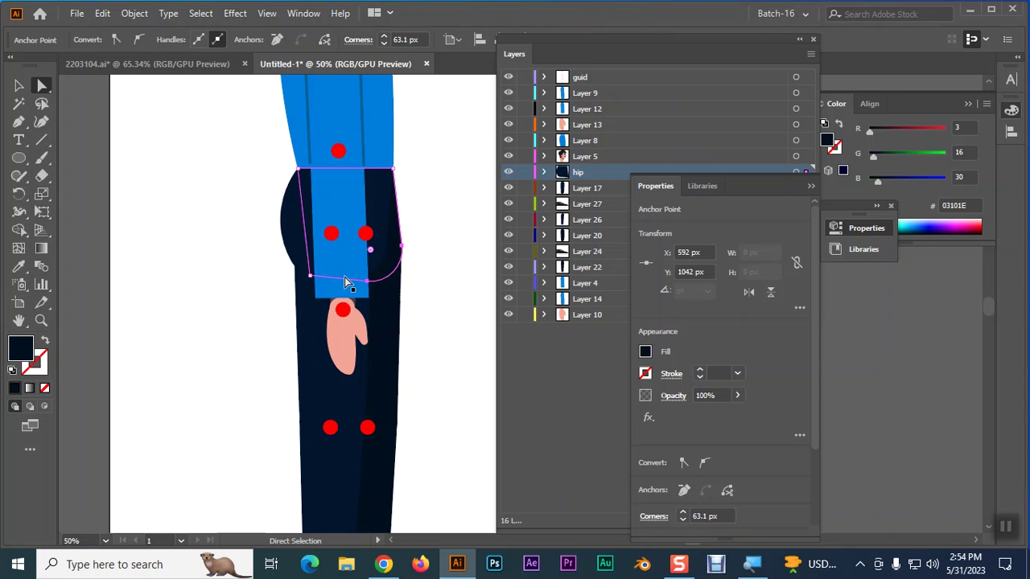
left_click(447, 238)
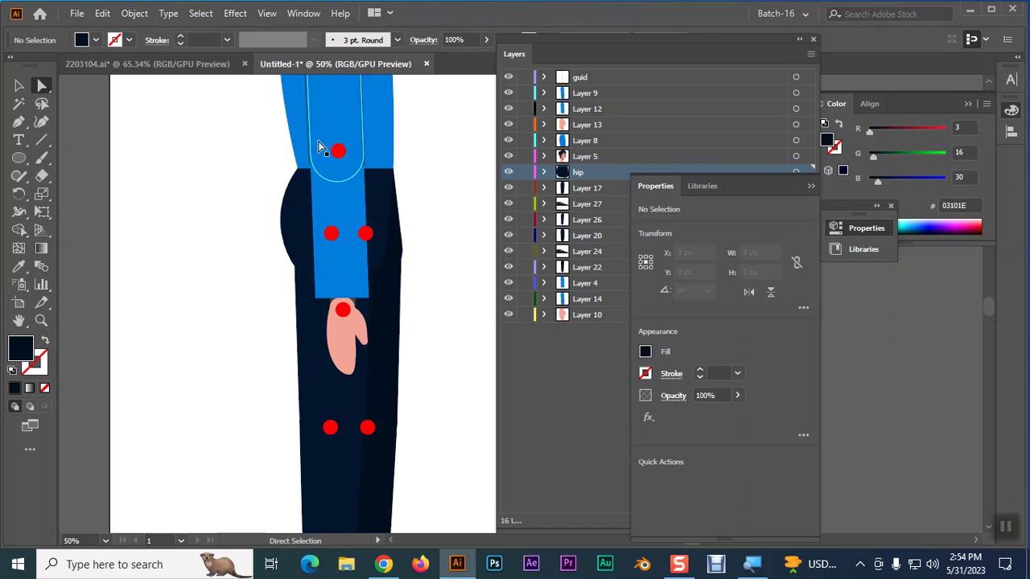
Fill the hip shape with the trousers' navy using the Eyedropper, then deselect it.
left_click(402, 248)
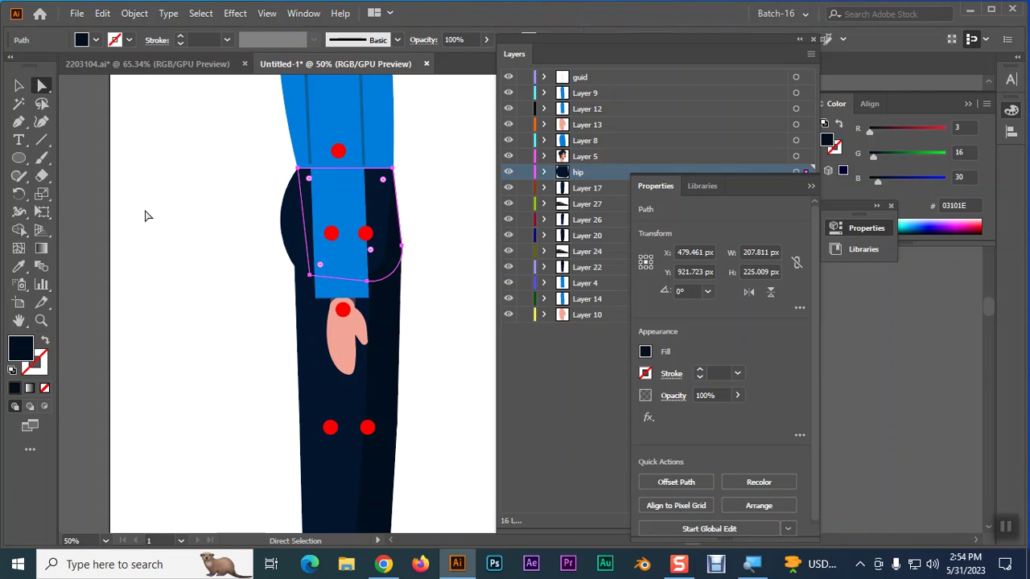
left_click(24, 270)
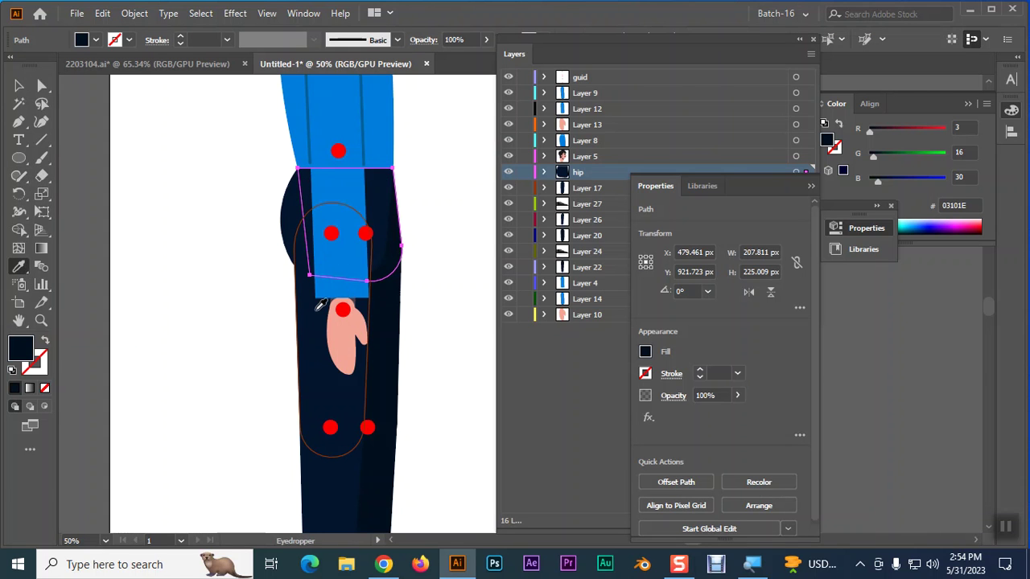
left_click(316, 313)
key("a")
left_click(19, 89)
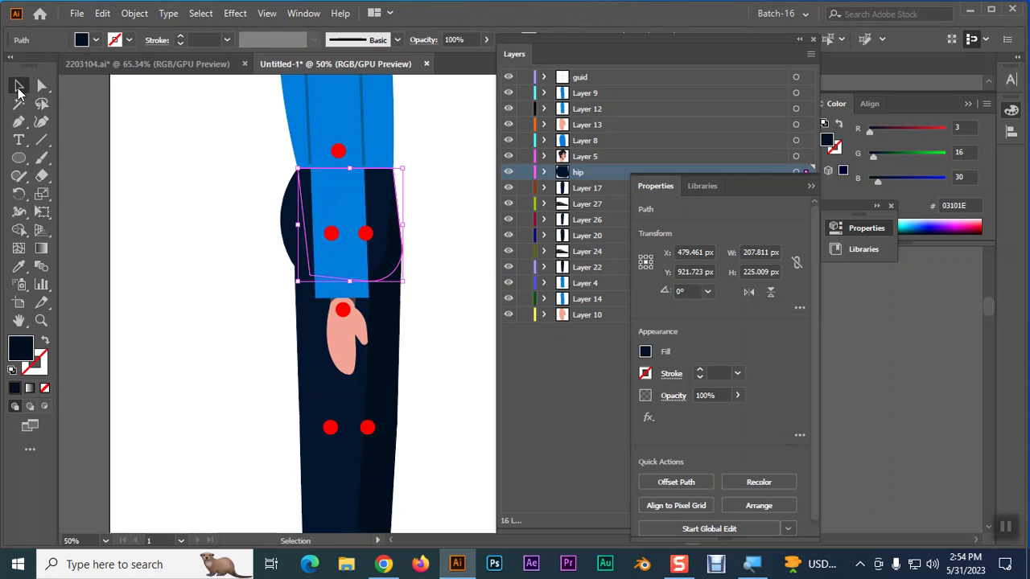
left_click(208, 303)
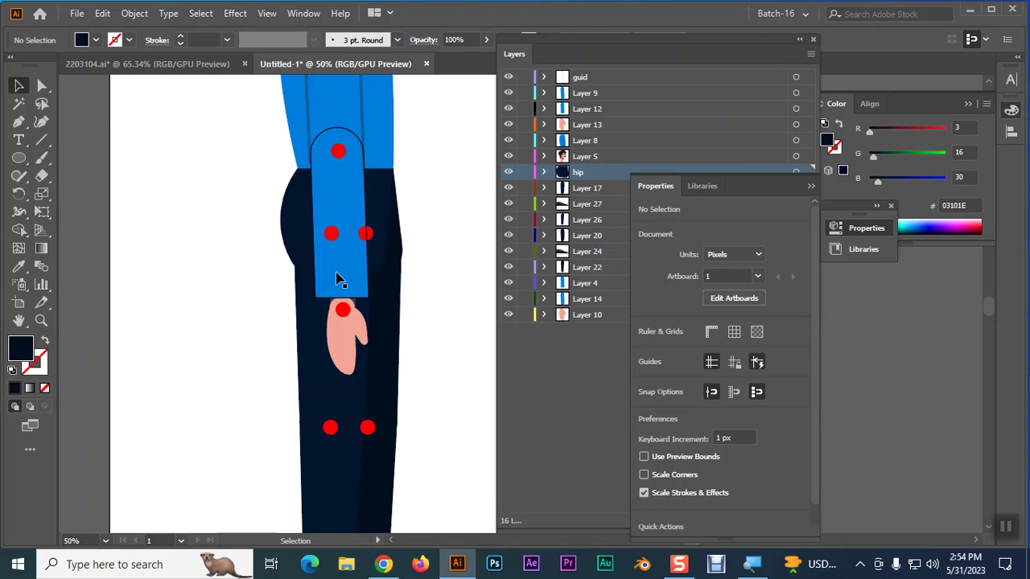
Undo the last edit, shift the hip's right anchor down and left, and close Properties.
key("ctrl+z")
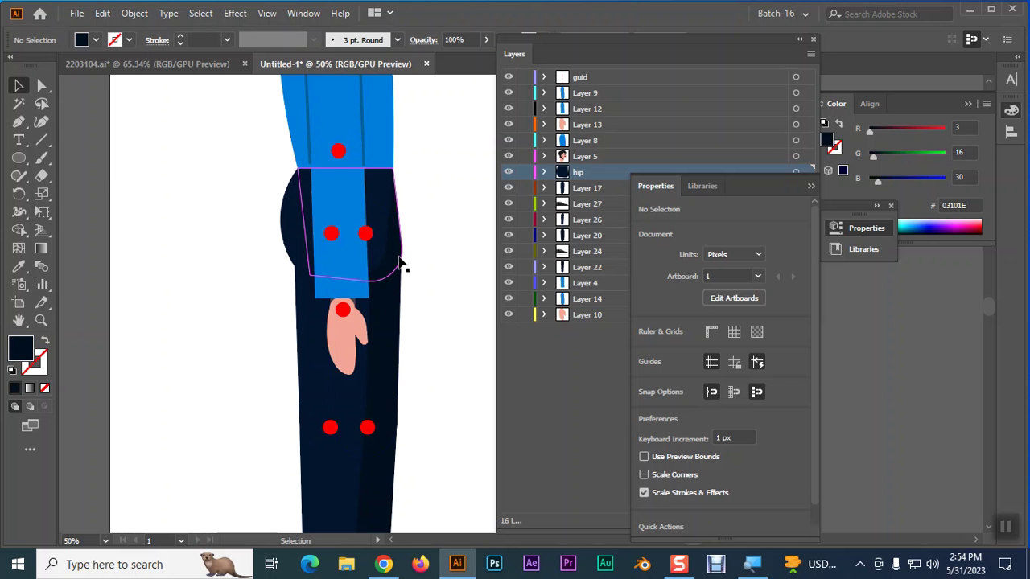
left_click(401, 256)
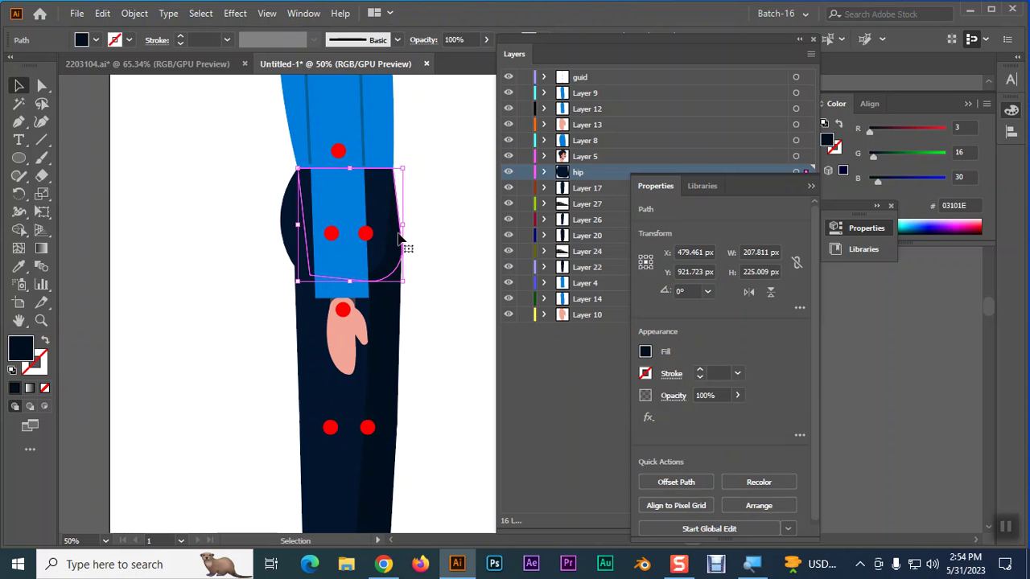
left_click(42, 85)
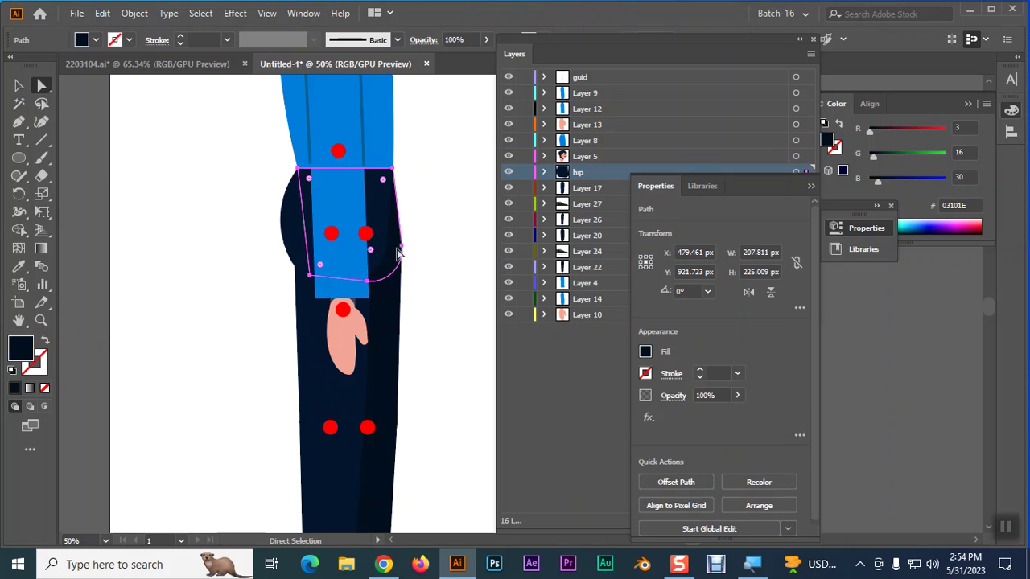
left_click_drag(402, 252, 404, 250)
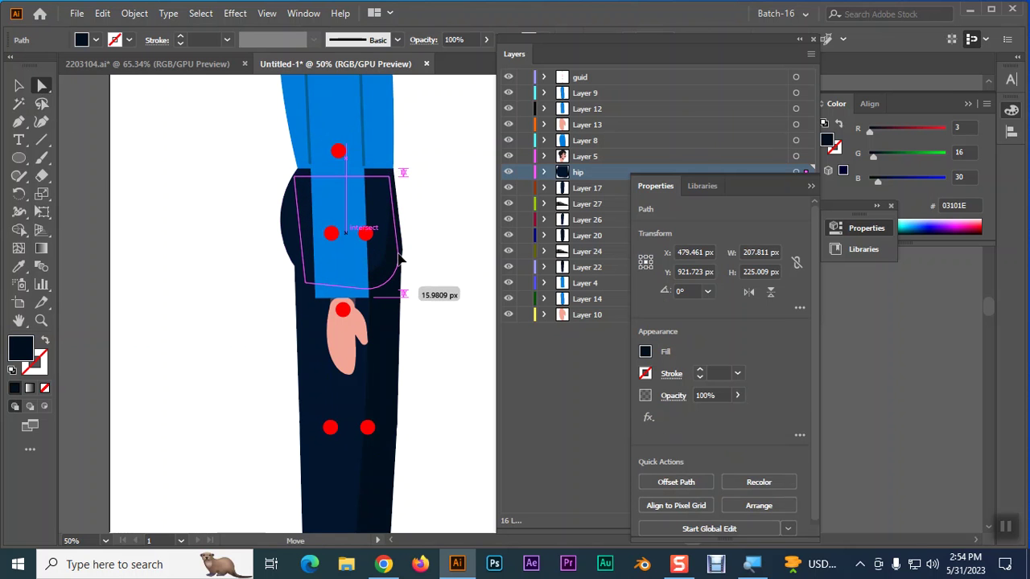
left_click(403, 247)
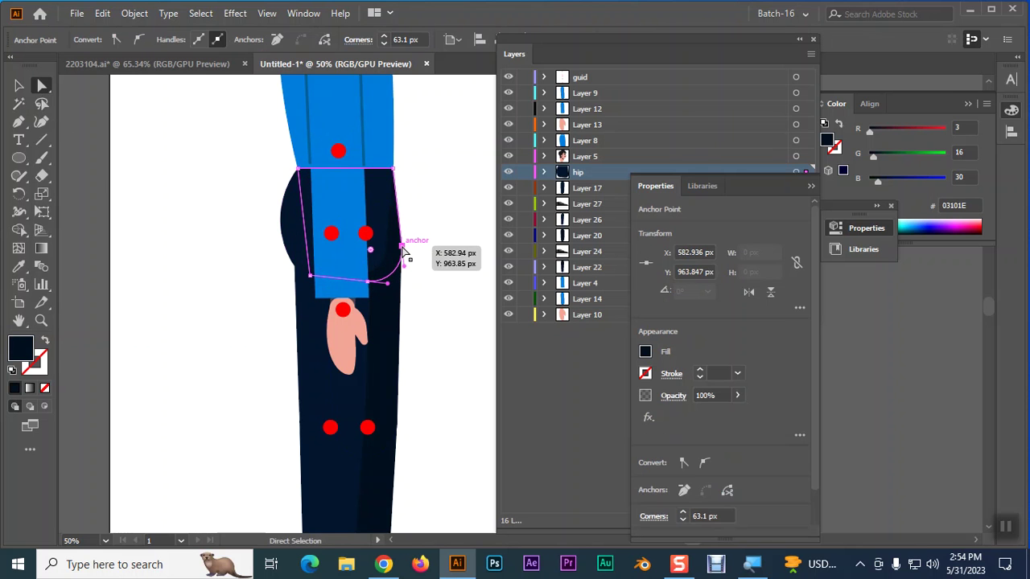
left_click_drag(403, 252, 403, 257)
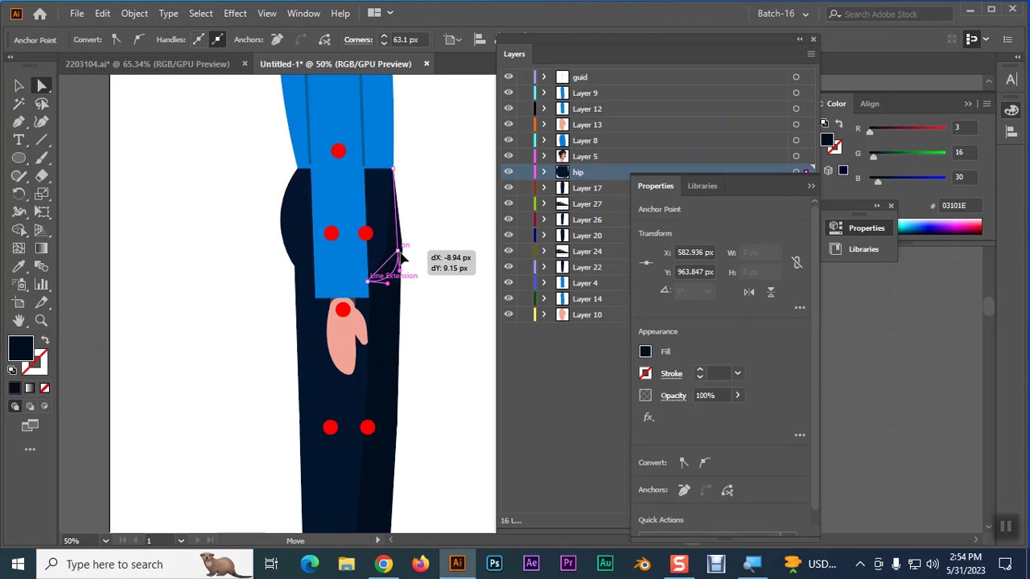
left_click_drag(402, 257, 400, 255)
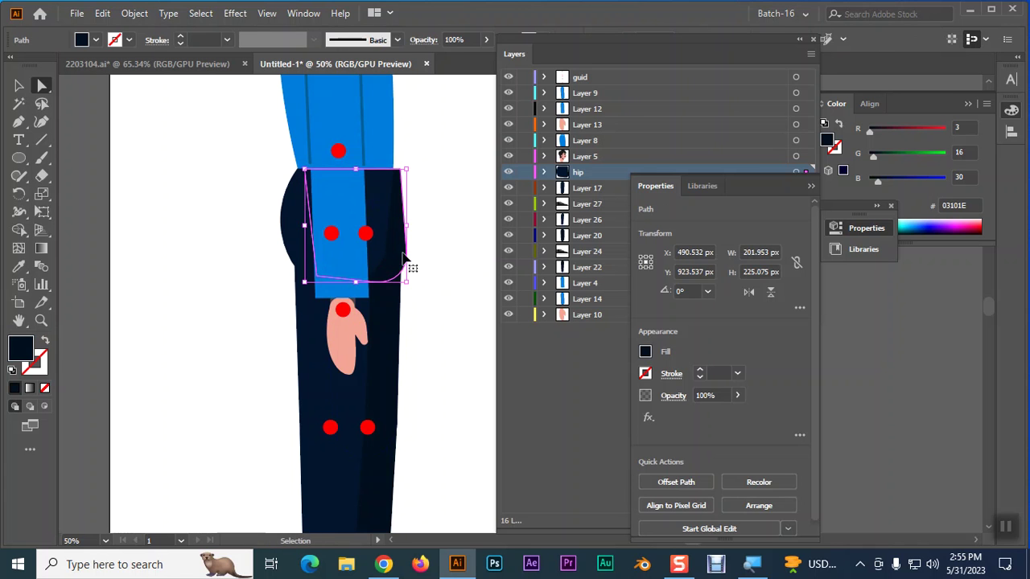
left_click(433, 297)
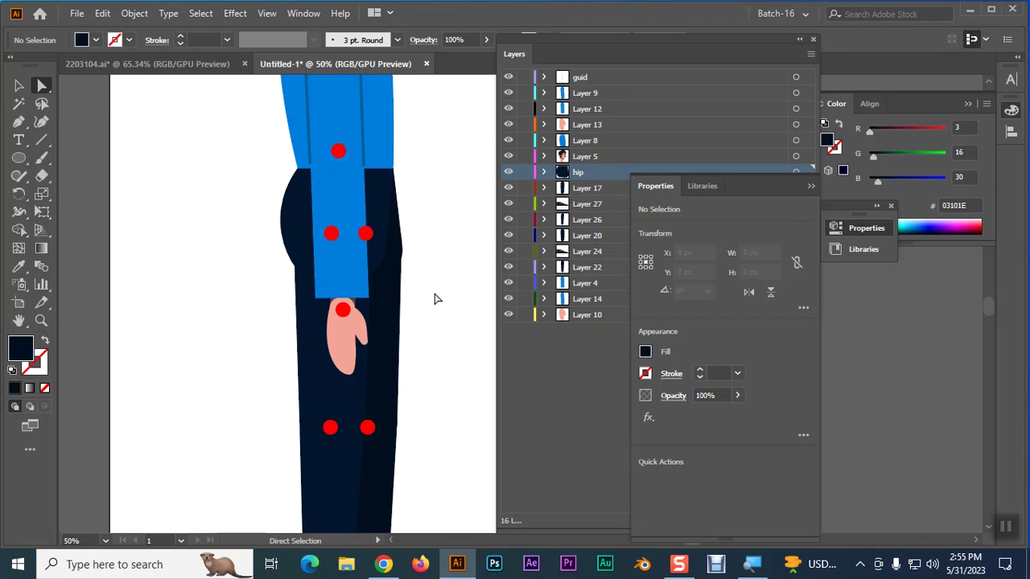
left_click(518, 325)
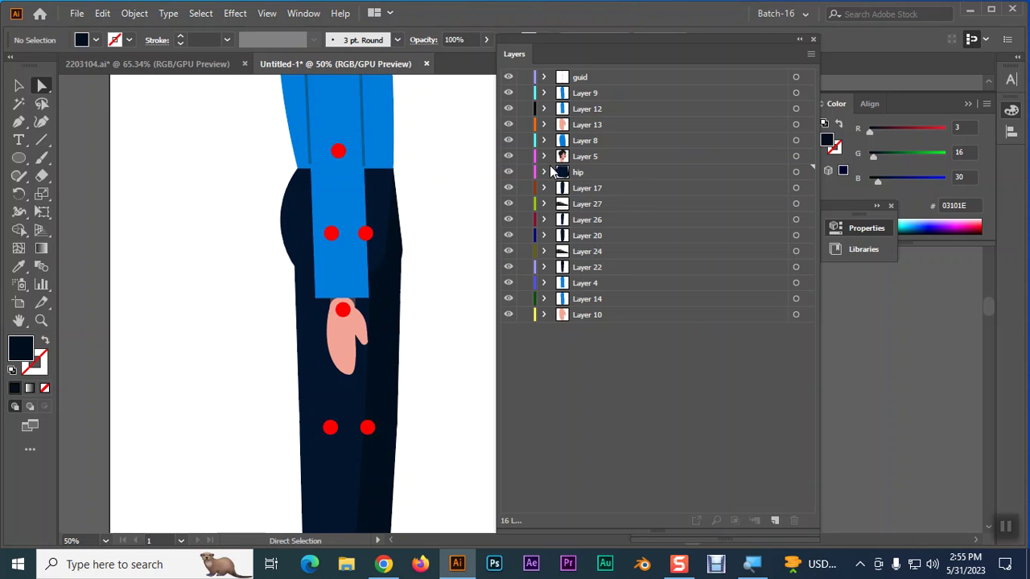
Round the hip's lower-left corner further after checking beneath the hip layer.
left_click(508, 172)
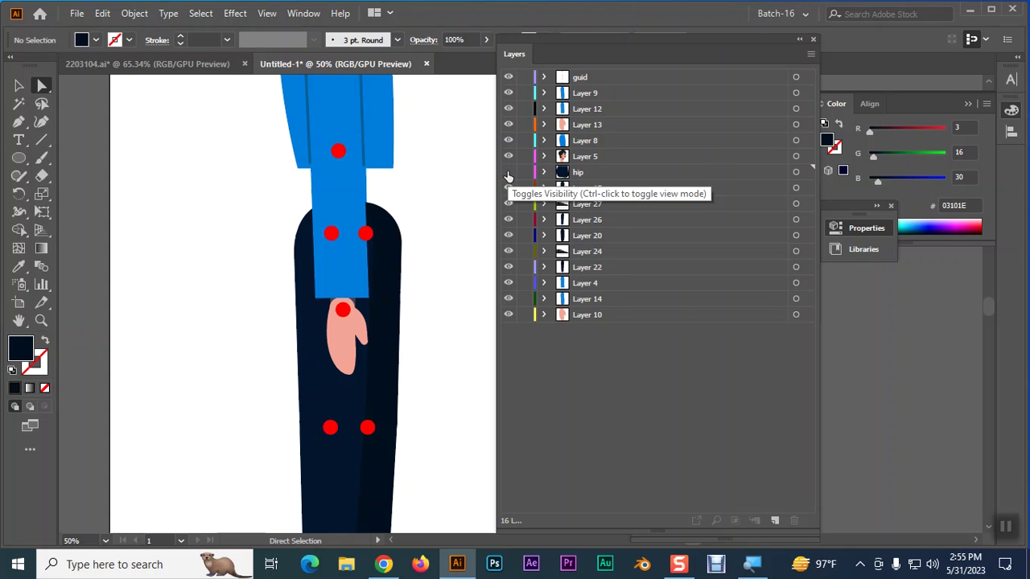
left_click(509, 172)
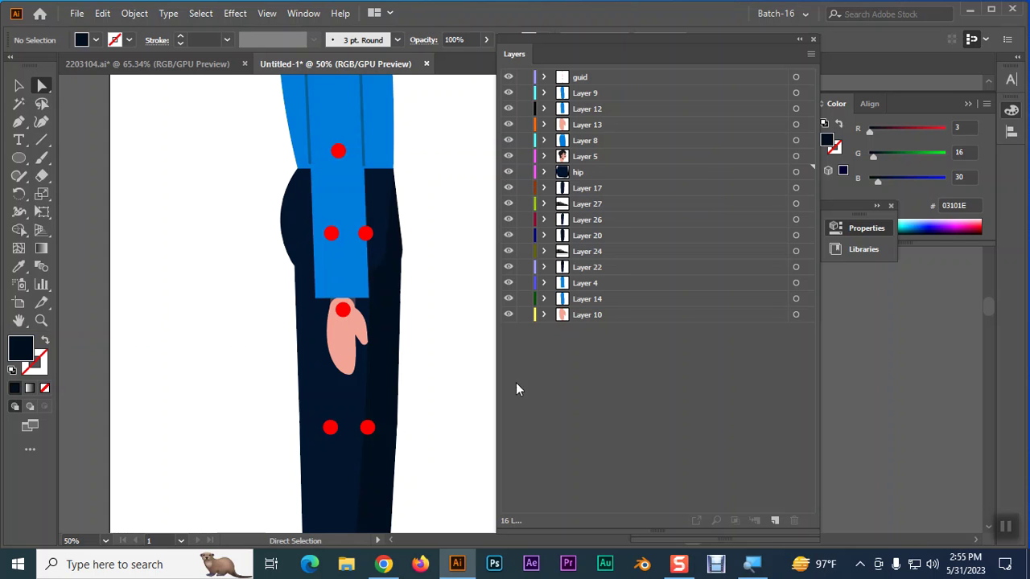
left_click(293, 234)
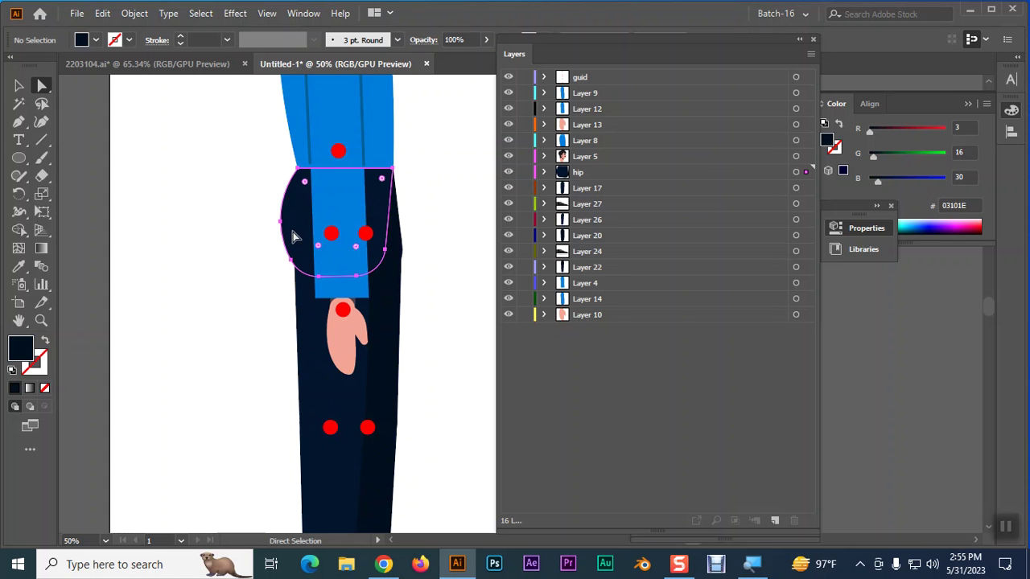
left_click_drag(319, 248, 317, 263)
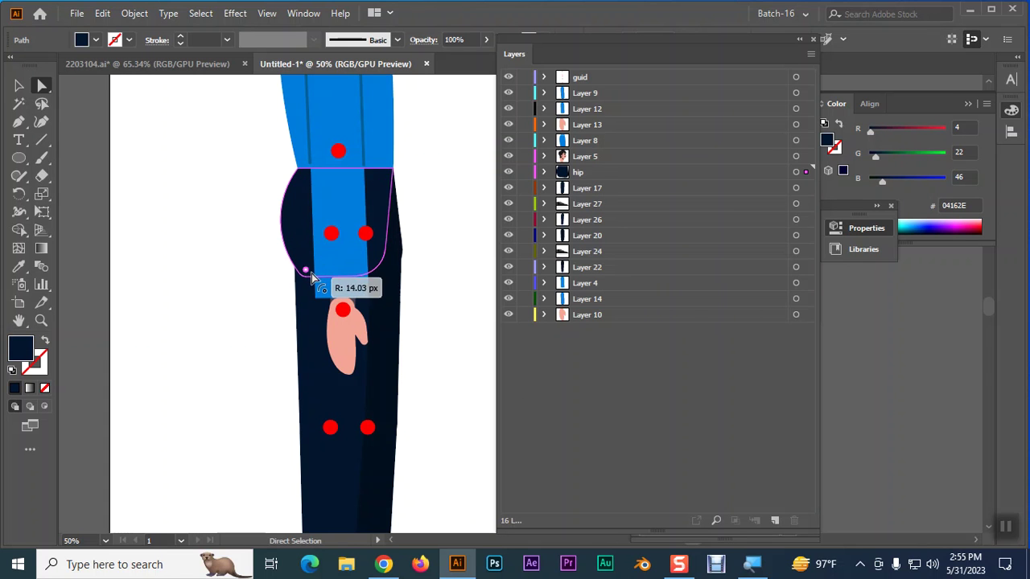
left_click(148, 152)
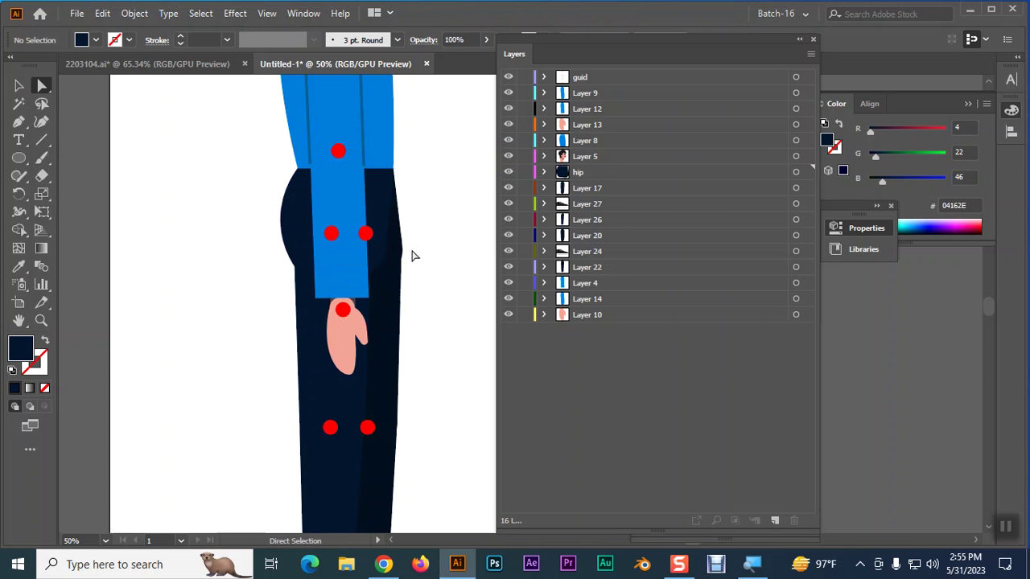
Round the hip's lower-right corner to about 31 px and move the hip layer above Layer 8.
left_click(303, 254)
left_click_drag(358, 252, 378, 270)
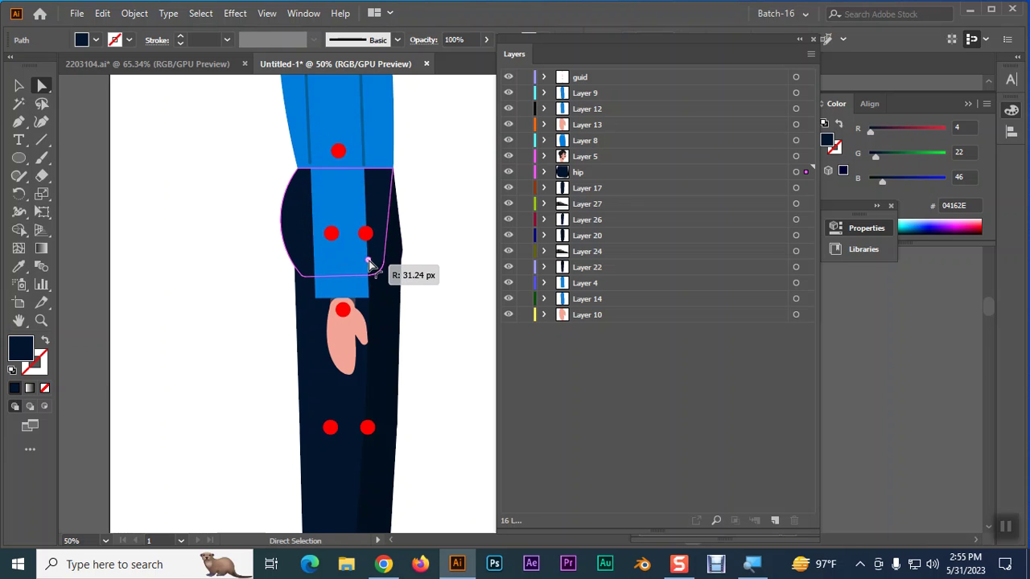
left_click(204, 227)
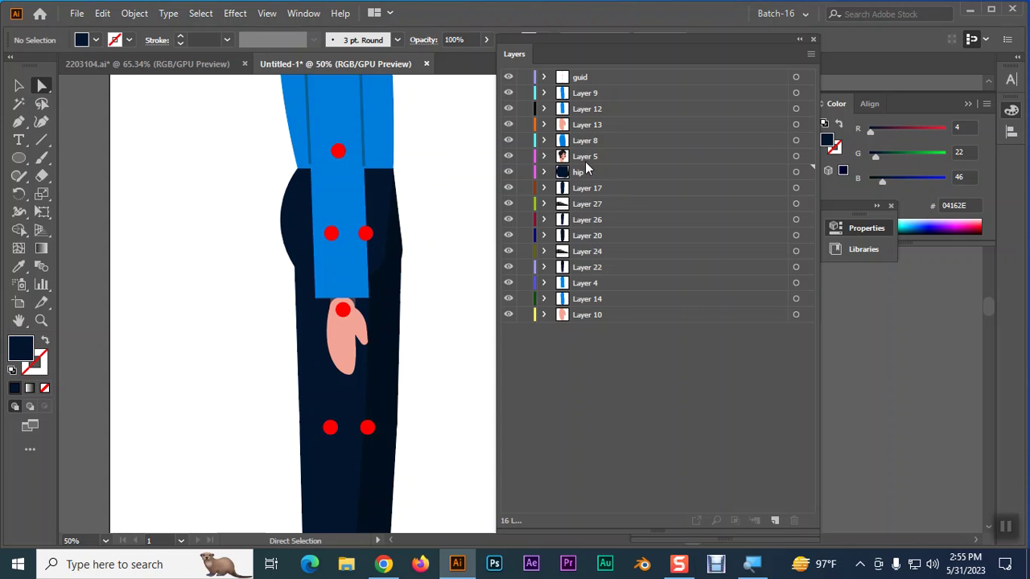
left_click_drag(584, 171, 571, 141)
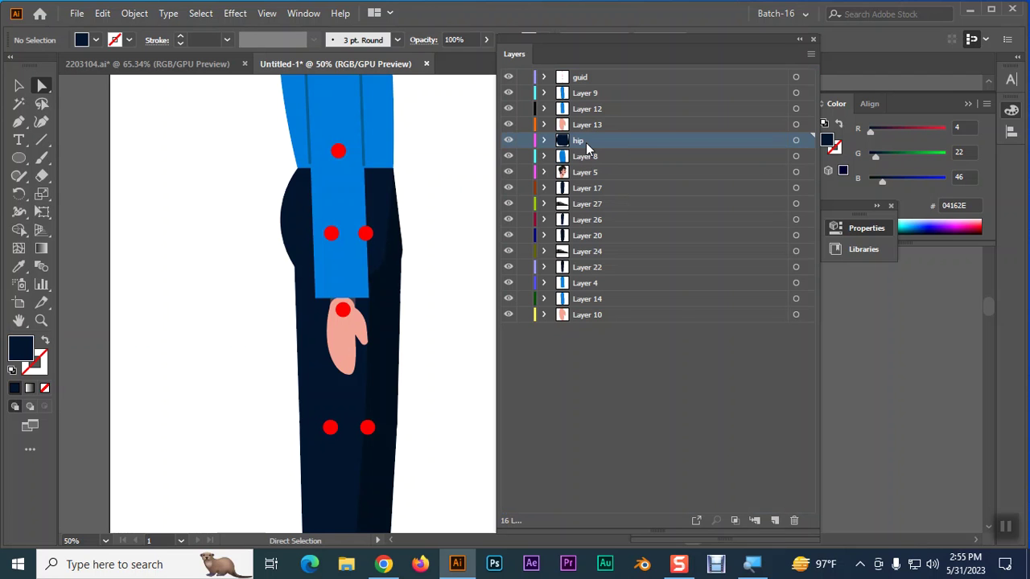
Rename Layer 10 to 'hand 2'.
left_click(591, 315)
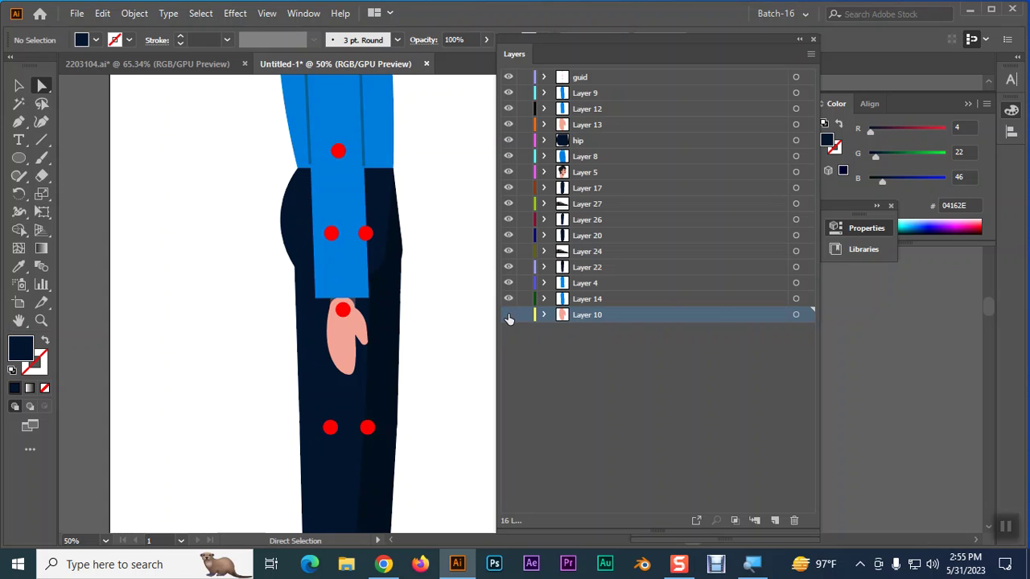
double_click(593, 316)
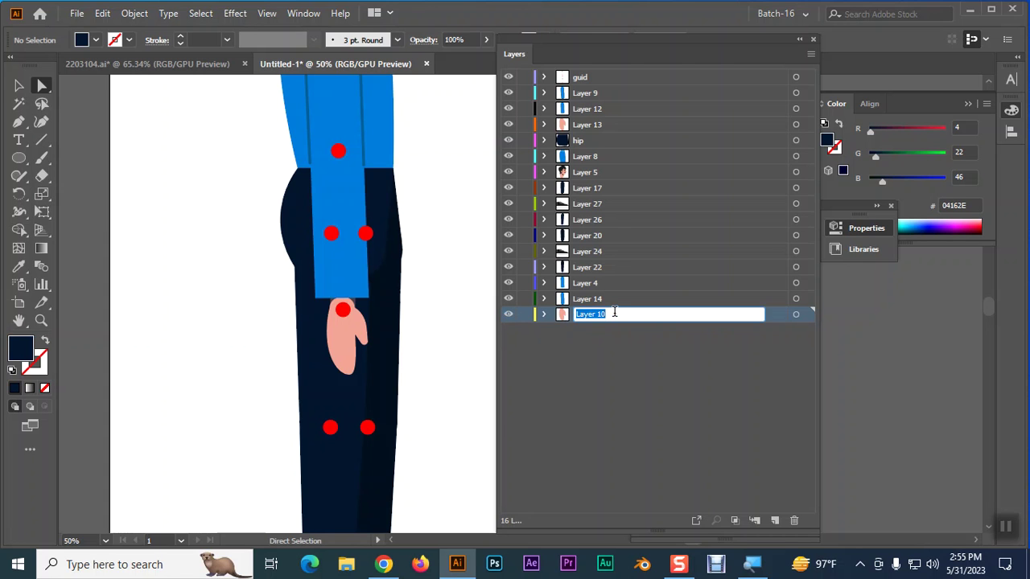
type("hand 2")
key("Return")
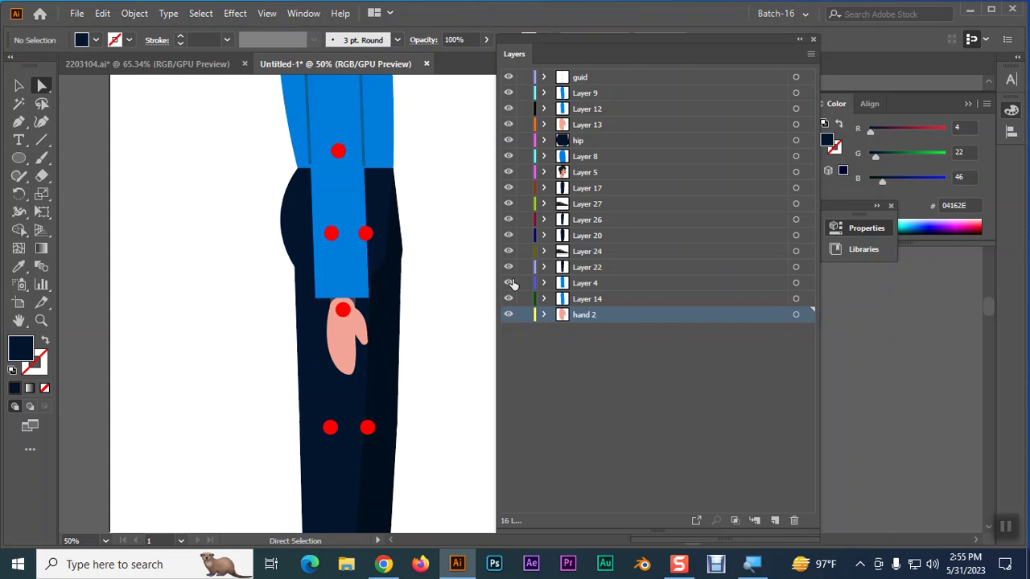
Inspect Layer 14's contents and rename it 'Arm 2'.
left_click(590, 300)
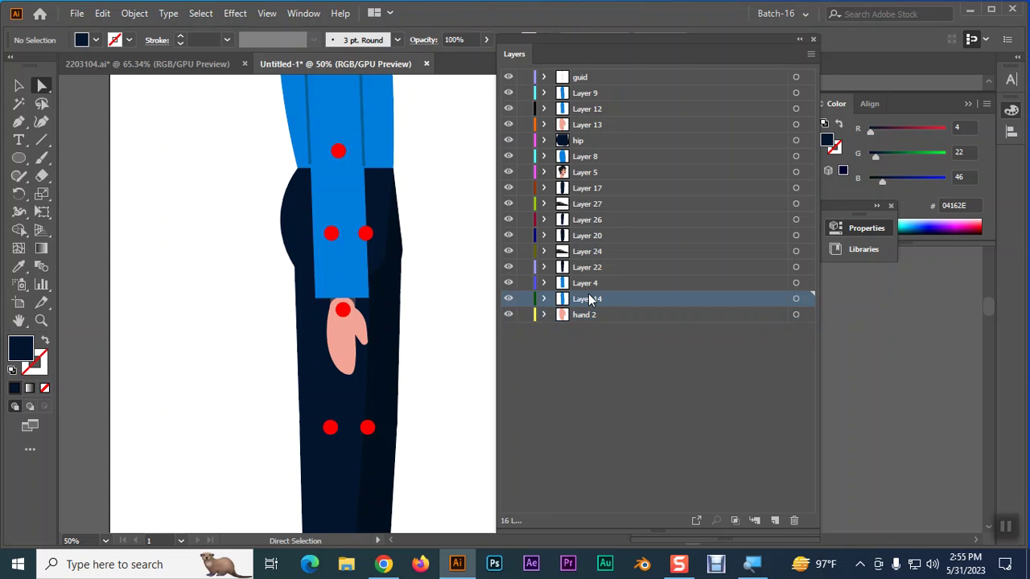
left_click(545, 299)
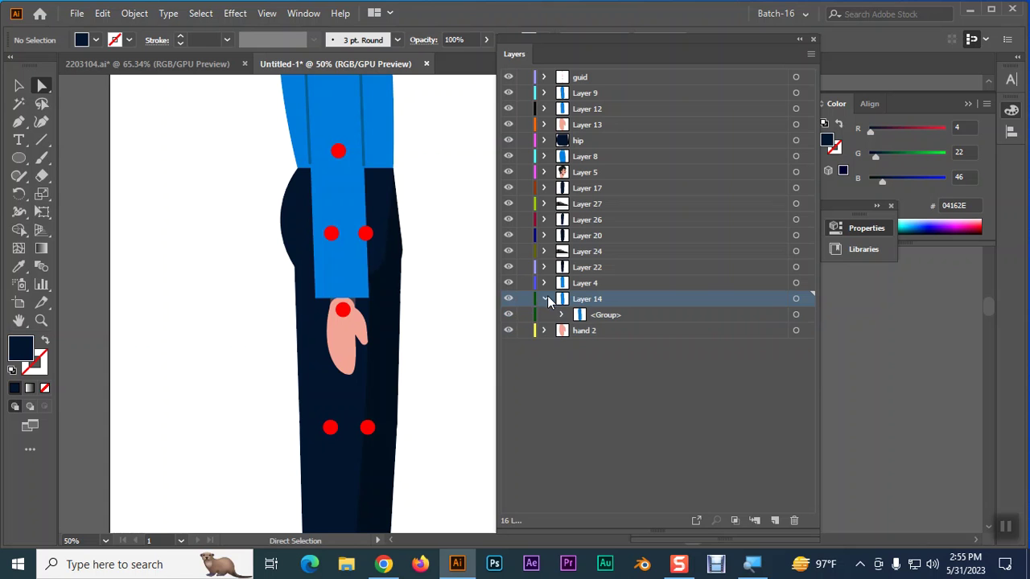
left_click(562, 315)
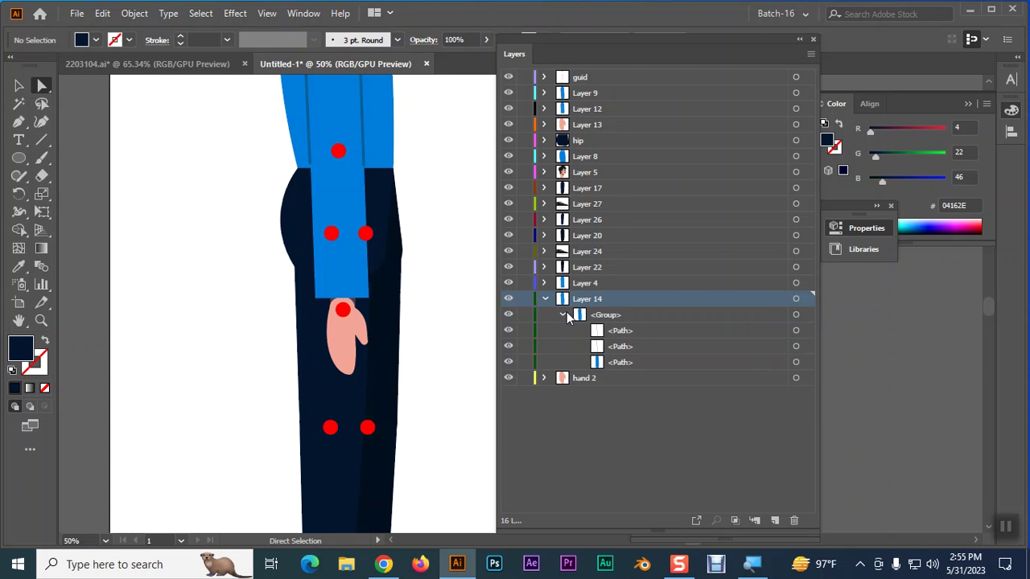
left_click(563, 314)
left_click(544, 299)
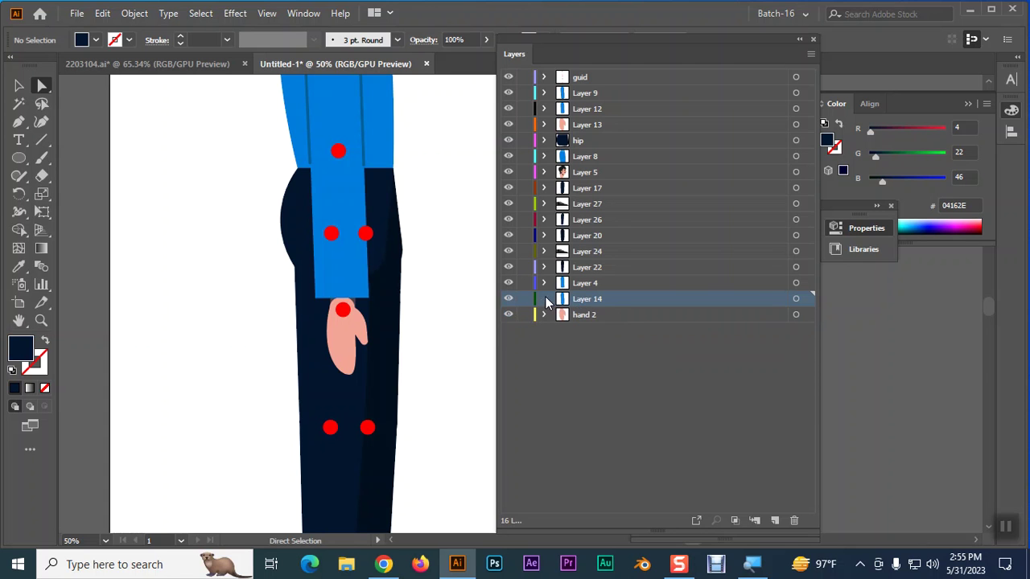
double_click(594, 300)
type("Arm 2")
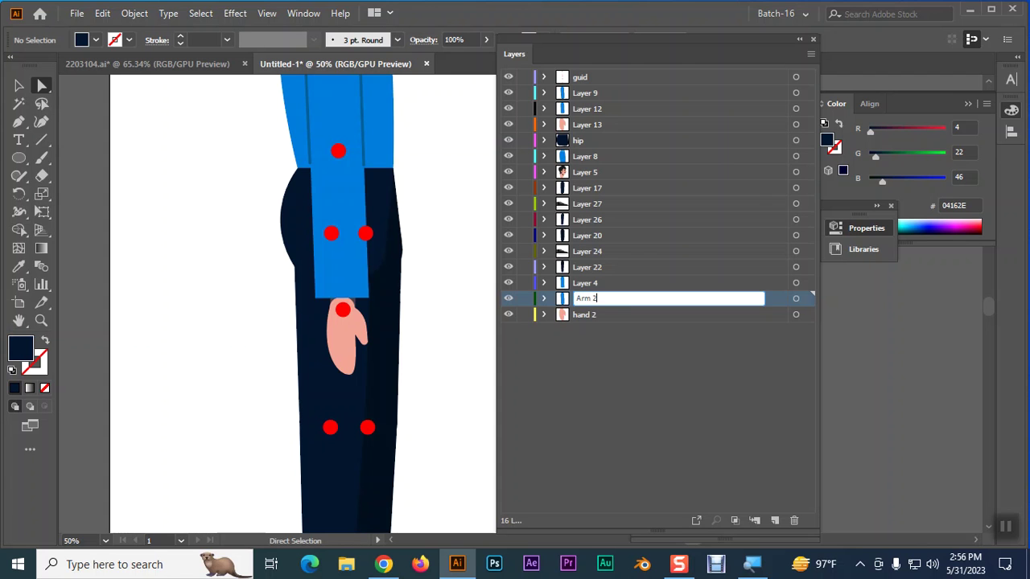
key("Return")
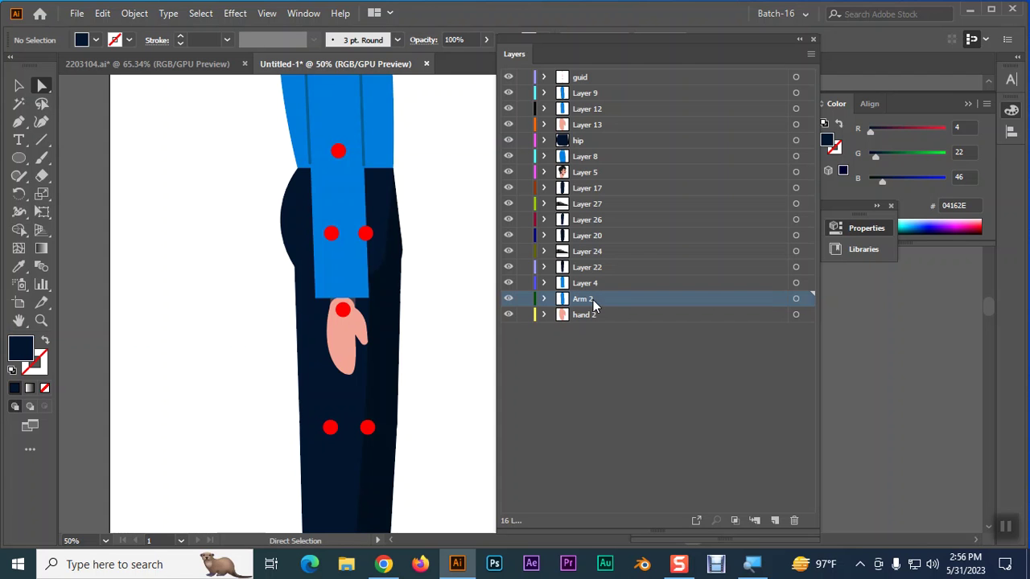
Check Layer 4's contents and put its name into edit mode.
left_click(567, 286)
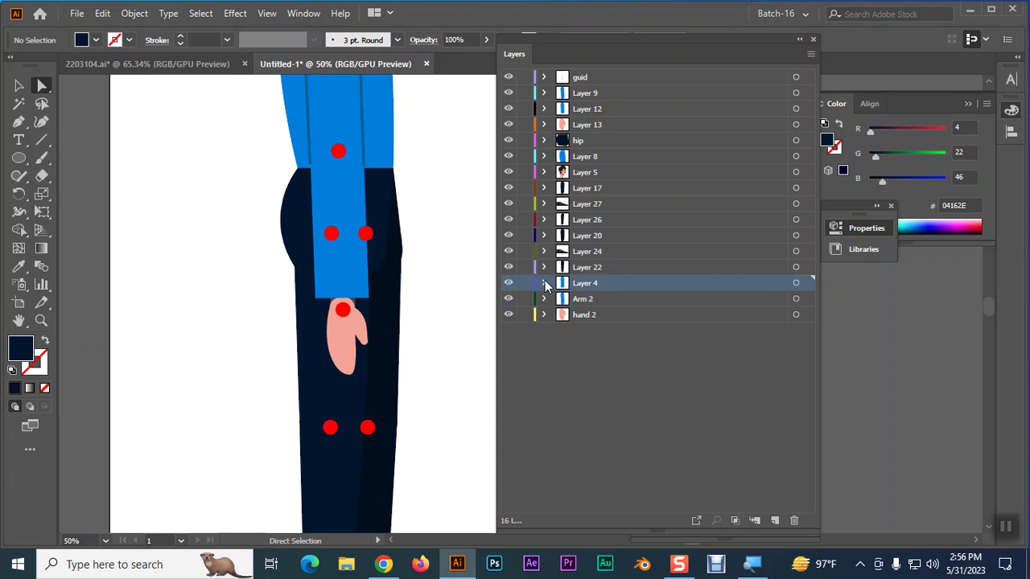
left_click(544, 284)
left_click(544, 283)
double_click(579, 282)
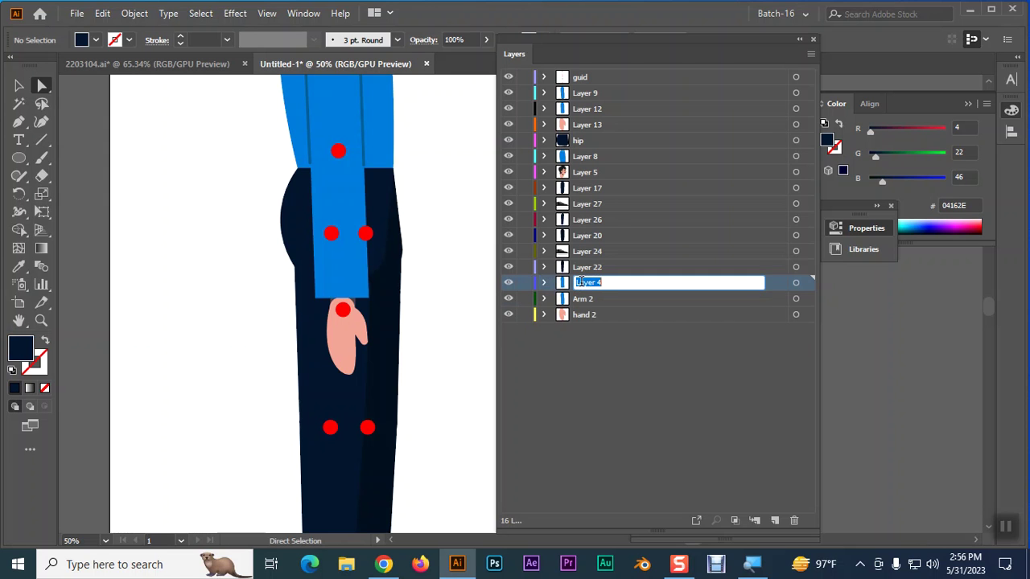
Name Layer 4 'F' and raise its pink path's opacity to 100%.
type("F")
left_click(634, 392)
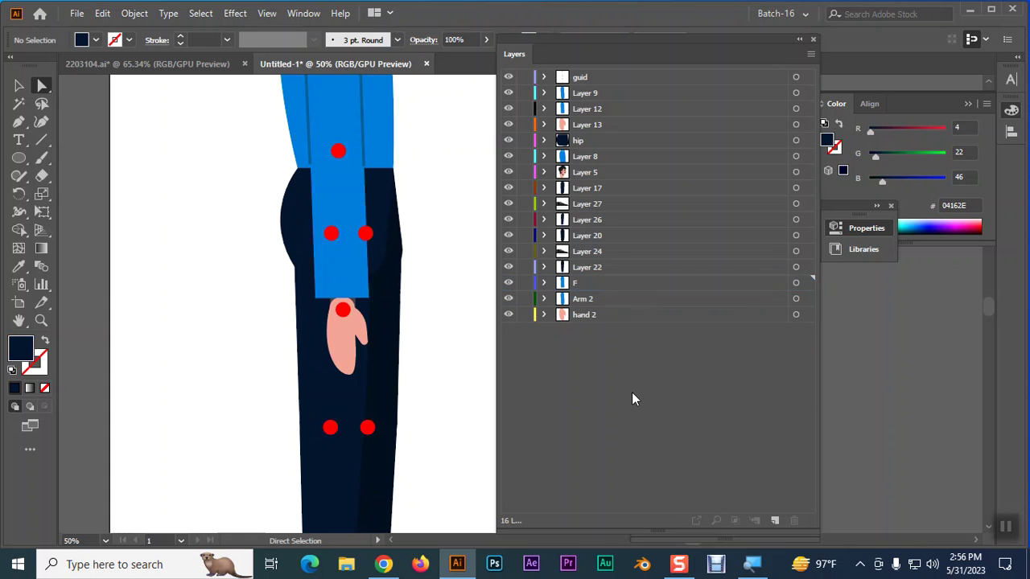
left_click(543, 284)
left_click(586, 321)
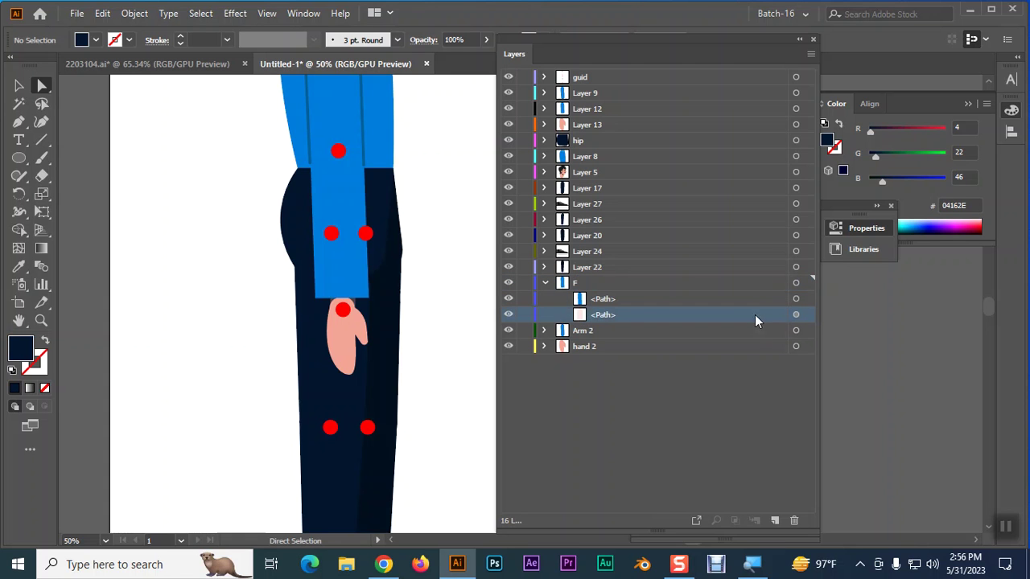
left_click(795, 315)
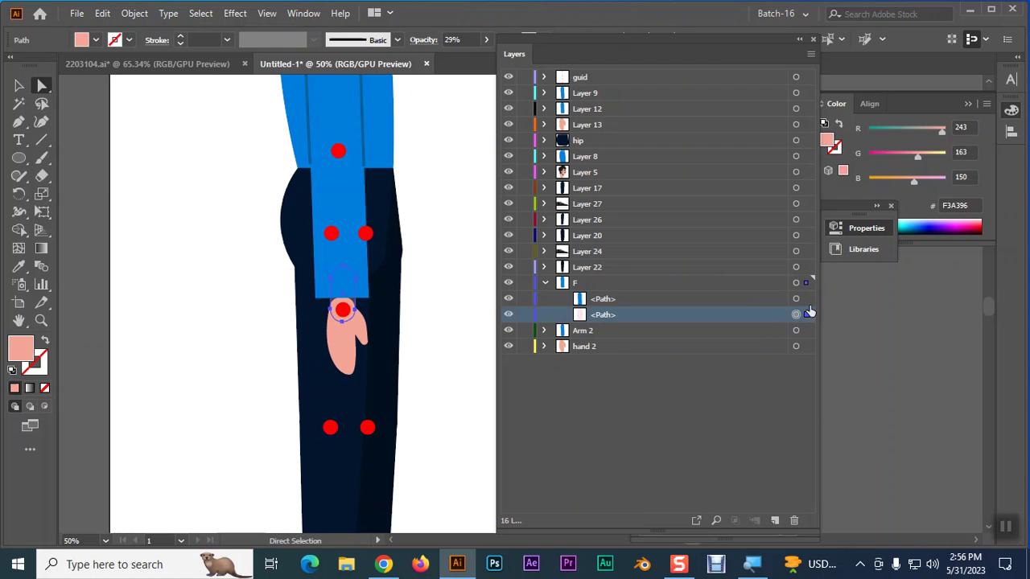
left_click(859, 232)
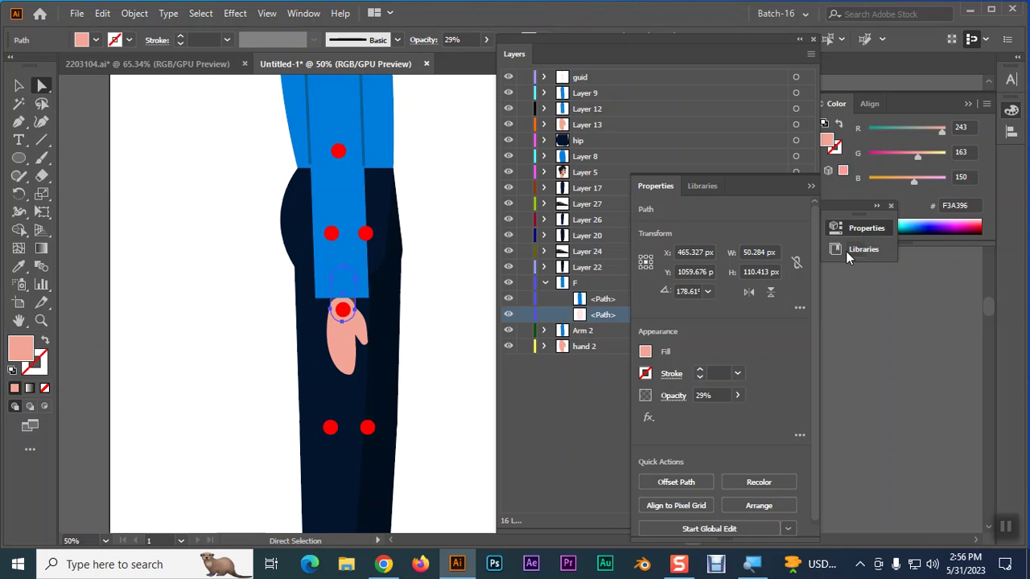
left_click(737, 395)
left_click_drag(706, 415, 771, 415)
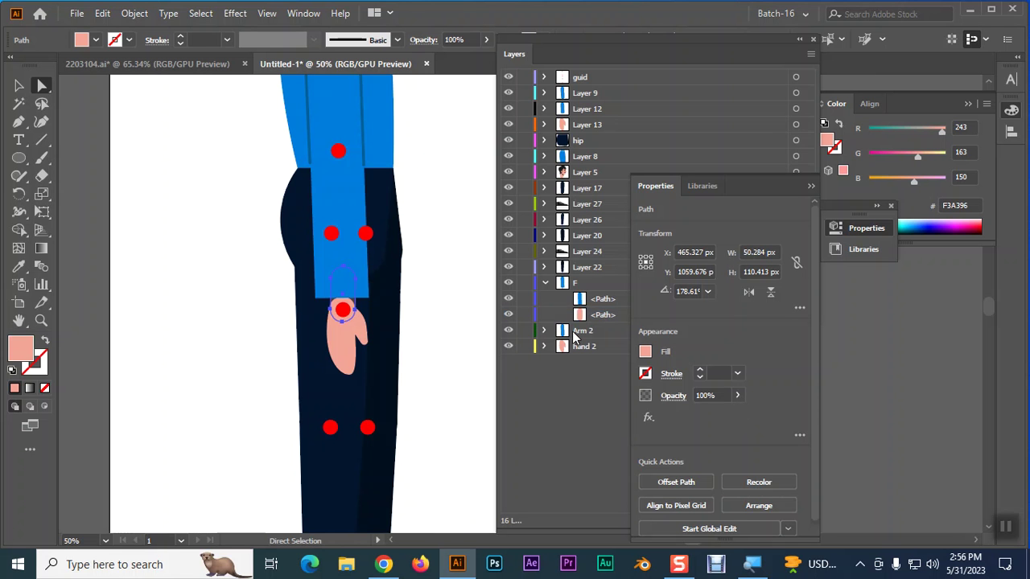
left_click(810, 186)
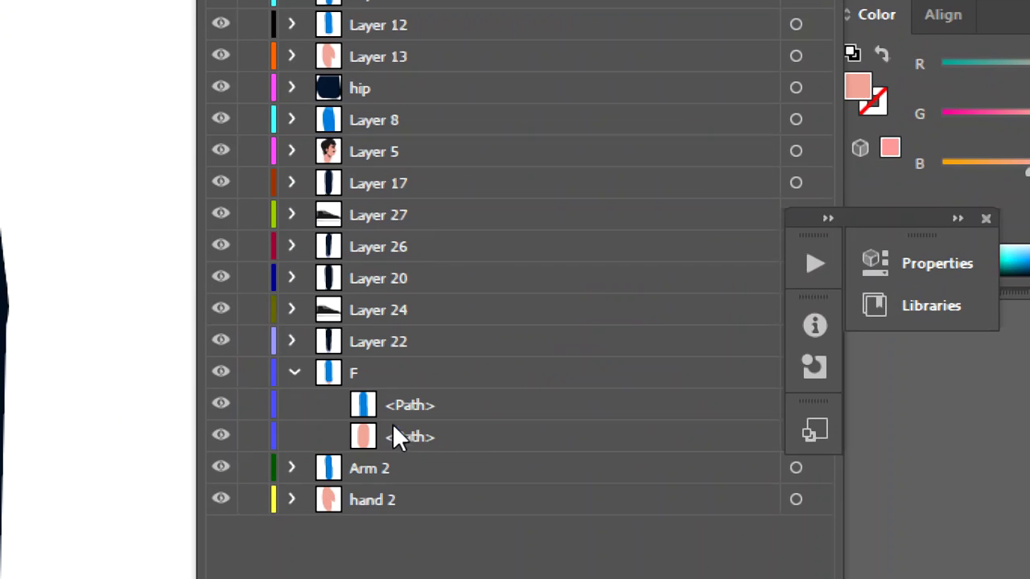
Rename layer F to 'Fore arm 2' in Layer Options.
left_click(406, 438)
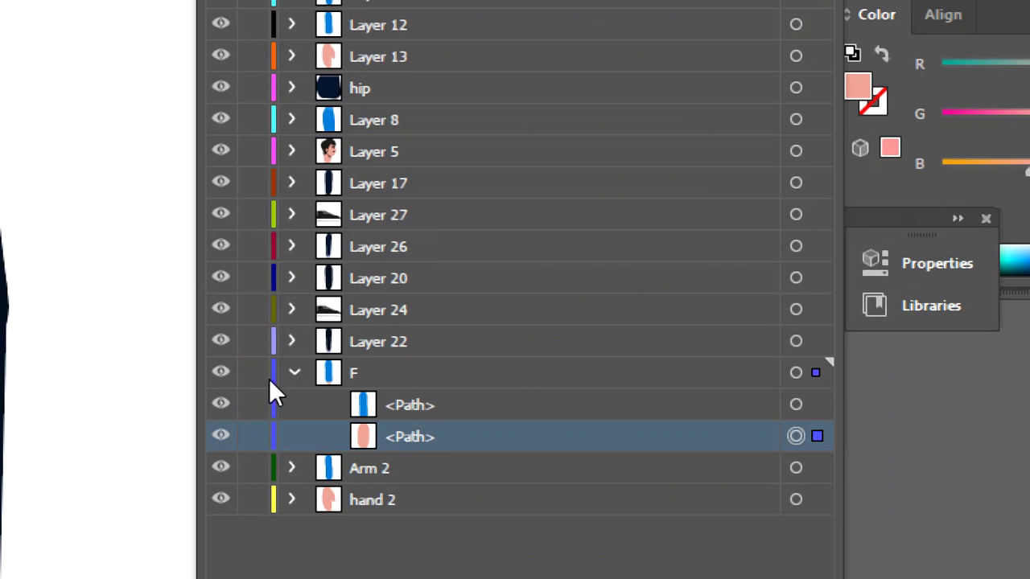
left_click(295, 372)
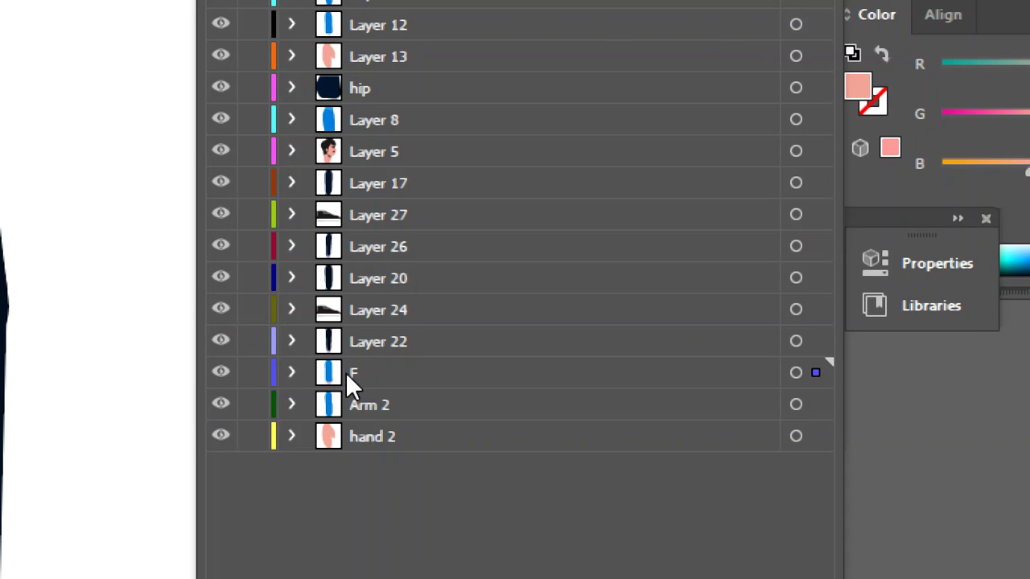
double_click(373, 373)
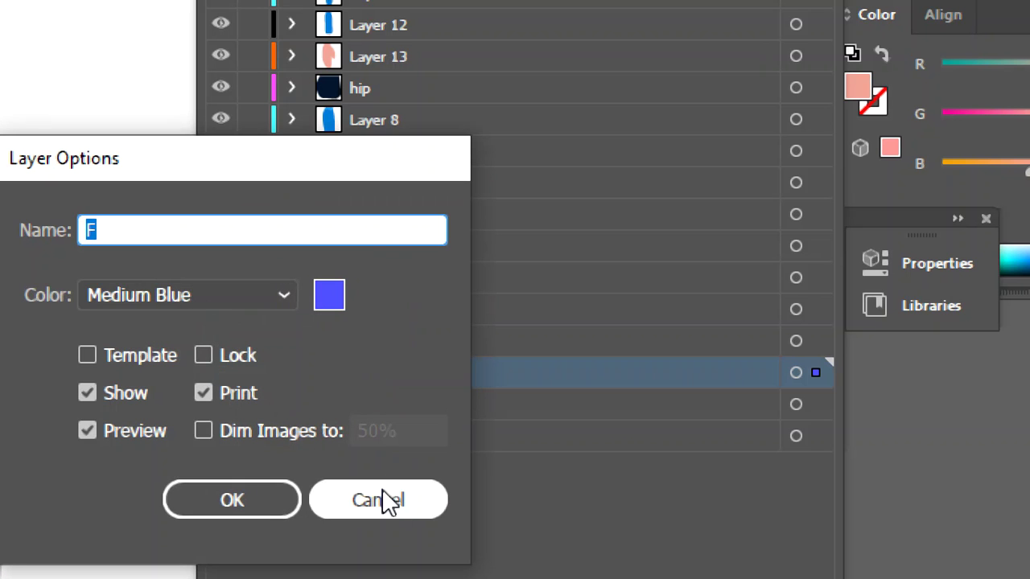
type("Fore ")
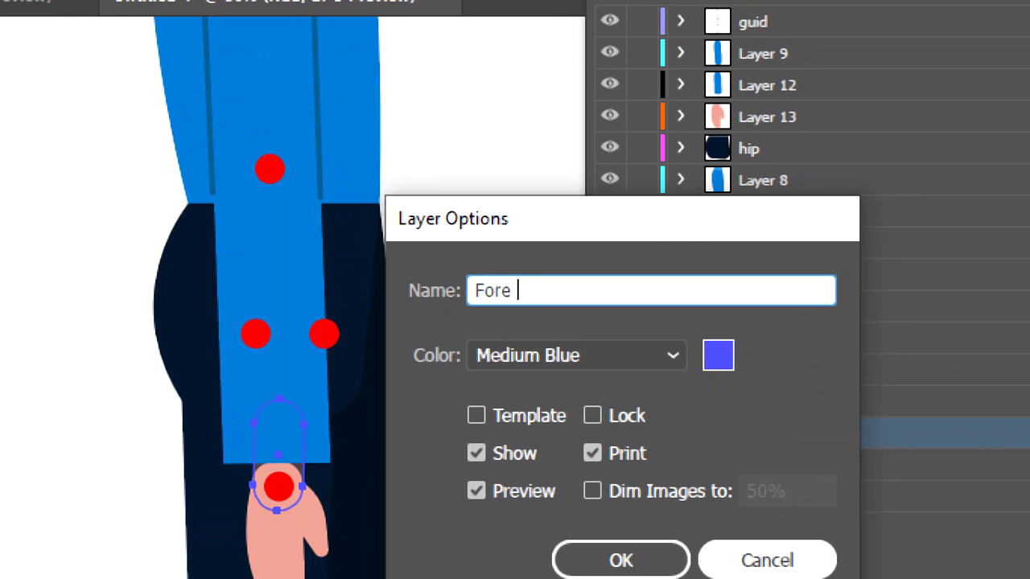
type("arm 2")
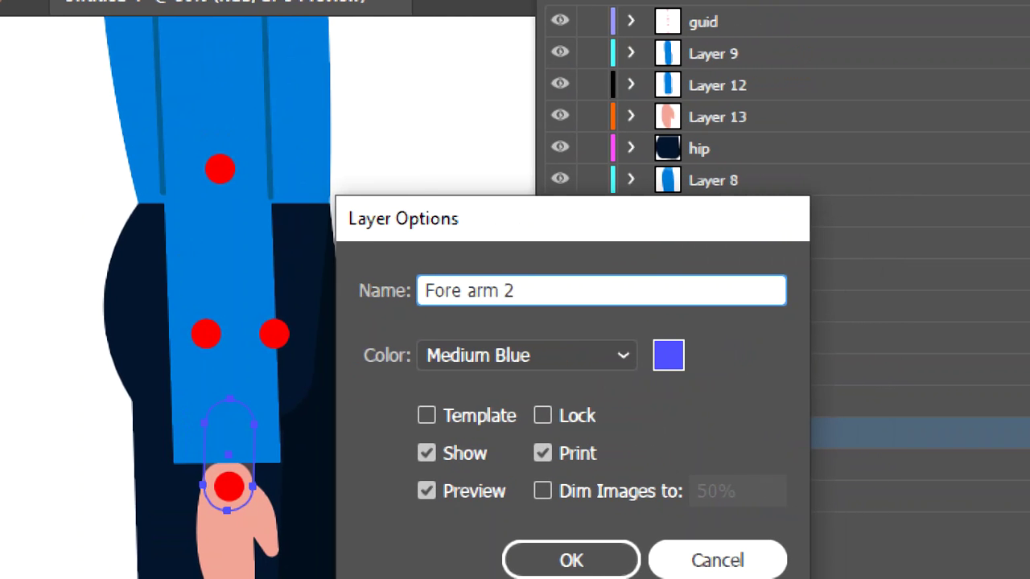
key("Return")
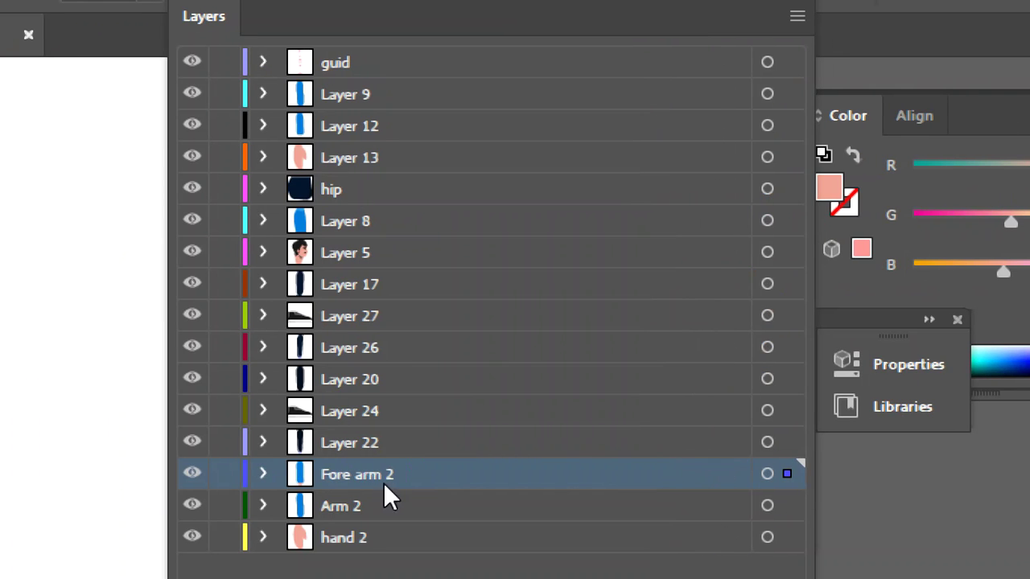
Raise Layer 12's pink path from 29% to 100% opacity and collapse the layer.
left_click(357, 443)
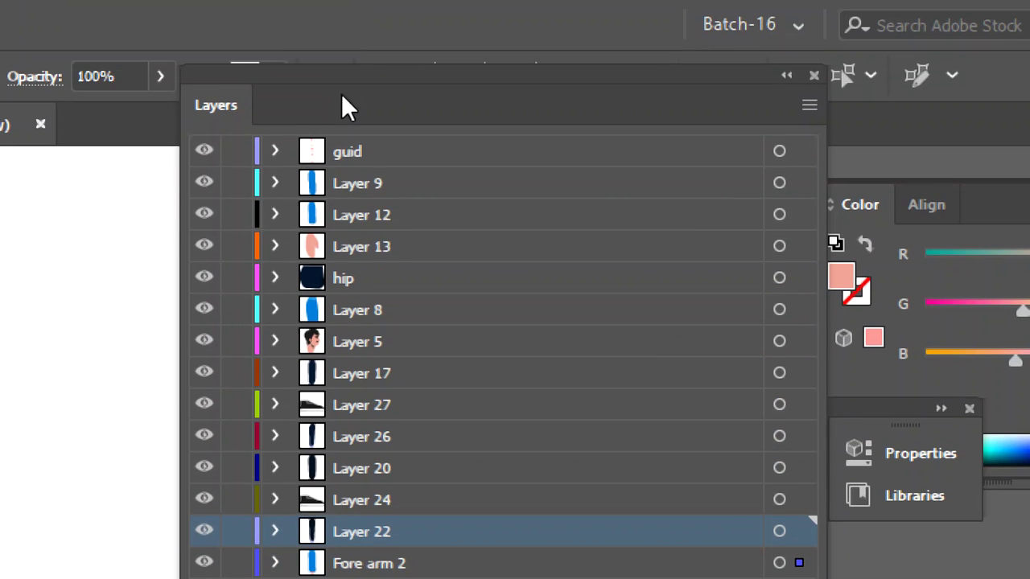
left_click(346, 186)
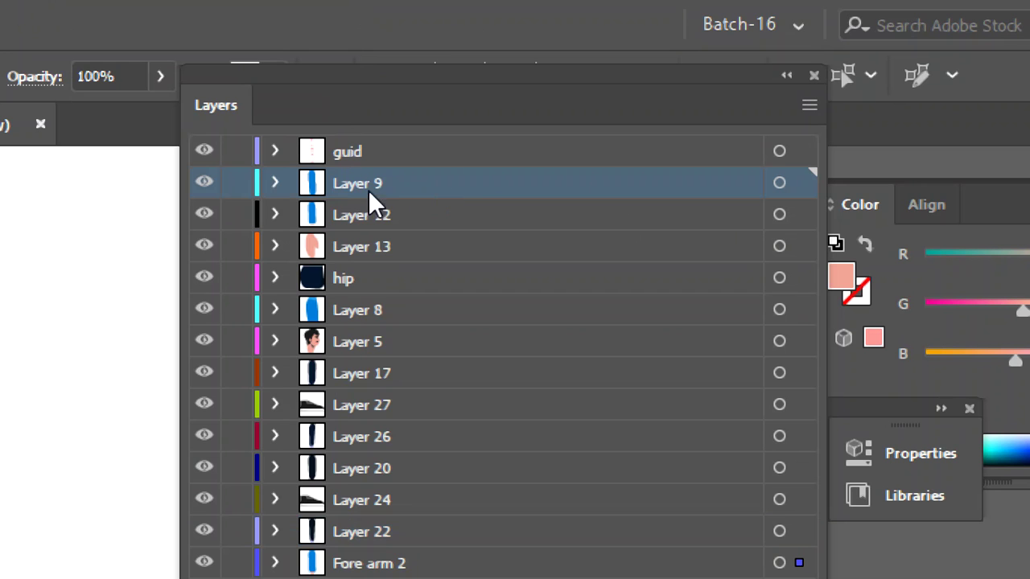
left_click(276, 215)
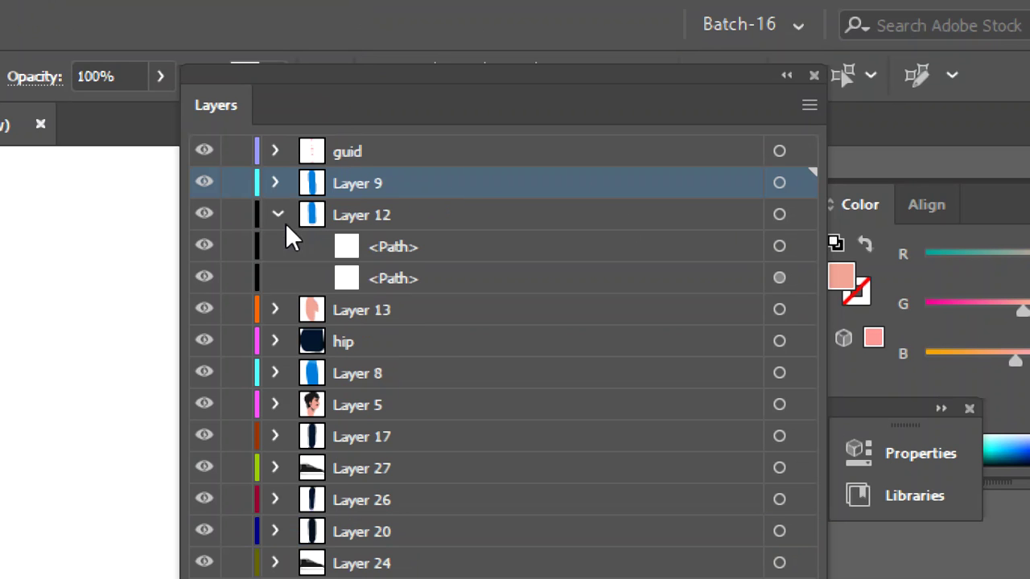
left_click(365, 278)
left_click(779, 277)
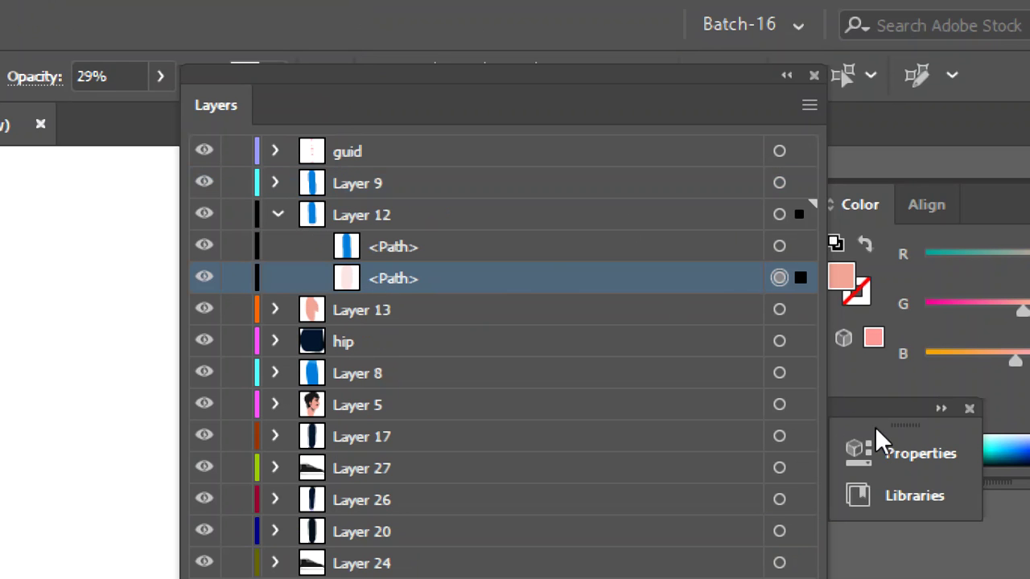
left_click(908, 457)
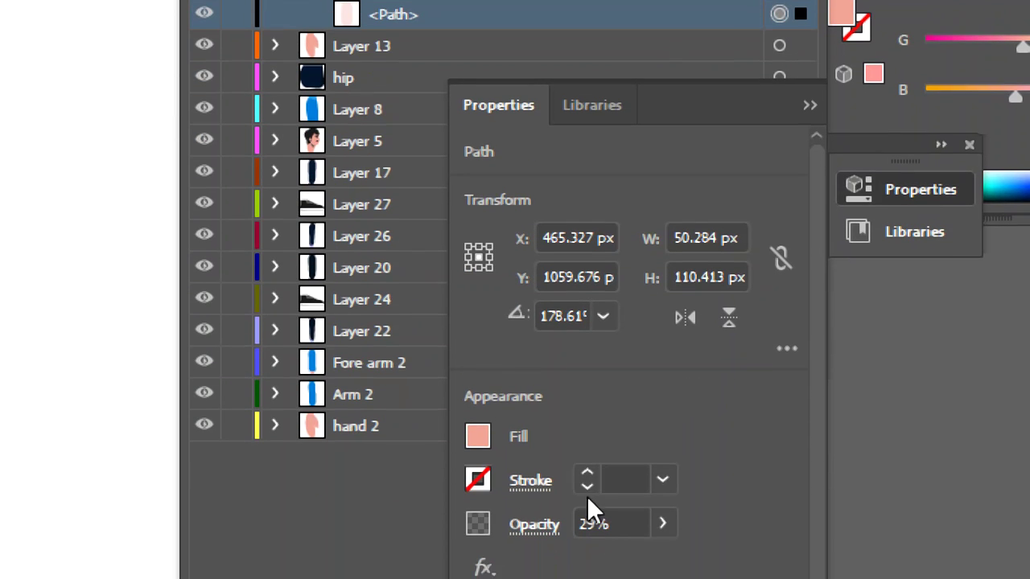
left_click(662, 524)
left_click_drag(616, 558, 688, 558)
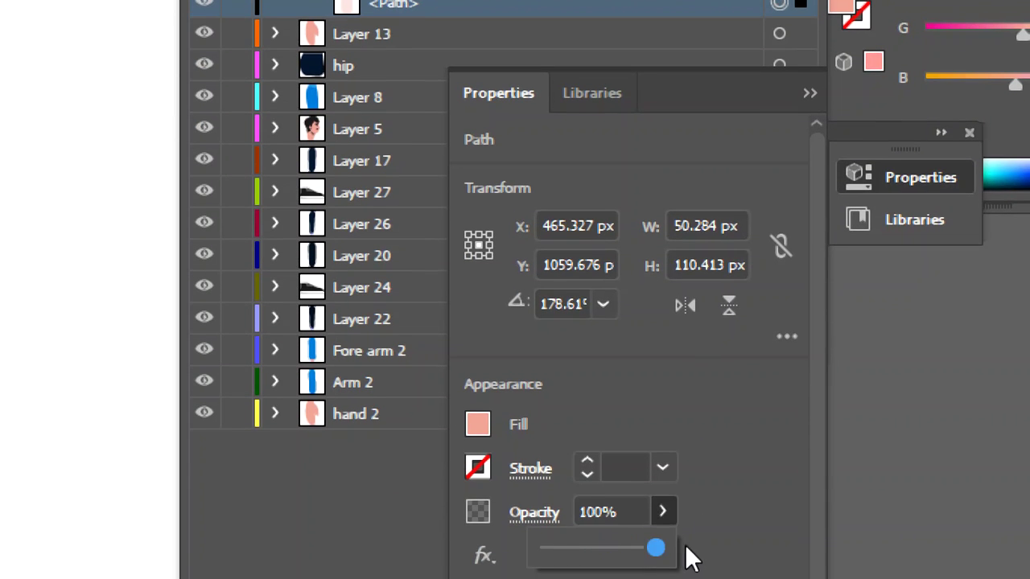
left_click(807, 197)
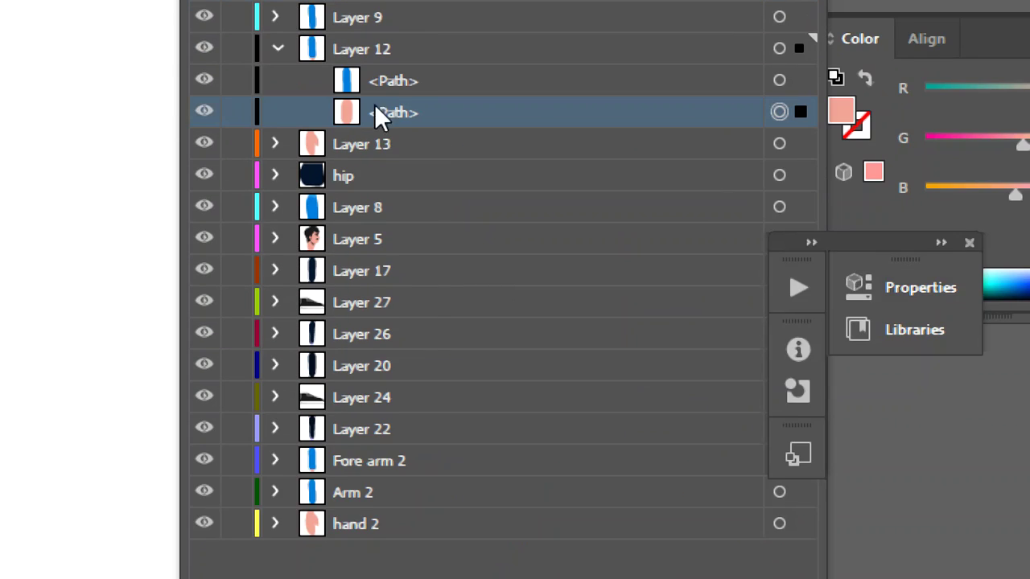
left_click(274, 218)
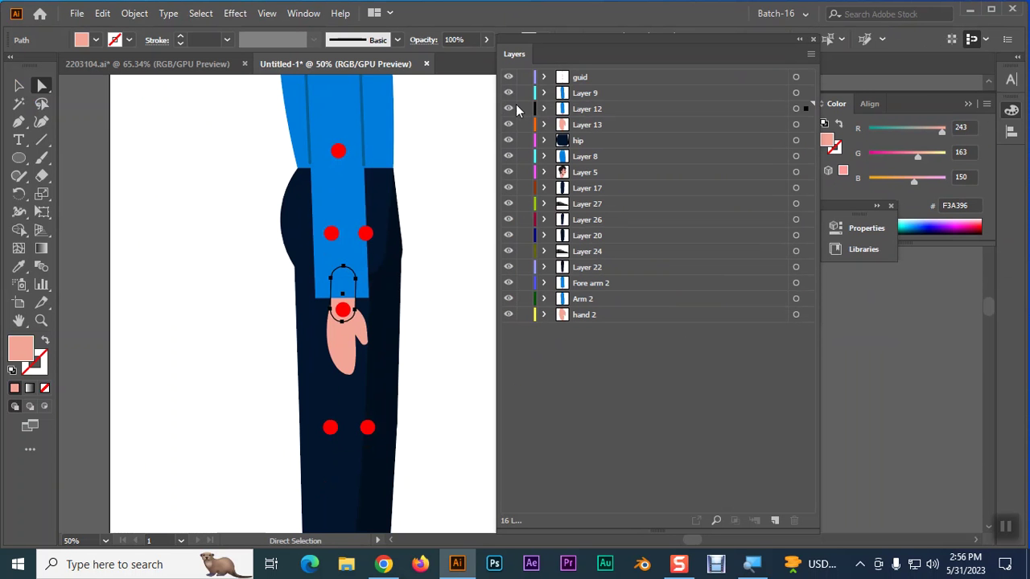
Rename Layer 12 to 'Forearm' and Layer 9 to 'Arm'.
left_click(508, 109)
left_click(509, 109)
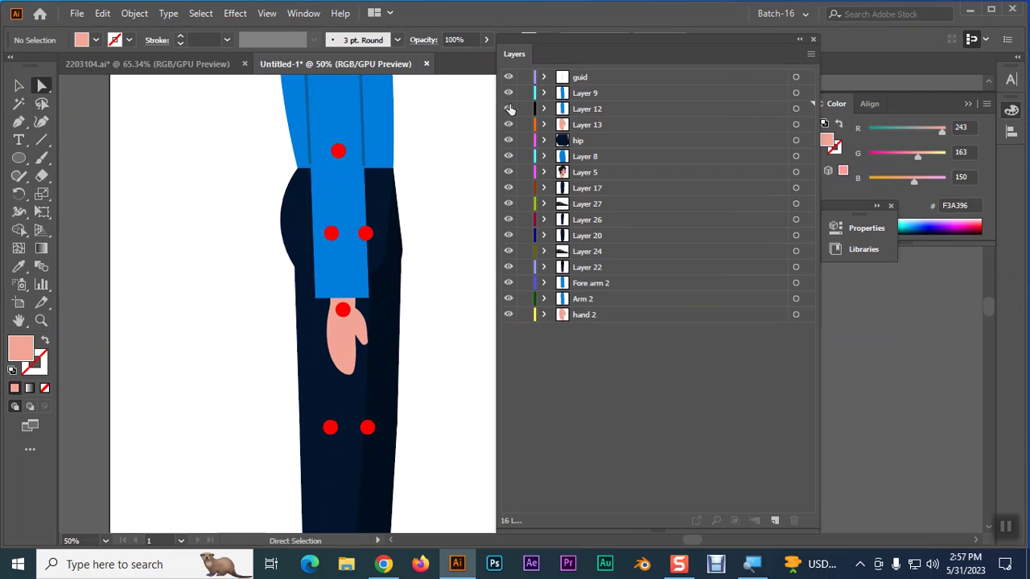
double_click(581, 109)
type("FO")
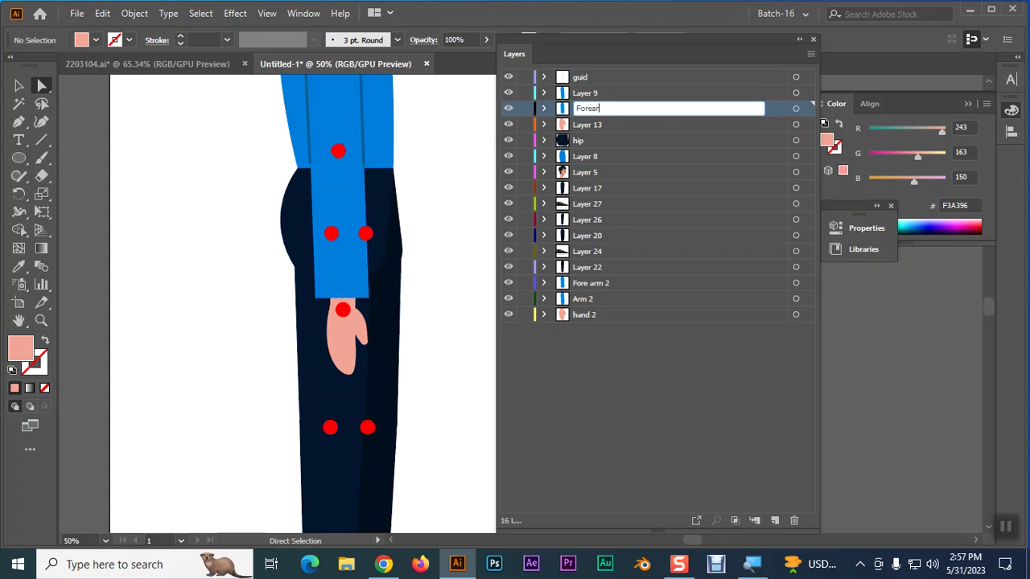
left_click(584, 93)
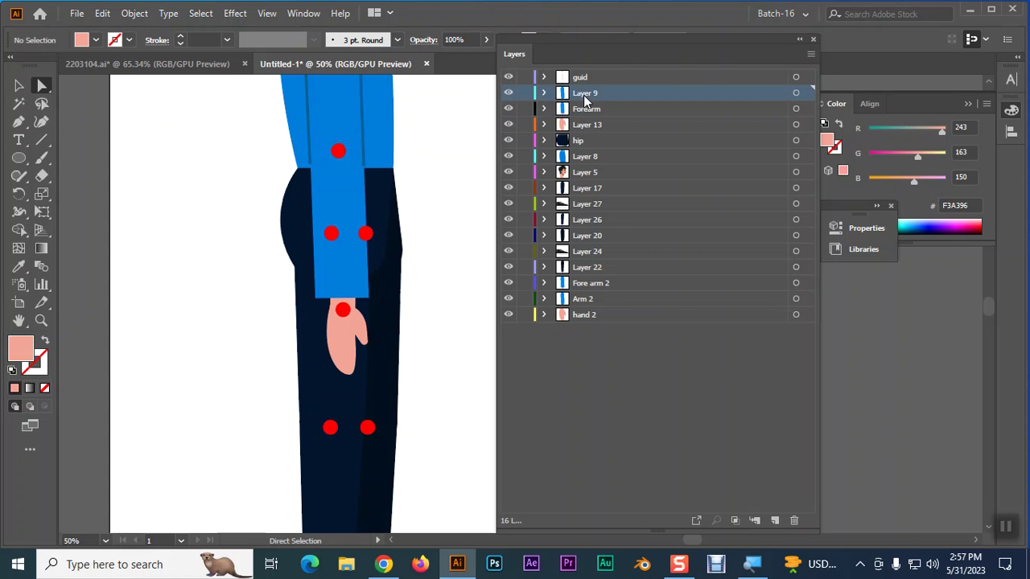
double_click(584, 93)
type("Arm")
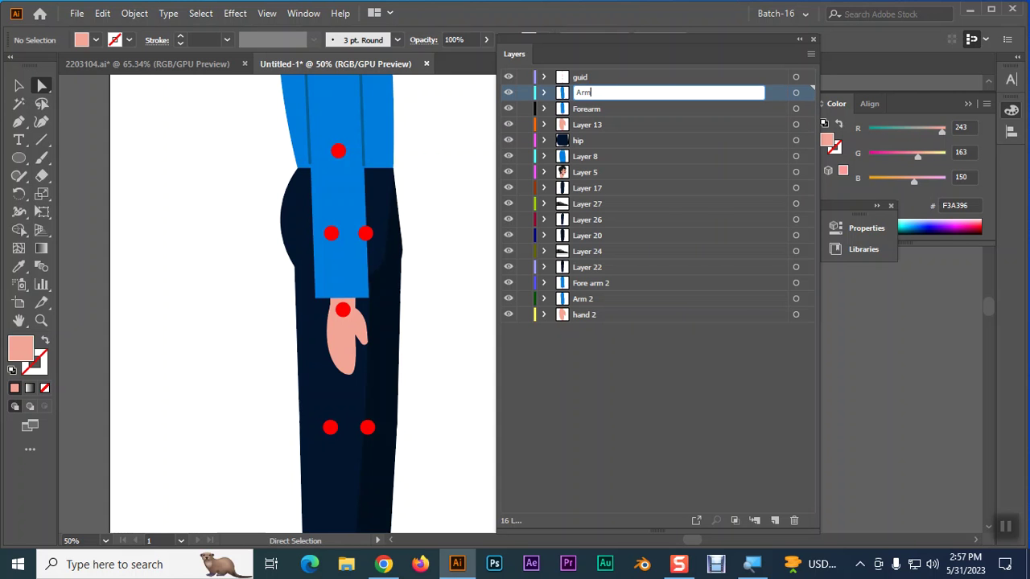
left_click(585, 368)
Move Arm 2 above Fore arm 2 and rename Layer 13 to 'Hand'.
left_click(580, 298)
left_click(578, 283, "shift")
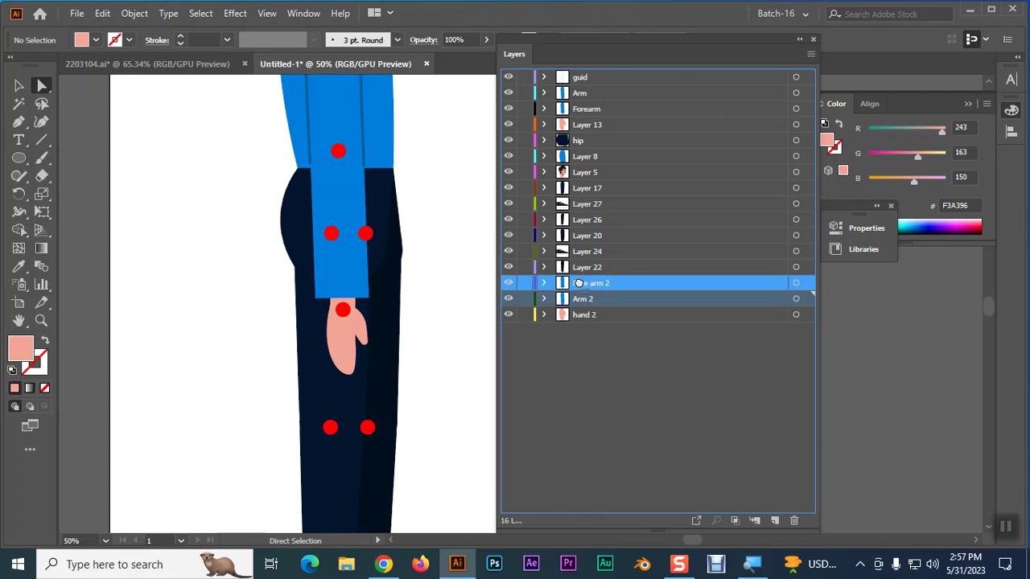
left_click_drag(578, 284, 585, 304)
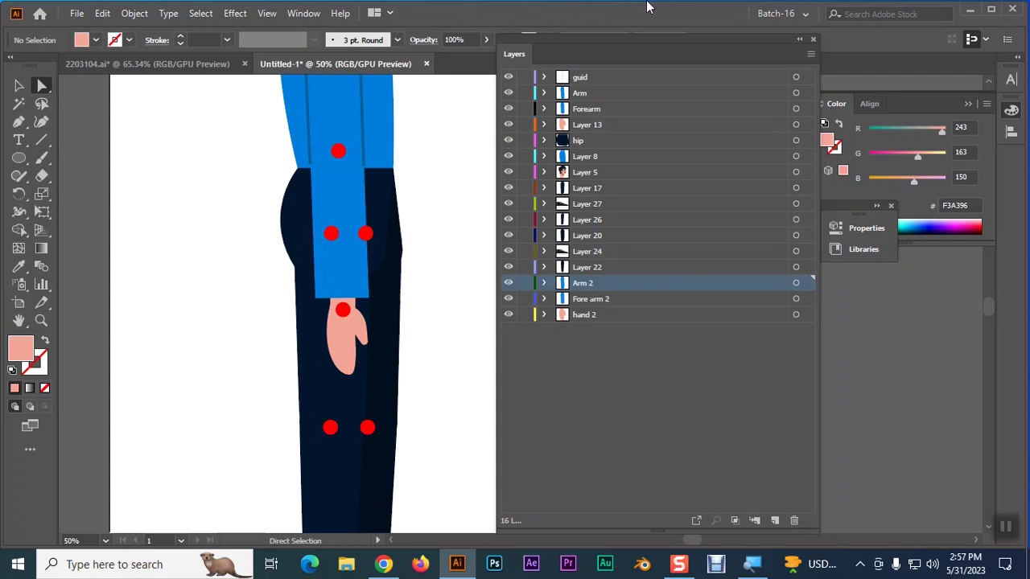
double_click(590, 125)
type("Hand")
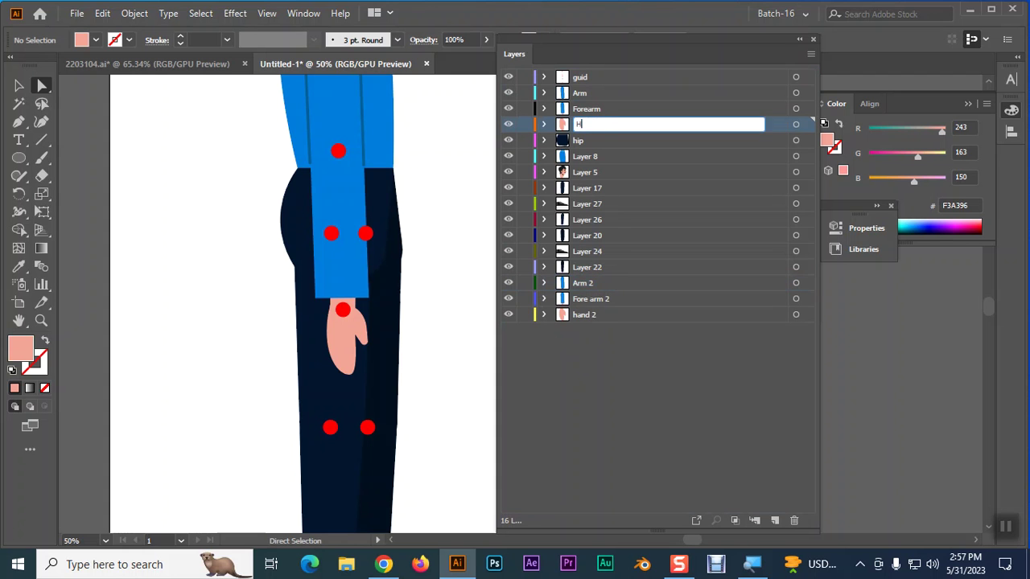
left_click(603, 380)
Rename Layer 8 to 'Body' and toggle its visibility to check the artwork.
double_click(584, 156)
type("Body")
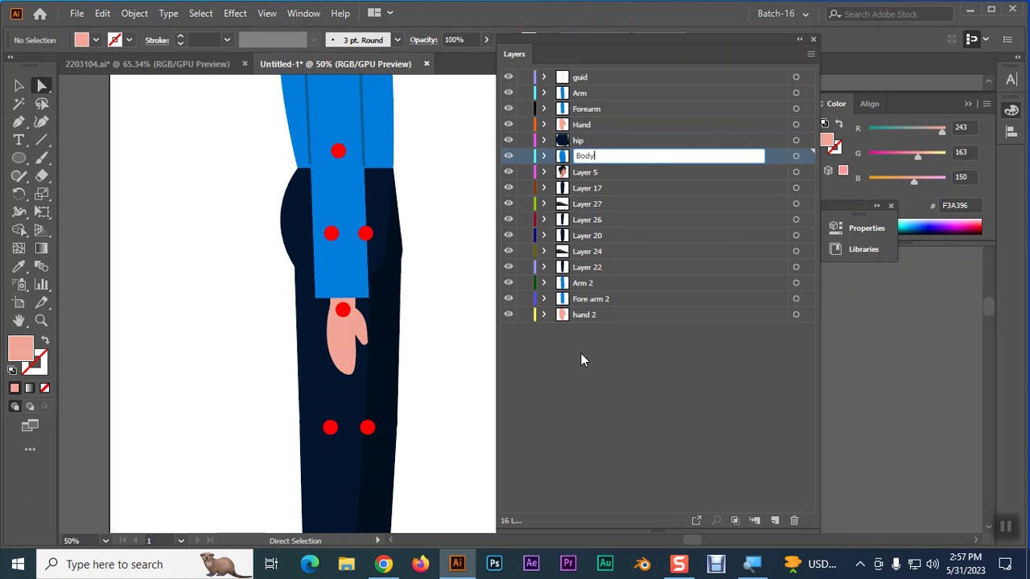
left_click(584, 358)
left_click(508, 158)
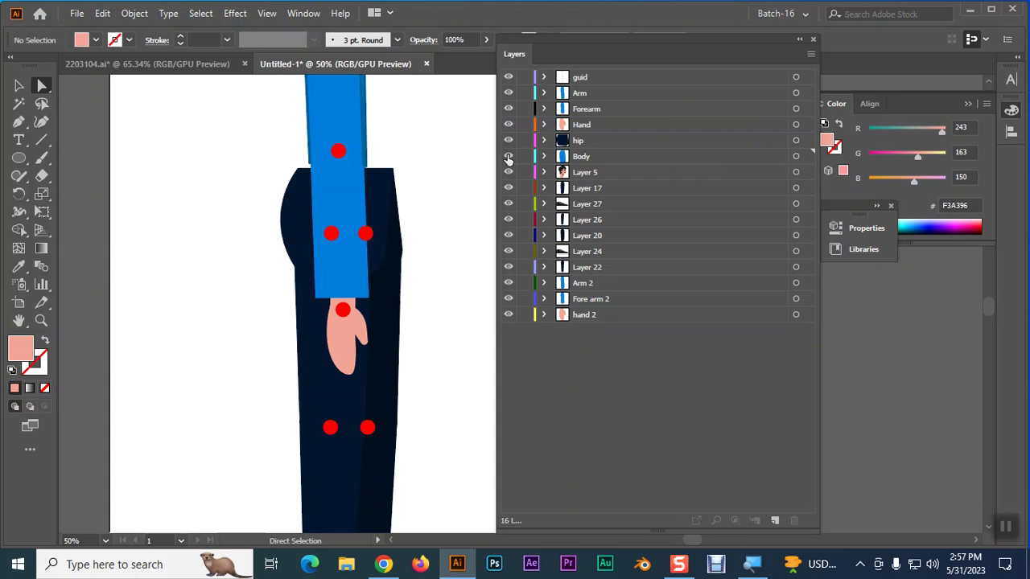
left_click(507, 157)
Rename Layer 17 to 'Thigh' and Layer 27 to 'Foot'.
left_click(581, 191)
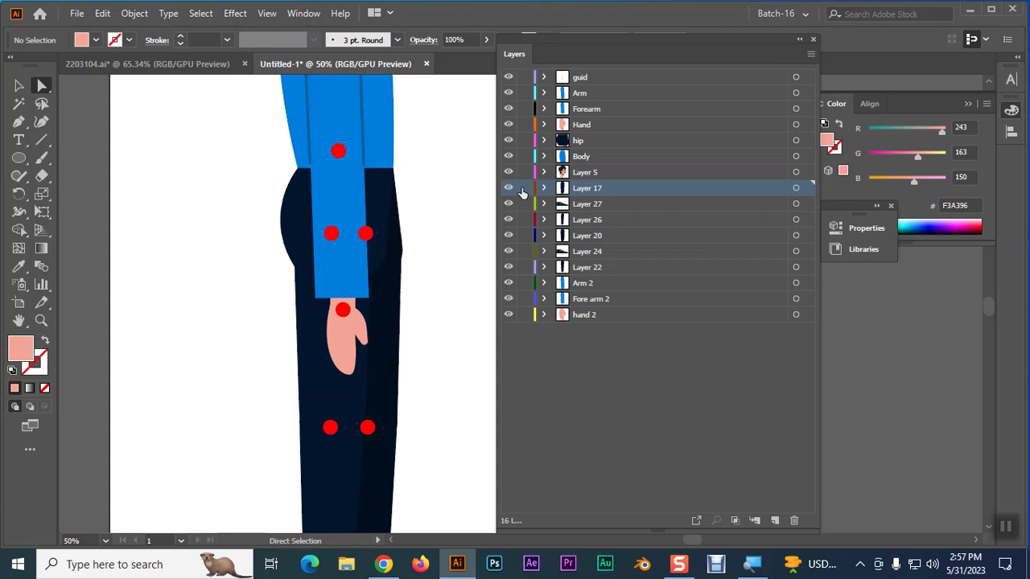
left_click(508, 187)
left_click(507, 187)
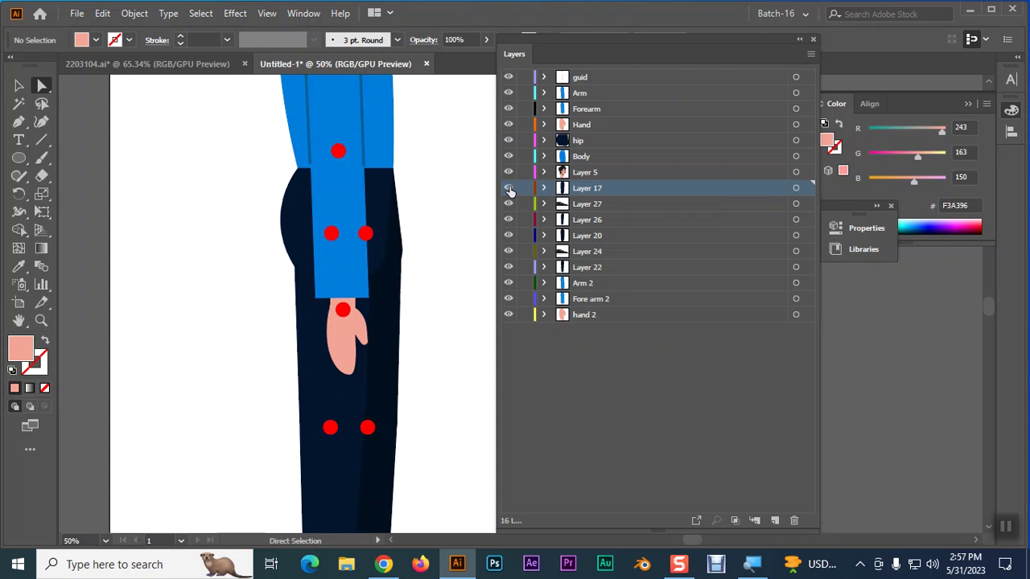
double_click(589, 190)
type("TH")
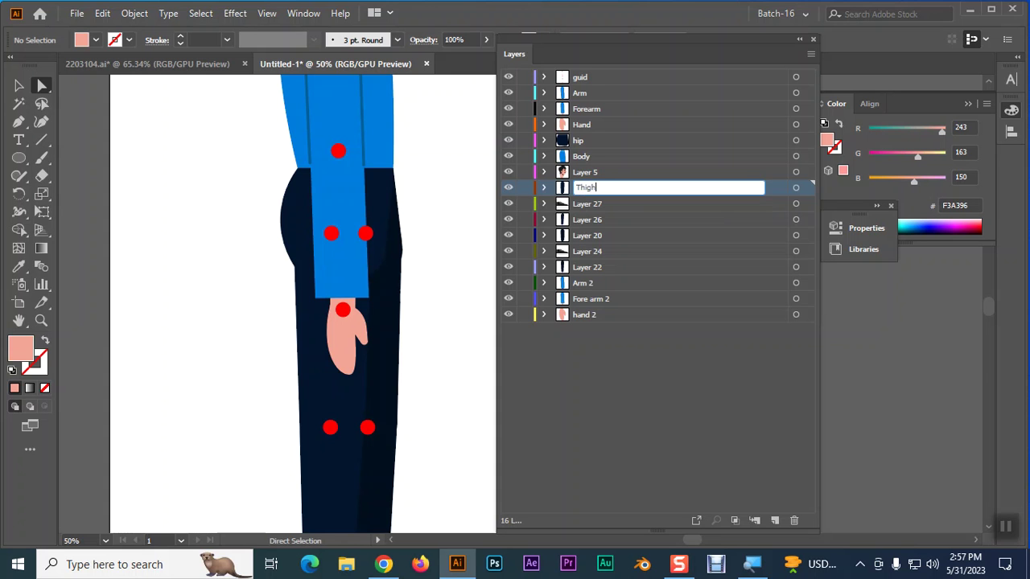
double_click(589, 202)
type("Foot")
key("Return")
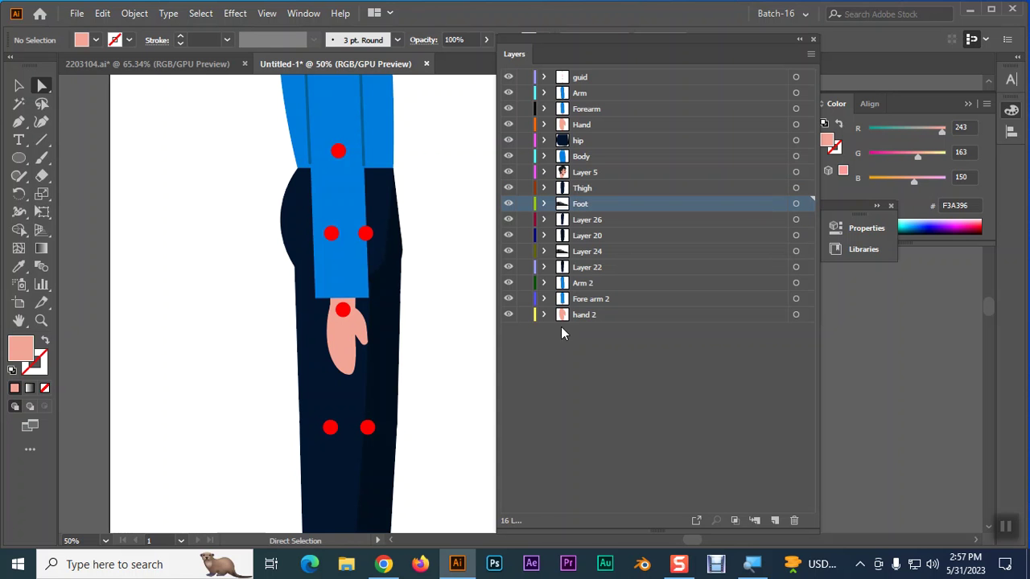
Identify Layer 26's artwork by toggling visibility and rename it 'Culf'.
scroll(372, 423, "down", 5)
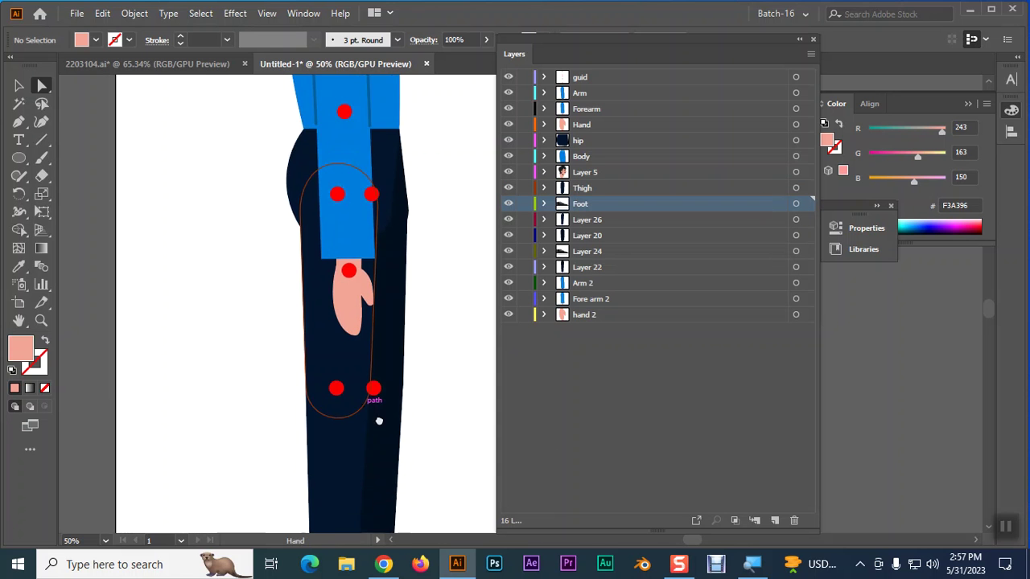
left_click(508, 206)
left_click(507, 206)
left_click(508, 219)
left_click(507, 220)
left_click(581, 223)
double_click(583, 224)
type("Cuff")
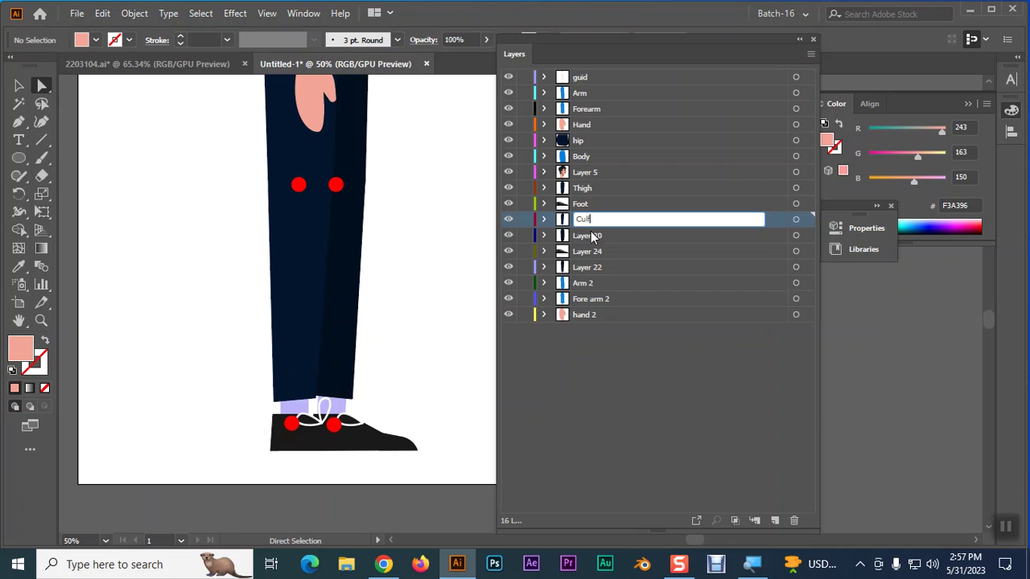
left_click(589, 234)
Rename Layer 20 to 'Thigh 2' and Layer 24 to 'Foot 2'.
double_click(588, 235)
type("Thigh ")
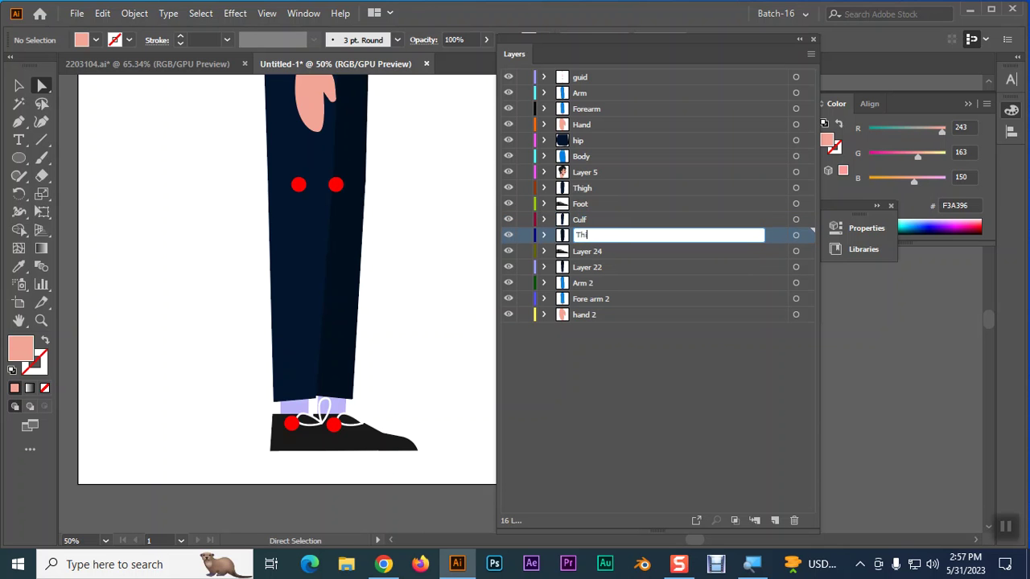
type("2")
left_click(589, 250)
double_click(588, 250)
type("Foot ")
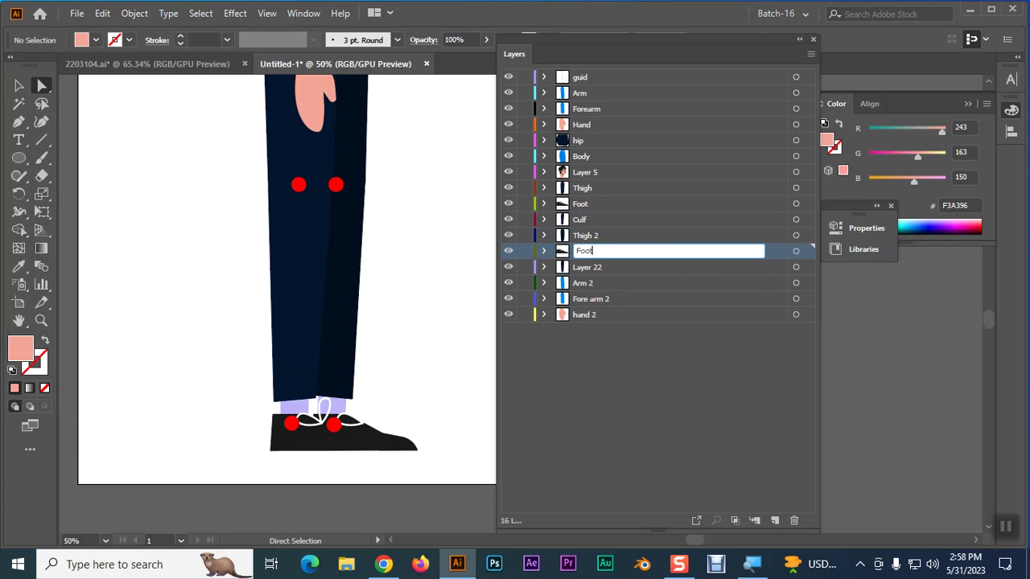
type("2")
left_click(578, 266)
Rename Layer 22 to 'Culf 2' and Layer 5 to 'Head & neck'.
double_click(577, 267)
type("Culf")
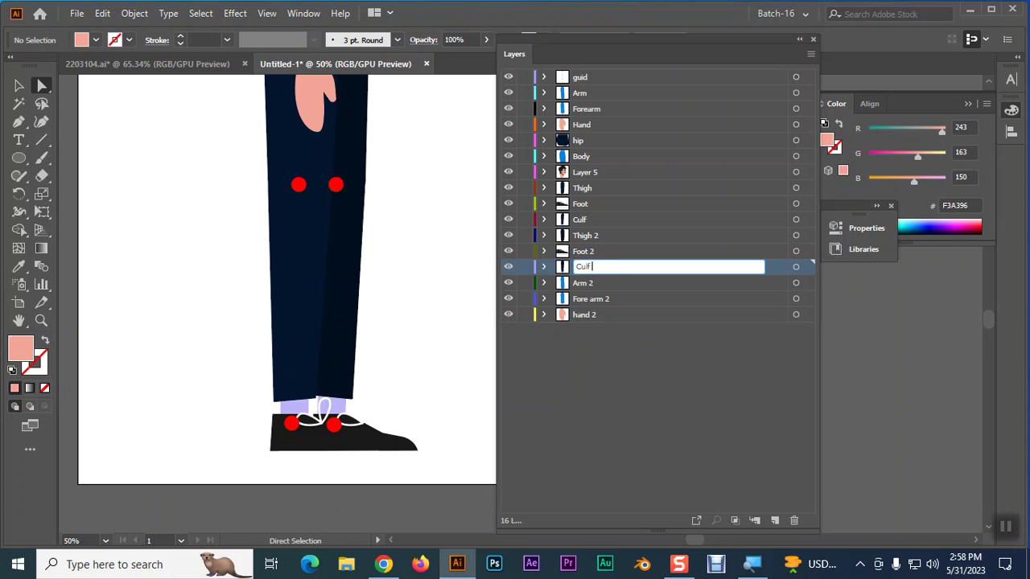
key("Return")
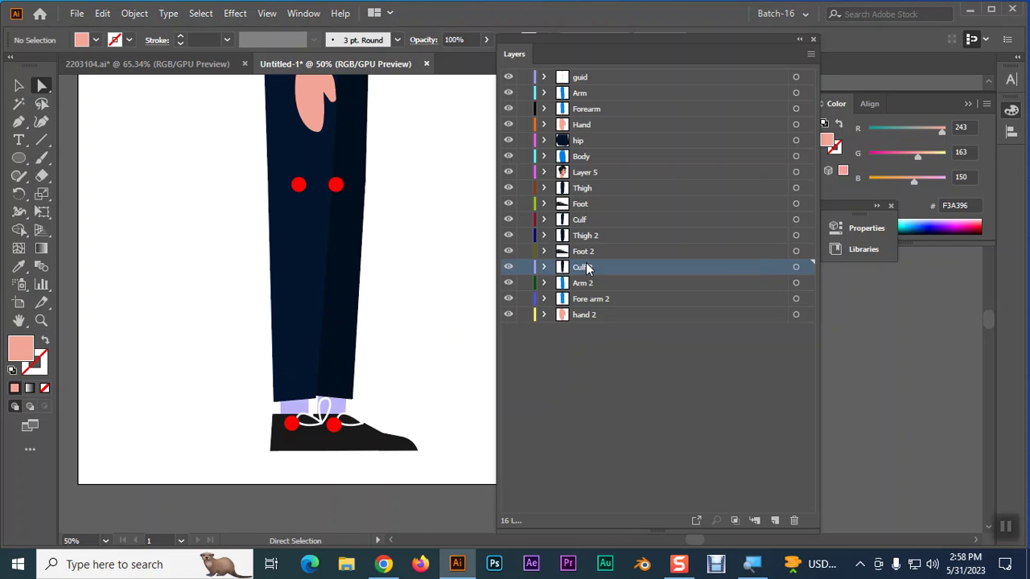
double_click(578, 171)
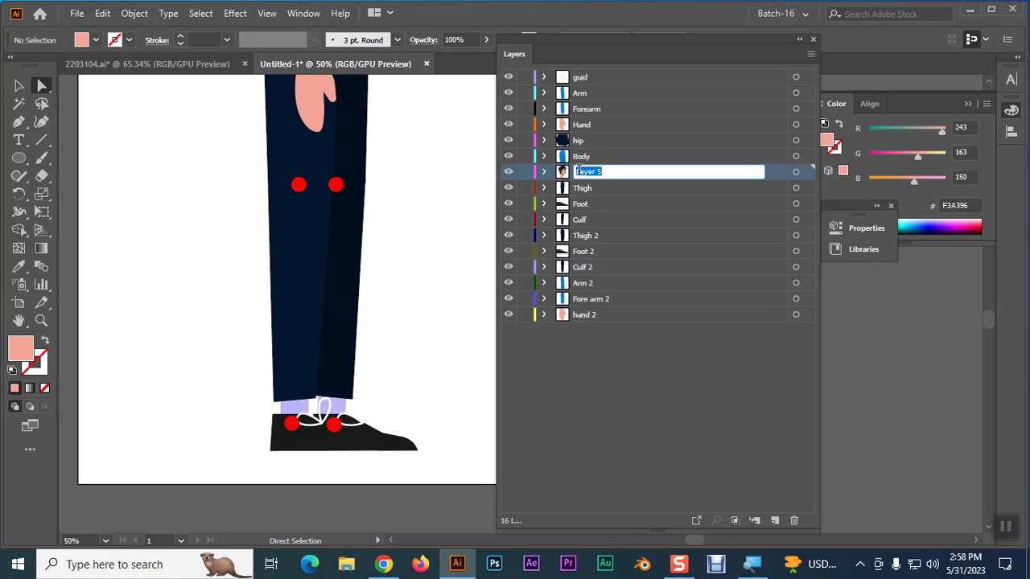
type("Head ")
type("8")
key("Return")
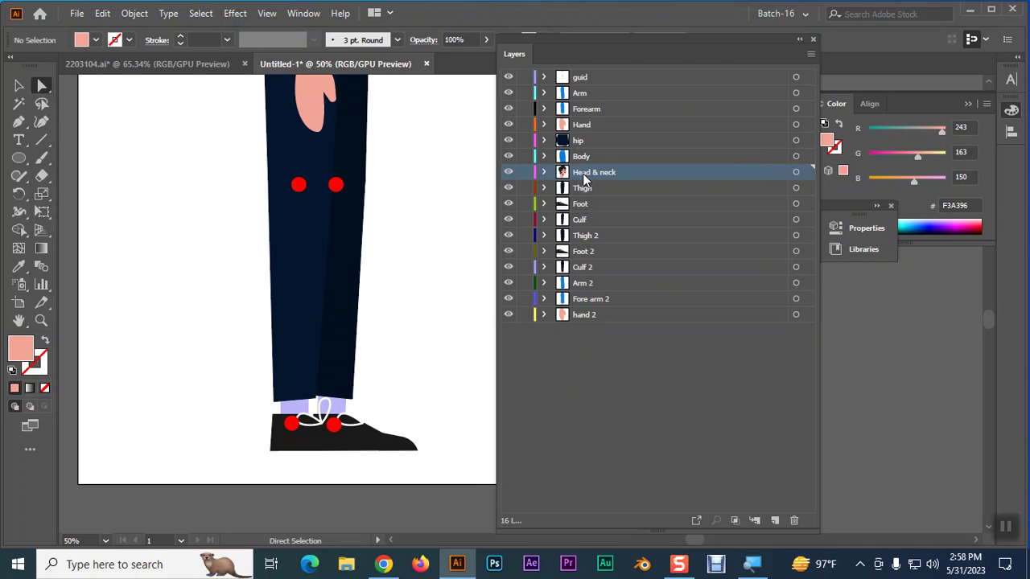
key("space")
key("space")
Undo the last change so the Head & neck layer is named Layer 5 again.
mouse_move(222, 232)
left_mouse_down()
mouse_move(222, 277)
mouse_move(221, 266)
left_mouse_up()
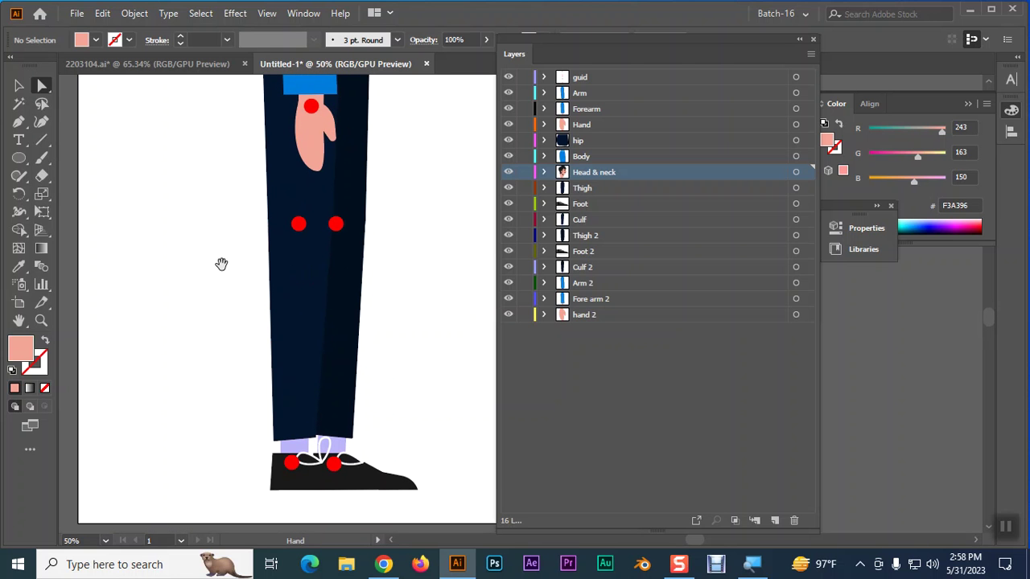
left_click(382, 480)
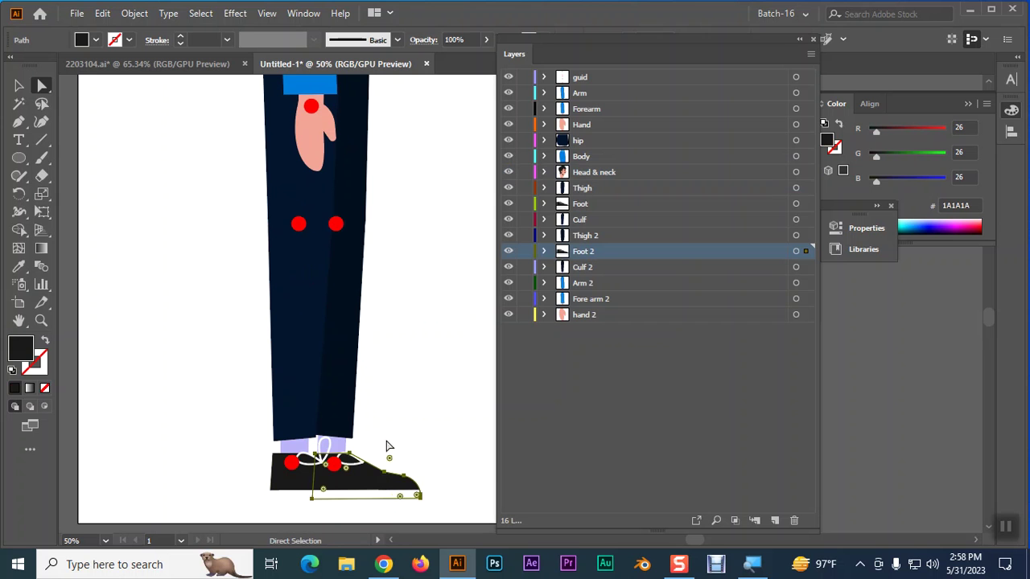
left_click(388, 444)
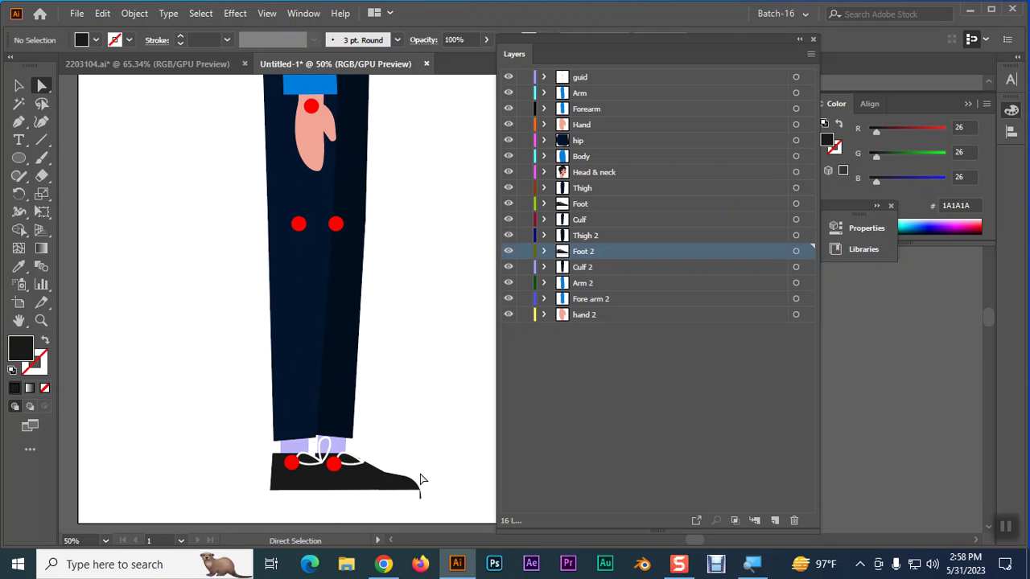
key("ctrl+z")
key("ctrl+z")
key("ctrl+z")
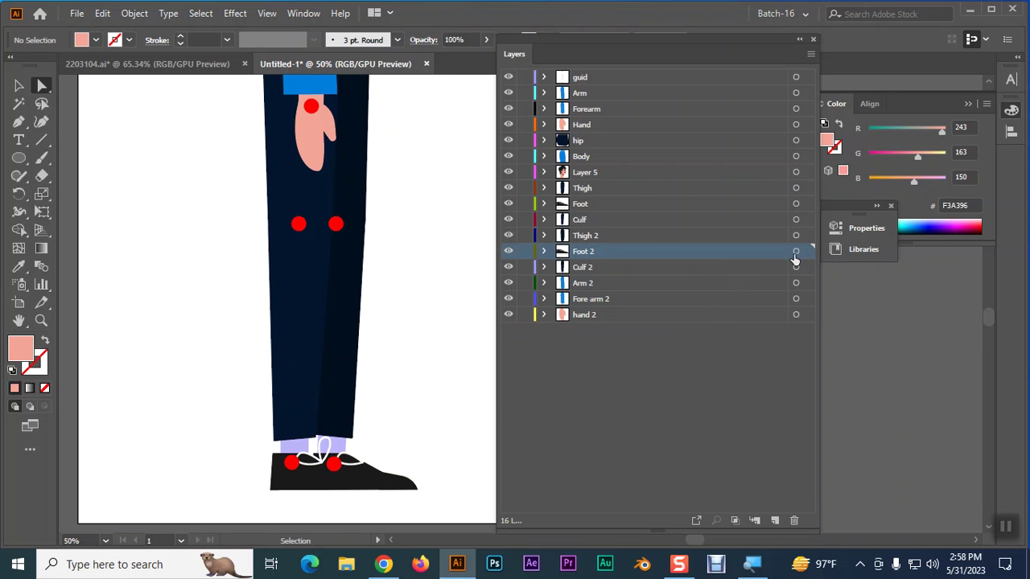
left_click(795, 252)
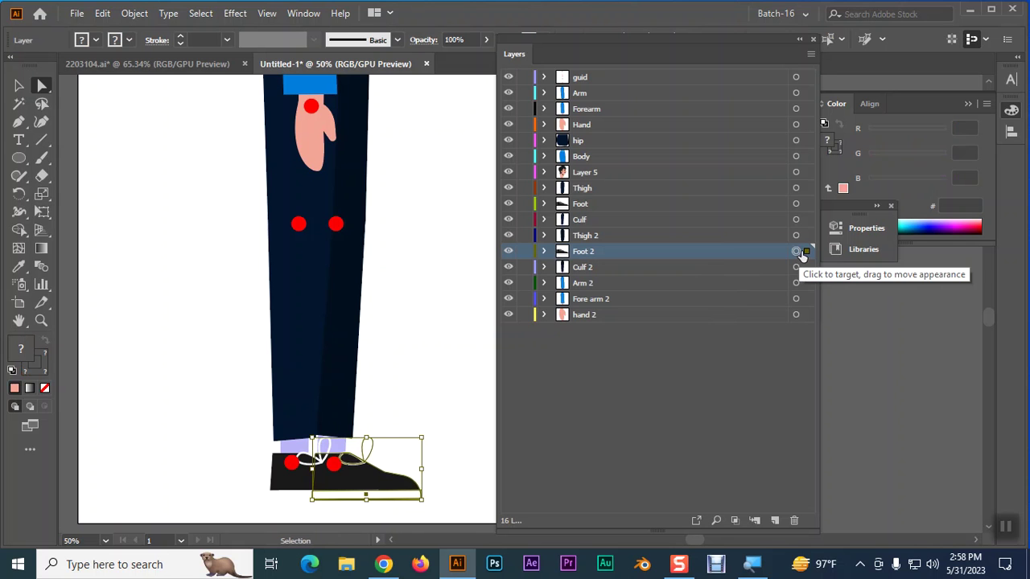
left_click(449, 354)
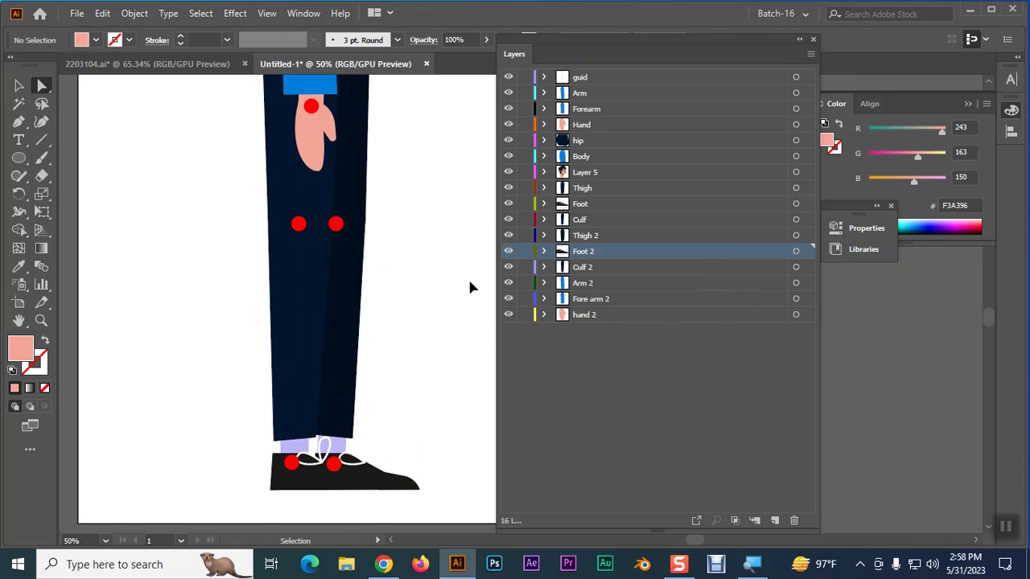
Save the document to the Desktop as Charecter 14.ai with default Illustrator options.
left_click(76, 13)
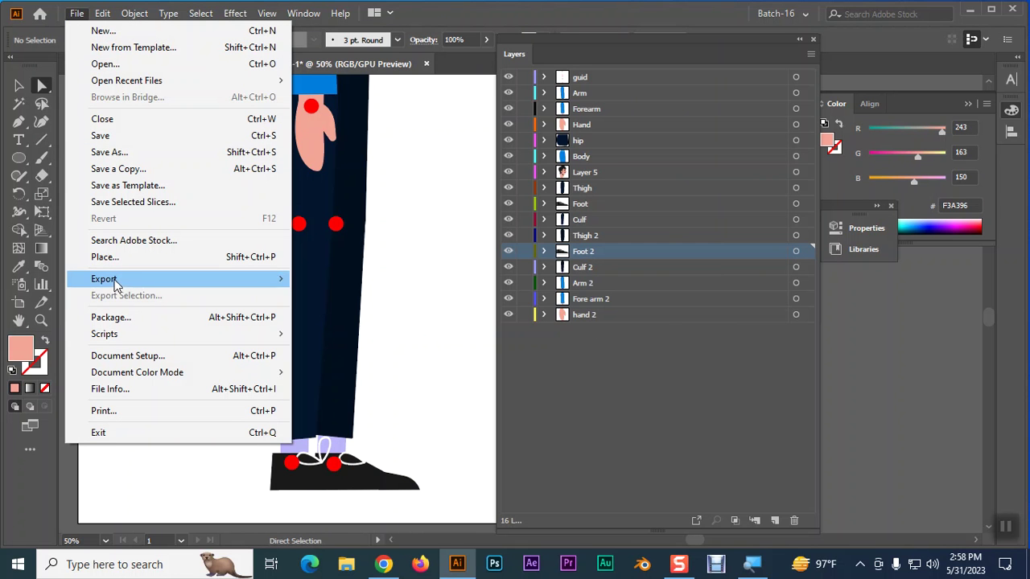
mouse_move(153, 282)
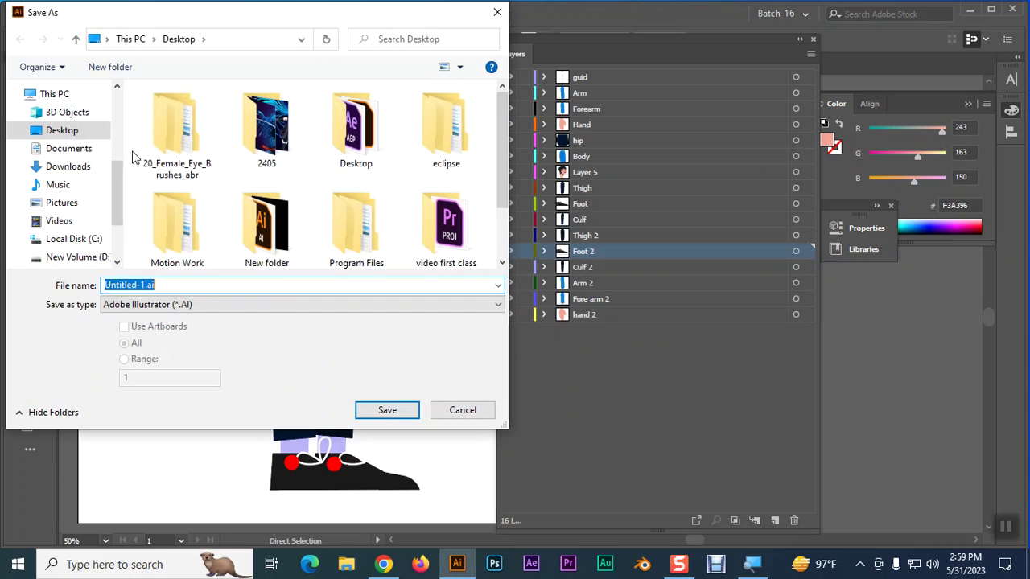
type("Charecter 14")
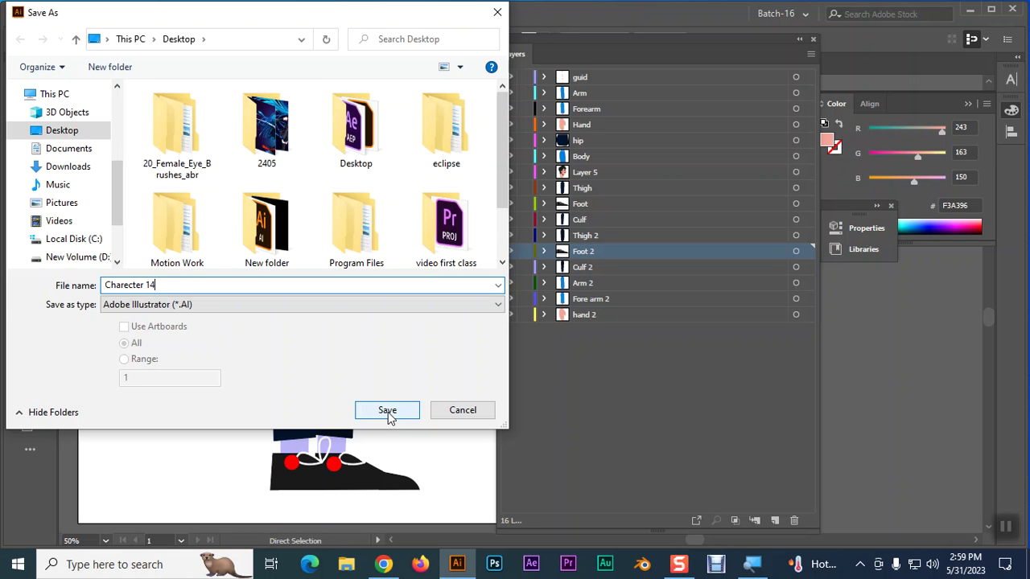
left_click(60, 131)
left_click(368, 409)
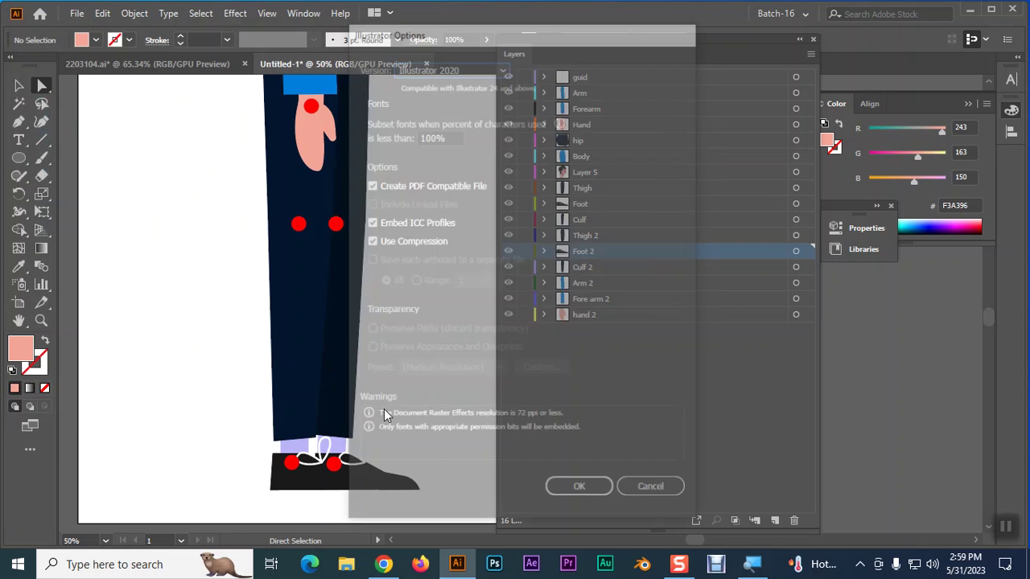
left_click(580, 494)
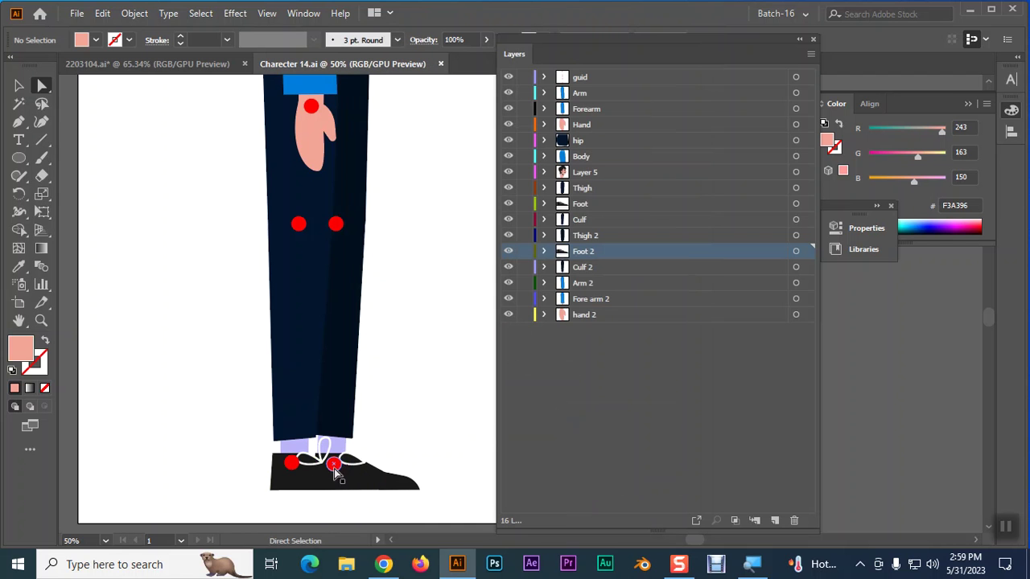
Nudge the shoe's red dots into place and clear the selection.
left_click_drag(336, 473, 335, 471)
left_click(291, 463, "shift")
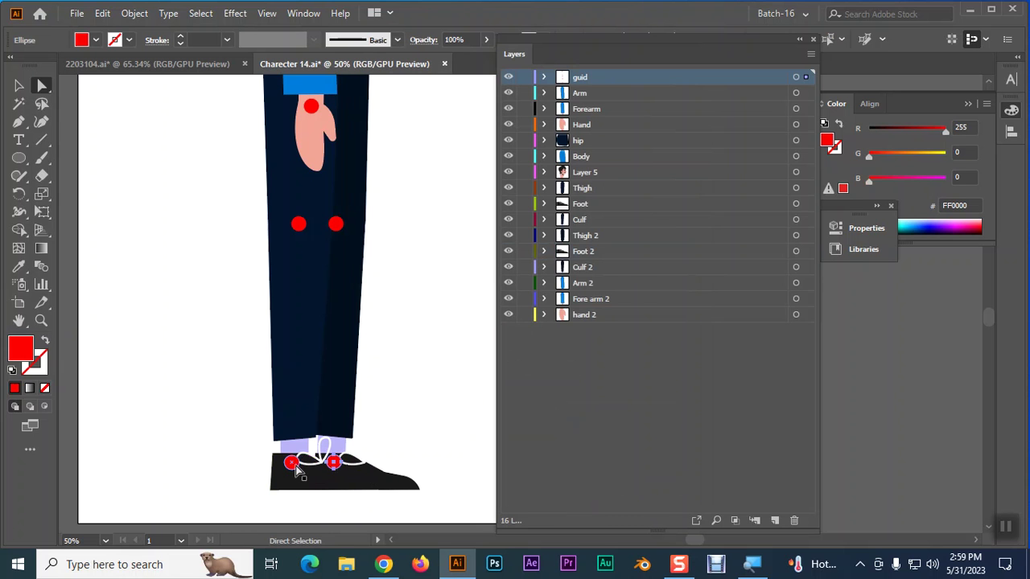
left_click(337, 475)
left_click(439, 432)
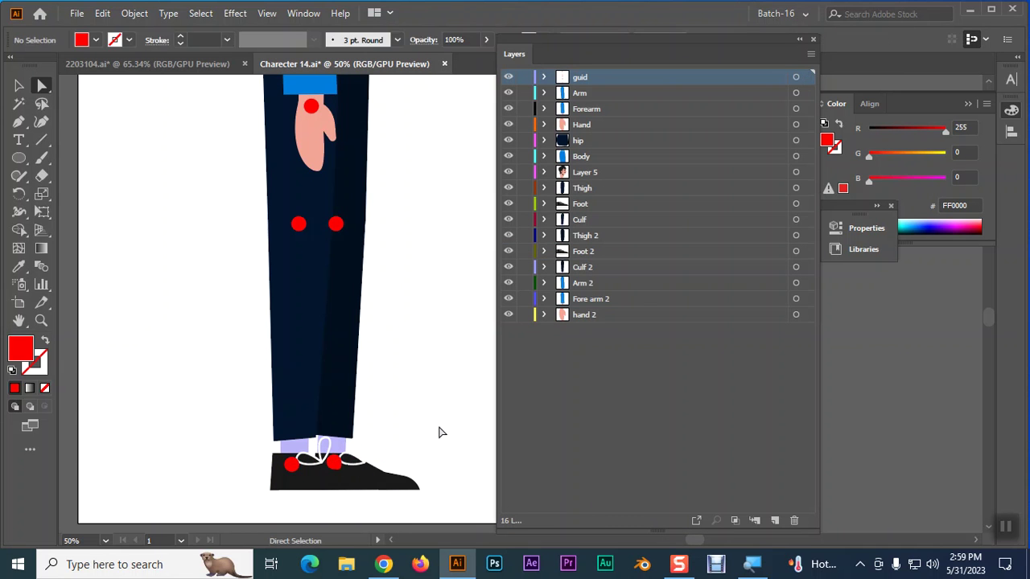
Save, quit Illustrator without further changes while clearing the clipboard, and launch After Effects.
key("ctrl+s")
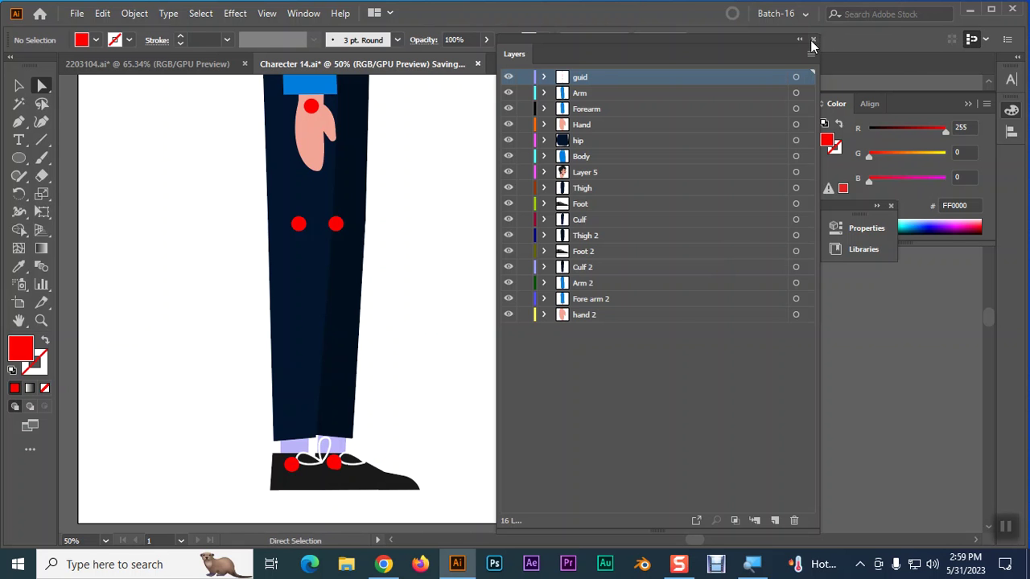
left_click(812, 40)
left_click(1016, 9)
left_click(590, 301)
left_click(582, 303)
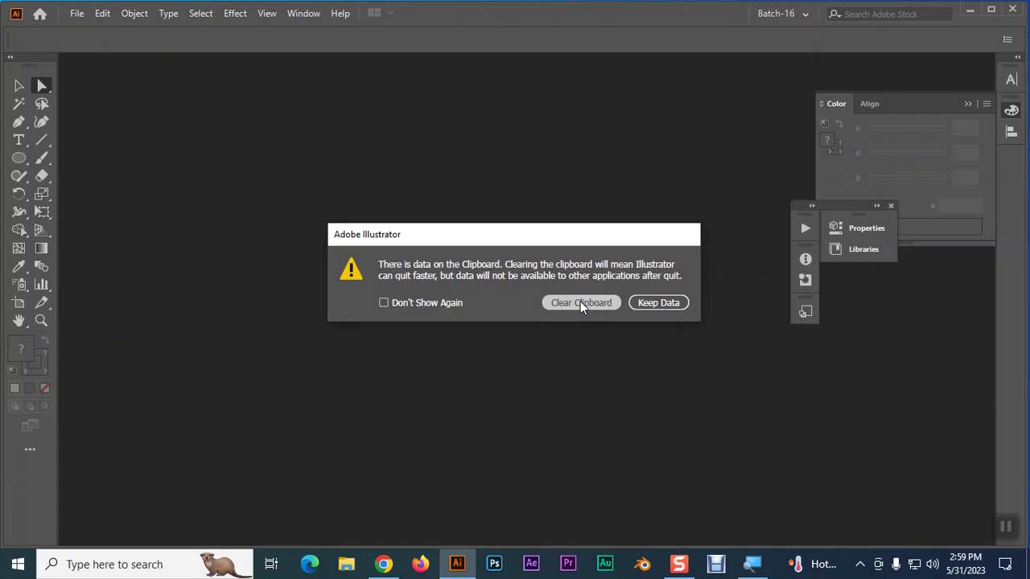
left_click(567, 563)
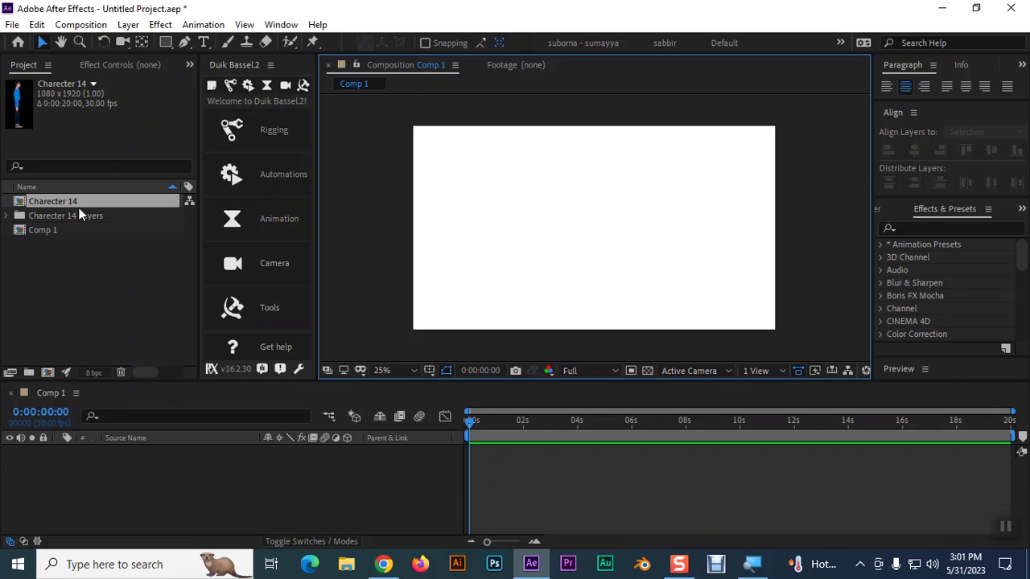
Open the Charecter 14 composition, fit it in view, lock the guid layer and maximize the viewer.
double_click(78, 203)
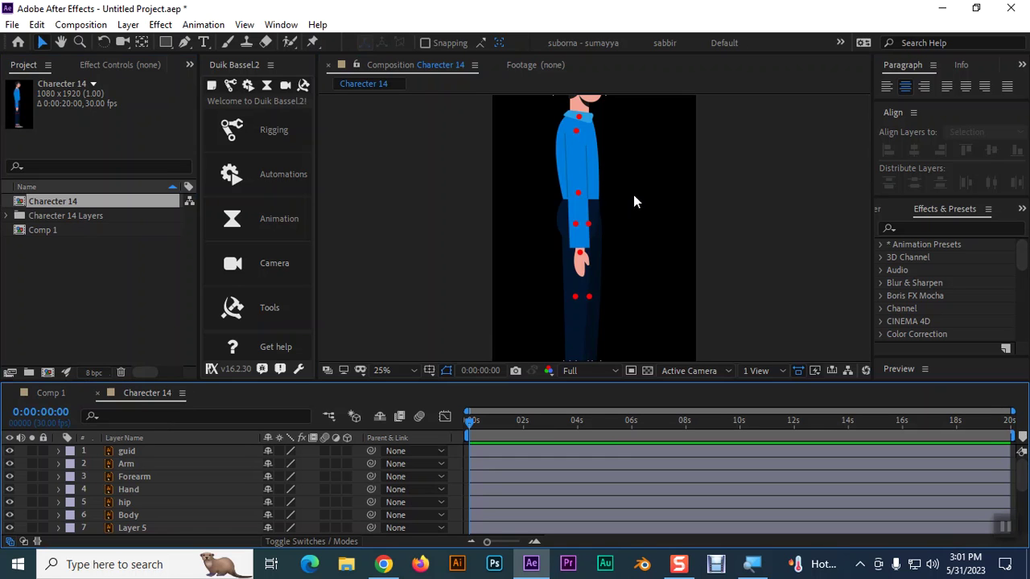
left_click(634, 202)
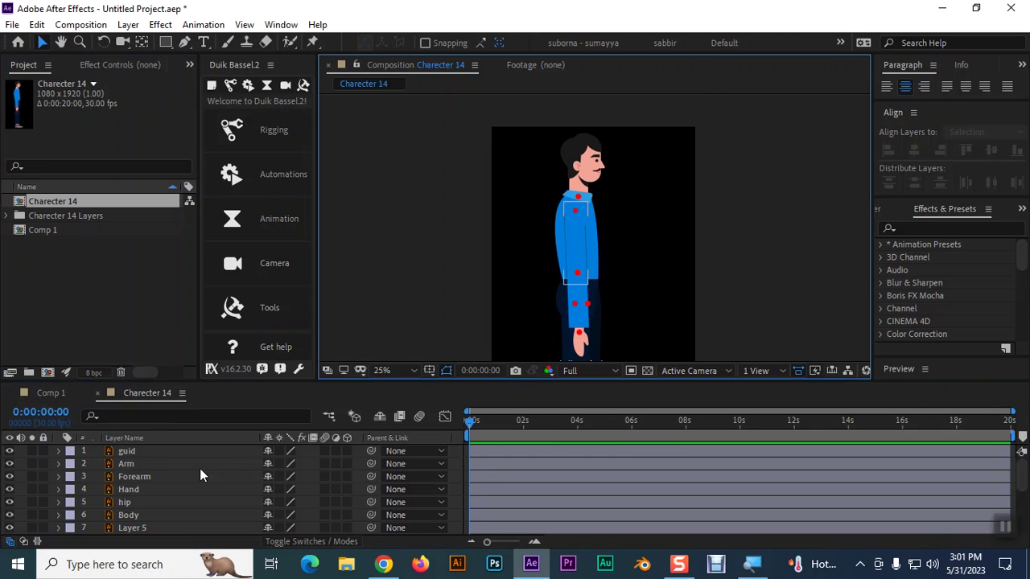
left_click(43, 451)
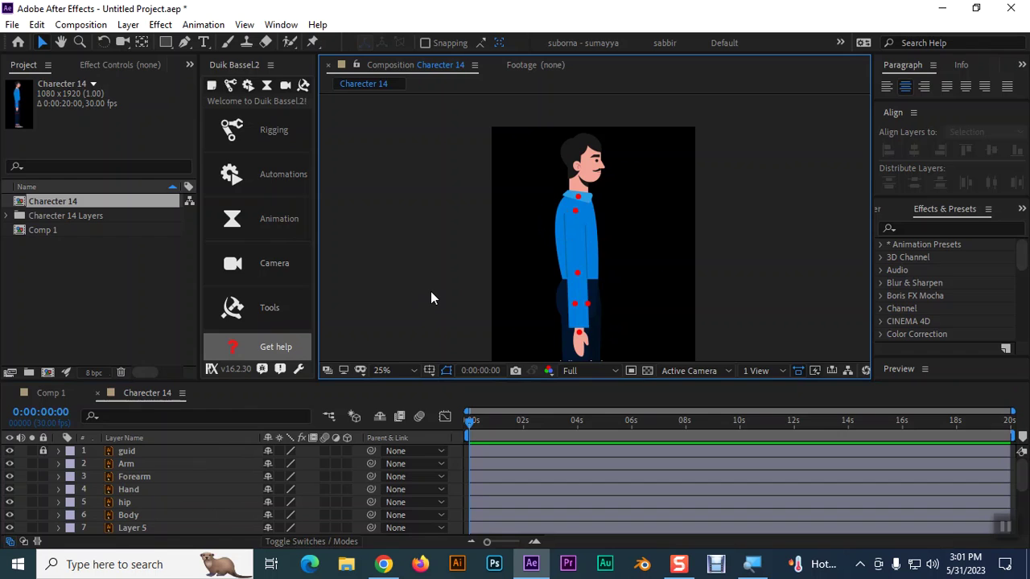
key("grave")
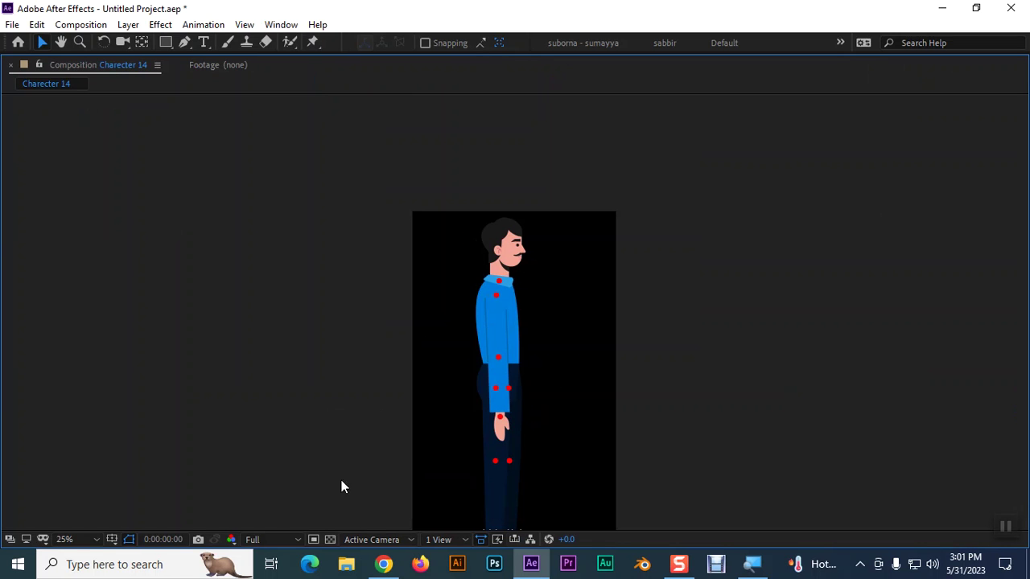
Zoom to 50% and move the shoe's anchor point onto its left red dot.
scroll(568, 283, "down", 4)
scroll(574, 271, "down", 2)
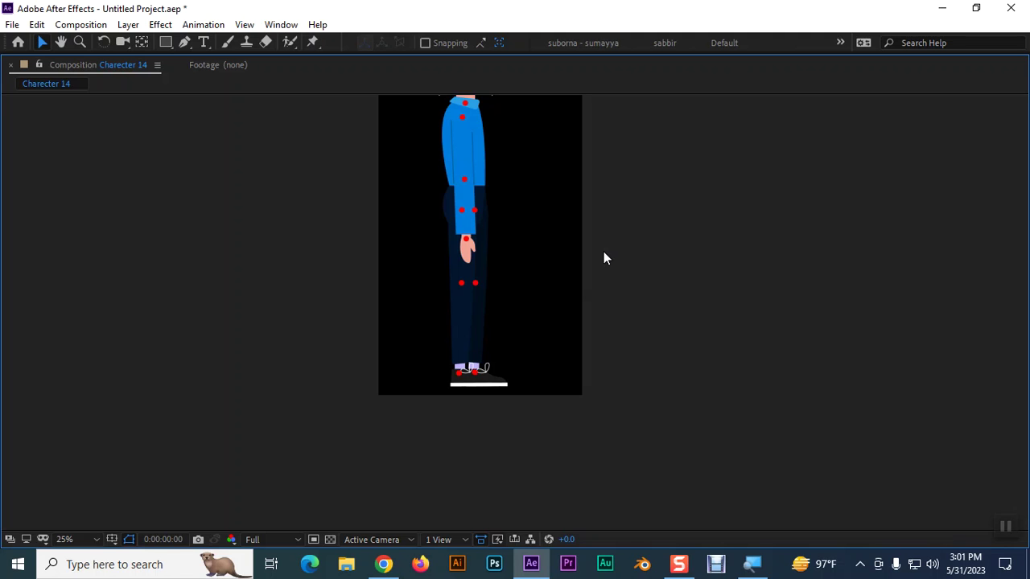
key("period")
key("period")
key("period")
key("comma")
key("comma")
key("comma")
key("period")
left_click_drag(545, 402, 565, 336)
left_click(442, 381)
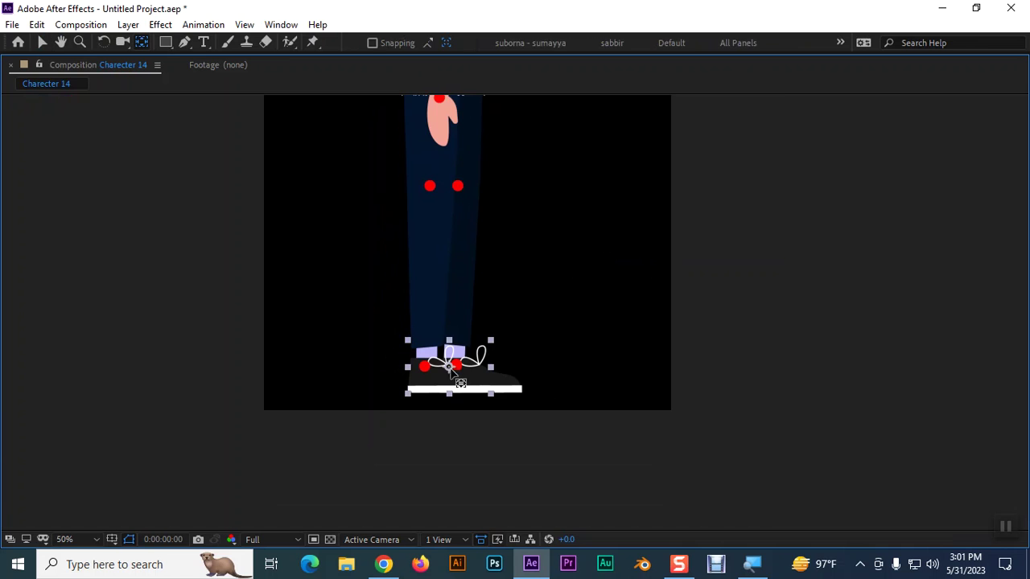
scroll(451, 374, "up", 1)
scroll(471, 375, "up", 1)
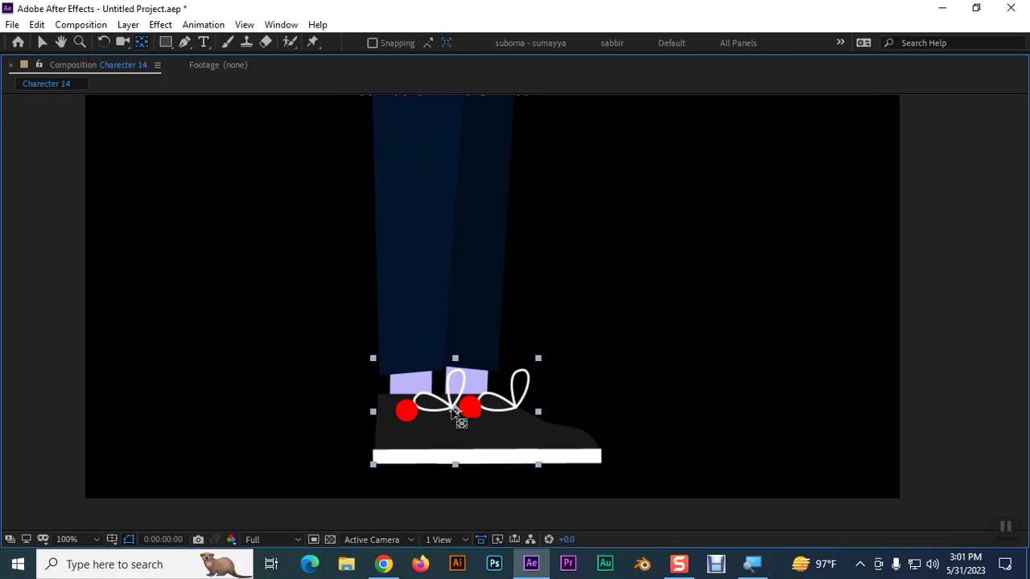
mouse_move(456, 411)
left_mouse_down()
mouse_move(404, 411)
mouse_move(519, 411)
mouse_move(471, 407)
left_mouse_up()
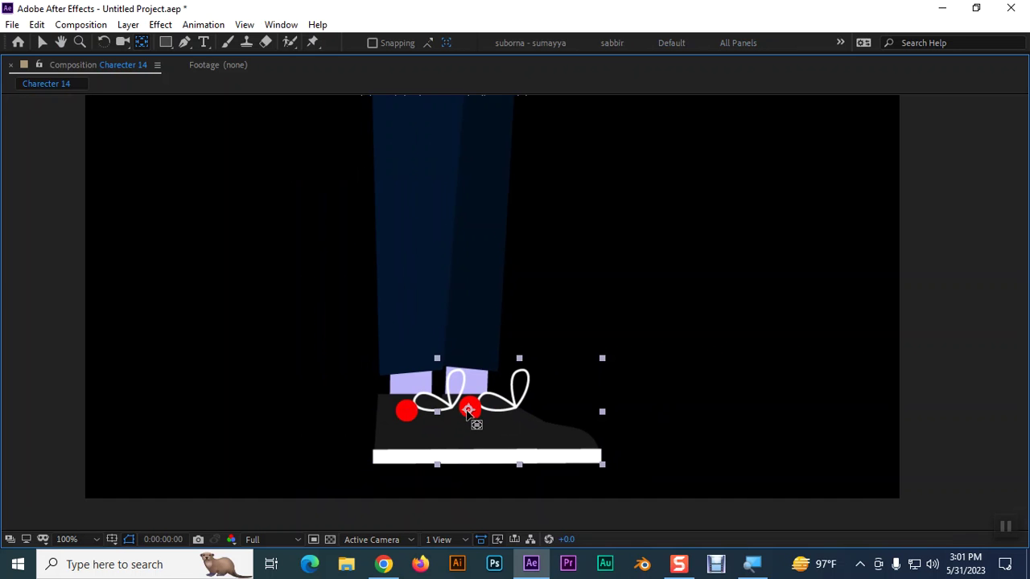
Move both pants-leg anchor points up onto their red knee dots and check the pivots.
scroll(598, 226, "up", 5)
left_click(544, 463)
left_click_drag(516, 505, 519, 349)
left_click(454, 378)
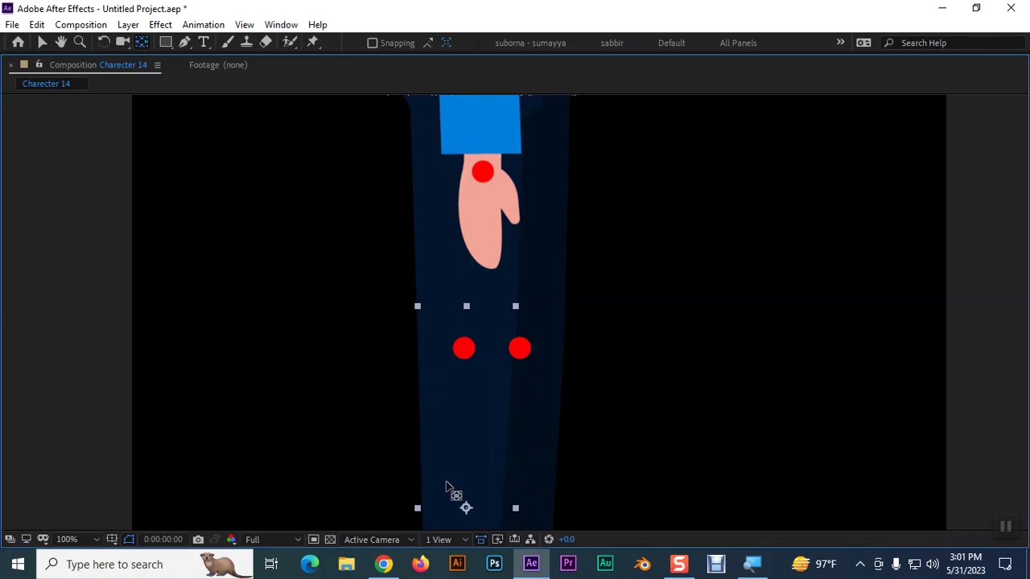
left_click_drag(466, 507, 461, 347)
left_click(515, 351)
left_click(555, 420)
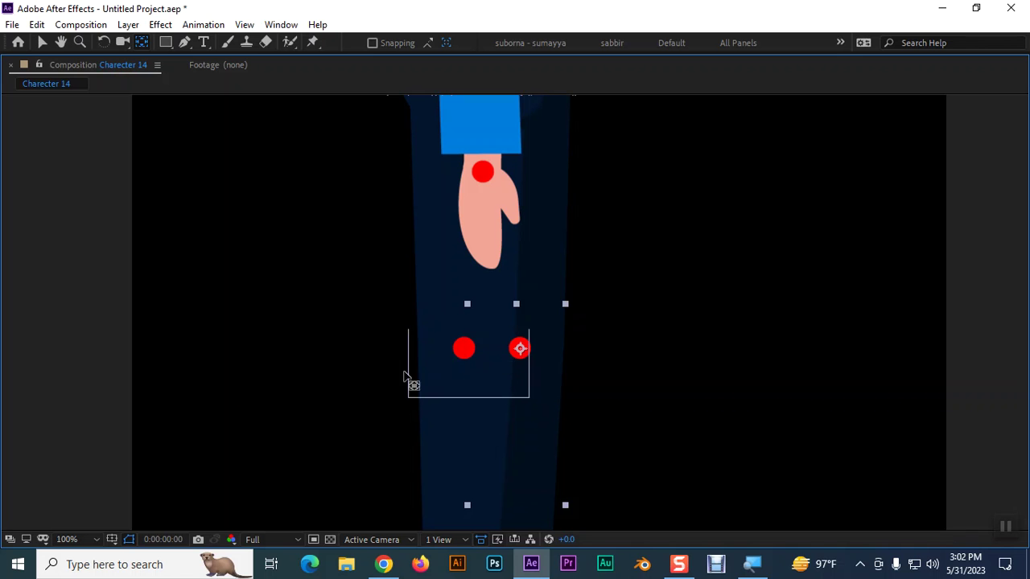
left_click(436, 385)
left_click(455, 418)
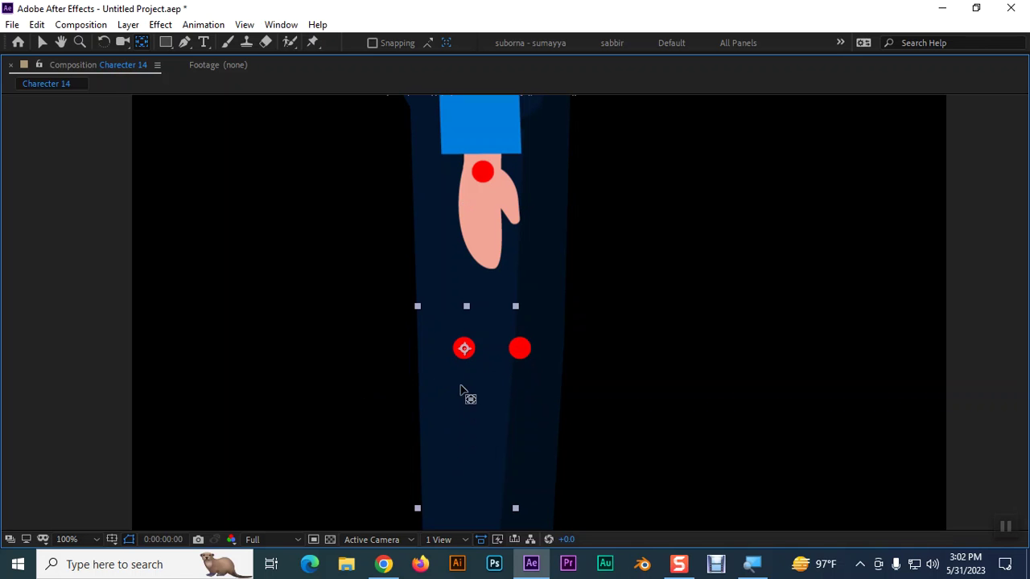
left_click_drag(713, 326, 700, 491)
Move the anchor points of the layer above the hand and the arm onto their red dots.
key("y")
left_click(435, 400)
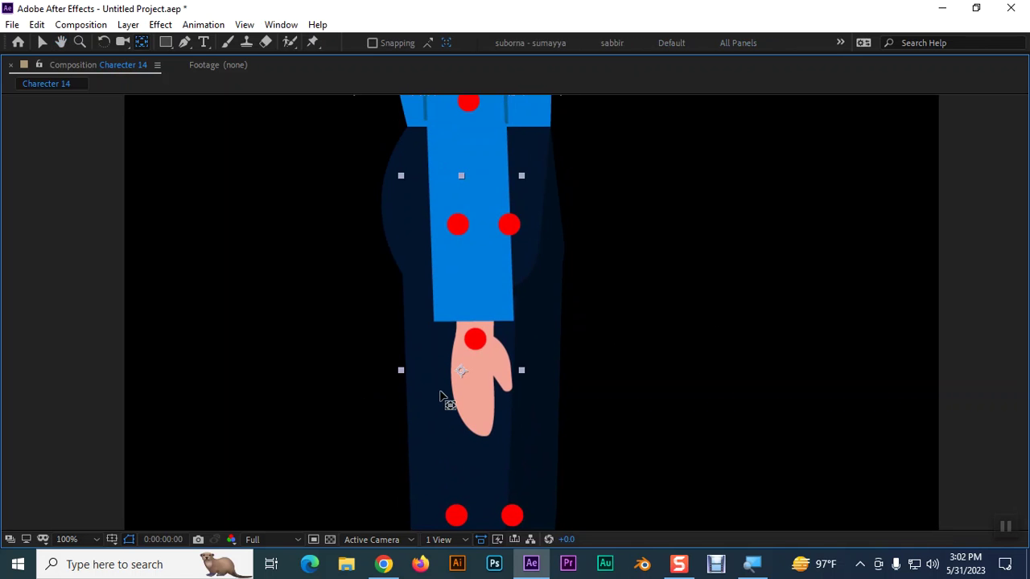
left_click_drag(462, 230, 458, 223)
left_click(557, 354)
left_click_drag(504, 370, 511, 226)
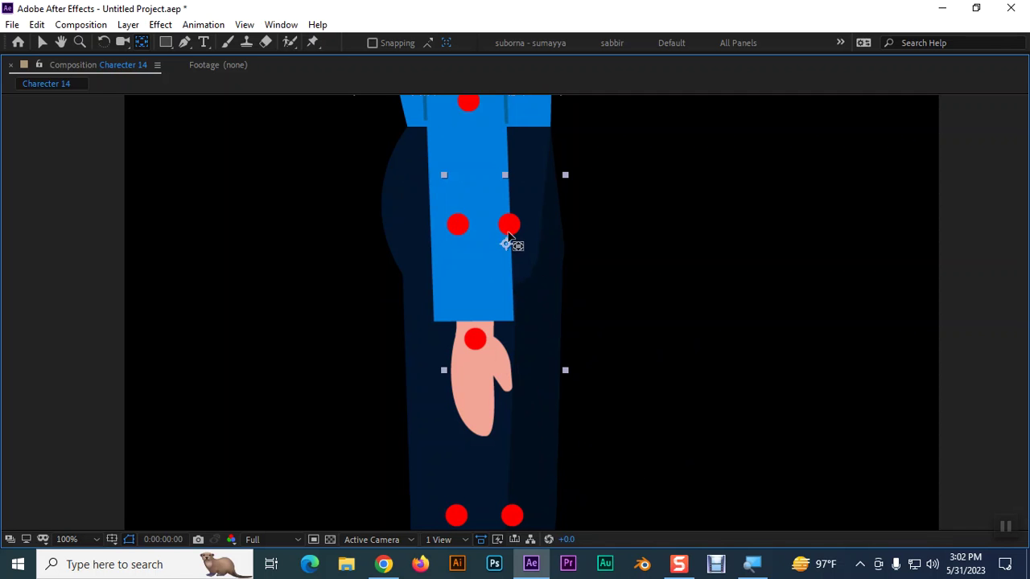
Move the hand, forearm and upper-arm pivots onto the wrist, elbow and shoulder dots.
left_click(480, 390)
left_click_drag(481, 381, 476, 342)
scroll(698, 292, "up", 5)
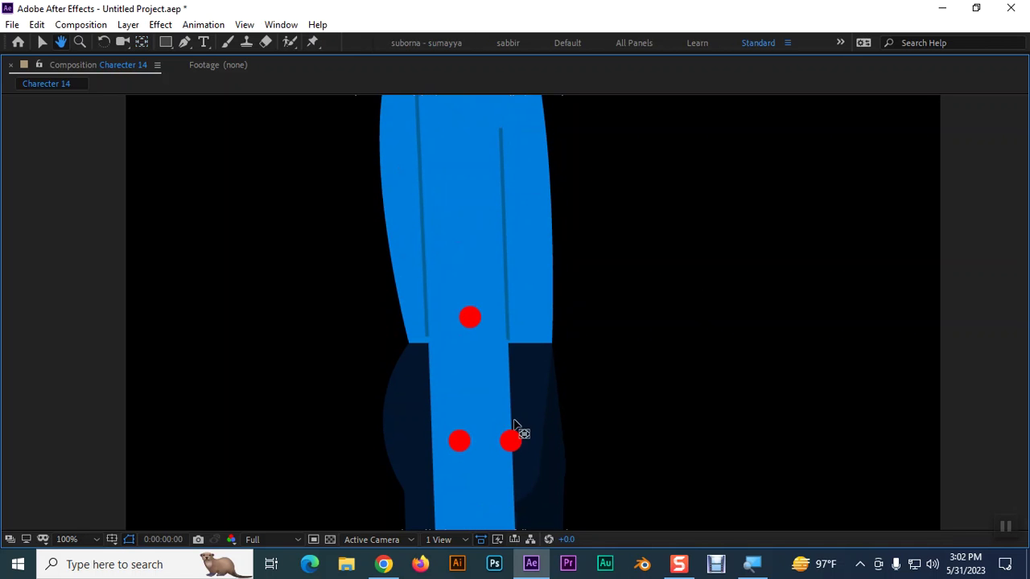
left_click(471, 384)
left_click_drag(471, 427, 470, 319)
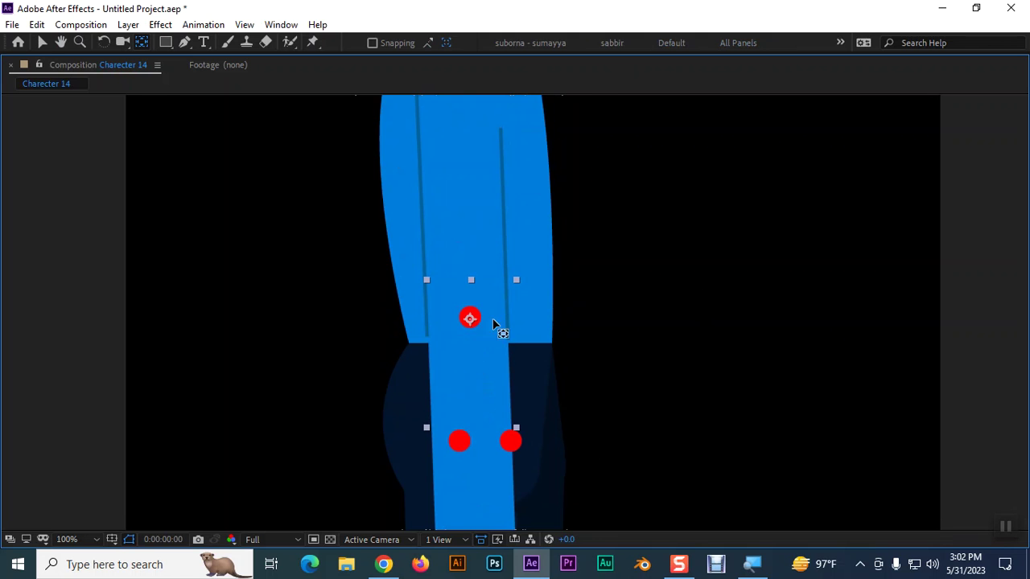
scroll(678, 499, "up", 5)
left_click(528, 464)
left_click_drag(505, 443, 503, 313)
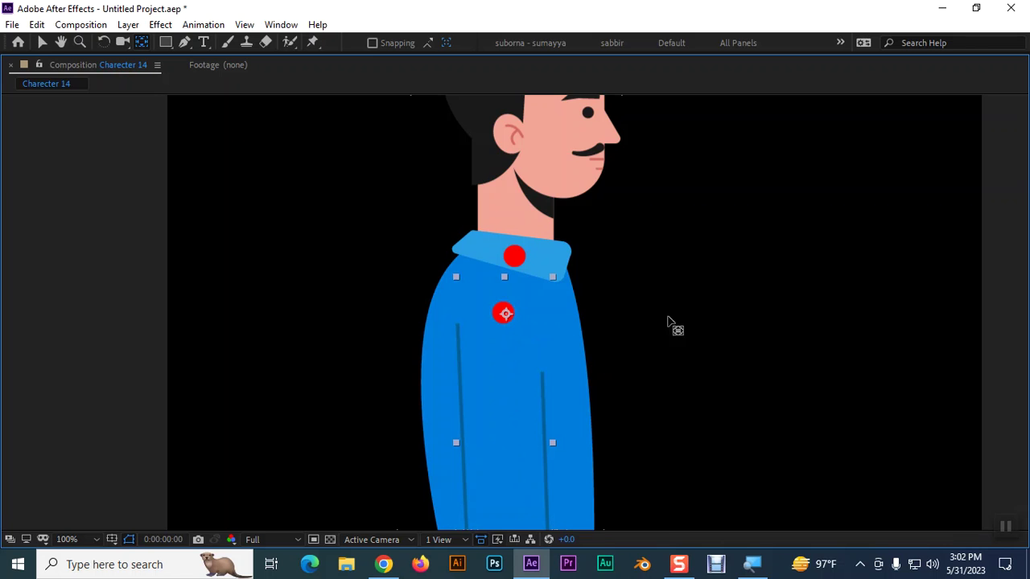
Move the head's anchor point down onto the red collar dot.
left_click_drag(667, 324, 765, 440)
left_click(633, 297)
left_click_drag(610, 284, 609, 402)
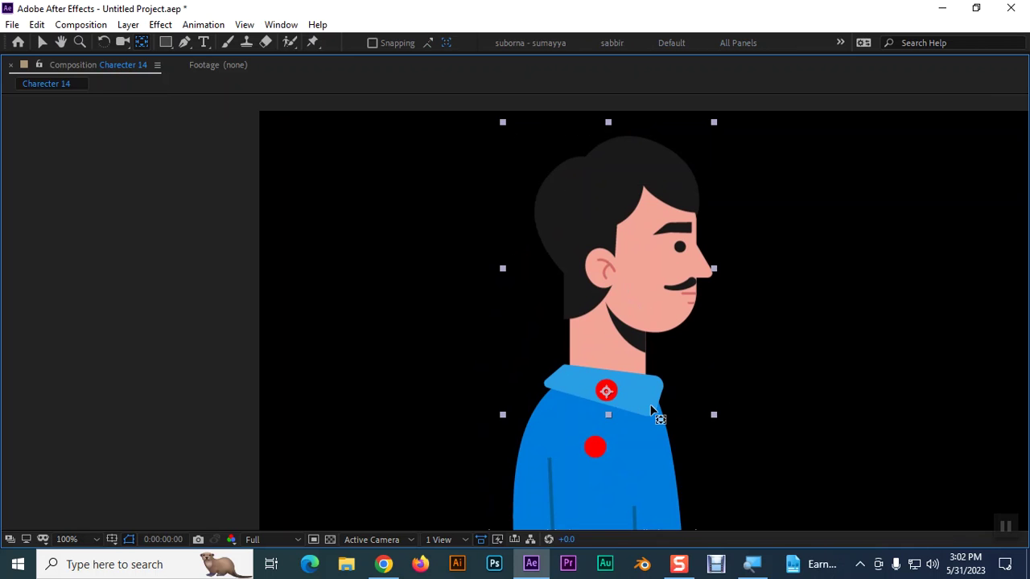
left_click(435, 324)
Preview the rig, check the arm and head layers, then restore the full workspace.
key("Page_Down")
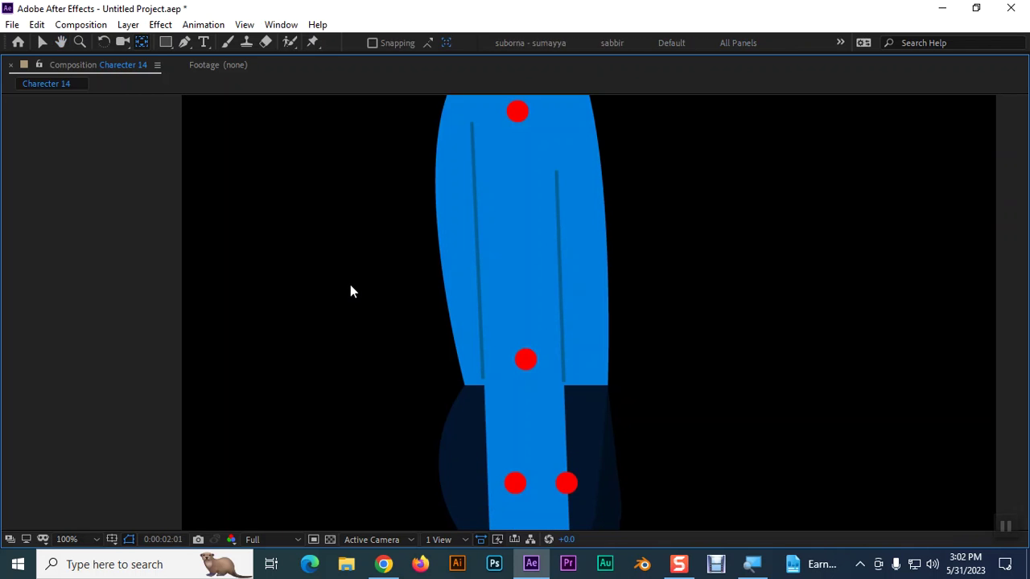
scroll(350, 291, "down", 2)
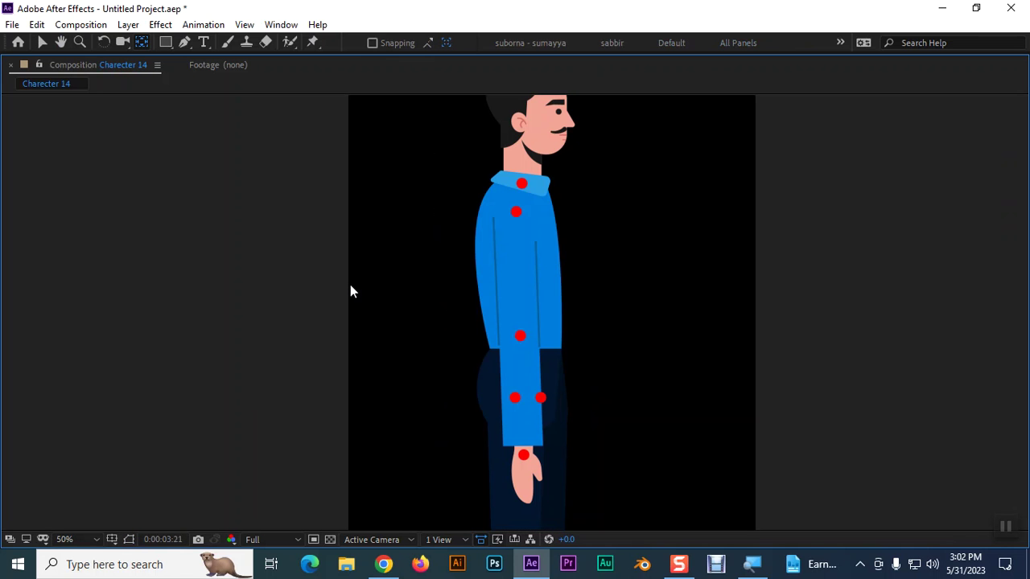
key("space")
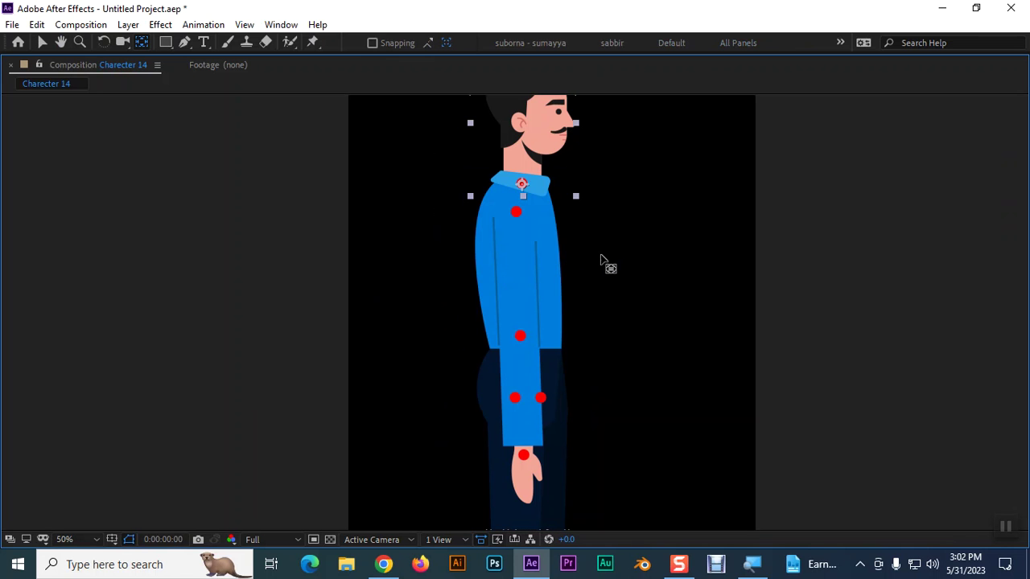
left_click(525, 366)
left_click(518, 265)
left_click(541, 121)
key("h")
left_click_drag(642, 378, 643, 227)
key("v")
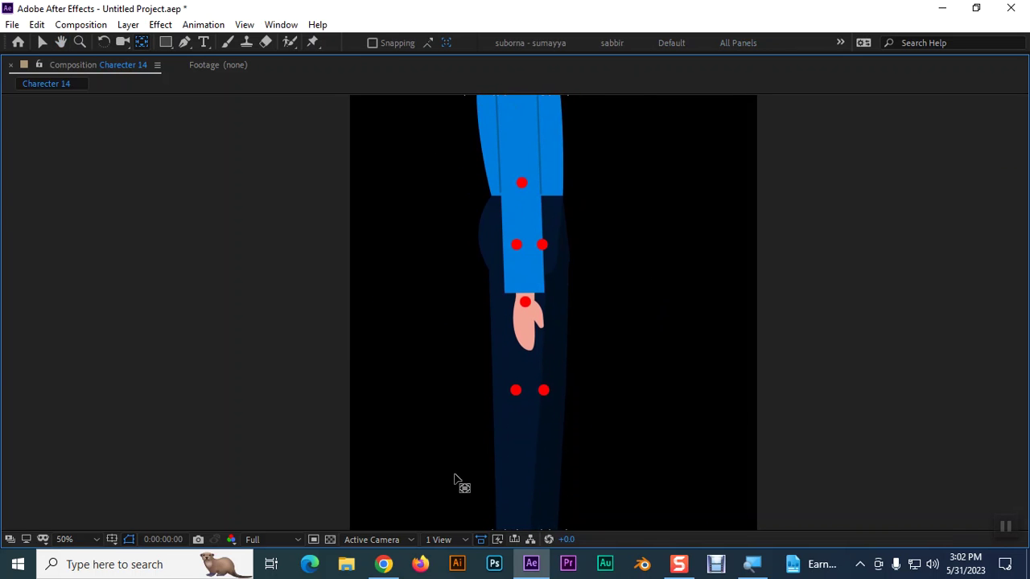
key("grave")
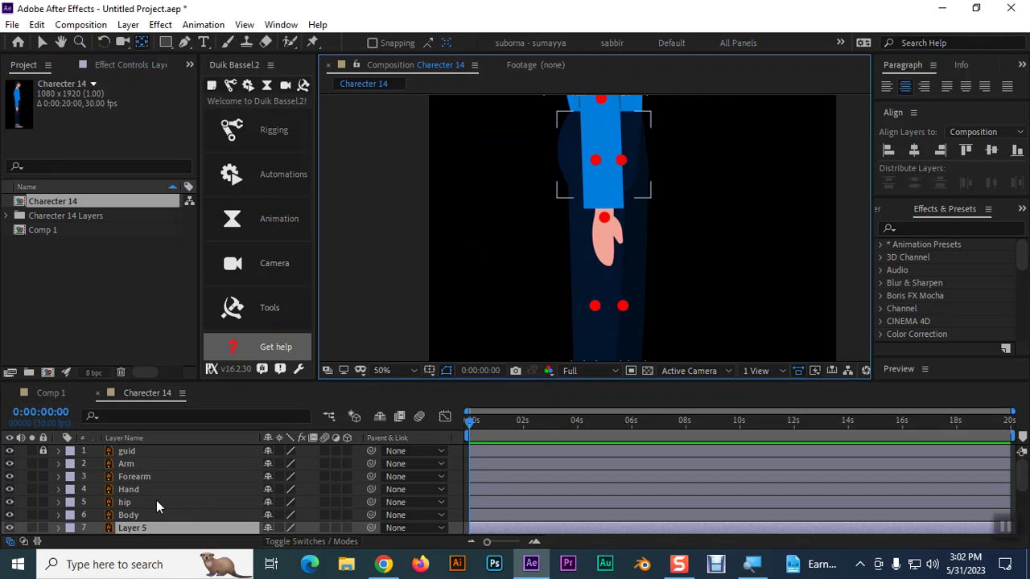
Turn off visibility for Arm, Forearm, Hand, hip, Body, Culf, Thigh 2, Foot 2, Culf 2 and Arm 2.
left_click(9, 463)
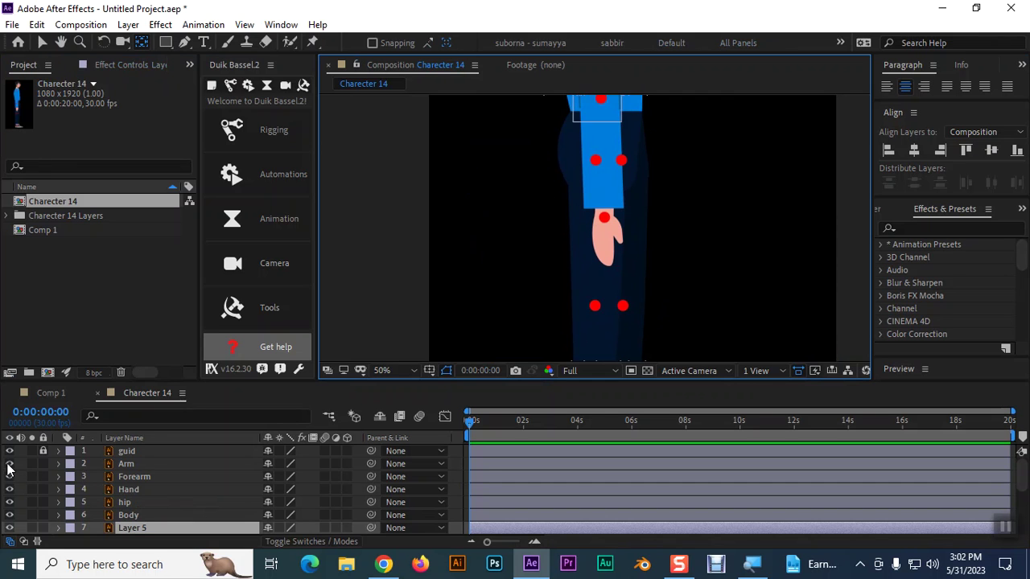
left_click(10, 477)
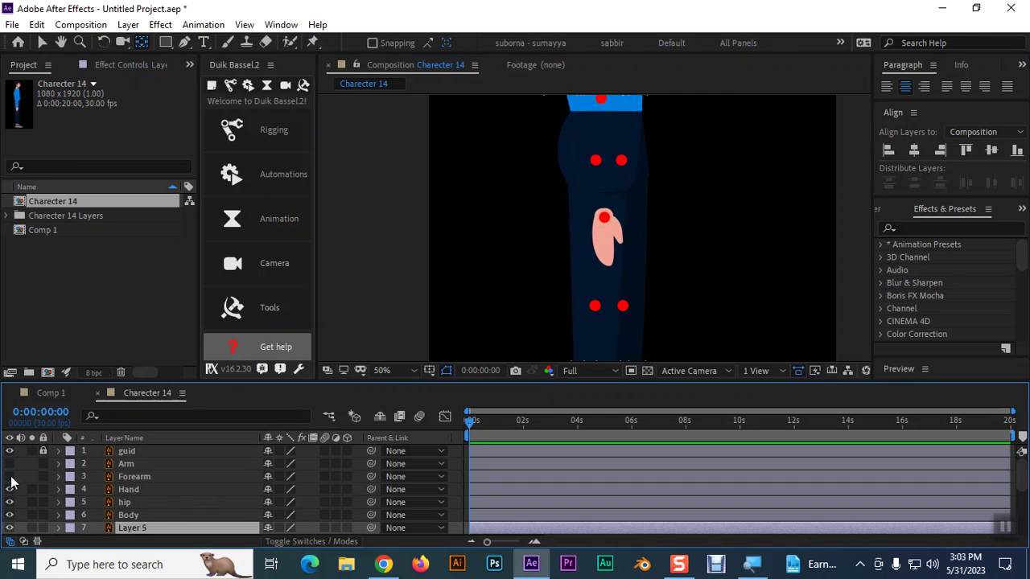
left_click(10, 490)
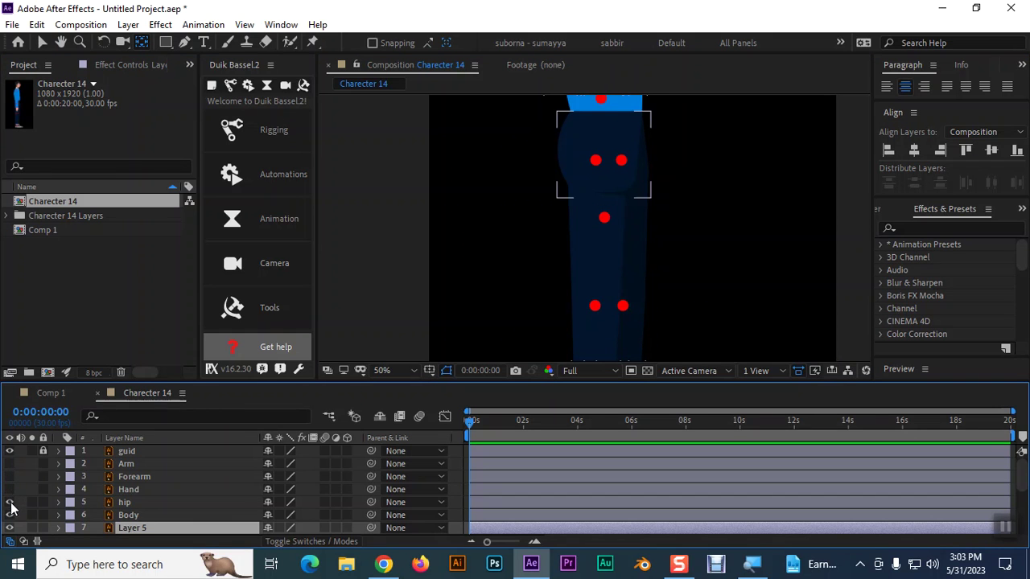
left_click(9, 502)
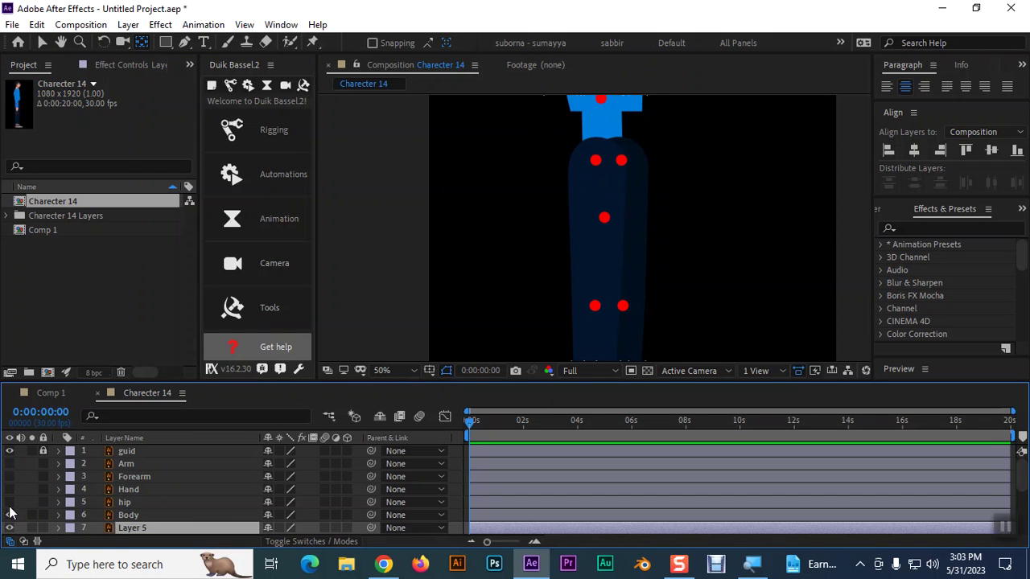
left_click(10, 515)
scroll(9, 519, "down", 3)
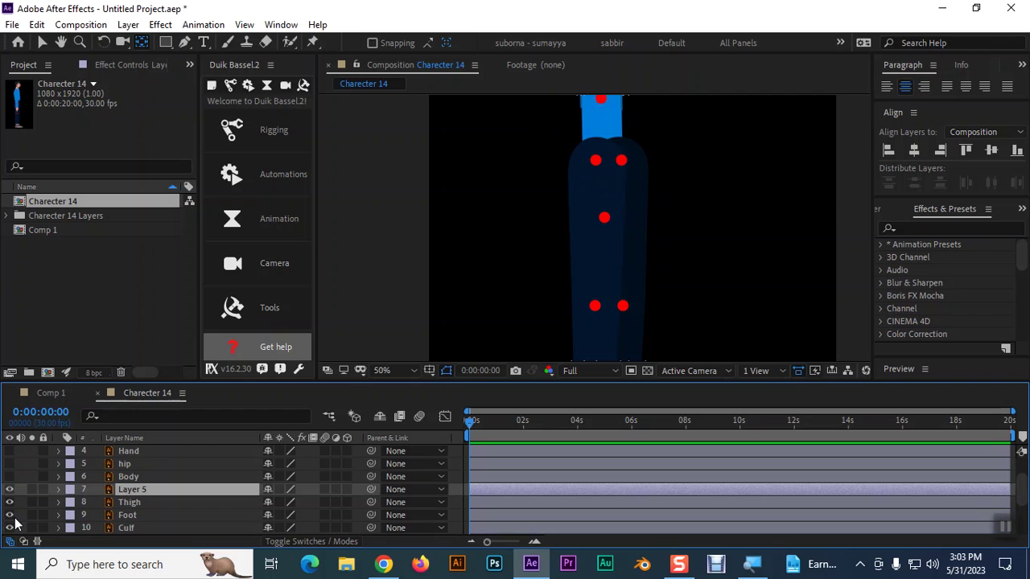
left_click(9, 527)
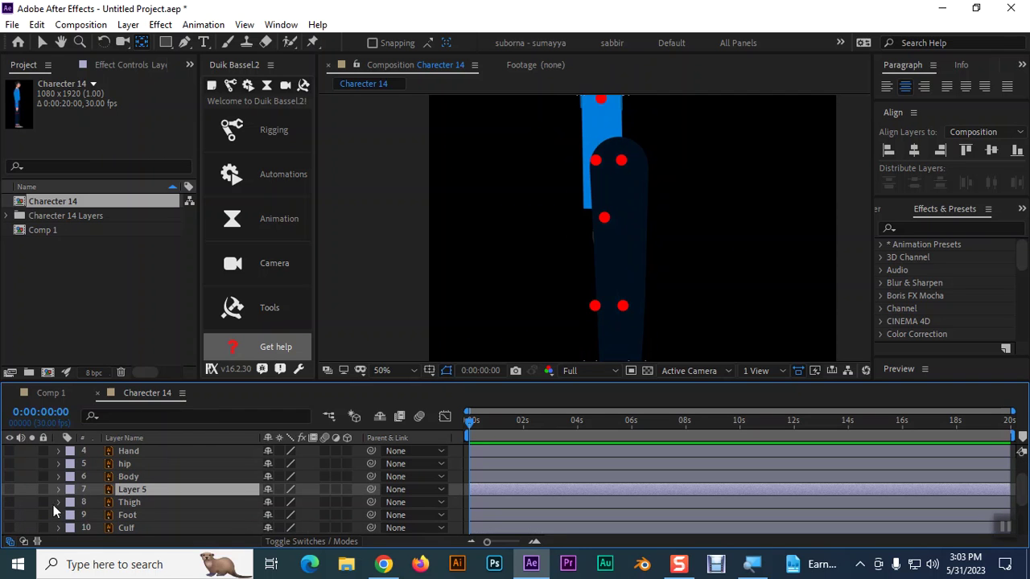
scroll(14, 483, "down", 6)
left_click_drag(9, 463, 10, 502)
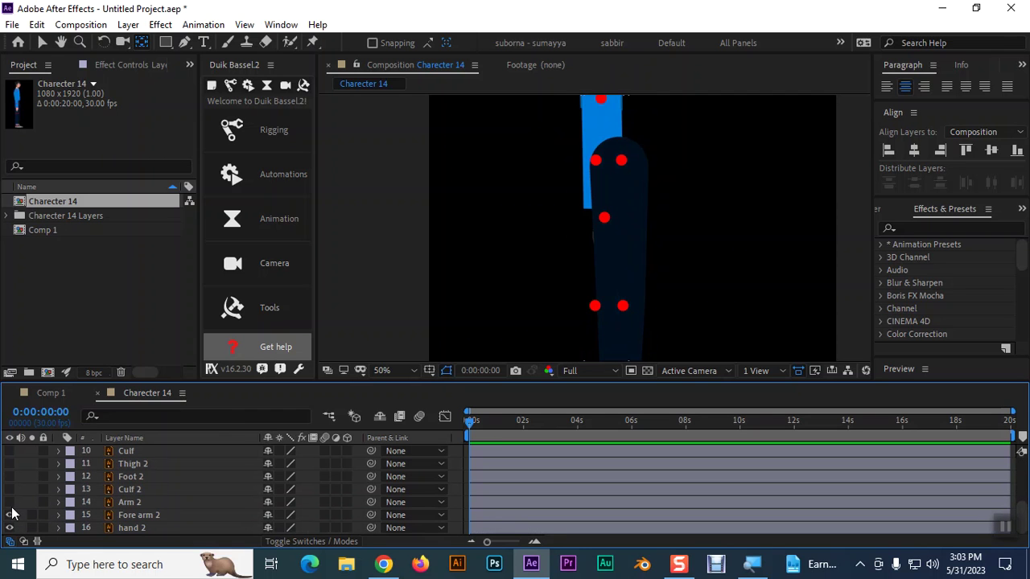
Move hand 2's pivot onto its wrist dot and Fore arm 2's pivot to its top dot.
left_click(611, 242)
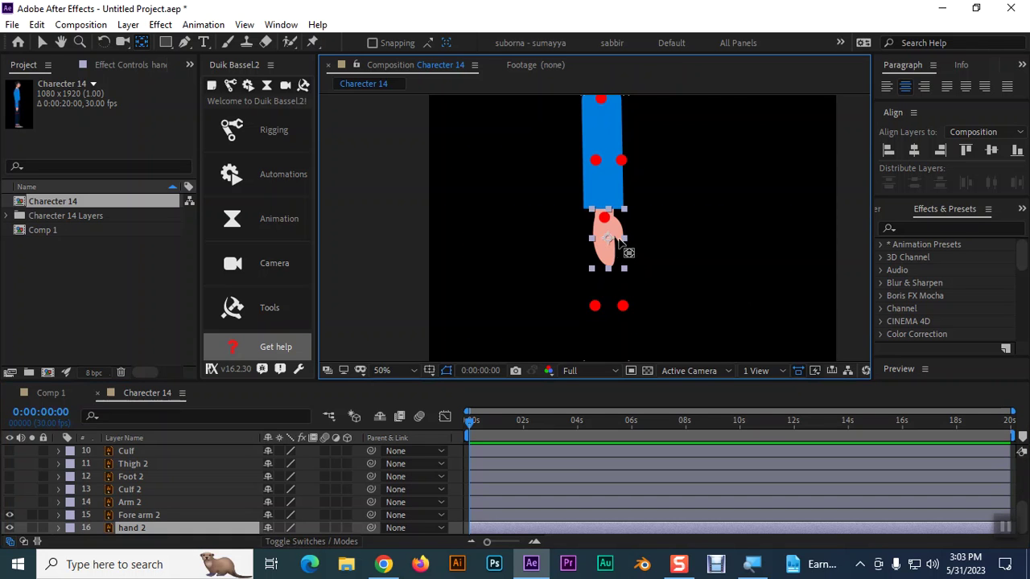
scroll(595, 243, "up", 2)
left_click_drag(648, 269, 635, 186)
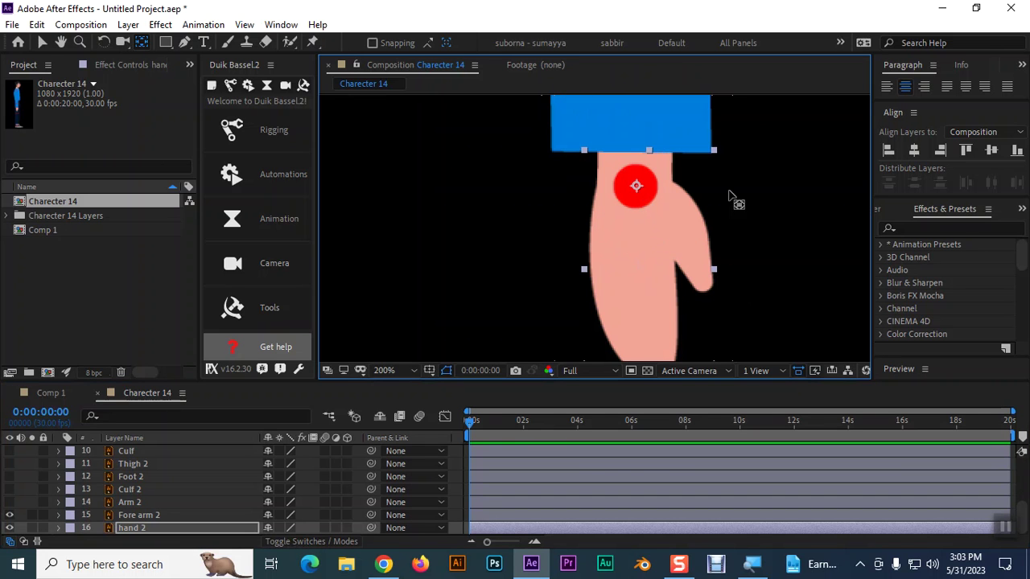
key("h")
left_click_drag(780, 180, 764, 268)
left_click(625, 271)
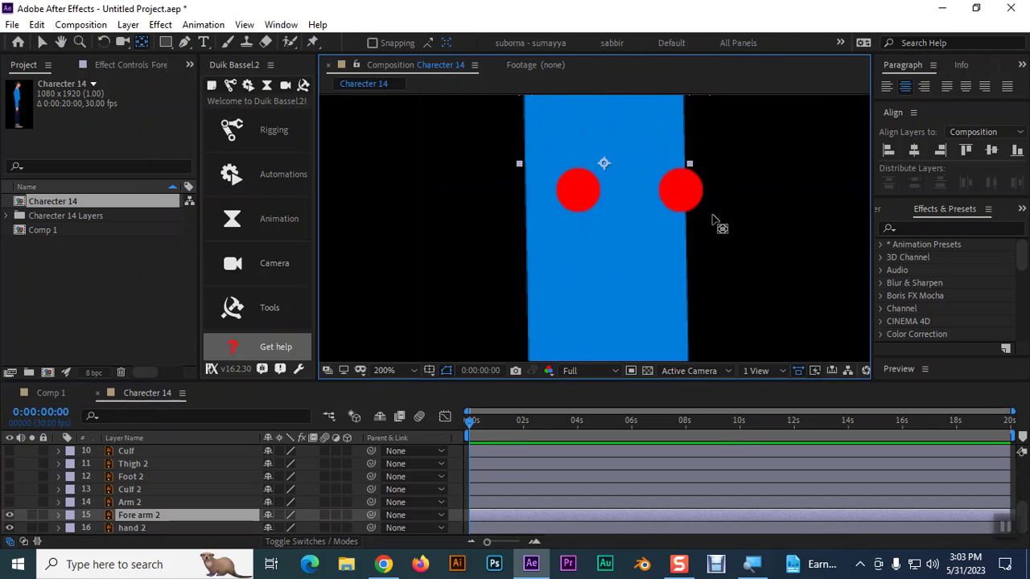
left_click_drag(773, 142, 757, 299)
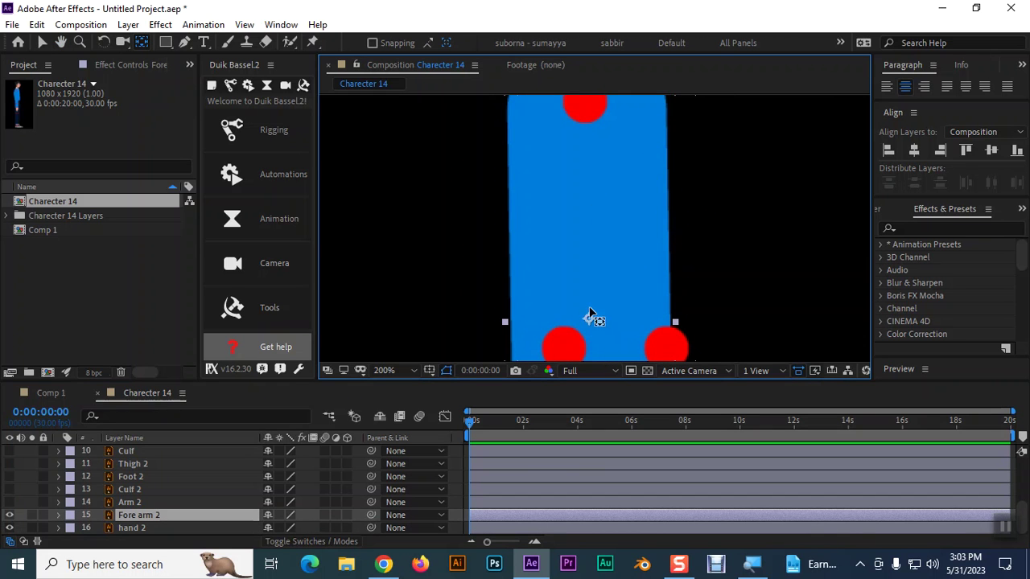
left_click_drag(590, 321, 593, 107)
key("h")
left_click_drag(701, 140, 736, 312)
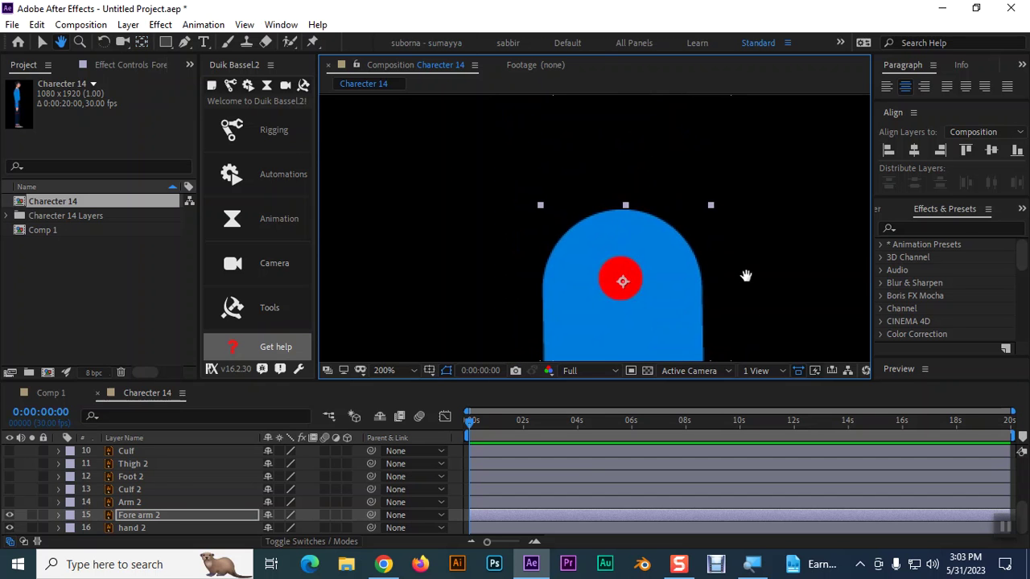
key("y")
Show Arm 2 and place its anchor point on the red shoulder circle.
left_click(9, 502)
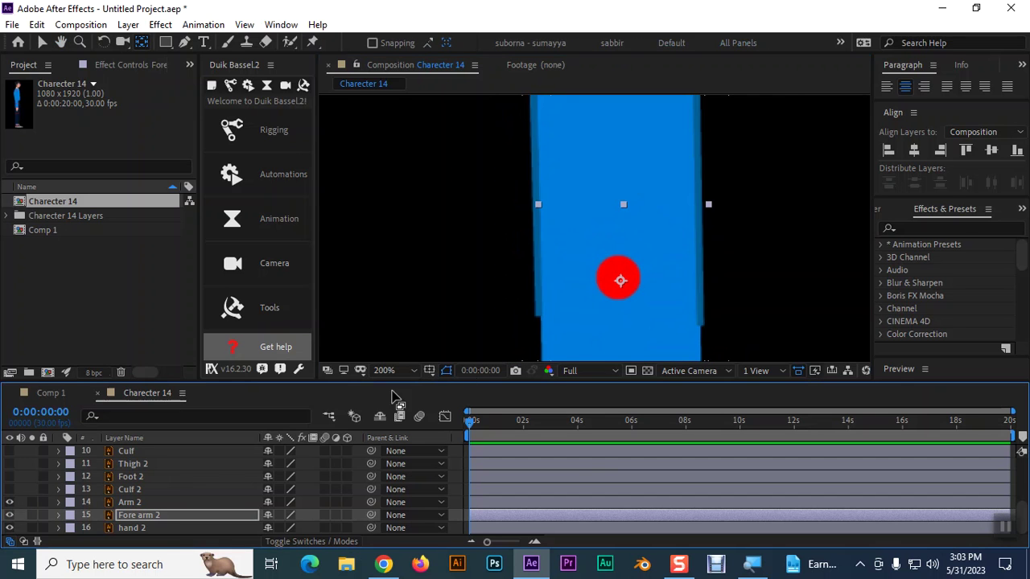
left_click(665, 287)
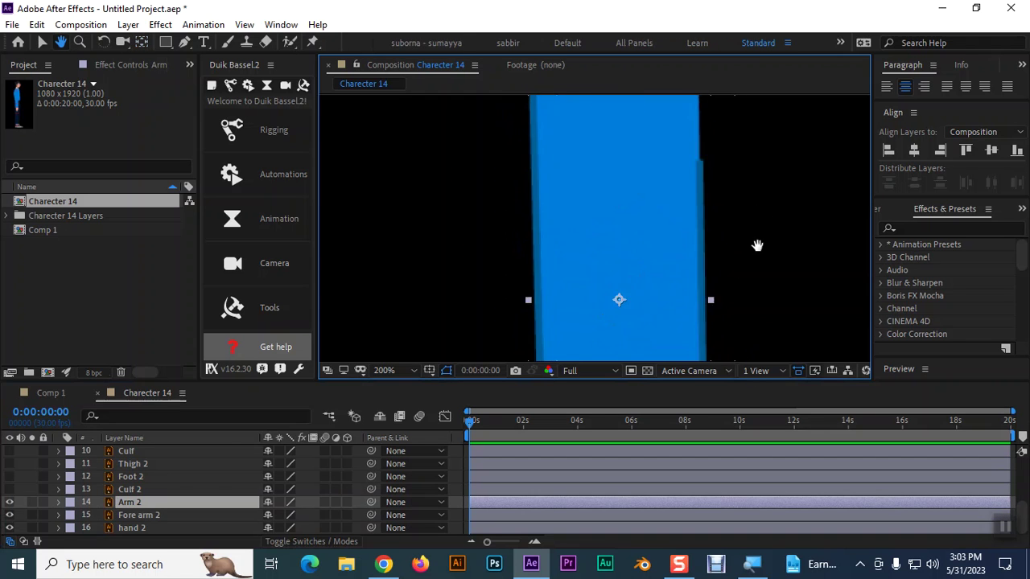
left_click_drag(758, 193, 777, 307)
left_click_drag(636, 351, 630, 129)
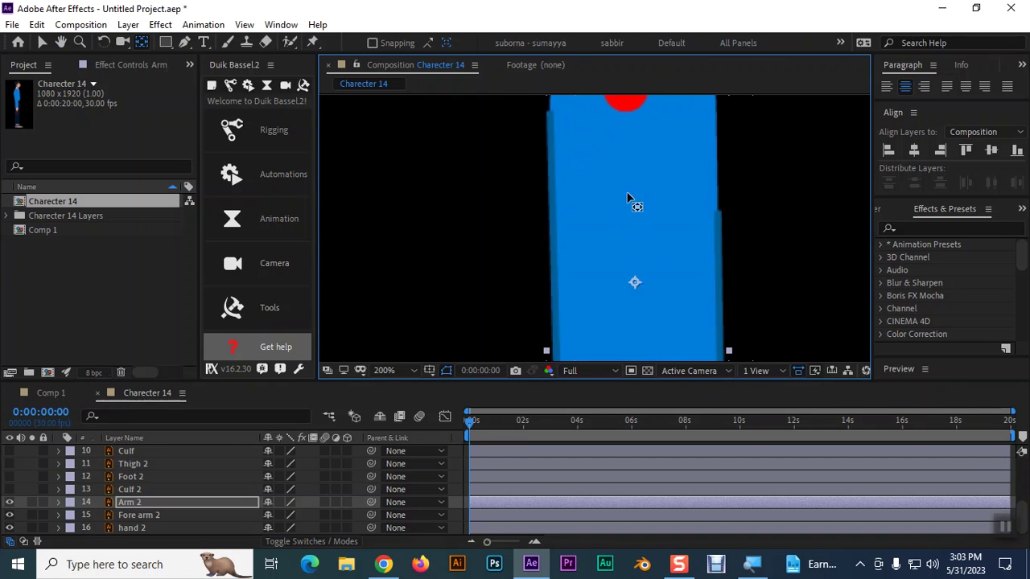
left_click_drag(747, 155, 756, 277)
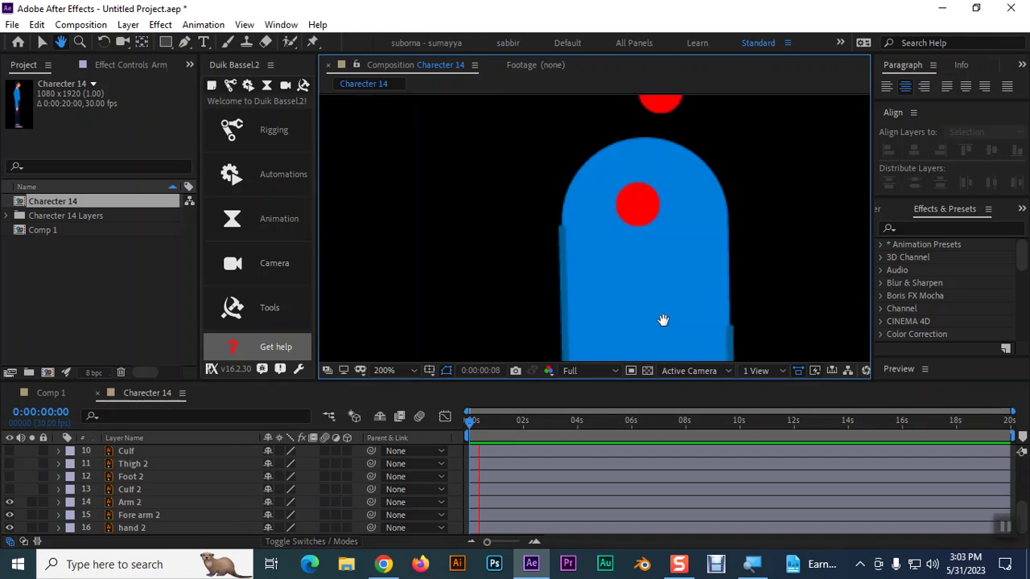
left_click(661, 278)
left_click(664, 308)
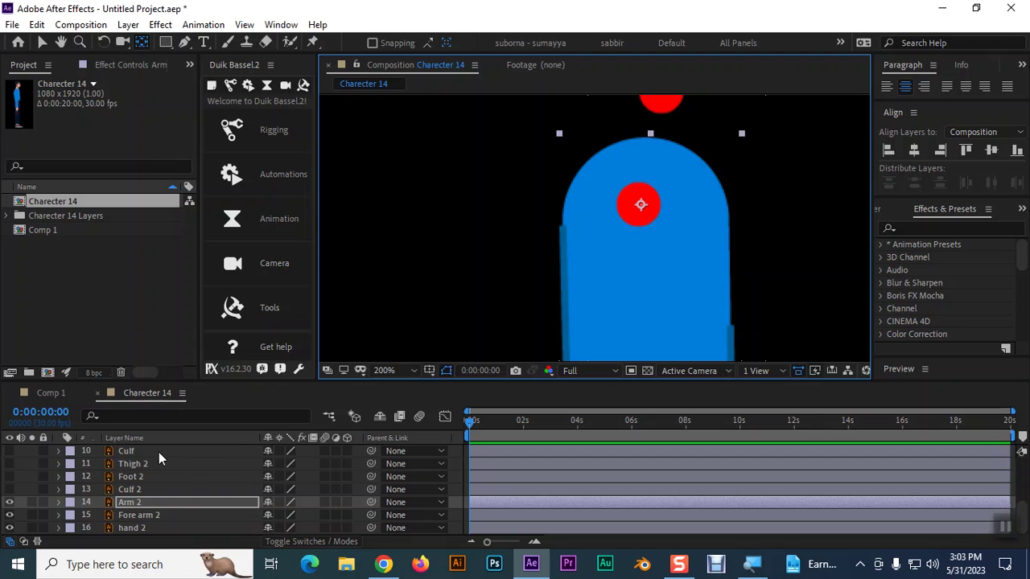
scroll(378, 281, "down", 4)
scroll(378, 285, "down", 2)
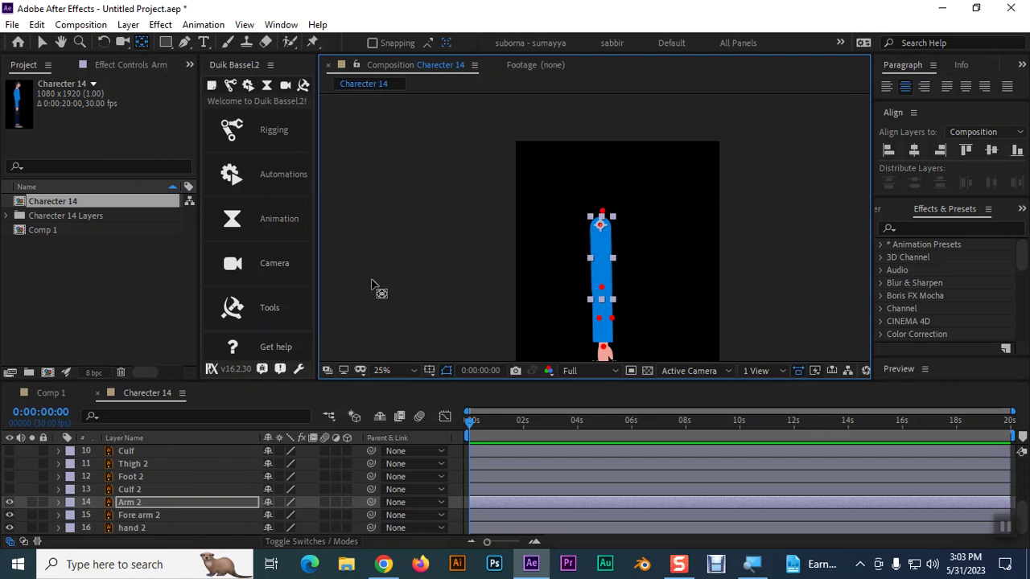
left_click_drag(11, 499, 7, 459)
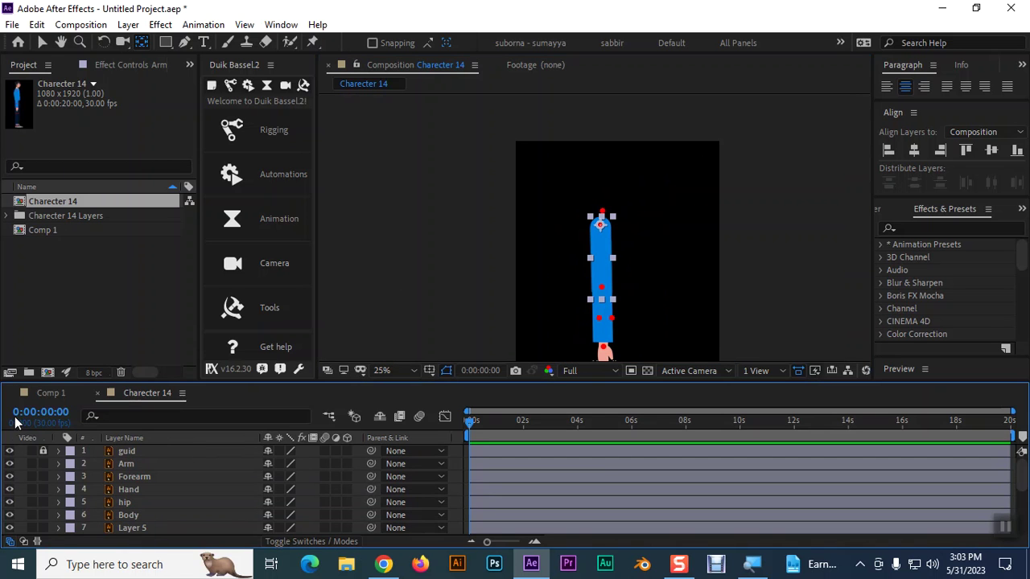
Hide the guid layer, mark it shy, and enable Hide Shy Layers in the timeline.
left_click(10, 451)
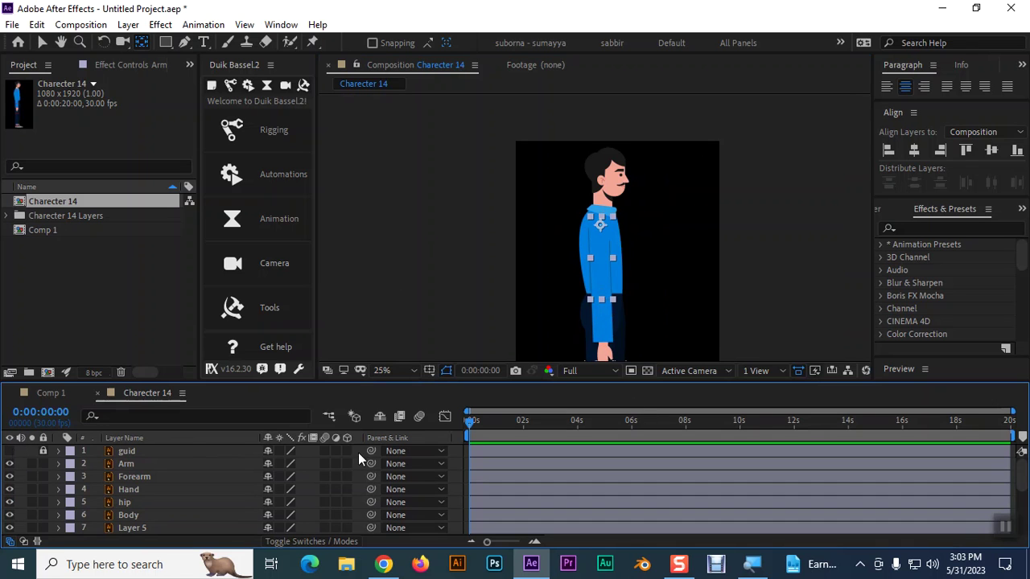
left_click(778, 239)
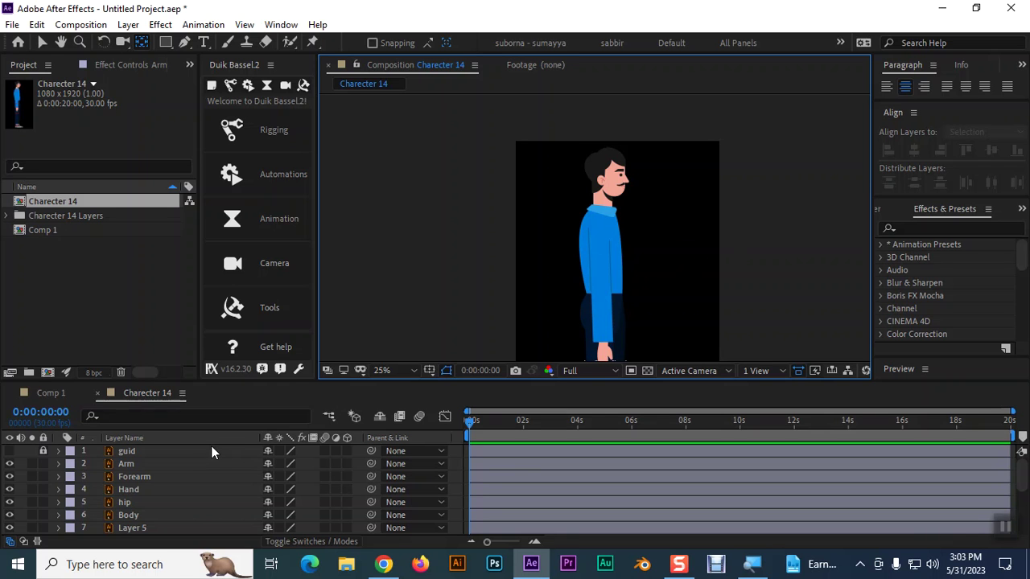
left_click(131, 455)
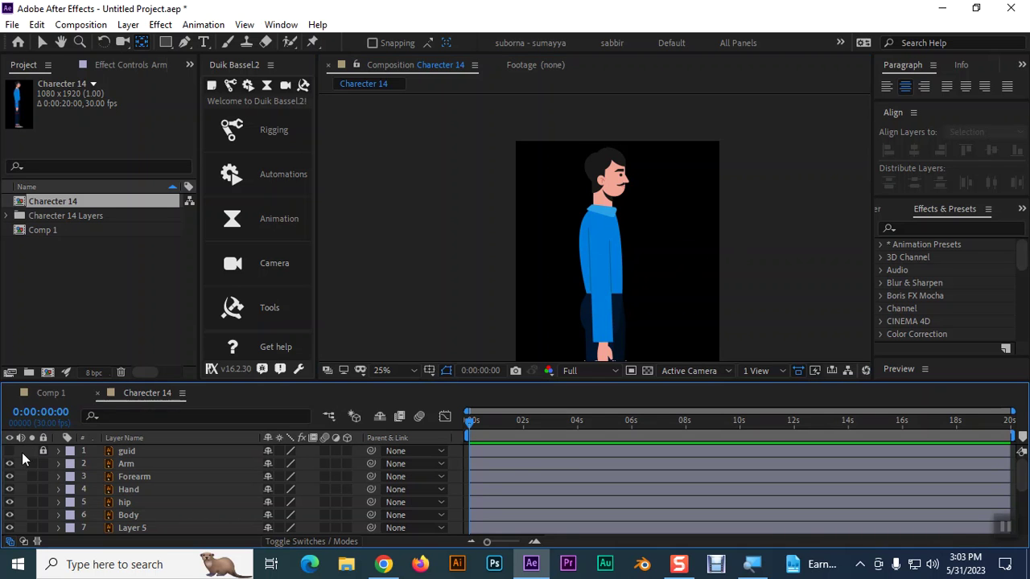
left_click(268, 450)
left_click(378, 417)
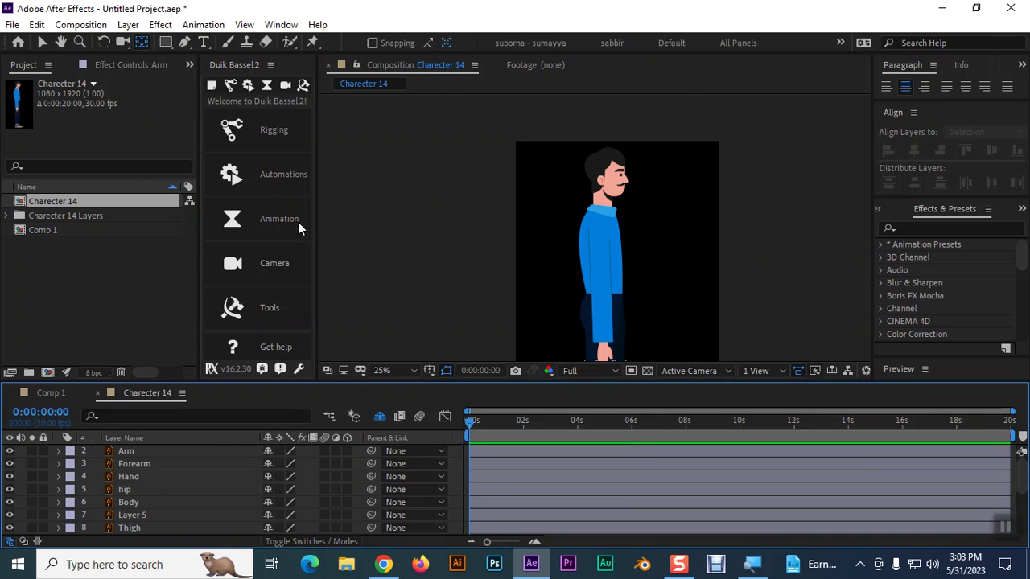
Widen the Duik panel and bring up its Rigging page.
left_click_drag(317, 154, 429, 154)
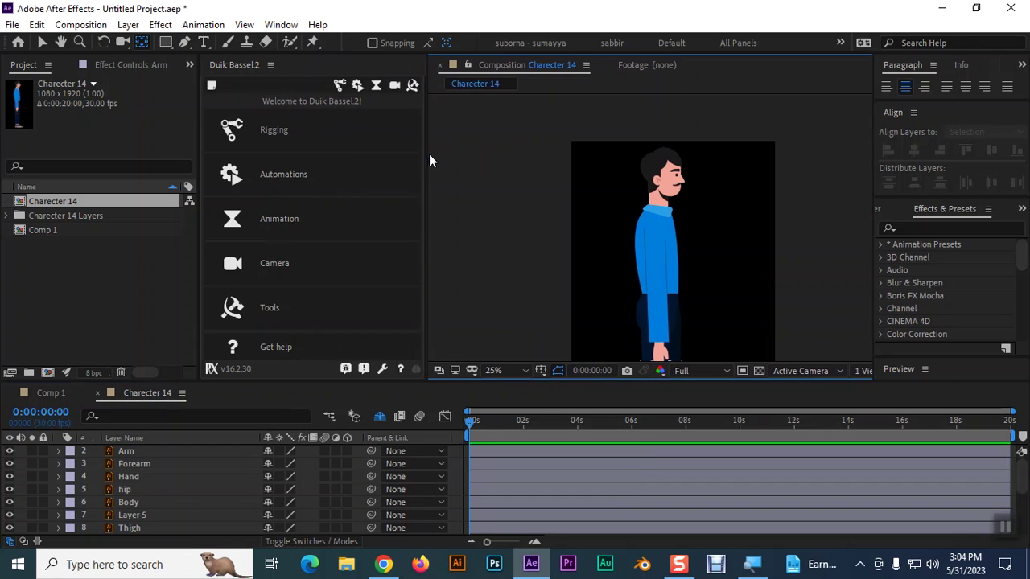
left_click(333, 86)
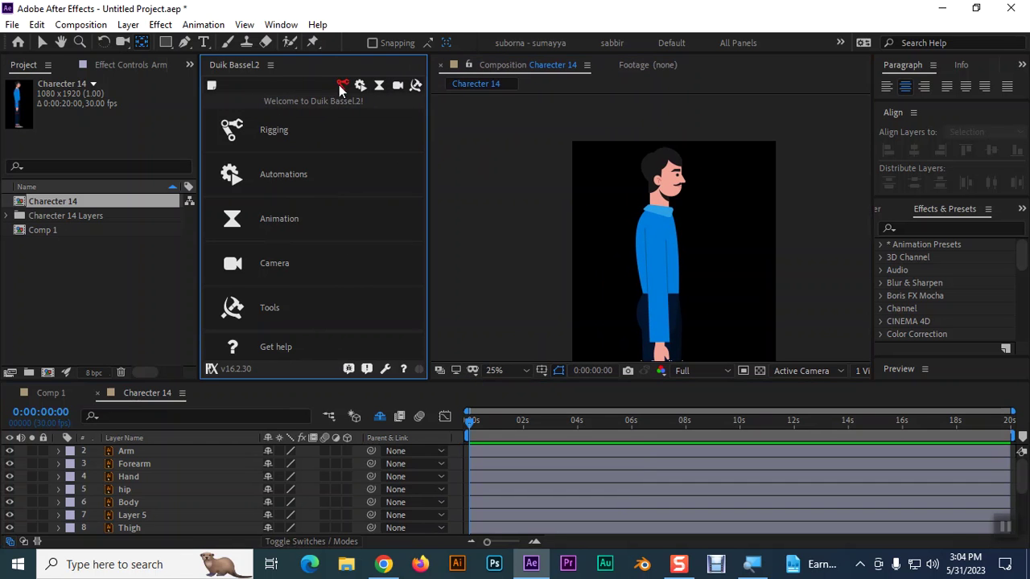
left_click(281, 125)
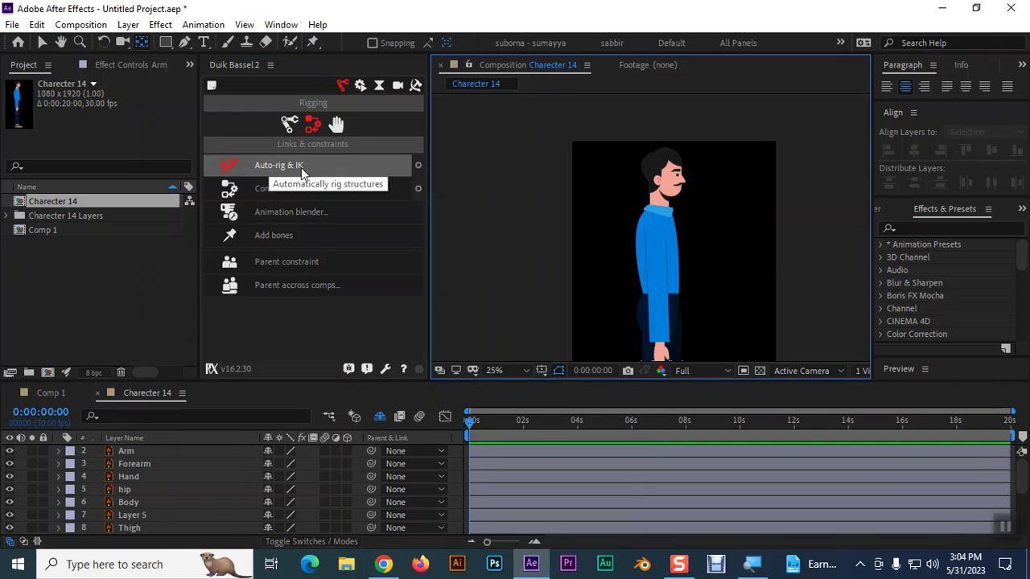
key("h")
left_click_drag(781, 220, 706, 215)
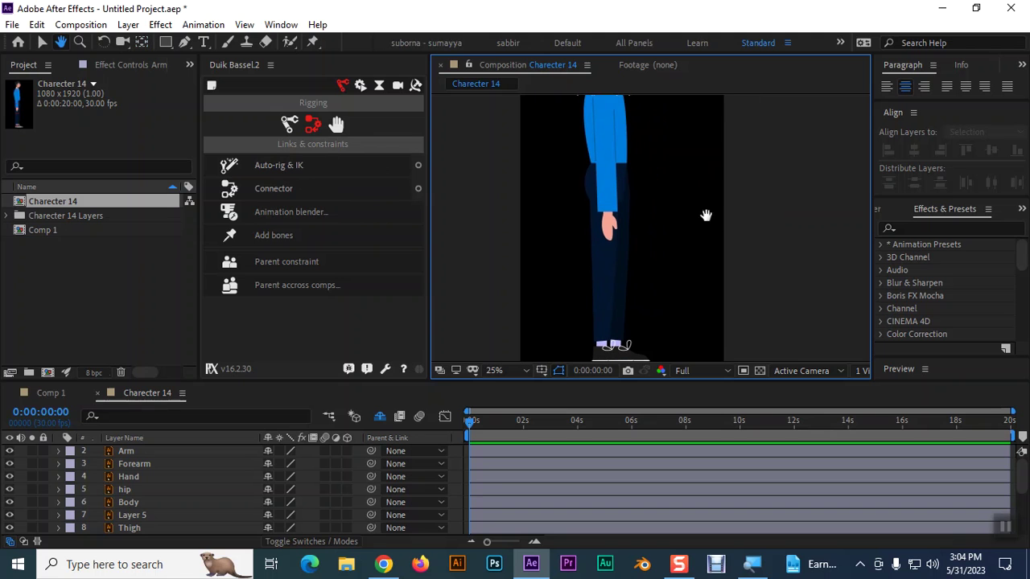
key("v")
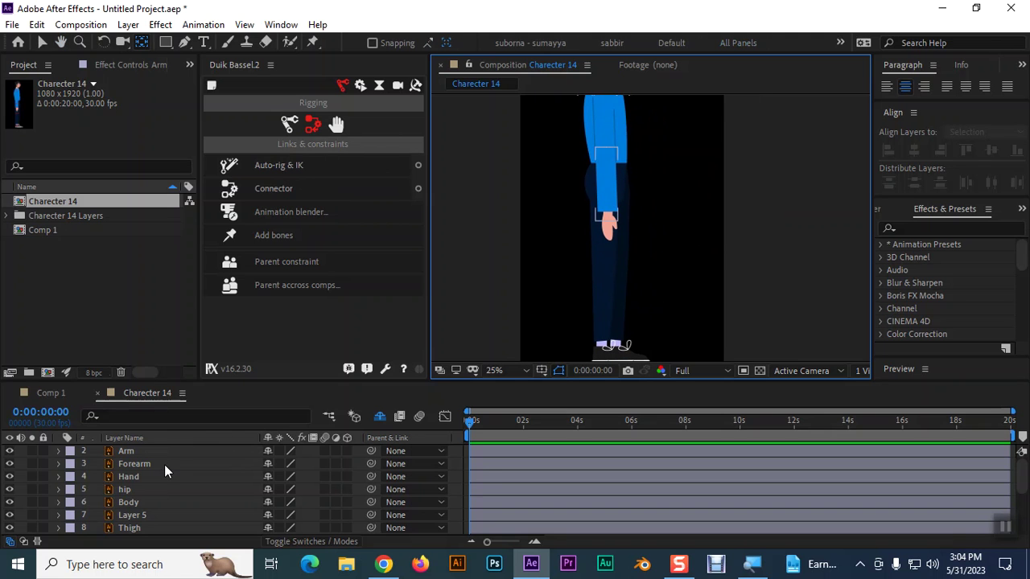
Auto-rig Hand, Forearm and Arm with IK and test the new C | Hand controller.
left_click(128, 476)
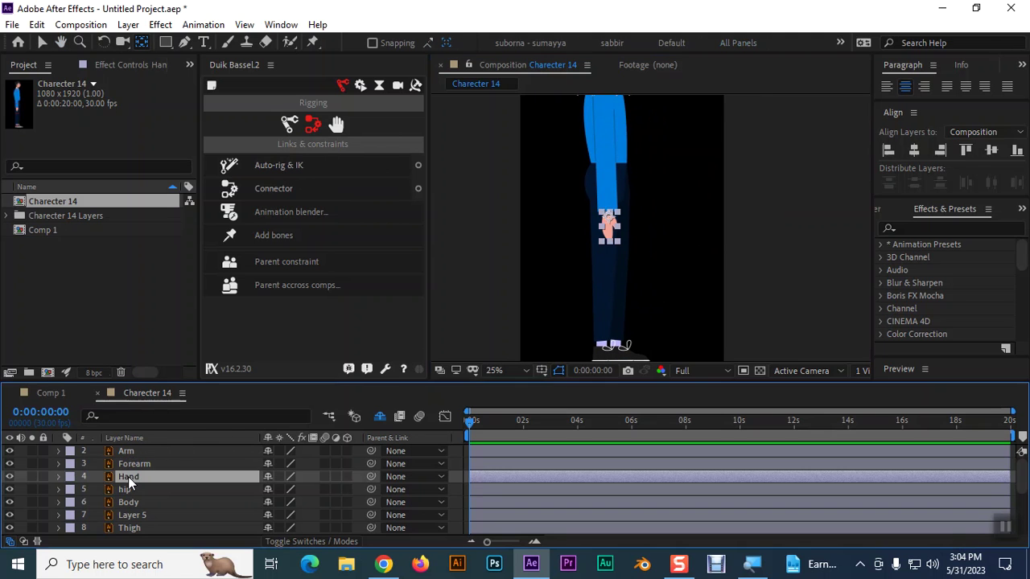
left_click(134, 464, "ctrl")
left_click(130, 453, "ctrl")
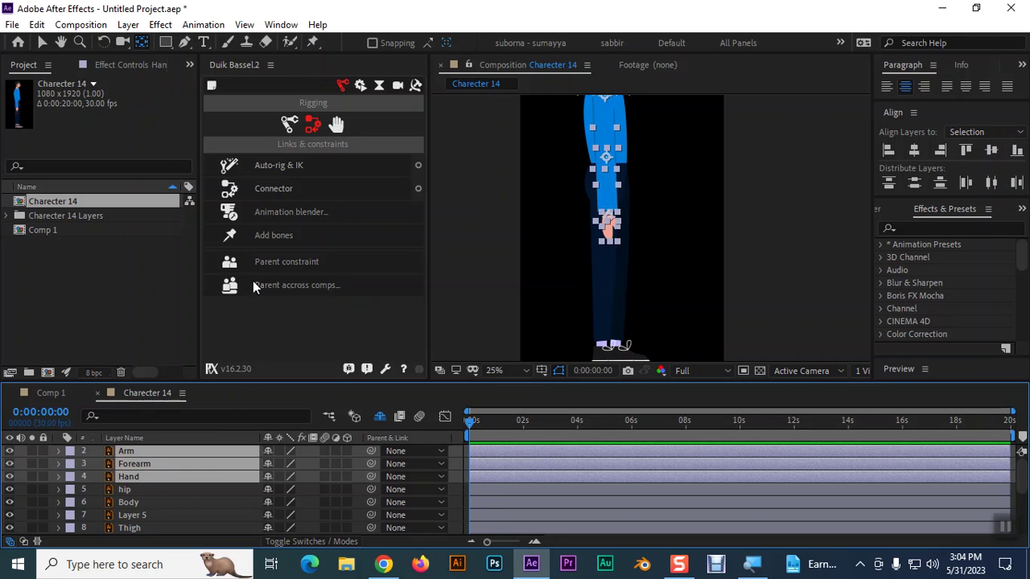
left_click(277, 166)
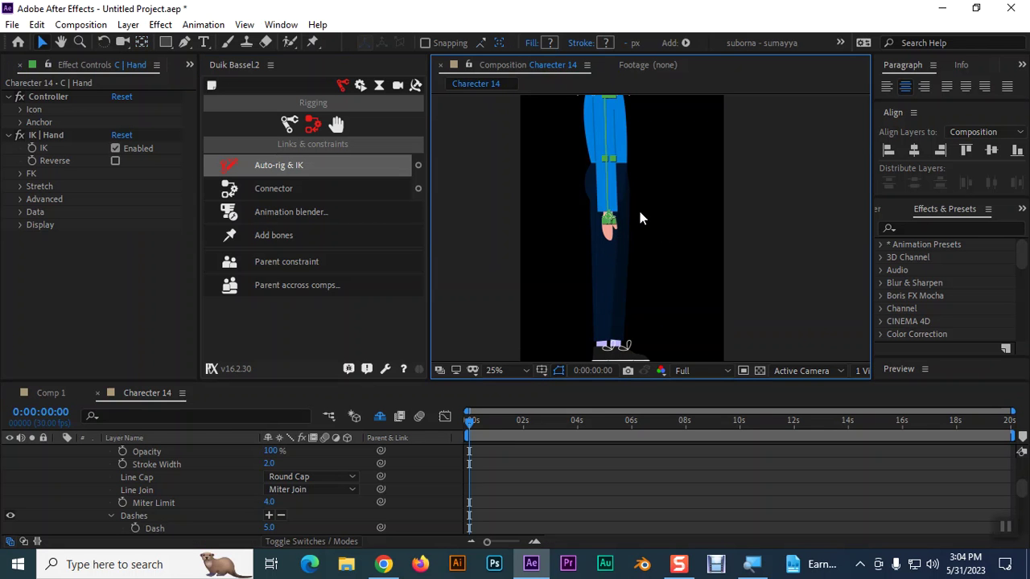
mouse_move(609, 219)
left_mouse_down()
mouse_move(722, 108)
mouse_move(624, 233)
mouse_move(609, 221)
left_mouse_up()
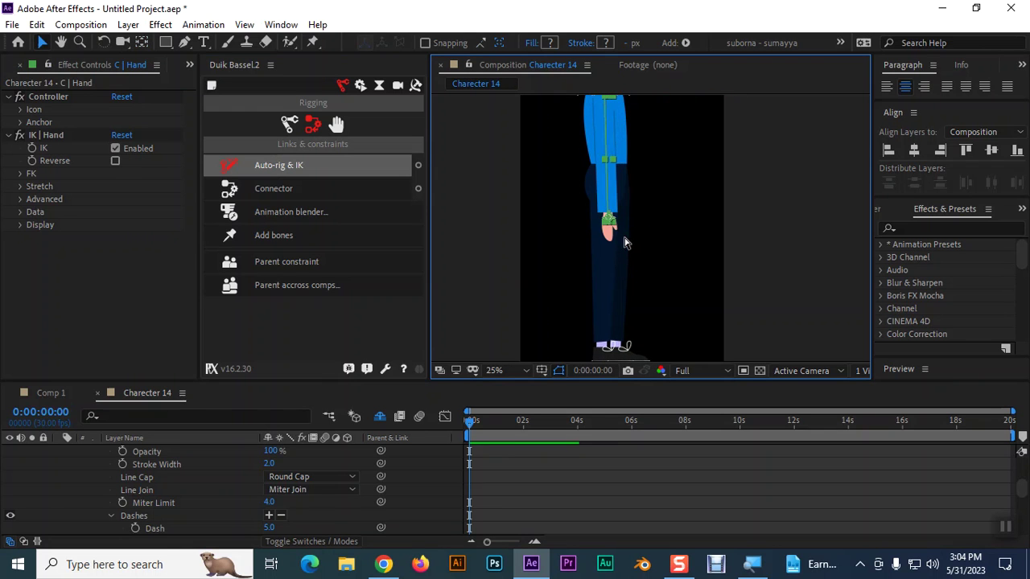
scroll(145, 486, "up", 10)
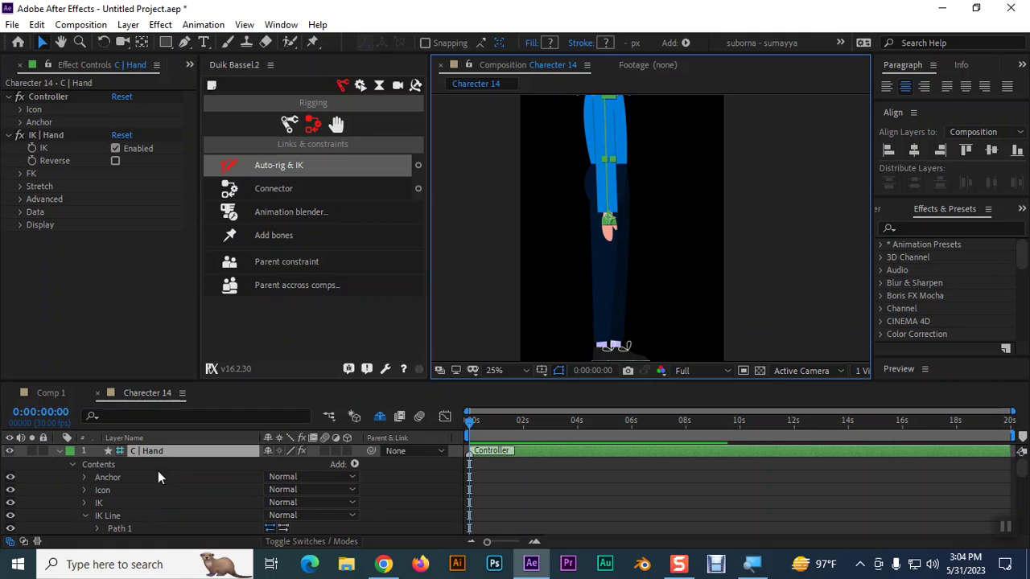
left_click(58, 451)
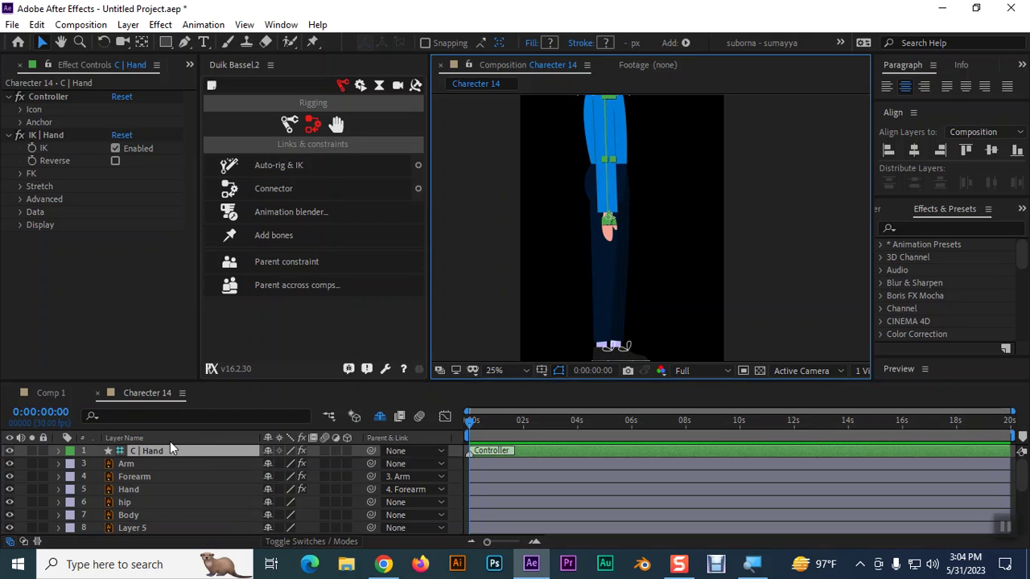
scroll(161, 491, "down", 5)
left_click(132, 525)
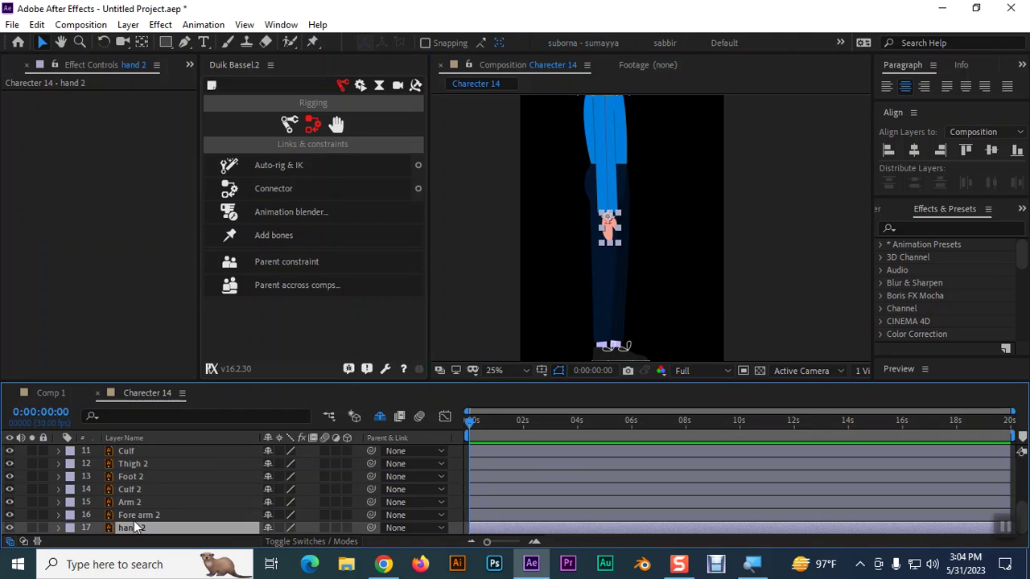
Rig hand 2, Fore arm 2 and Arm 2 with Duik Auto-rig & IK, then test-raise and undo.
left_click(134, 514, "ctrl")
left_click(137, 502, "ctrl")
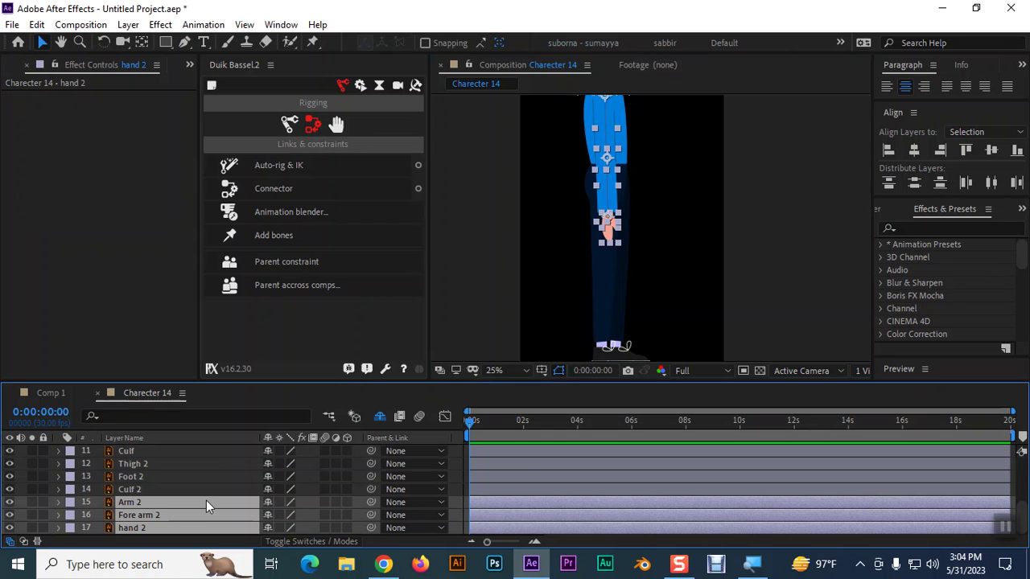
left_click(294, 166)
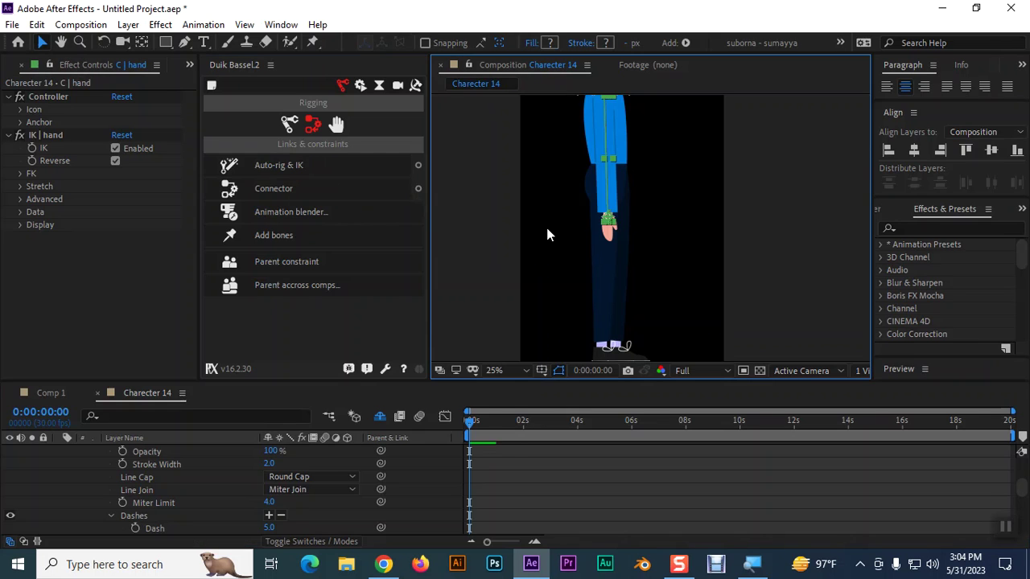
left_click_drag(607, 218, 668, 184)
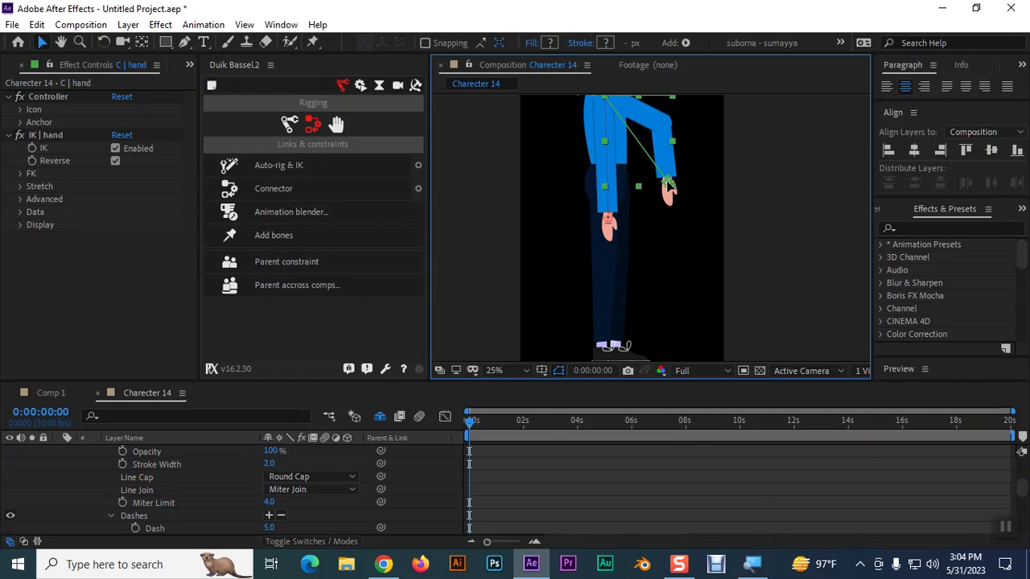
key("ctrl+z")
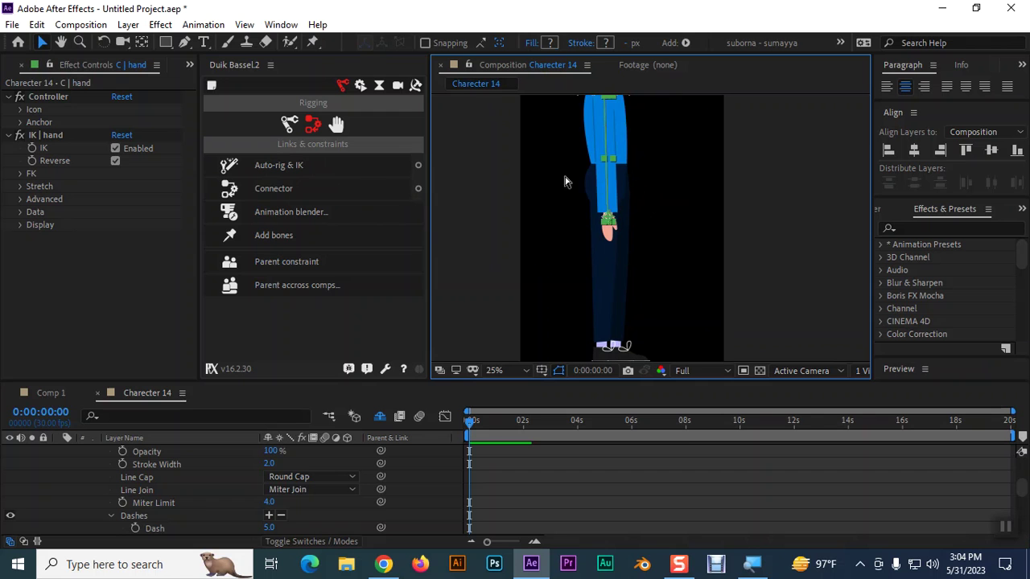
Uncheck IK Reverse, re-test the elbow bend, and return the arm to rest.
left_click(115, 160)
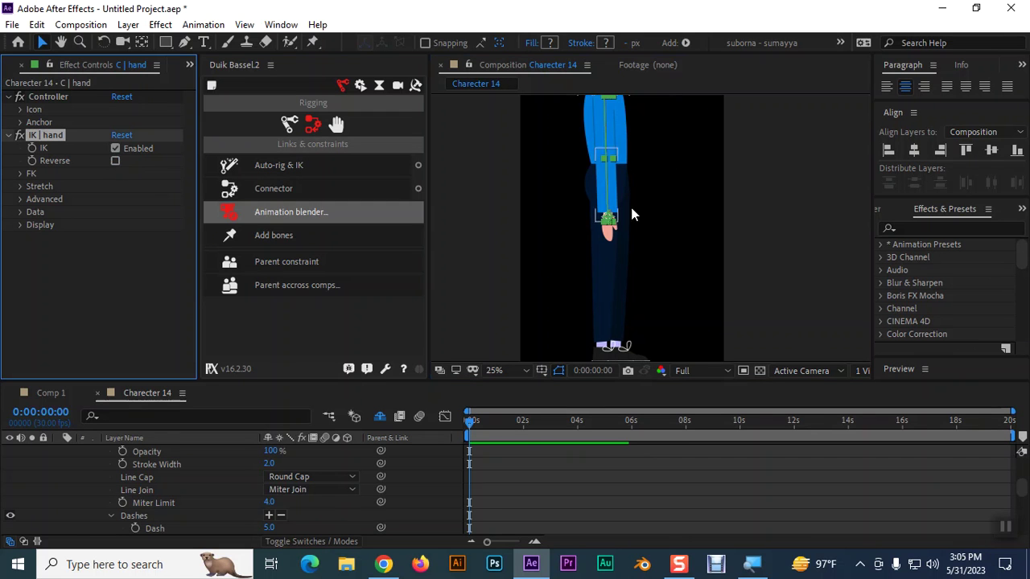
left_click(609, 219)
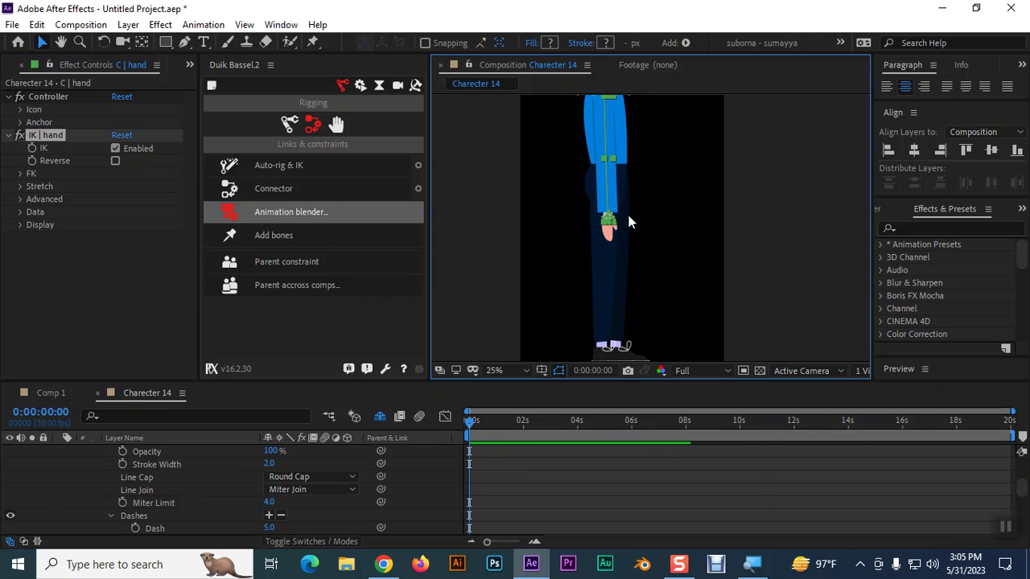
mouse_move(611, 219)
left_mouse_down()
mouse_move(674, 189)
mouse_move(695, 123)
mouse_move(664, 205)
left_mouse_up()
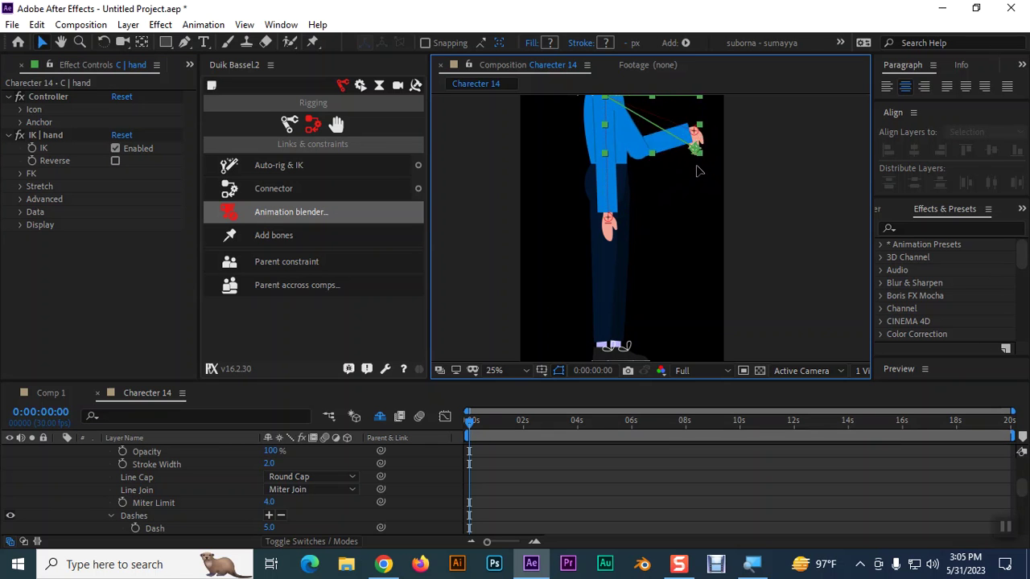
key("ctrl+z")
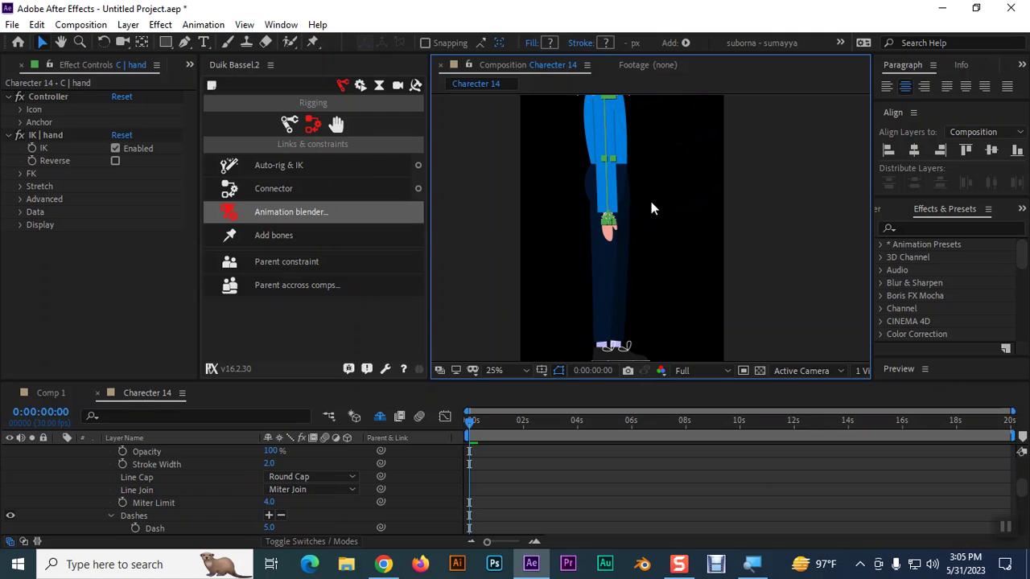
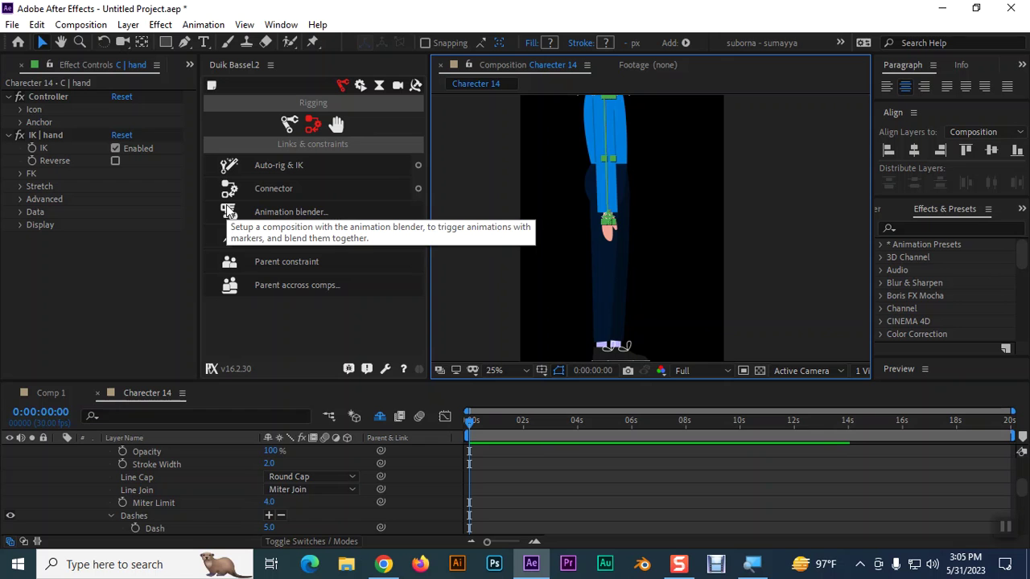
Delete the C | hand and C | Hand controller layers.
scroll(95, 491, "up", 5)
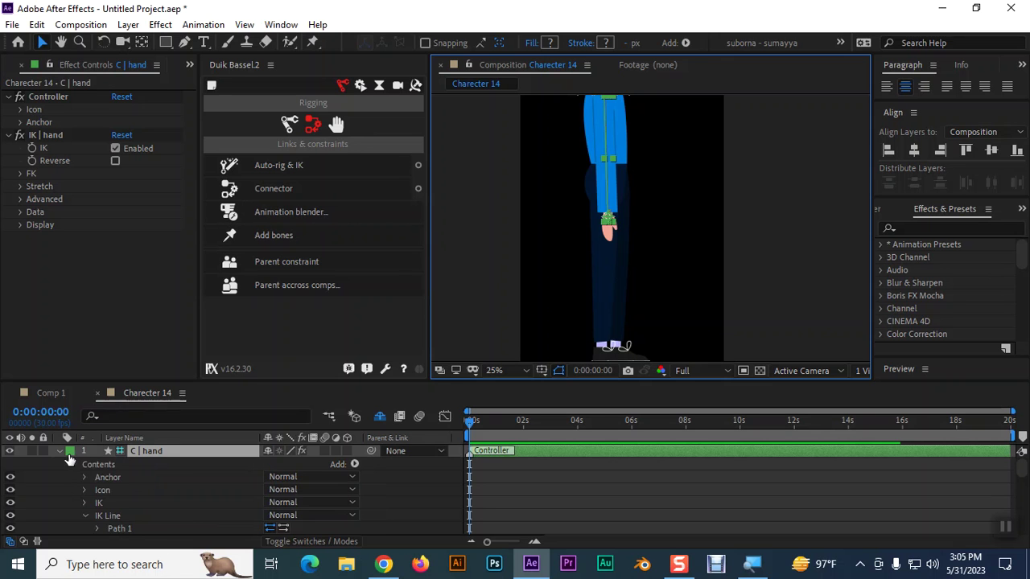
left_click(58, 452)
left_click(116, 464)
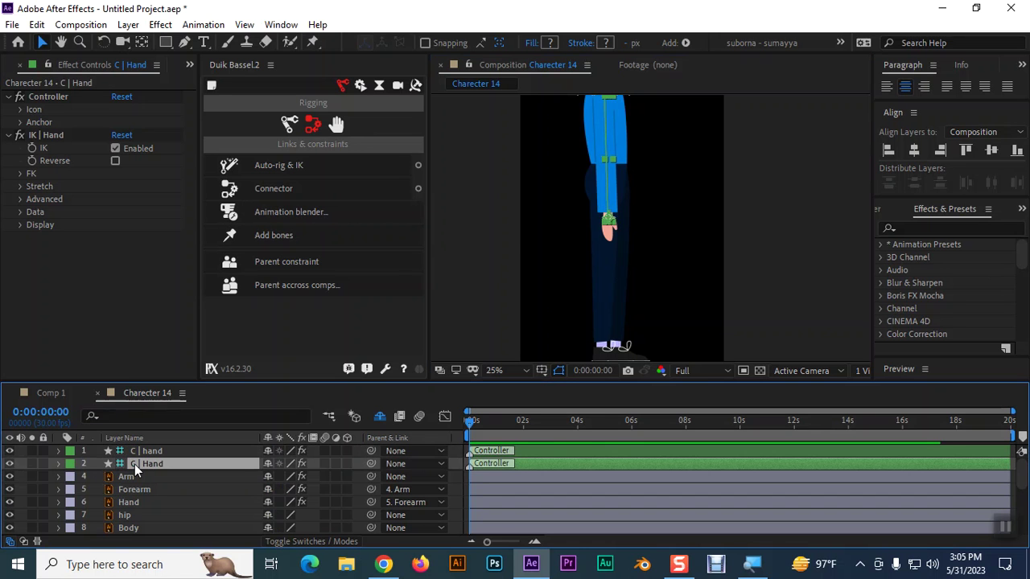
key("Delete")
left_click(150, 452)
key("Delete")
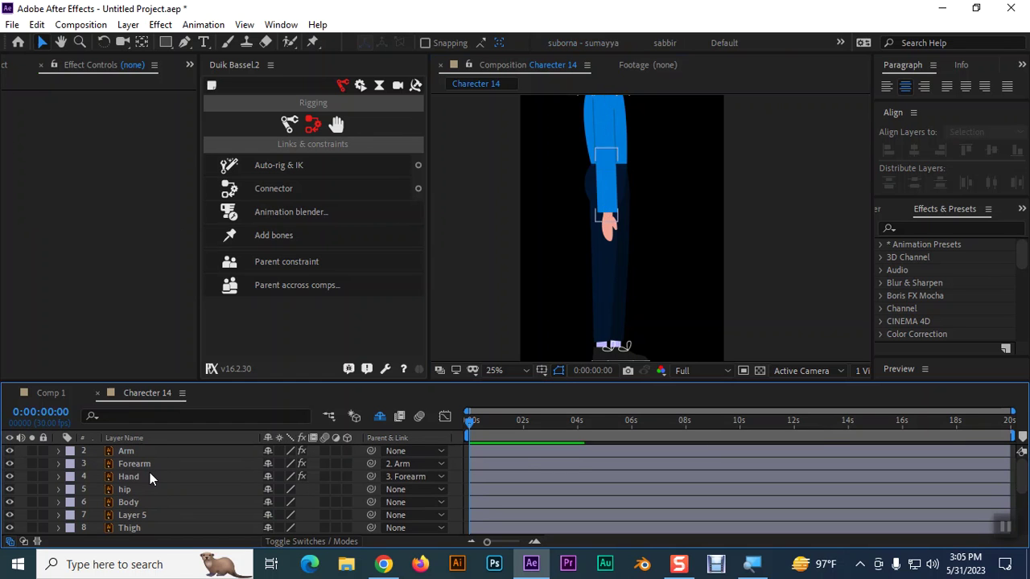
Auto-rig the hip, Forearm, Hand and Arm layers with Duik into a C | Arm controller.
left_click(128, 490)
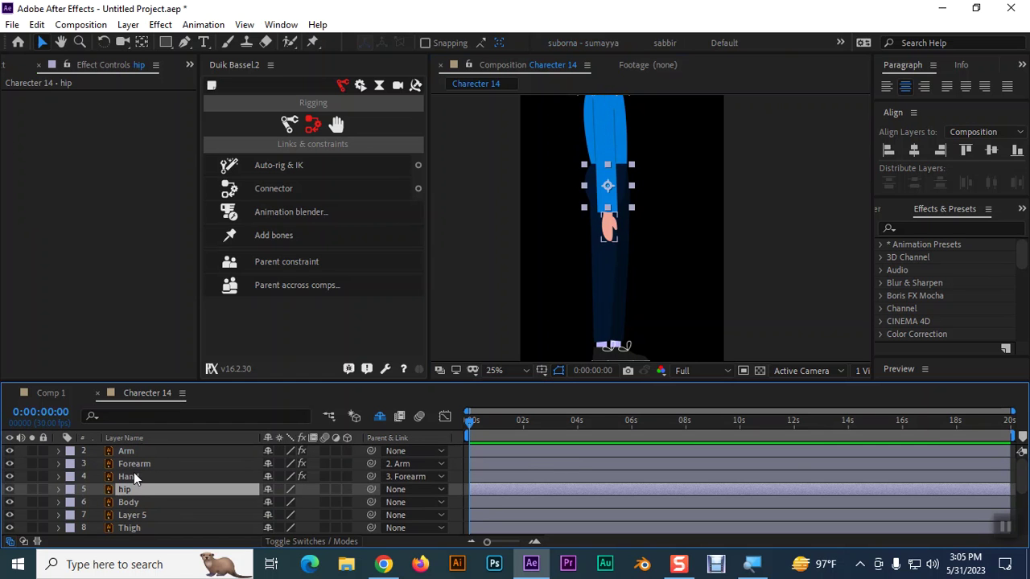
left_click(133, 465, "shift")
left_click(133, 454, "shift")
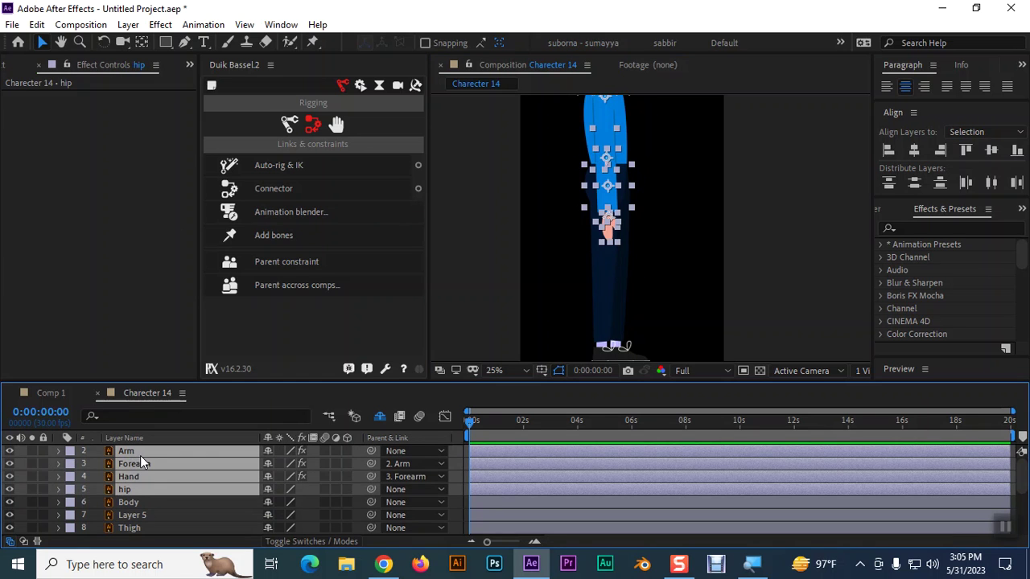
left_click(297, 165)
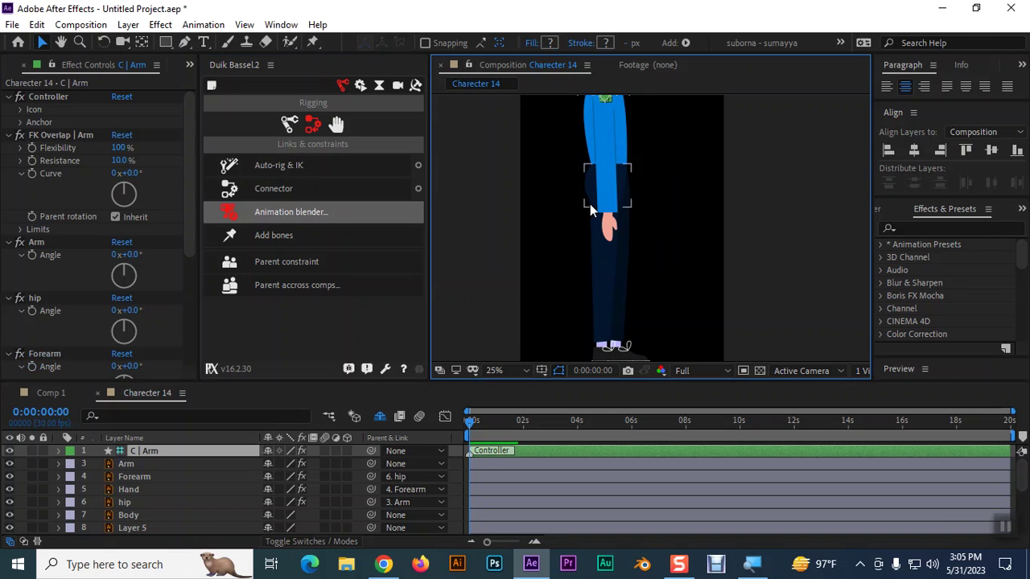
Test the C | Arm rig by dragging the arm to the right.
left_click_drag(639, 172, 652, 228)
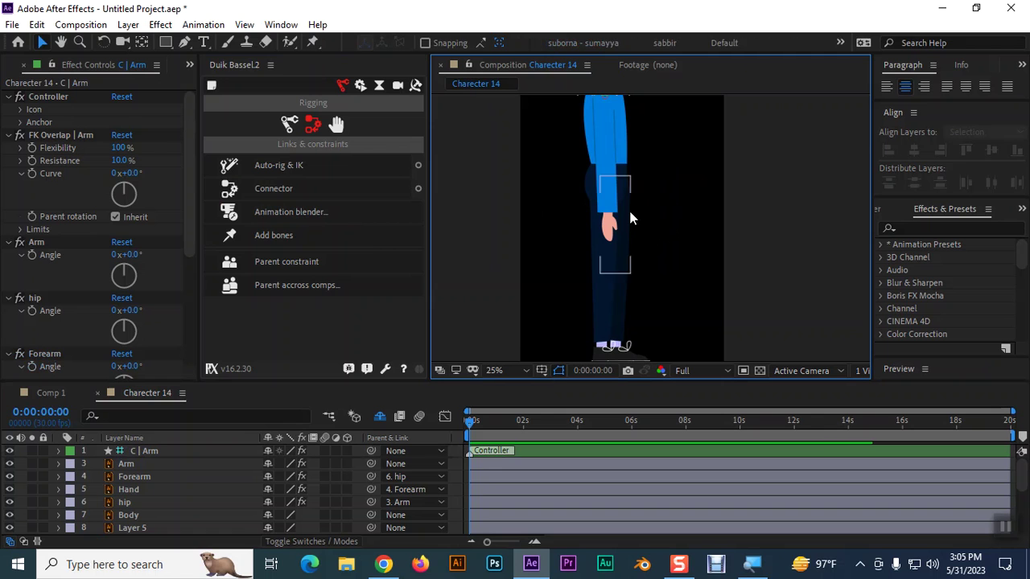
scroll(631, 218, "up", 2)
left_click(605, 148)
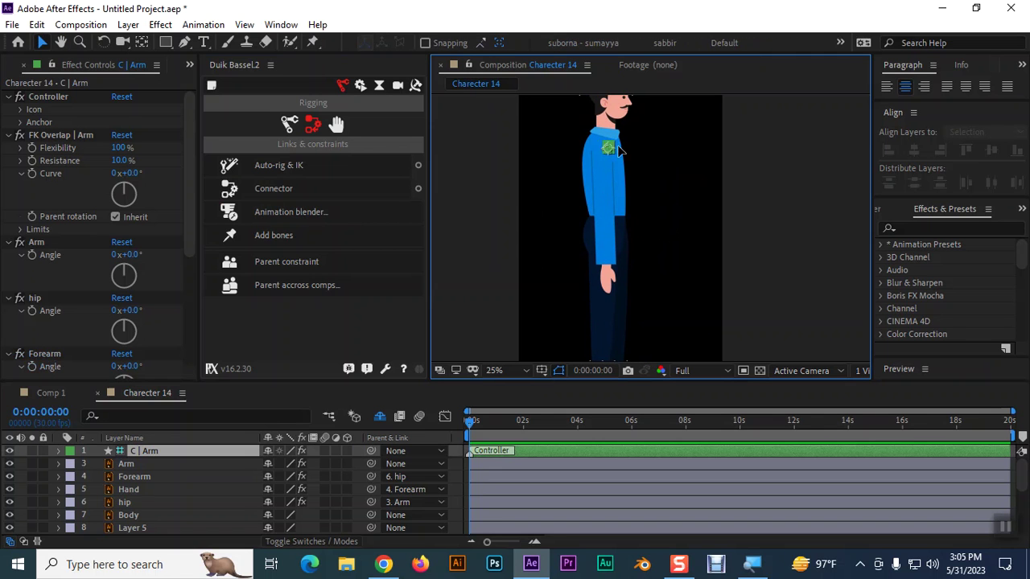
left_click(609, 148)
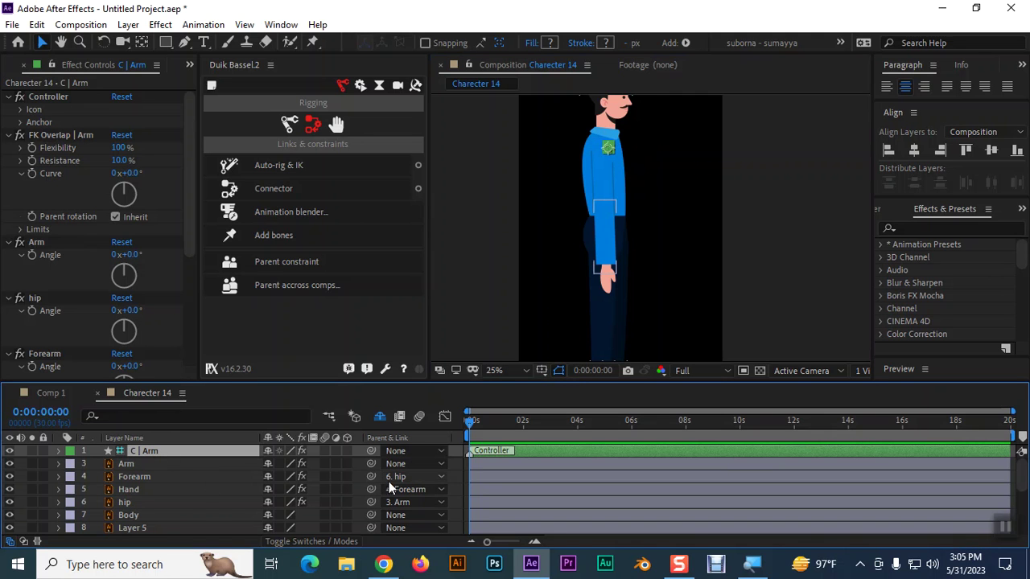
left_click(127, 503)
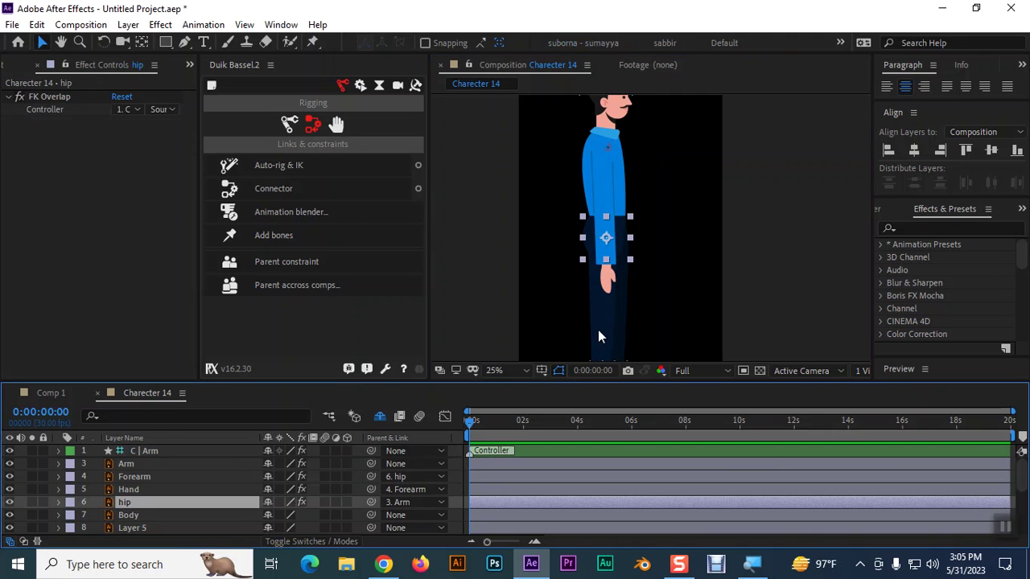
left_click(588, 247)
mouse_move(588, 247)
left_mouse_down()
mouse_move(651, 230)
mouse_move(701, 191)
left_mouse_up()
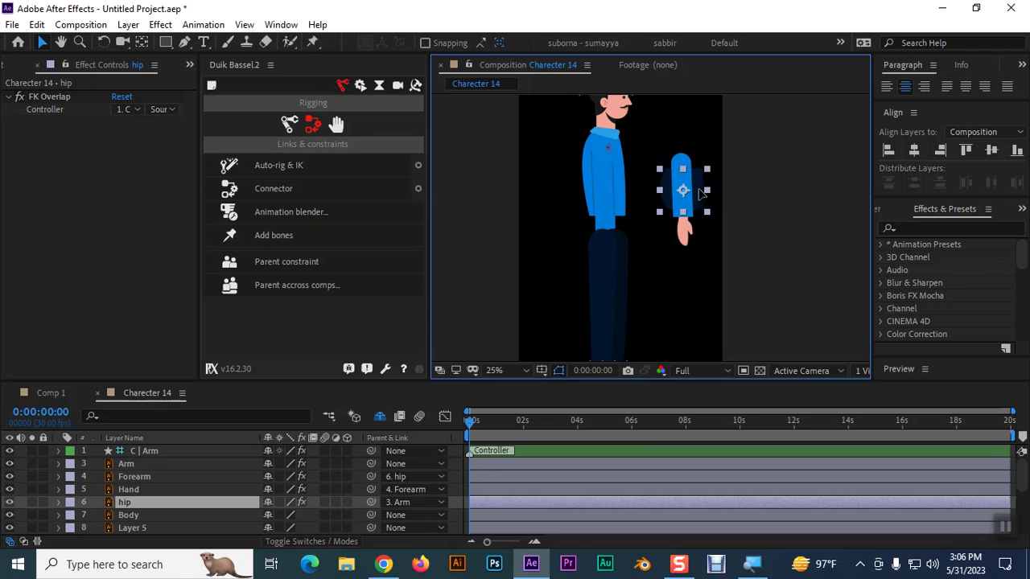
left_click(684, 270)
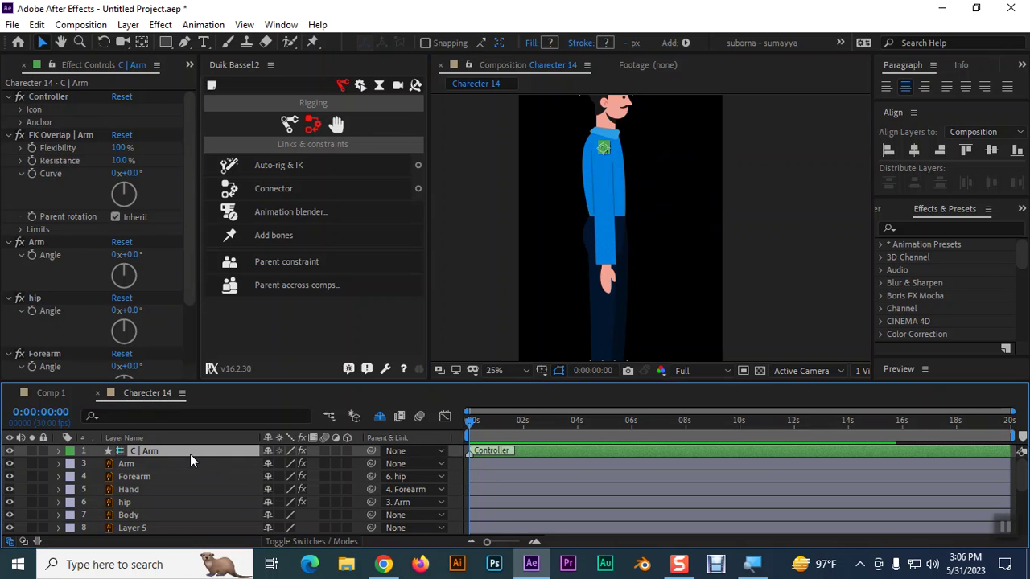
Delete the C | Arm controller and set the arm layers' parents to None.
key("Delete")
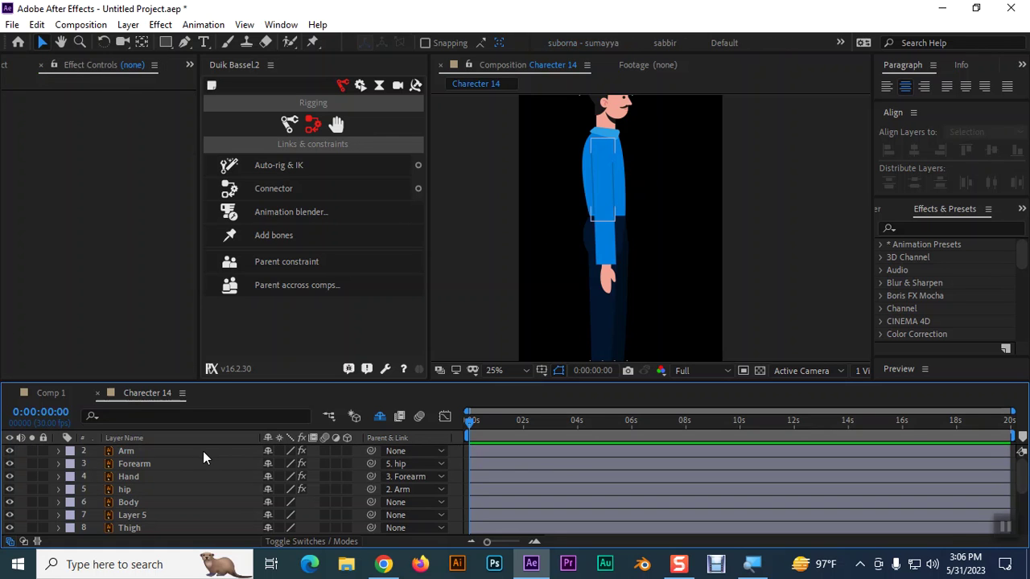
left_click(201, 451)
left_click(188, 503, "shift")
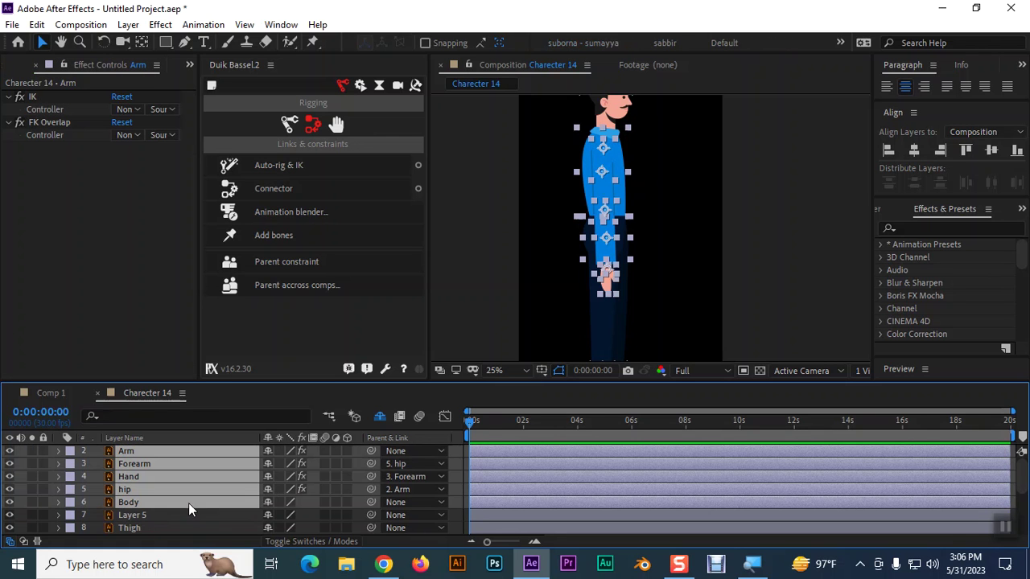
left_click(411, 453)
left_click(433, 167)
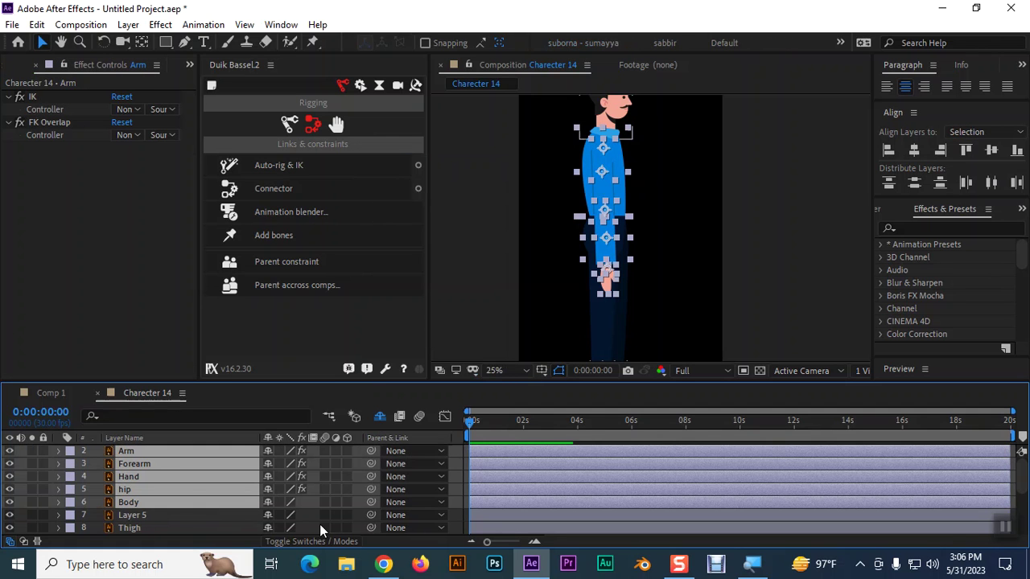
left_click(325, 450)
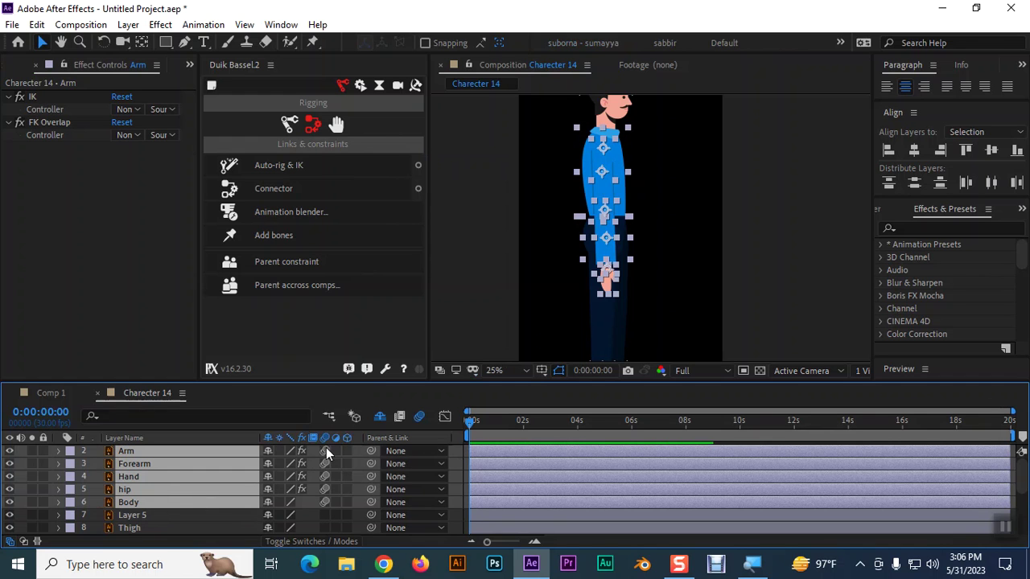
left_click(326, 450)
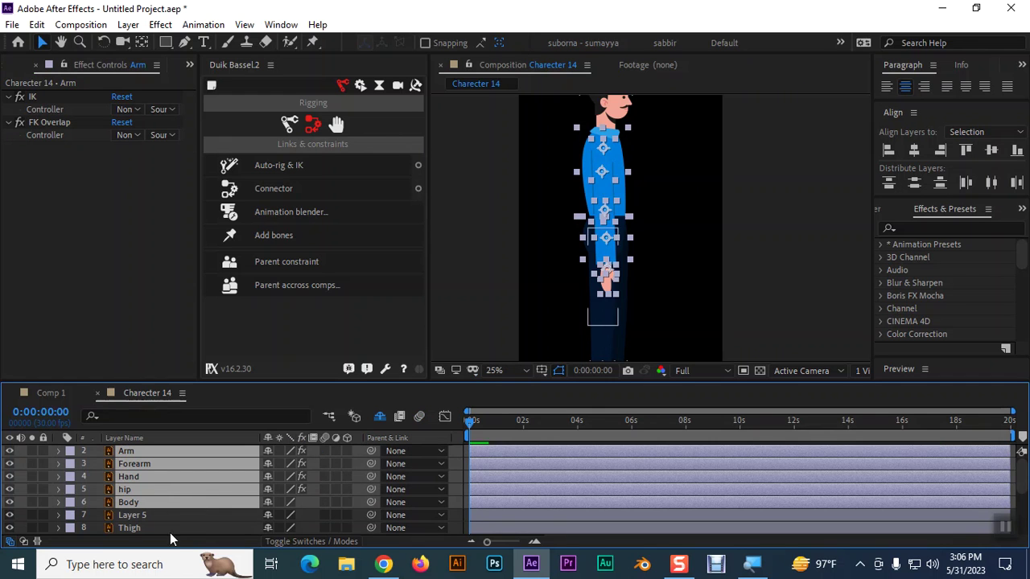
IK-rig Arm, Forearm and Hand with Duik into a C | Hand controller, test-pull it, then undo.
left_click(169, 515)
left_click(144, 450)
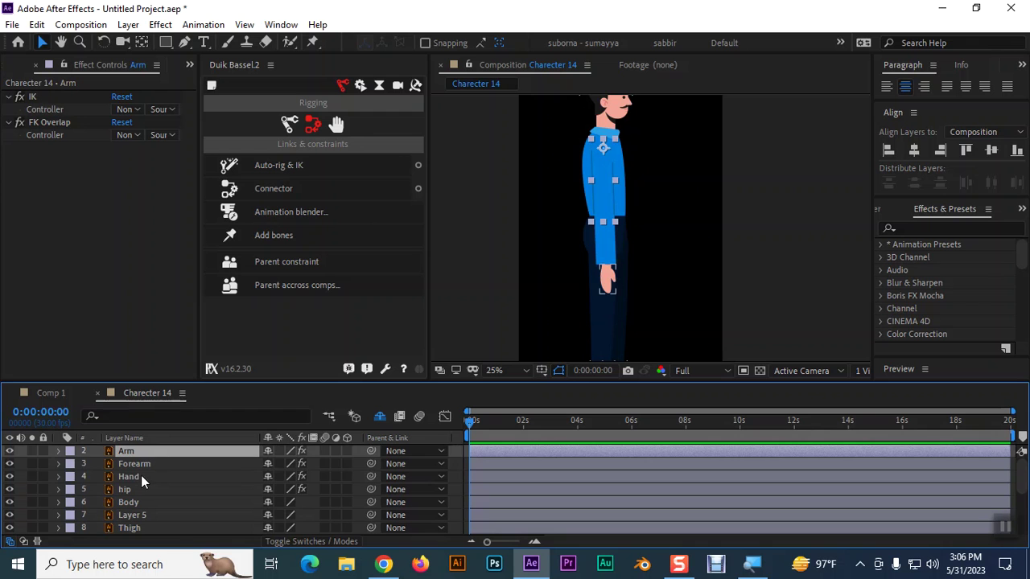
left_click(141, 474)
left_click(147, 462, "ctrl")
left_click(141, 449, "ctrl")
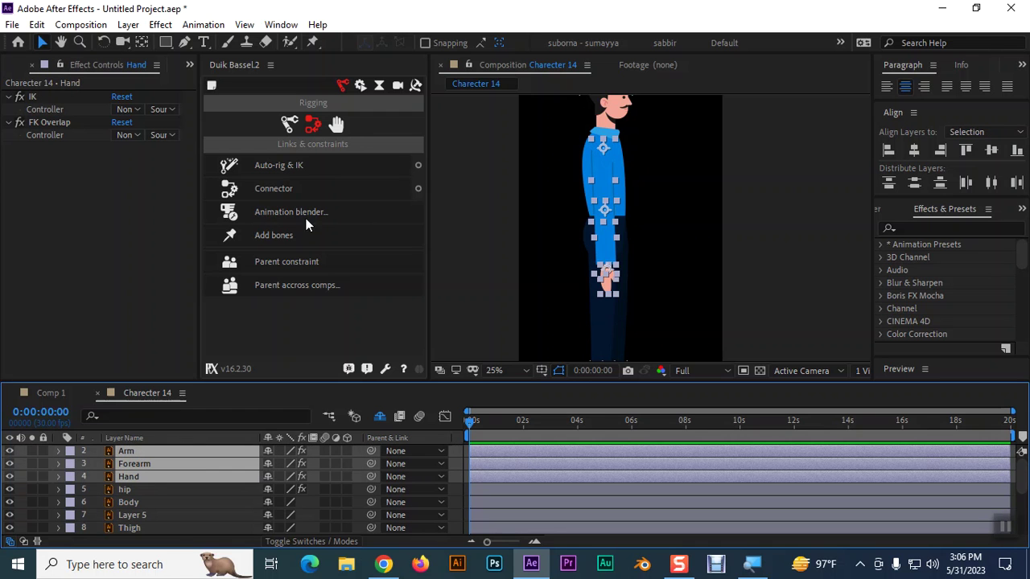
left_click(312, 163)
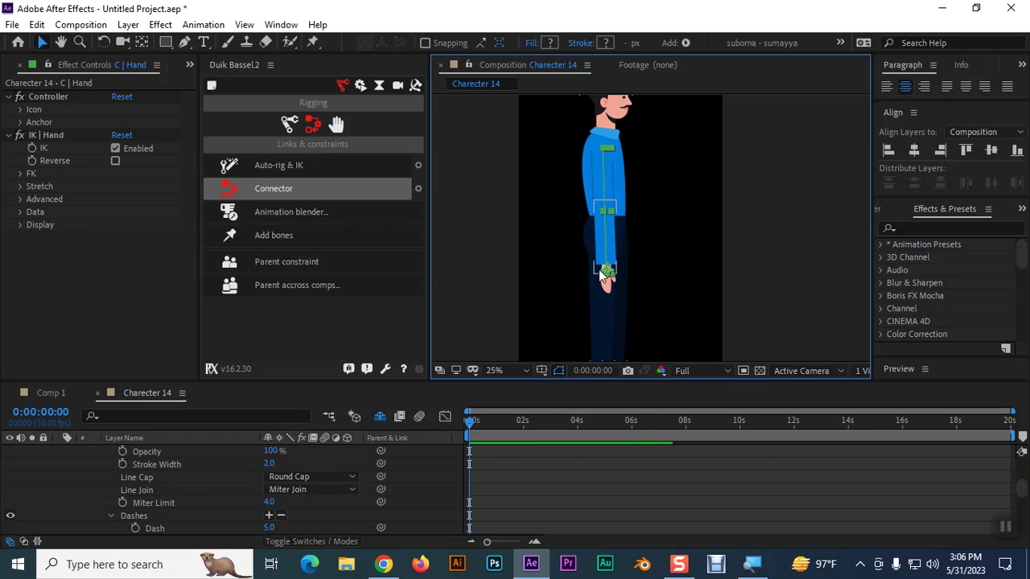
left_click_drag(607, 275, 688, 201)
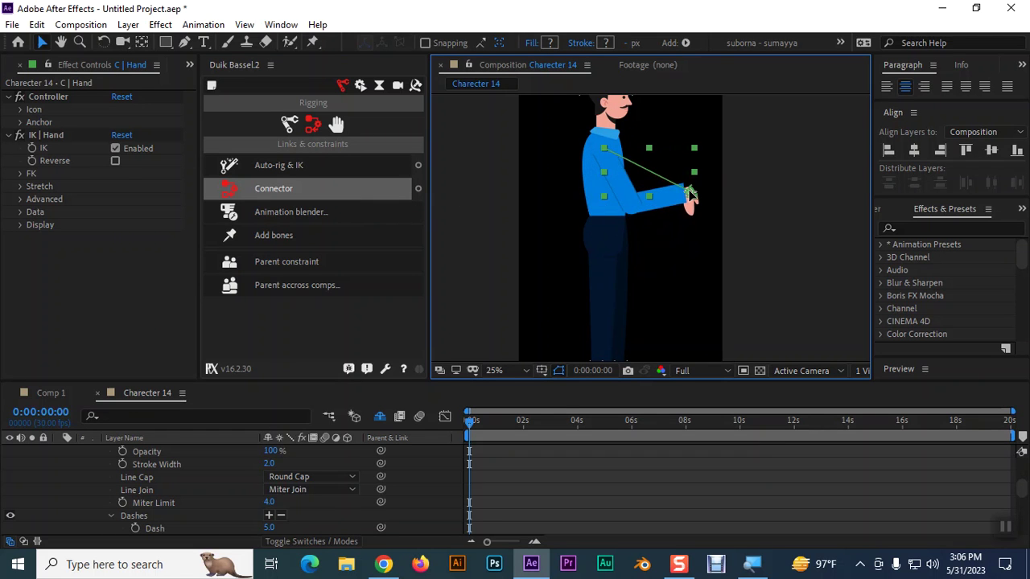
key("ctrl+z")
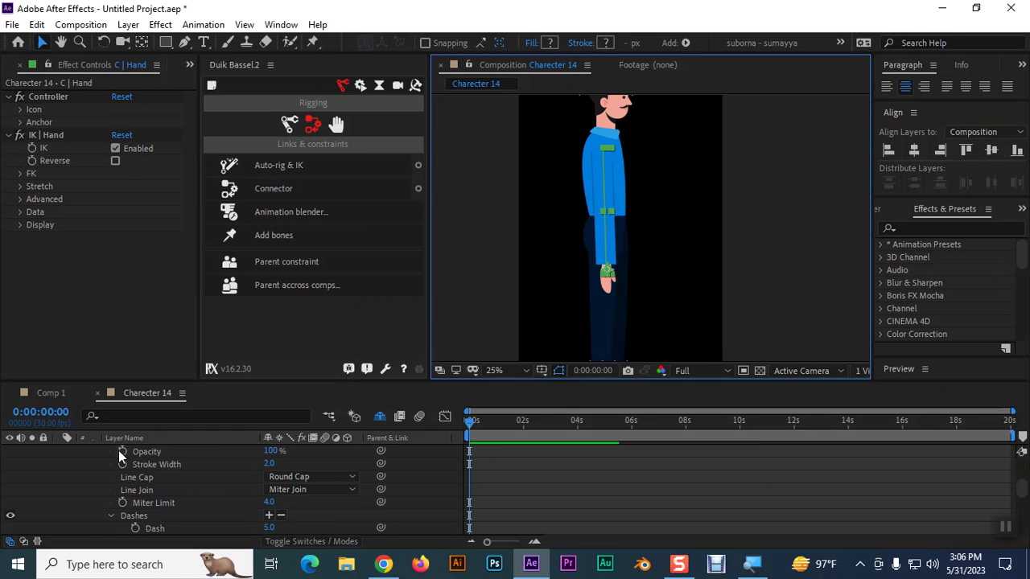
scroll(118, 451, "up", 5)
Auto-rig hand 2, Fore arm 2, Arm 2 and Foot 2 with Duik.
scroll(57, 459, "down", 5)
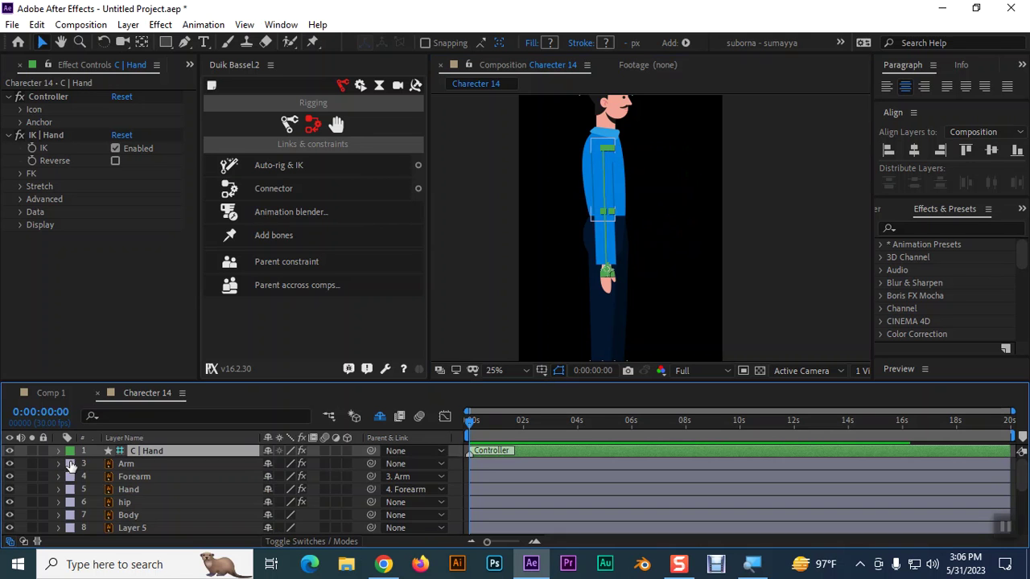
left_click(129, 526)
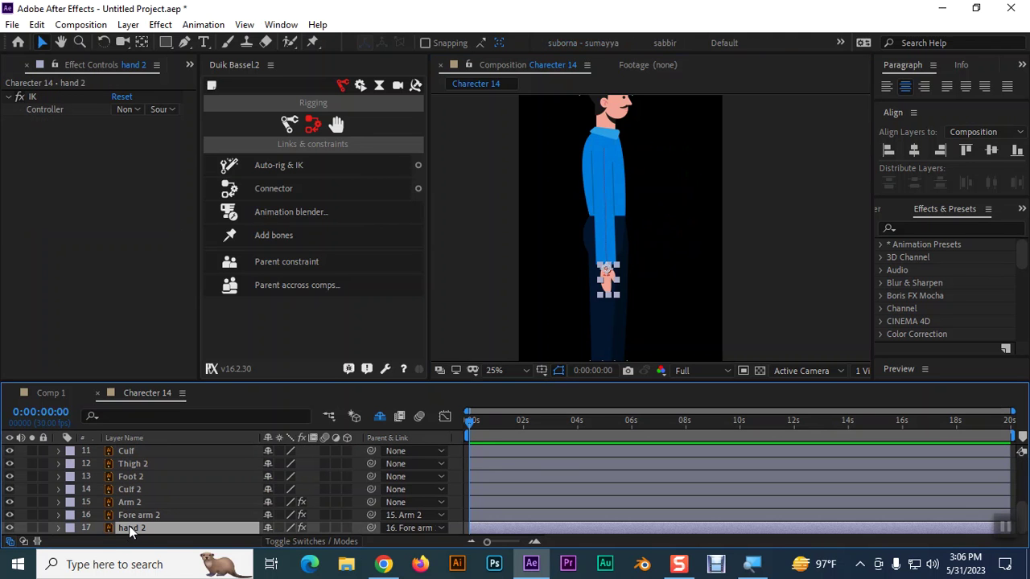
left_click(132, 520, "ctrl")
left_click(130, 504, "ctrl")
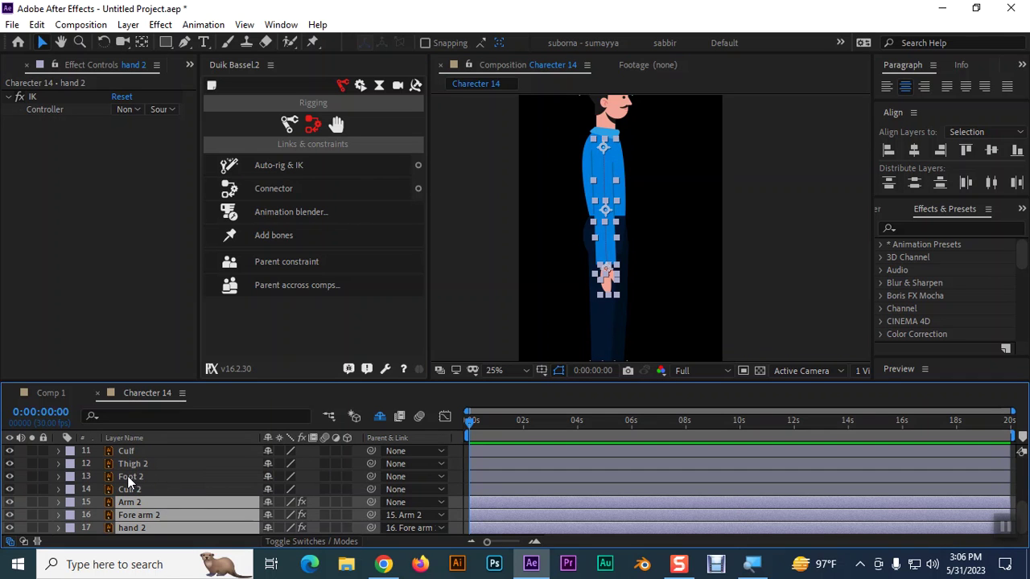
left_click(128, 476, "ctrl")
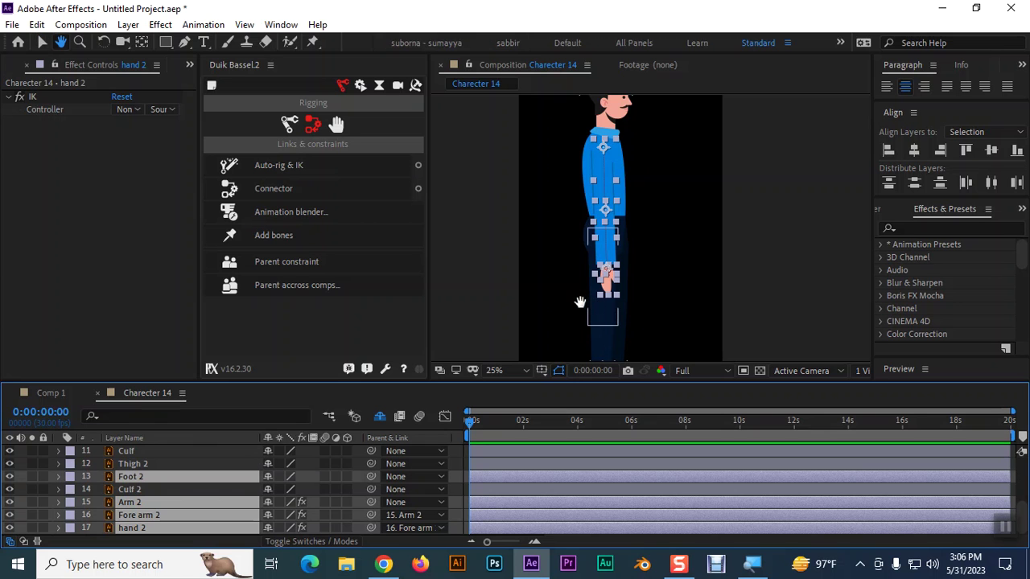
left_click_drag(576, 299, 559, 166)
key("v")
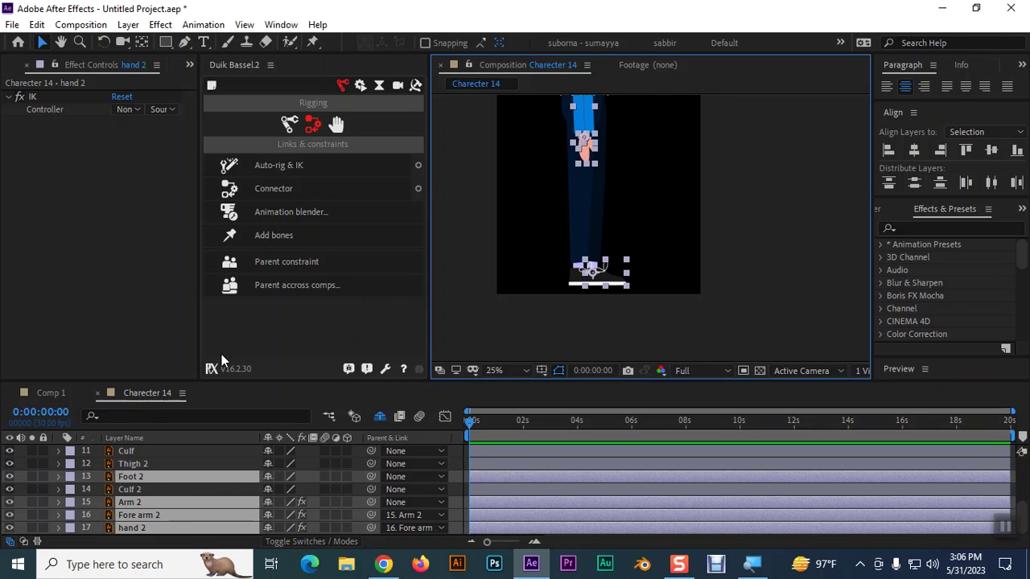
left_click(277, 170)
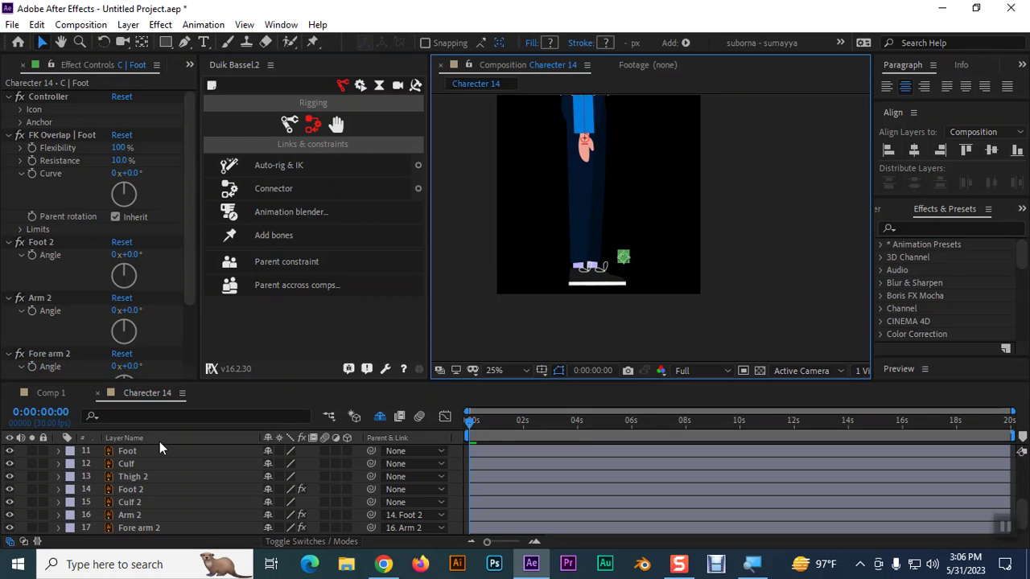
Delete the resulting C | Foot controller layer.
scroll(143, 499, "down", 4)
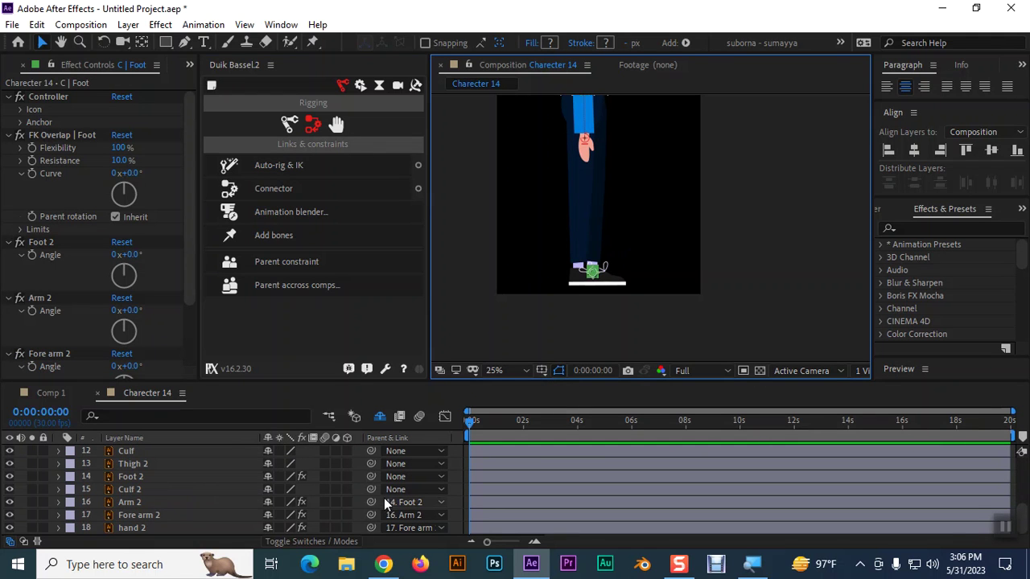
scroll(202, 466, "up", 2)
scroll(200, 459, "up", 2)
left_click(163, 453)
key("Delete")
Set the parents of hand 2, Arm 2 and Fore arm 2 to None.
scroll(294, 499, "down", 4)
left_click(404, 502)
left_click(405, 528)
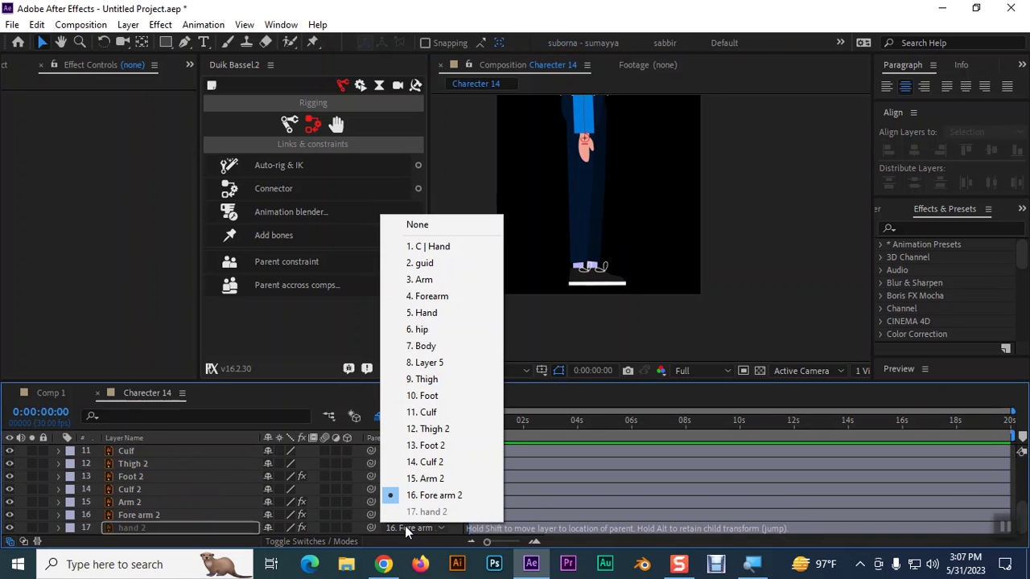
left_click(417, 224)
left_click(405, 502)
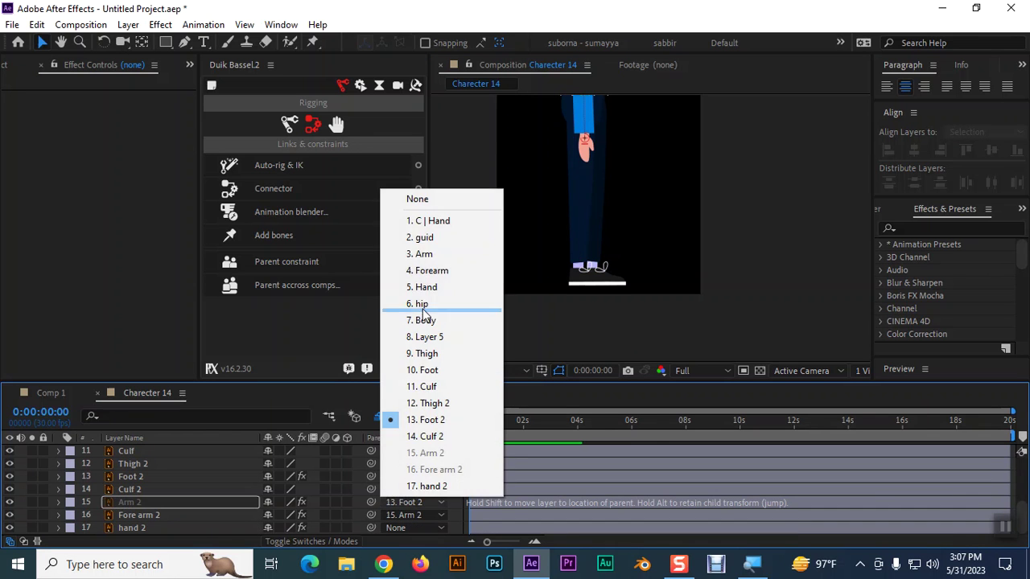
left_click(417, 199)
left_click(424, 514)
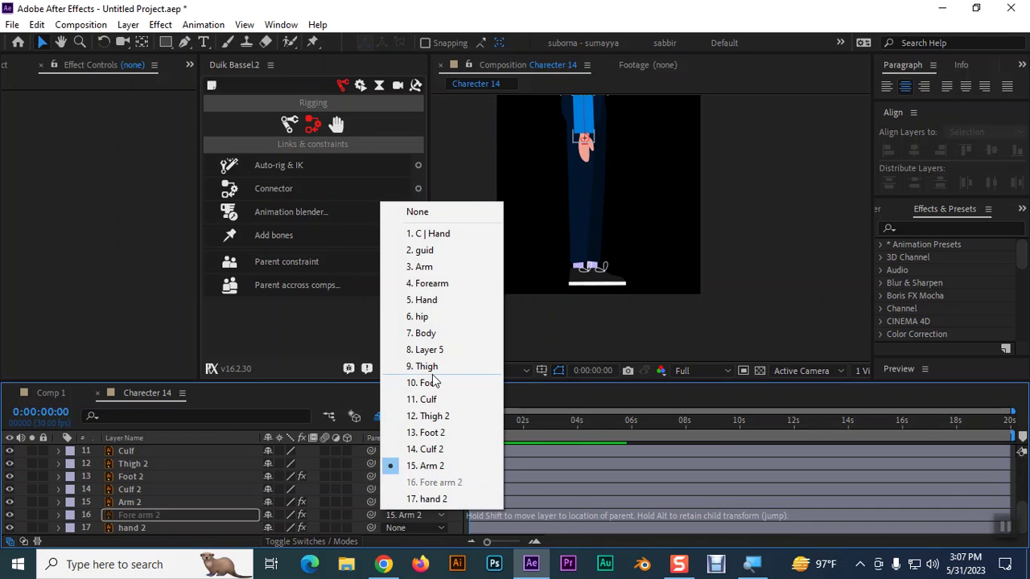
left_click(434, 233)
left_click(398, 530)
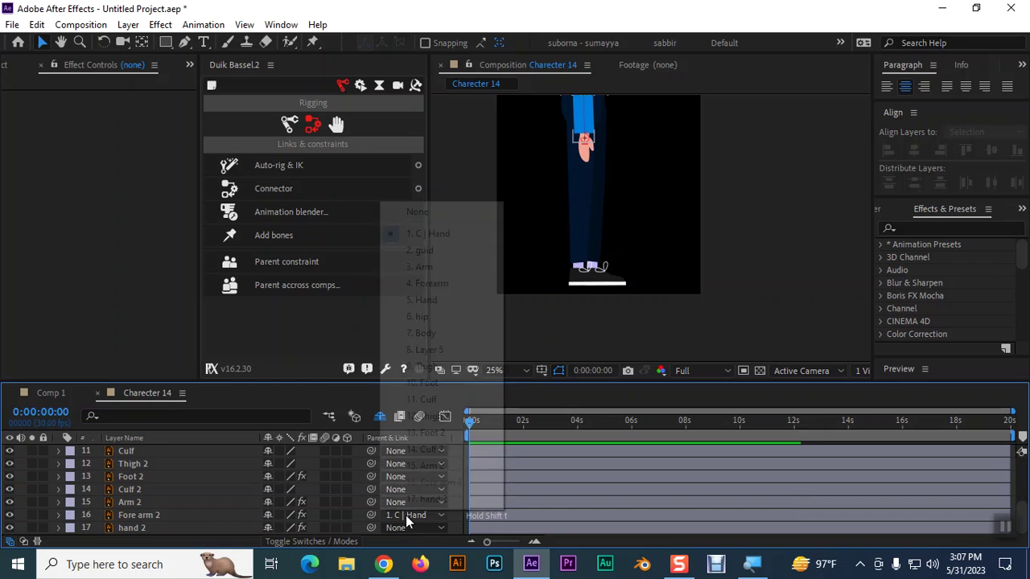
left_click(414, 211)
Select hand 2, Fore arm 2 and Arm 2 together.
scroll(362, 491, "down", 5)
left_click(137, 523)
left_click(137, 515, "ctrl")
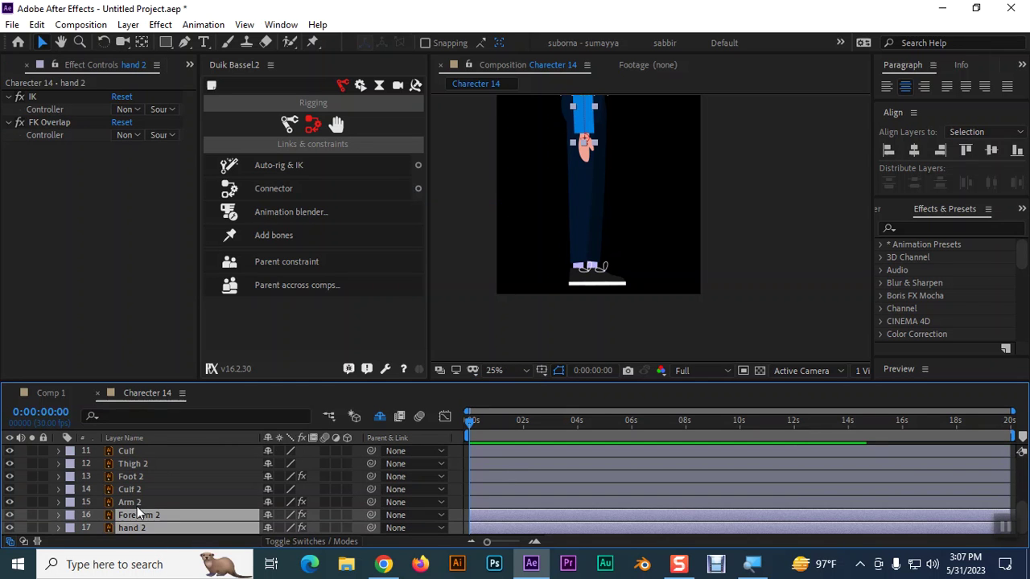
left_click(135, 502, "ctrl")
Apply a trial Duik IK rig with Reverse off, test the arm bend, then undo it.
left_click(289, 165)
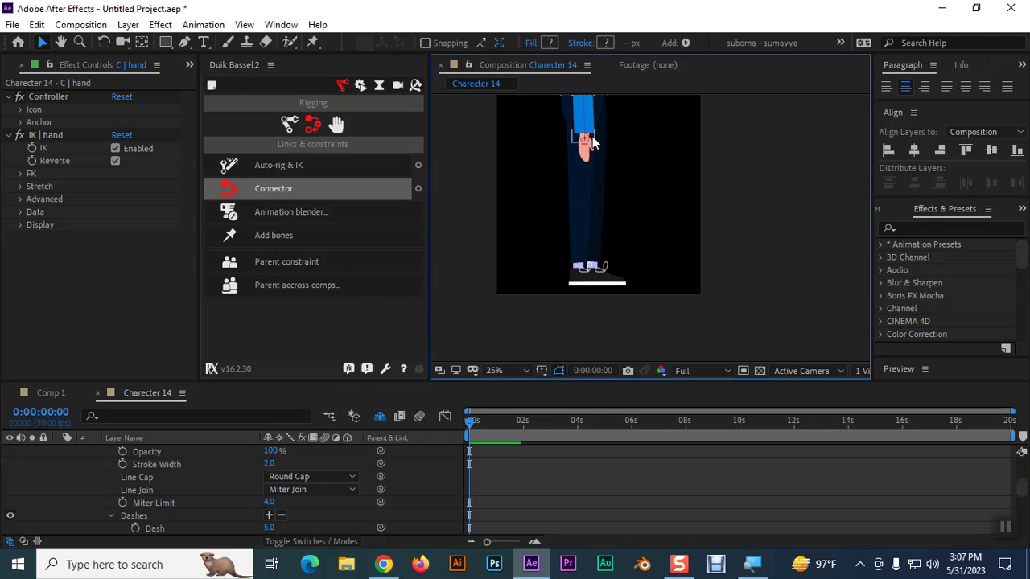
left_click(115, 161)
mouse_move(580, 136)
left_mouse_down()
mouse_move(605, 165)
mouse_move(656, 167)
left_mouse_up()
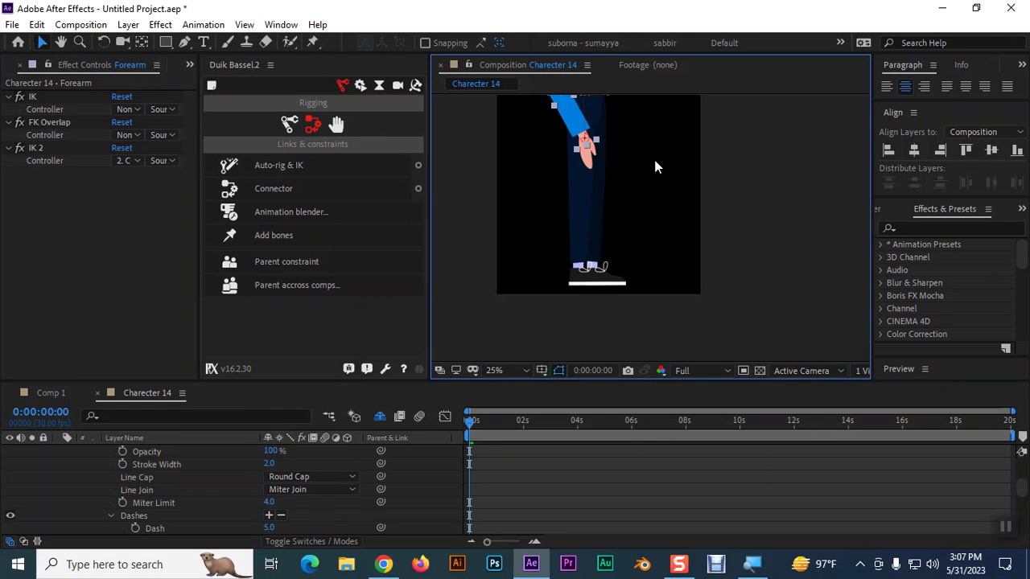
key("h")
left_click_drag(633, 167, 624, 256)
key("v")
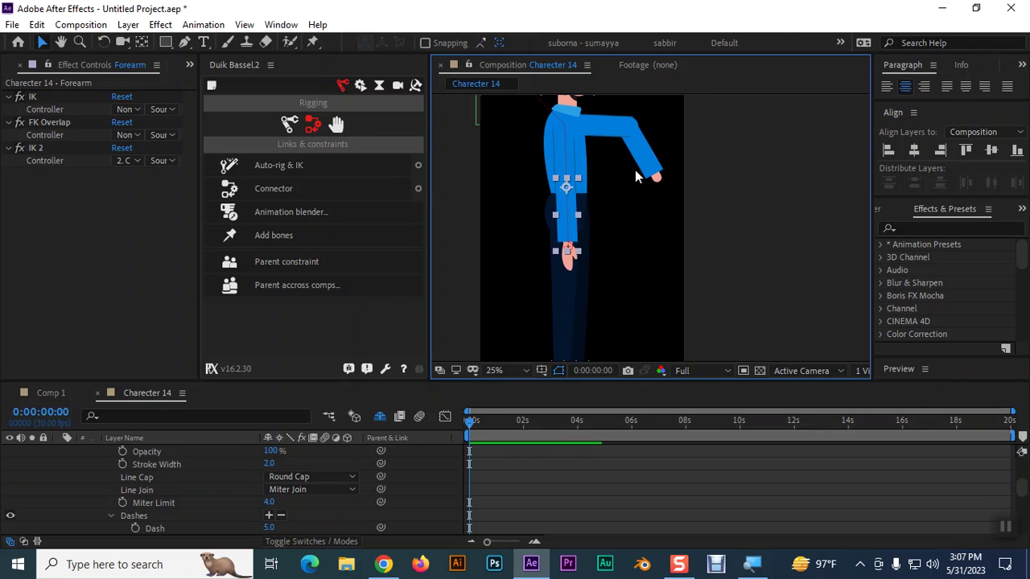
key("ctrl+z")
left_click(632, 207)
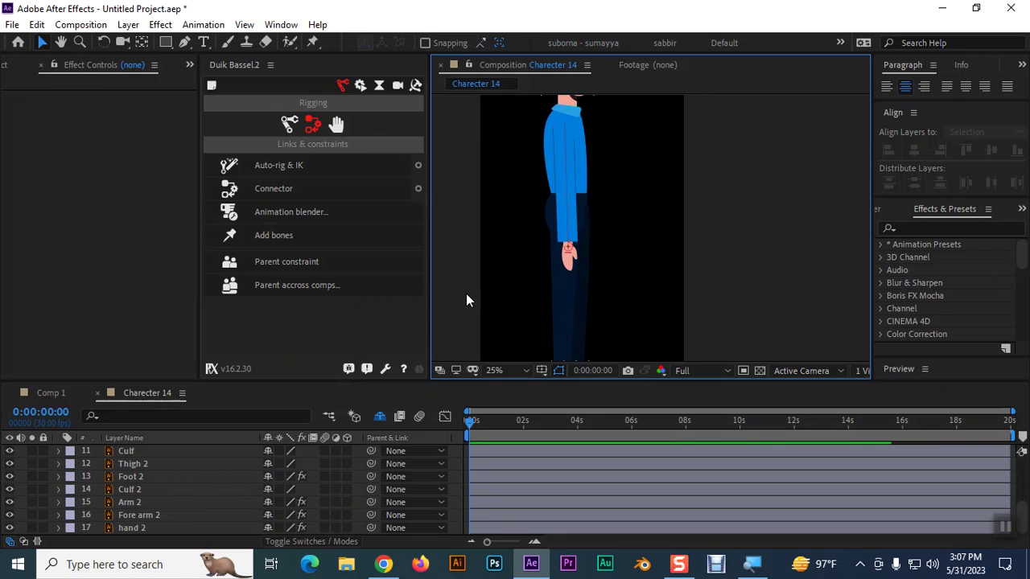
Make the timeline panel taller and pan the view over the head, torso and hand.
key("grave")
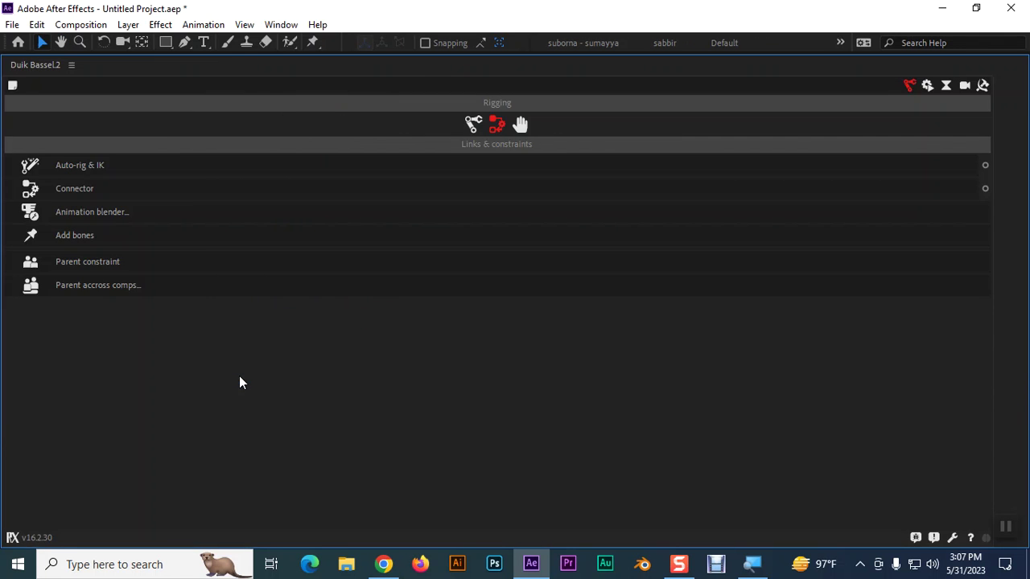
key("grave")
left_click_drag(311, 381, 318, 331)
left_click_drag(659, 216, 652, 271)
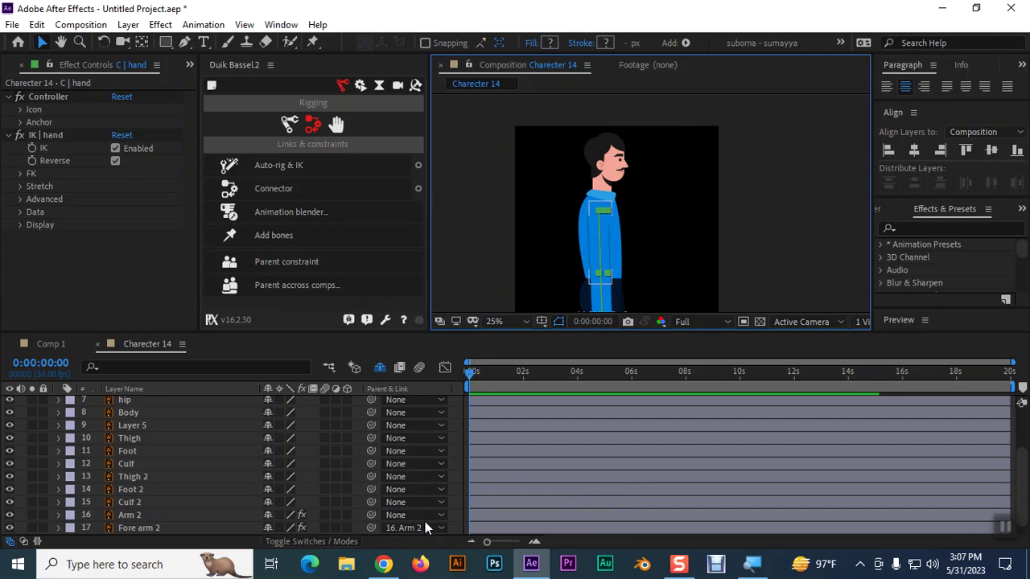
key("h")
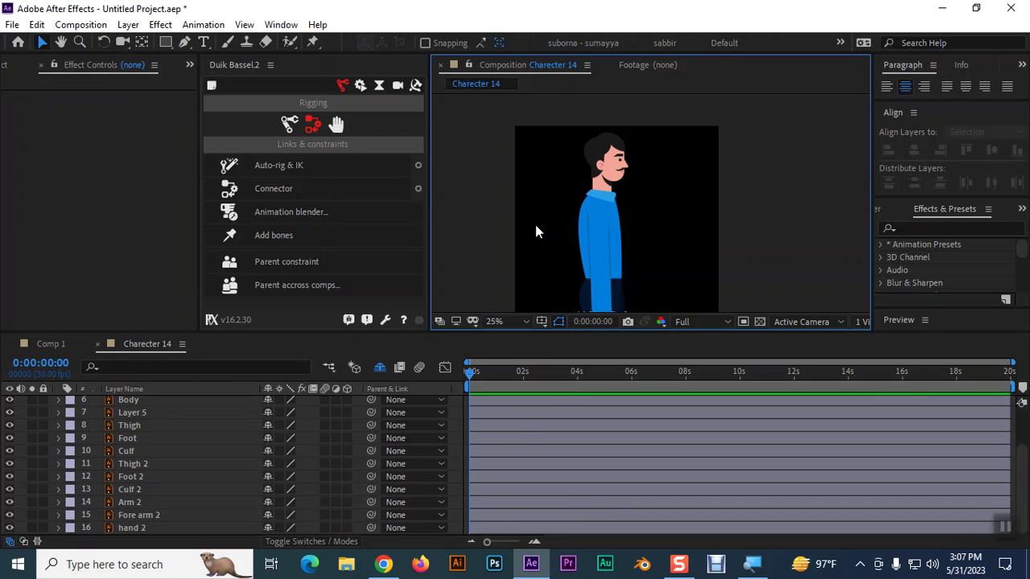
left_click_drag(535, 225, 456, 261)
IK-rig Arm 2, Fore arm 2 and hand 2 with Duik Auto-rig & IK.
key("v")
scroll(182, 441, "up", 2)
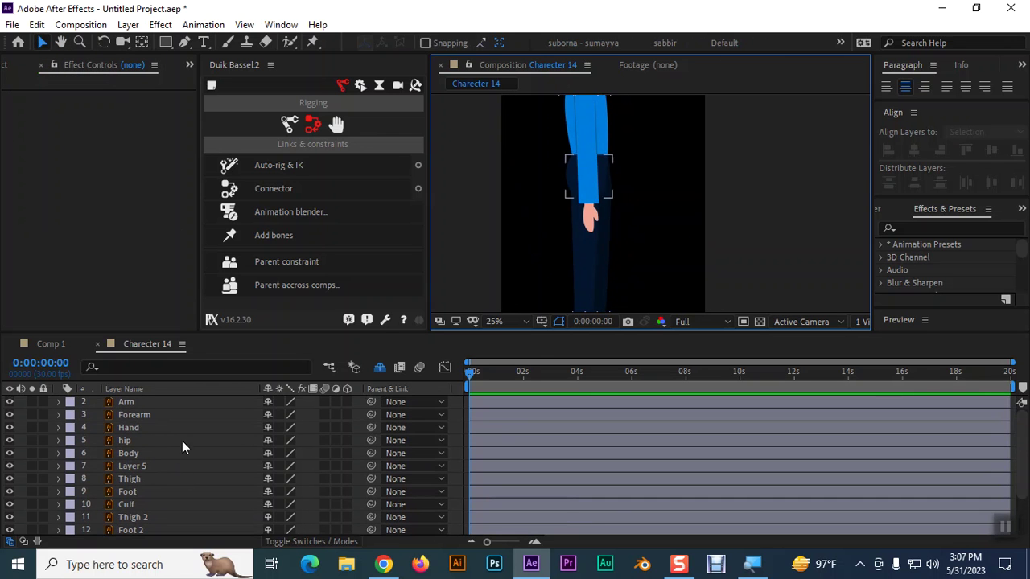
left_click(134, 429)
left_click(136, 418, "ctrl")
left_click(133, 403, "ctrl")
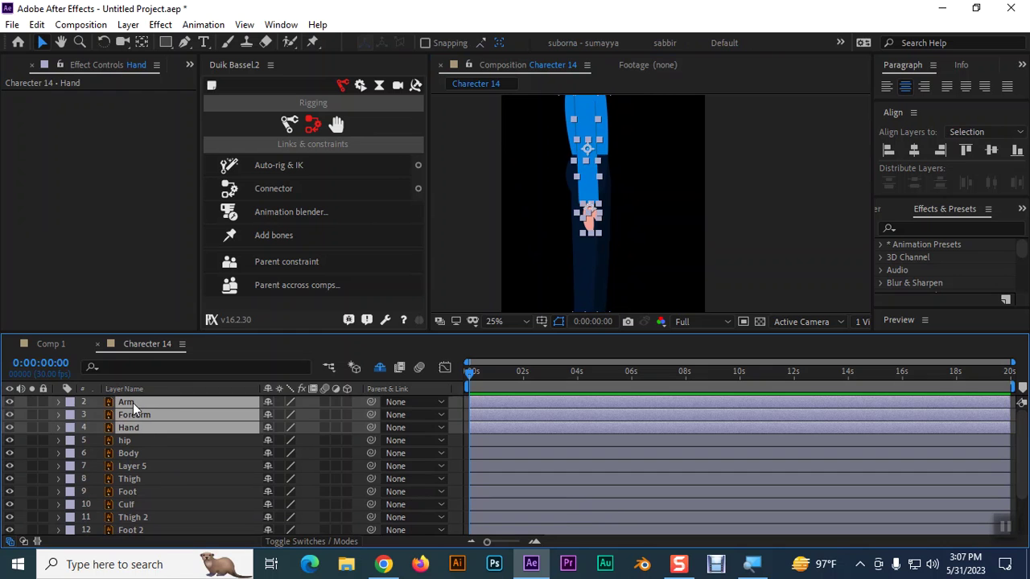
scroll(141, 499, "down", 3)
left_click(134, 527)
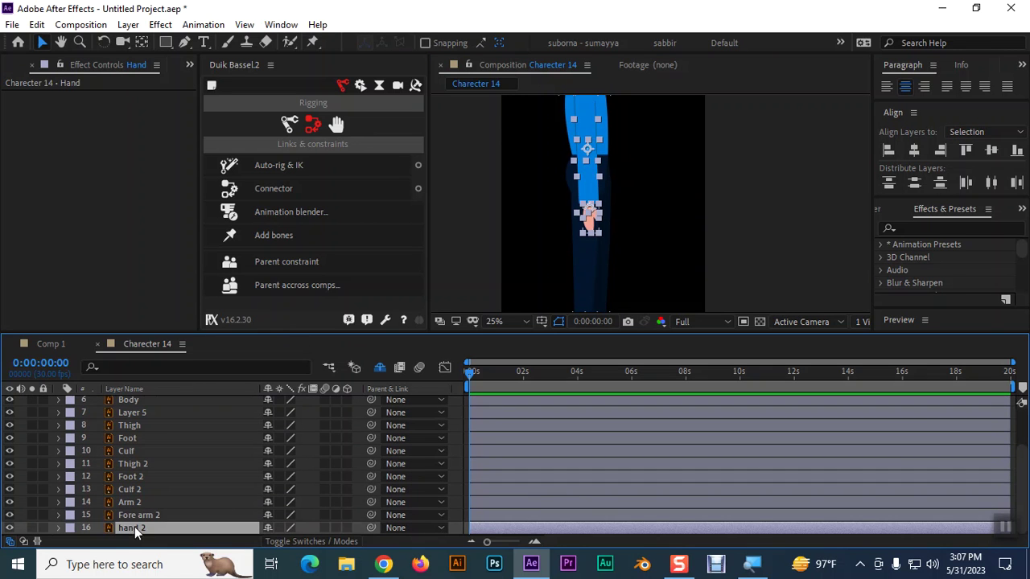
left_click(138, 513, "ctrl")
left_click(135, 504, "ctrl")
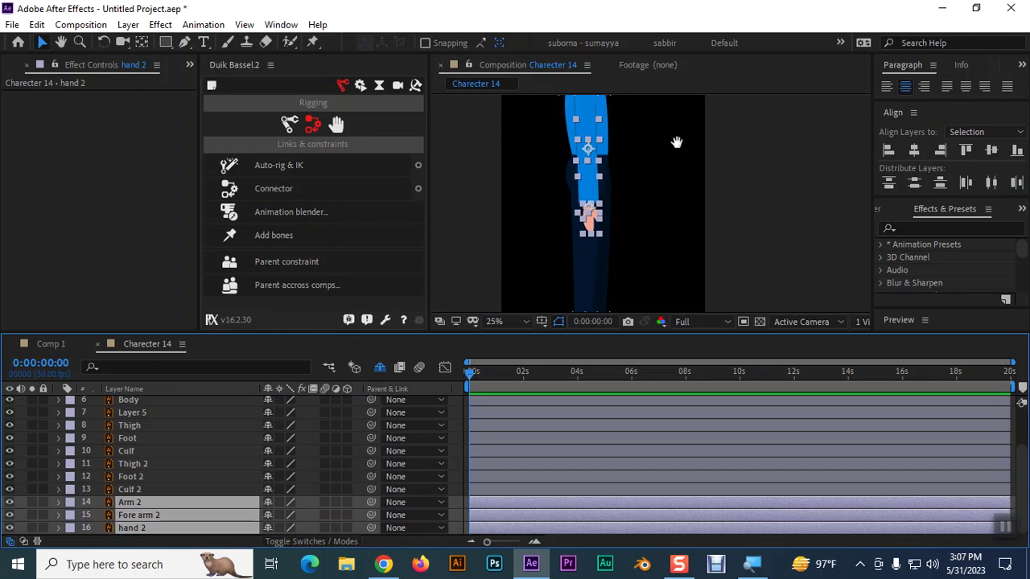
scroll(660, 239, "up", 2)
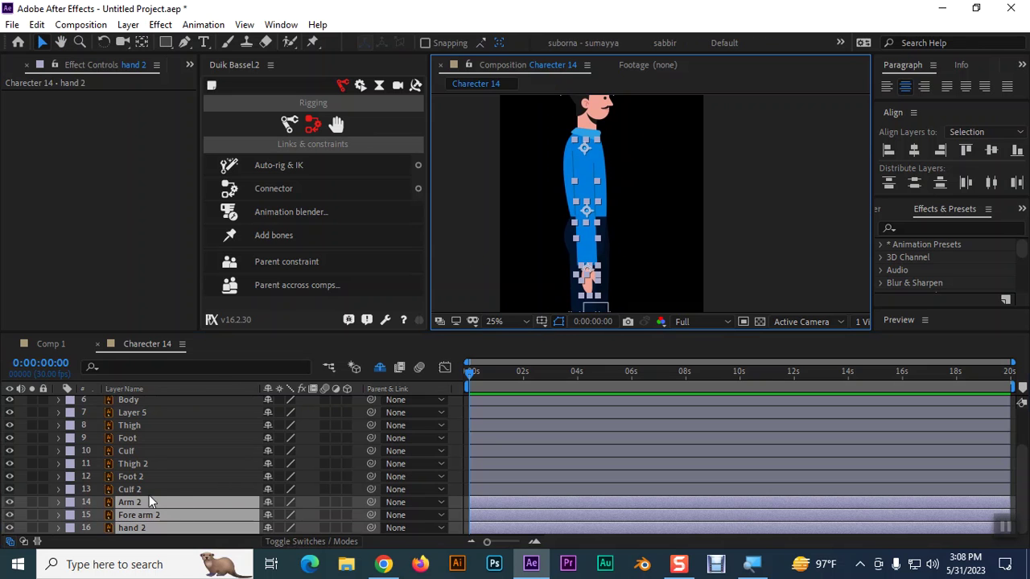
left_click(295, 166)
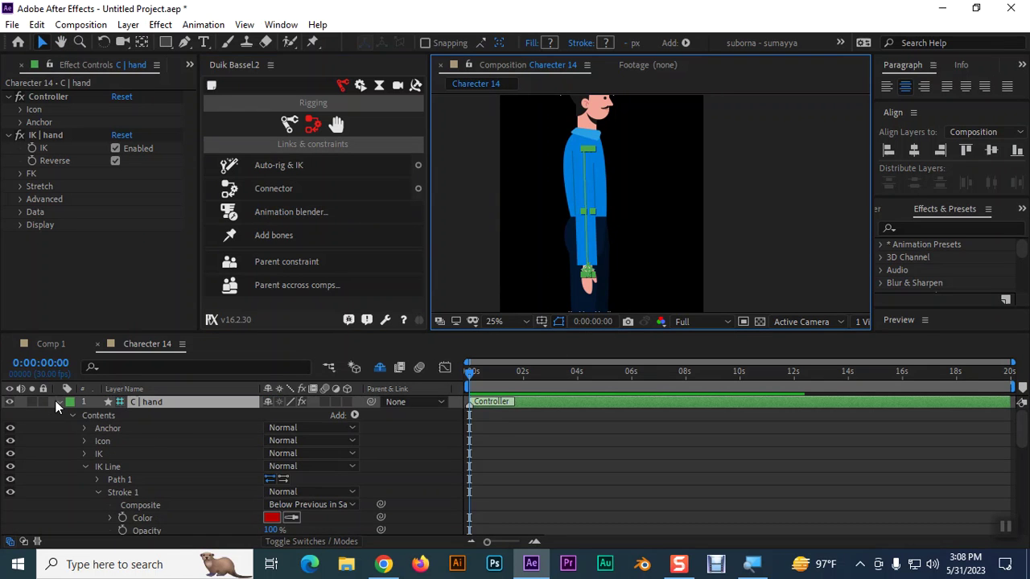
Rename the new controller layer to 'C | hand 2'.
left_click(59, 401)
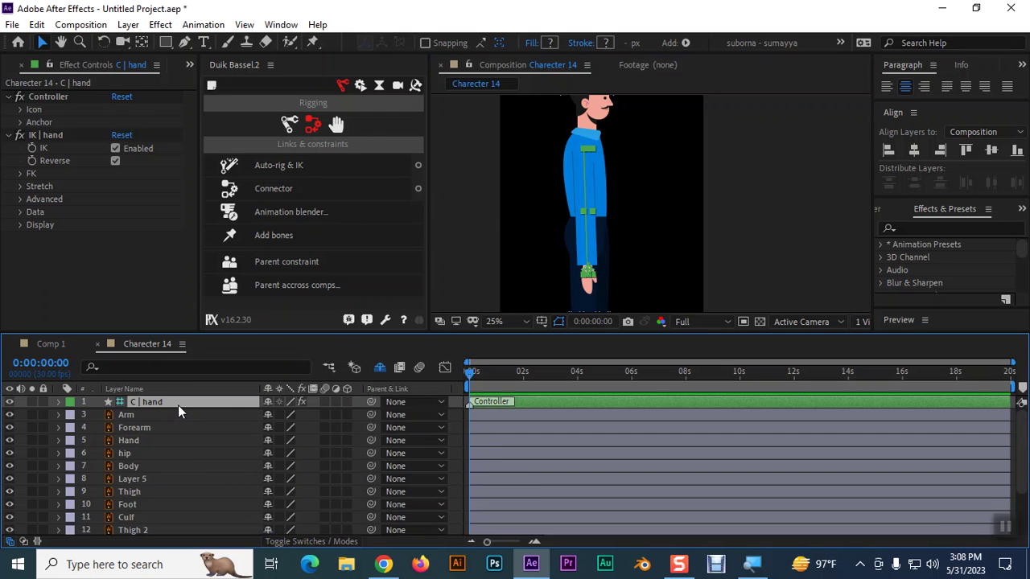
key("Return")
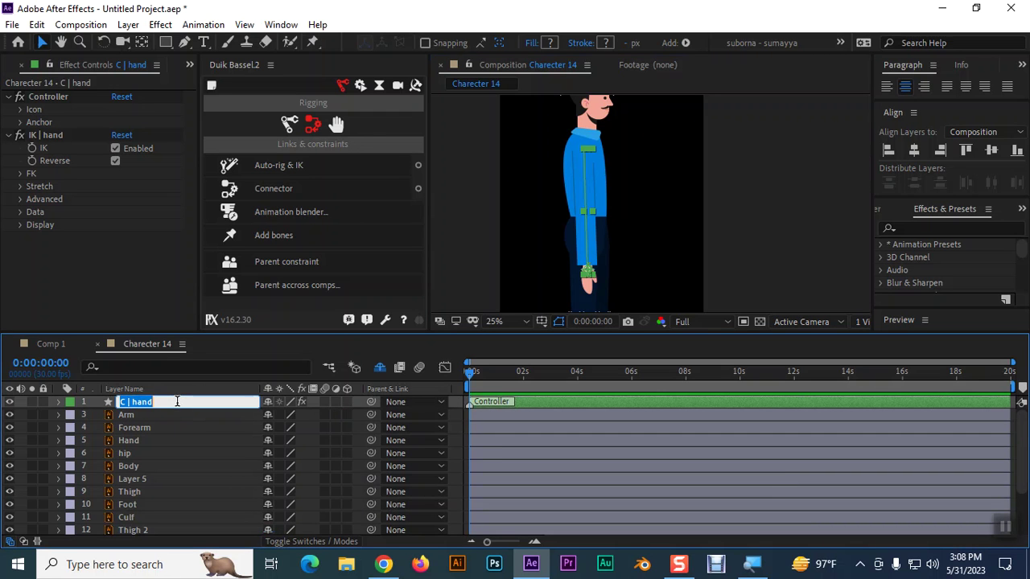
type("2")
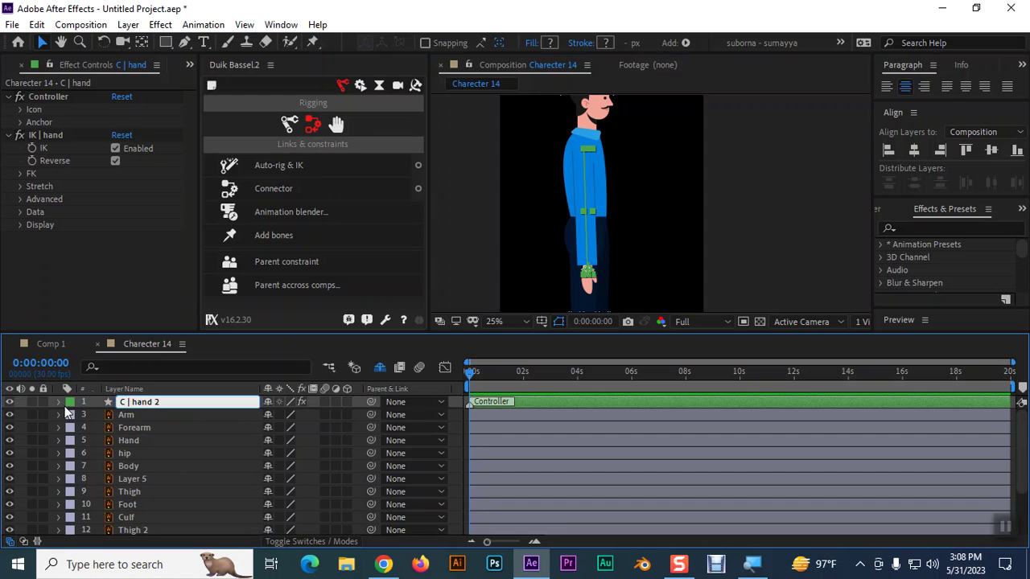
left_click(135, 430)
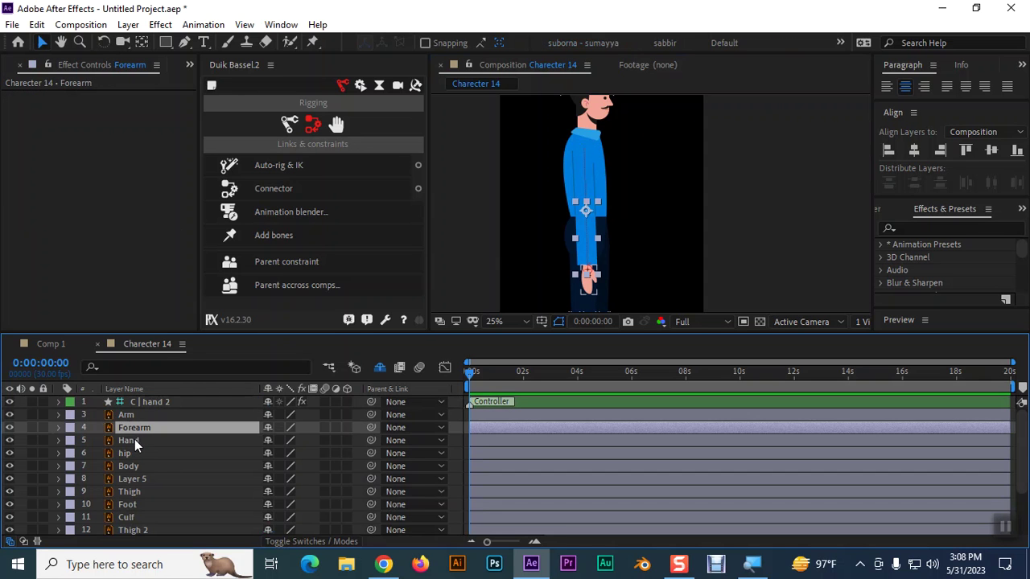
IK-rig Forearm, Hand and Arm with Duik, creating the C | Hand controller.
left_click(135, 439)
left_click(133, 429, "ctrl")
left_click(126, 415, "ctrl")
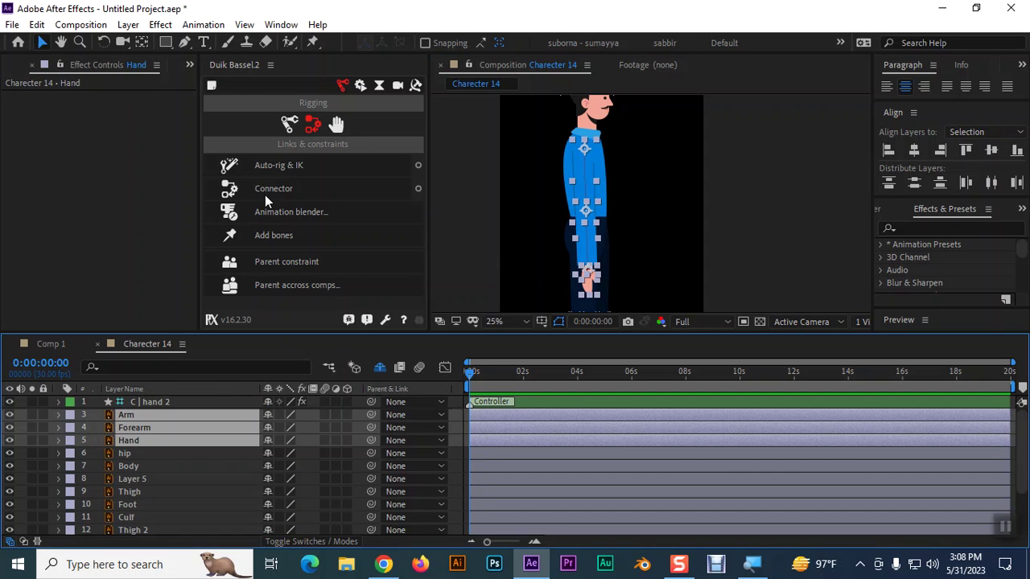
left_click(284, 164)
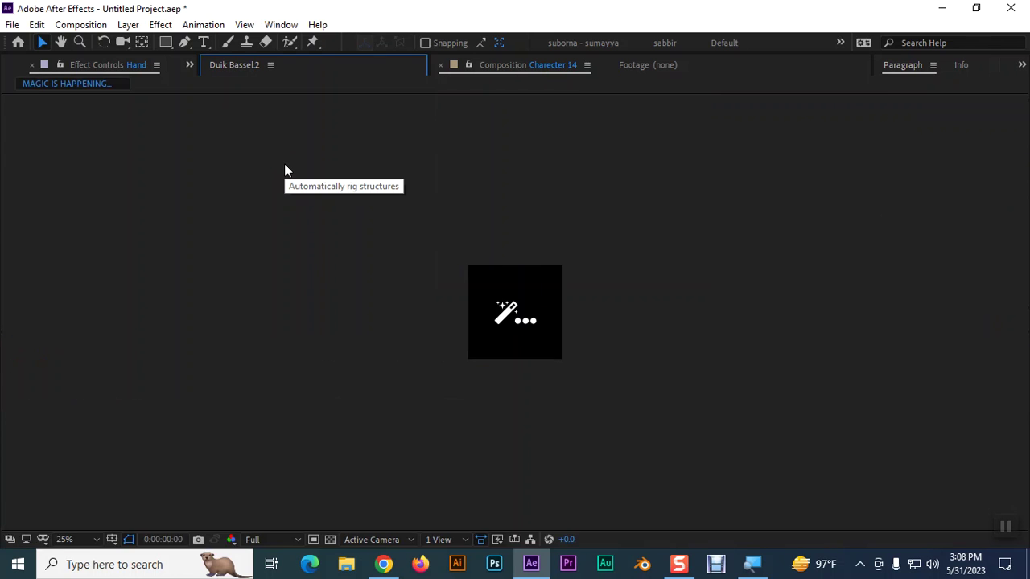
scroll(158, 444, "up", 3)
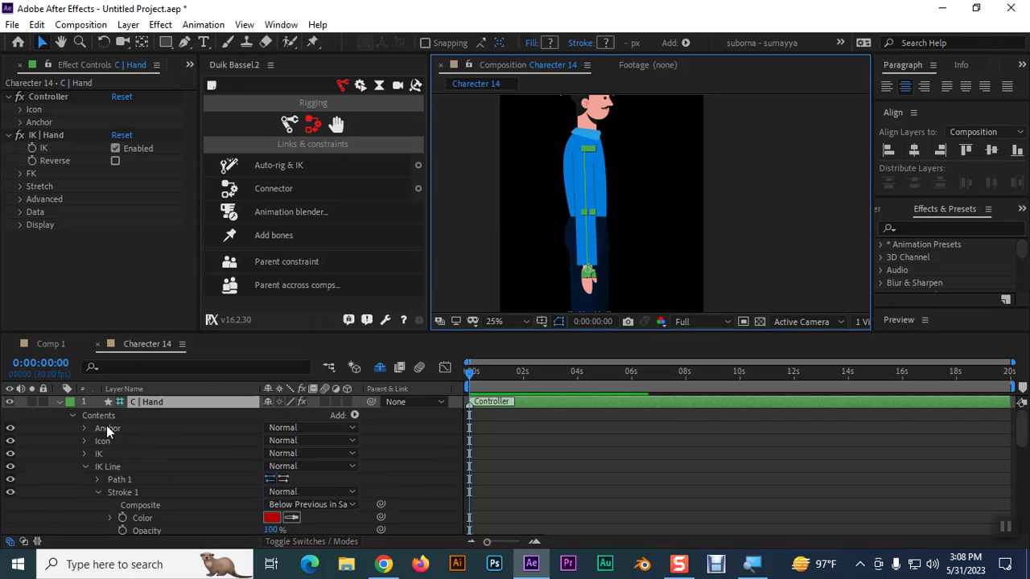
left_click(61, 403)
left_click(58, 402)
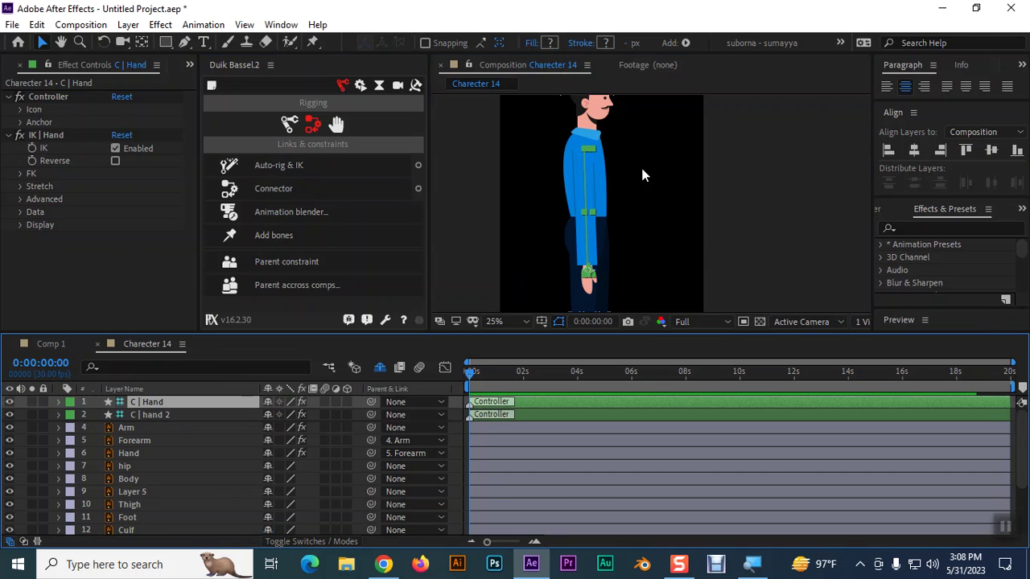
Test both hand controllers and toggle Reverse on C | hand 2's IK, ending with it off.
left_click_drag(588, 281, 664, 196)
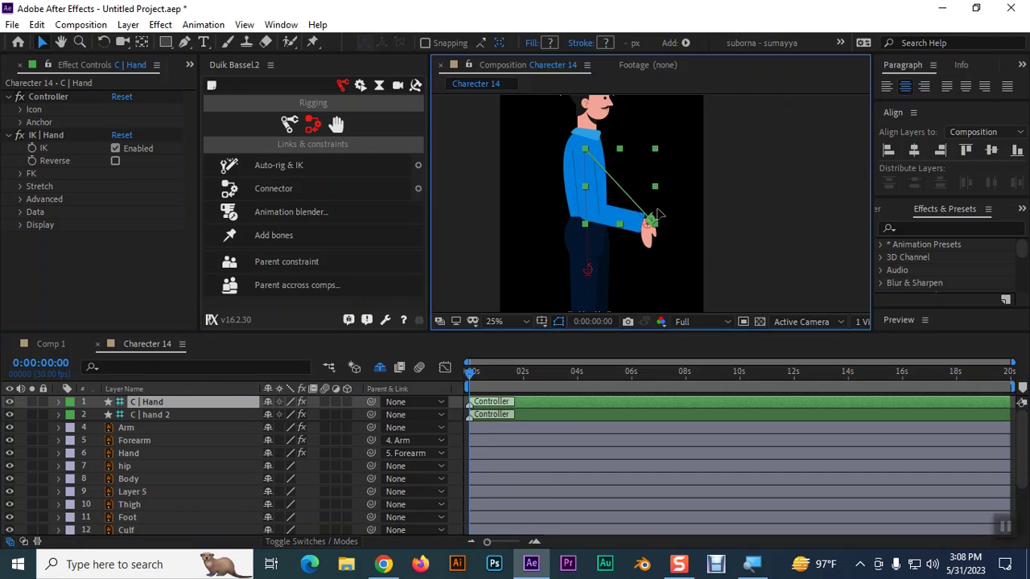
key("ctrl+z")
left_click(169, 413)
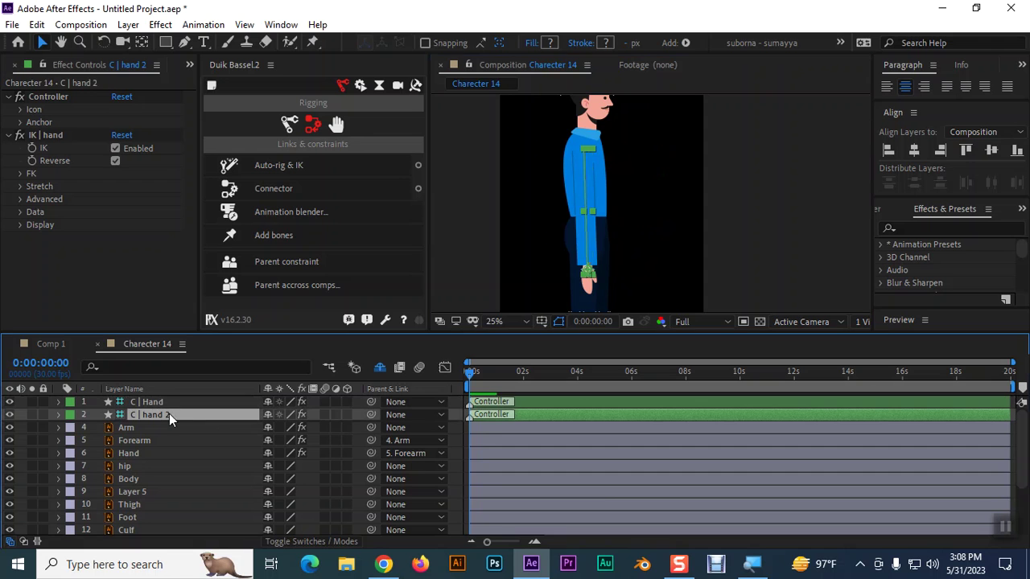
left_click_drag(592, 274, 651, 245)
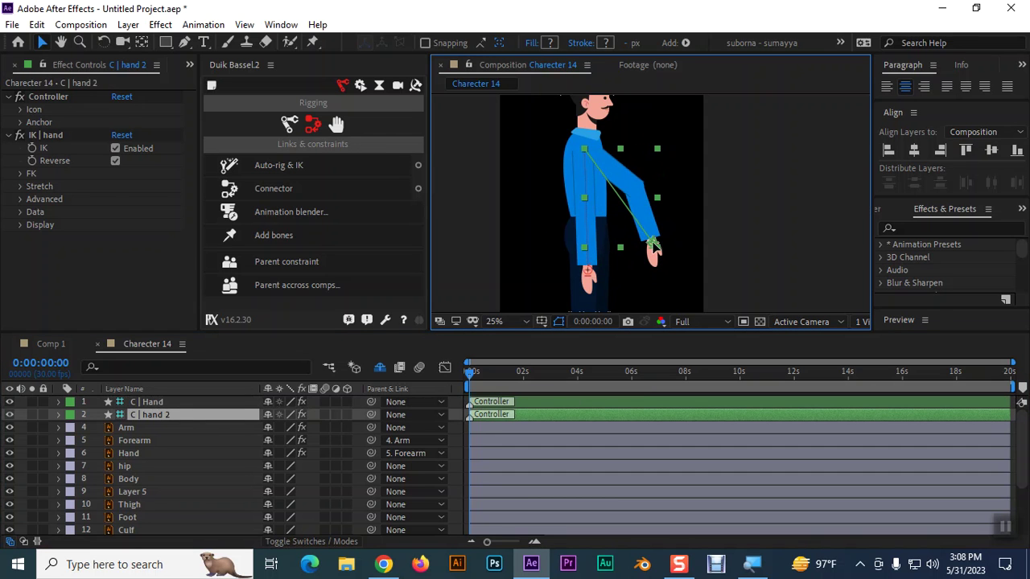
left_click(114, 161)
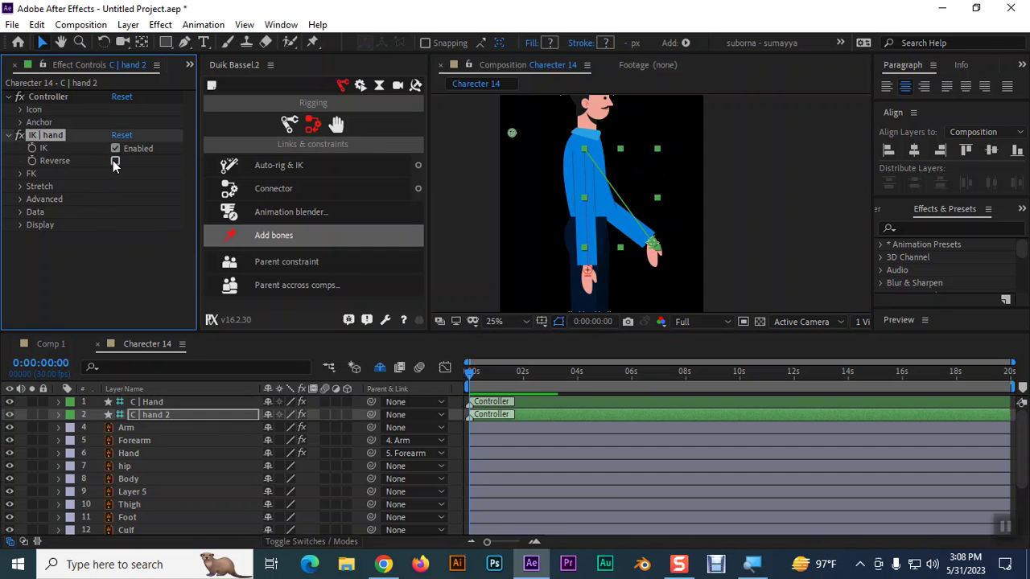
left_click(114, 161)
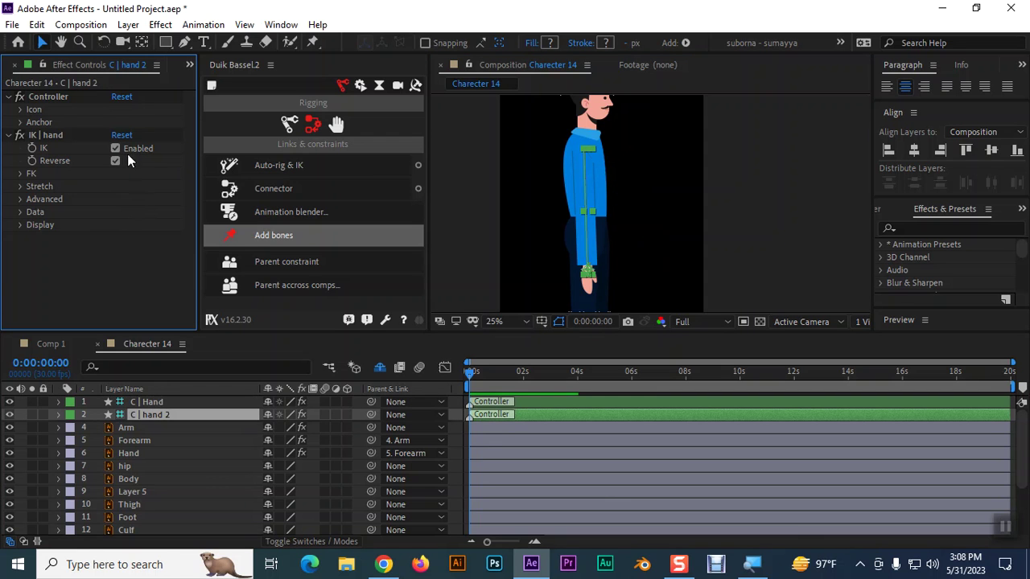
left_click(115, 161)
IK-rig Foot 2, Culf 2 and Thigh 2 under a C | Foot controller and drag it to test the bend.
scroll(172, 437, "down", 2)
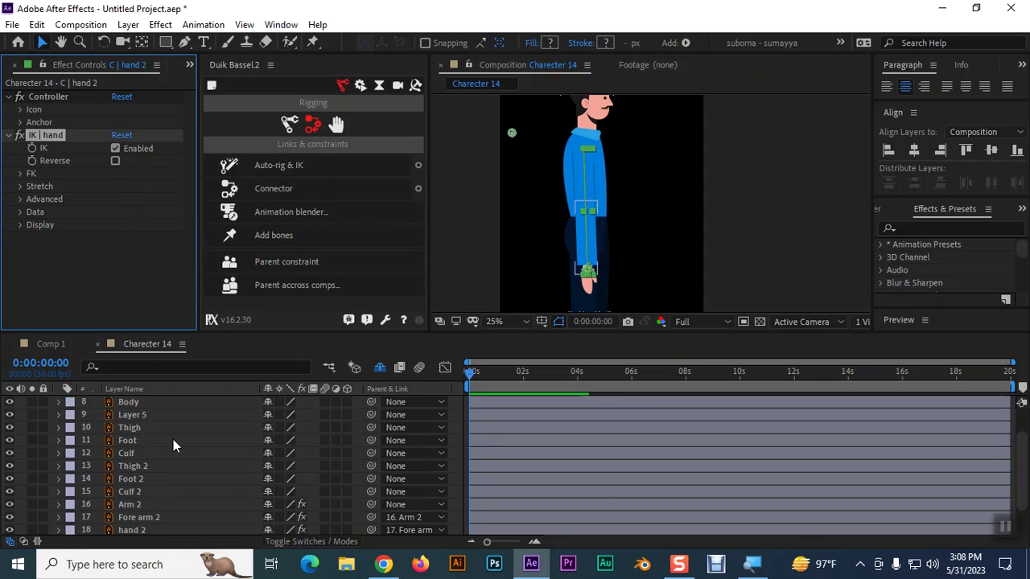
scroll(153, 499, "down", 1)
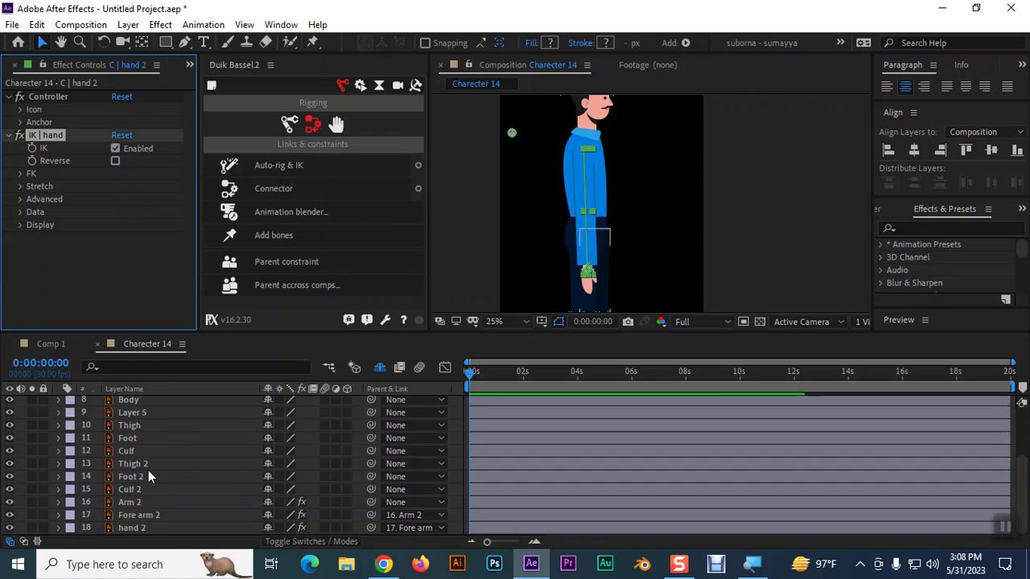
left_click(139, 479)
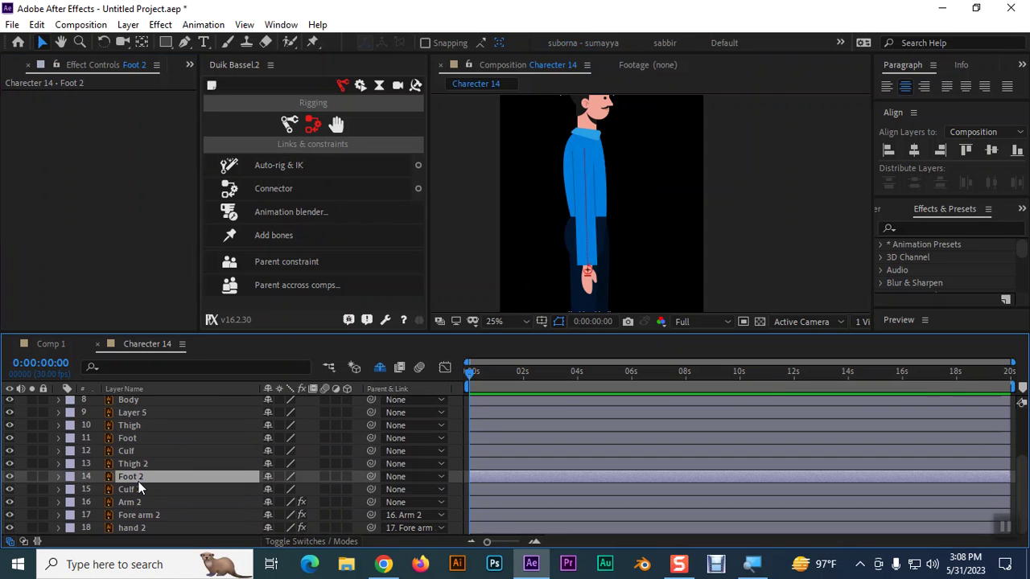
left_click(138, 489, "ctrl")
left_click(141, 465, "ctrl")
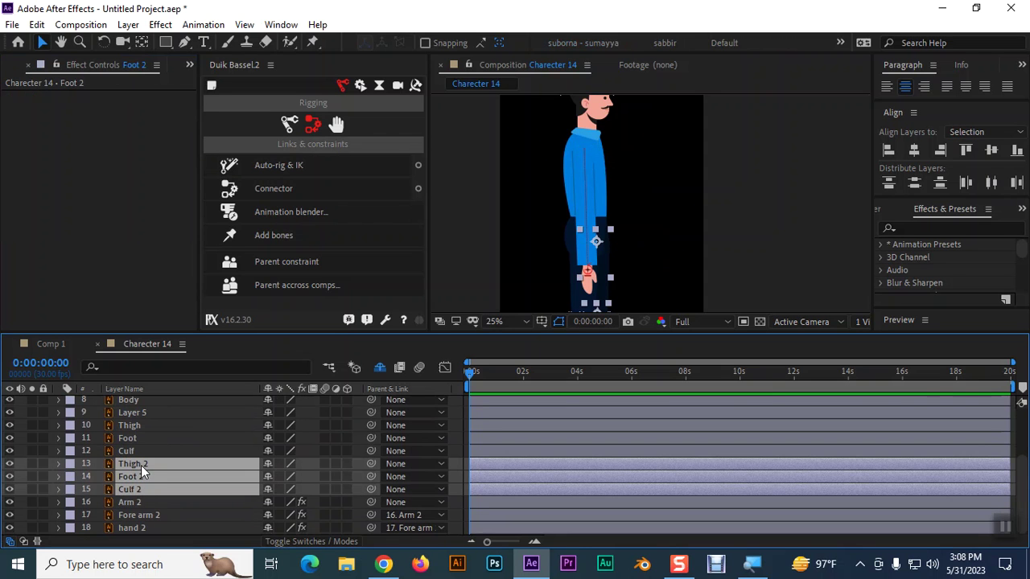
left_click_drag(644, 254, 647, 136)
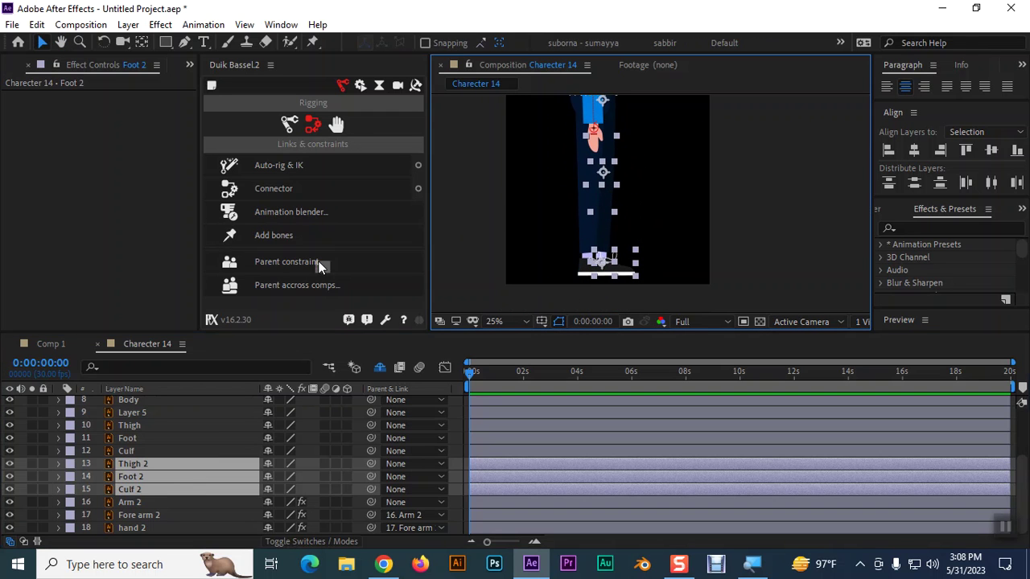
left_click(306, 168)
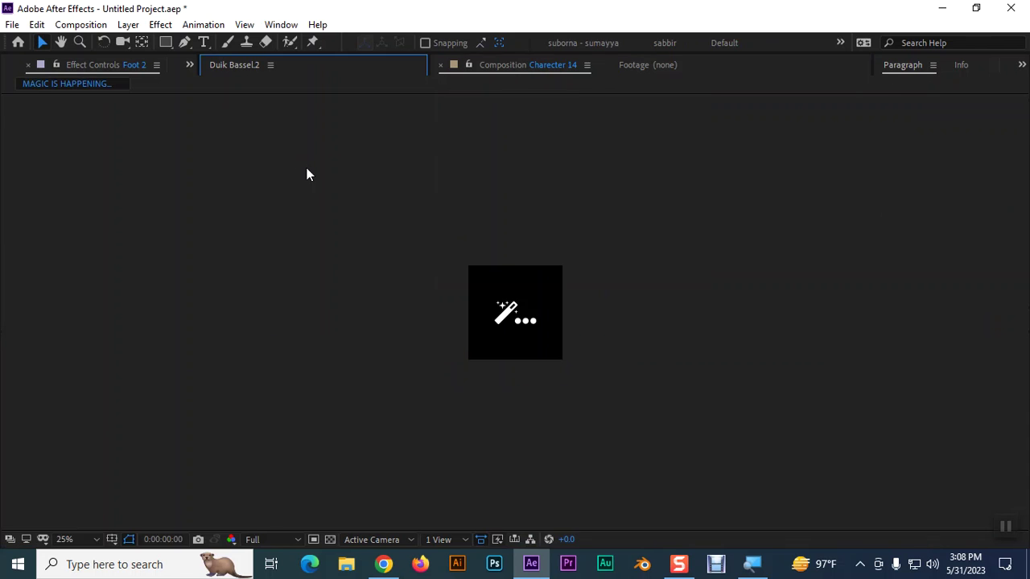
left_click_drag(602, 266, 634, 234)
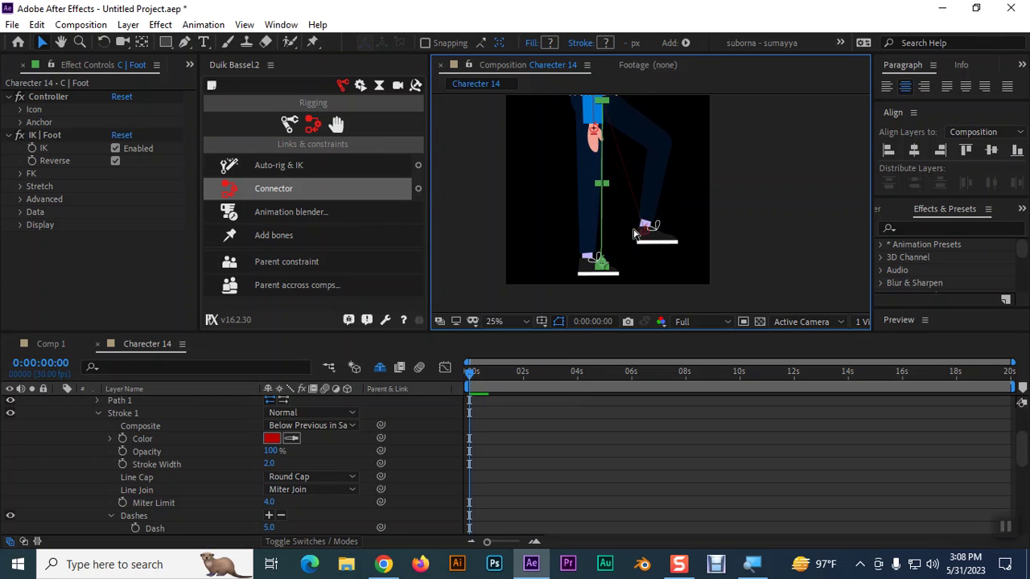
Undo the test foot move and collapse the C | Foot controller's properties.
key("ctrl+z")
scroll(97, 423, "up", 3)
left_click(57, 402)
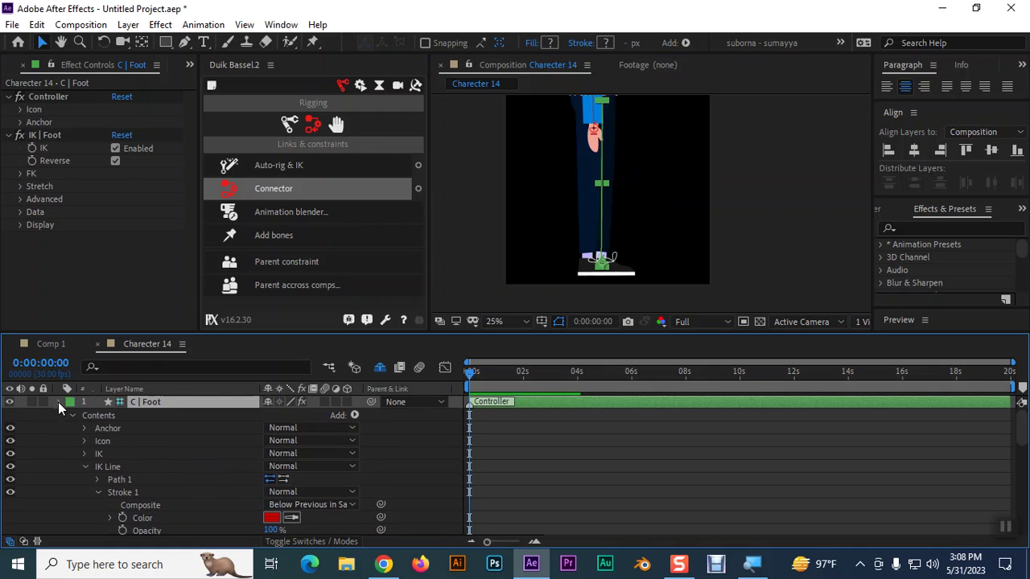
left_click(58, 402)
IK-rig Culf, Foot and Thigh into a C | Foot 2 controller, test it, and open Composition Settings.
left_click(133, 466)
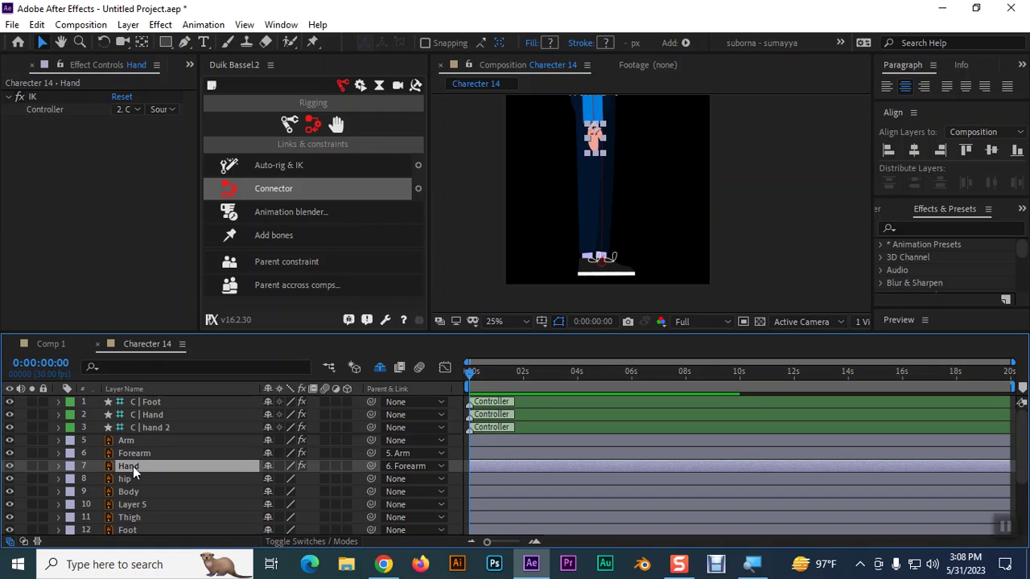
scroll(143, 502, "down", 3)
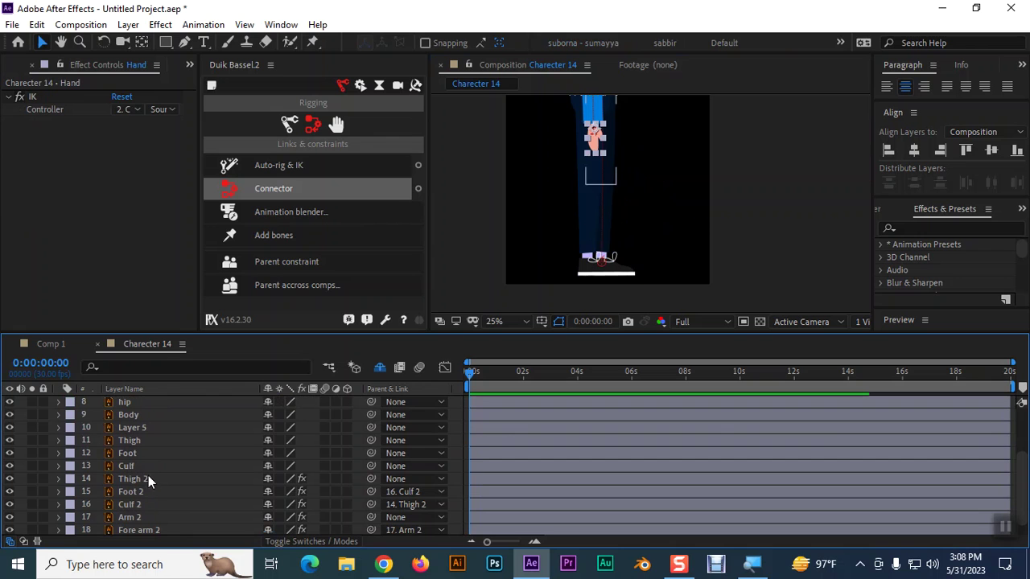
left_click(141, 466)
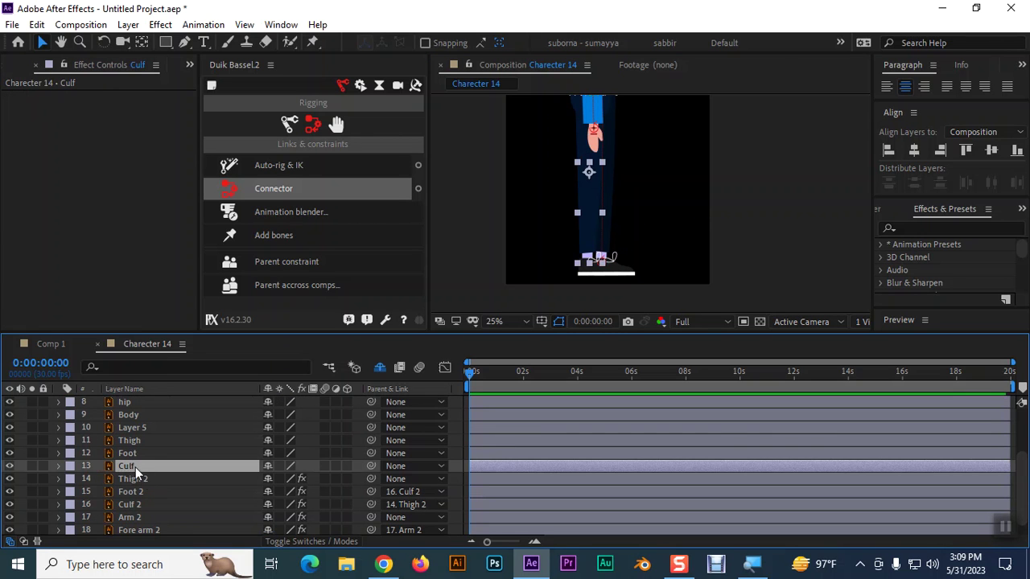
left_click(129, 450)
left_click(133, 465, "ctrl")
left_click(141, 439, "ctrl")
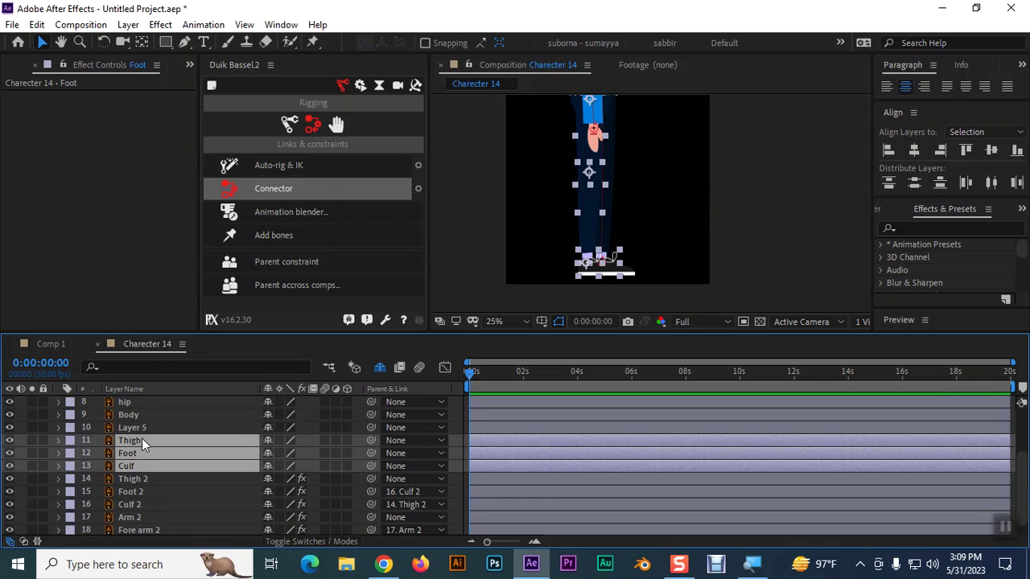
left_click(299, 165)
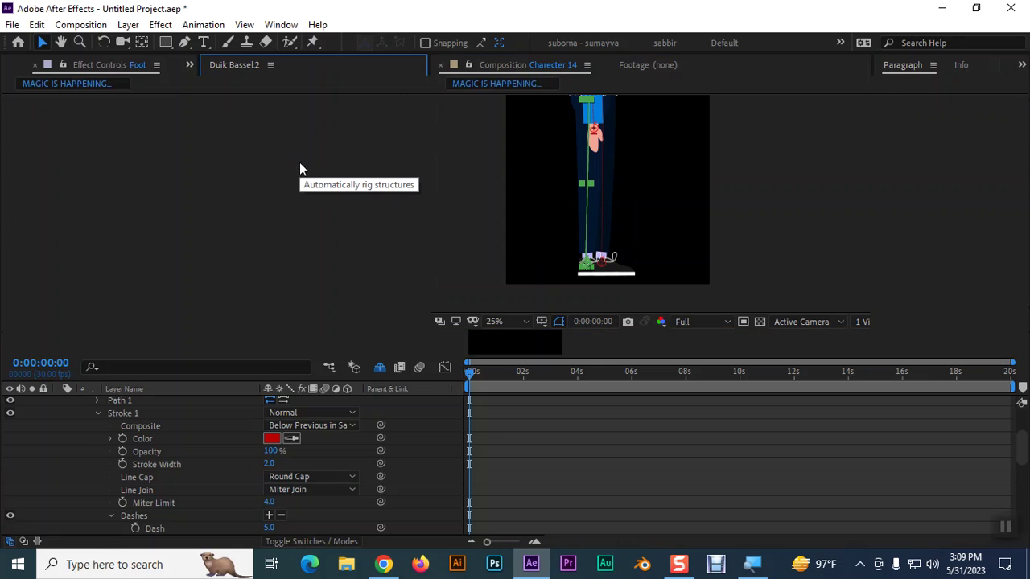
mouse_move(601, 259)
left_mouse_down()
mouse_move(643, 213)
mouse_move(588, 267)
left_mouse_up()
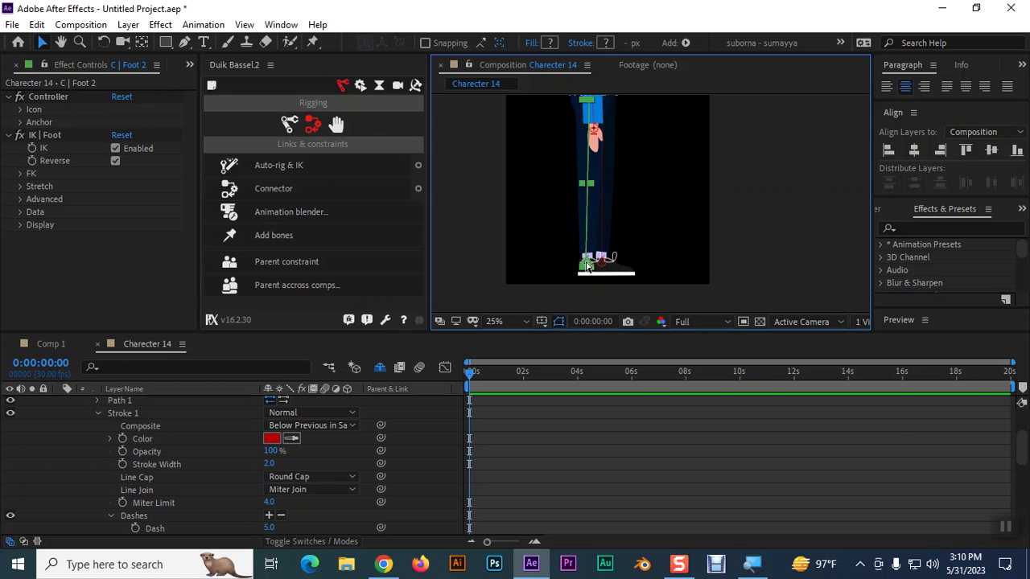
key("ctrl+k")
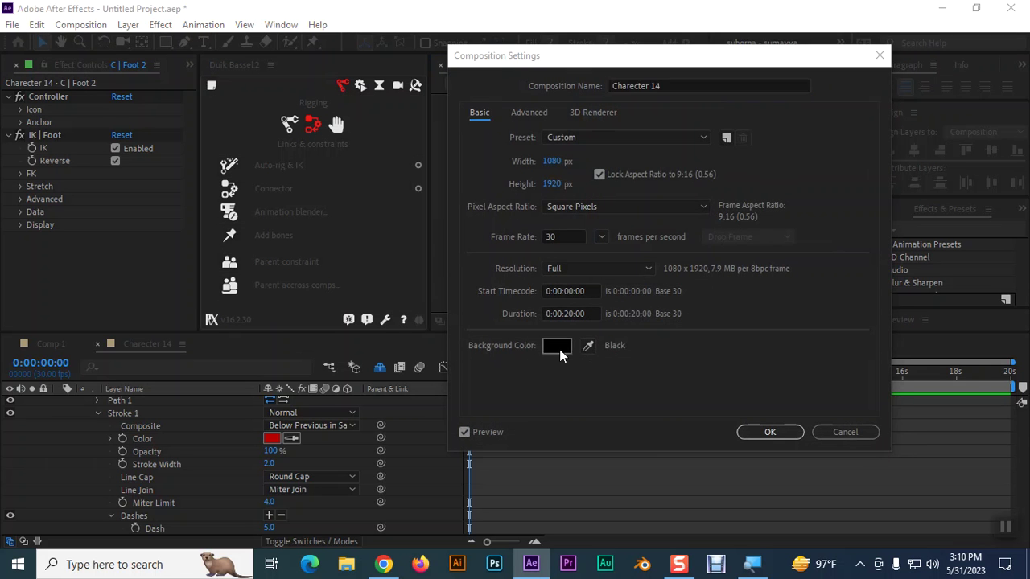
Change the Charecter 14 background colour from black to white and pan up to the torso.
left_click(561, 346)
left_click_drag(681, 306, 661, 304)
left_click(986, 309)
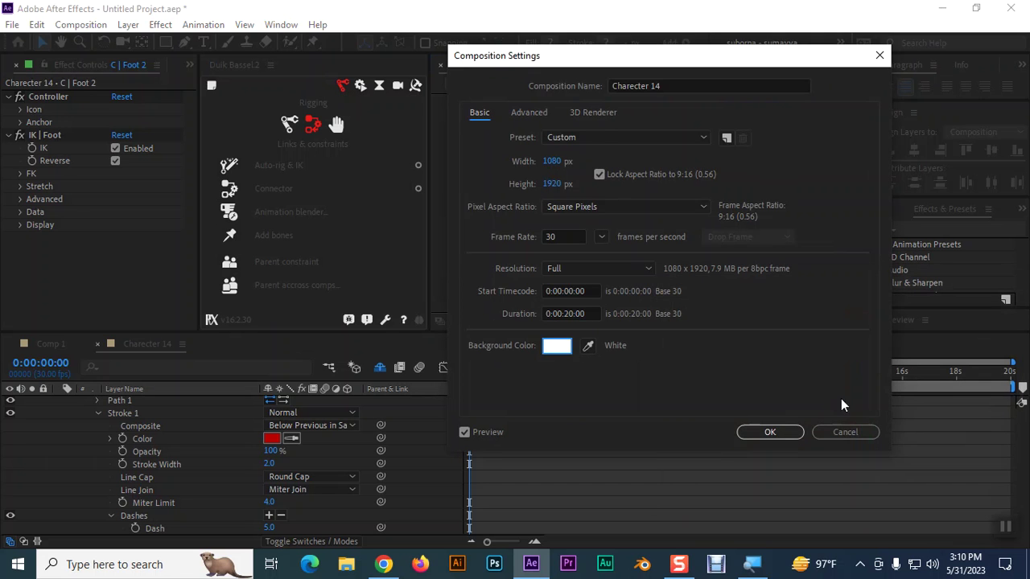
left_click(777, 432)
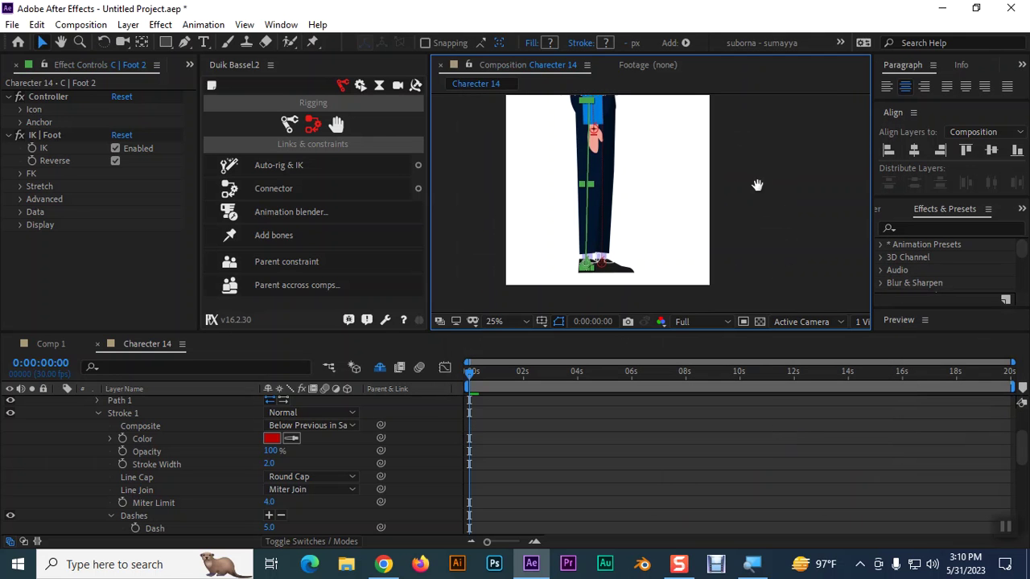
left_click_drag(757, 185, 739, 240)
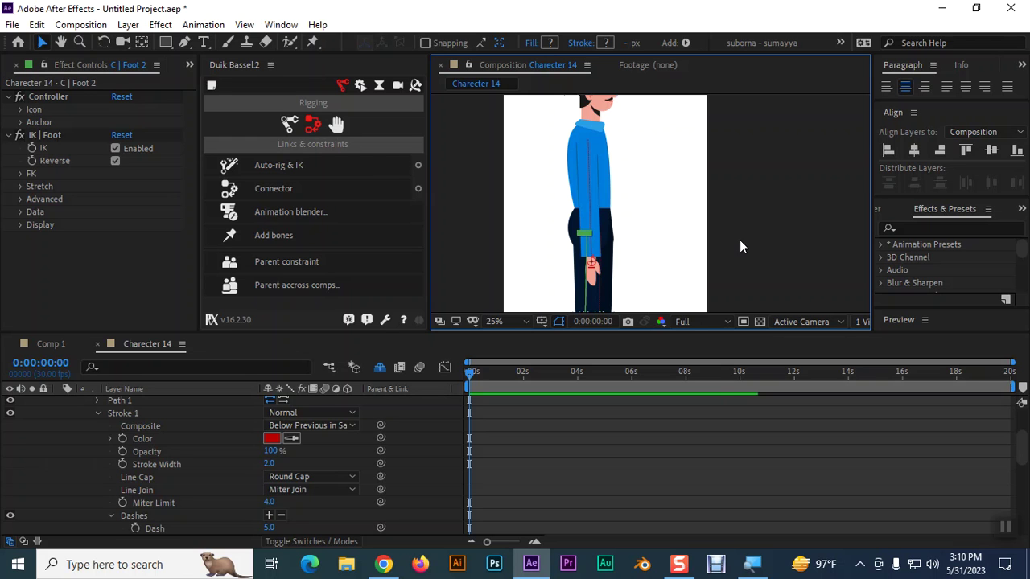
Zoom in on the character's legs and select the C | Foot and C | Foot 2 controllers.
key("comma")
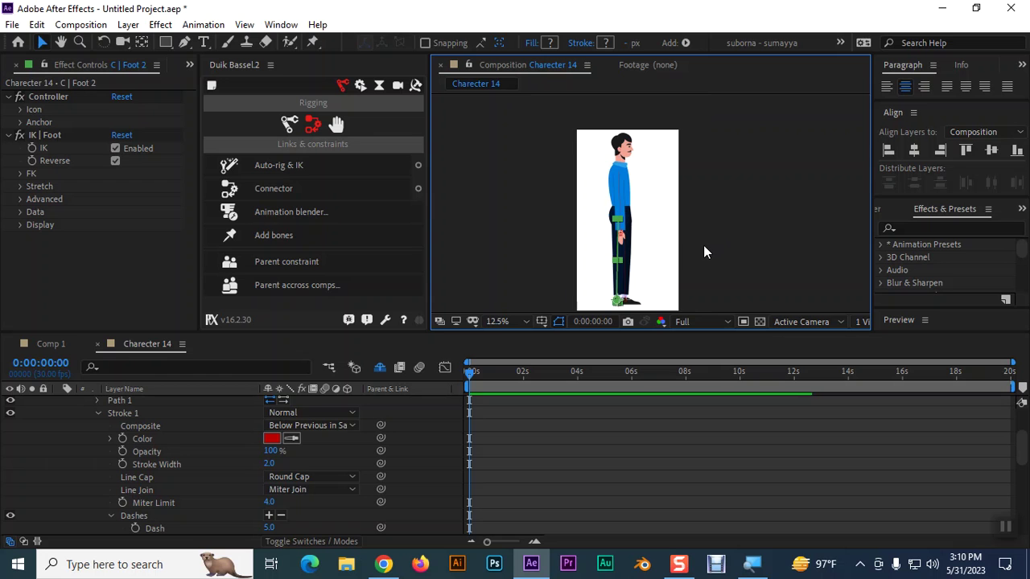
key("period")
key("period")
left_click_drag(681, 278, 672, 202)
scroll(659, 218, "down", 3)
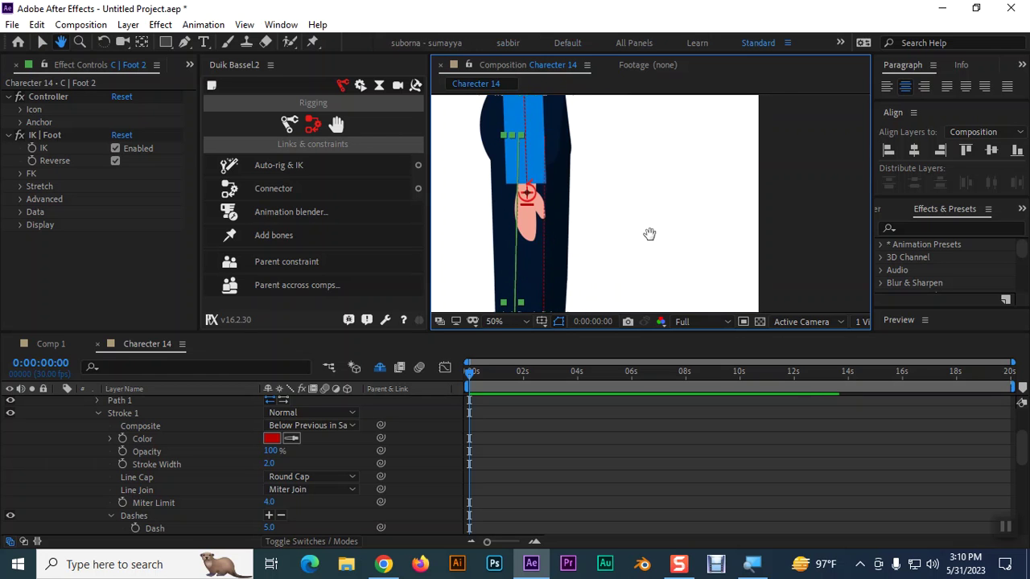
scroll(667, 214, "down", 3)
scroll(679, 202, "down", 3)
scroll(683, 160, "down", 3)
key("v")
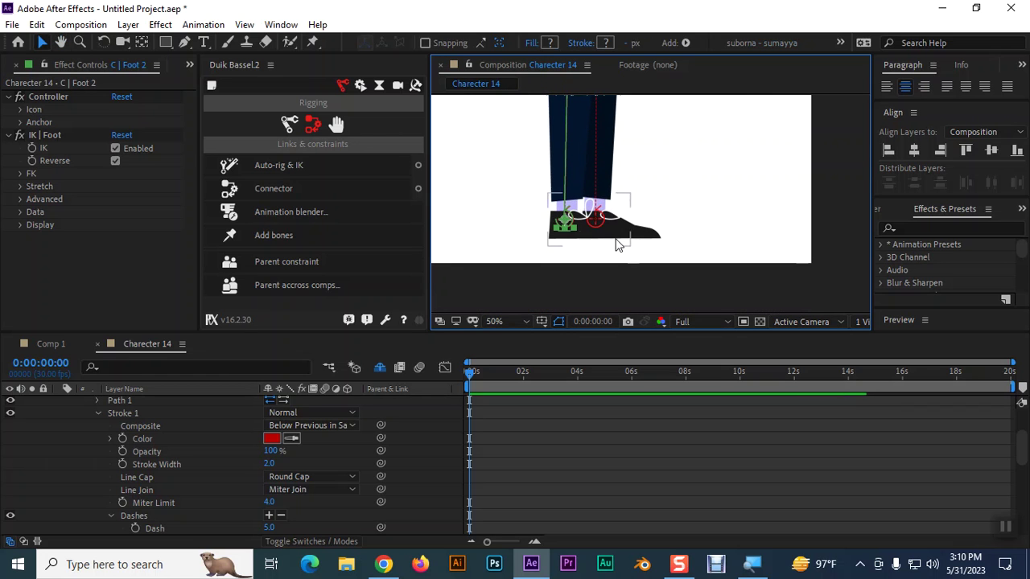
left_click(597, 222)
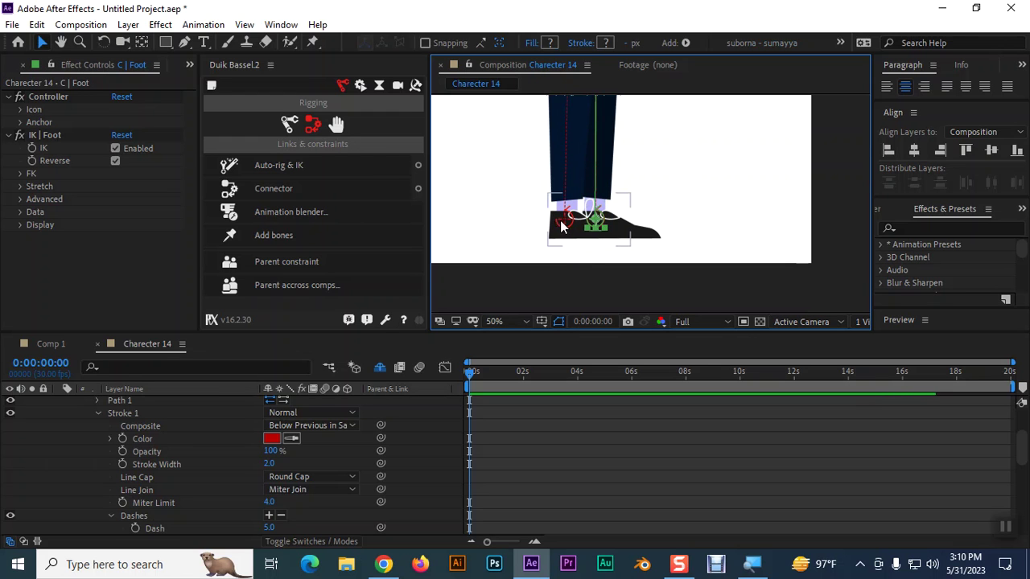
left_click(566, 225)
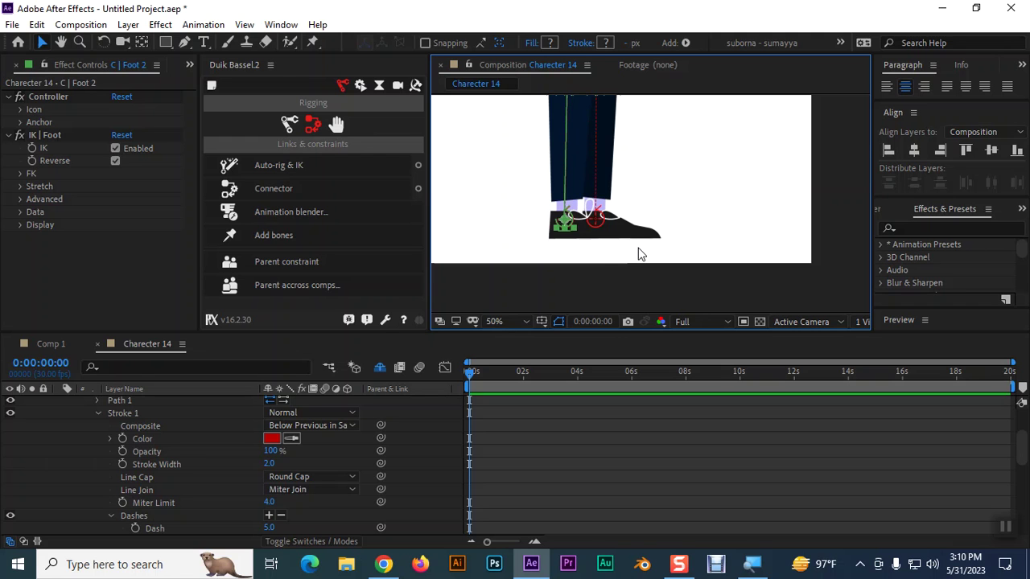
Frame the whole leg and foot in view, then reopen the Charecter 14 Composition Settings.
scroll(625, 239, "down", 2)
key("h")
mouse_move(702, 184)
left_mouse_down()
mouse_move(705, 218)
mouse_move(697, 207)
left_mouse_up()
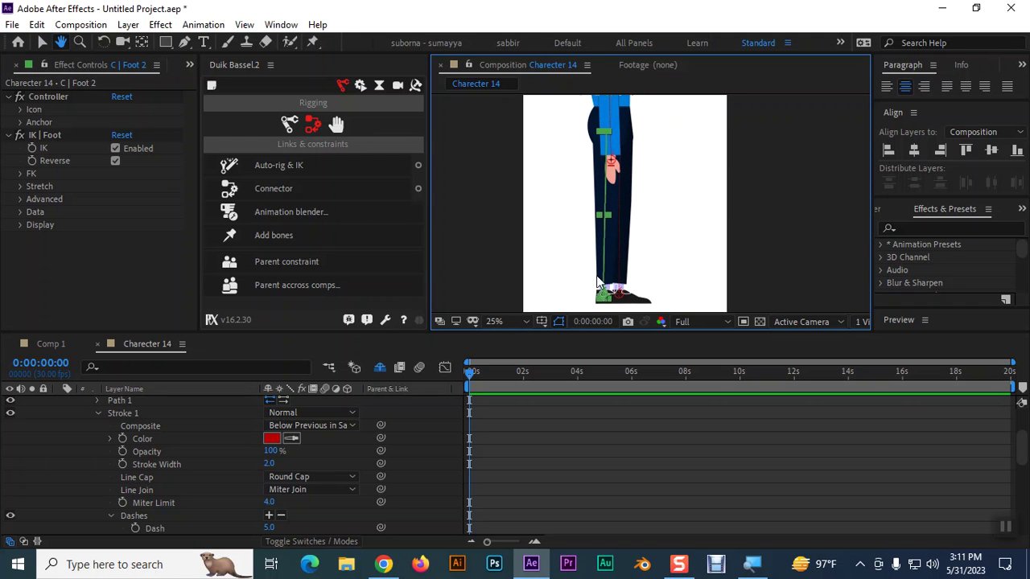
key("v")
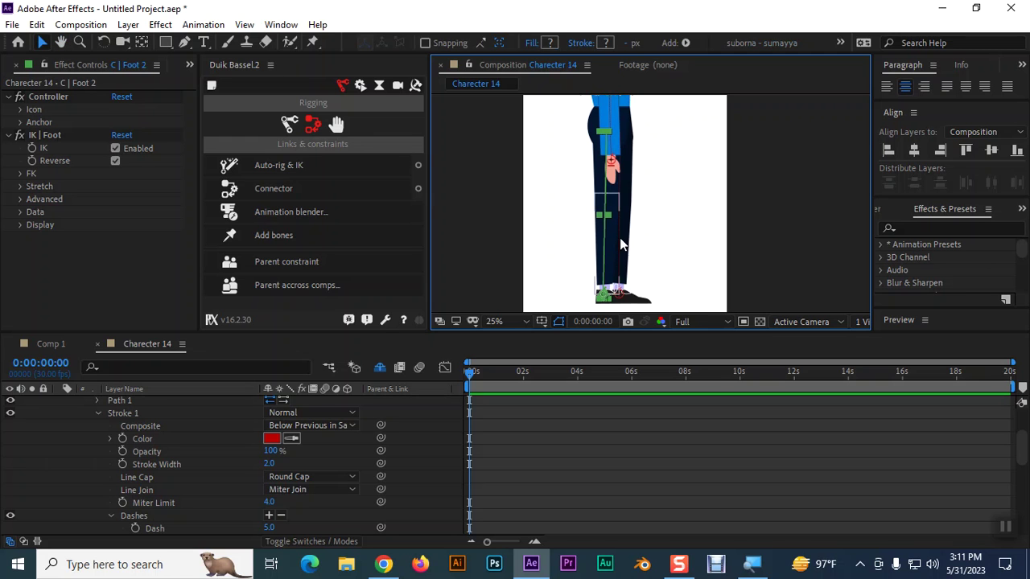
scroll(672, 234, "down", 1)
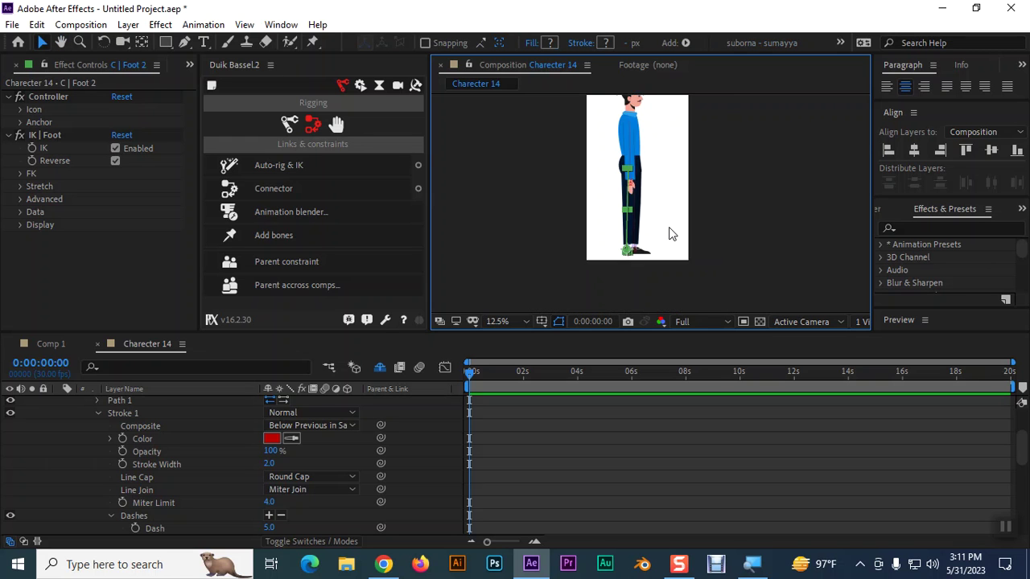
scroll(672, 234, "up", 1)
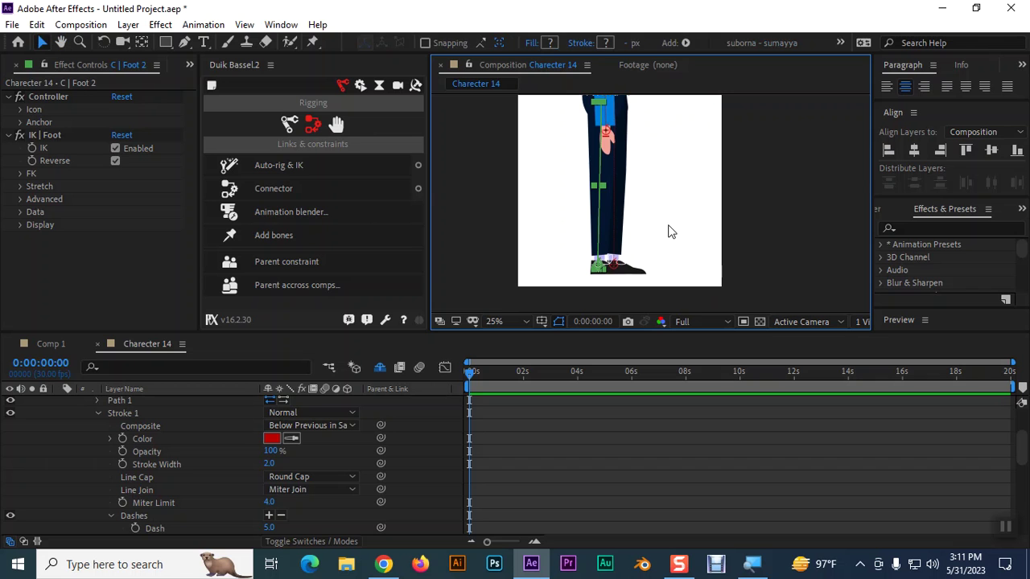
key("ctrl+k")
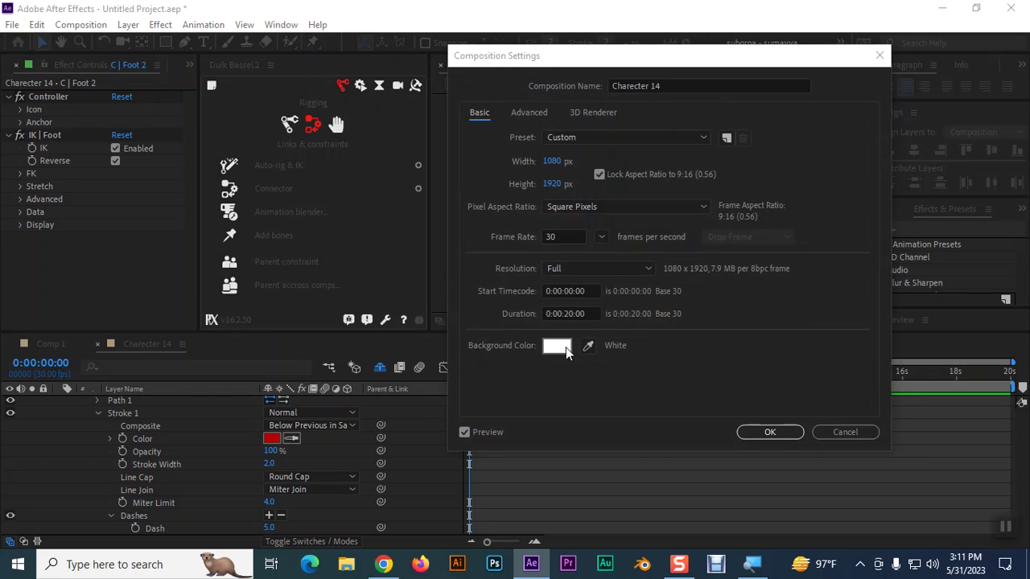
Set the composition background to pale grey D3D0D0, close the settings, and deselect all layers.
left_click(557, 346)
left_click(668, 337)
left_click(986, 311)
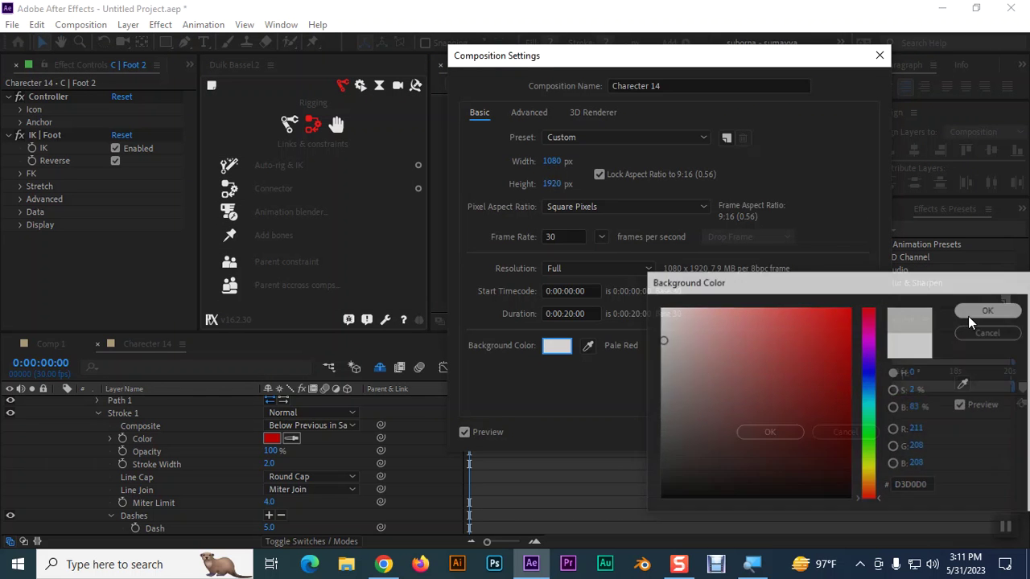
left_click(796, 433)
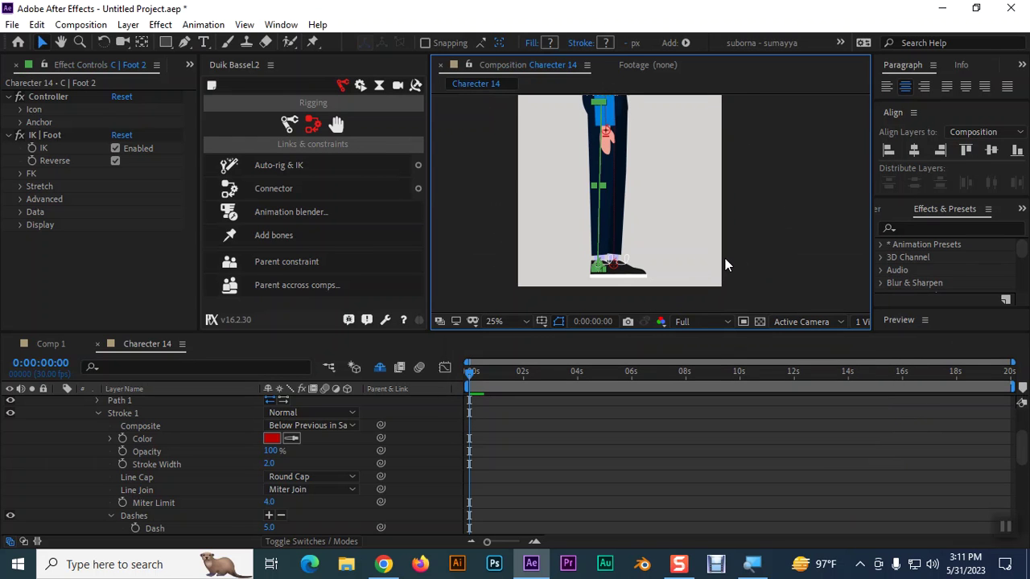
left_click(748, 234)
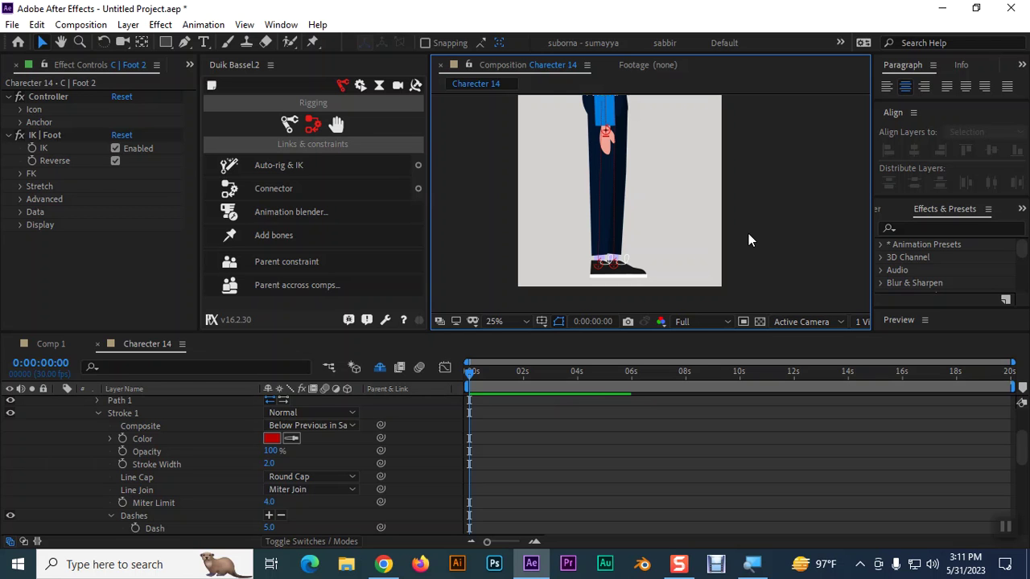
Zoom and pan to centre the shoe, with the Rectangle tool active.
scroll(655, 237, "up", 2)
scroll(655, 237, "down", 2)
key("h")
scroll(648, 289, "up", 2)
left_click_drag(664, 213, 689, 78)
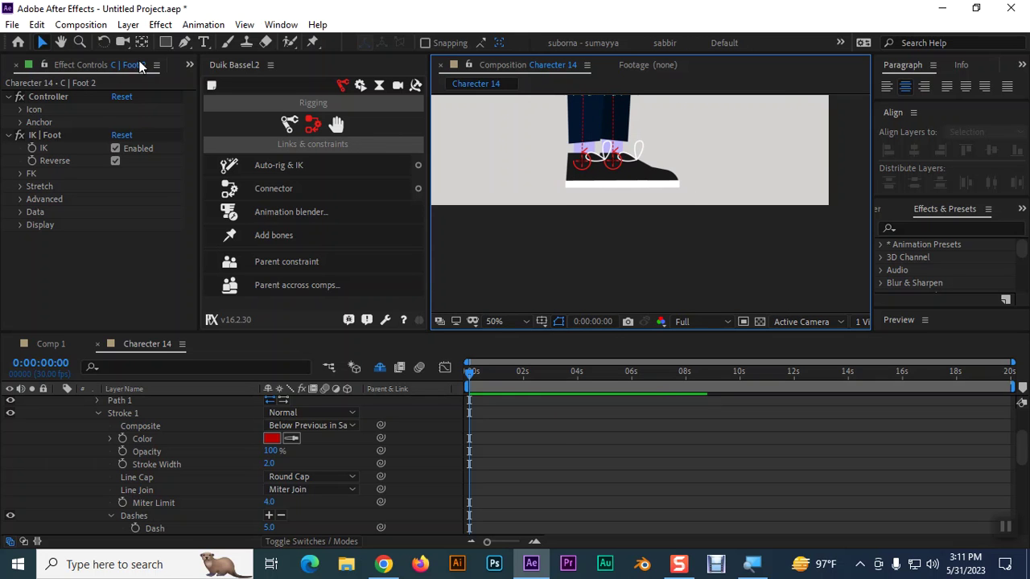
left_click(167, 43)
key("h")
mouse_move(494, 209)
left_mouse_down()
mouse_move(445, 246)
mouse_move(342, 240)
left_mouse_up()
key("q")
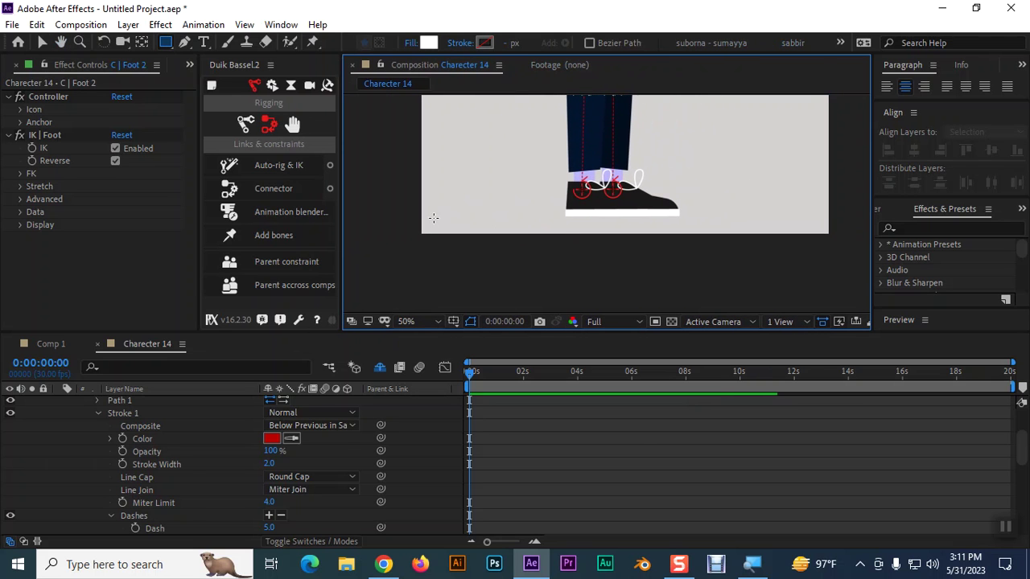
left_click_drag(420, 214, 832, 234)
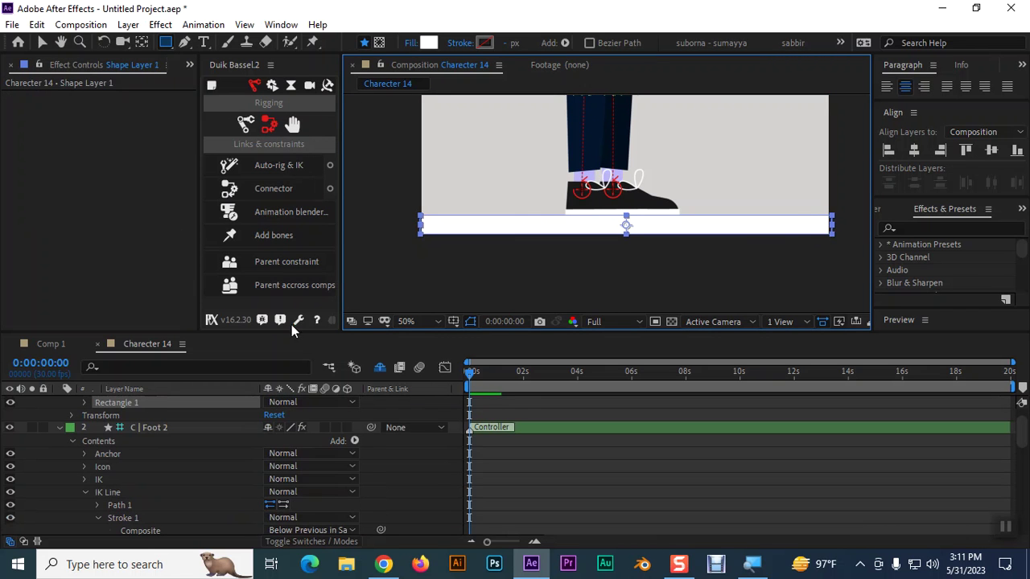
left_click(429, 43)
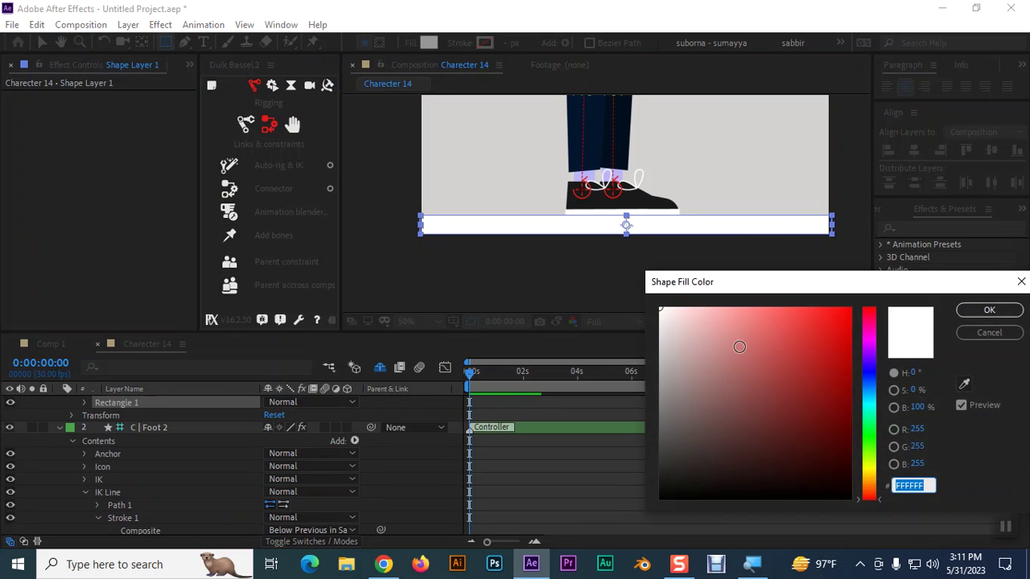
left_click_drag(739, 346, 656, 477)
left_click(978, 311)
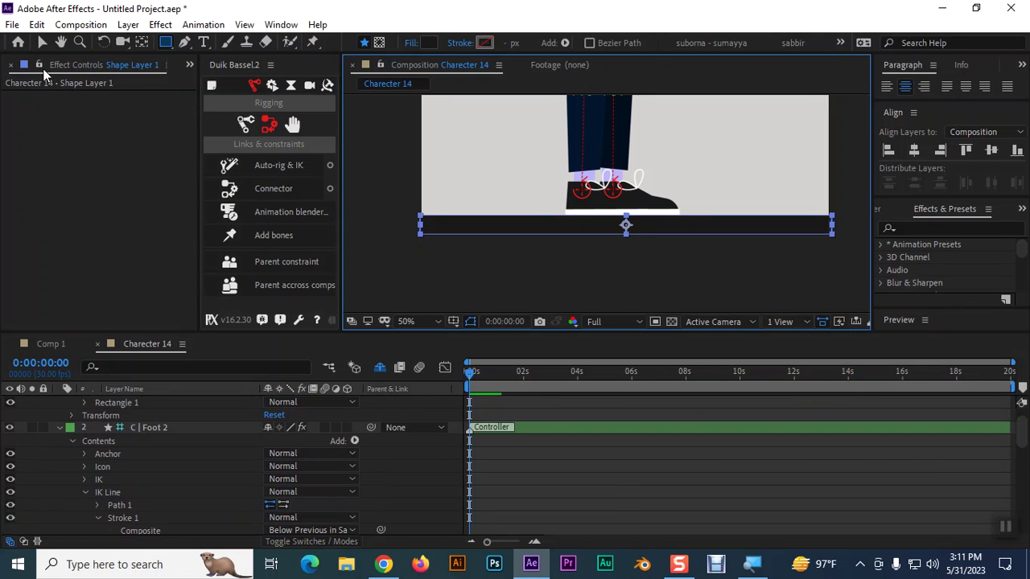
left_click(42, 42)
left_click(553, 259)
left_click(573, 231)
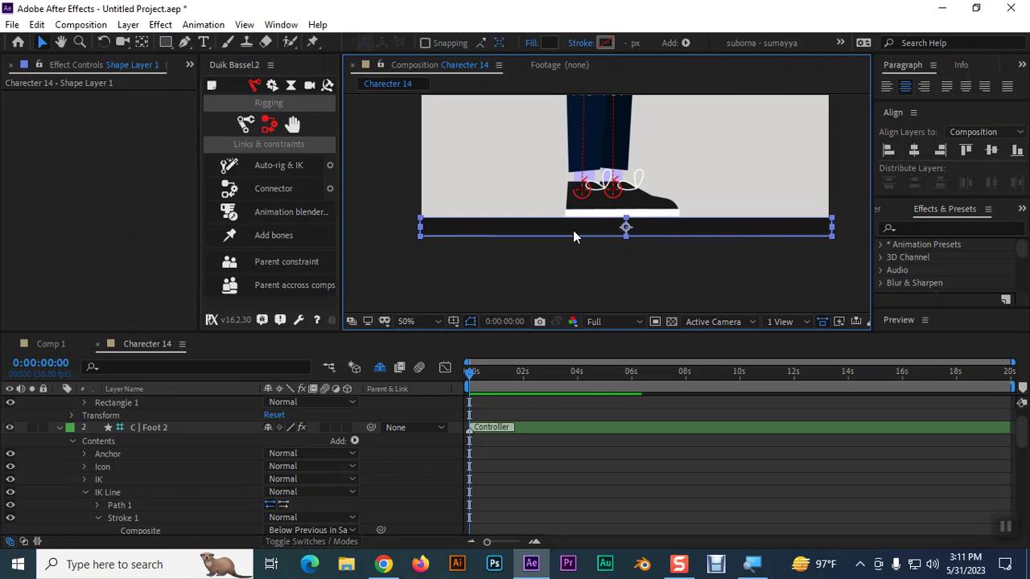
scroll(688, 273, "up", 3)
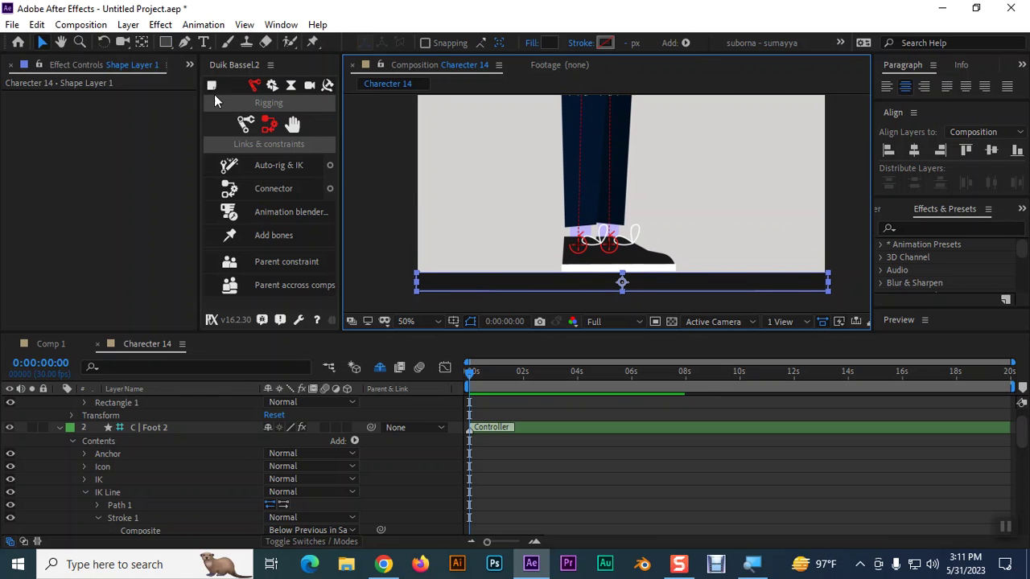
Draw Rectangle 2, a tall dark block at the left edge, in Shape Layer 1.
scroll(180, 435, "up", 1)
left_click(180, 405)
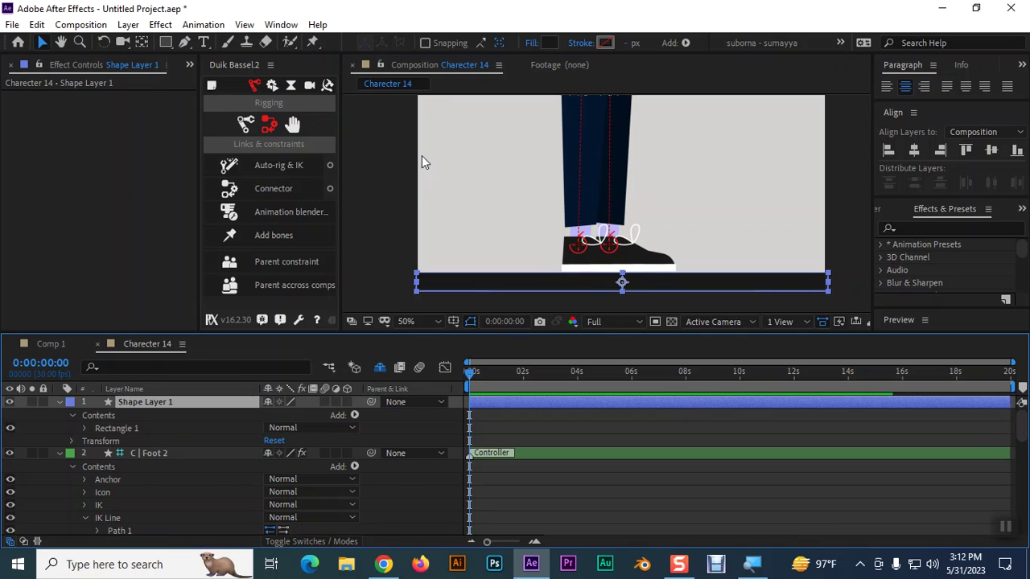
left_click(165, 41)
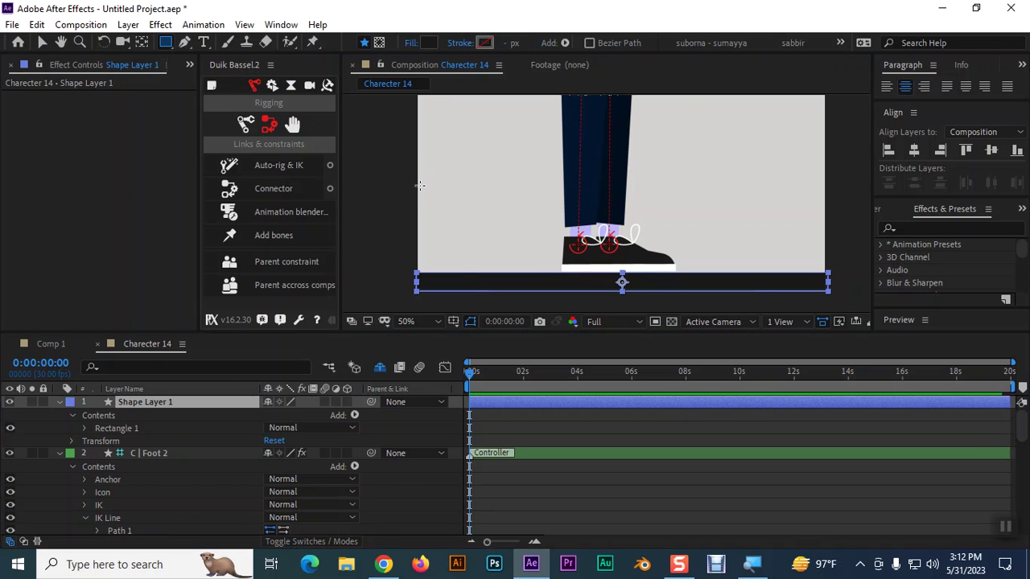
left_click_drag(417, 185, 460, 275)
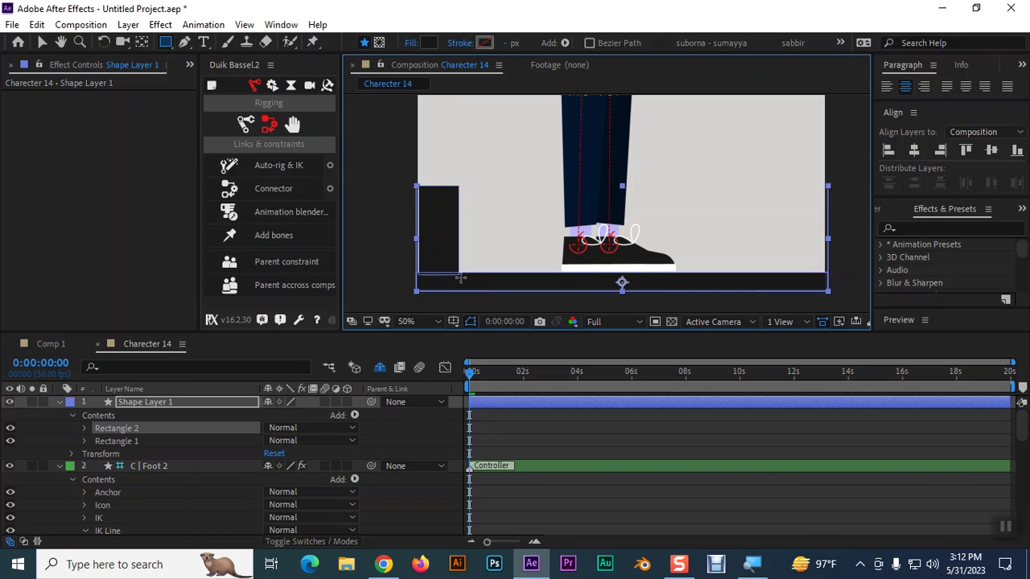
left_click(134, 430)
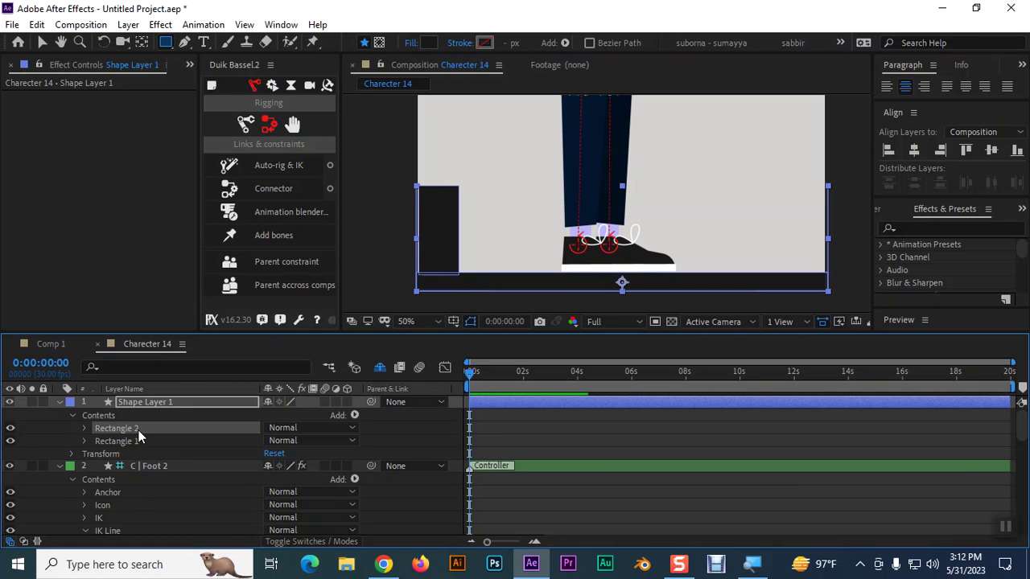
left_click(140, 435)
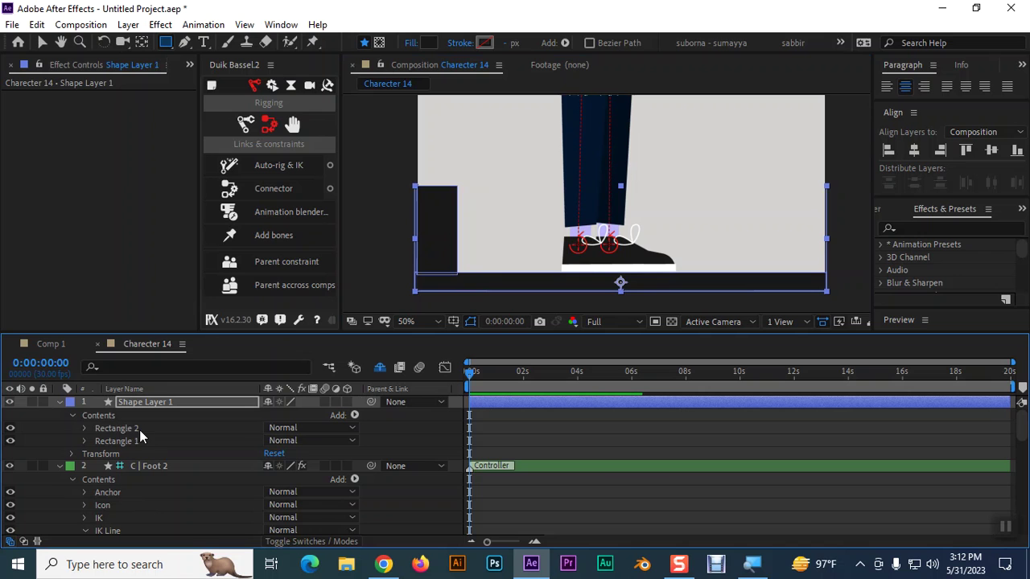
left_click(364, 257)
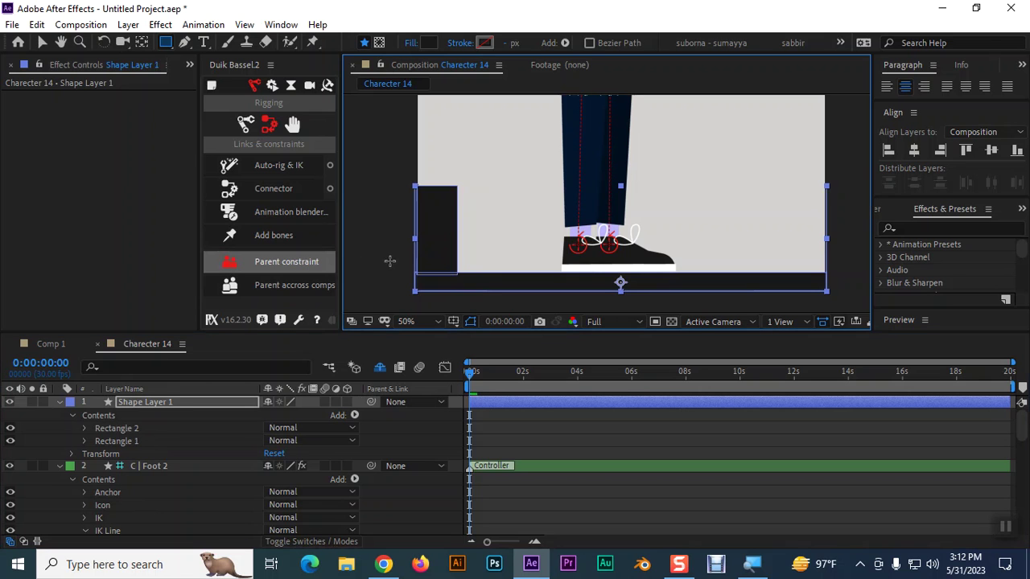
left_click(137, 442)
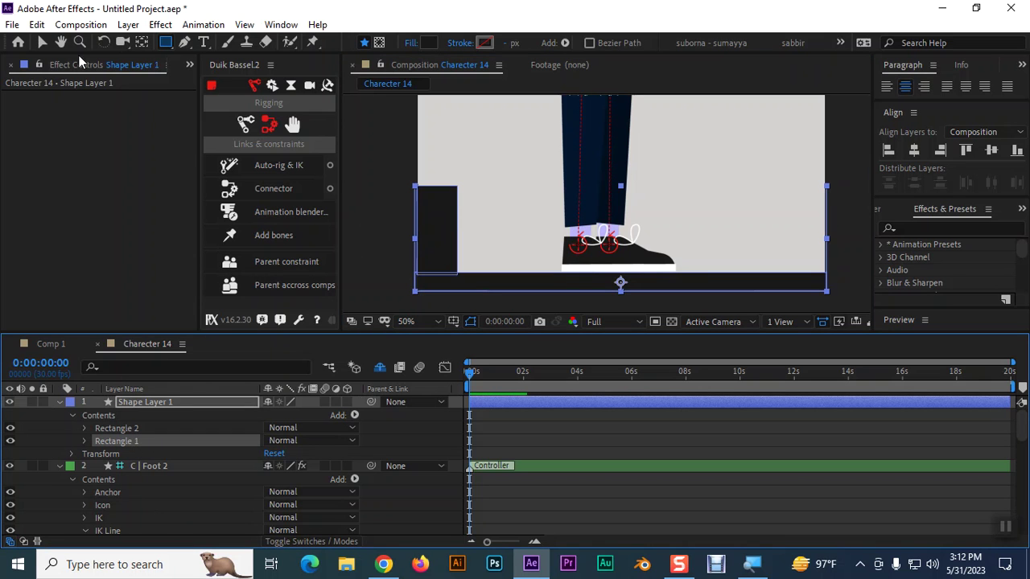
Duplicate the left block to the right edge as Rectangle 3 and lock Shape Layer 1.
left_click(41, 42)
left_click(388, 262)
left_click(449, 241)
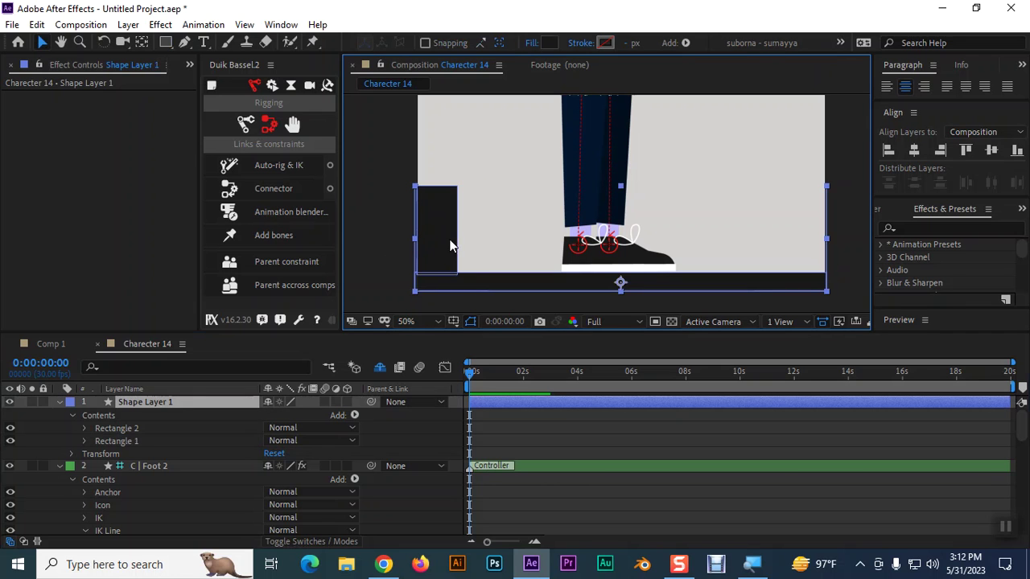
left_click(118, 432)
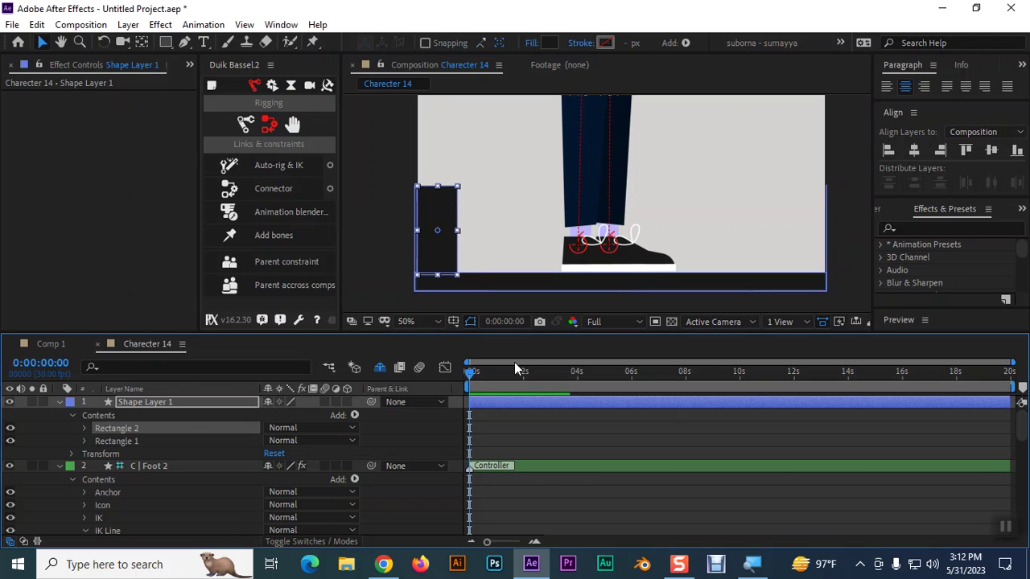
key("ctrl+d")
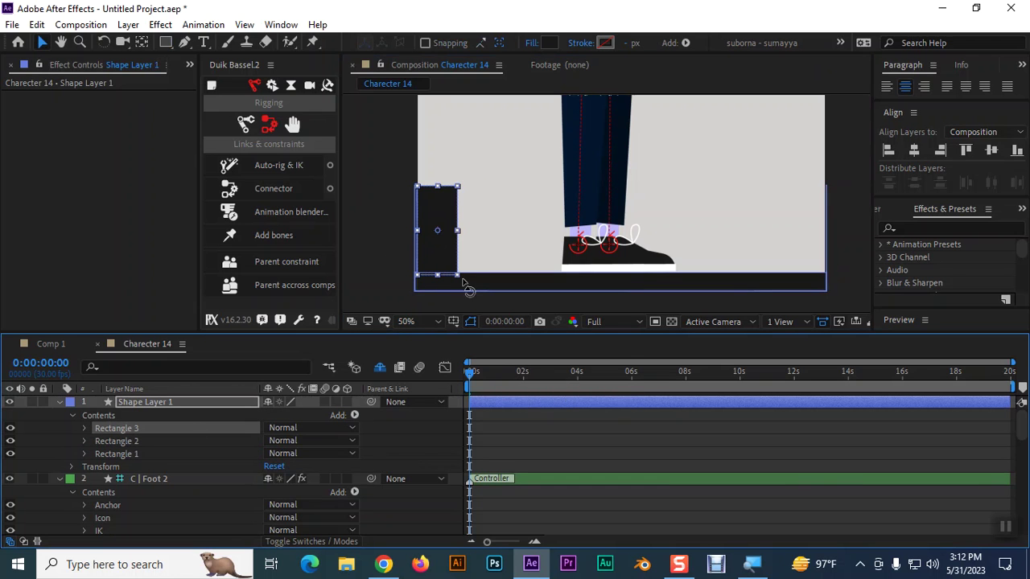
left_click_drag(434, 247, 802, 240)
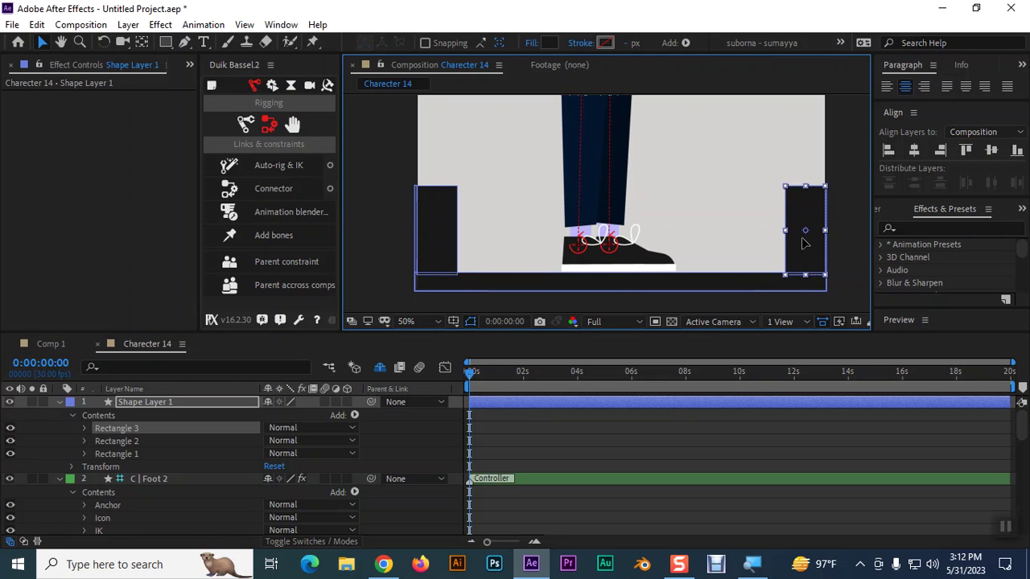
left_click(45, 401)
Drag the C | Foot 2 controller left and up to pose the left leg's forward step.
left_click(384, 288)
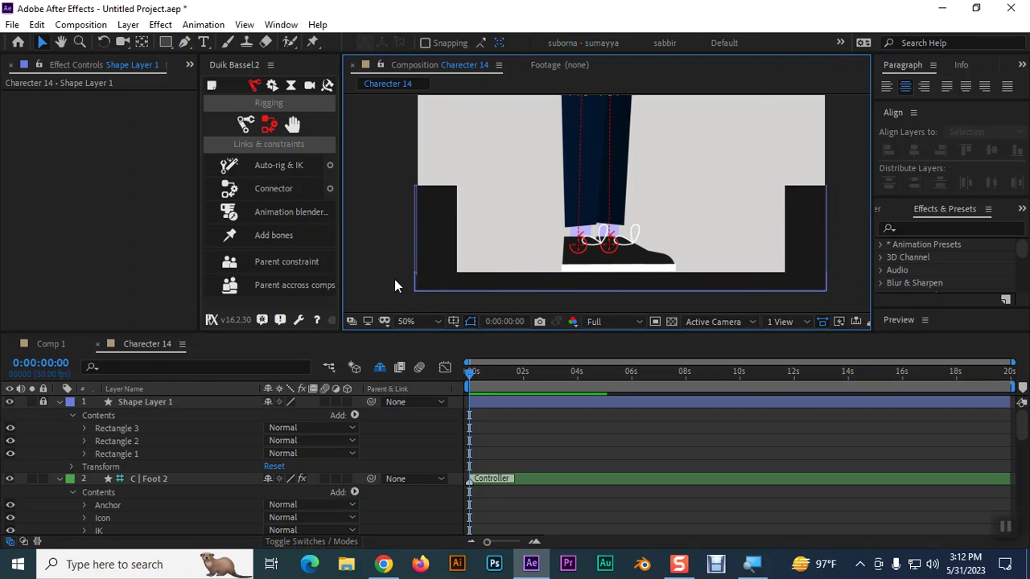
left_click(587, 259)
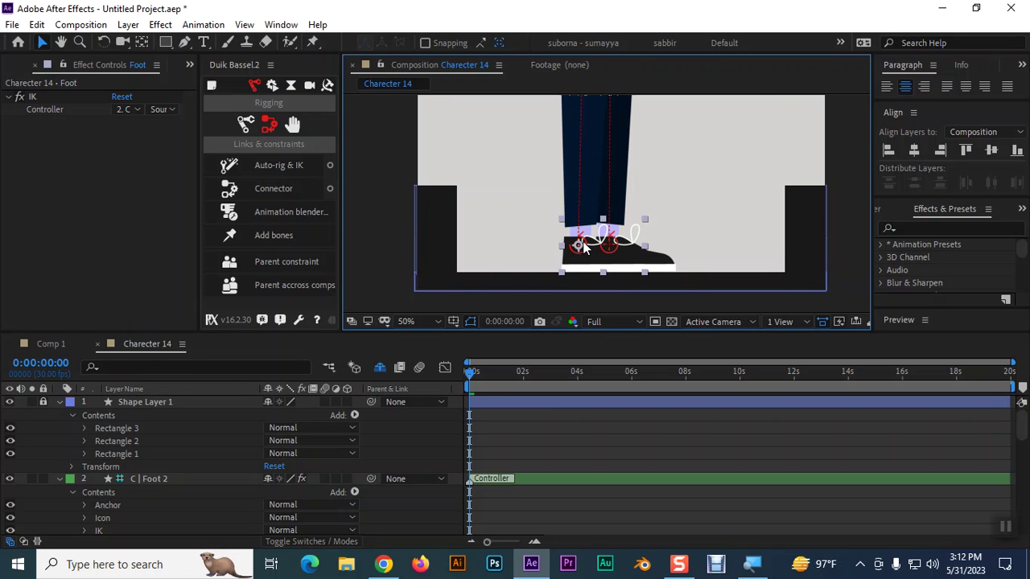
left_click(440, 261)
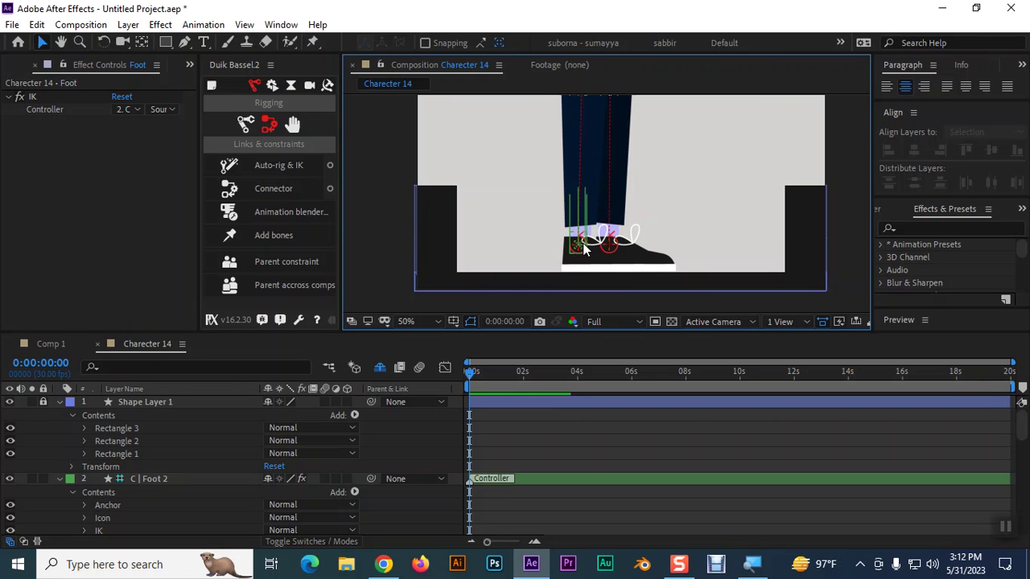
mouse_move(585, 250)
left_mouse_down()
mouse_move(475, 249)
mouse_move(475, 239)
left_mouse_up()
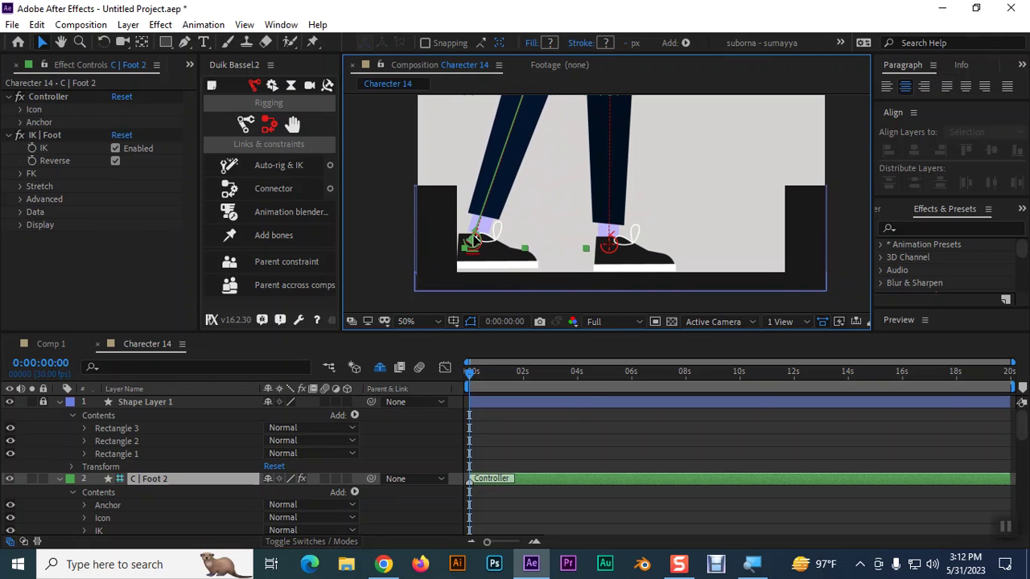
left_click_drag(476, 239, 477, 251)
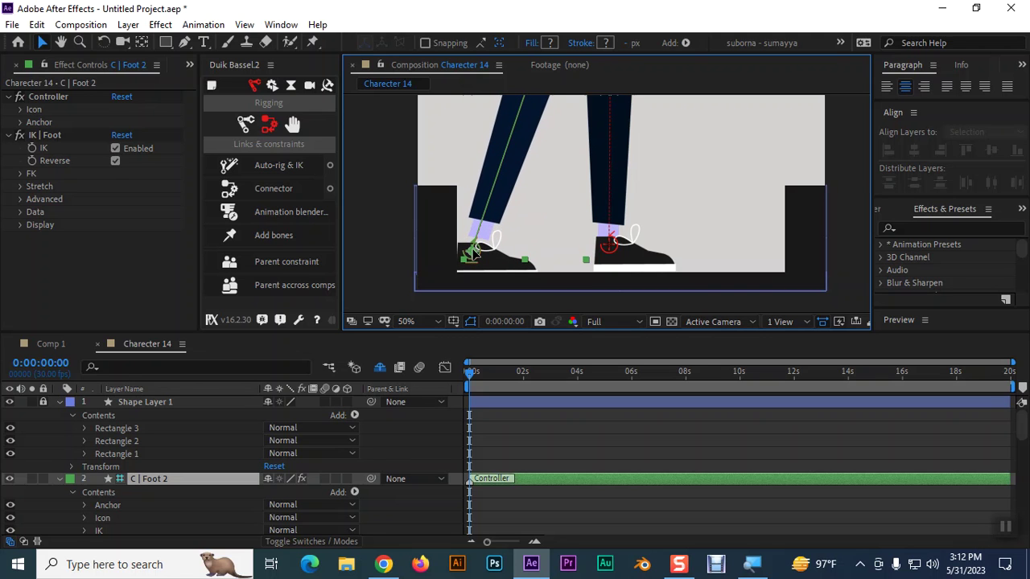
left_click_drag(476, 251, 475, 235)
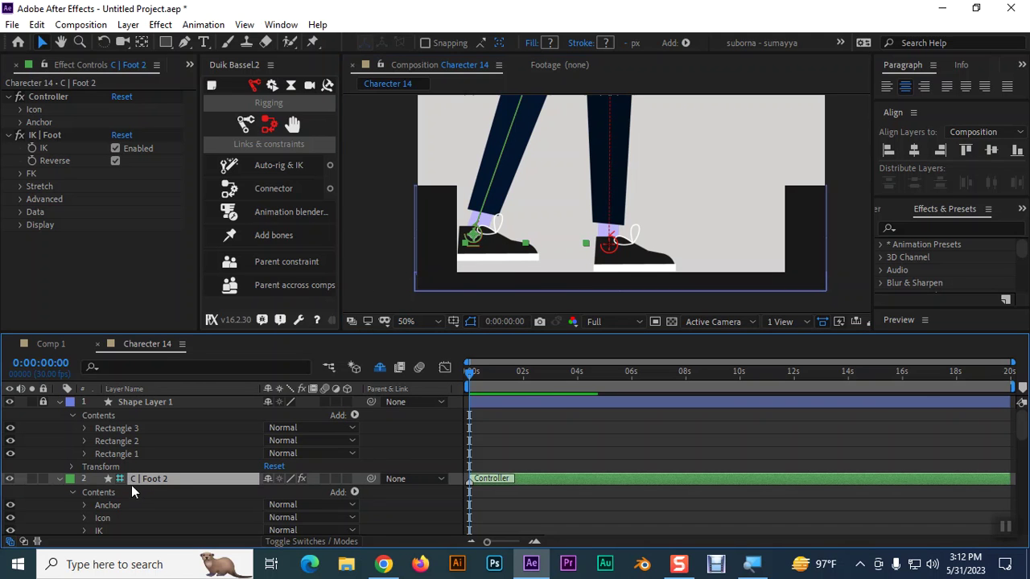
Try rotating and shifting the left foot, undo it, and offset the left shoe slightly left.
key("r")
left_click_drag(288, 492, 296, 492)
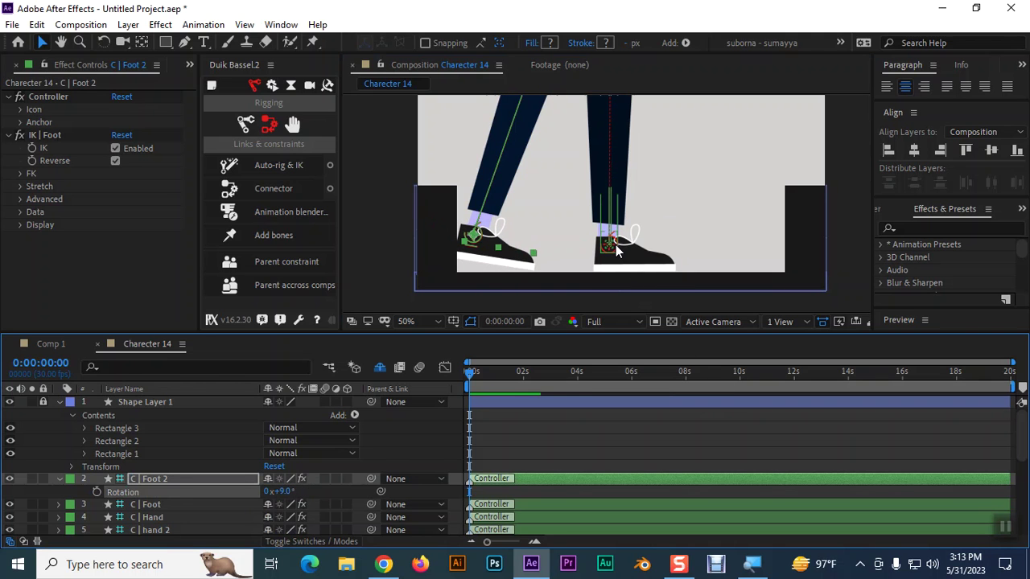
key("ctrl+z")
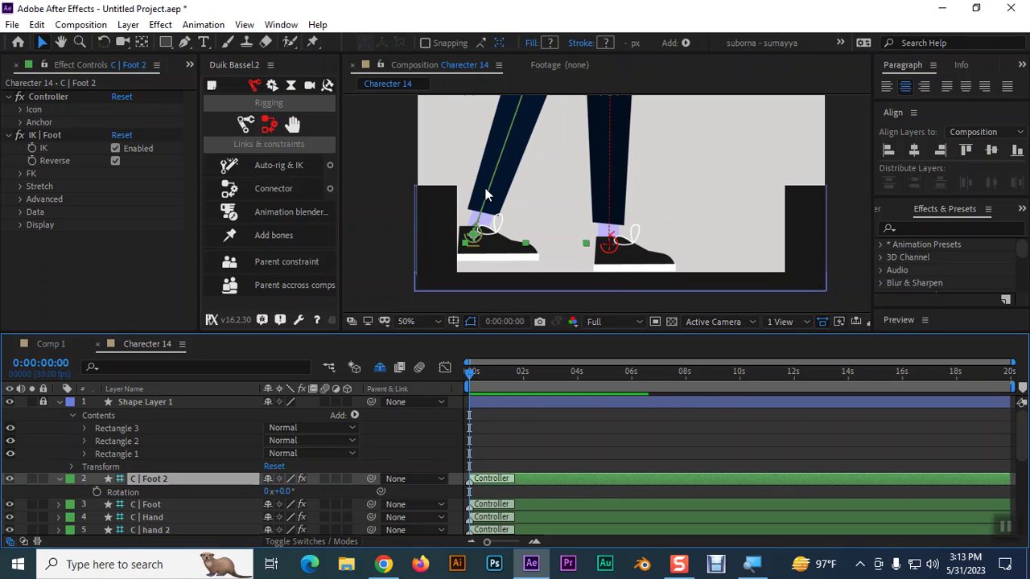
mouse_move(489, 243)
left_mouse_down()
mouse_move(540, 237)
mouse_move(644, 255)
left_mouse_up()
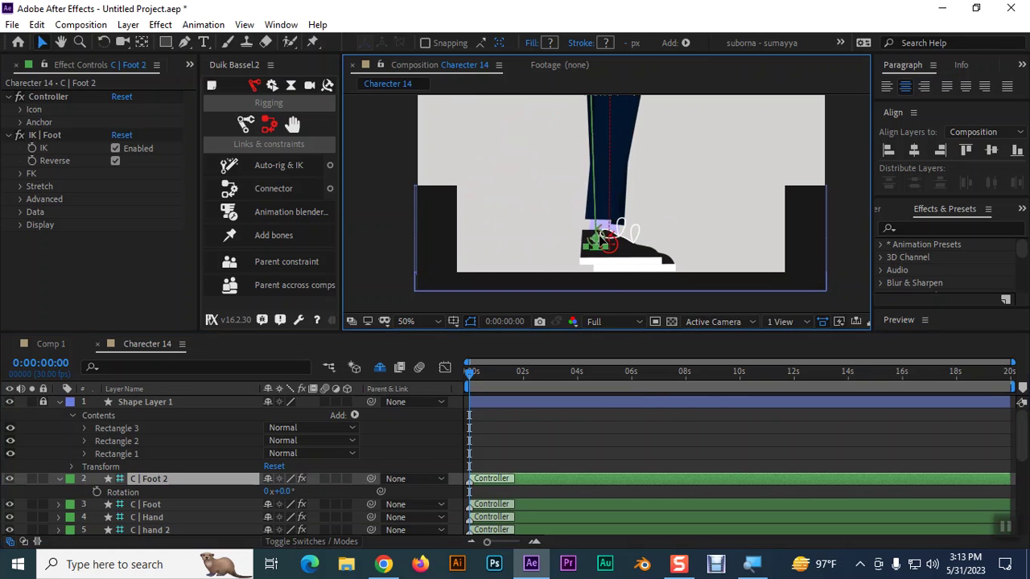
key("ctrl+z")
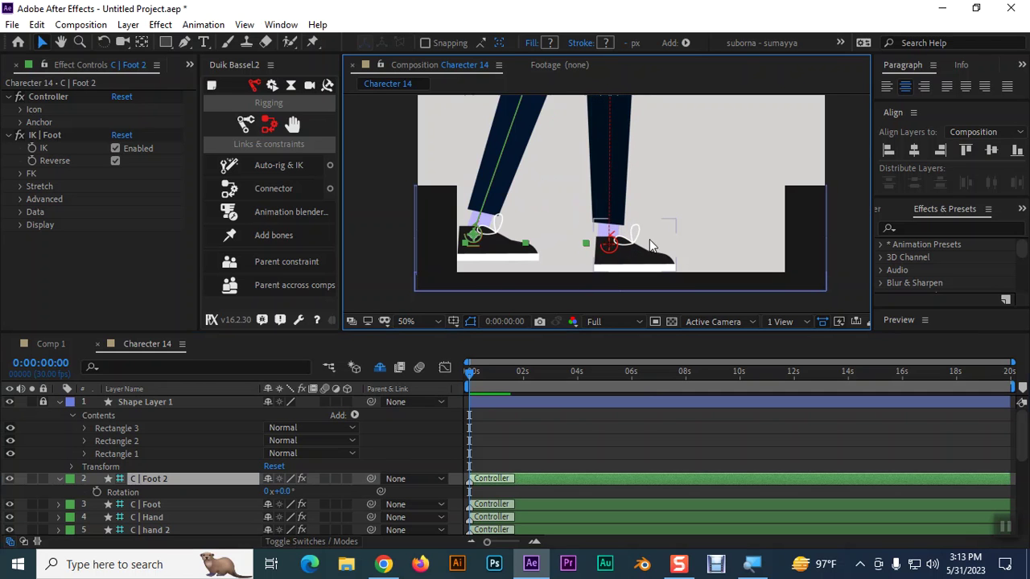
key("ctrl+shift+z")
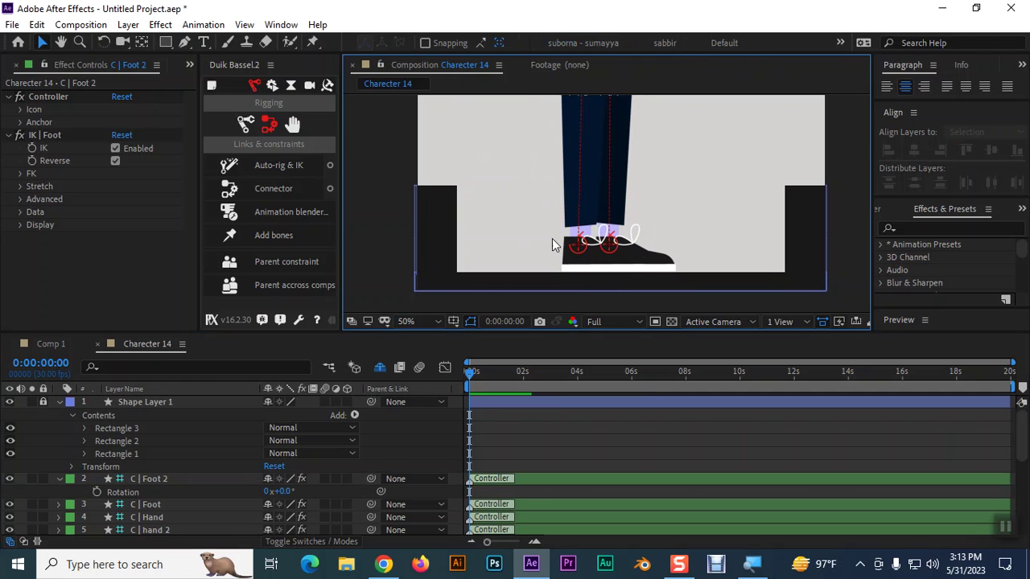
left_click_drag(614, 255, 588, 252)
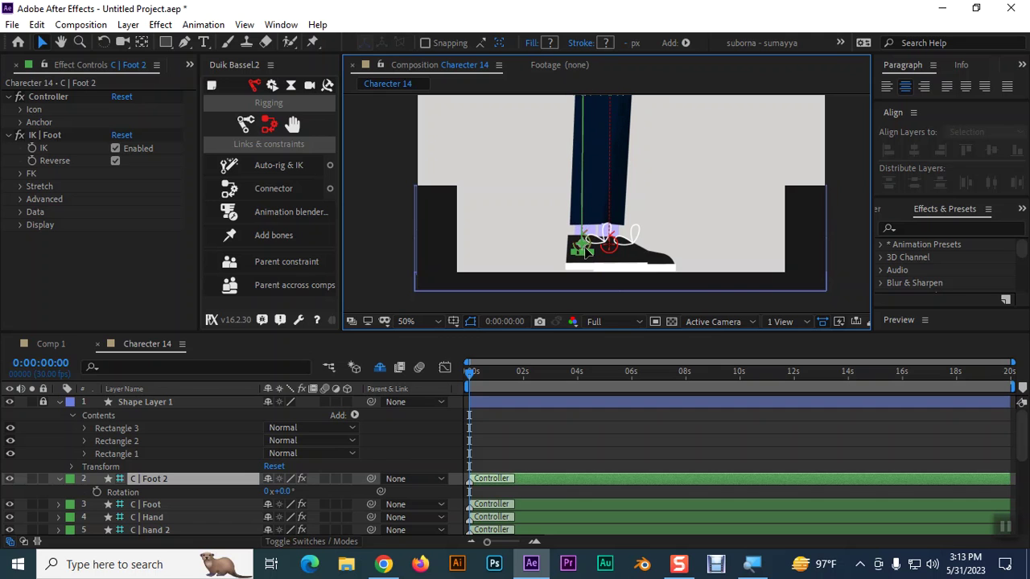
Select the C | Foot controller and test-move the right foot while checking the leg.
left_click(667, 261)
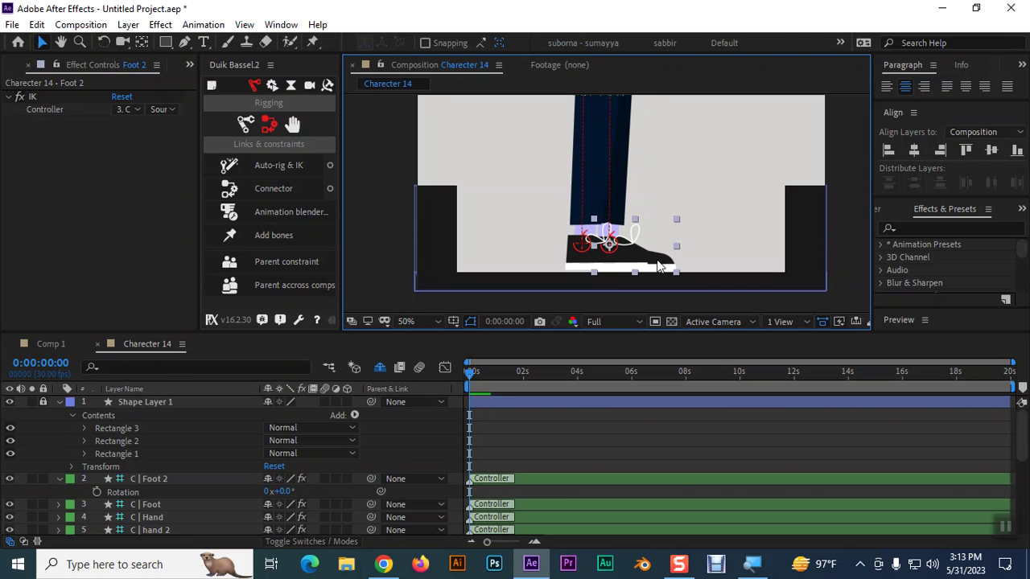
left_click(609, 251)
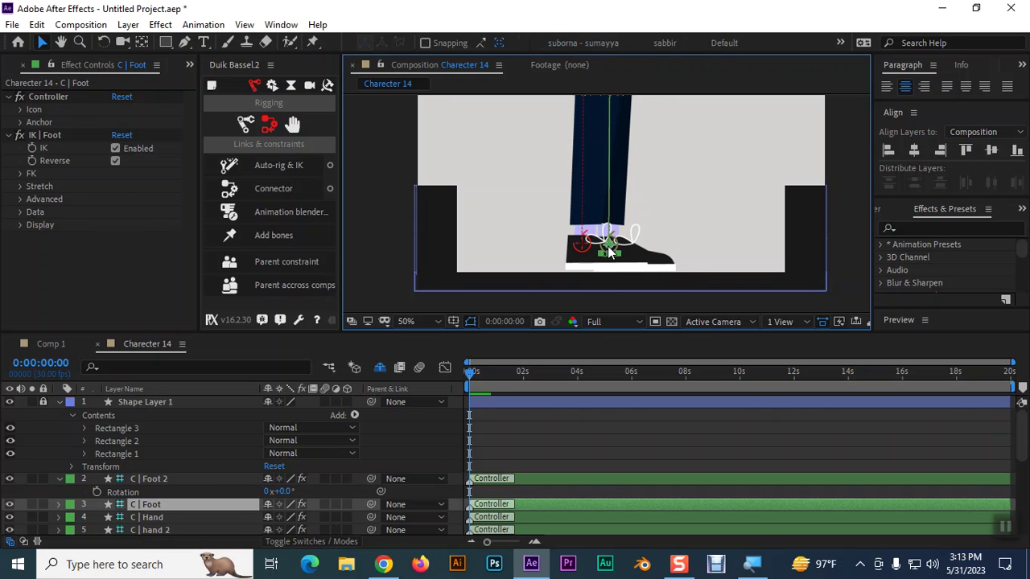
left_click_drag(609, 252, 612, 253)
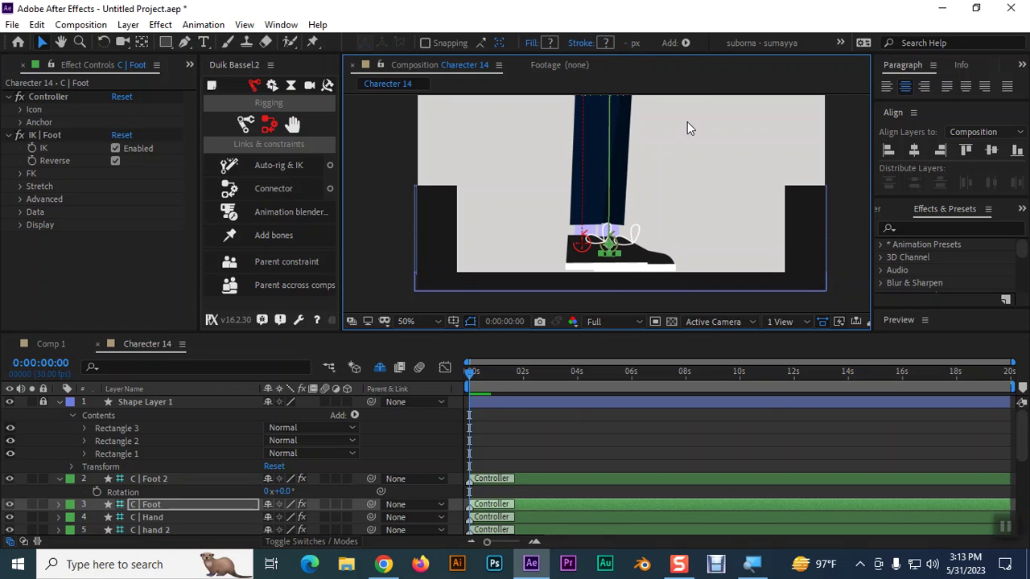
key("h")
left_click_drag(687, 129, 618, 203)
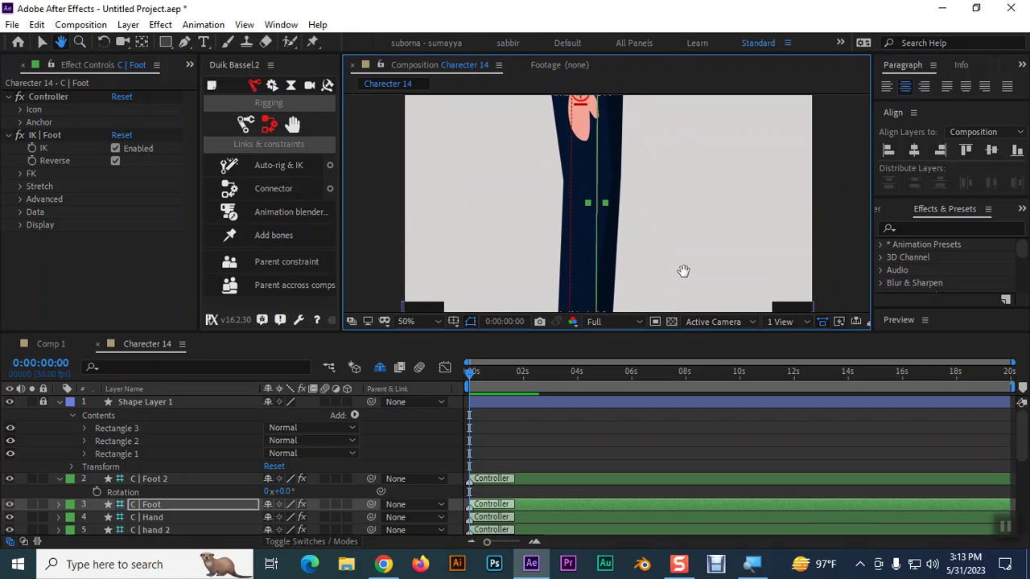
left_click_drag(683, 270, 688, 135)
key("v")
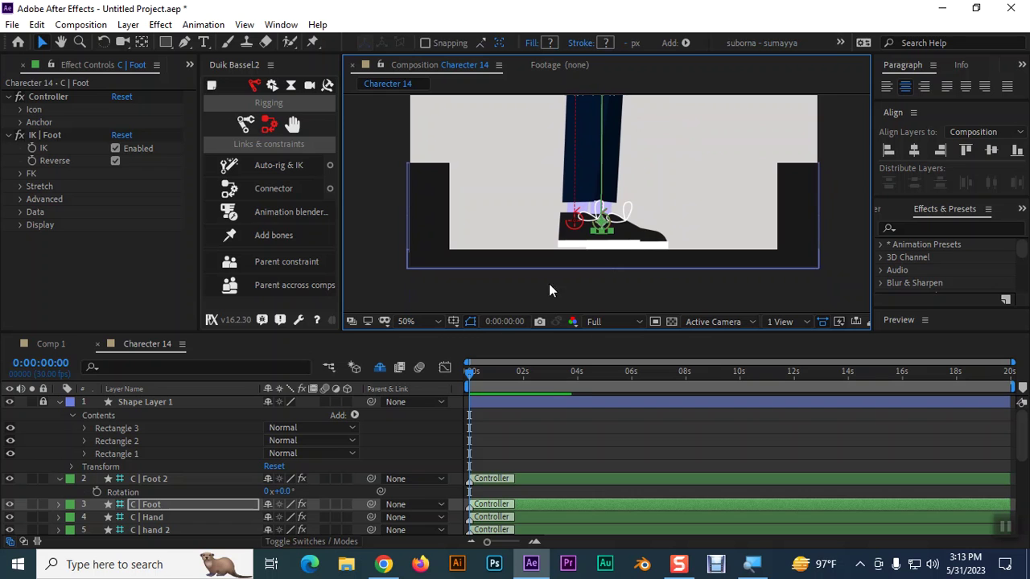
Pull the C | Foot 2 controller out to the left, then reopen Composition Settings.
left_click(659, 241)
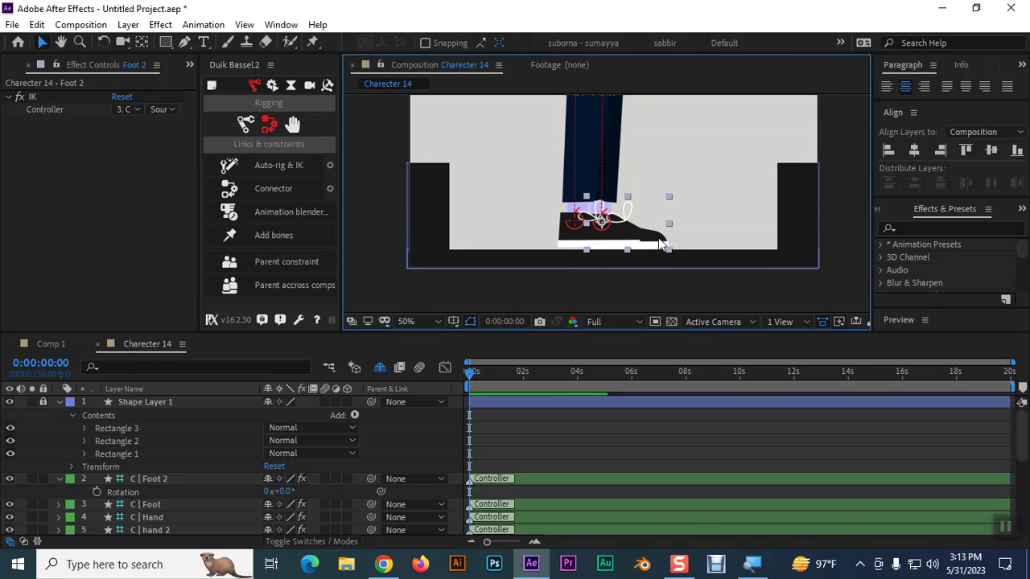
left_click(605, 229)
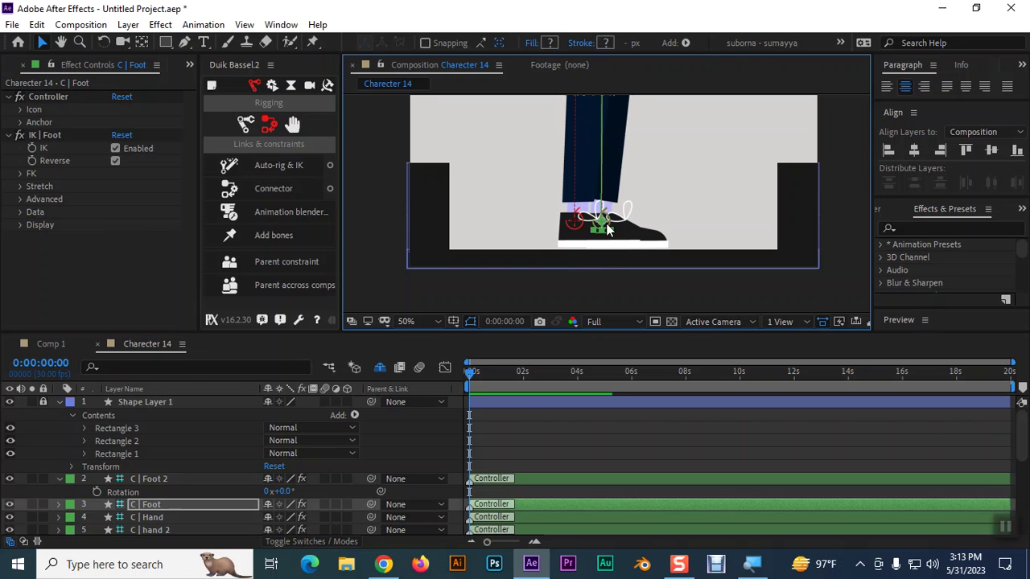
left_click(653, 248)
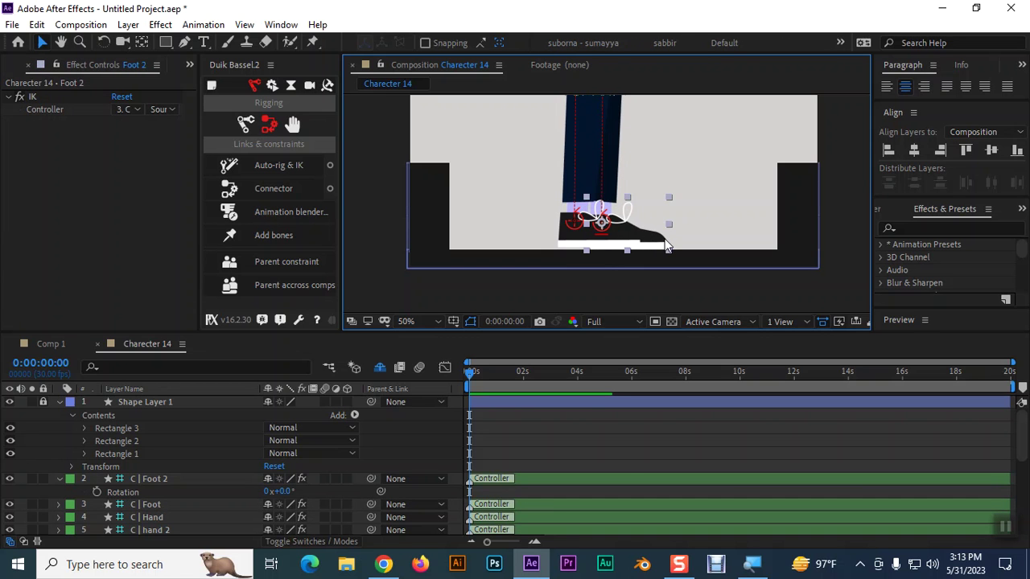
left_click(645, 234)
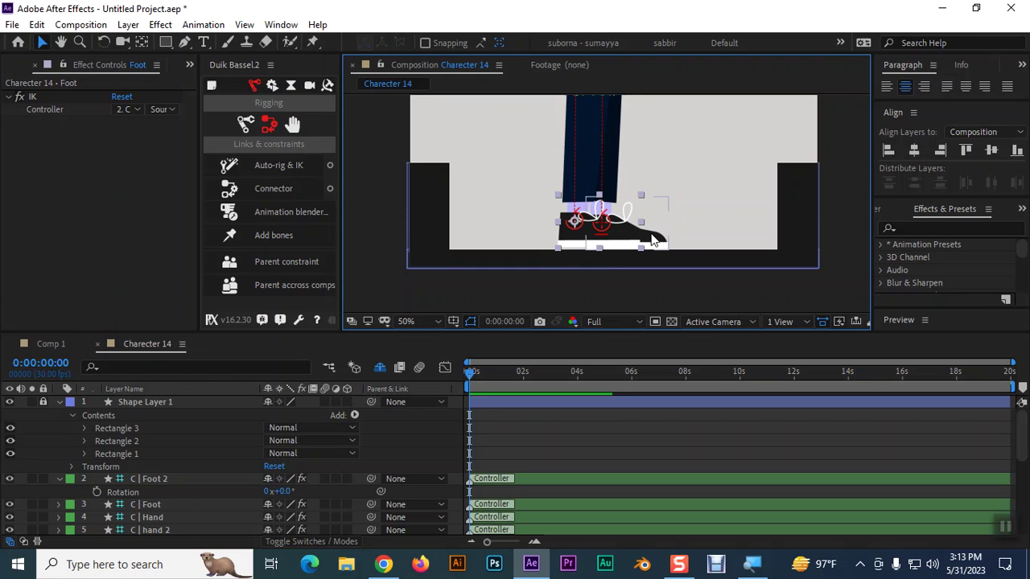
left_click(541, 242)
left_click(572, 229)
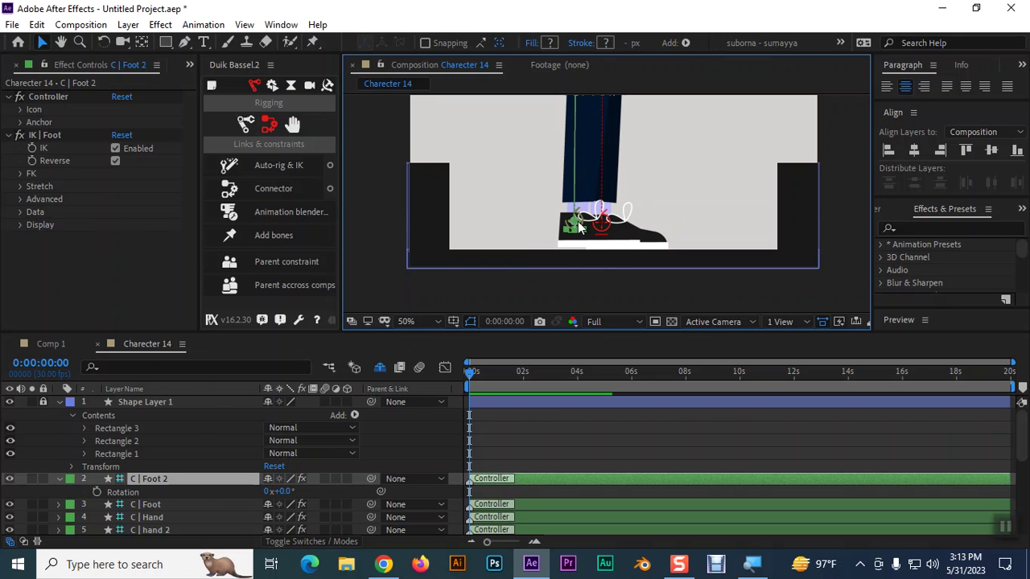
left_click_drag(566, 225, 468, 217)
left_click(467, 247)
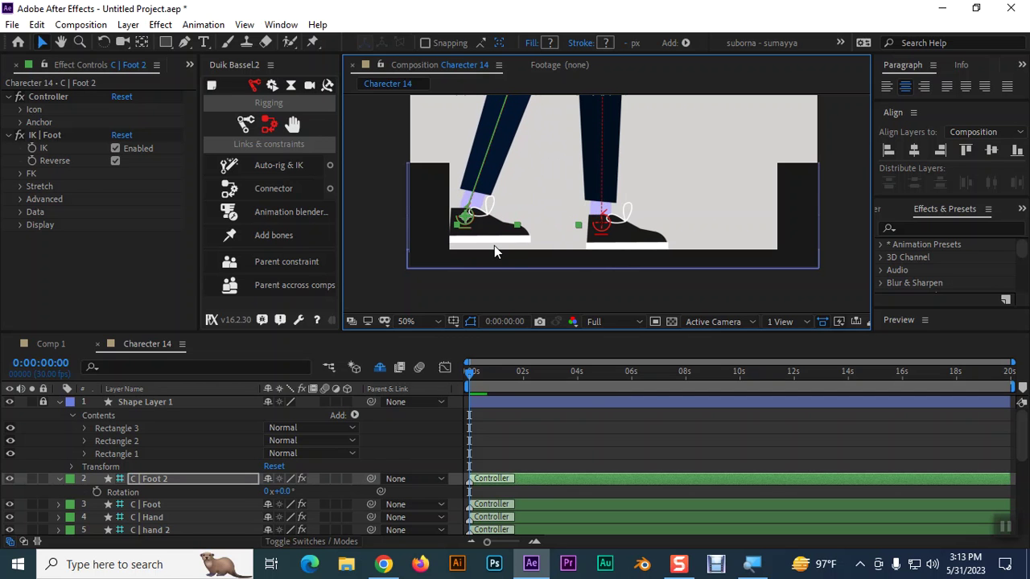
key("ctrl+k")
Change the Charecter 14 background colour to darker grey 8B8888 and apply it.
left_click(557, 346)
left_click(663, 393)
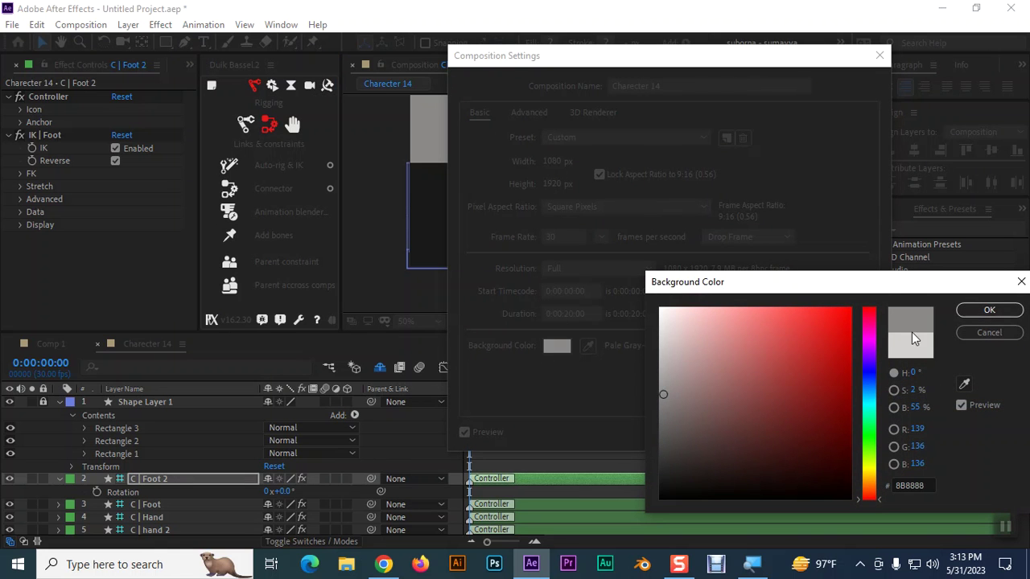
left_click(986, 311)
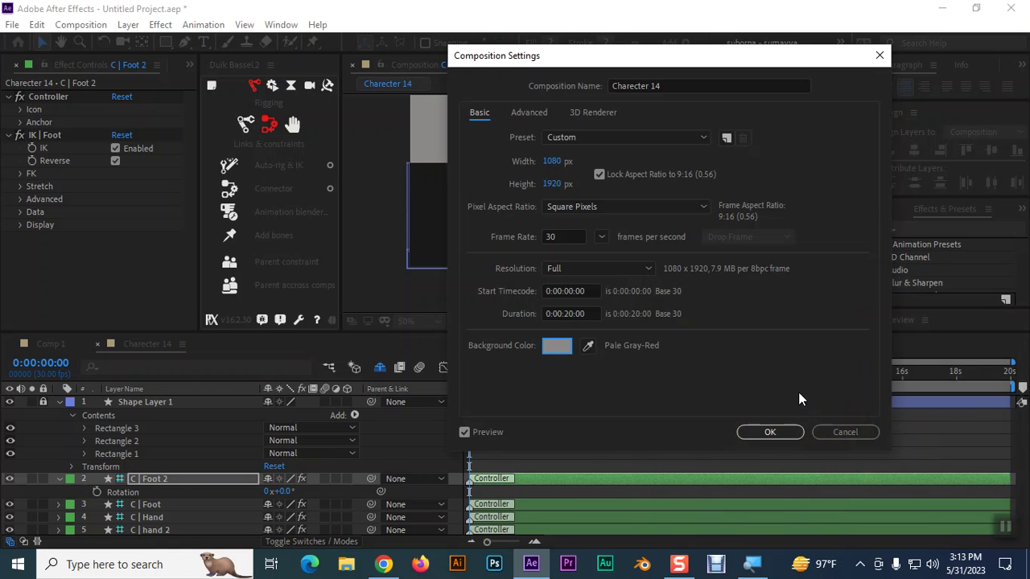
left_click(762, 432)
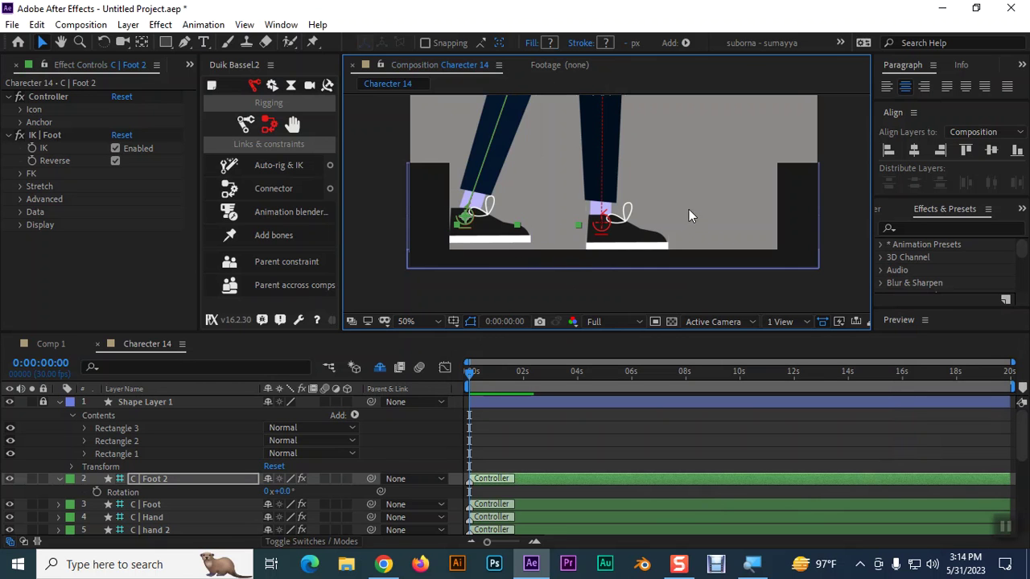
Move the C | Foot controller right onto the floor and show Position for both foot controllers.
left_click(603, 221)
left_click_drag(662, 213, 707, 209)
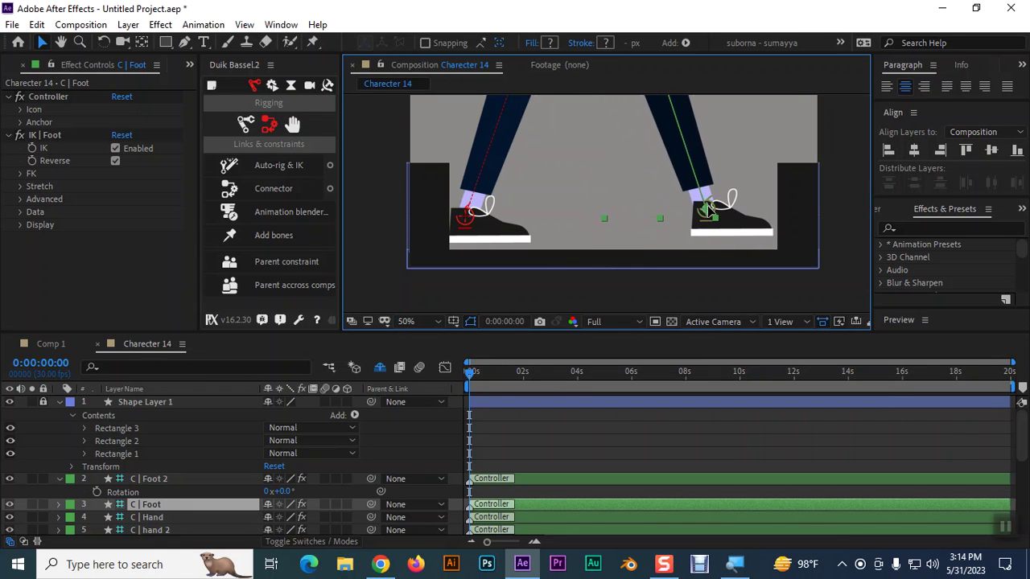
left_click_drag(708, 209, 709, 216)
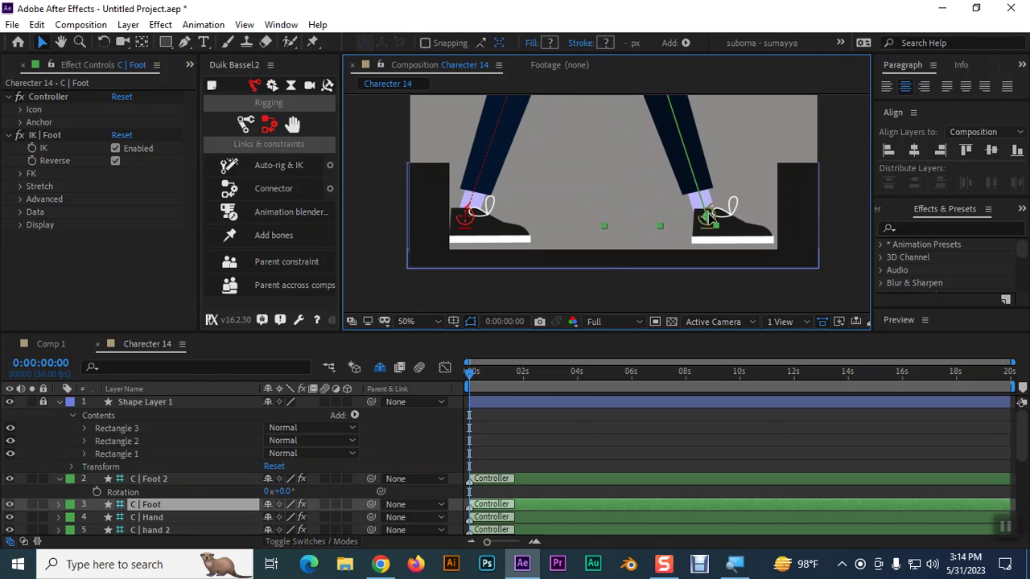
left_click(677, 216)
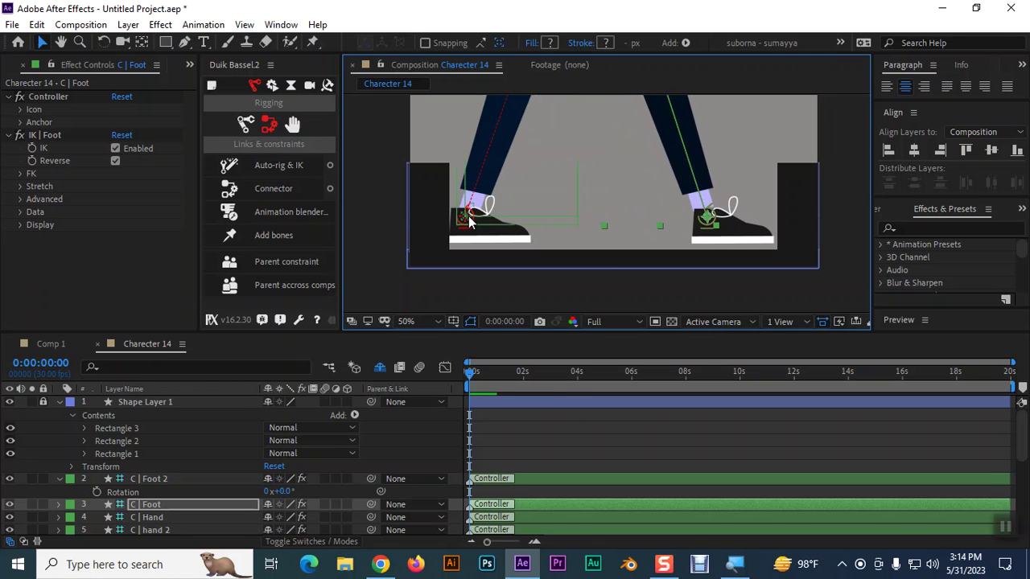
left_click(154, 479)
left_click(159, 505, "shift")
key("p")
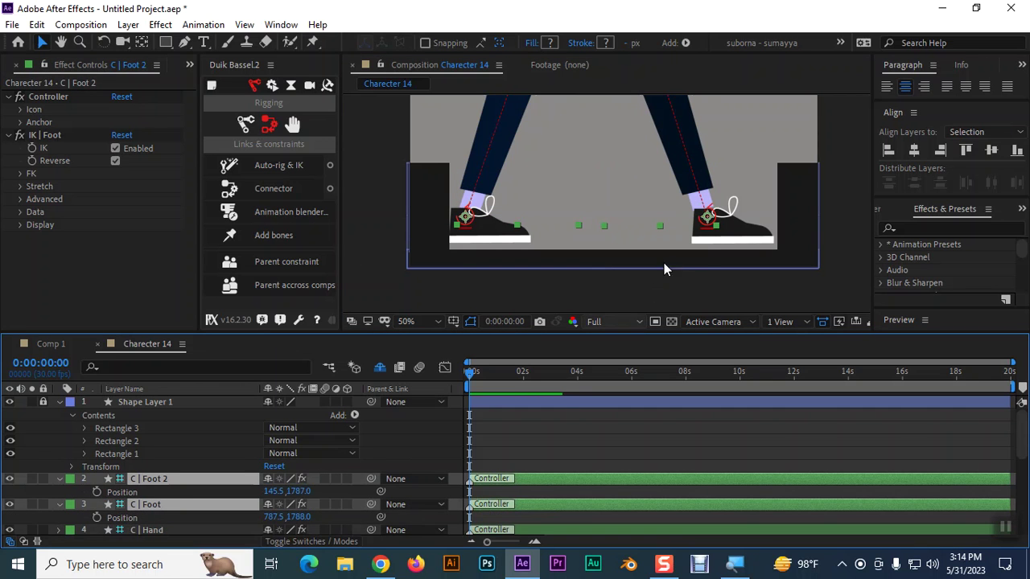
Nudge the right foot slightly right and set Position keyframes at 0s for C | Foot 2 and C | Foot.
left_click(742, 234)
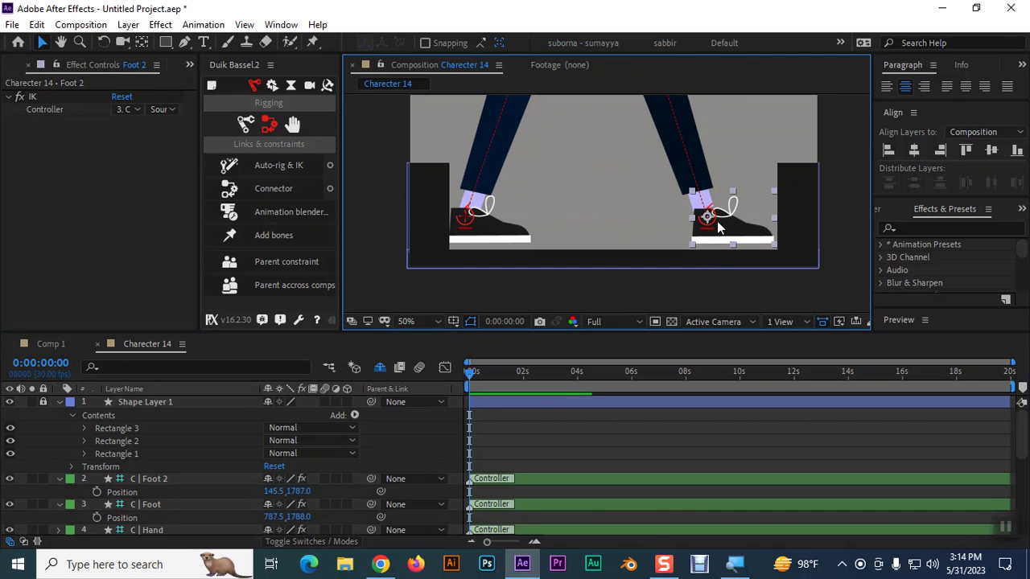
left_click(711, 220)
left_click(698, 224)
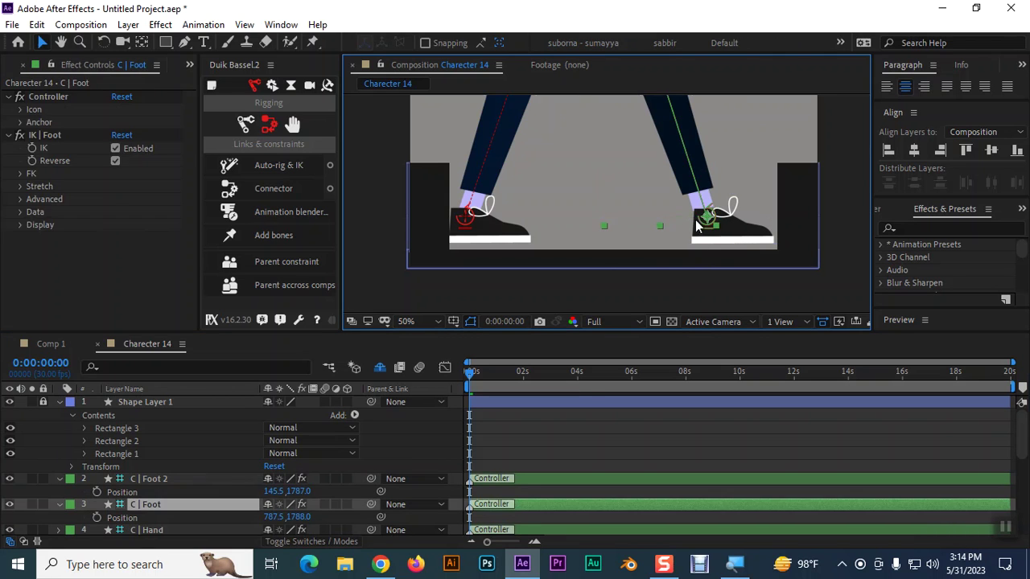
left_click_drag(708, 221, 713, 218)
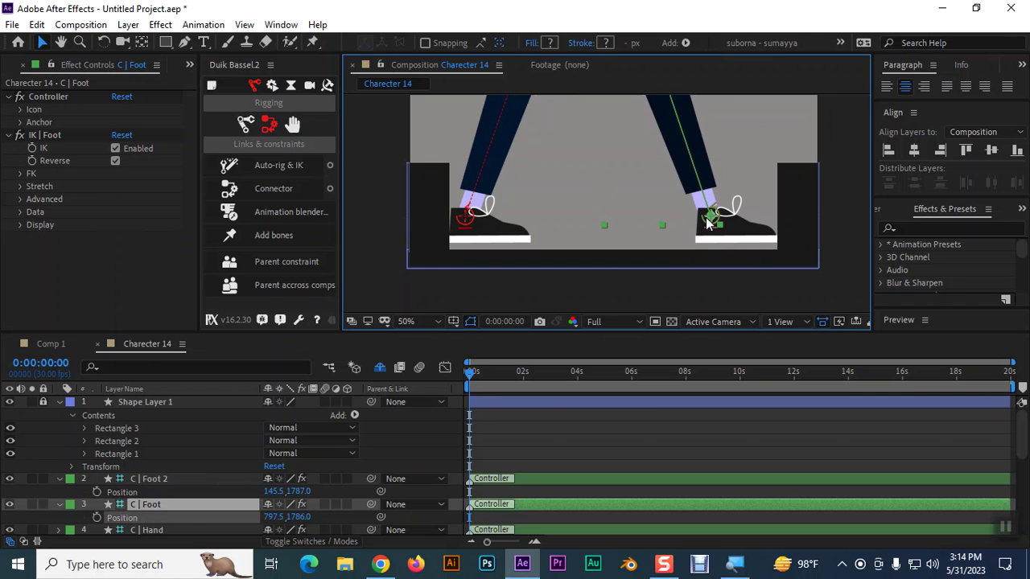
left_click(96, 492)
left_click(97, 518)
left_click_drag(475, 381, 450, 382)
At frame 20, carry the C | Foot 2 controller forward to the right, to 799.5,1787.0.
key("space")
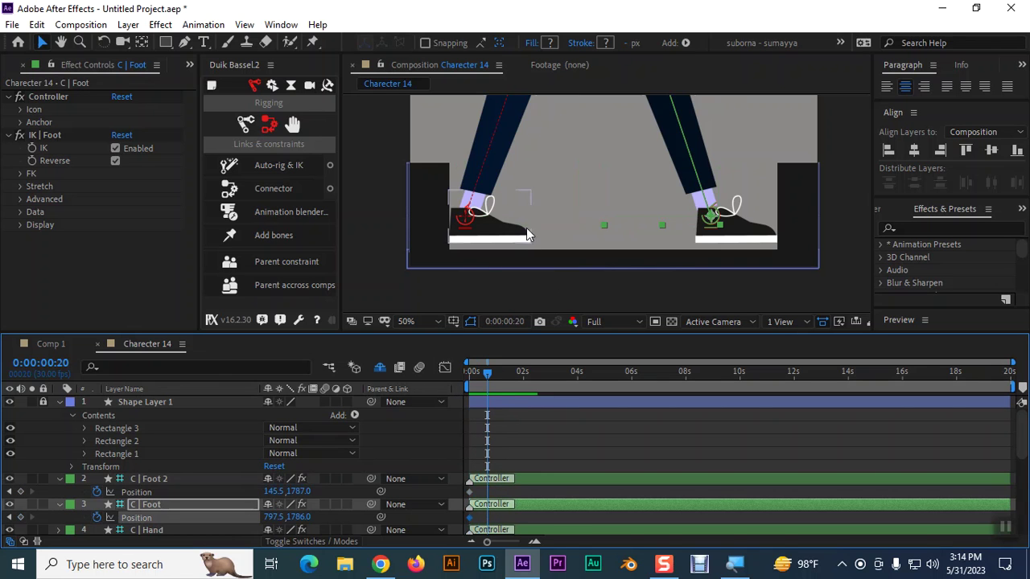
mouse_move(465, 223)
left_mouse_down()
mouse_move(722, 213)
mouse_move(711, 220)
left_mouse_up()
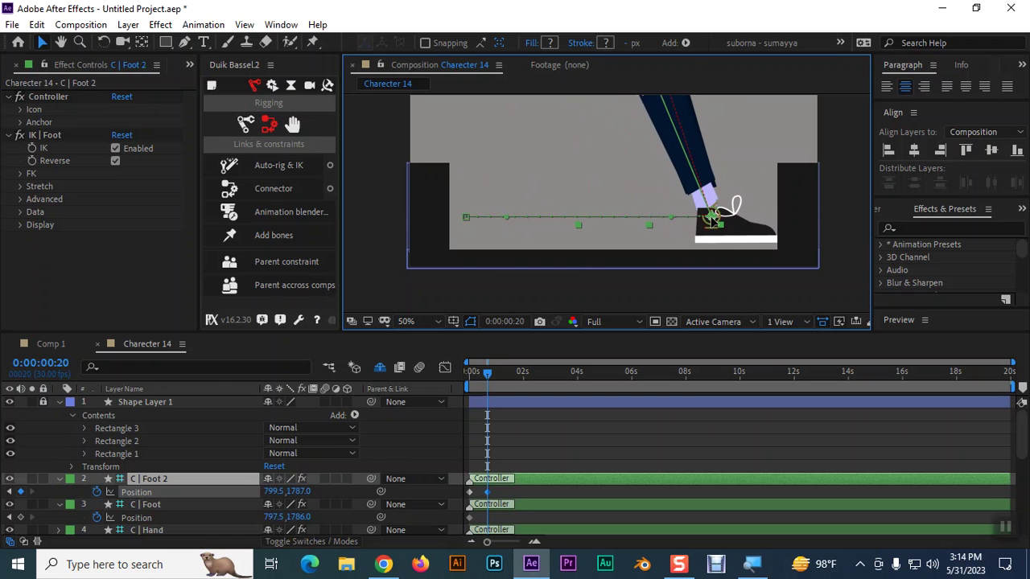
left_click(611, 272)
key("h")
mouse_move(579, 189)
left_mouse_down()
mouse_move(569, 245)
mouse_move(564, 199)
left_mouse_up()
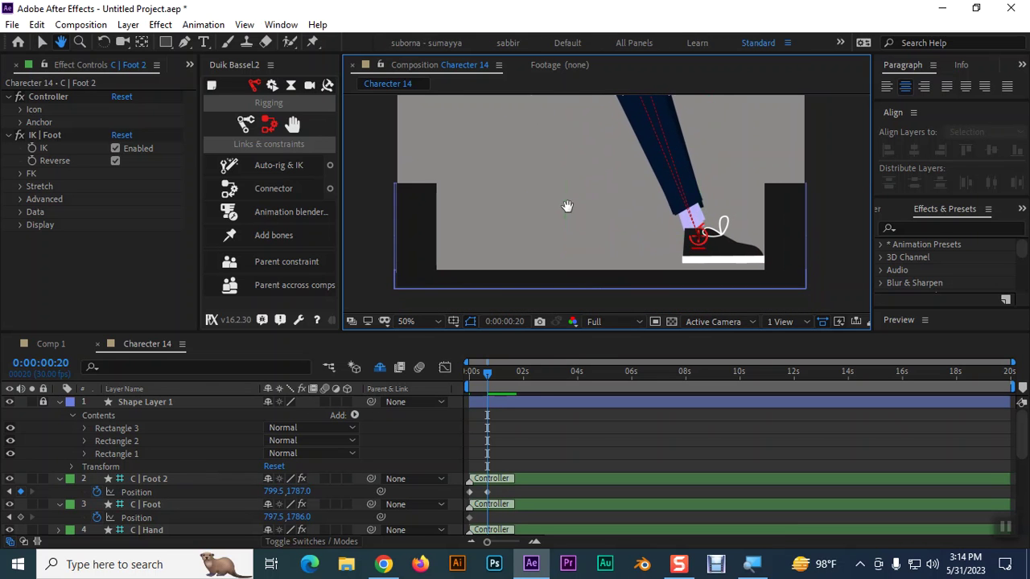
key("v")
Move the C | Foot controller back to the left, to 141.5,1780.0, keyframing the swap.
left_click(157, 478)
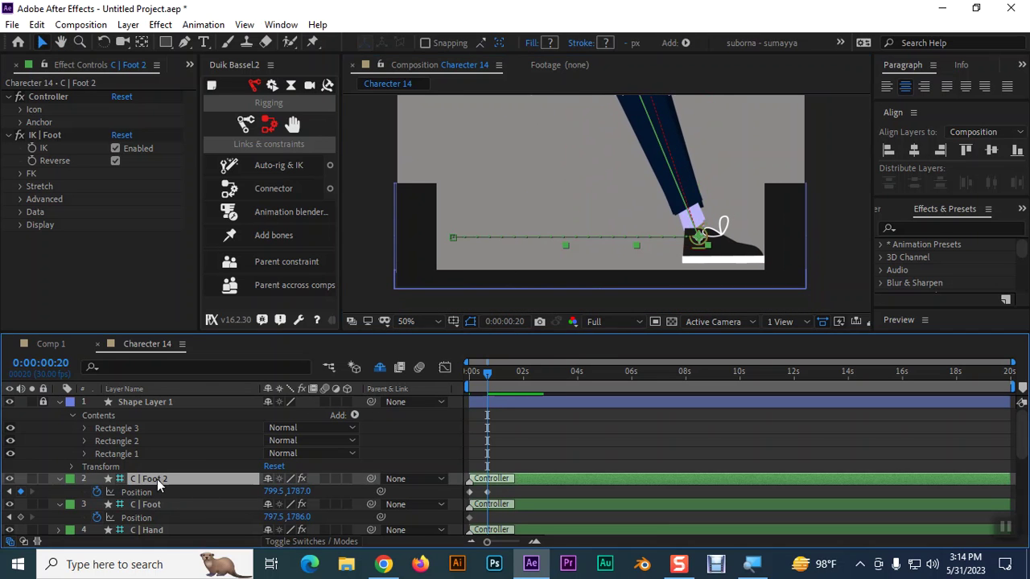
left_click(154, 502)
left_click_drag(698, 243, 450, 239)
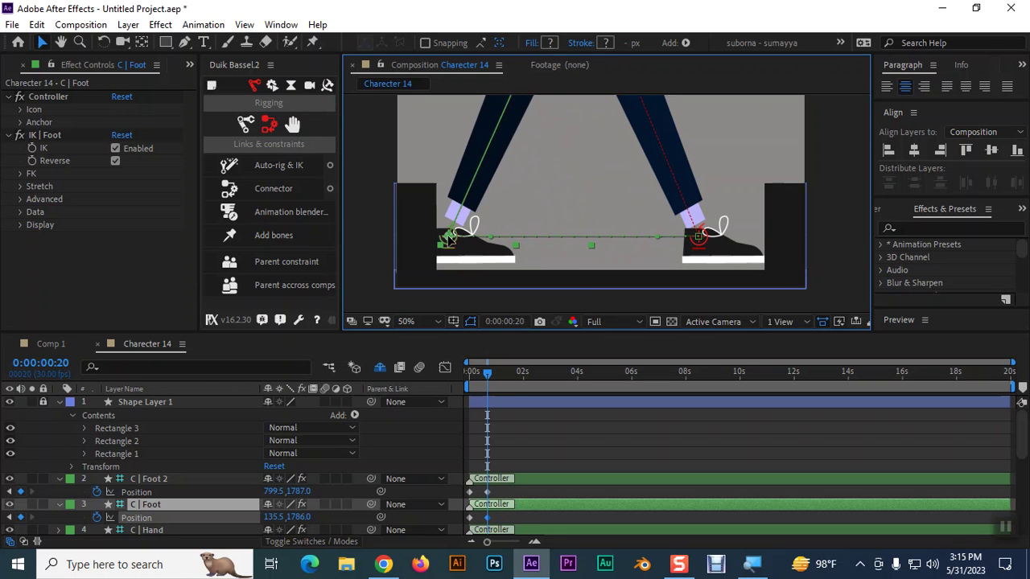
left_click_drag(450, 240, 453, 237)
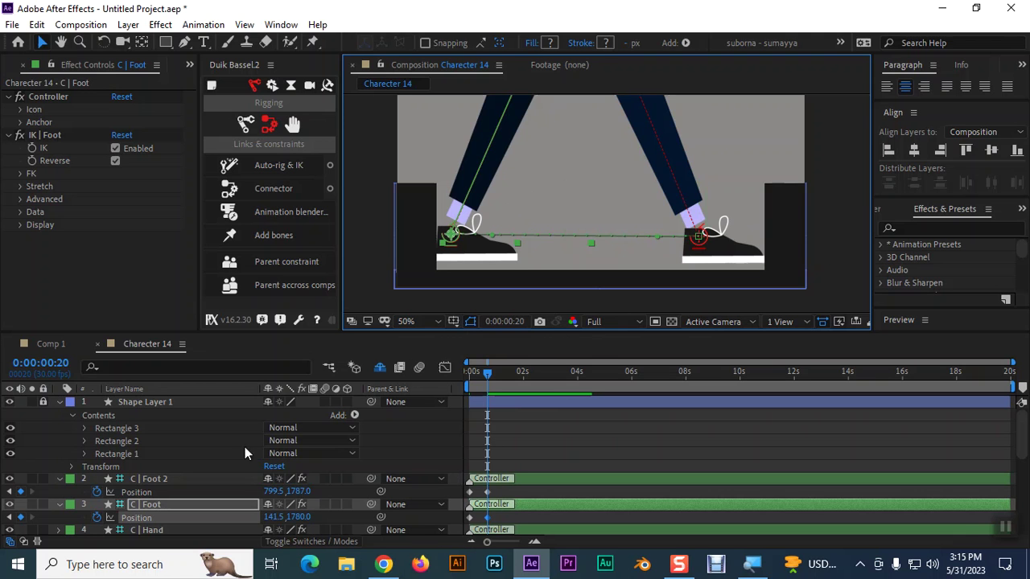
left_click(493, 259)
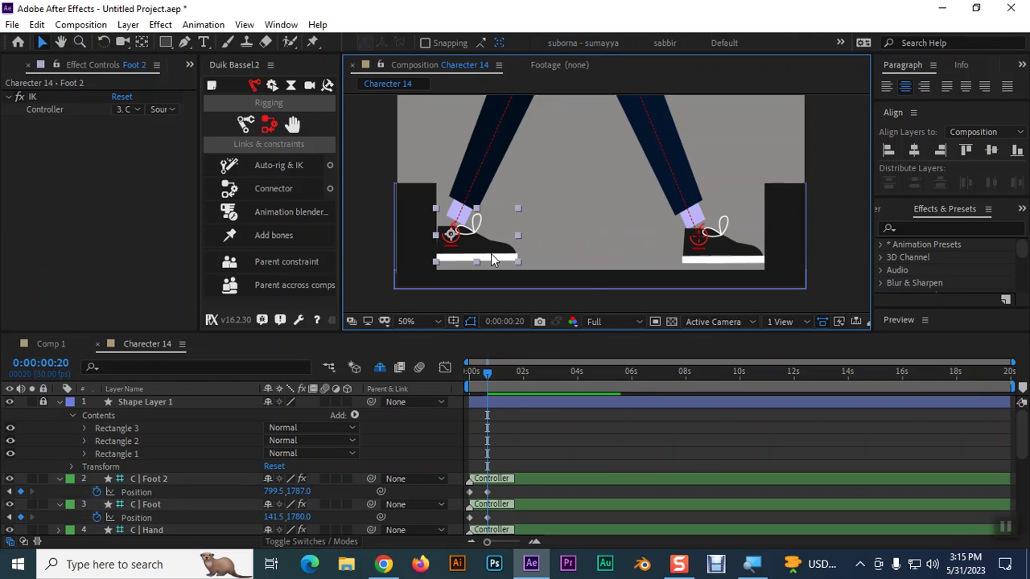
key("ctrl+Down")
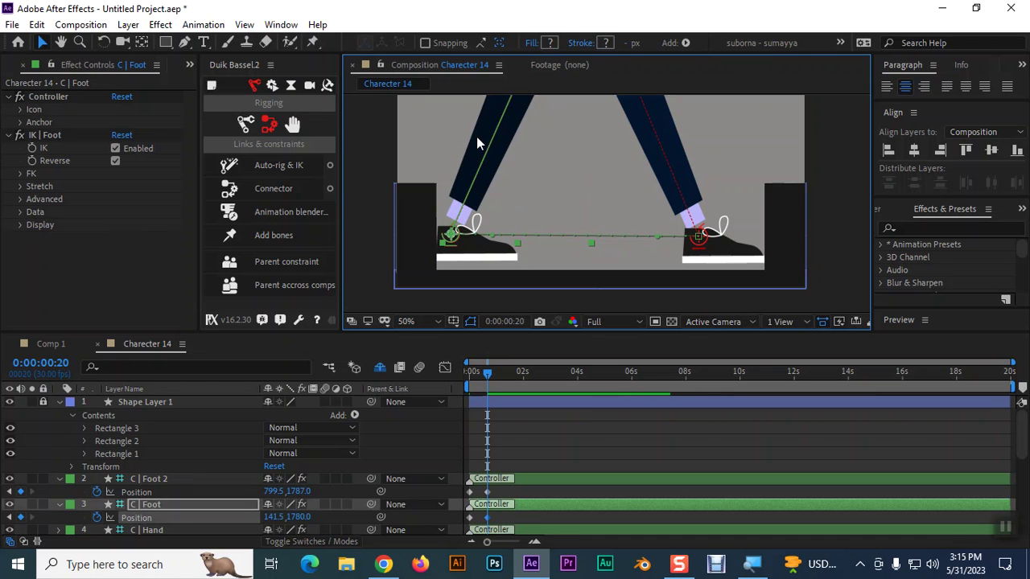
Scroll the layer list and select the Fore arm 2 and Culf layers.
scroll(231, 500, "down", 3)
scroll(231, 501, "down", 2)
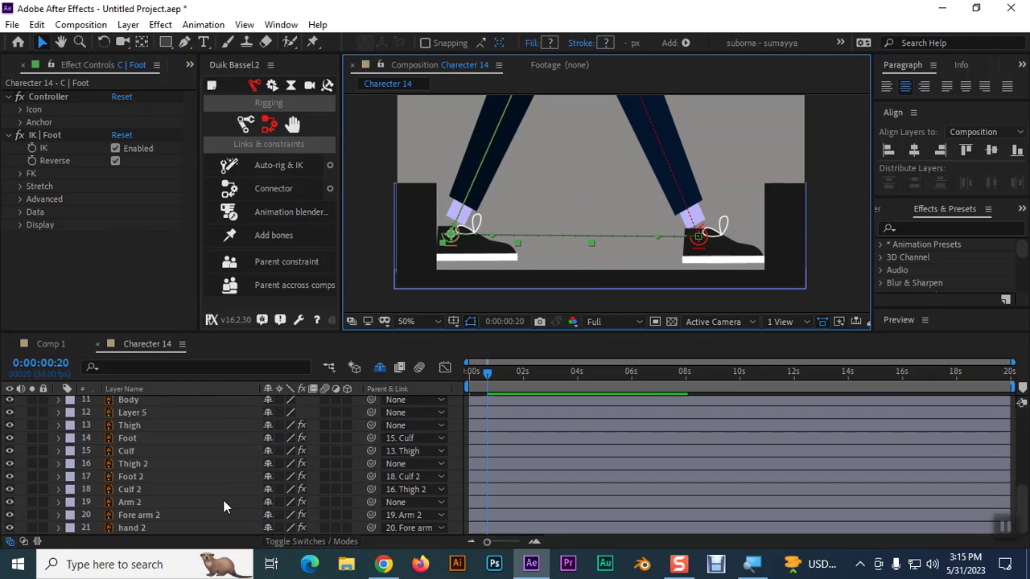
left_click(140, 514)
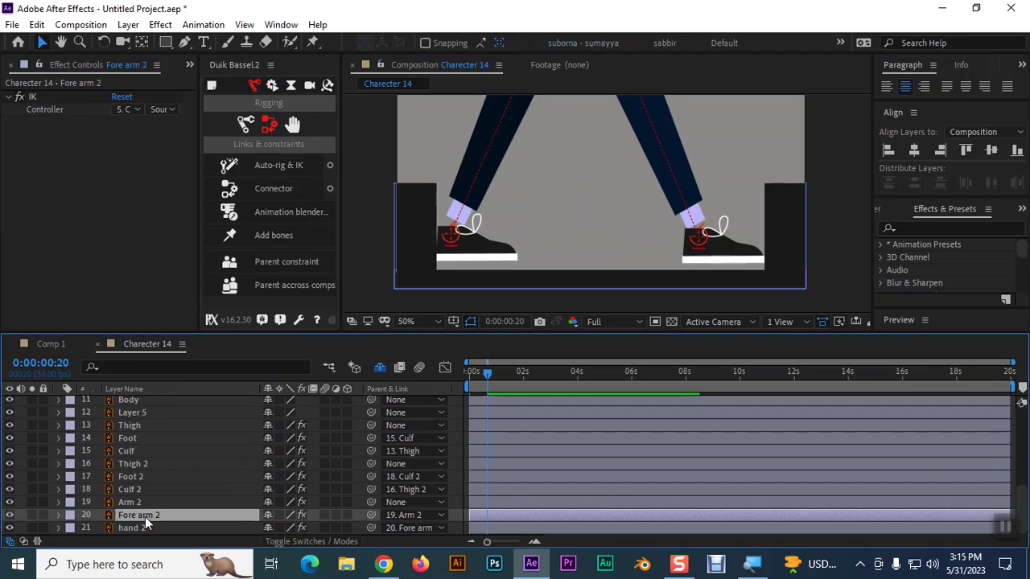
left_click(129, 449)
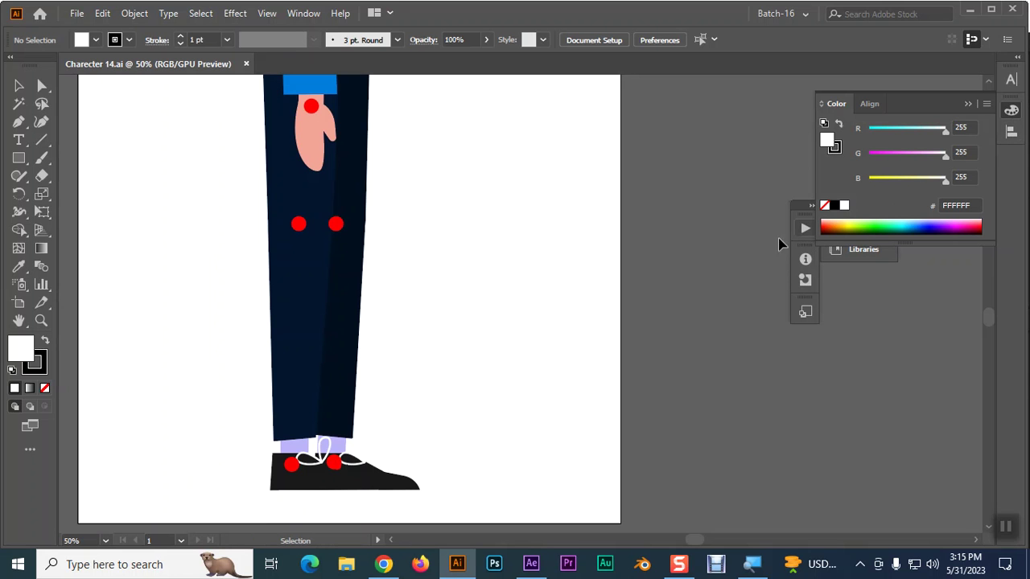
Stretch both lavender socks down to the shoe sole, save Charecter 14.ai, and return to After Effects.
left_click_drag(297, 448, 298, 473)
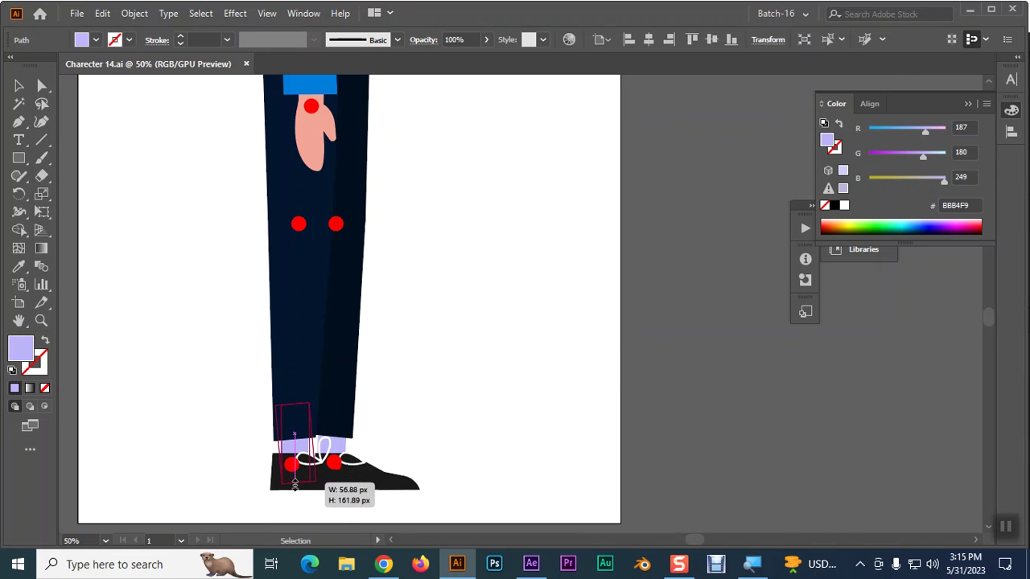
left_click_drag(298, 473, 295, 493)
mouse_move(312, 445)
left_mouse_down()
mouse_move(342, 450)
mouse_move(330, 486)
left_mouse_up()
left_click(339, 447)
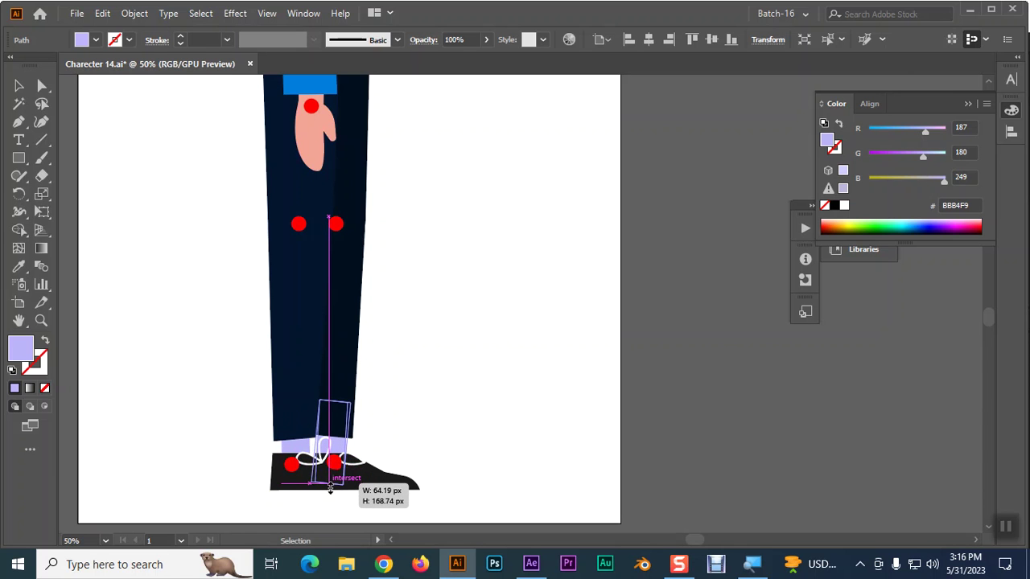
left_click_drag(330, 489, 330, 484)
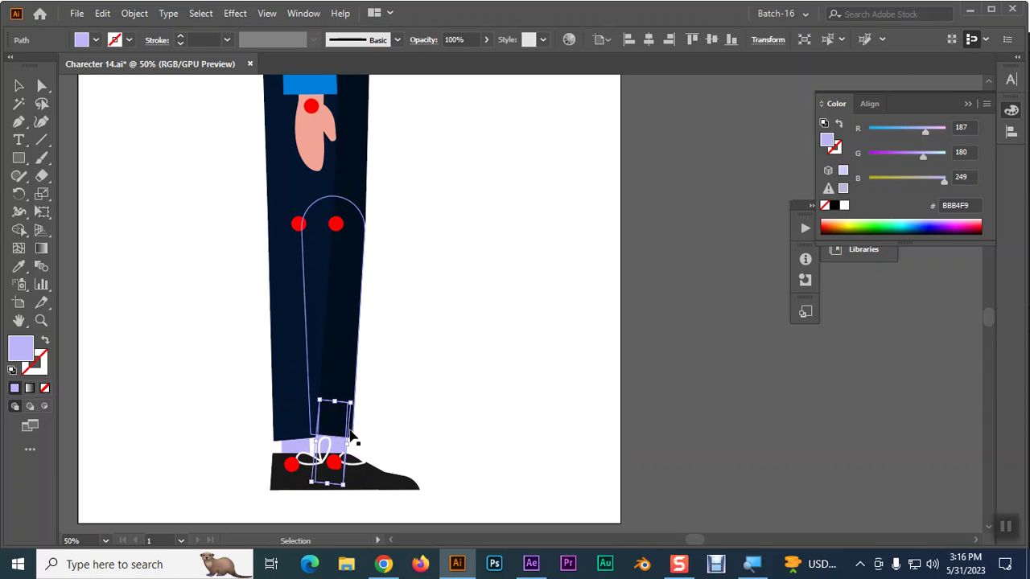
key("a")
key("ctrl+s")
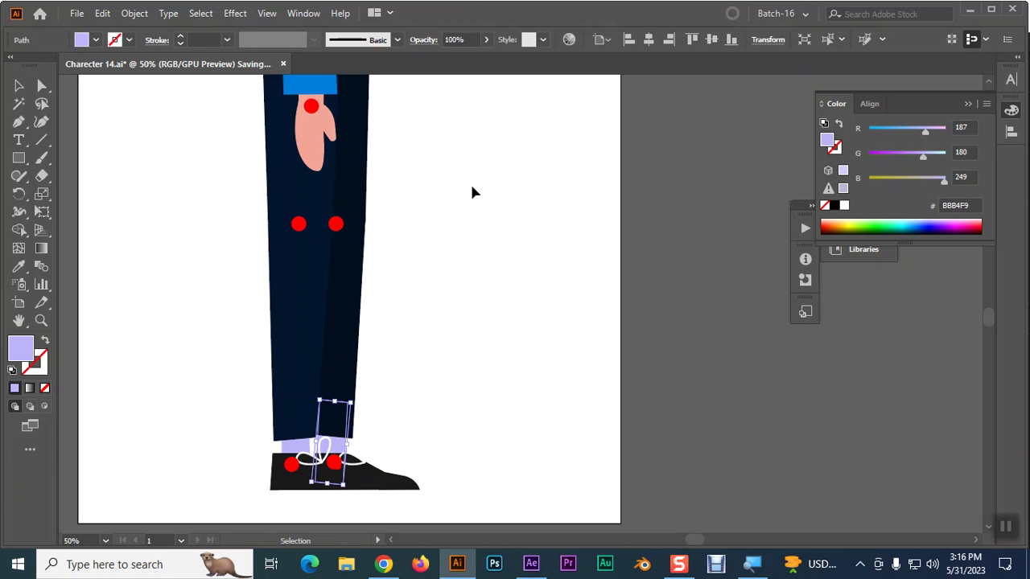
left_click(533, 568)
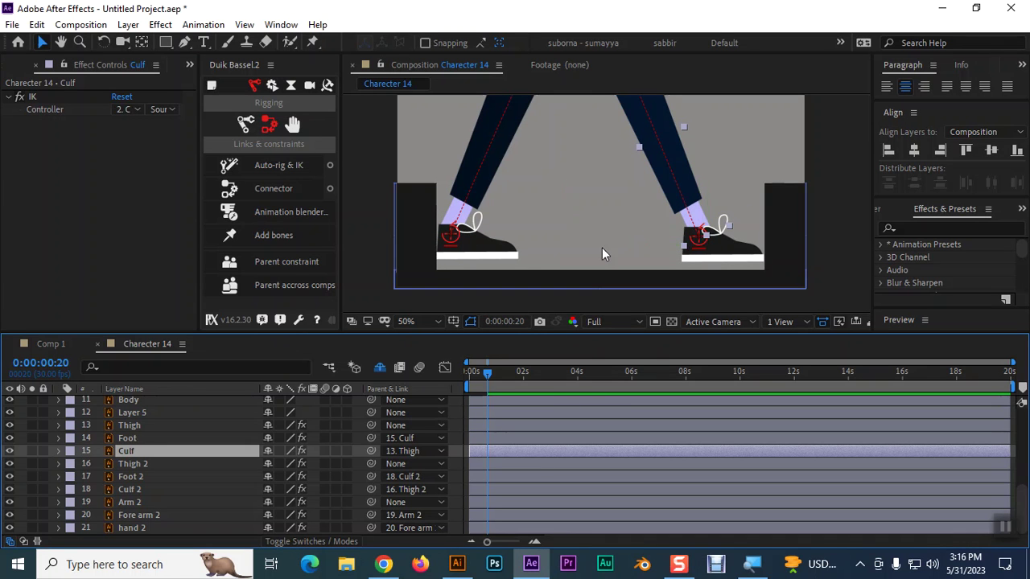
At 0:00, lower the C | Foot 2 and C | Foot controllers slightly to bend both legs.
left_click(469, 253)
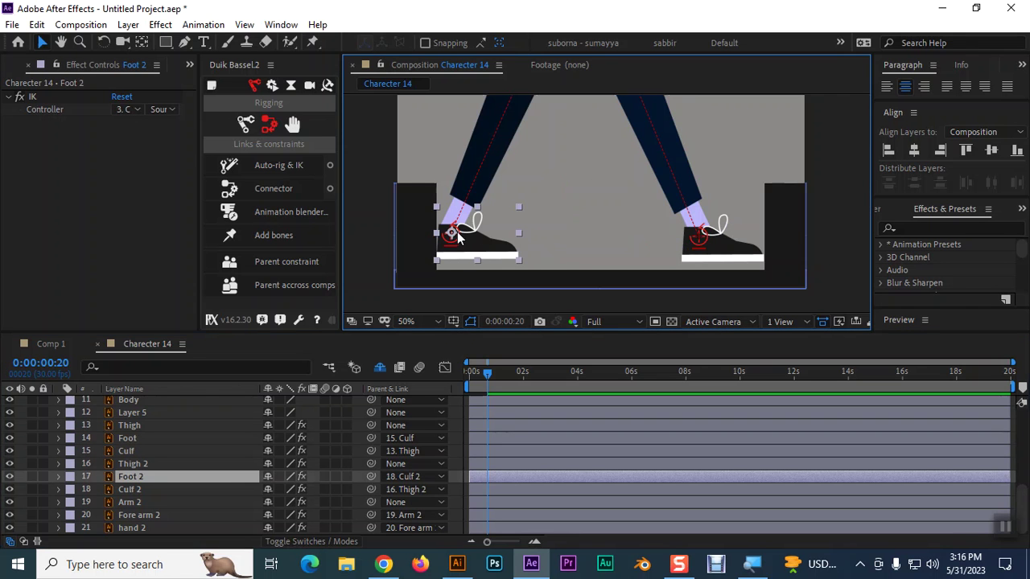
left_click_drag(484, 372, 441, 370)
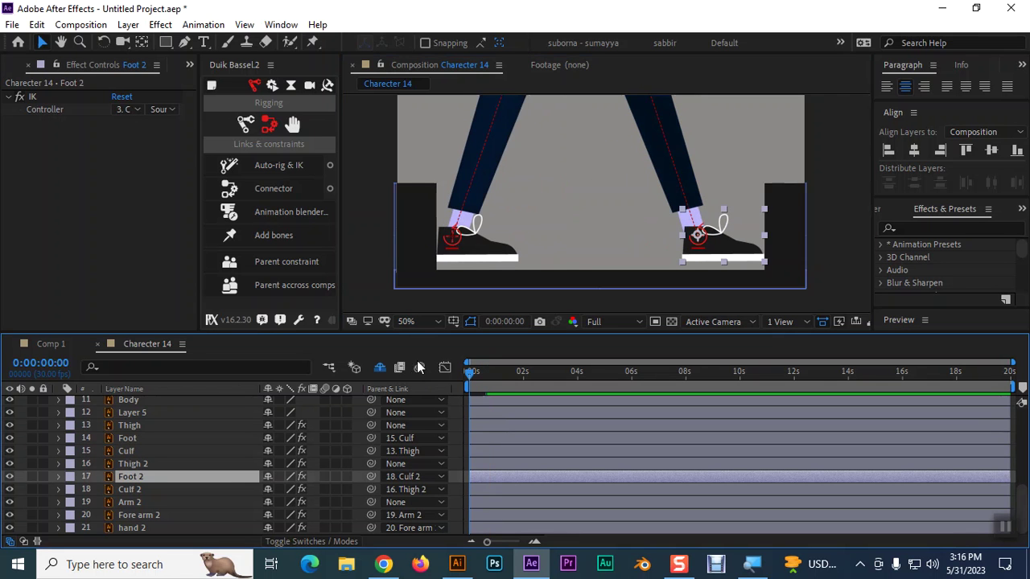
left_click(451, 241)
left_click_drag(452, 244, 453, 246)
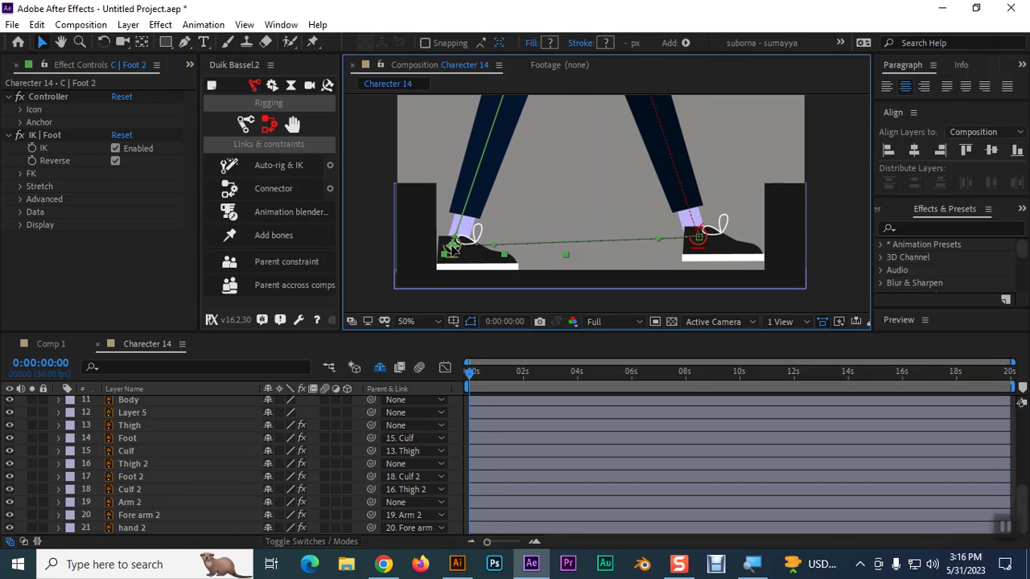
left_click_drag(453, 246, 451, 242)
left_click(698, 239)
left_click_drag(700, 238, 701, 246)
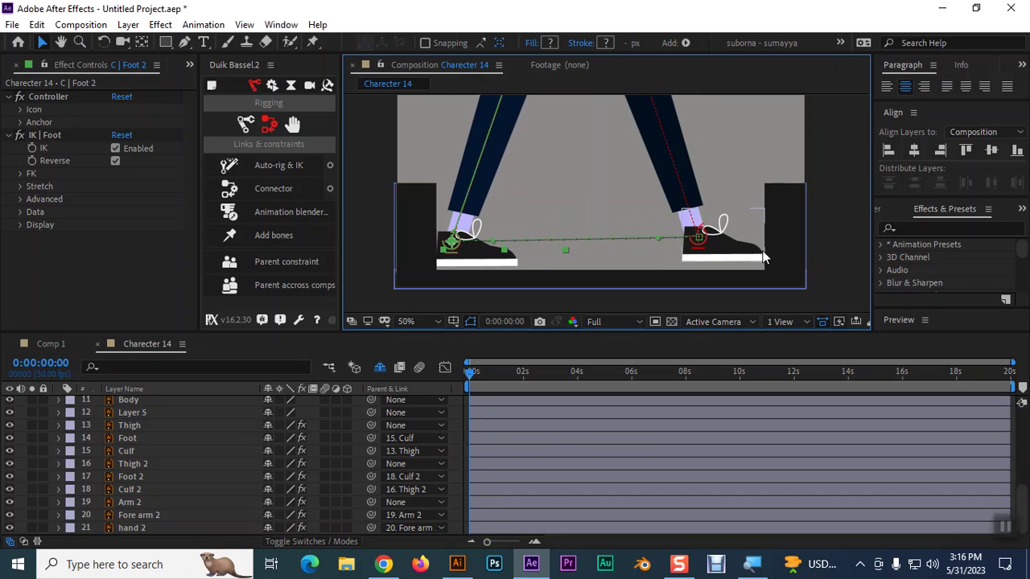
left_click(698, 239)
key("Return")
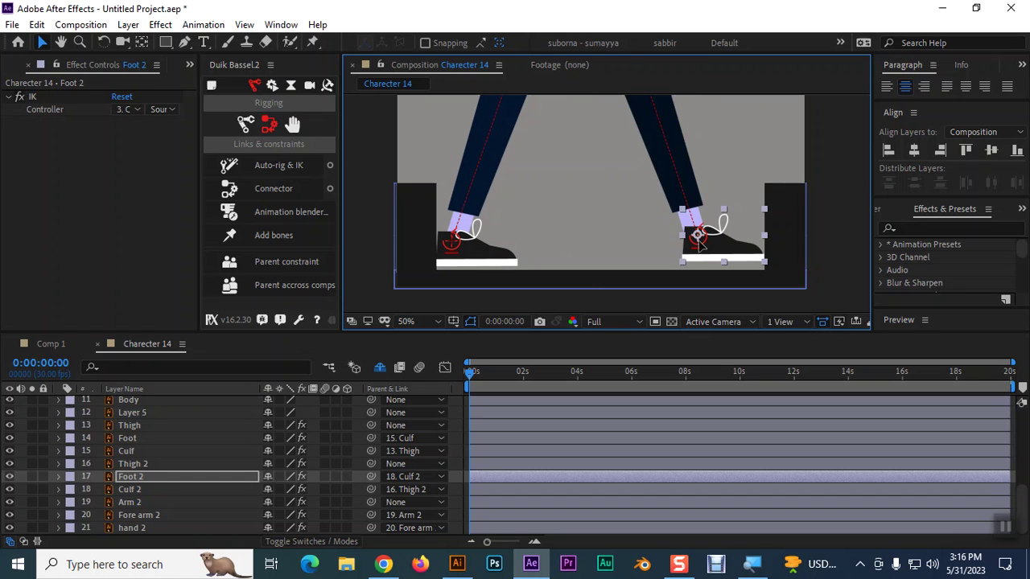
left_click(698, 238)
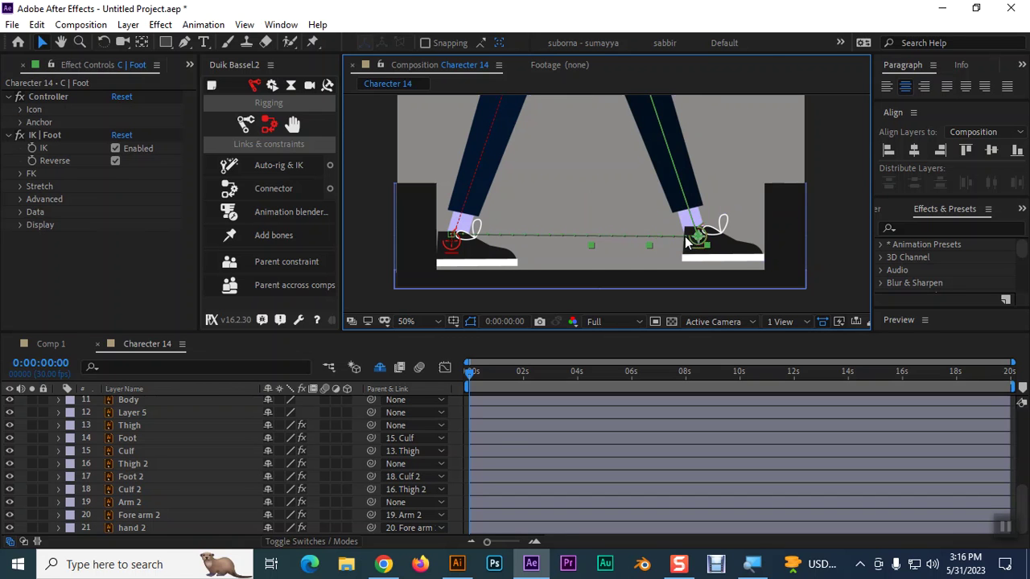
left_click_drag(699, 239, 698, 239)
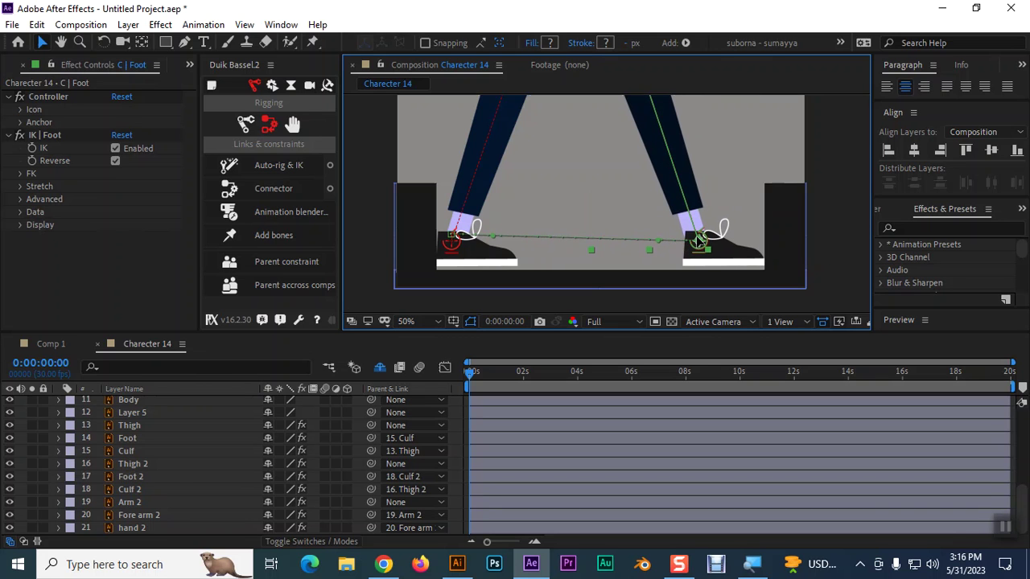
left_click_drag(698, 238, 700, 245)
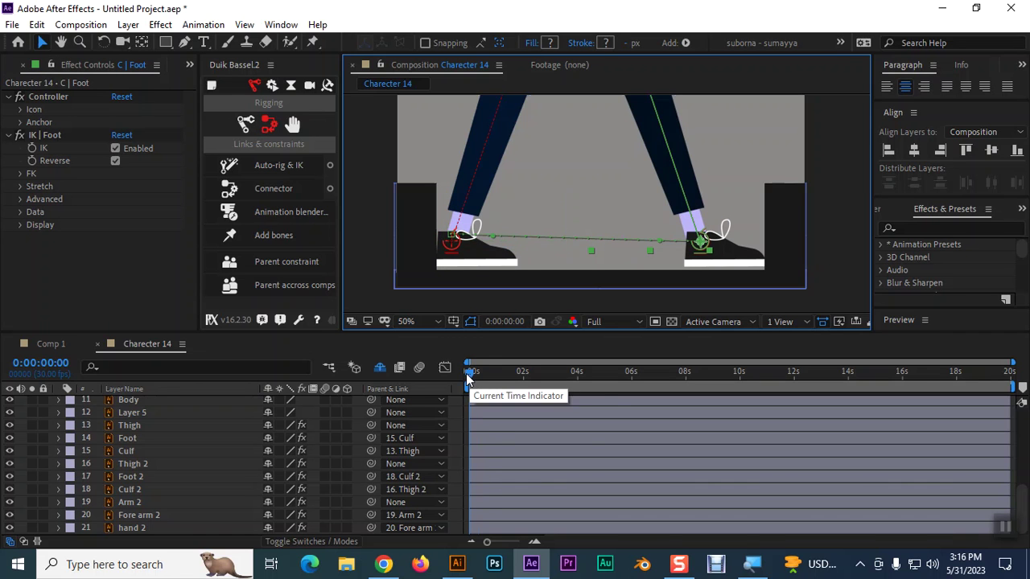
Preview, then at frame 20 shift both foot controllers down into the opposite stride pose.
key("space")
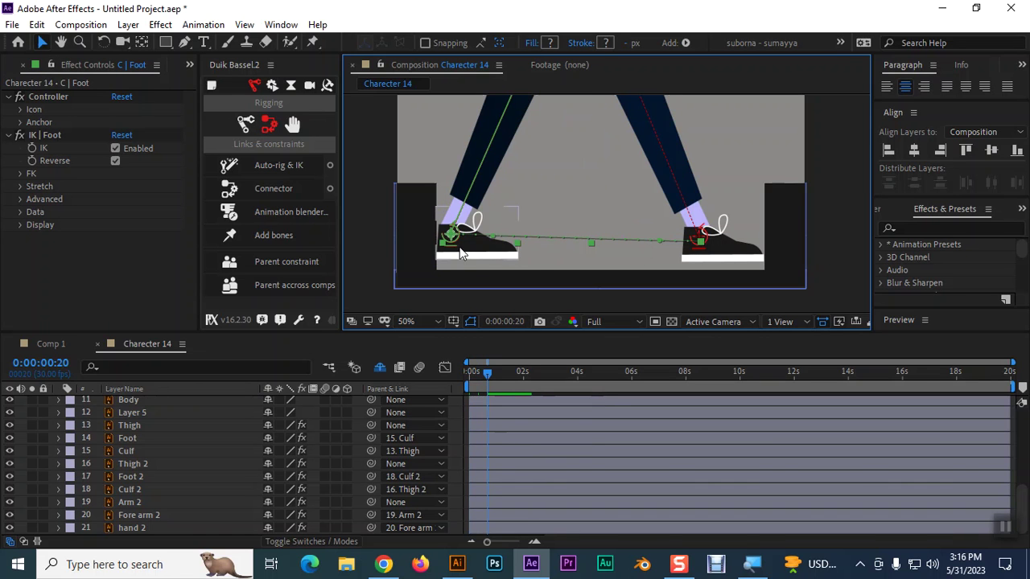
left_click_drag(449, 237, 452, 240)
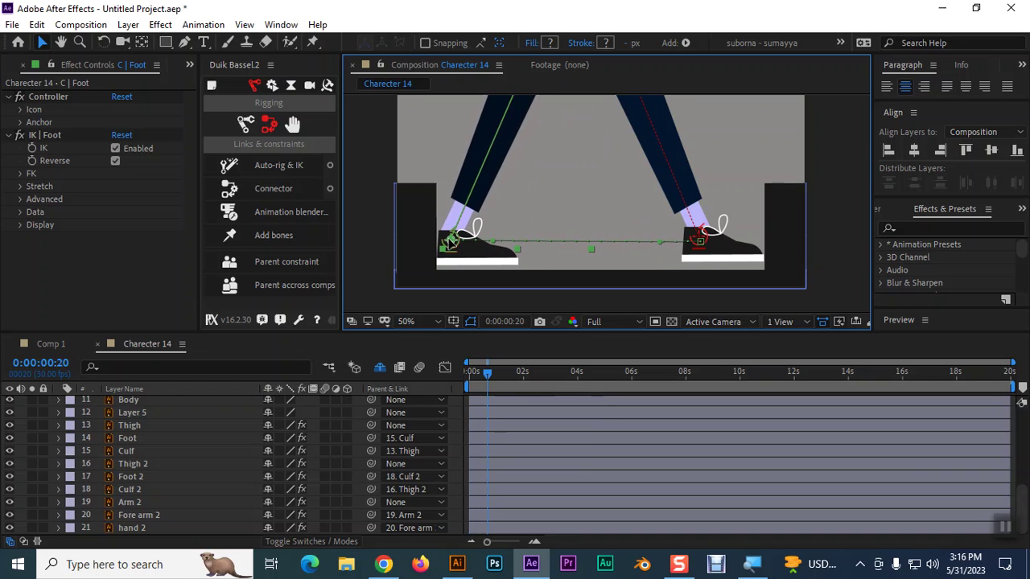
left_click(702, 243)
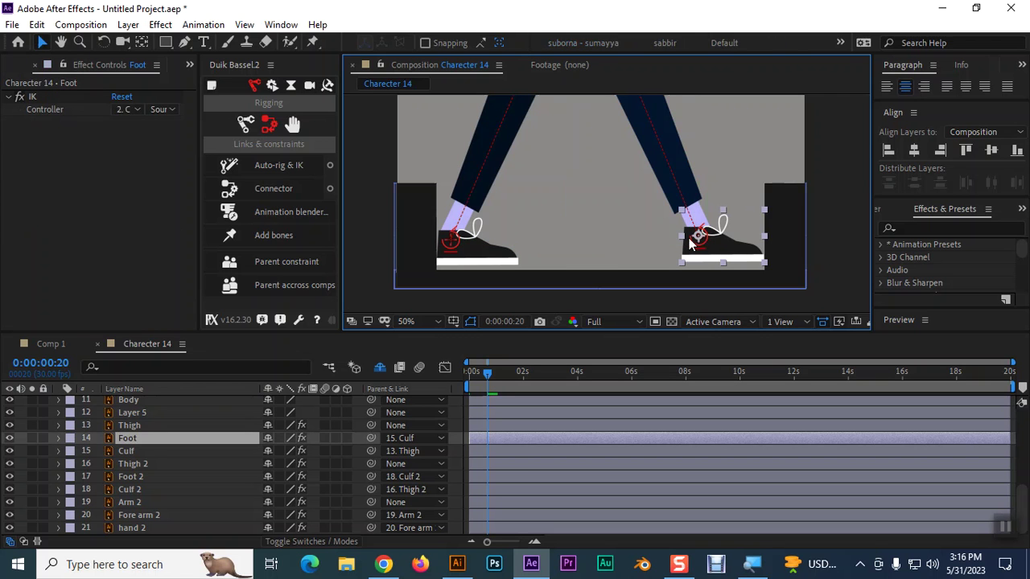
left_click(697, 240)
left_click_drag(699, 242, 701, 245)
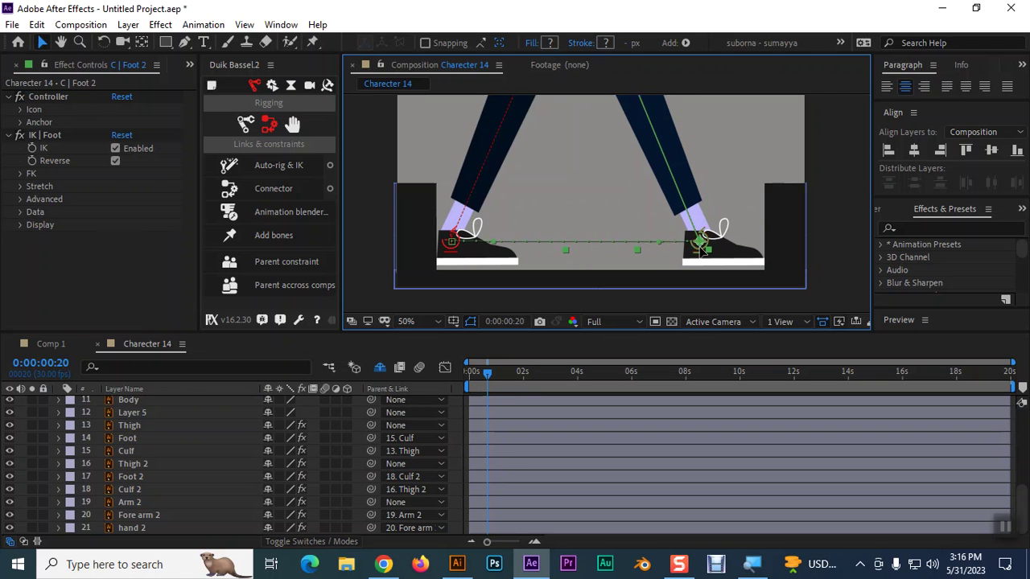
left_click(515, 239, "shift")
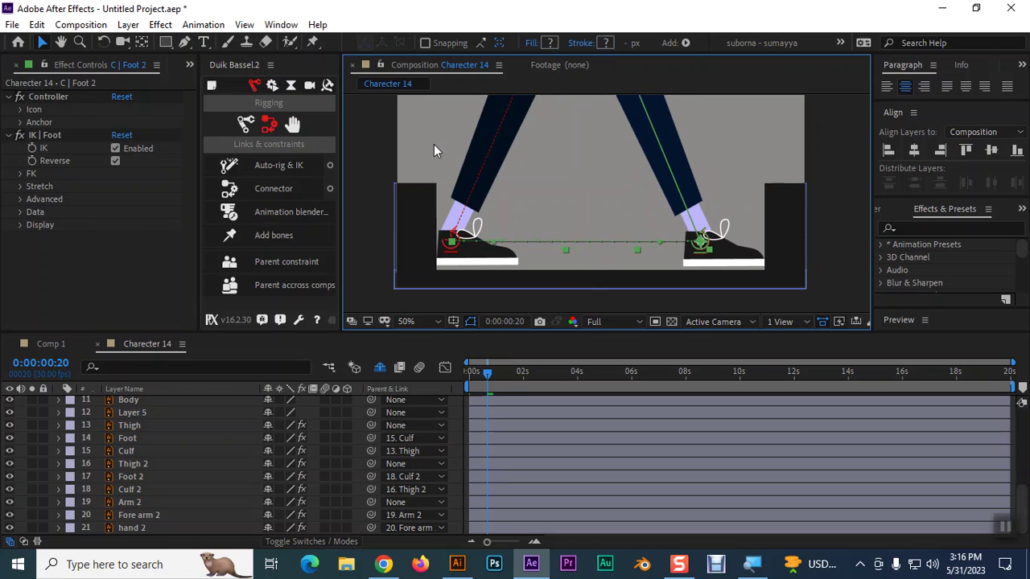
left_click(453, 239)
left_click_drag(453, 240, 453, 241)
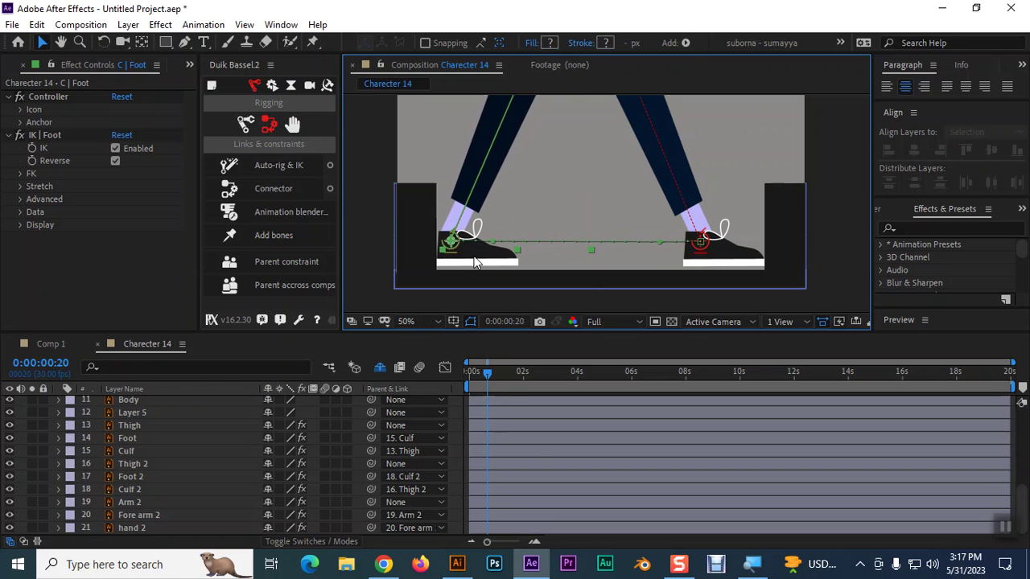
Scrub through the stride to check the poses between 0:00 and frame 20.
left_click(489, 370)
mouse_move(473, 375)
left_mouse_down()
mouse_move(496, 382)
mouse_move(478, 392)
left_mouse_up()
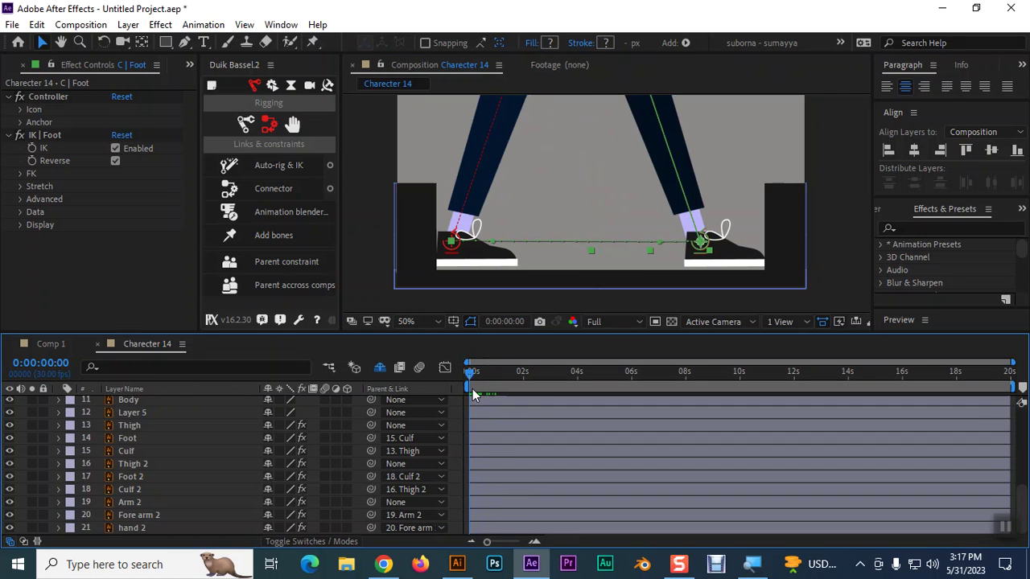
left_click_drag(470, 377, 492, 381)
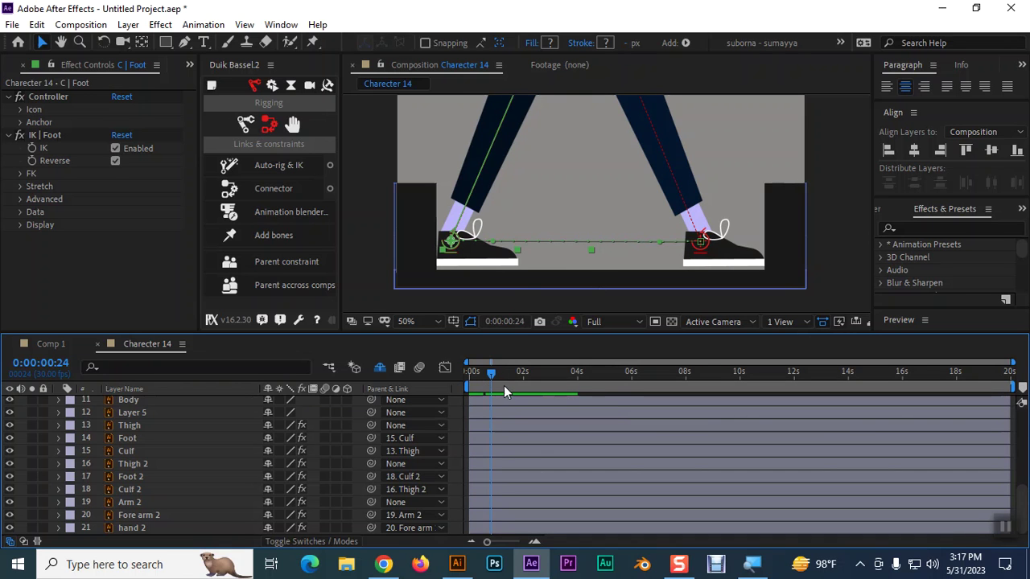
left_click(484, 374)
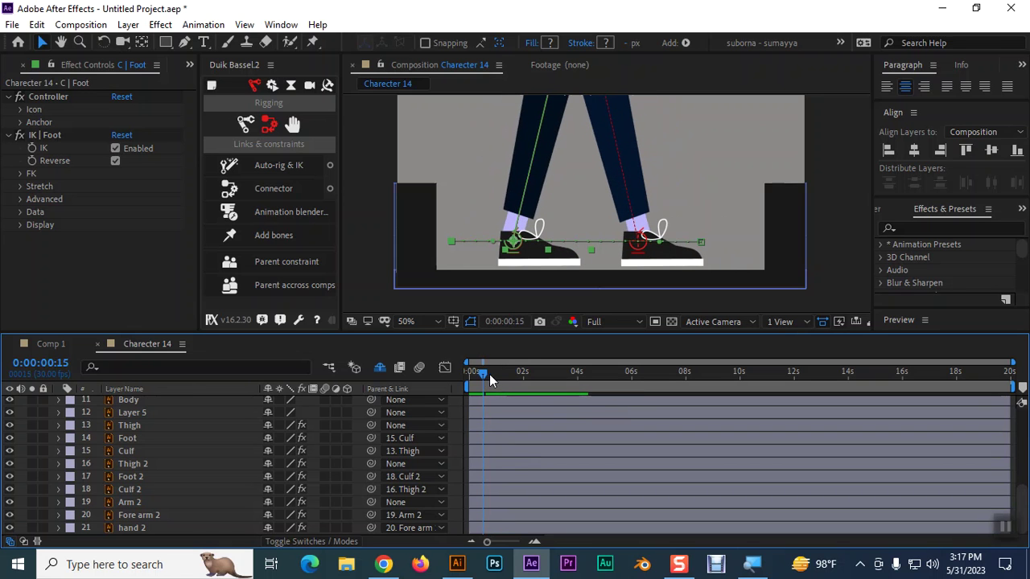
scroll(591, 224, "down", 2)
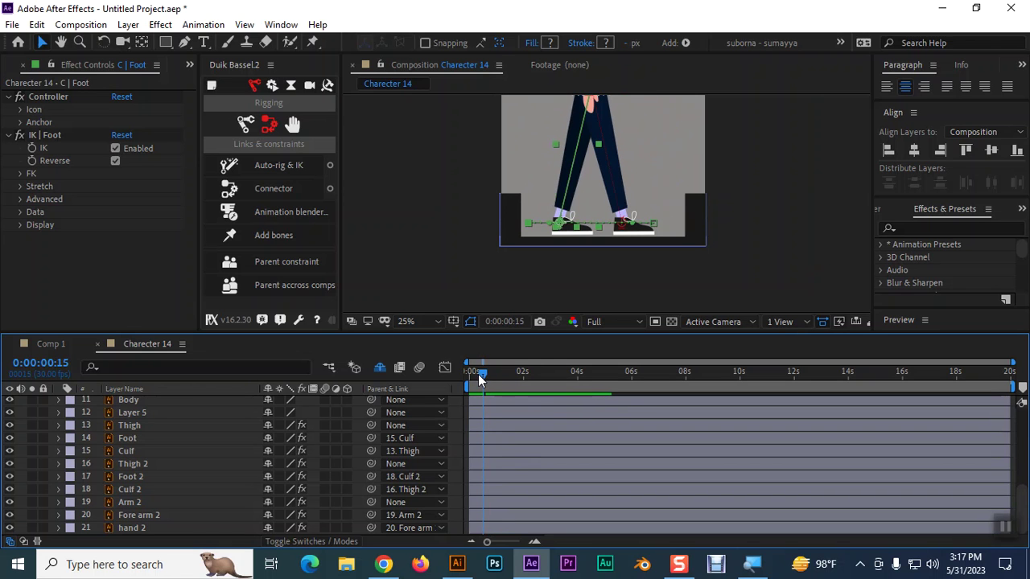
left_click(475, 376)
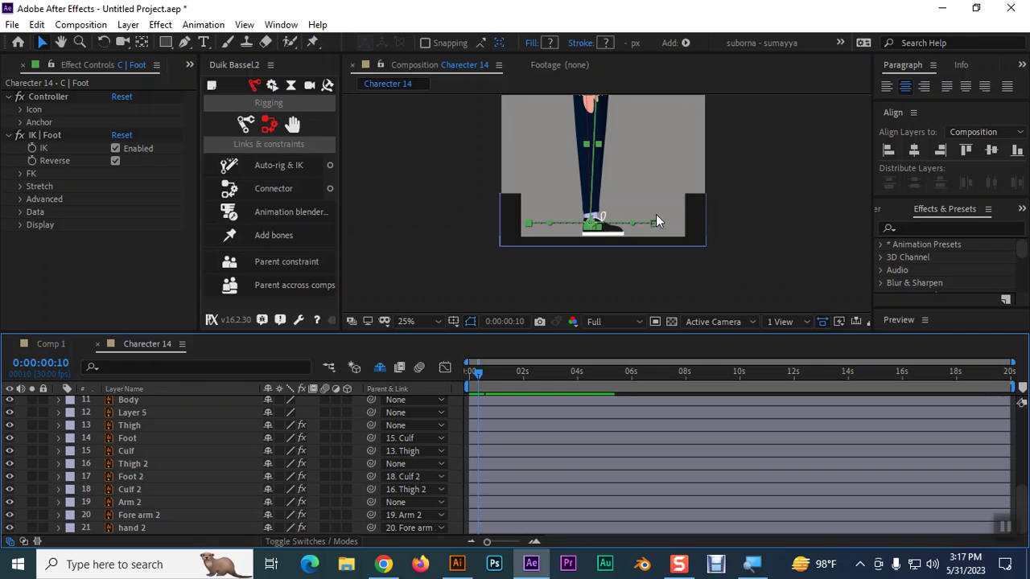
key("h")
mouse_move(731, 198)
left_mouse_down()
mouse_move(728, 268)
mouse_move(725, 184)
left_mouse_up()
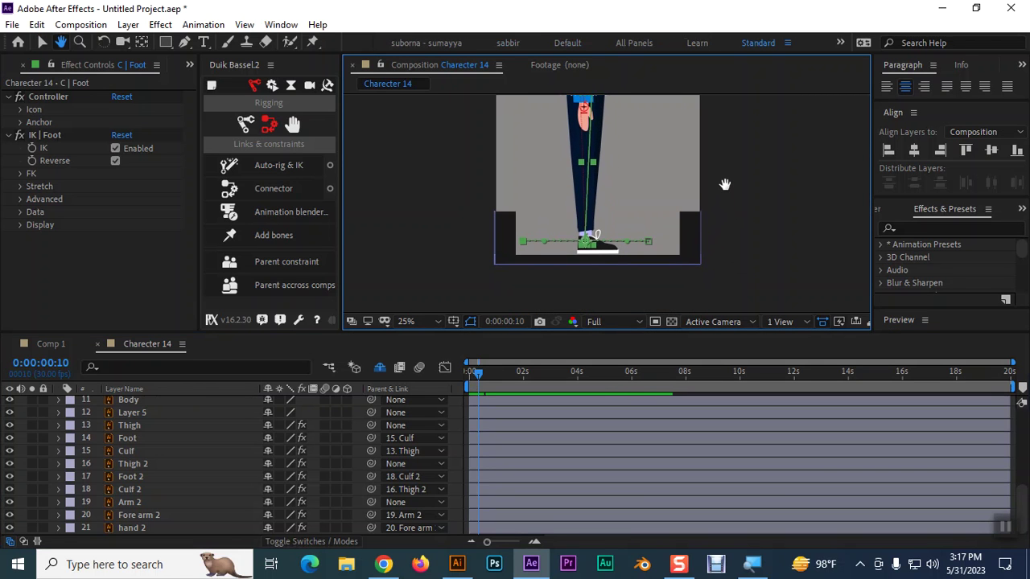
key("v")
key("period")
key("period")
key("h")
left_click_drag(657, 218, 647, 280)
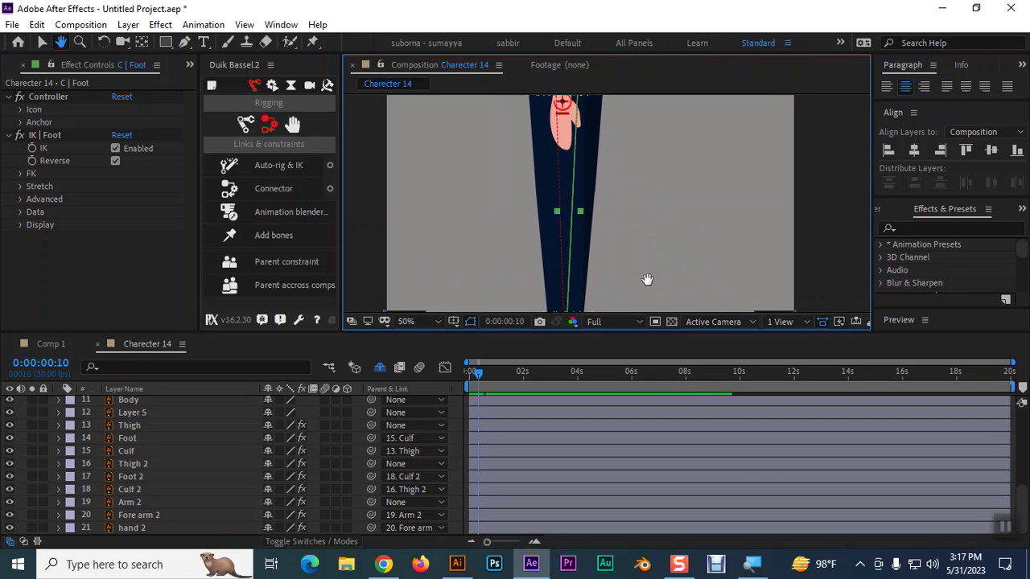
key("v")
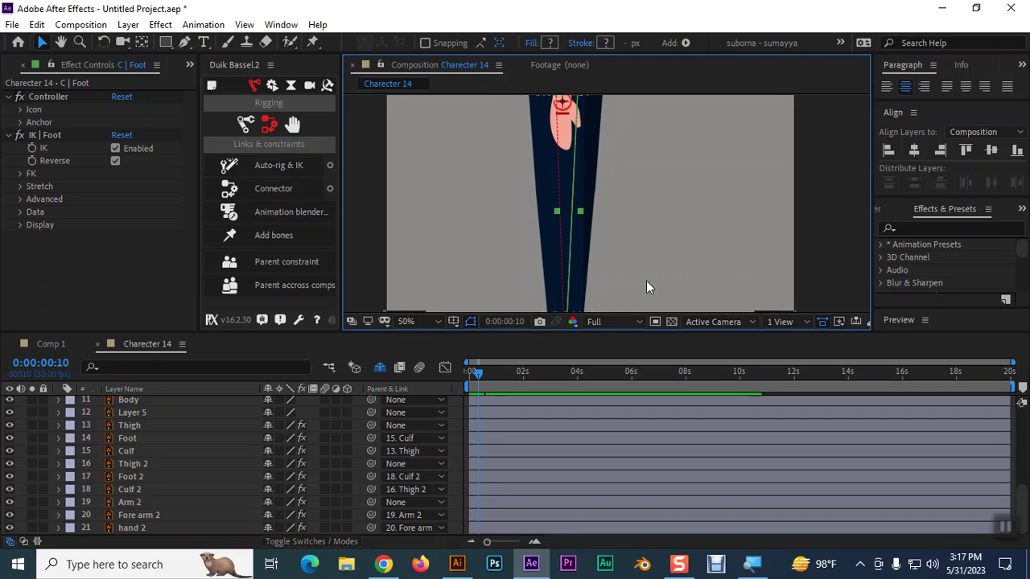
scroll(650, 263, "down", 4)
key("space")
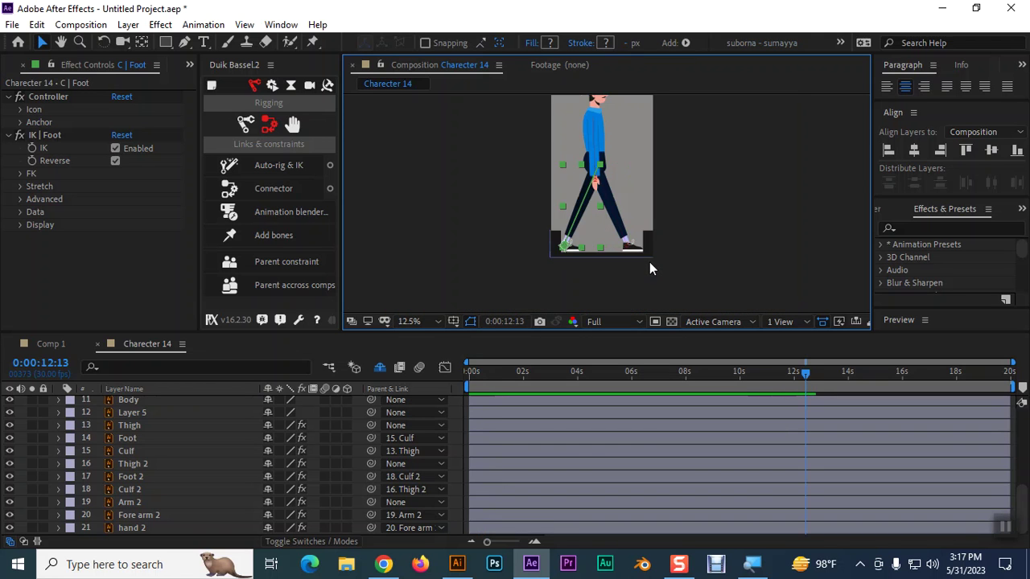
scroll(650, 263, "up", 2)
scroll(650, 262, "up", 2)
scroll(650, 269, "down", 2)
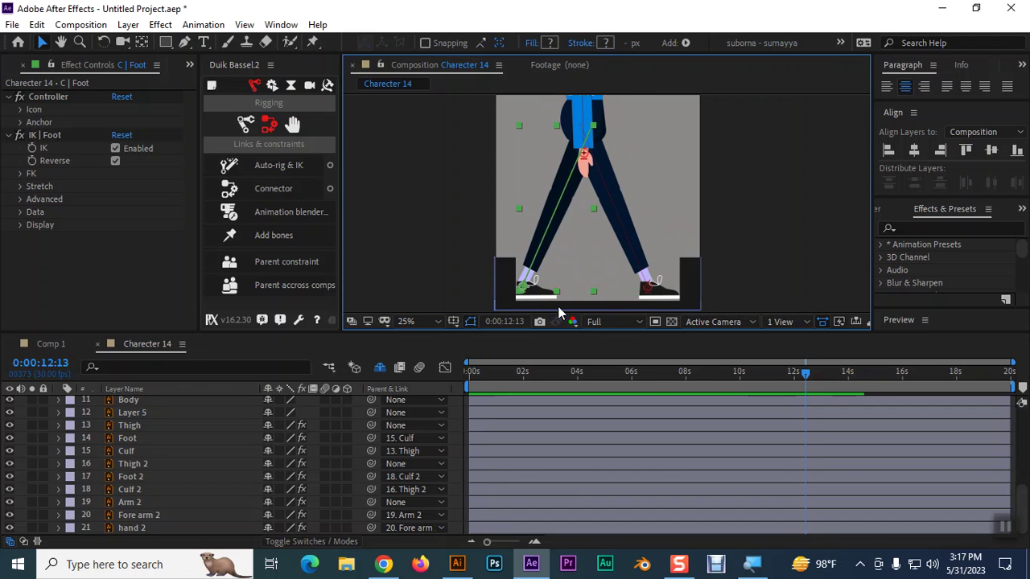
mouse_move(806, 374)
left_mouse_down()
mouse_move(443, 374)
mouse_move(497, 381)
left_mouse_up()
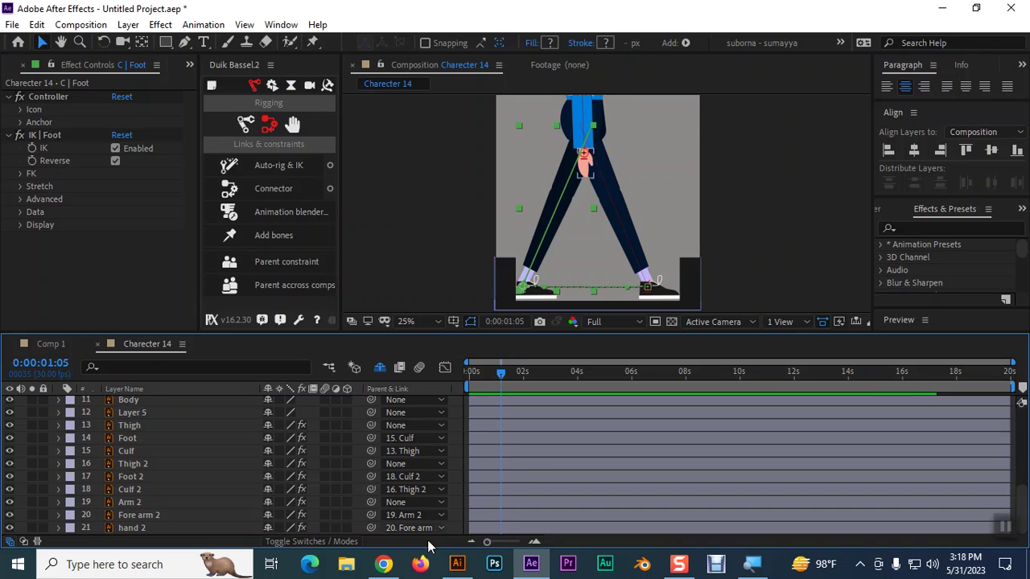
In Illustrator, curve the navy shape's lower edge behind the sleeve and save Charecter 14.ai.
left_click(457, 564)
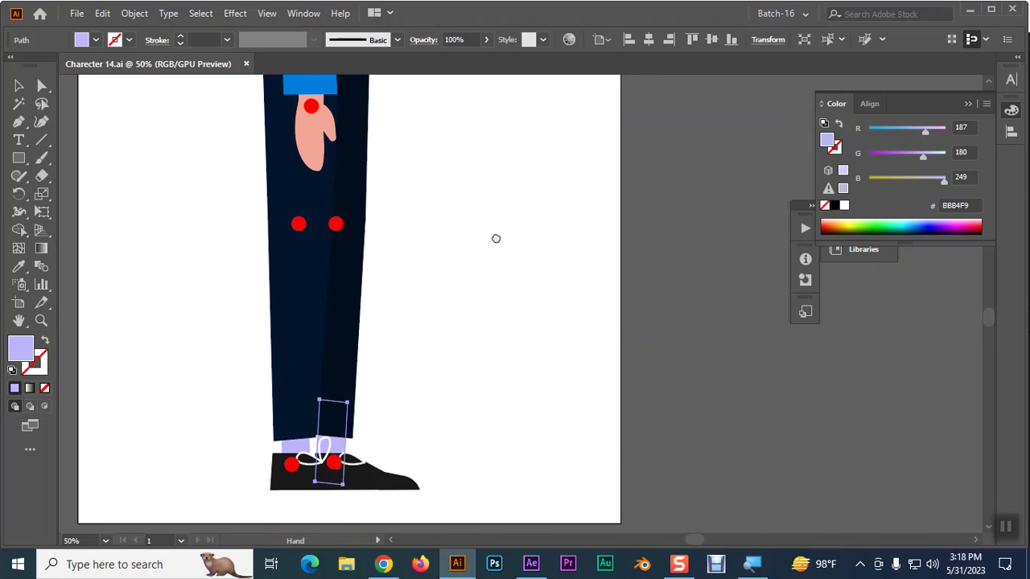
left_click_drag(494, 237, 496, 411)
left_click(394, 302)
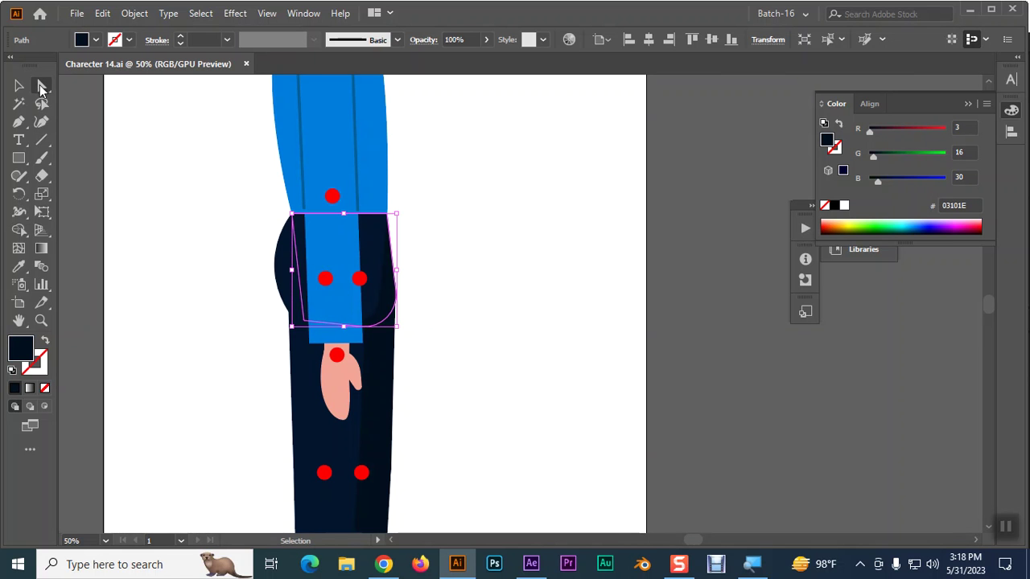
left_click(42, 123)
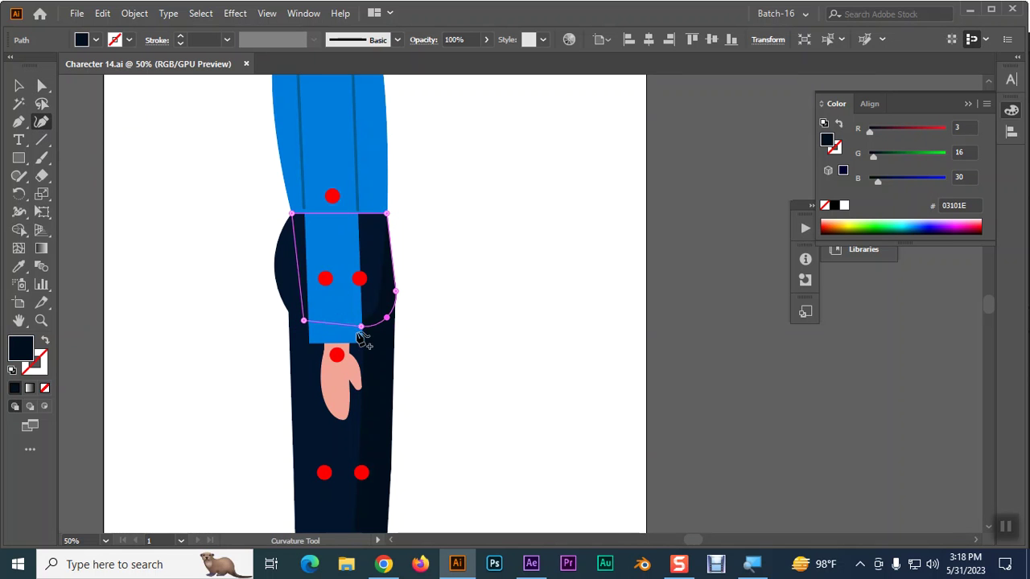
left_click_drag(362, 327, 375, 364)
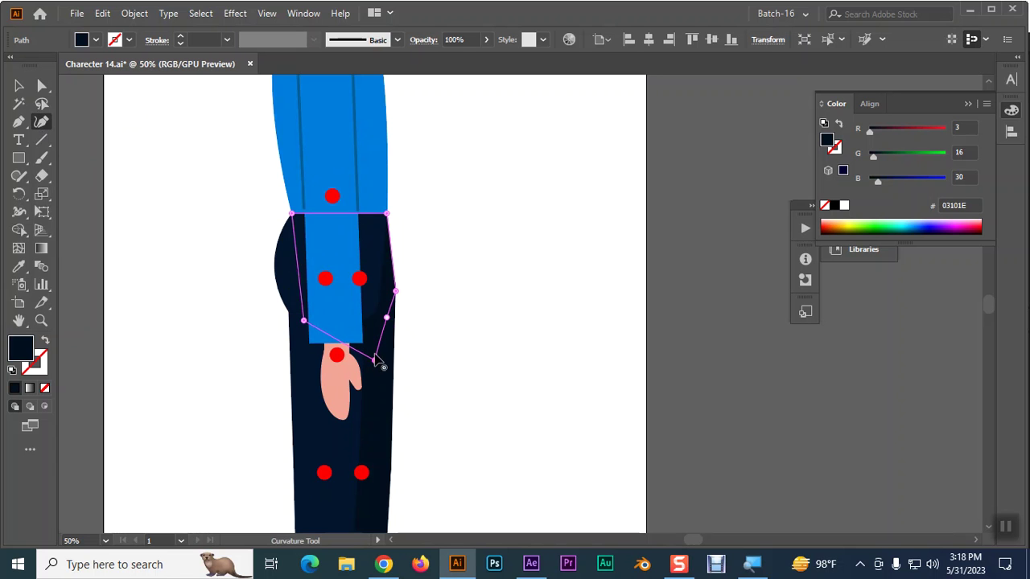
left_click(388, 319)
left_click_drag(375, 360, 362, 358)
left_click_drag(387, 318, 385, 331)
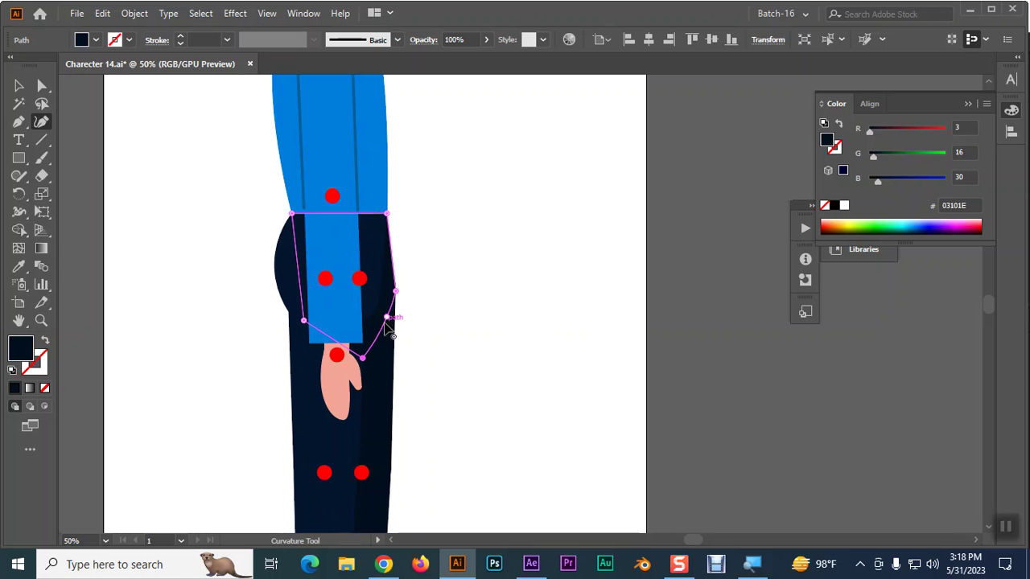
key("ctrl")
key("ctrl+s")
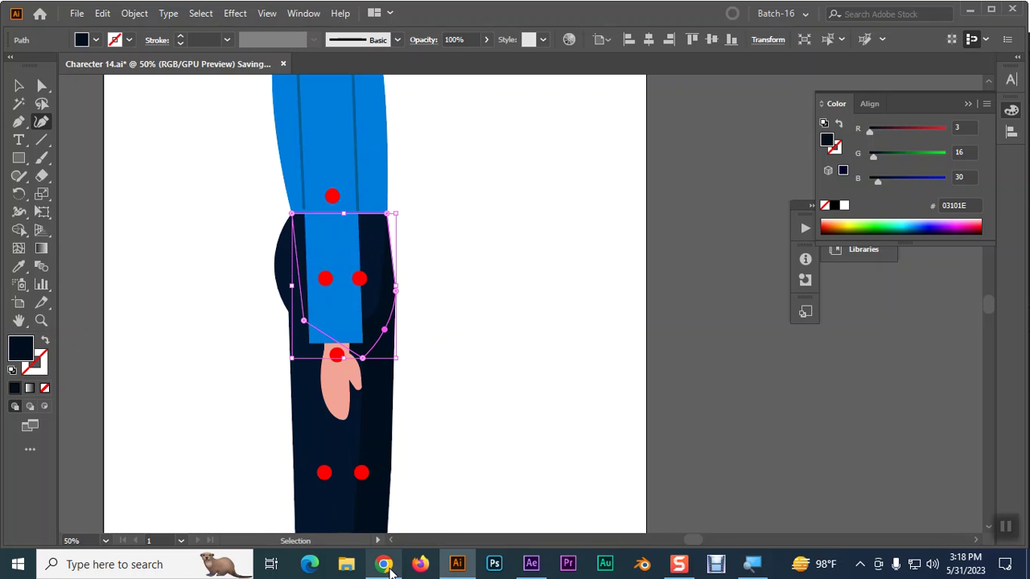
left_click(531, 564)
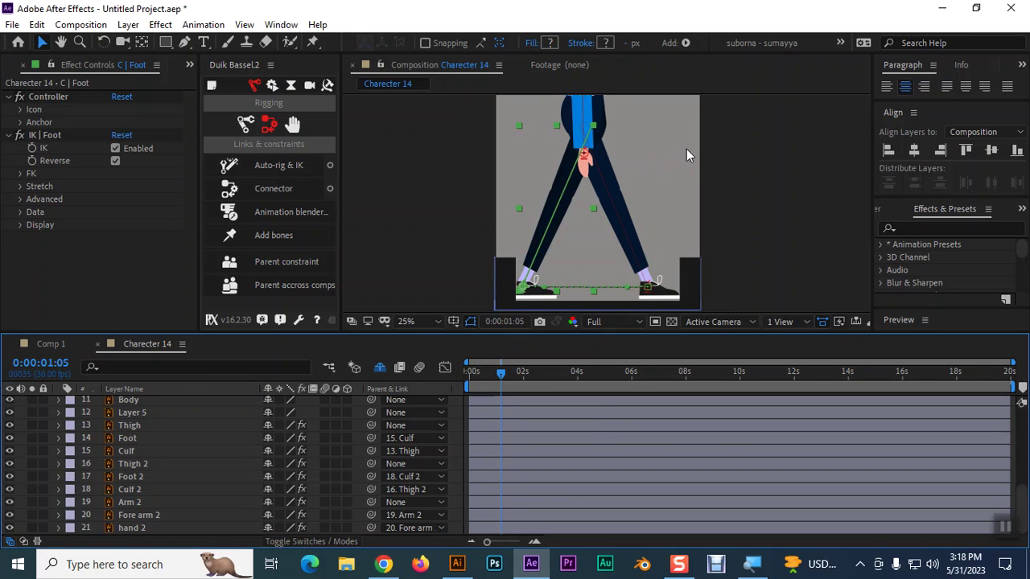
key("h")
left_click_drag(730, 147, 727, 200)
key("v")
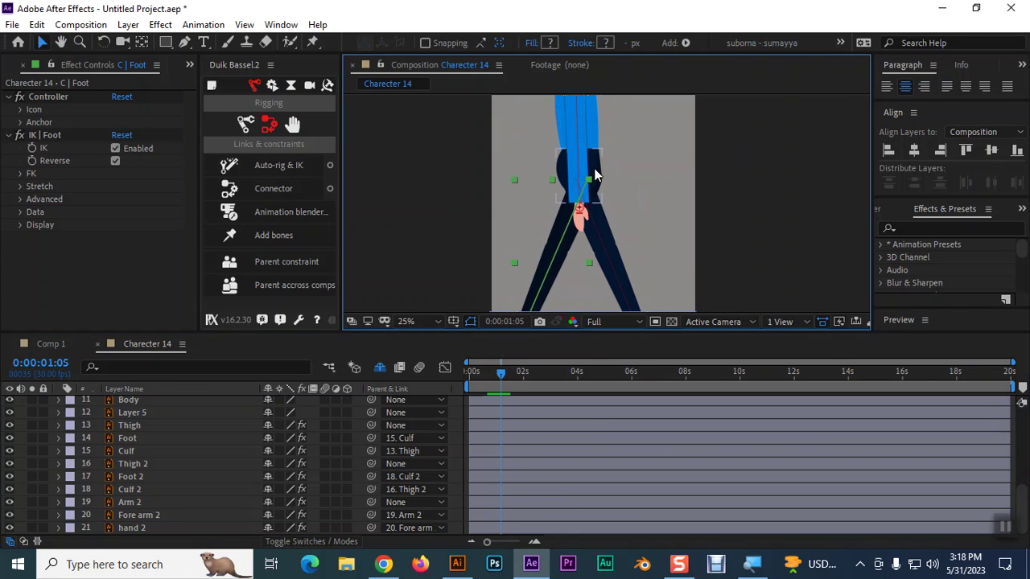
left_click(598, 169)
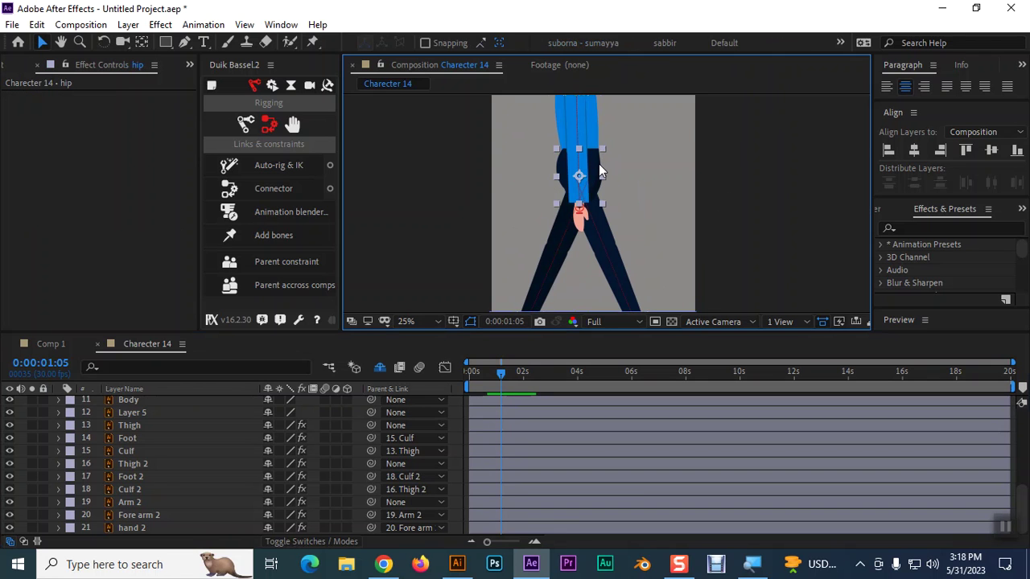
left_click_drag(602, 167, 629, 166)
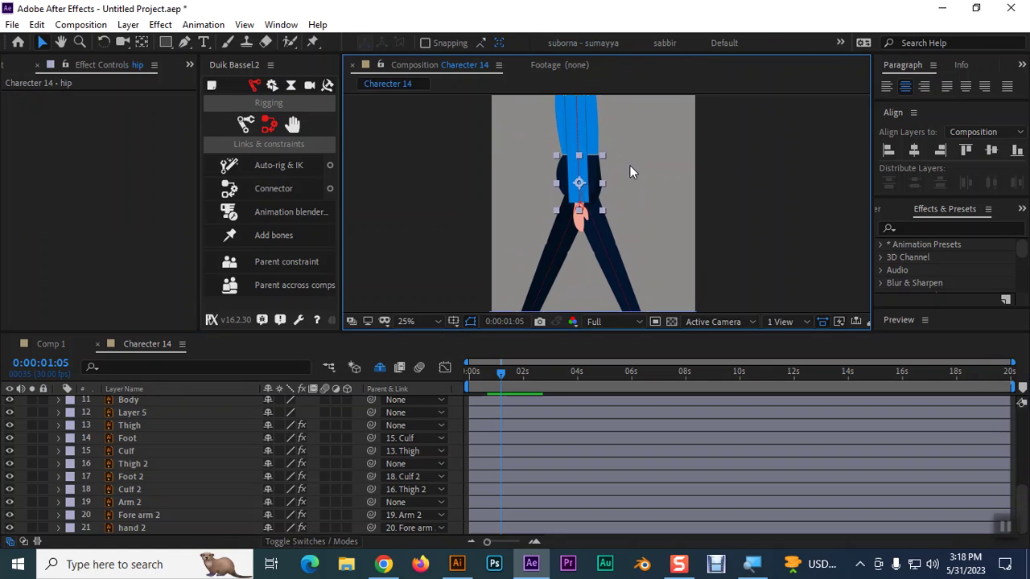
left_click(731, 222)
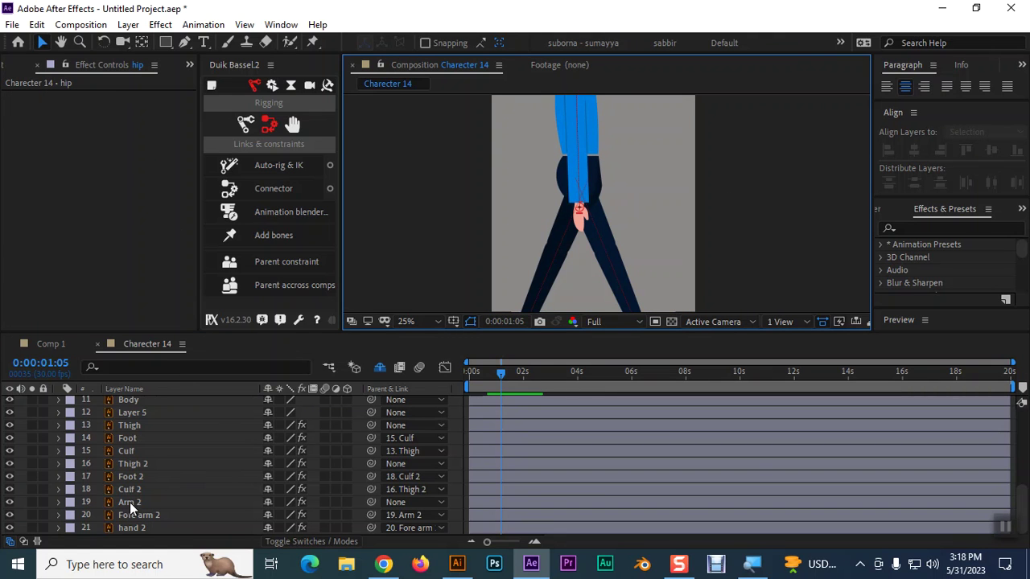
left_click(131, 453)
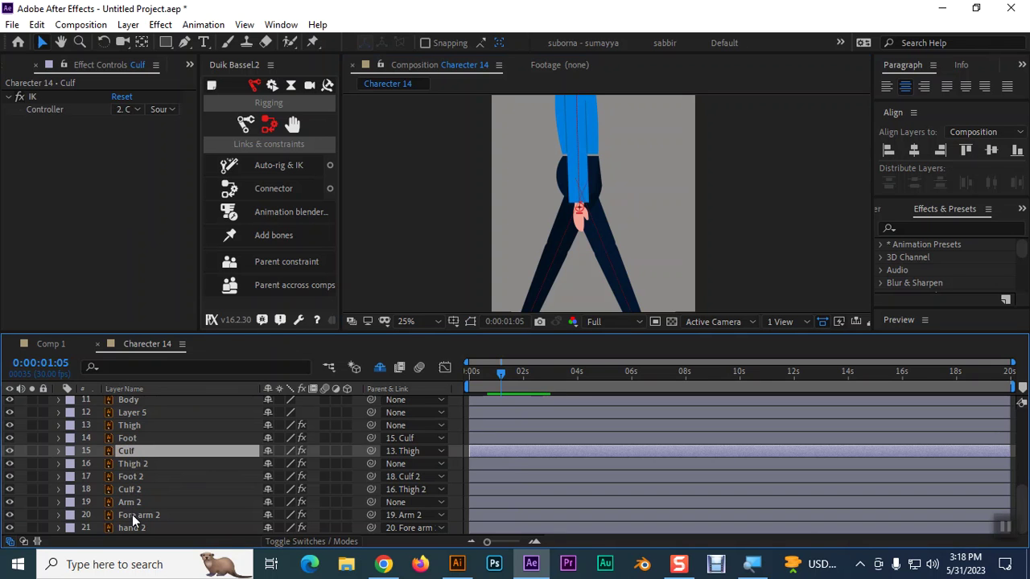
scroll(135, 461, "up", 3)
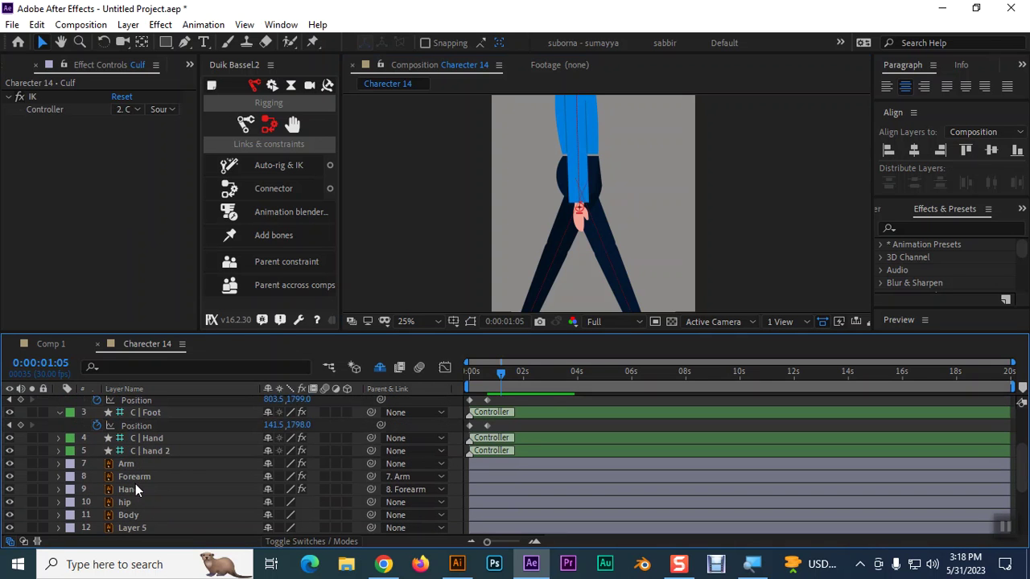
left_click(129, 503)
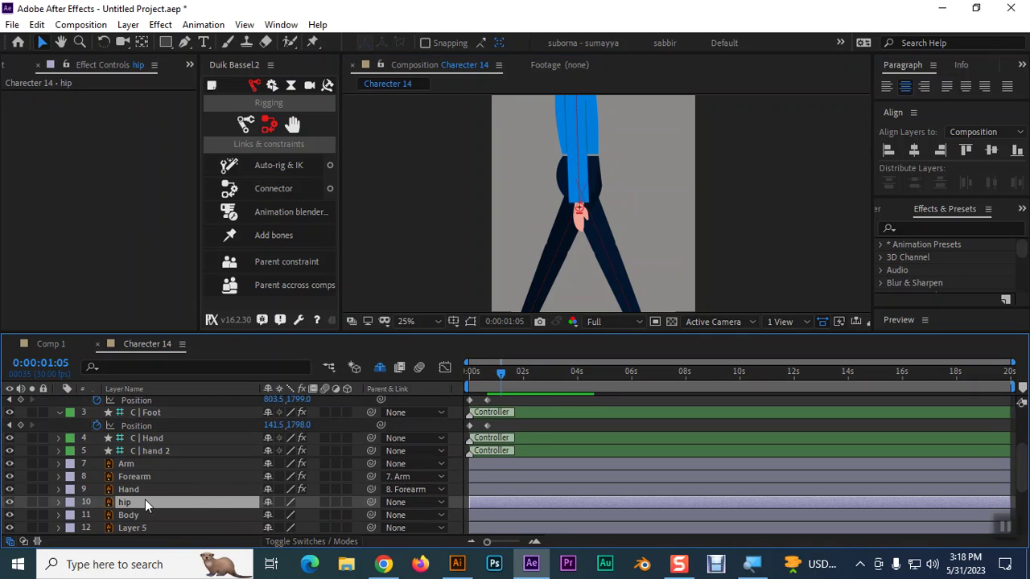
key("Return")
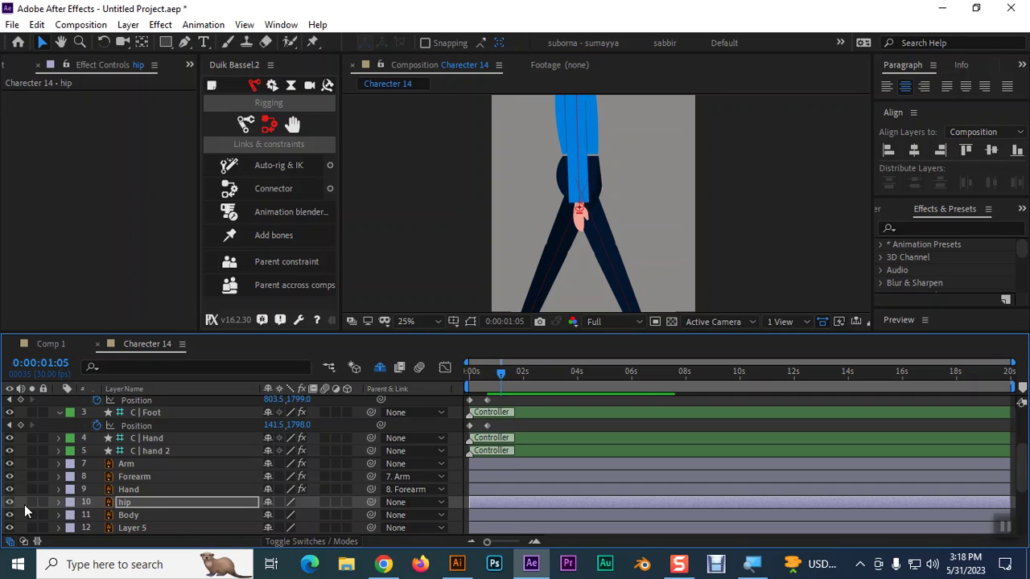
key("Return")
left_click(504, 119)
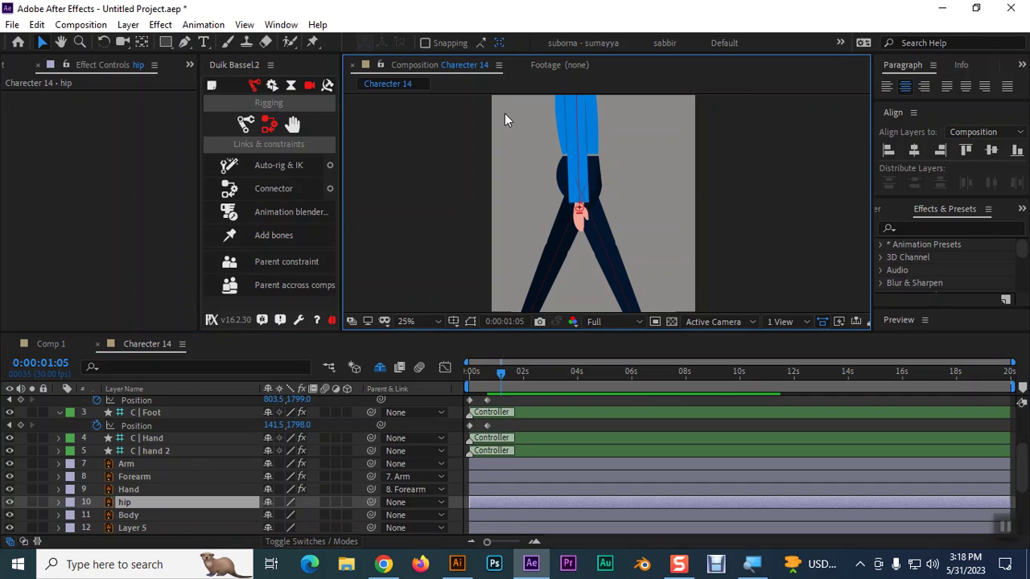
key("Return")
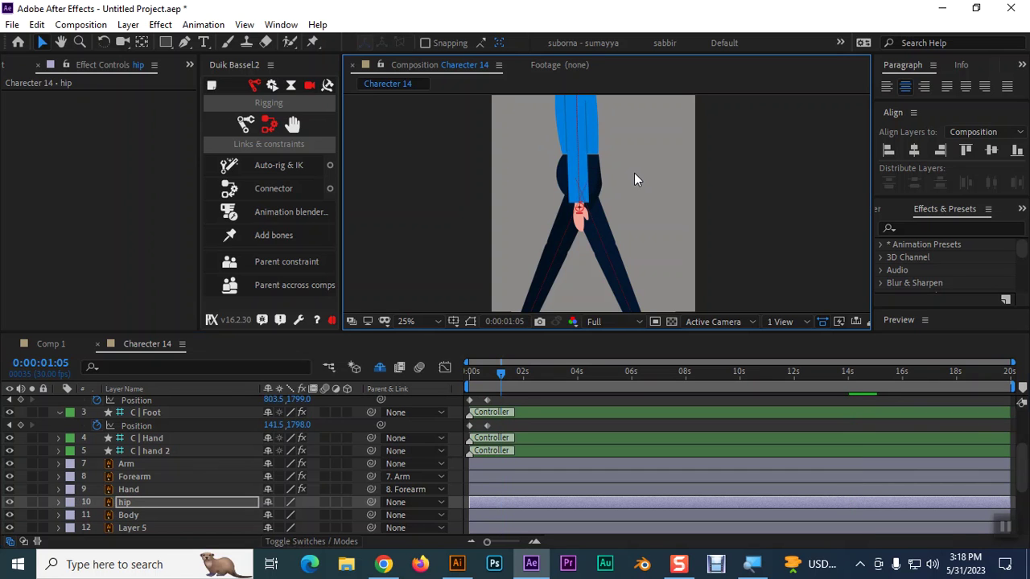
At 0:00:01:10, keyframe C | Foot 2 and C | Foot Position with their positions swapped.
left_click_drag(497, 380, 486, 385)
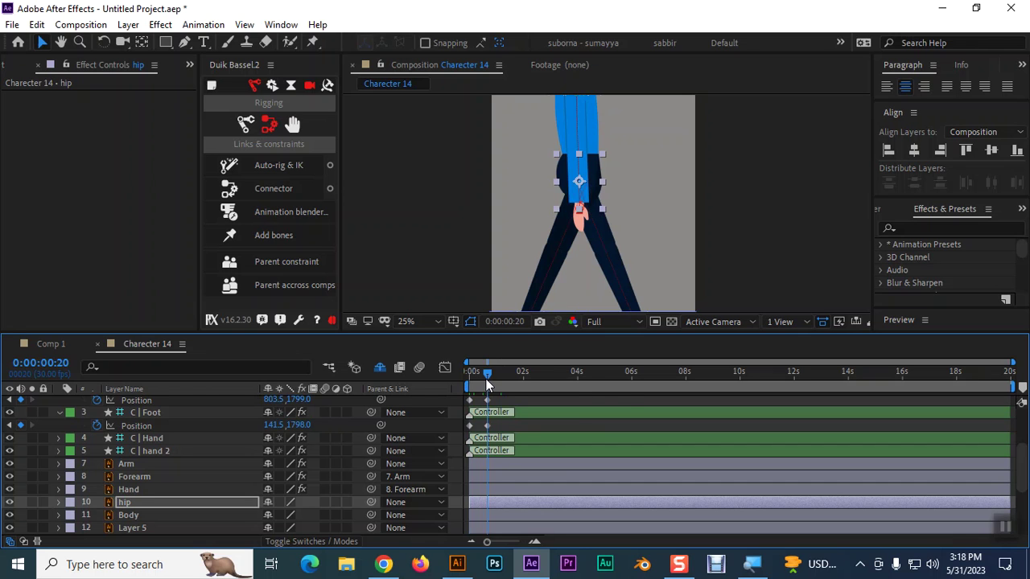
left_click_drag(486, 385, 505, 384)
mouse_move(487, 542)
left_mouse_down()
mouse_move(519, 542)
mouse_move(499, 542)
left_mouse_up()
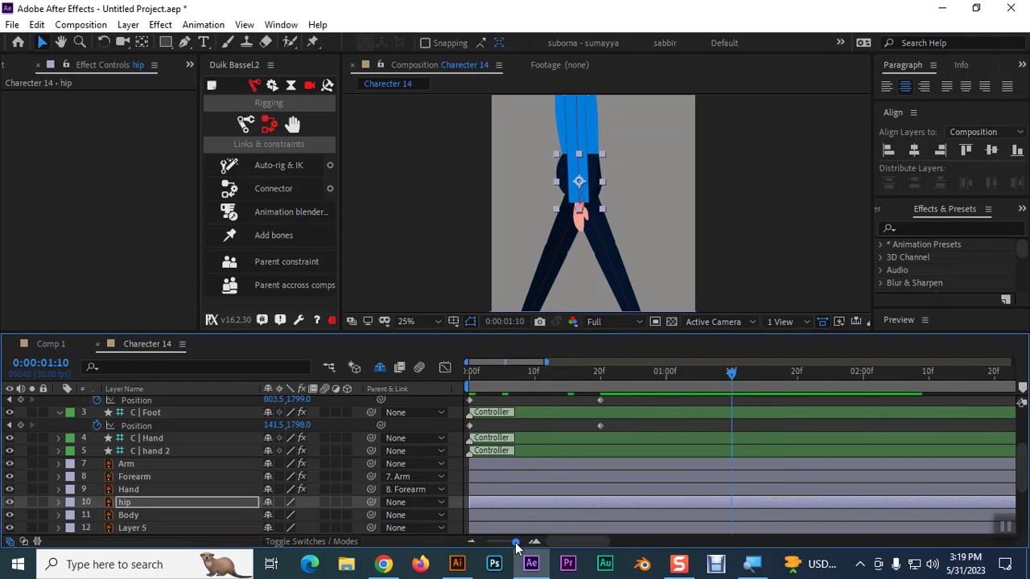
left_click(469, 399)
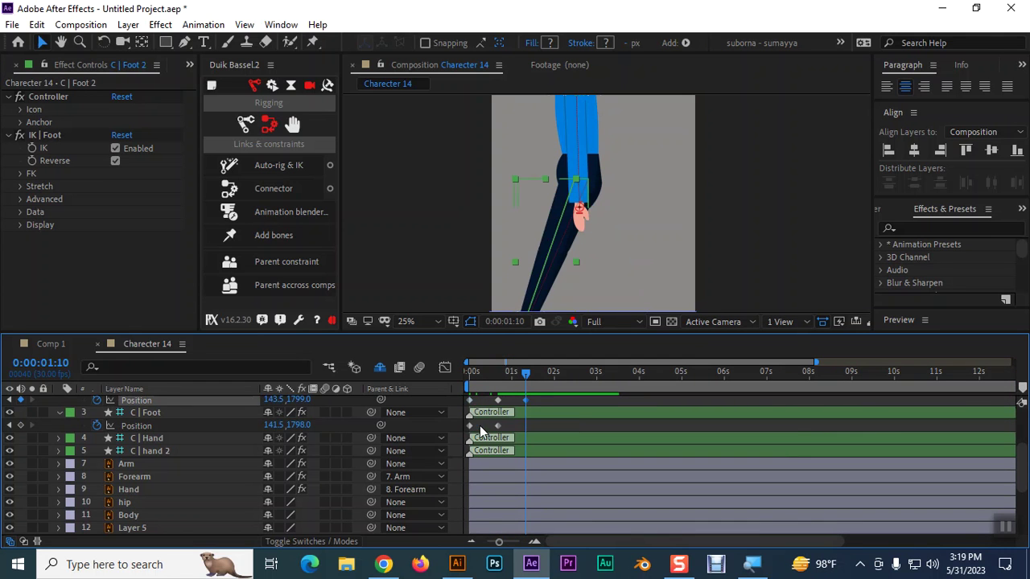
left_click(470, 425)
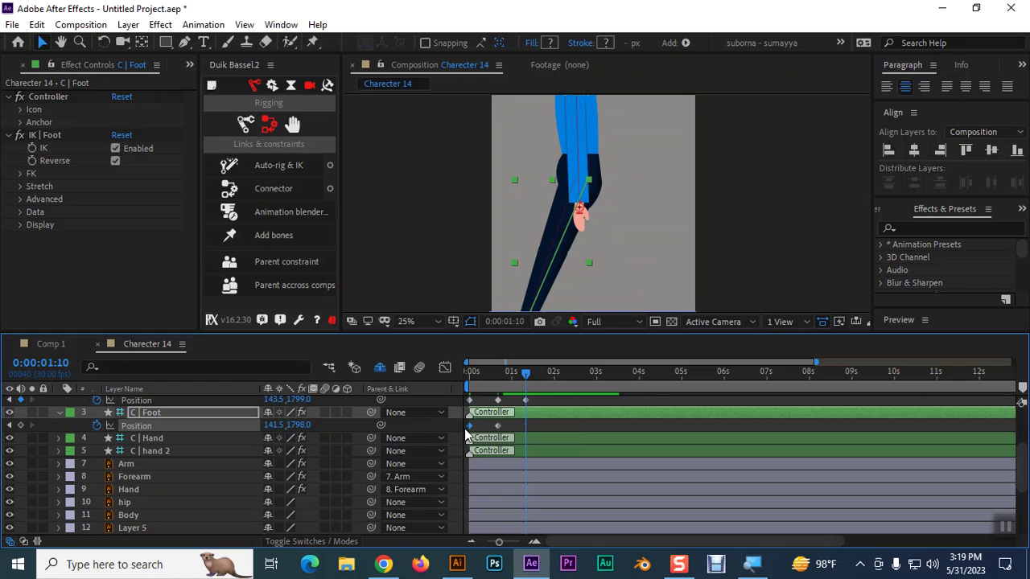
key("ctrl+v")
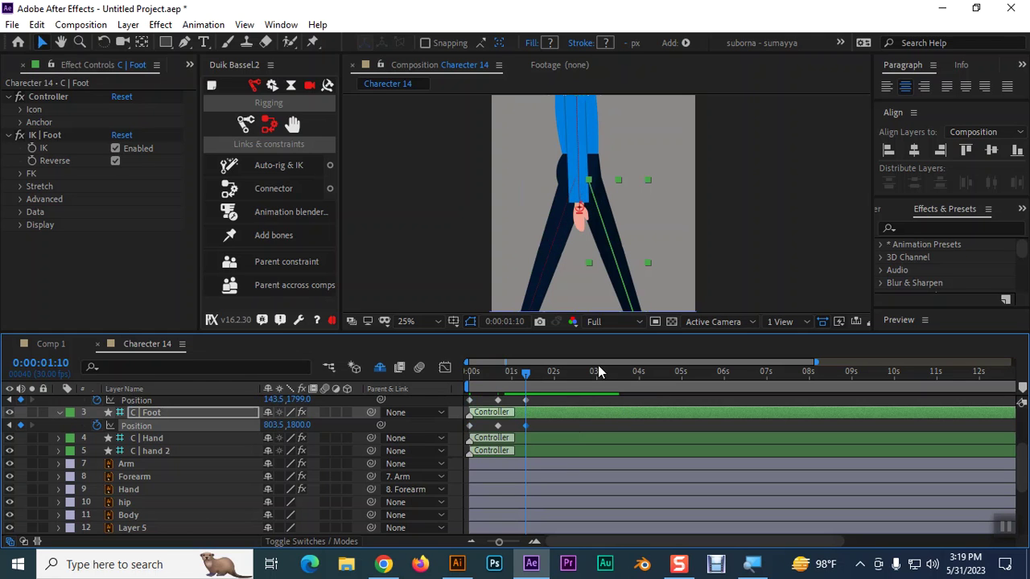
Preview the stride from the start and pan the composition view down to the feet.
left_click_drag(527, 376, 465, 376)
key("space")
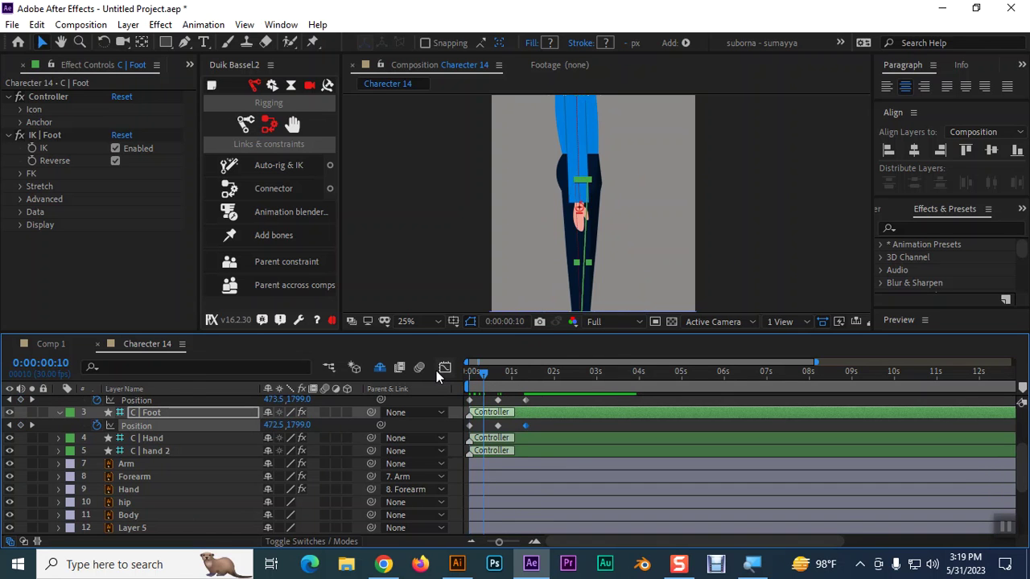
key("h")
mouse_move(793, 271)
left_mouse_down()
mouse_move(746, 246)
mouse_move(752, 183)
left_mouse_up()
key("v")
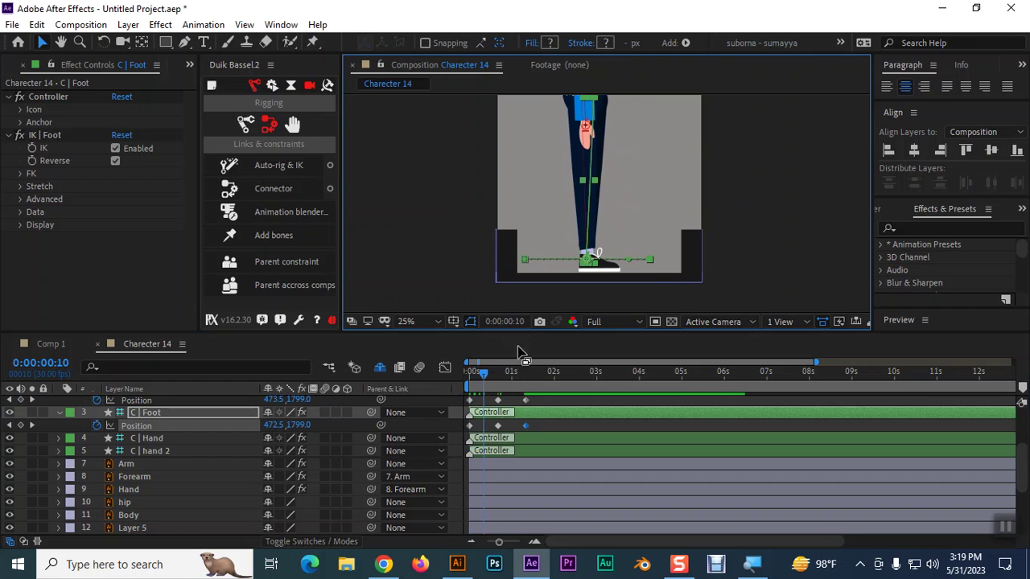
left_click_drag(483, 375, 472, 381)
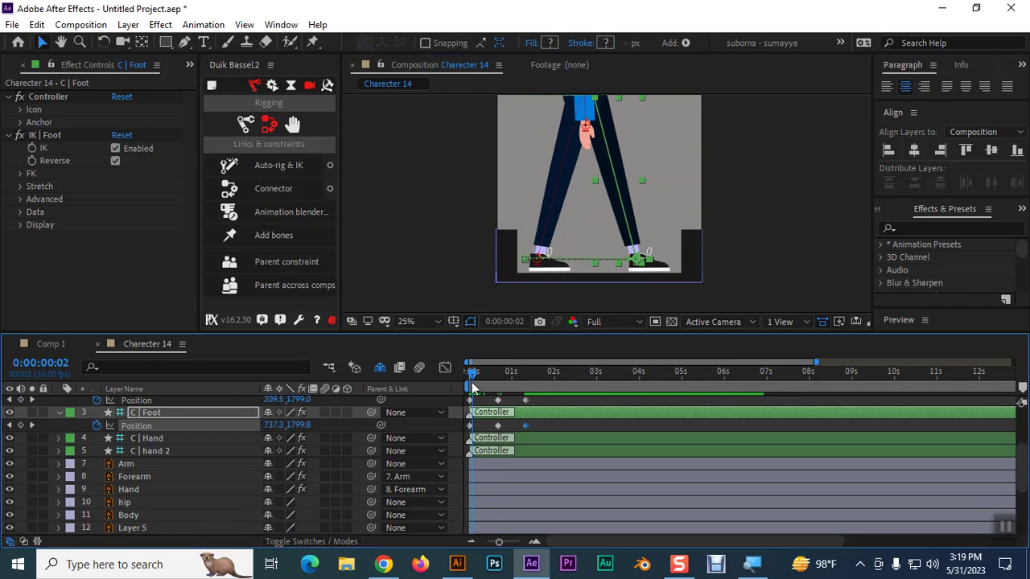
Select the C | Foot 2 controller and go to frame 10.
left_click(539, 266)
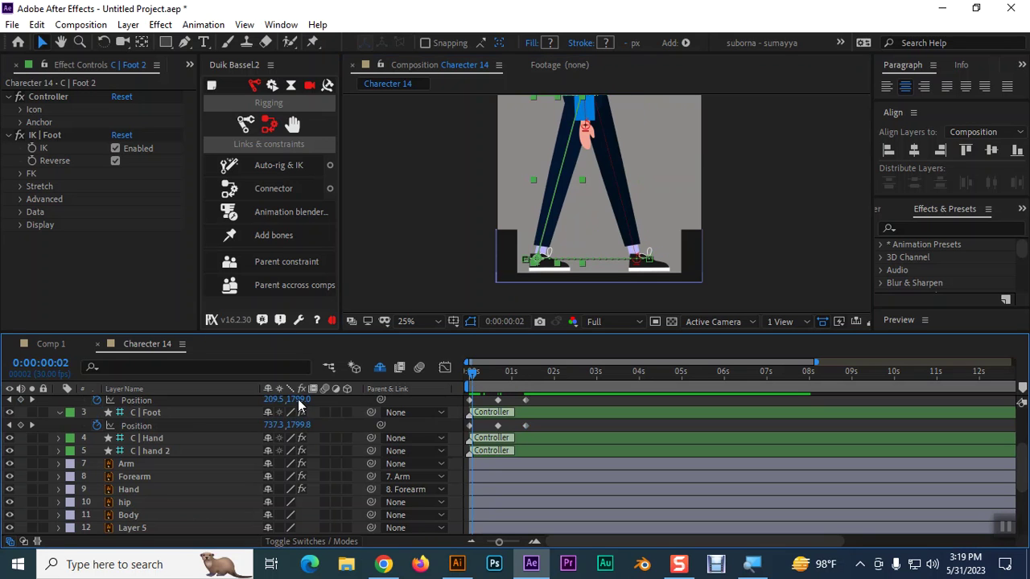
scroll(196, 419, "up", 3)
left_click_drag(471, 385, 482, 385)
key("Home")
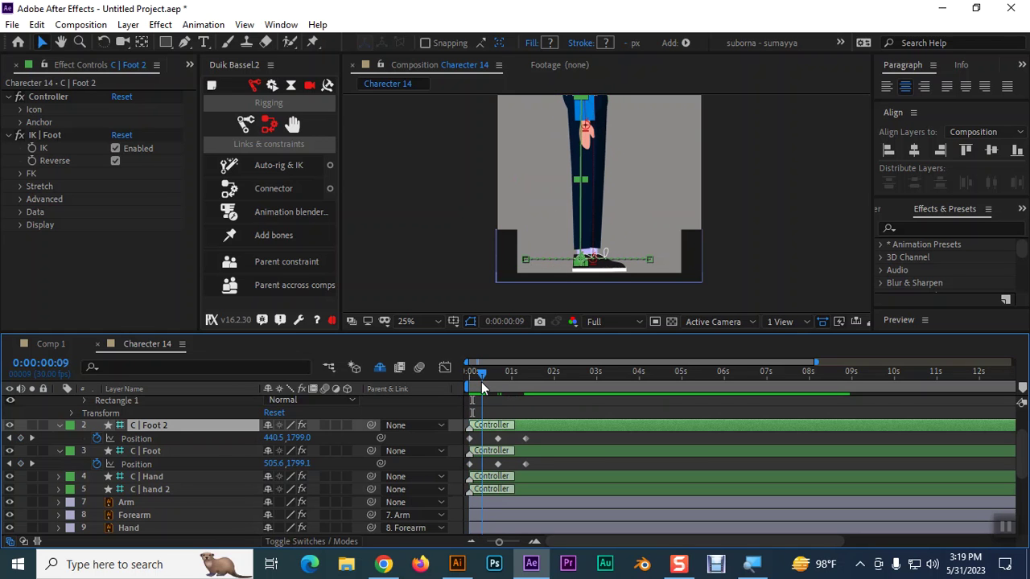
left_click_drag(482, 385, 447, 387)
key("shift+Page_Down")
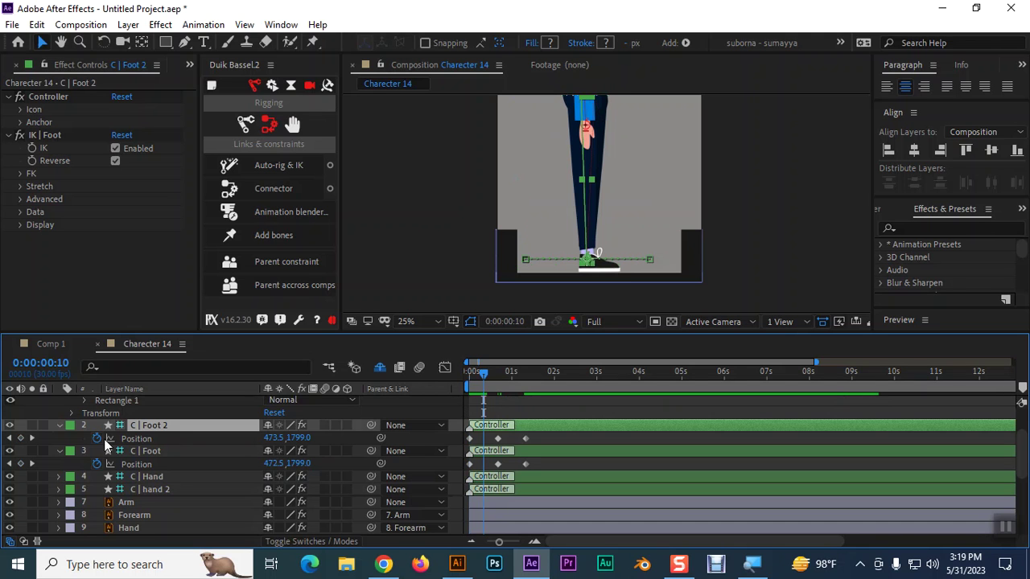
Scrub C | Foot 2's Y Position at frame 10 to lift the foot with a new keyframe.
left_click_drag(299, 439, 188, 459)
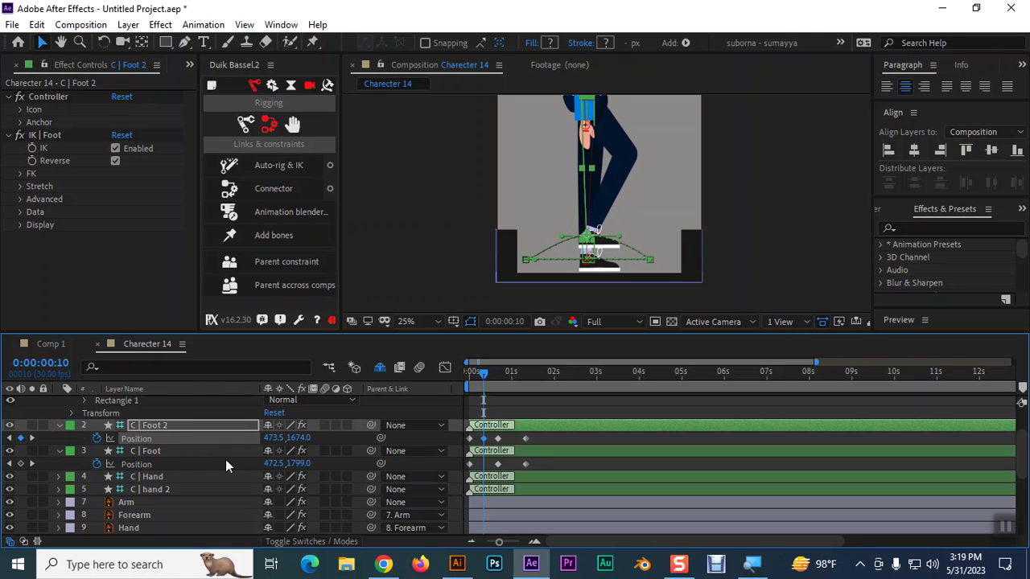
mouse_move(299, 438)
left_mouse_down()
mouse_move(286, 455)
mouse_move(298, 443)
left_mouse_up()
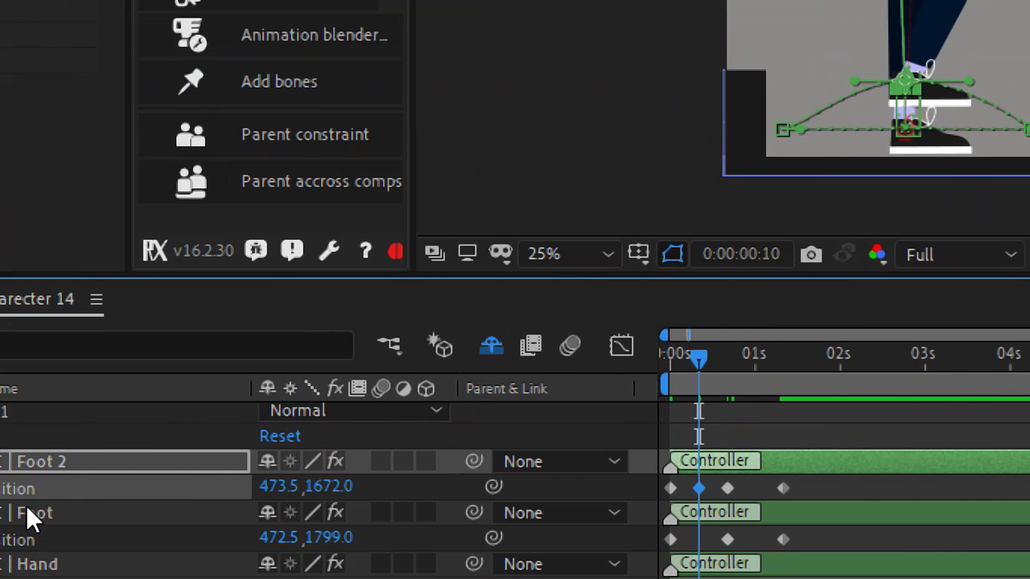
key("ctrl+z")
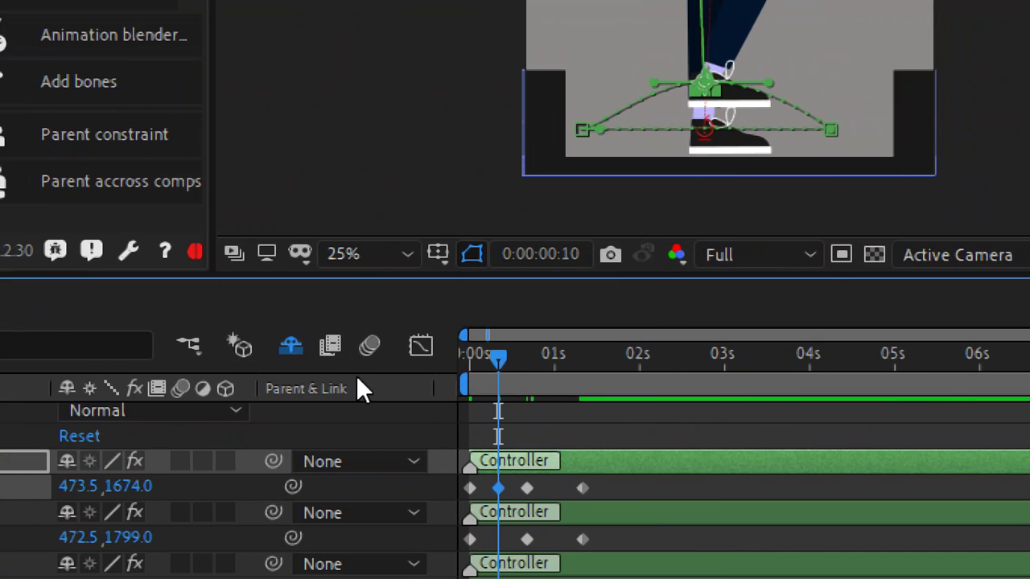
key("ctrl+z")
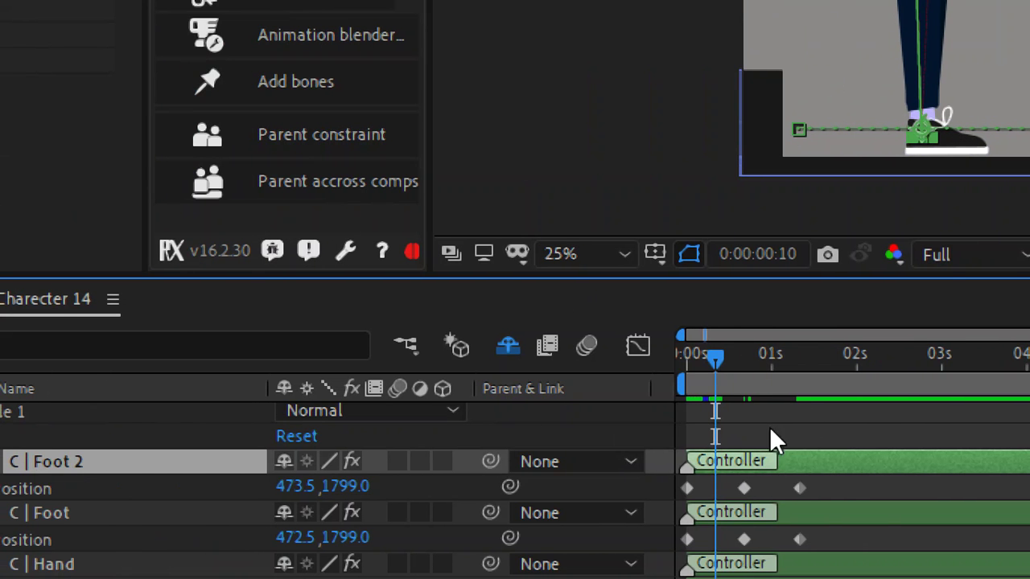
left_click_drag(714, 356, 676, 354)
key("space")
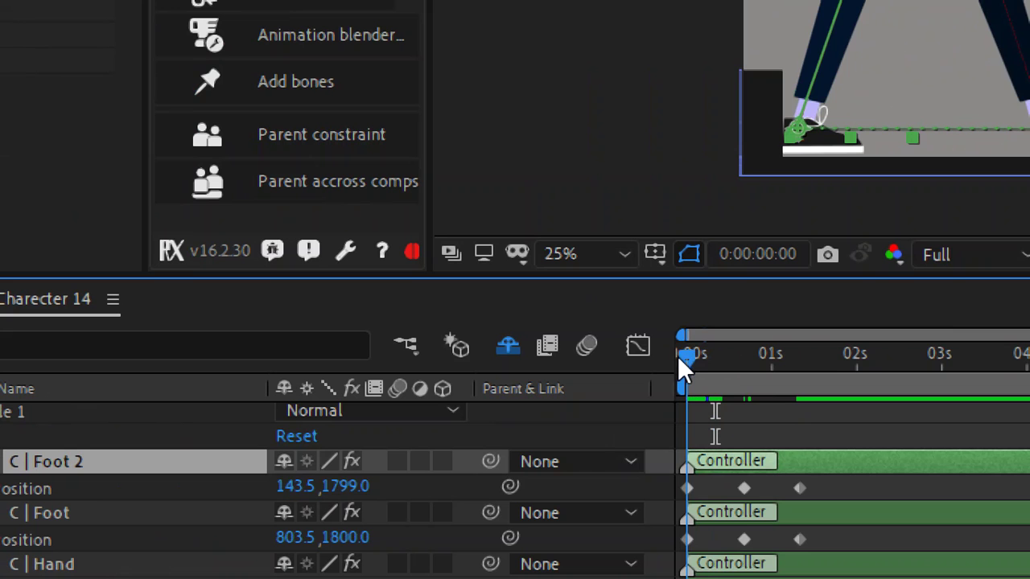
left_click_drag(718, 364, 713, 375)
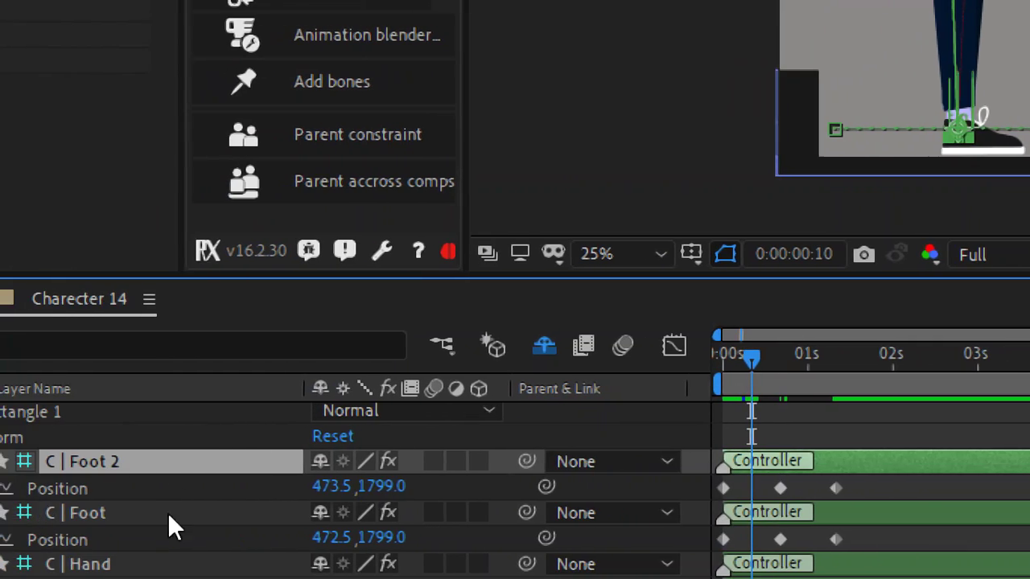
left_click_drag(382, 487, 189, 510)
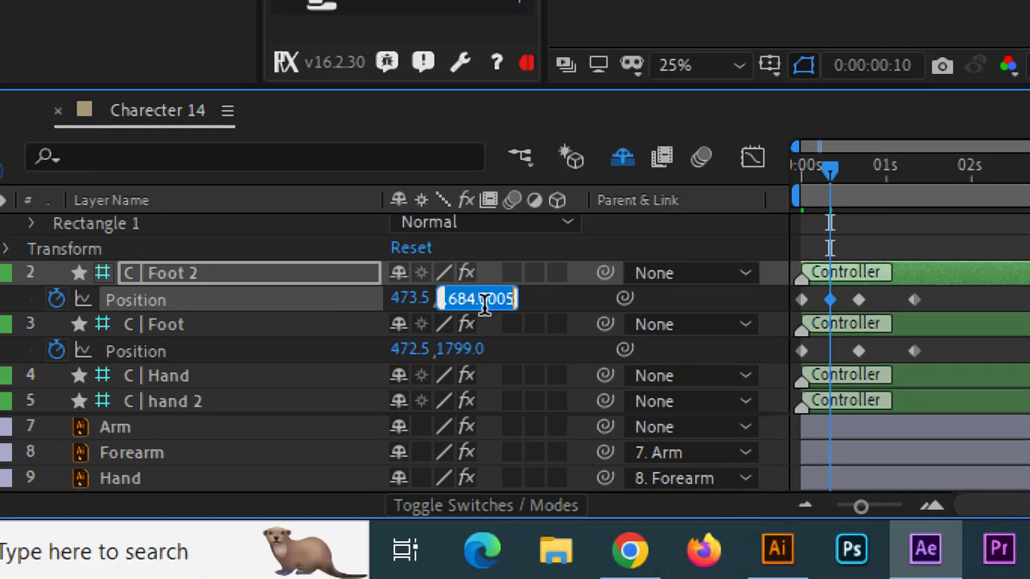
Commit Foot 2's height of 1675, then keyframe C | Foot's Y Position at 1675 at one second.
type("1675")
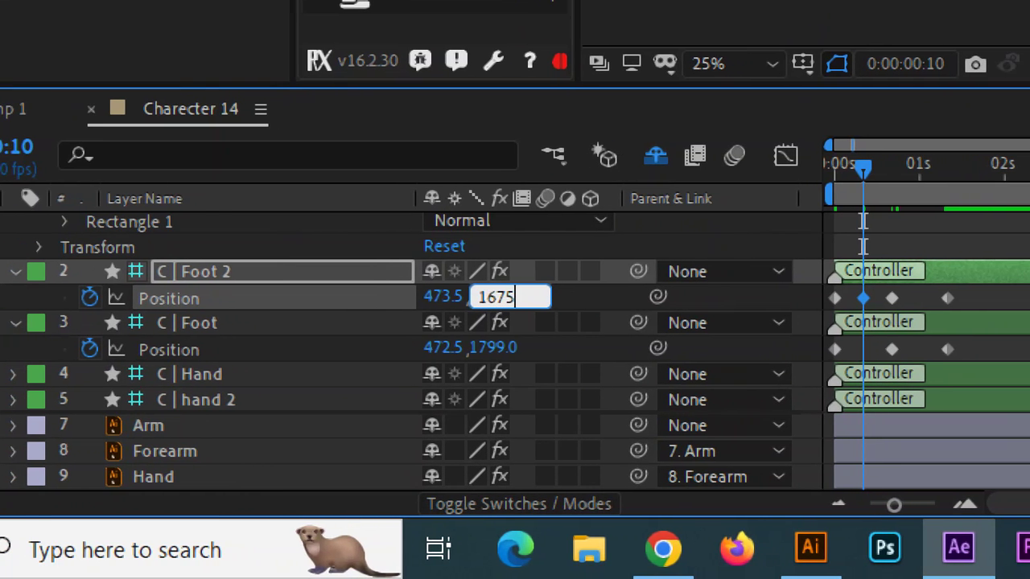
key("Return")
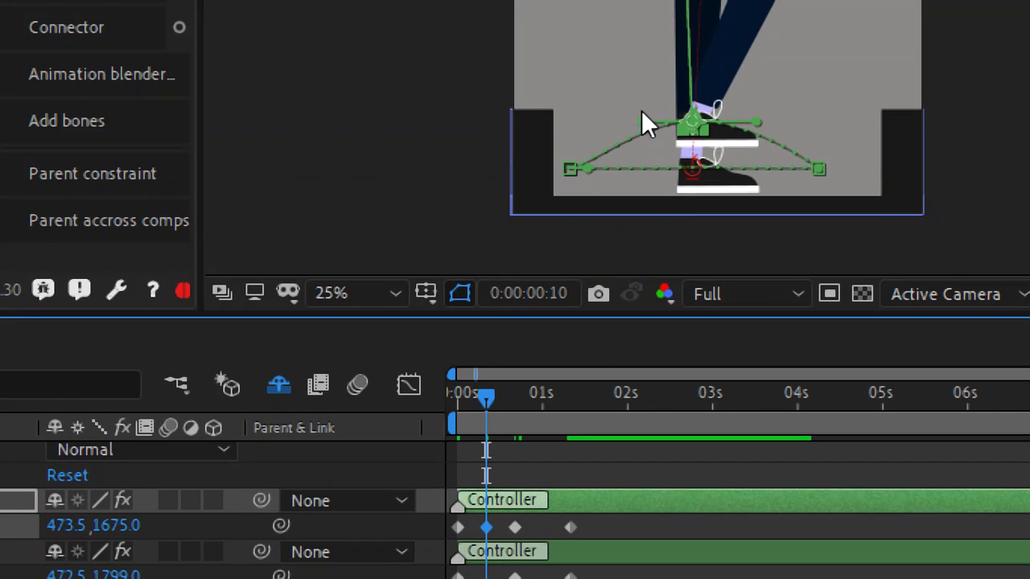
mouse_move(487, 394)
left_mouse_down()
mouse_move(515, 396)
mouse_move(440, 413)
mouse_move(512, 411)
left_mouse_up()
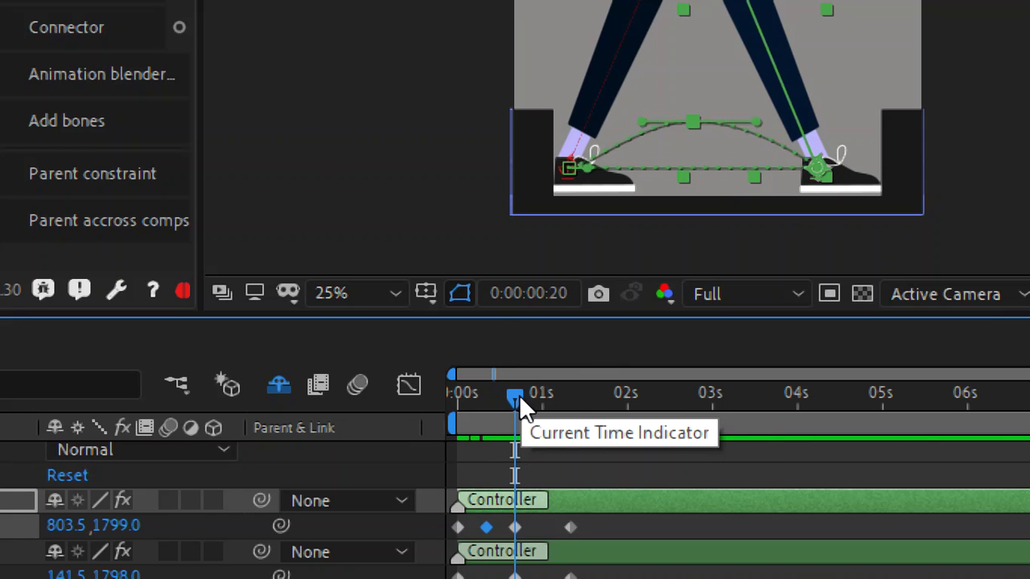
key("Page_Down")
key("Page_Down")
key("Page_Down")
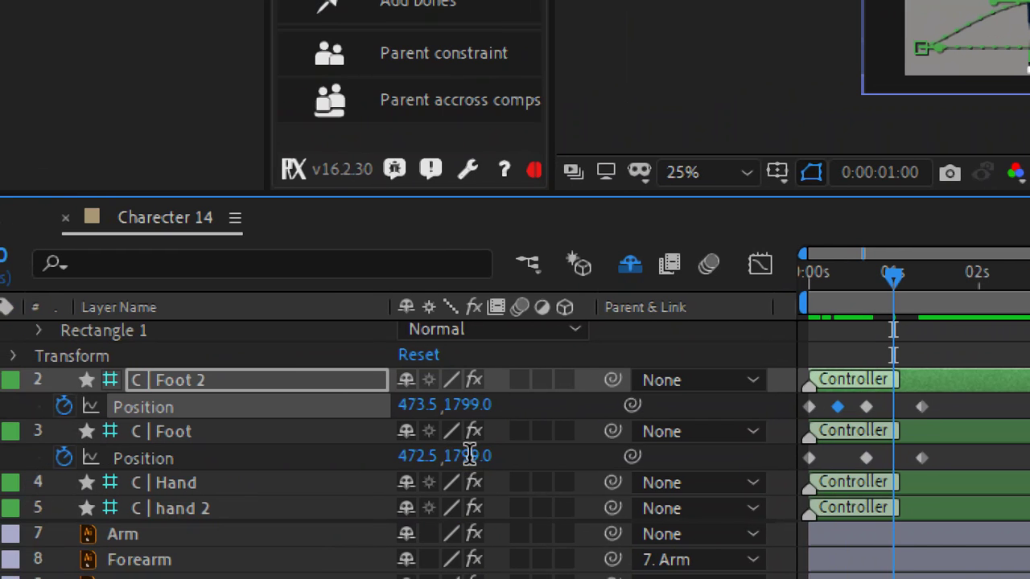
left_click(470, 455)
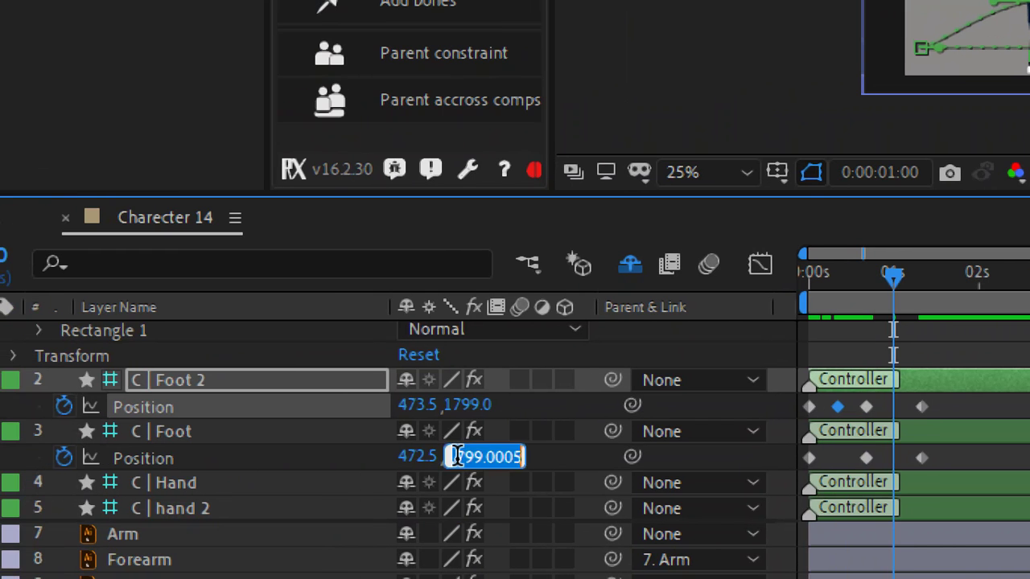
type("1675")
key("Return")
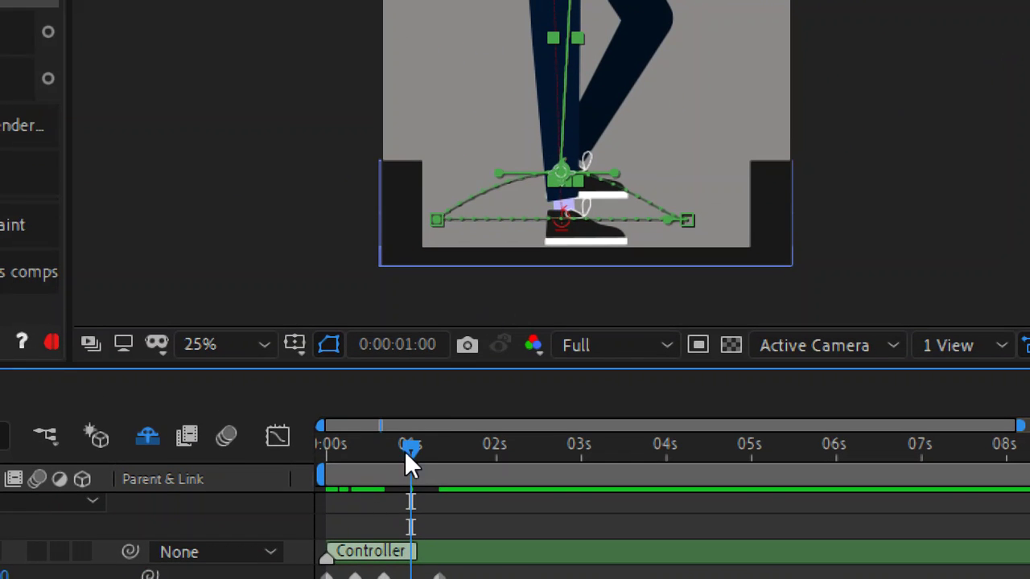
Scrub the stride to check the foot arc and reveal the keyframed properties with U.
left_click_drag(407, 452, 300, 515)
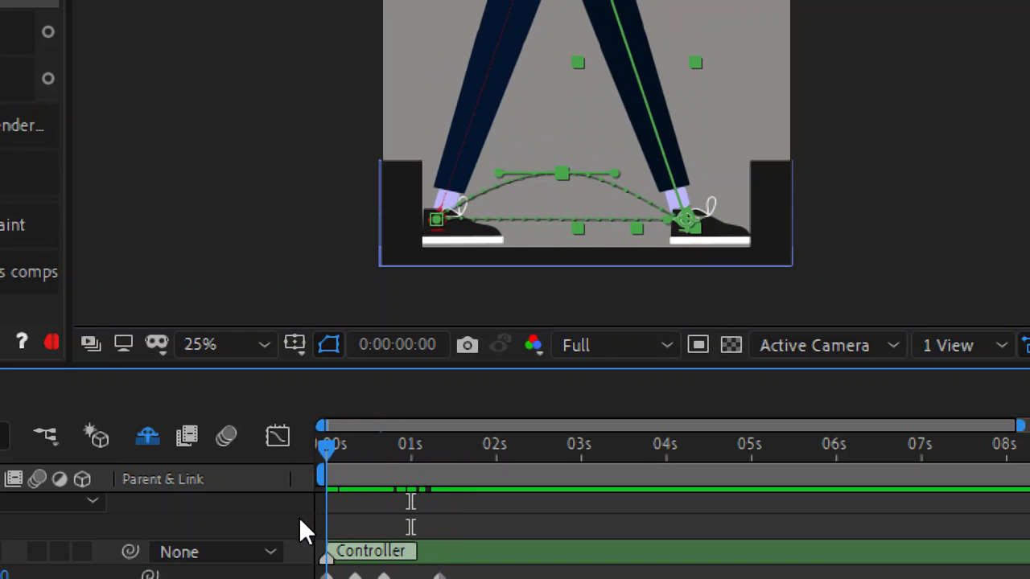
key("bracketleft")
left_click_drag(327, 448, 331, 447)
key("bracketleft")
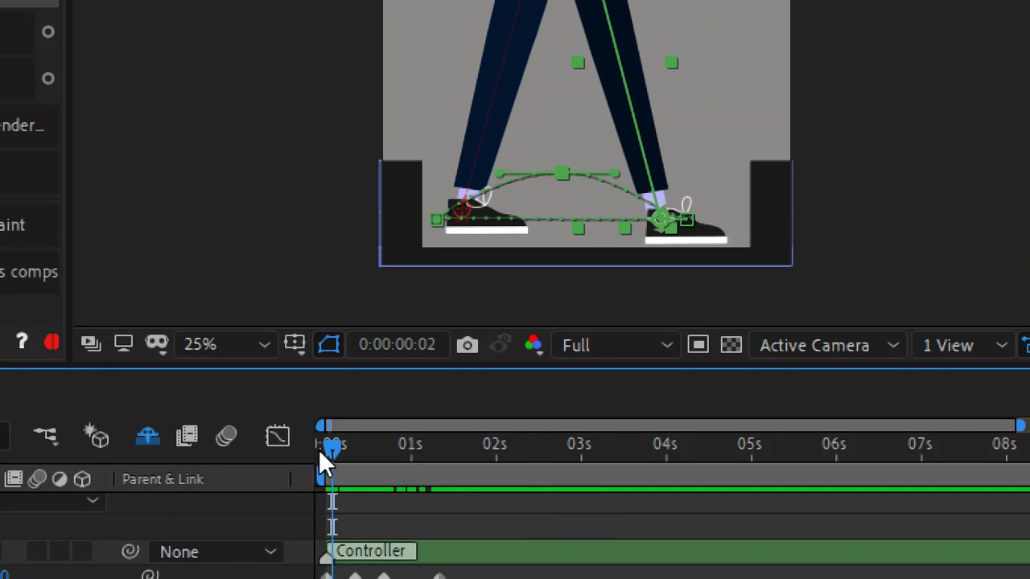
left_click(481, 224)
left_click(481, 225)
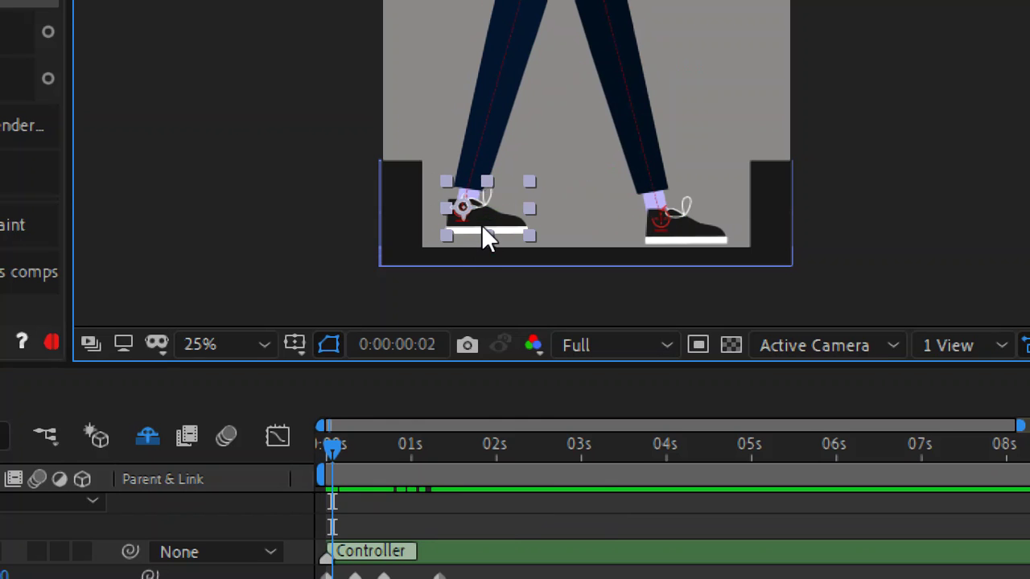
key("u")
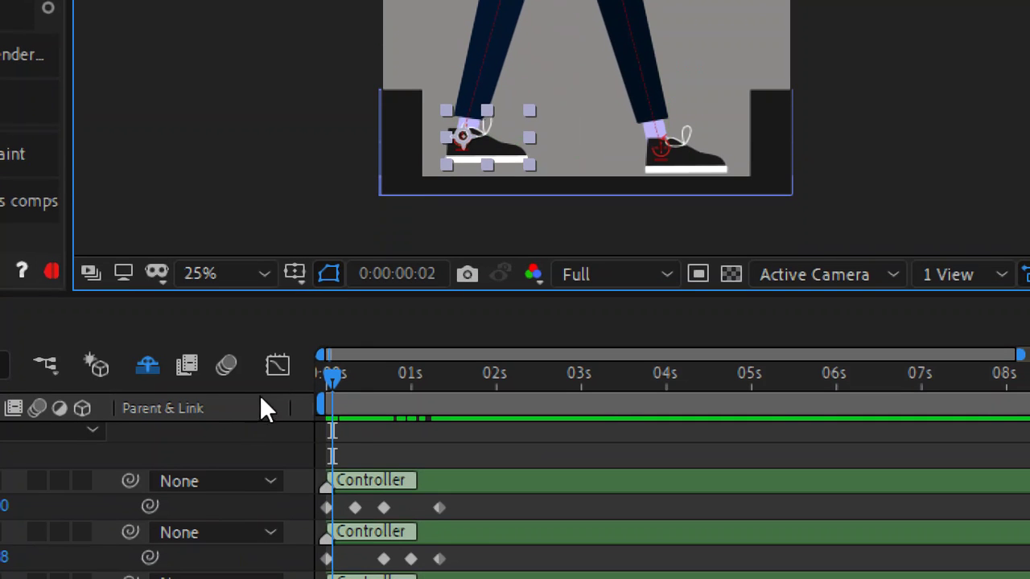
left_click_drag(347, 378, 321, 383)
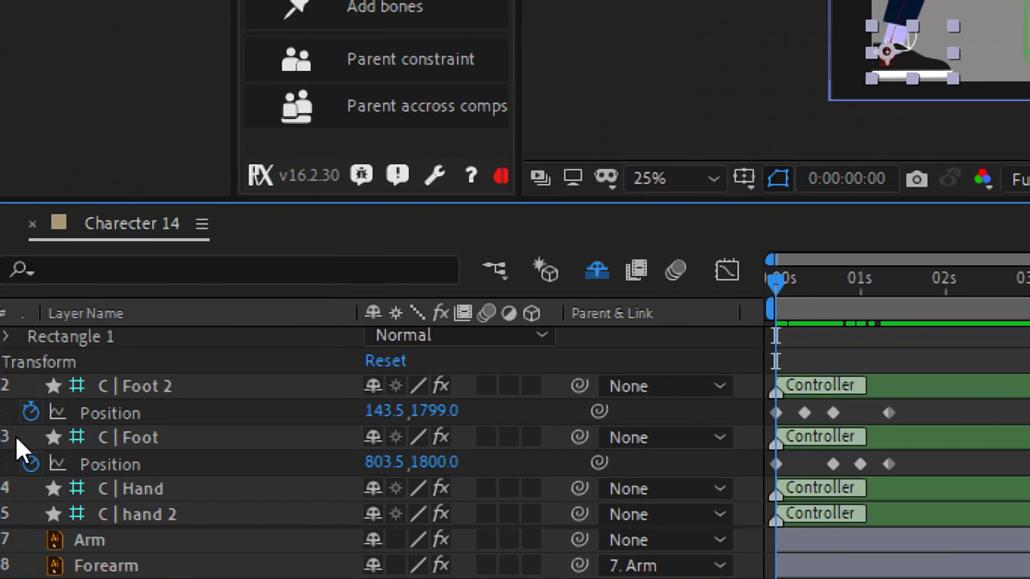
Start C | Foot 2 Rotation keyframes at 0° and tilt it +8° at frame 2.
left_click(133, 389)
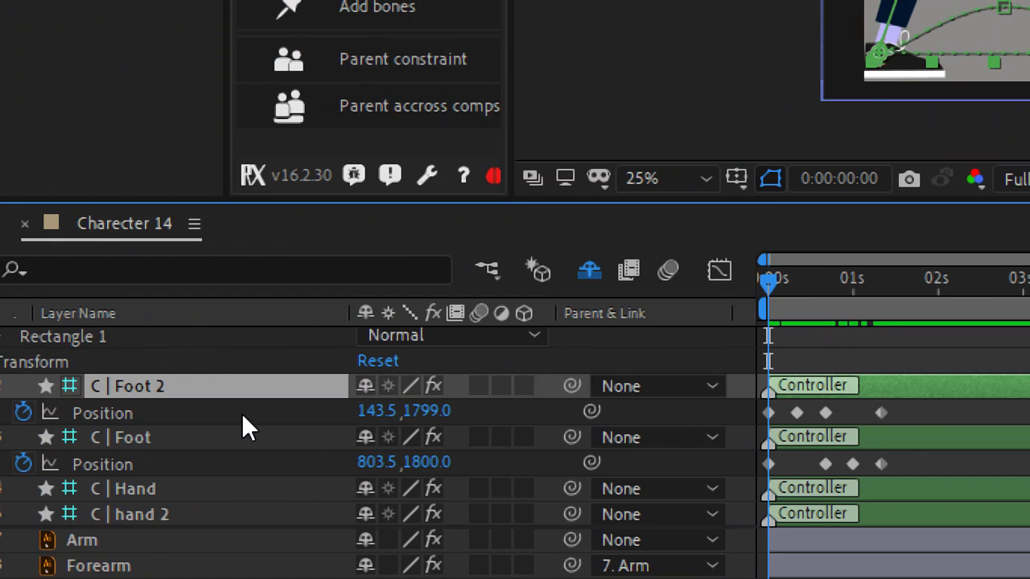
key("shift+r")
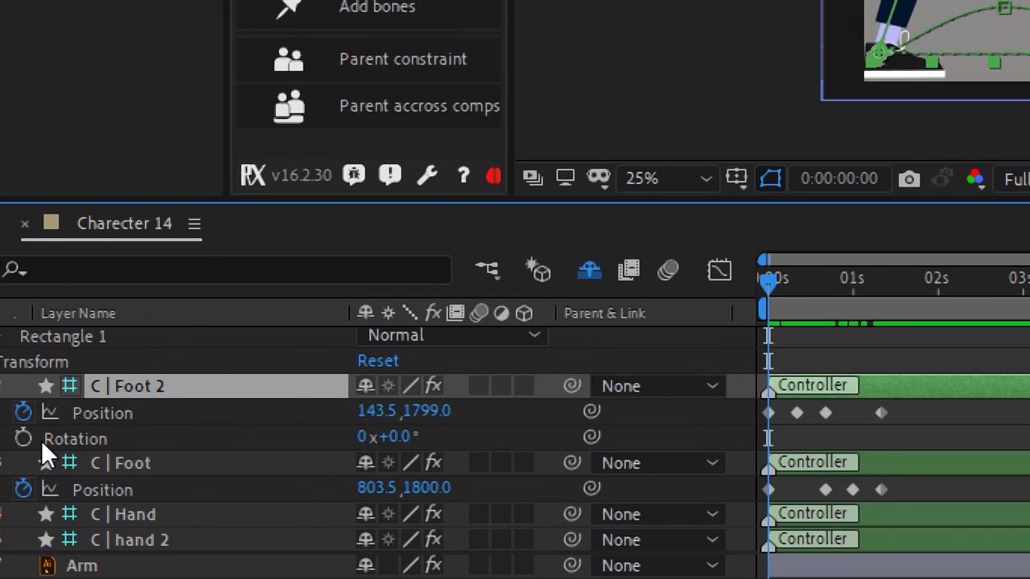
left_click(23, 441)
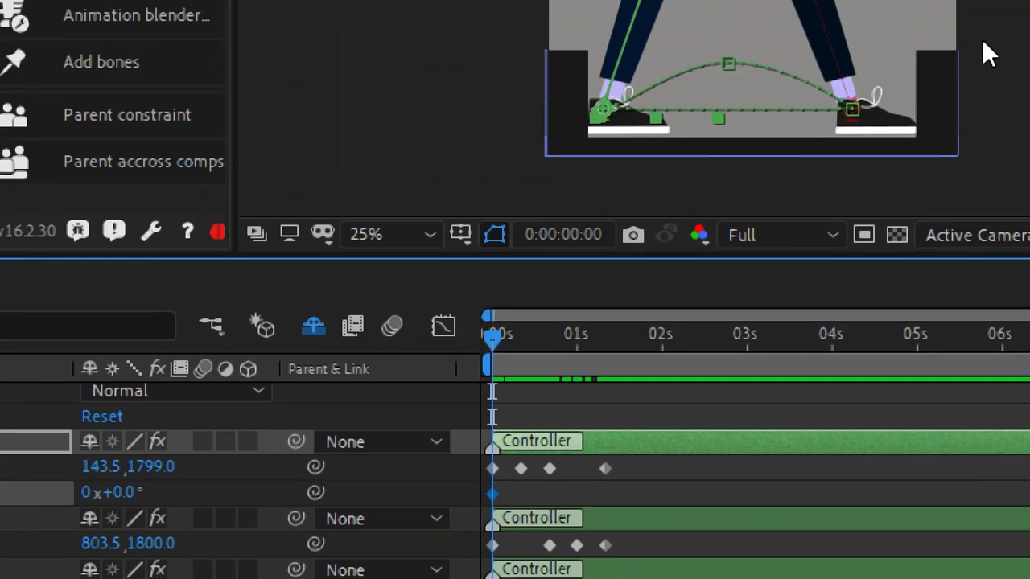
key("Page_Down")
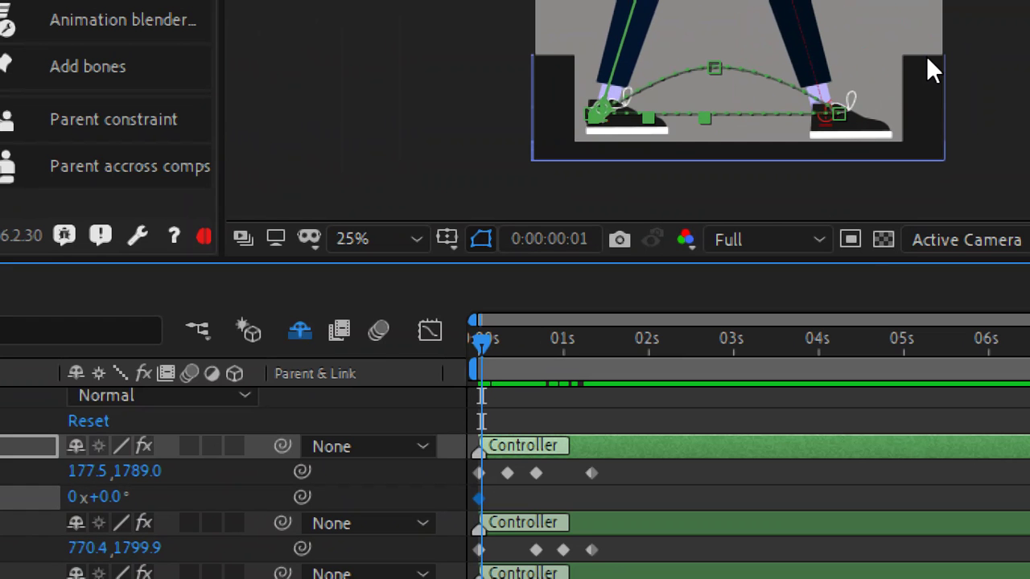
key("Page_Down")
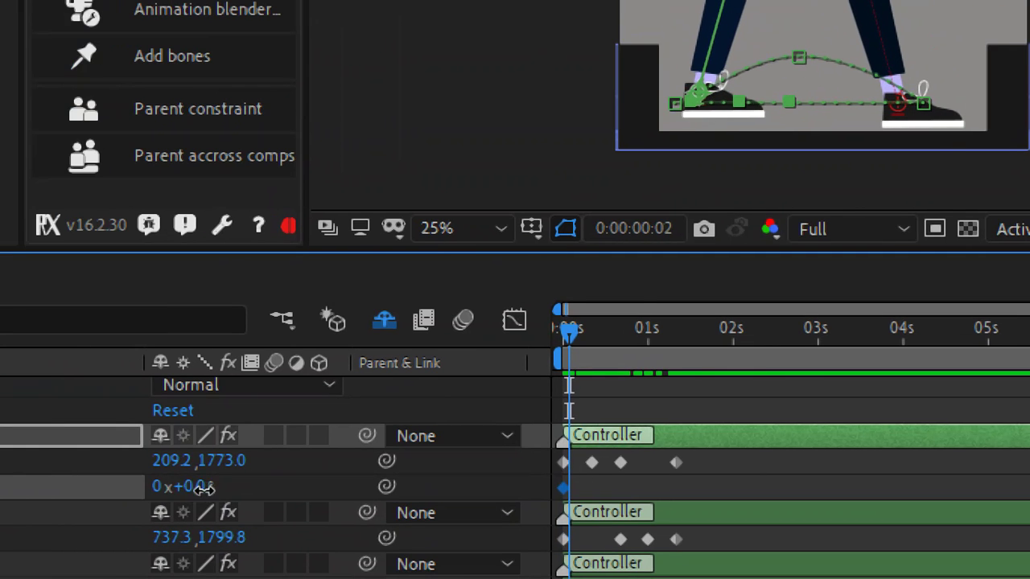
left_click_drag(205, 488, 212, 488)
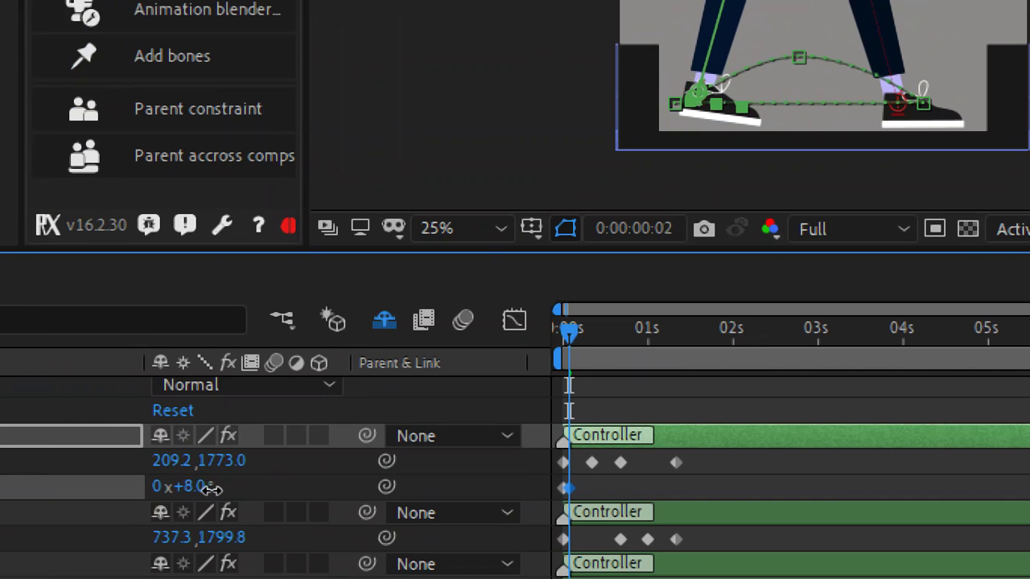
left_click_drag(570, 336, 618, 352)
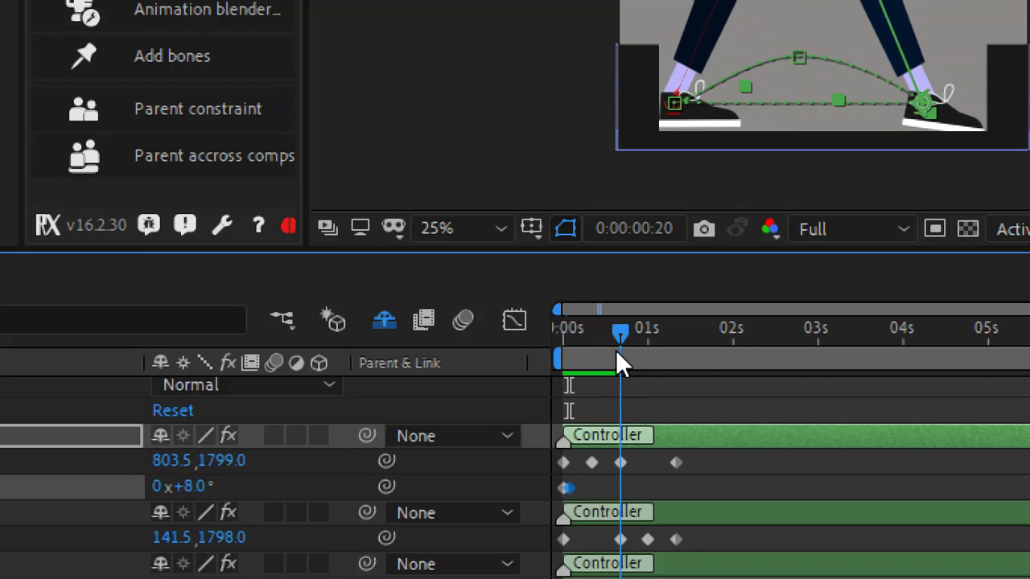
Tilt C | Foot 2 to −8° at frame 18, 0° at frame 20, then select those rotation keys.
left_click_drag(615, 355, 618, 355)
key("Page_Up")
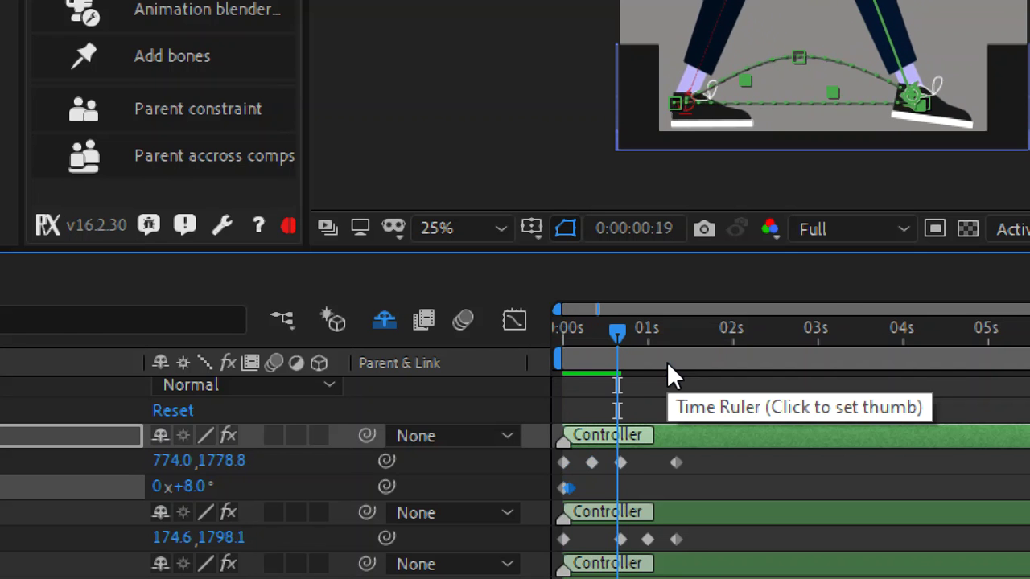
key("Page_Up")
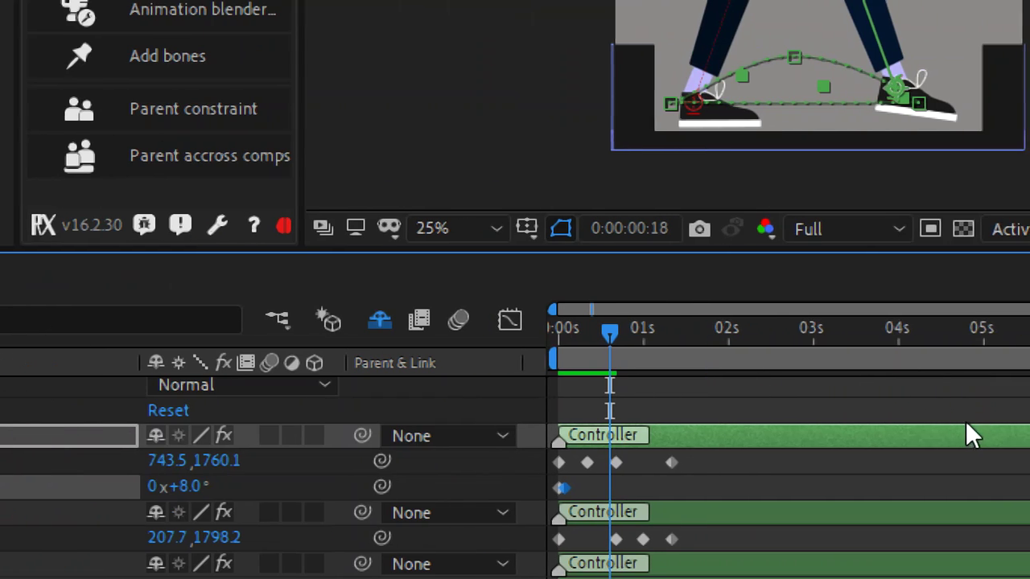
left_click_drag(142, 491, 127, 496)
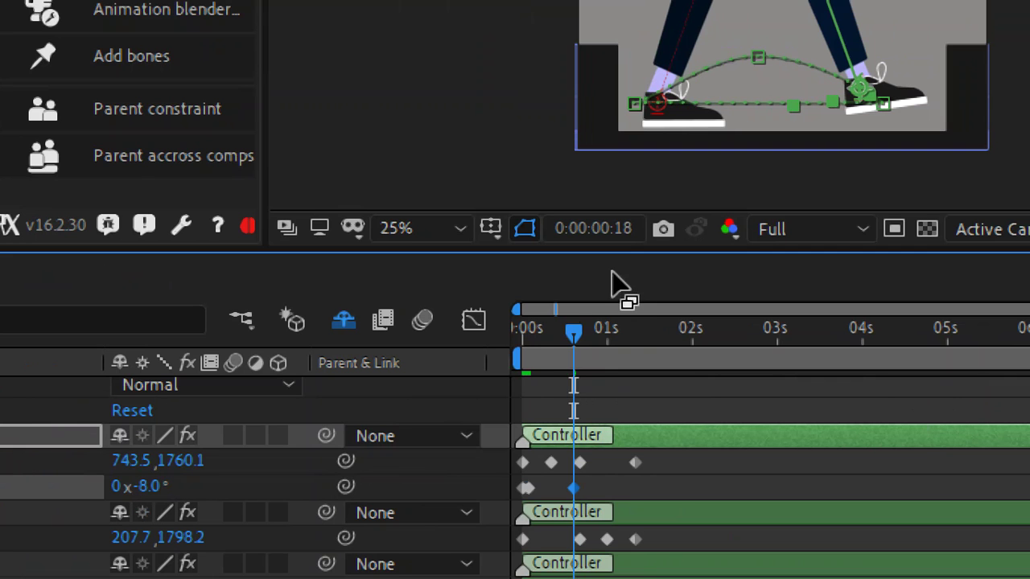
left_click_drag(573, 334, 578, 335)
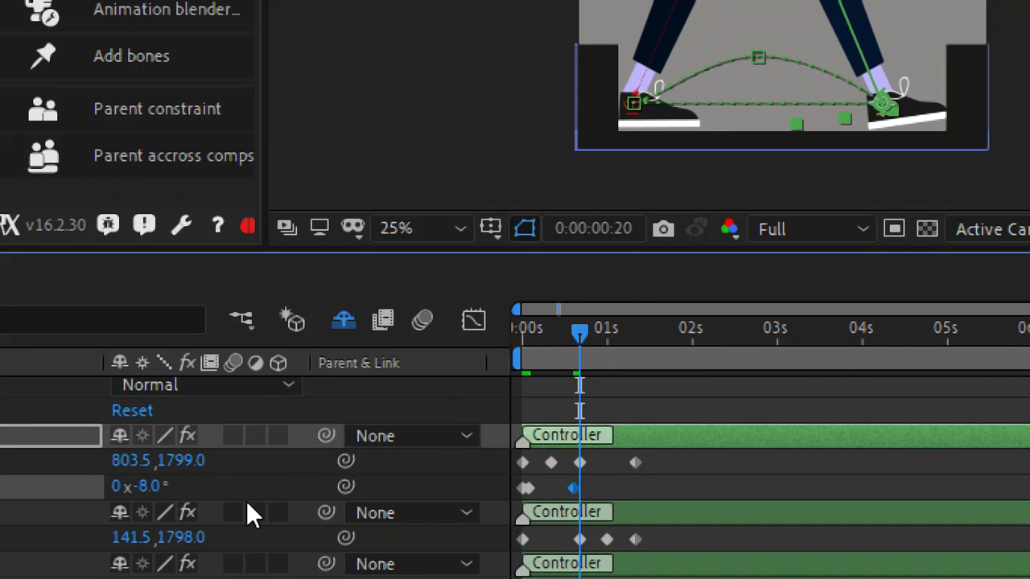
left_click(153, 487)
type("0")
key("Return")
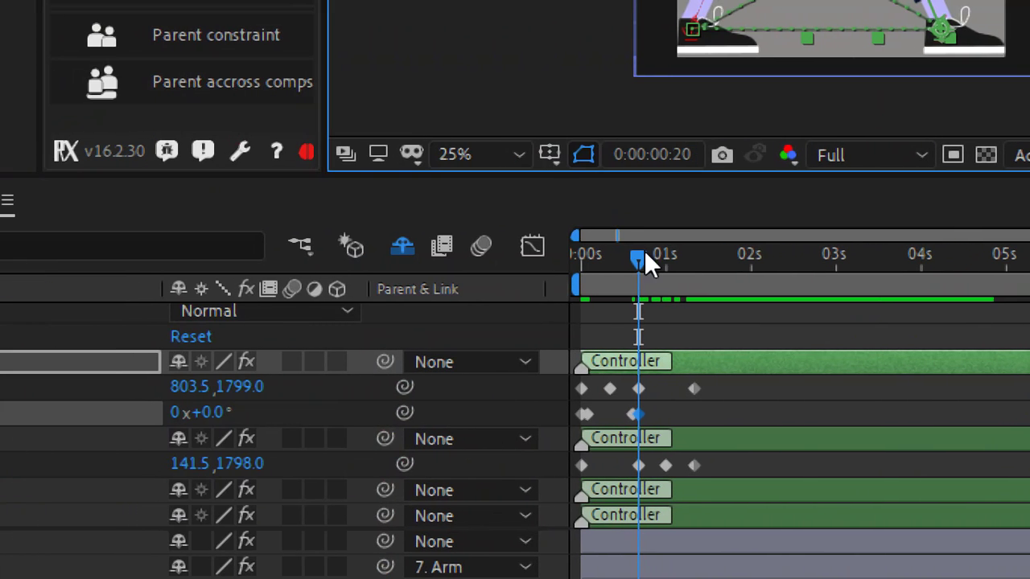
mouse_move(643, 256)
left_mouse_down()
mouse_move(581, 286)
mouse_move(642, 268)
left_mouse_up()
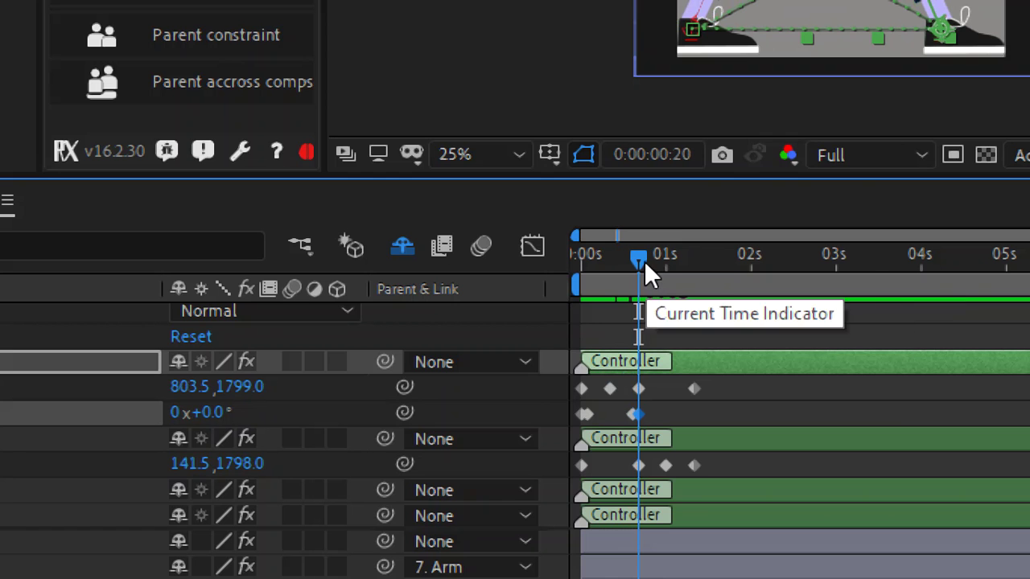
left_click_drag(661, 410, 576, 421)
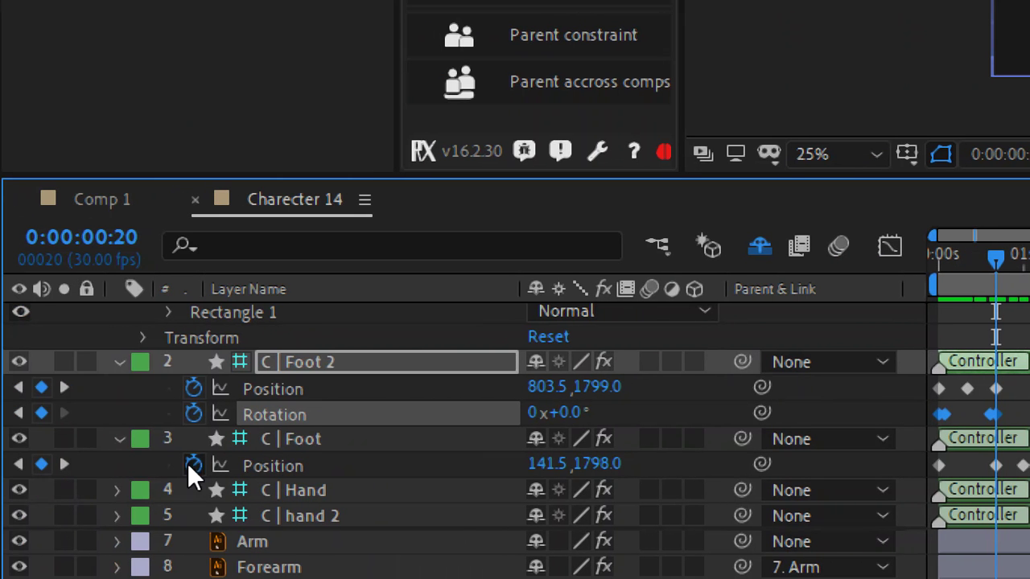
Paste Foot 2's rotation keyframes onto C | Foot's Rotation at frame 20 and scrub to preview.
left_click(272, 443)
key("shift+r")
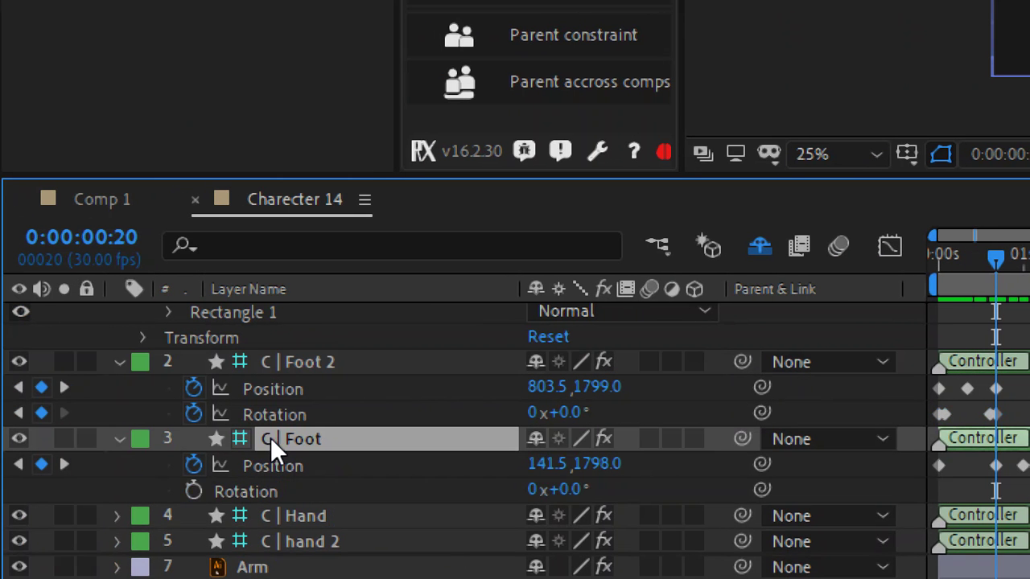
left_click(234, 492)
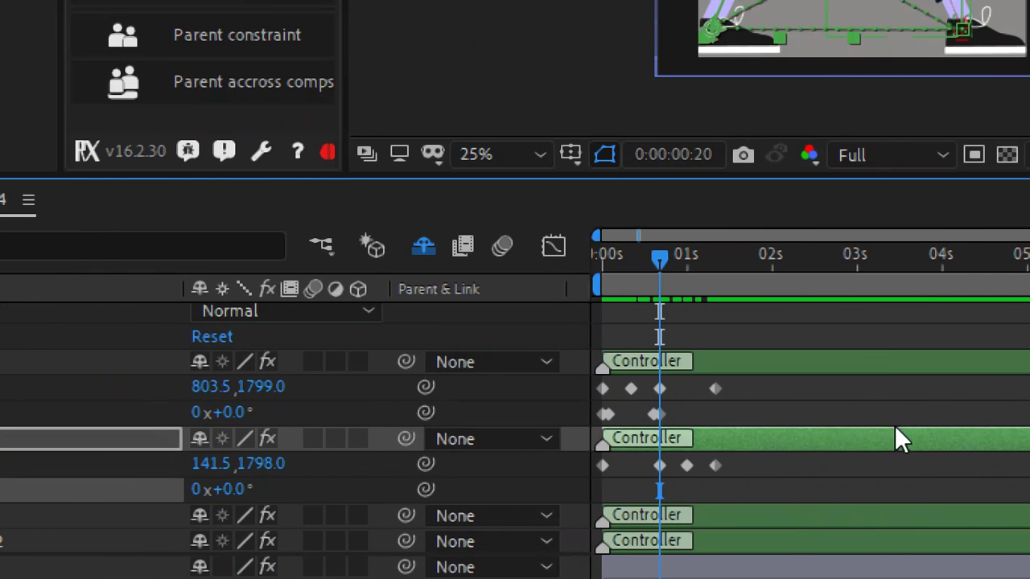
key("ctrl+v")
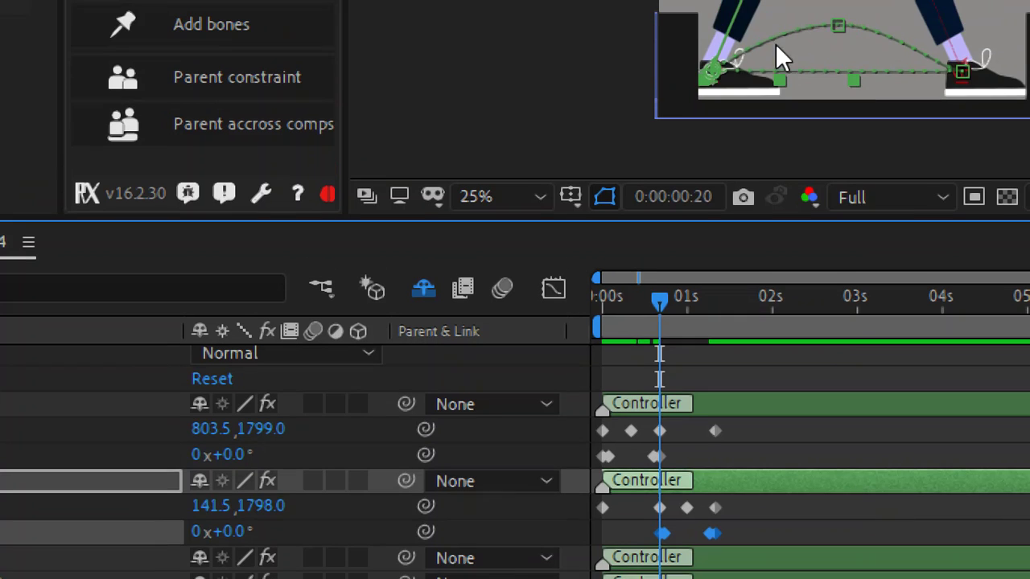
mouse_move(648, 306)
left_mouse_down()
mouse_move(718, 309)
mouse_move(543, 333)
left_mouse_up()
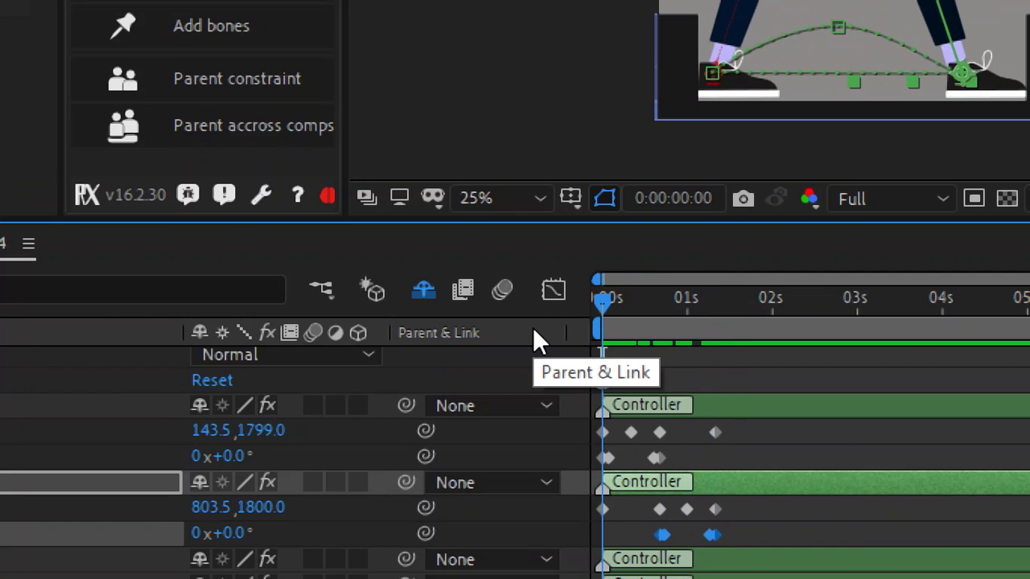
left_click_drag(608, 307, 636, 309)
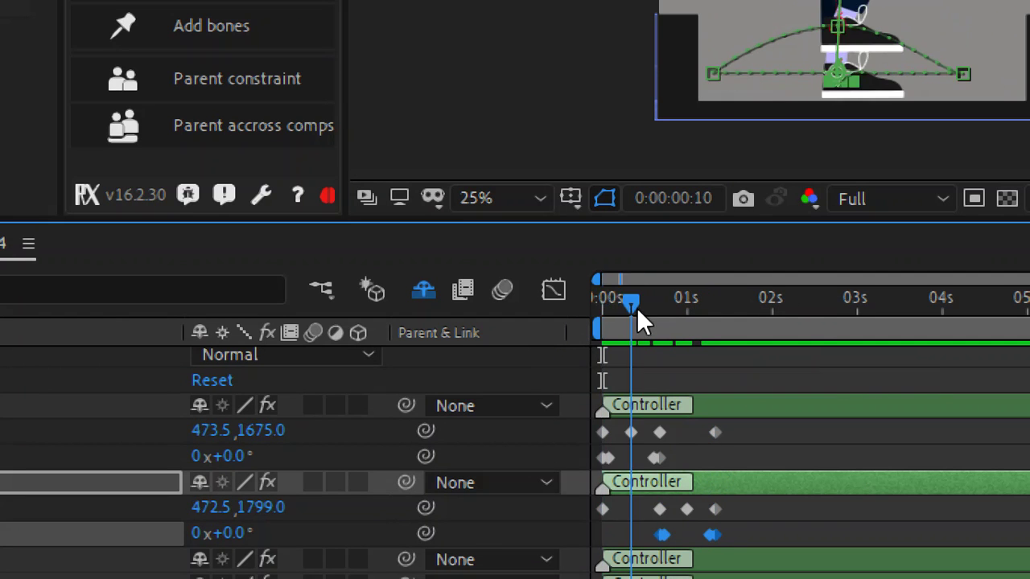
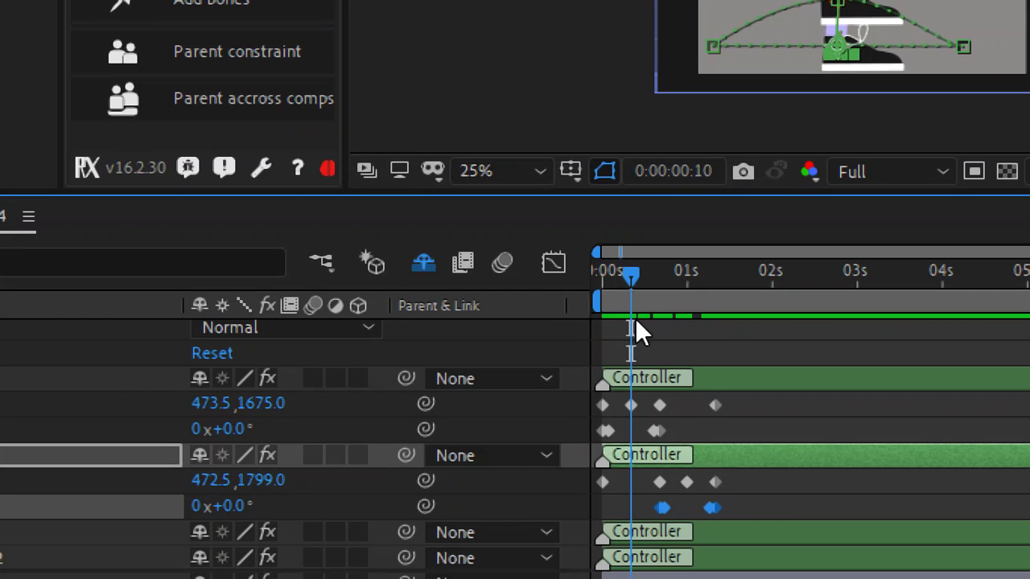
Scrub through the foot step preview, ending back at frame 10.
mouse_move(636, 274)
left_mouse_down()
mouse_move(581, 290)
mouse_move(581, 304)
mouse_move(668, 305)
left_mouse_up()
key("Caps_Lock")
key("Caps_Lock")
key("Caps_Lock")
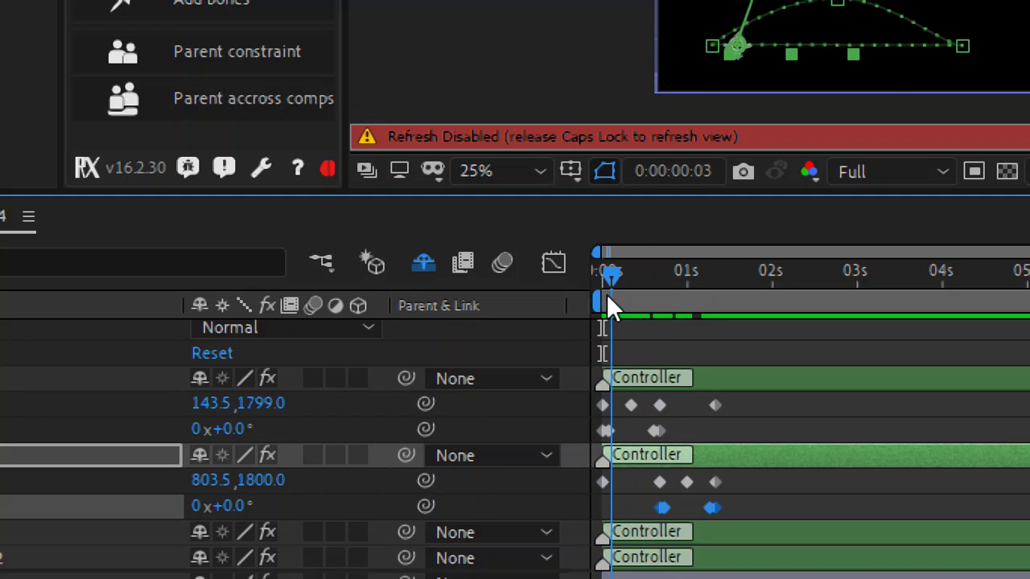
key("Caps_Lock")
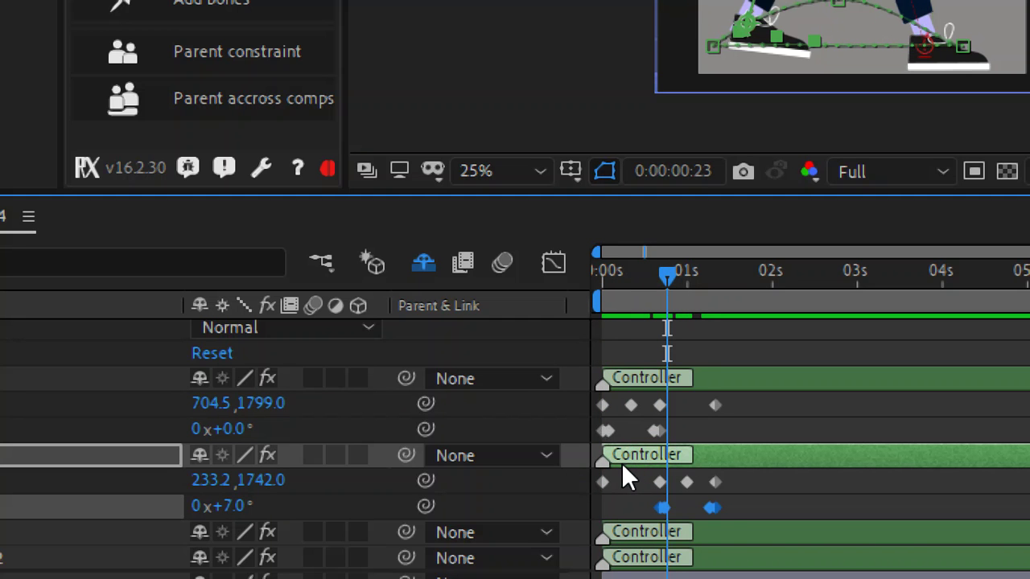
mouse_move(716, 505)
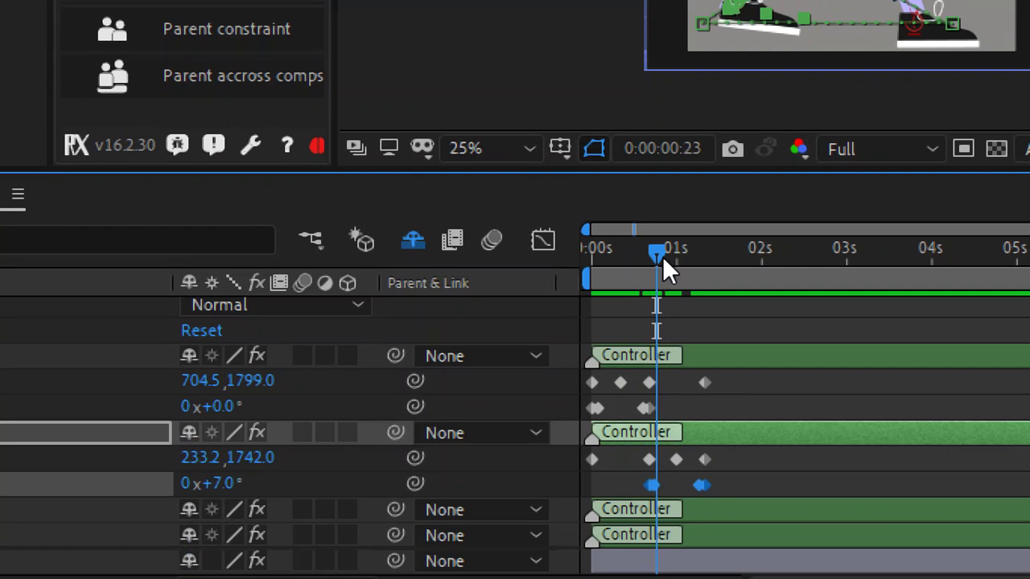
left_click_drag(662, 256, 651, 254)
key("Caps_Lock")
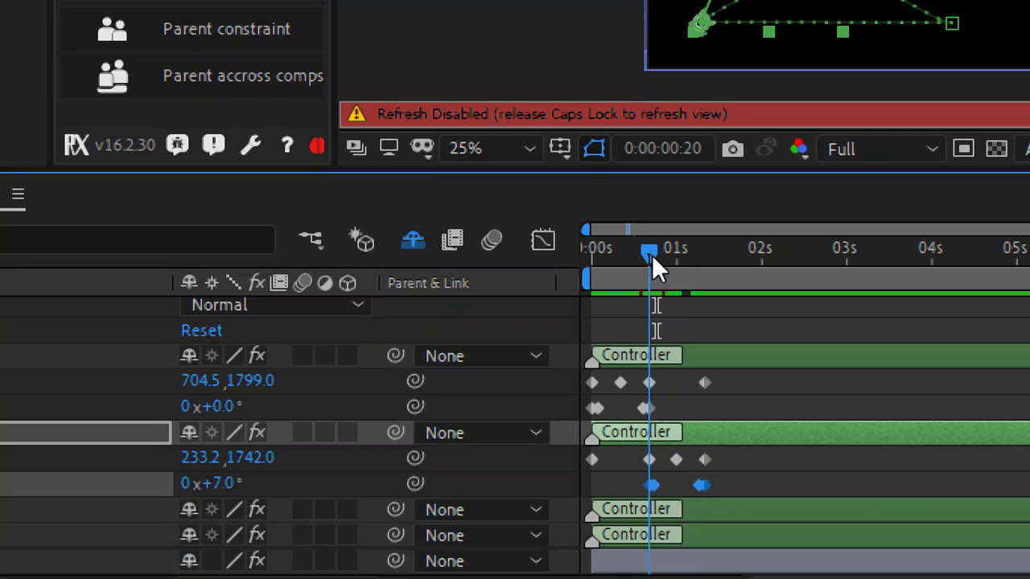
key("Caps_Lock")
left_click_drag(738, 276, 765, 177)
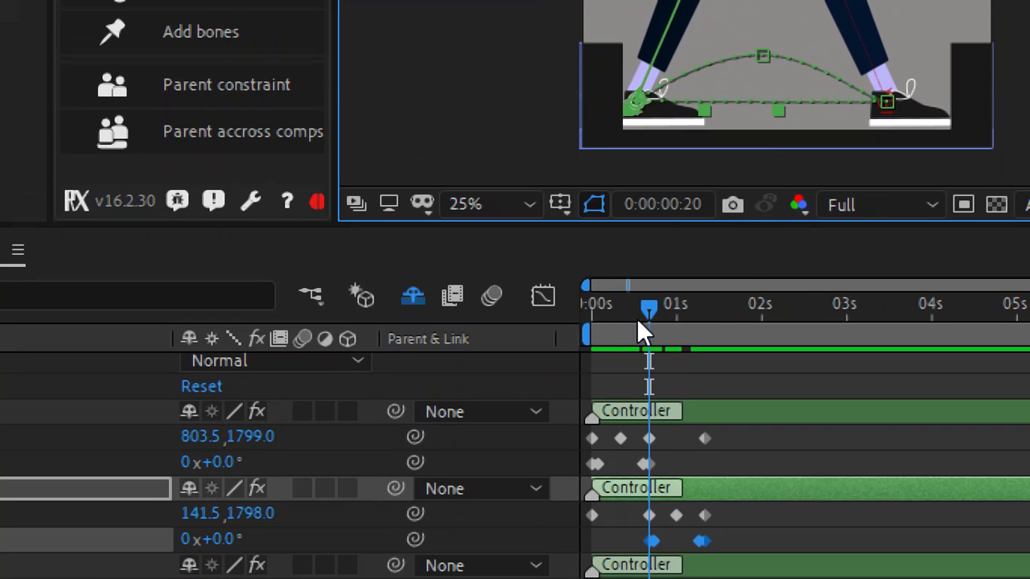
left_click_drag(629, 316, 620, 319)
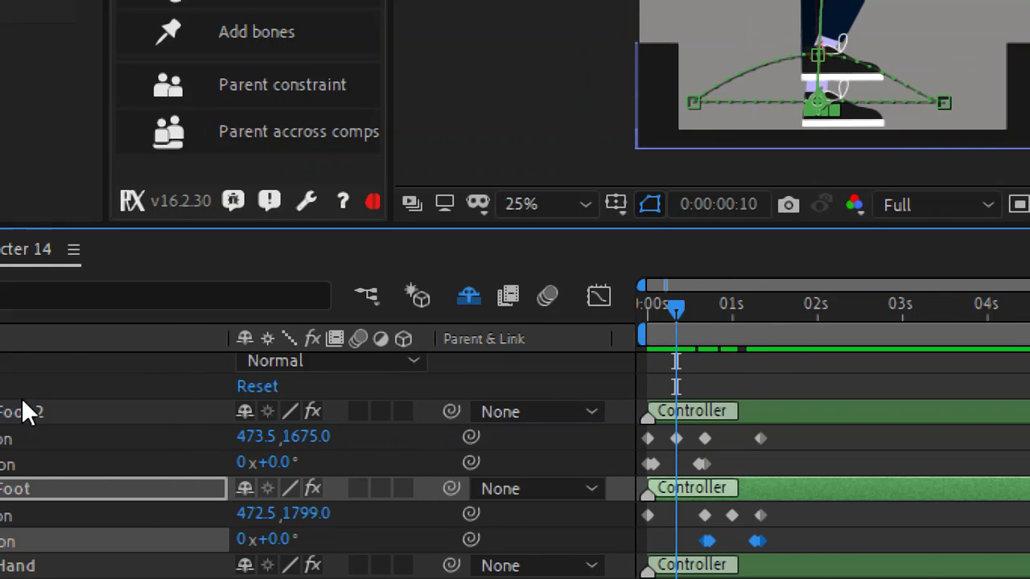
Collapse the Shape Layer 1, Foot 2 and Foot controller property twirls.
scroll(93, 378, "up", 3)
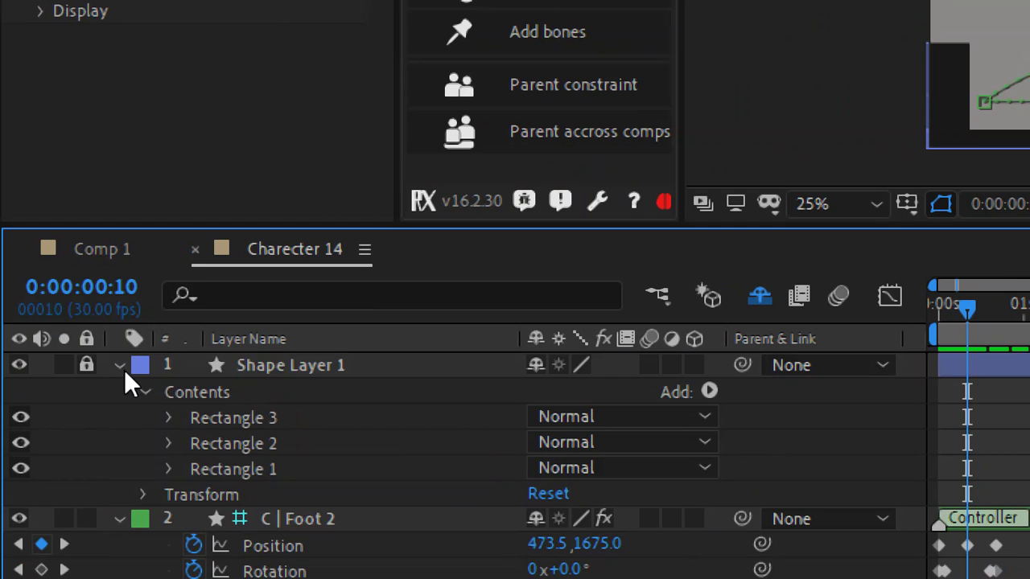
left_click(122, 367)
left_click(118, 391)
left_click(117, 416)
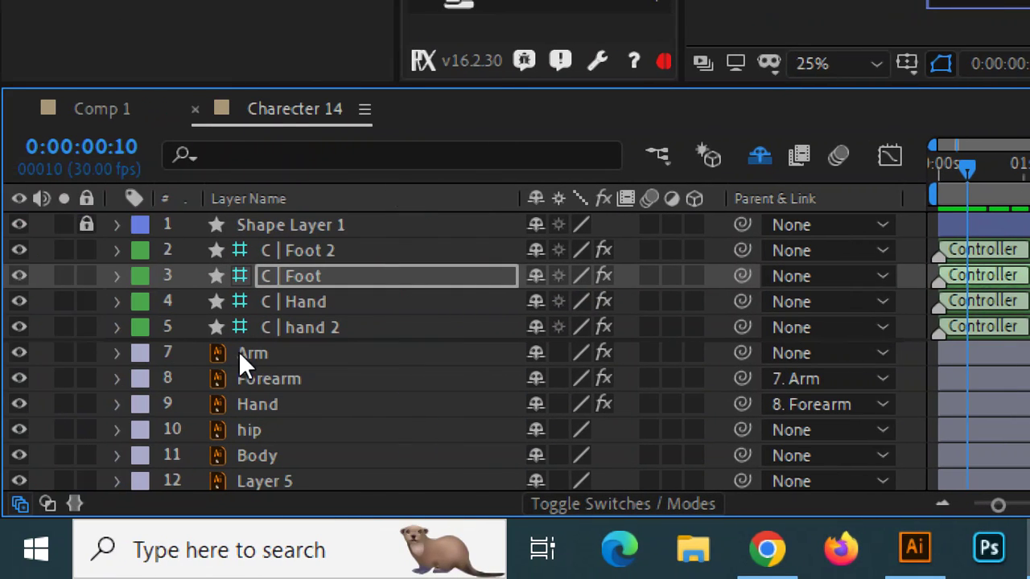
Parent the Arm and Arm 2 layers to Body.
left_click(240, 352)
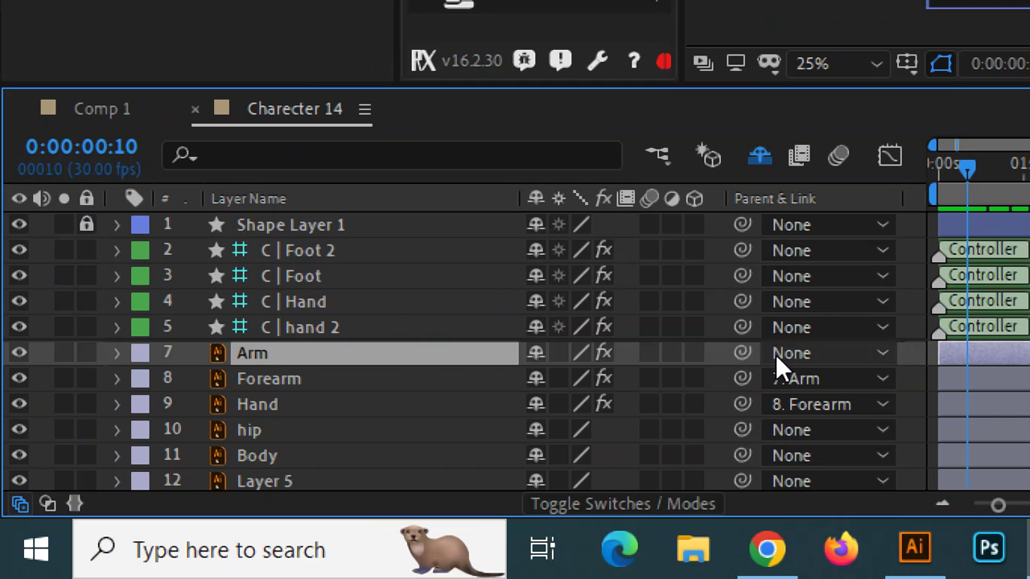
left_click(788, 352)
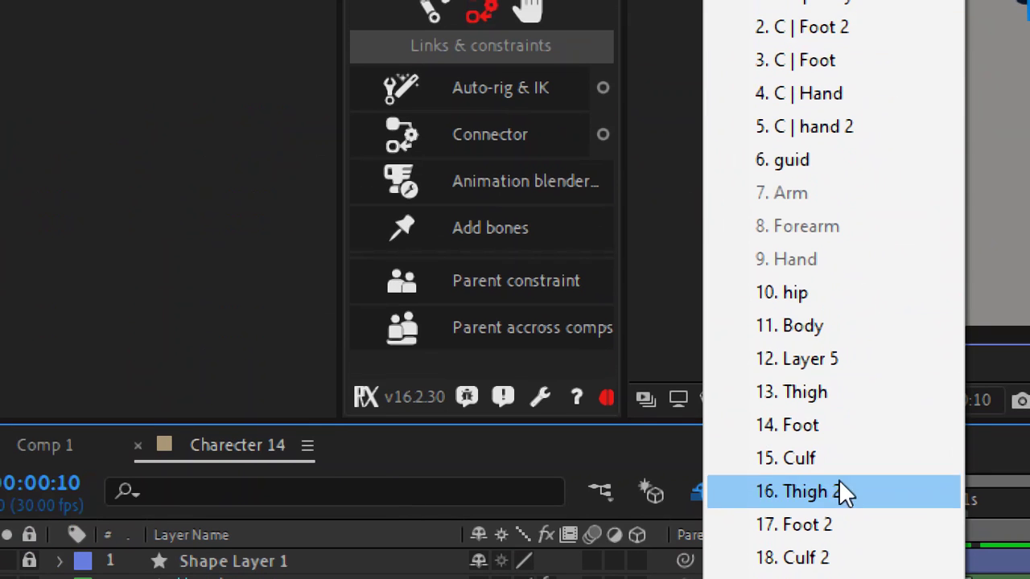
left_click_drag(829, 331, 827, 333)
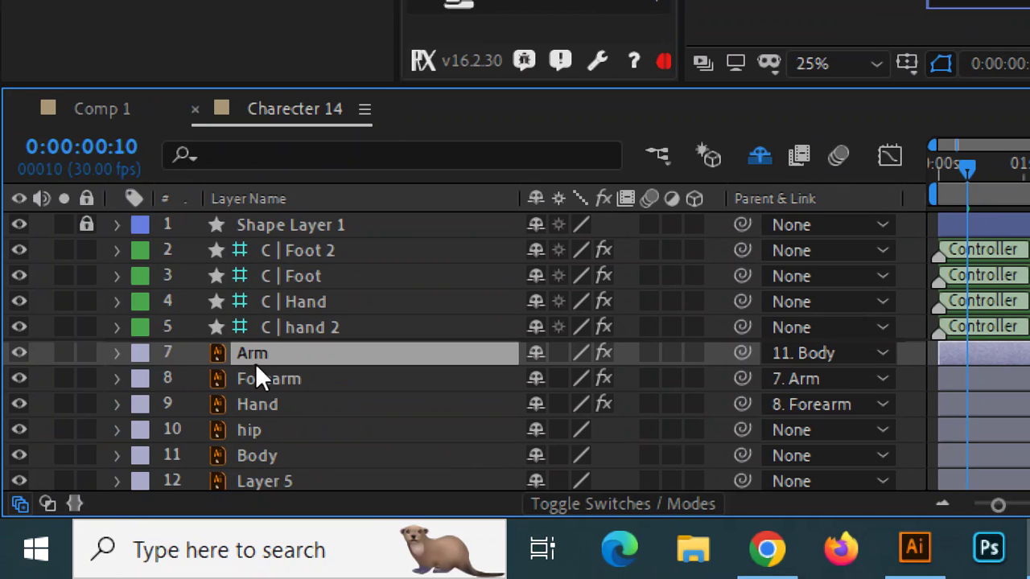
scroll(270, 455, "down", 3)
left_click(268, 425)
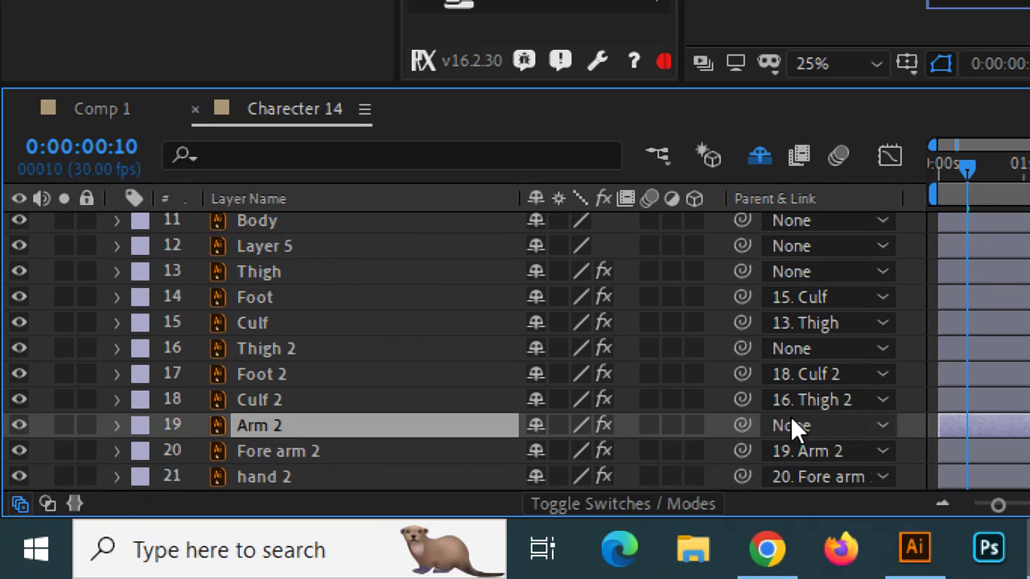
left_click(819, 427)
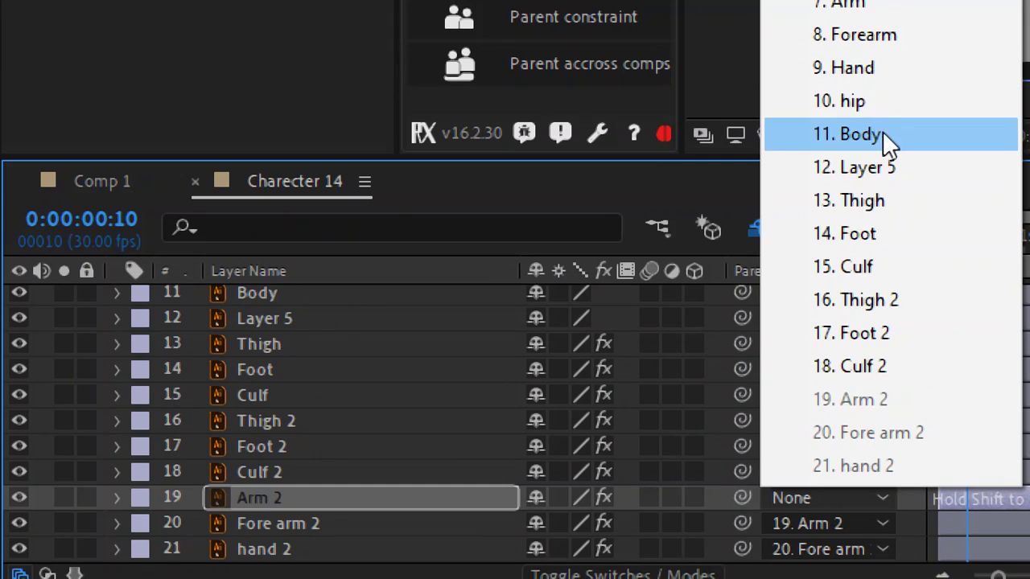
left_click(885, 62)
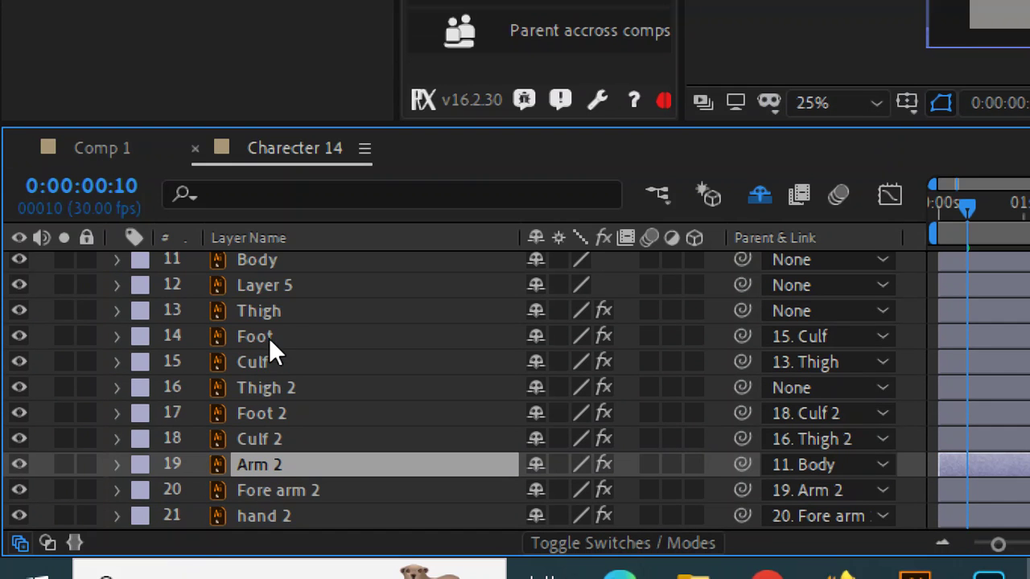
Parent Thigh and Thigh 2 to the hip layer.
left_click(274, 309)
left_click(784, 310)
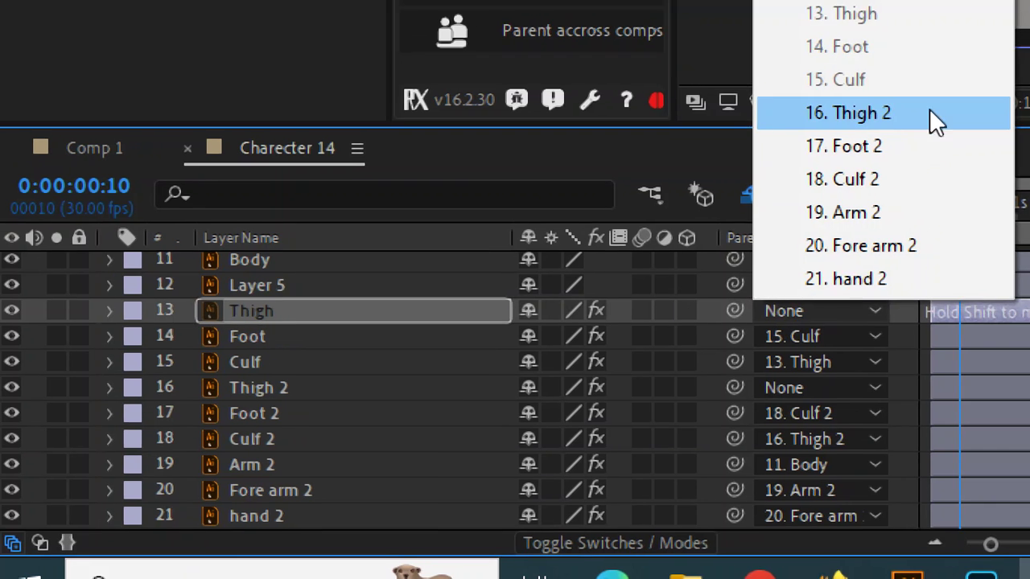
left_click(877, 53)
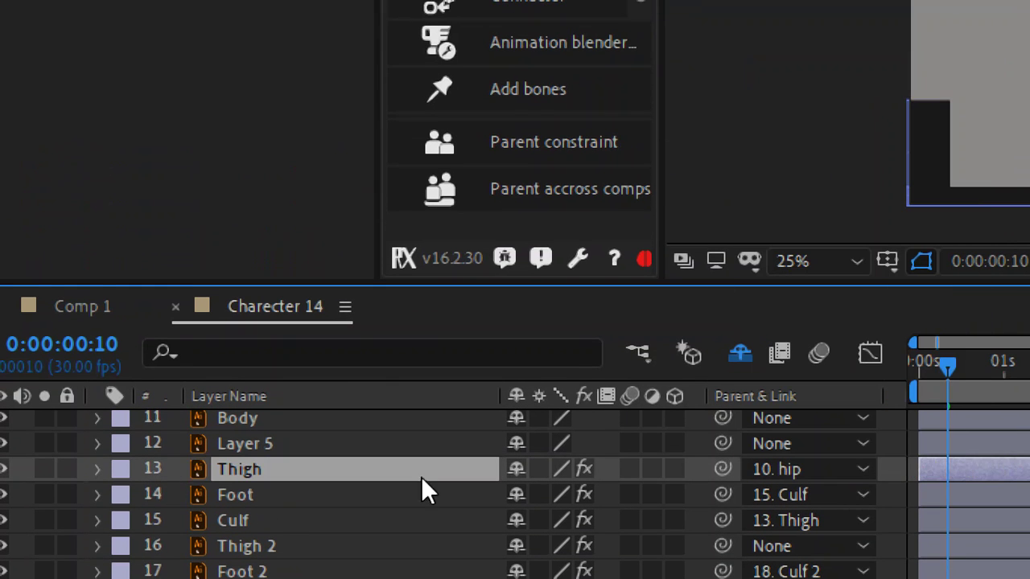
left_click(303, 545)
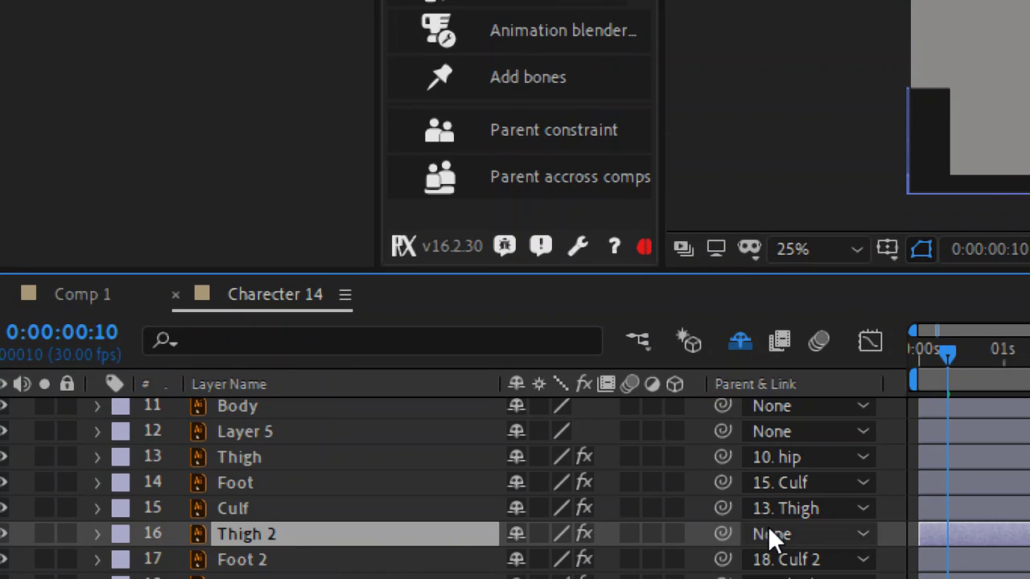
left_click(772, 535)
left_click(854, 135)
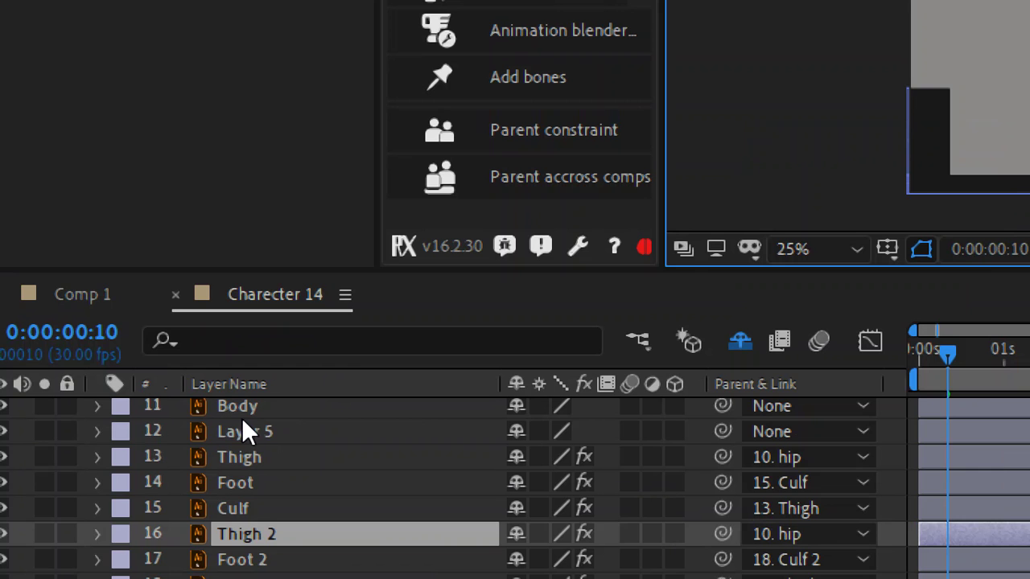
Parent Layer 5 to Body.
scroll(277, 434, "up", 3)
scroll(263, 470, "down", 2)
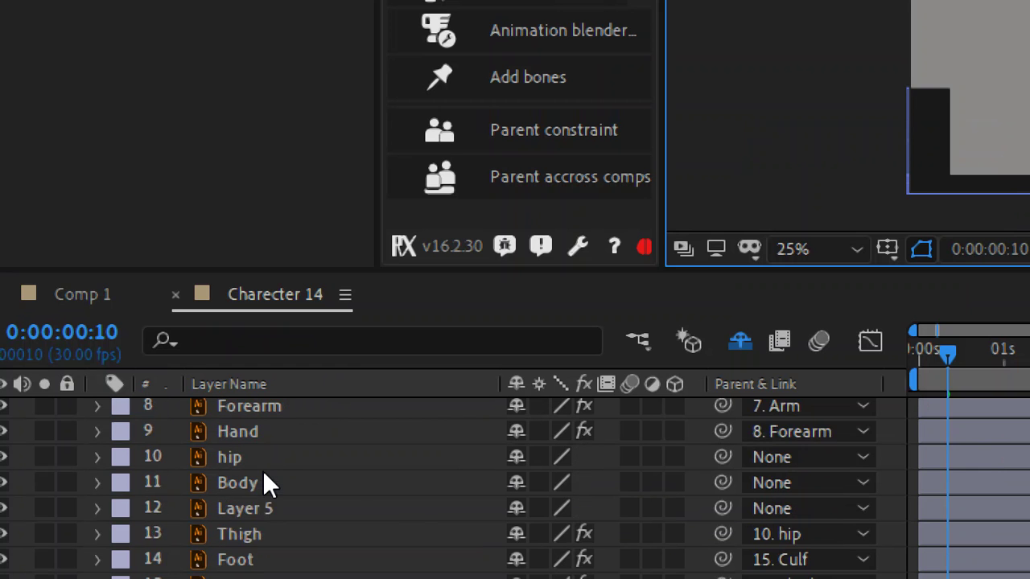
scroll(260, 515, "down", 1)
scroll(274, 523, "up", 3)
scroll(285, 512, "down", 3)
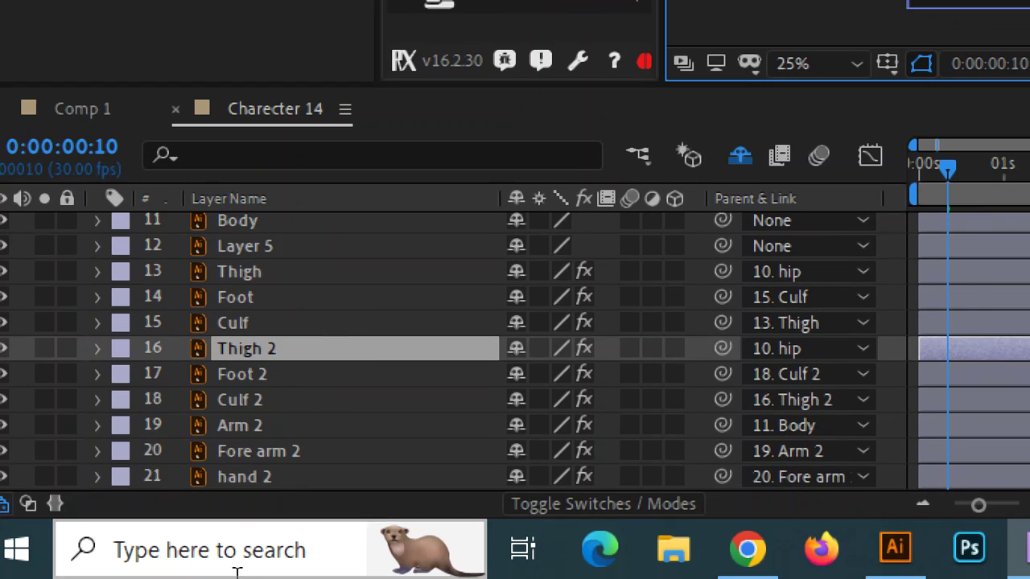
scroll(283, 405, "up", 3)
scroll(288, 404, "up", 1)
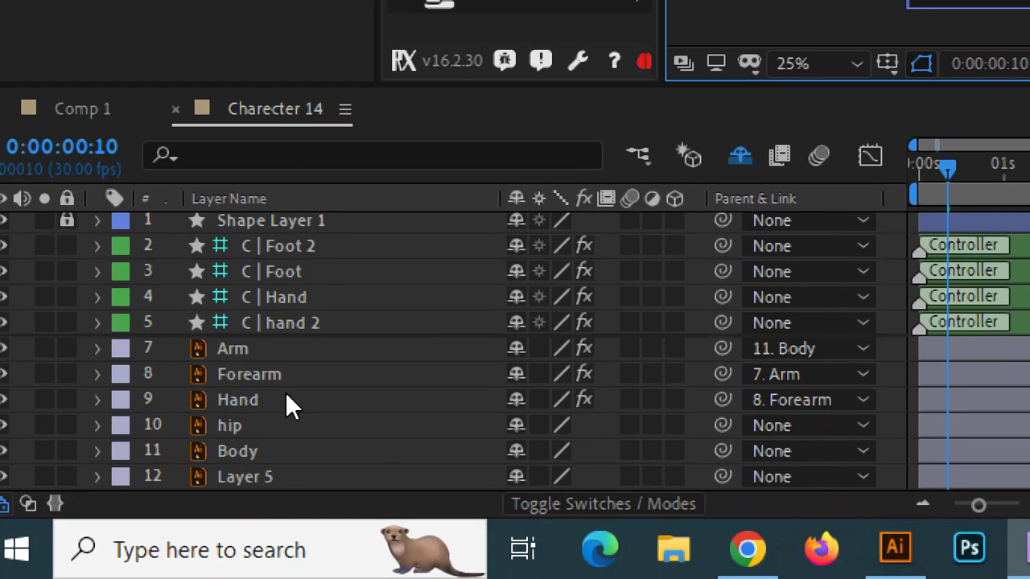
scroll(287, 394, "down", 1)
scroll(286, 394, "down", 1)
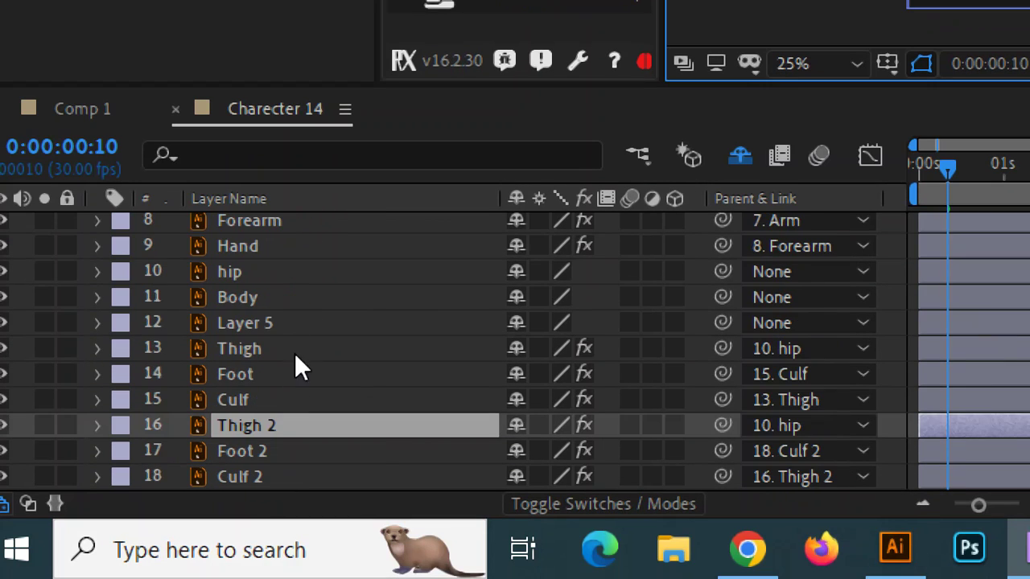
left_click(304, 323)
left_click(820, 323)
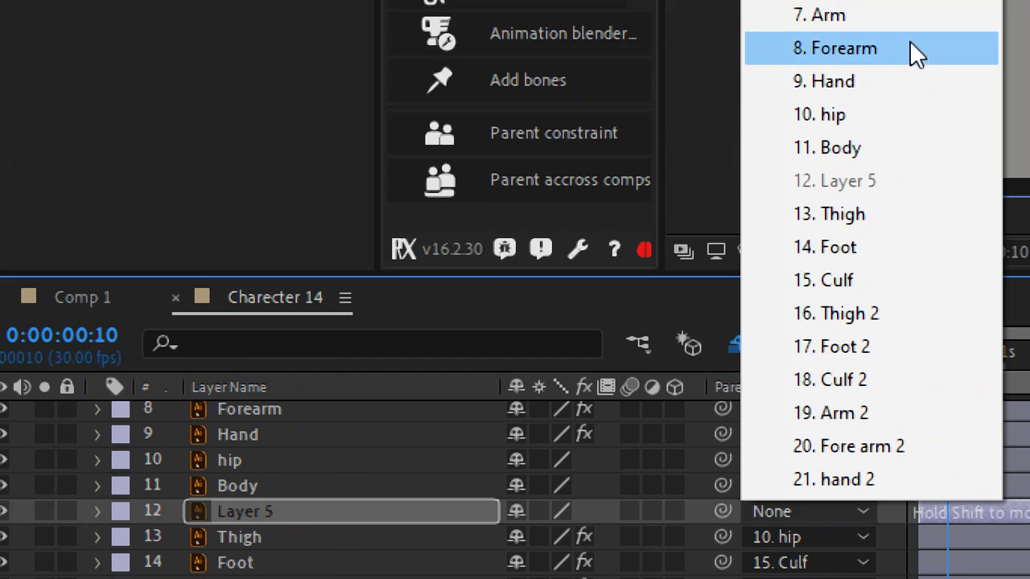
left_click(864, 161)
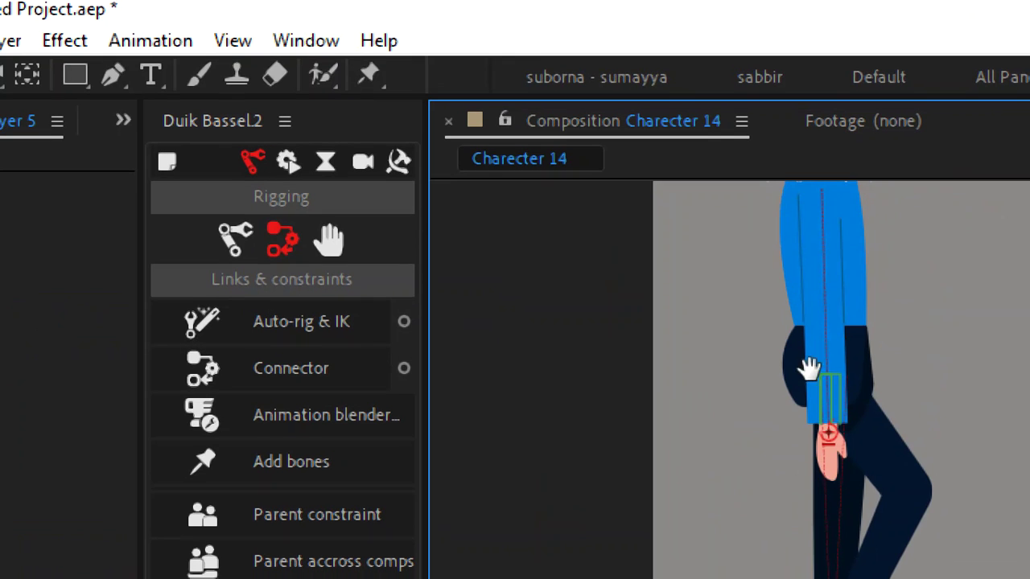
Center the comp view on the character's hand, then switch to Charecter 14.ai in Illustrator.
left_click_drag(830, 395, 793, 427)
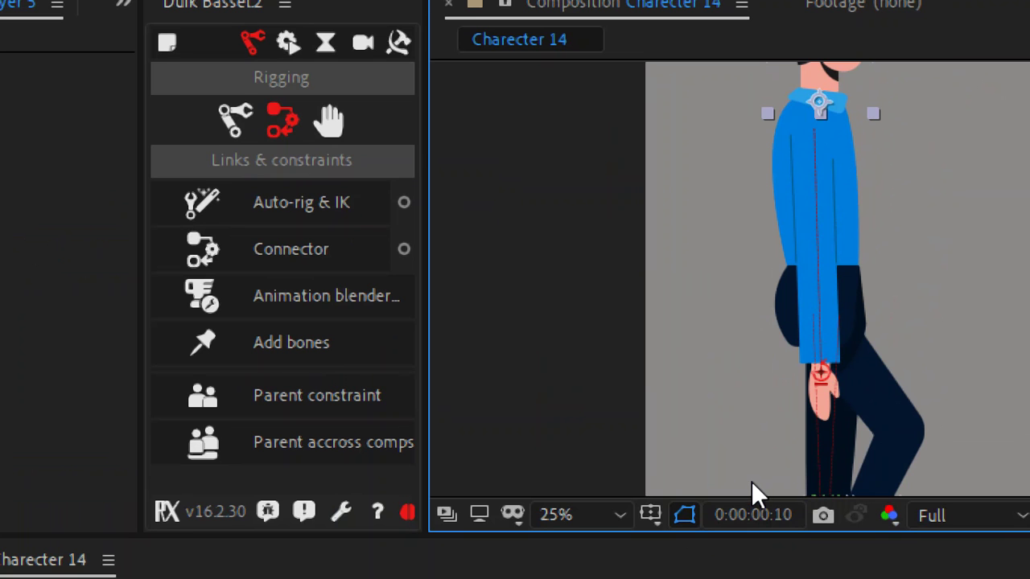
scroll(846, 324, "down", 1)
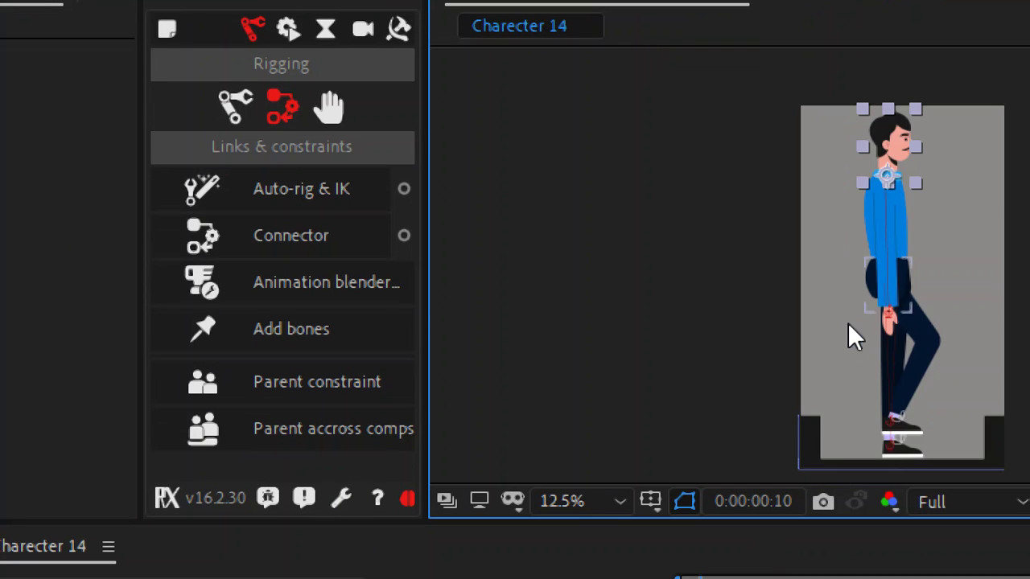
scroll(879, 350, "up", 2)
left_click_drag(828, 386, 775, 316)
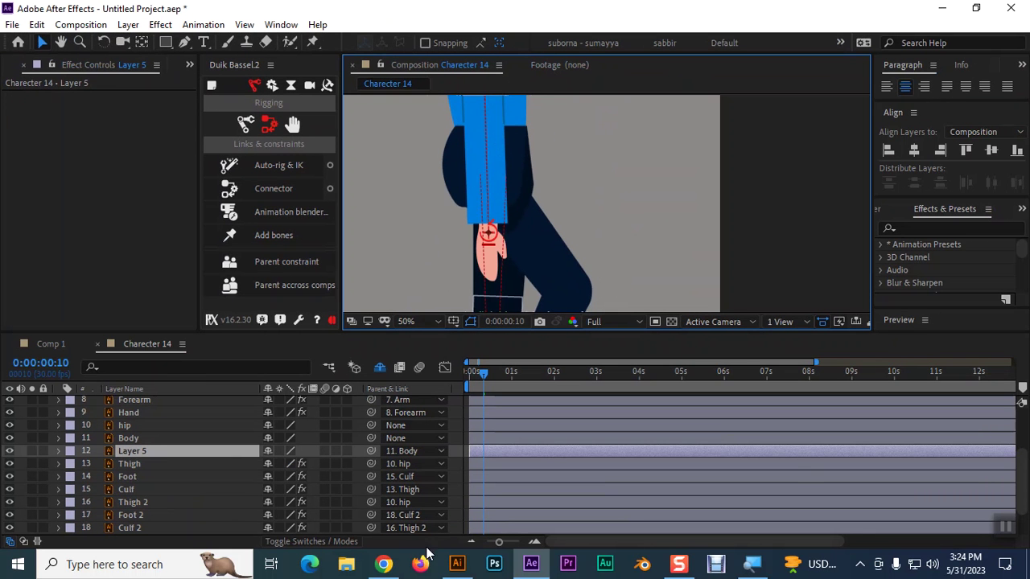
left_click(457, 564)
left_click(460, 377)
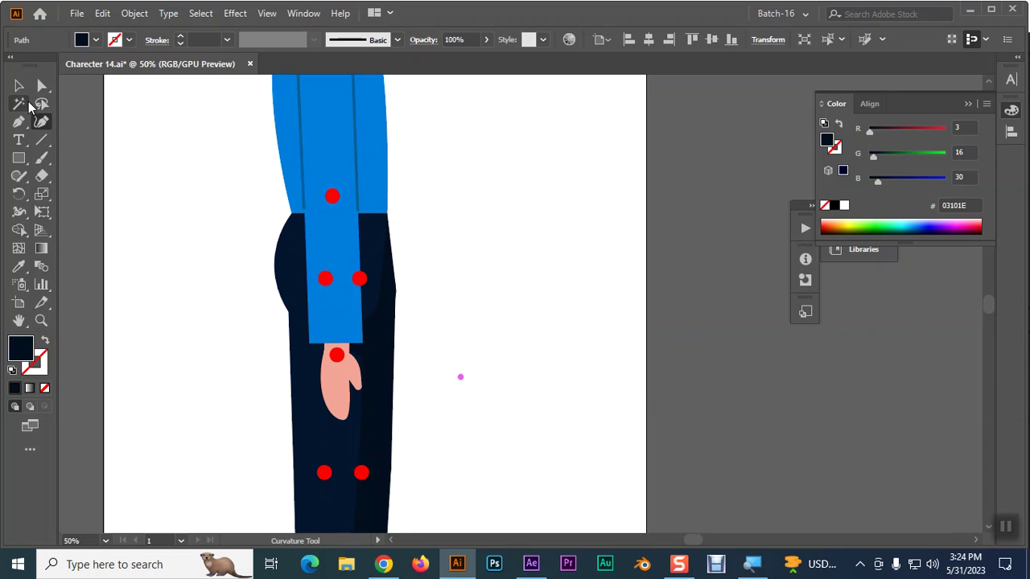
Try dragging the dark hip shape's bottom anchors, undo it, save Charecter 14.ai, and return to After Effects.
left_click(18, 85)
left_click(379, 345)
key("a")
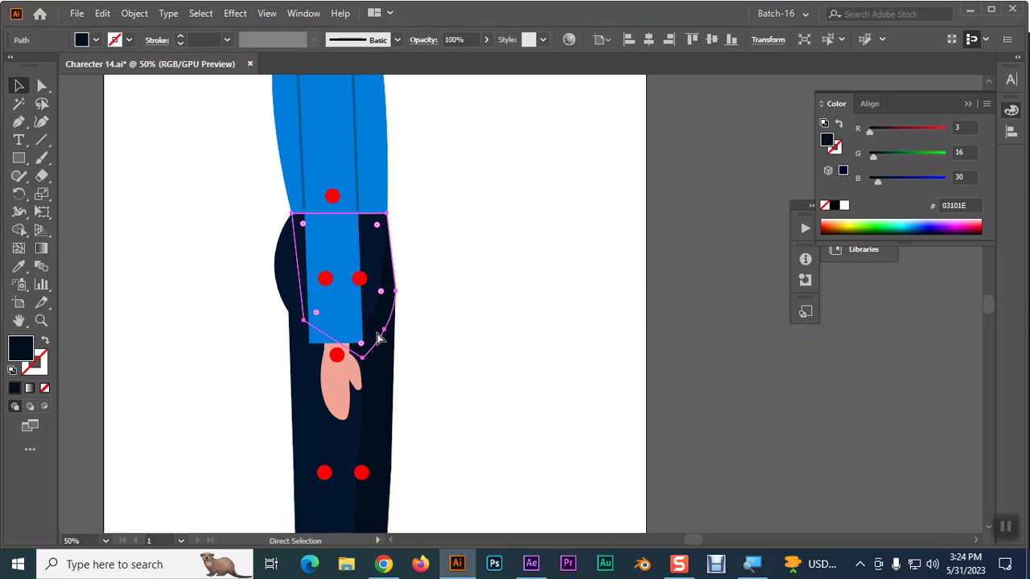
left_click_drag(379, 346, 390, 362)
key("ctrl+z")
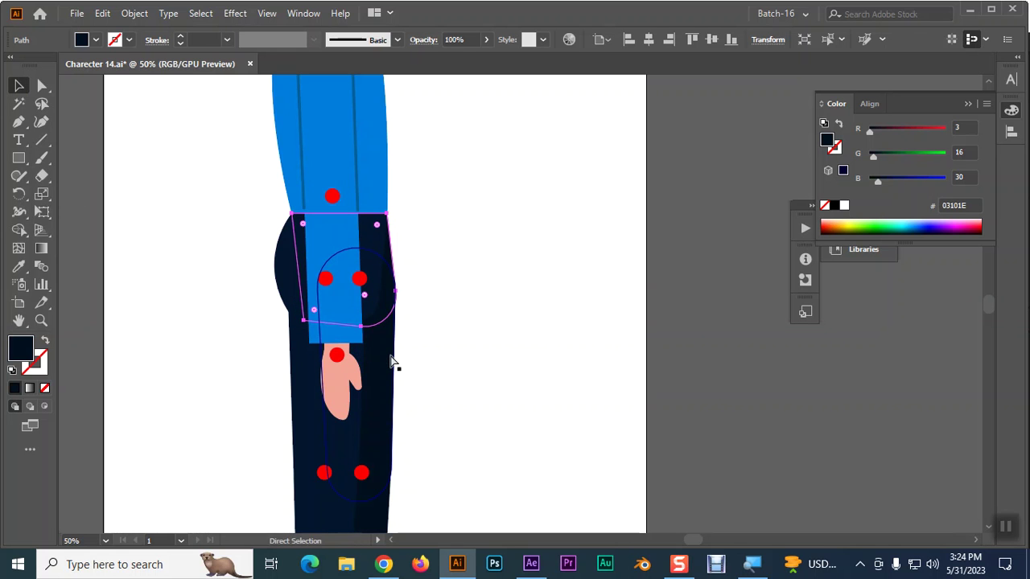
key("ctrl+s")
left_click(530, 564)
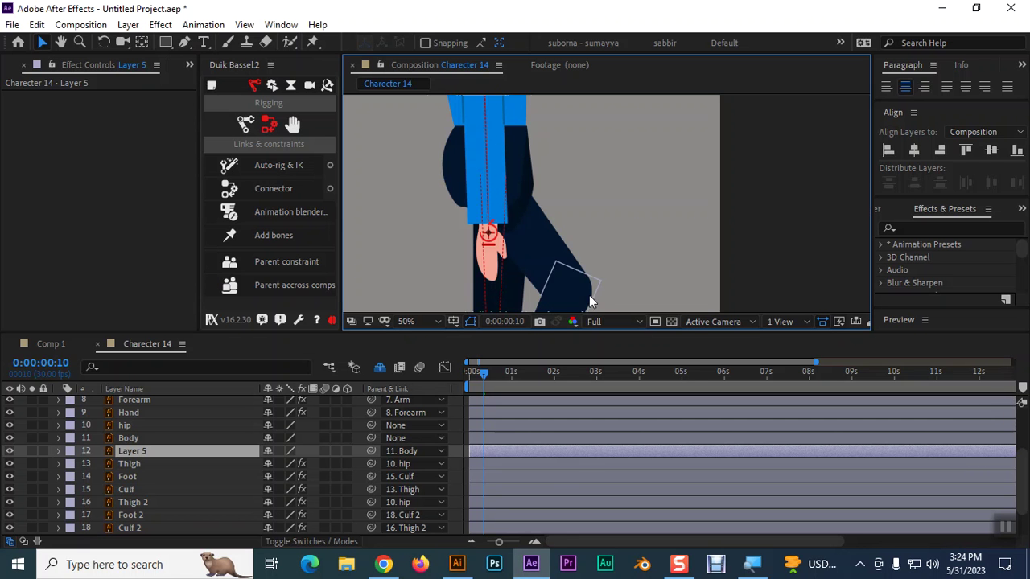
Deselect Layer 5, select the hip layer in the comp, then return to Illustrator.
left_click(607, 226)
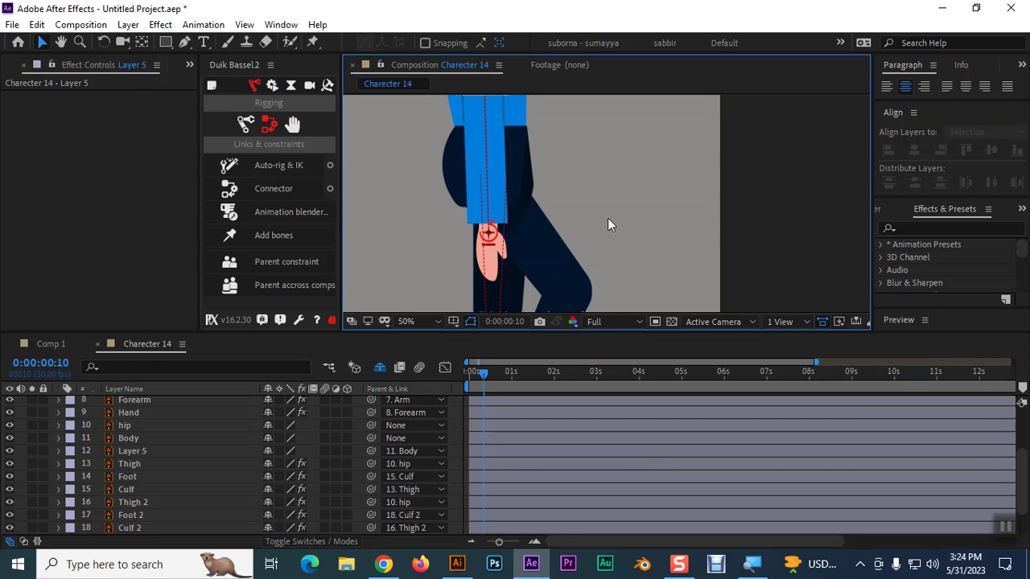
left_click(517, 223)
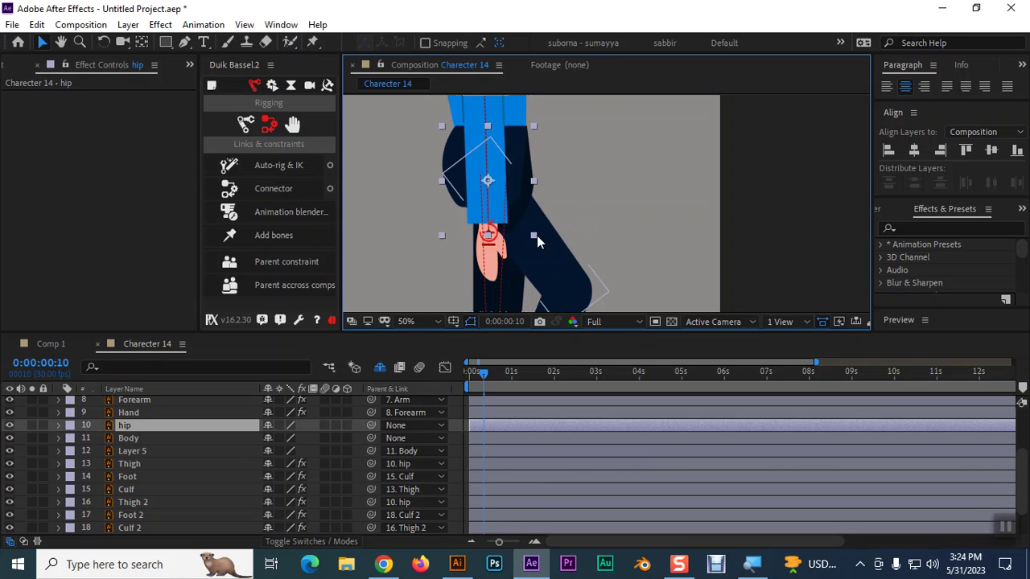
left_click(455, 565)
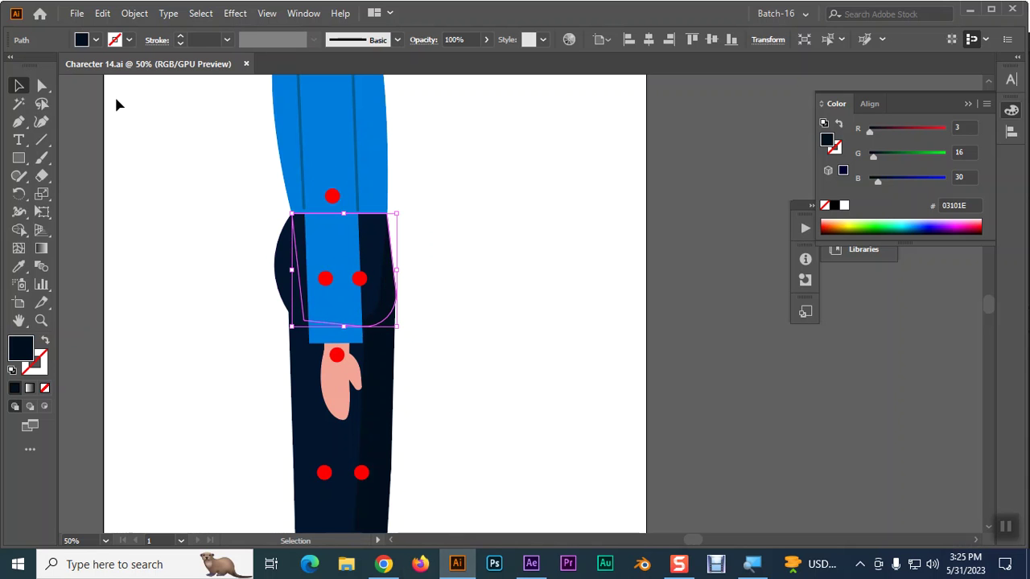
Fill the dark hip shape with the sampled colour #04162E and save the file.
left_click(39, 84)
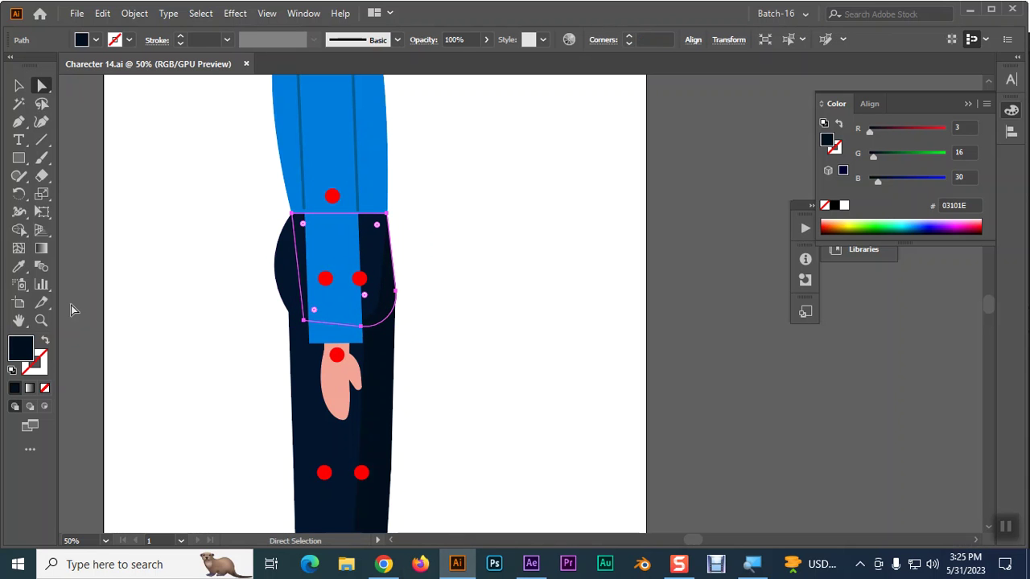
left_click(19, 268)
left_click(280, 270)
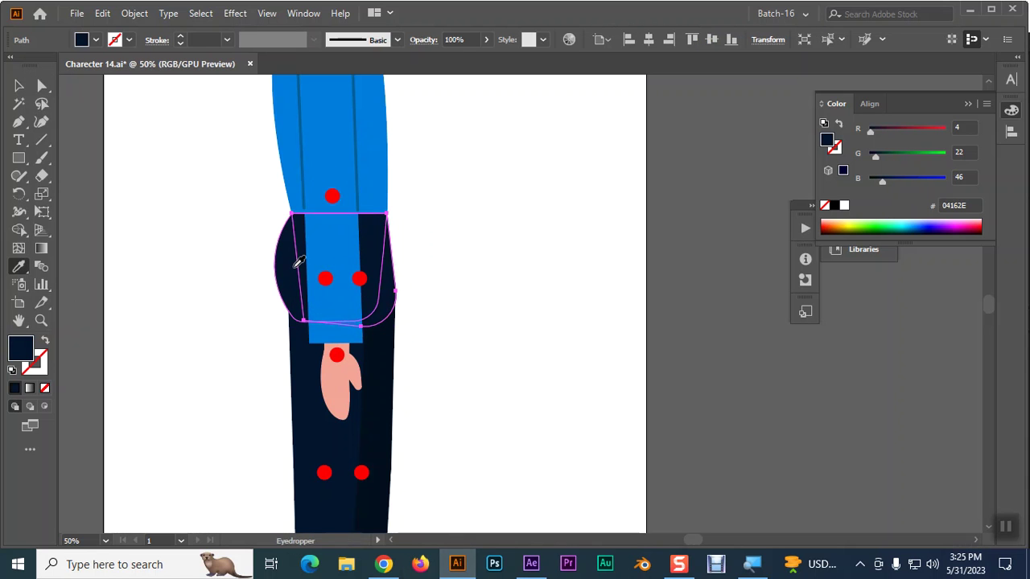
key("ctrl+s")
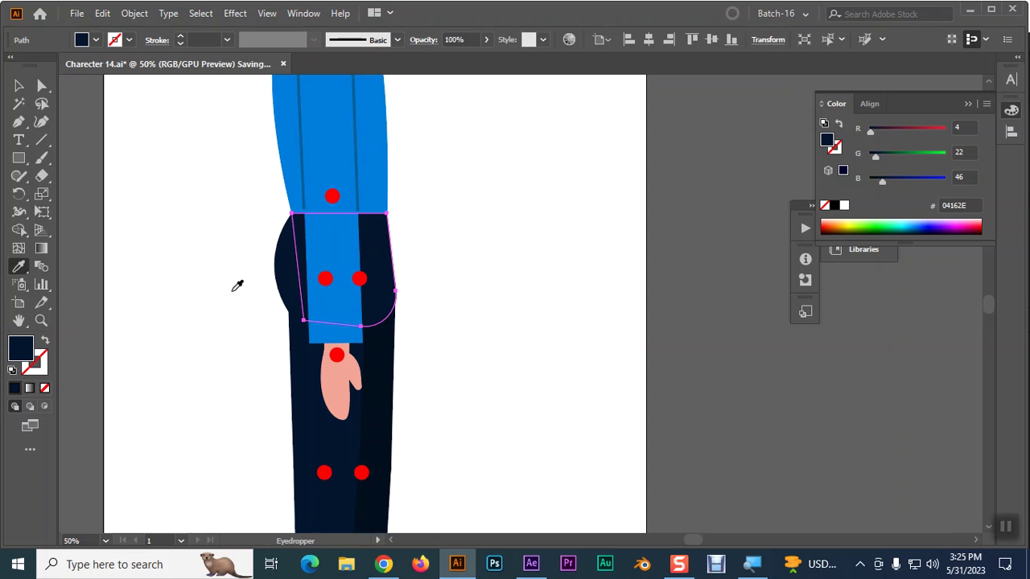
Back in After Effects, raise the hip layer to Position 463.5, 912.6.
key("alt+Tab")
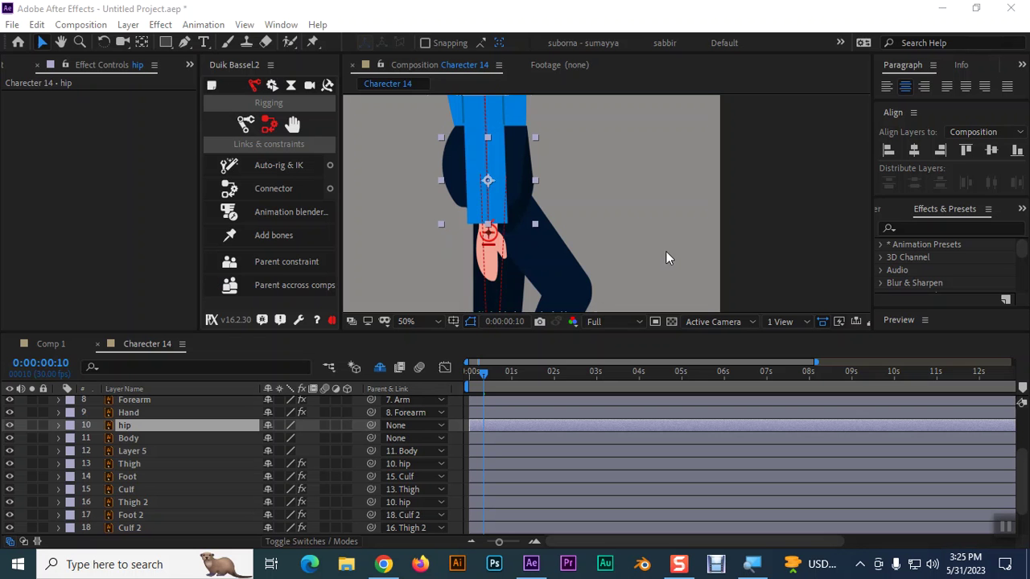
left_click(633, 190)
scroll(665, 211, "down", 1)
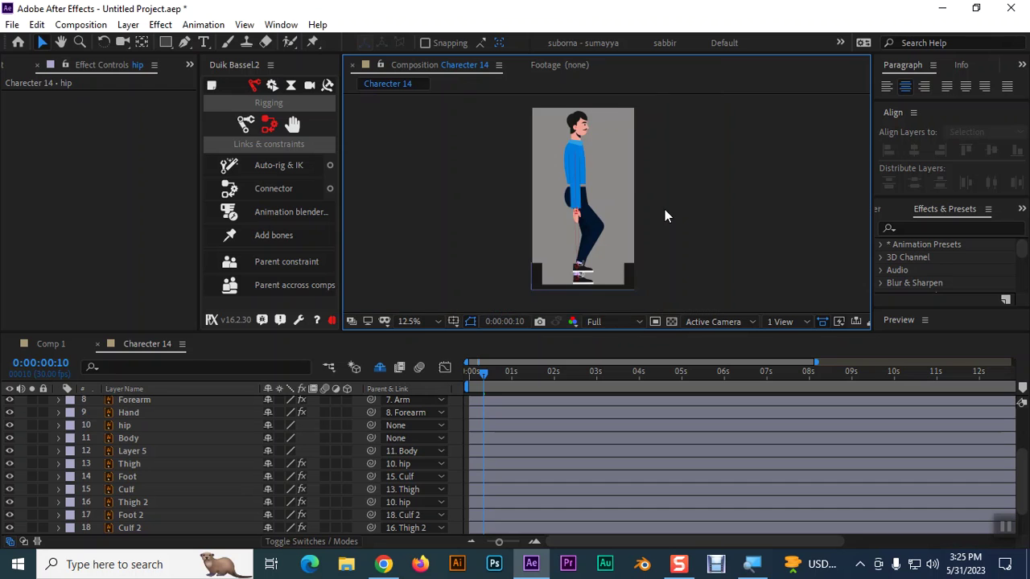
scroll(664, 216, "up", 1)
key("h")
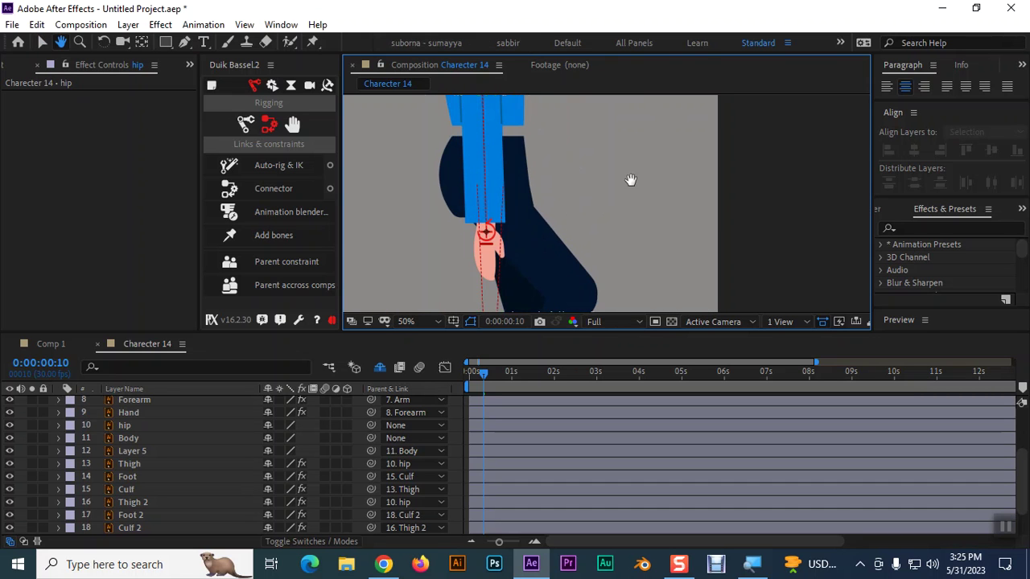
left_click_drag(630, 180, 636, 219)
key("v")
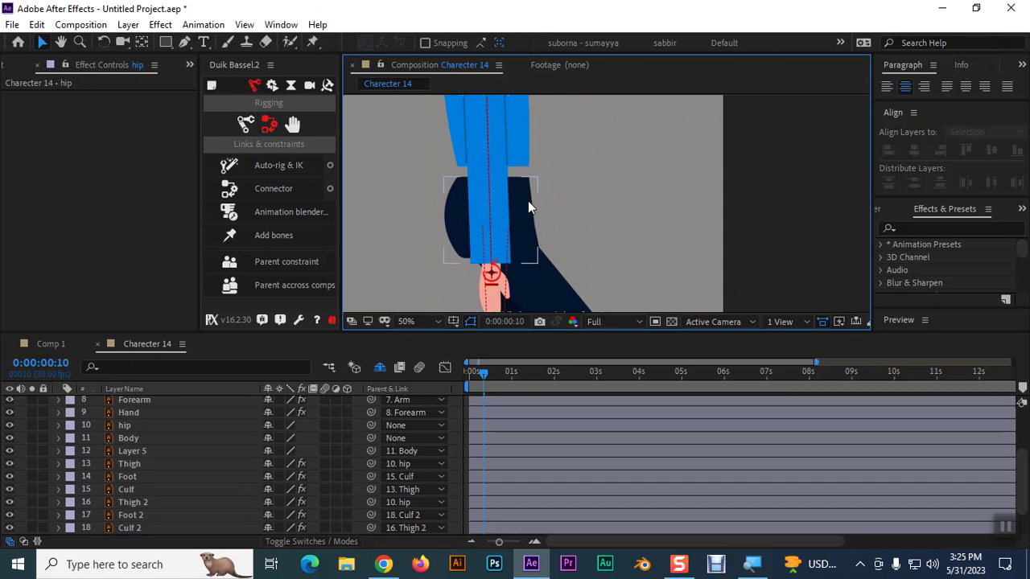
left_click(529, 200)
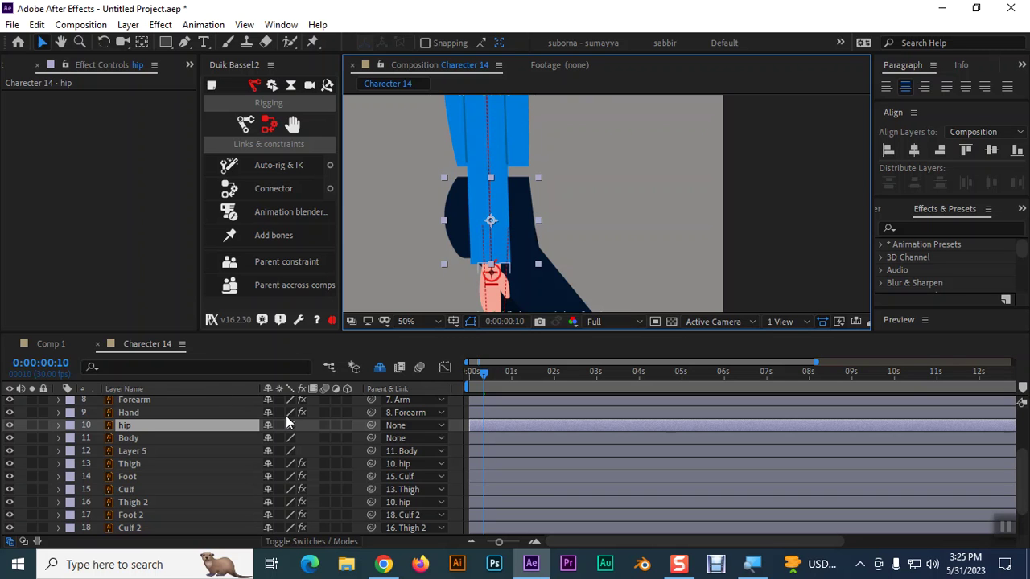
key("p")
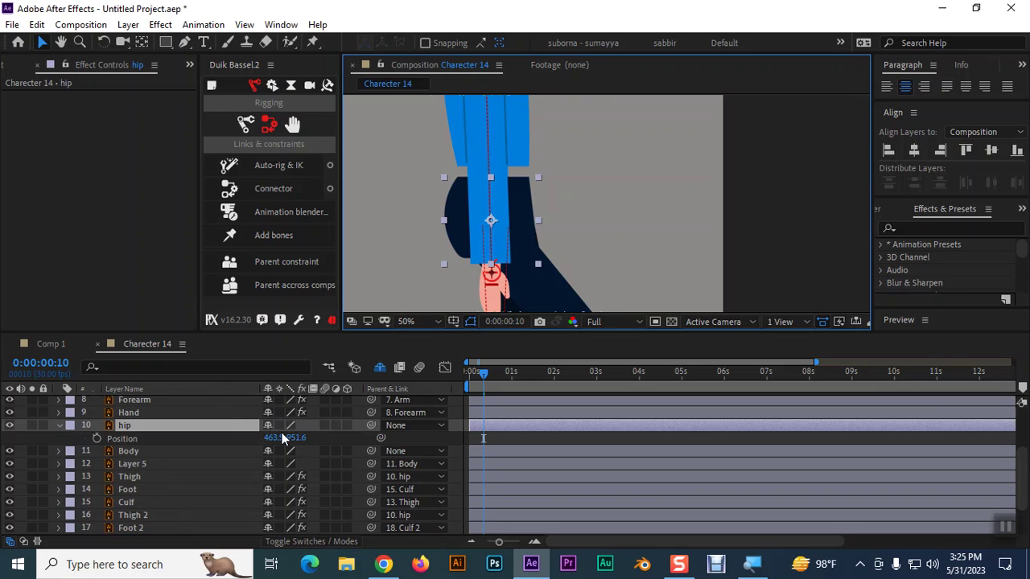
left_click_drag(296, 438, 266, 450)
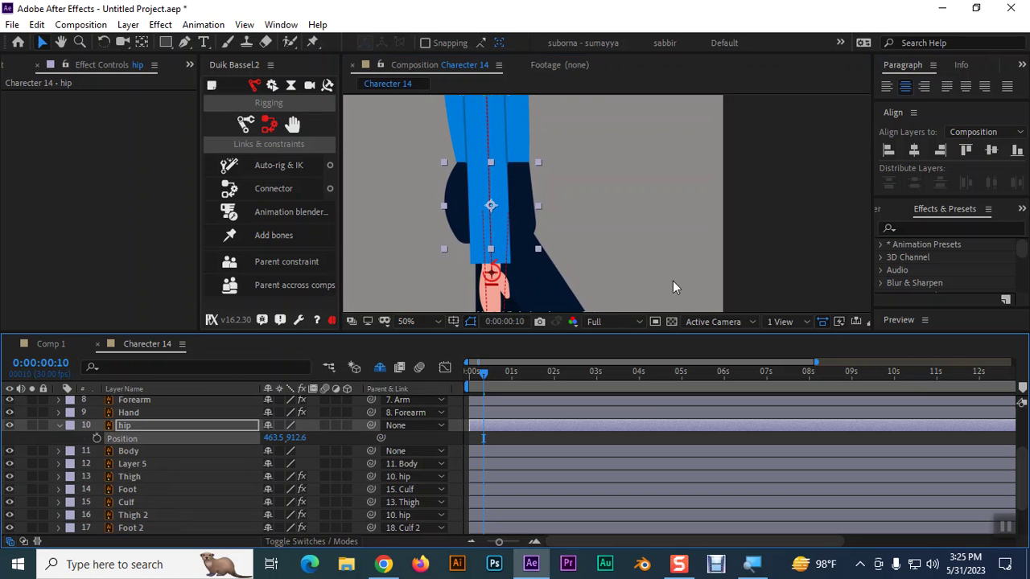
Pan the comp view over the legs, hip and torso to check the hip placement.
key("h")
left_click_drag(674, 288, 626, 204)
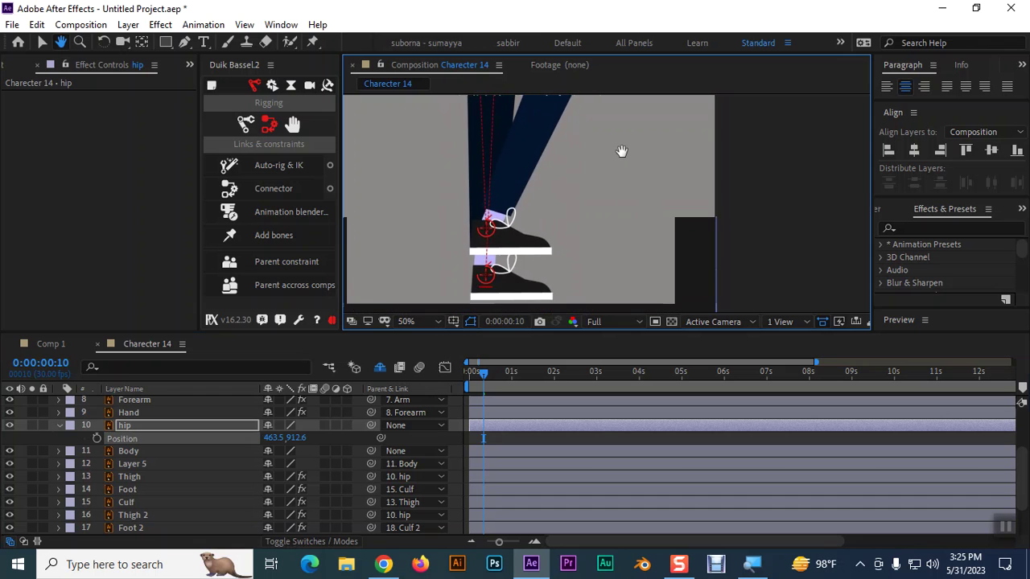
left_click_drag(626, 204, 610, 260)
left_click_drag(602, 165, 628, 276)
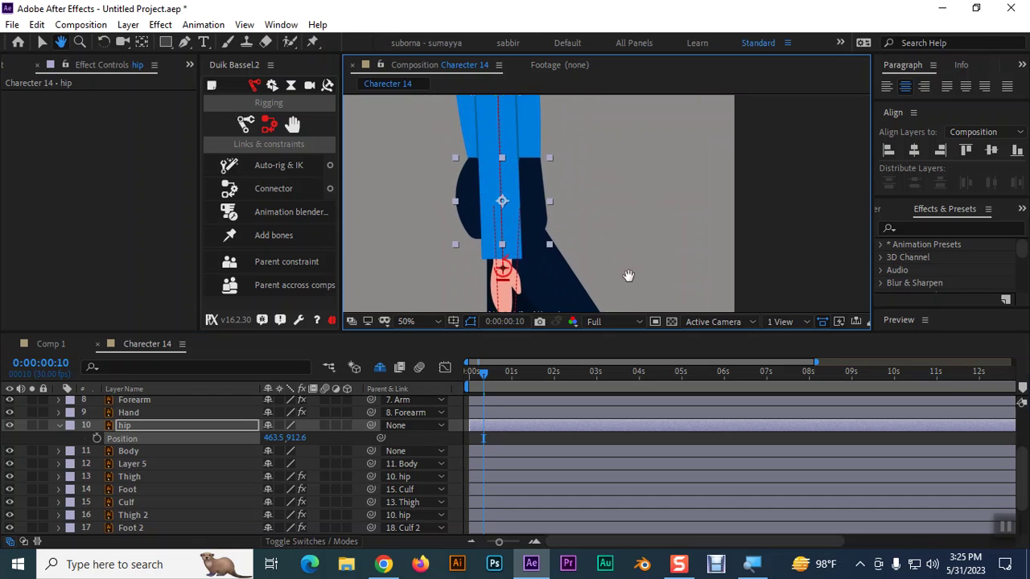
left_click_drag(632, 184, 641, 269)
key("v")
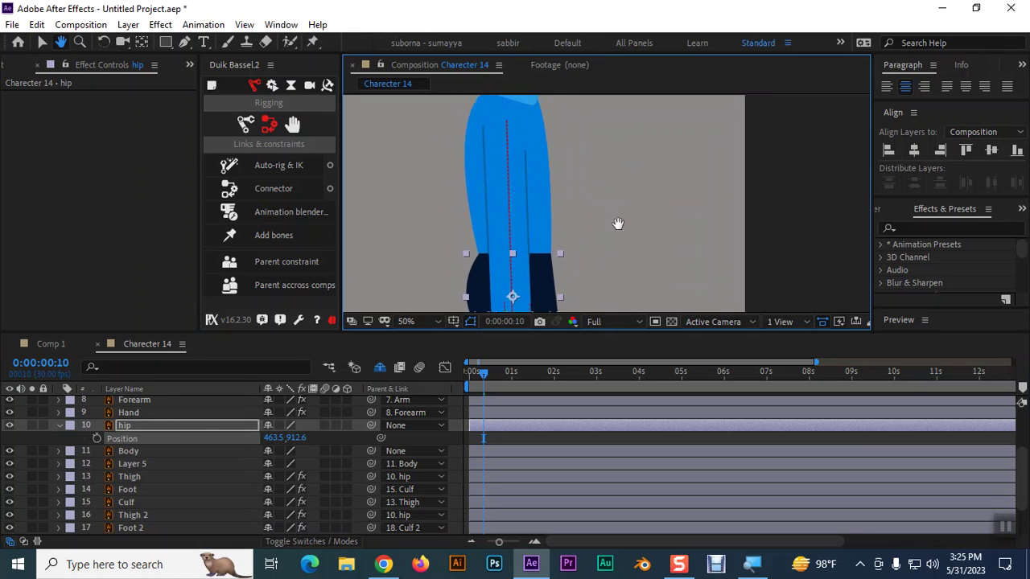
scroll(612, 217, "up", 5)
Select the Body layer and start keyframing its Position.
left_click(136, 451)
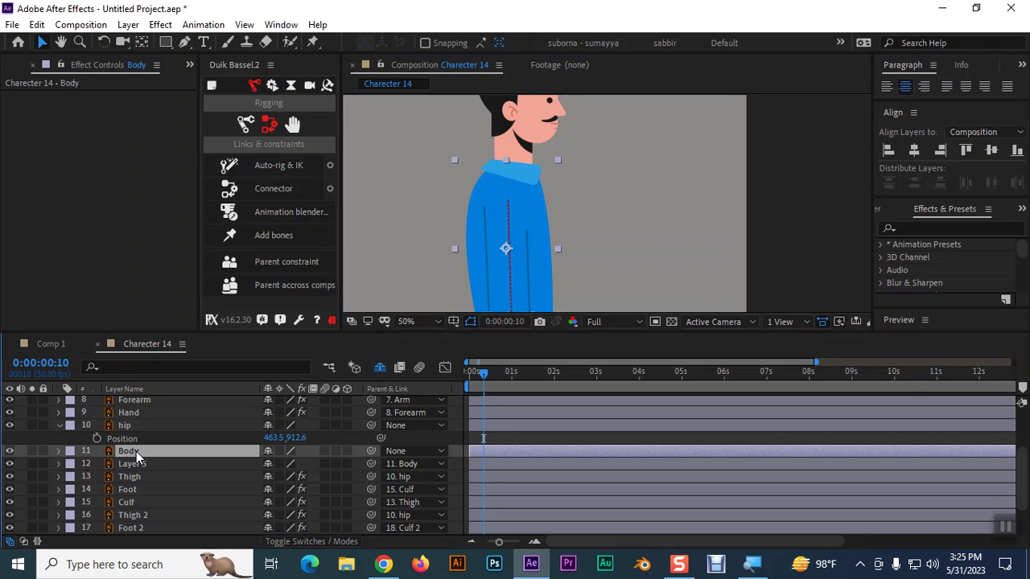
left_click(134, 466)
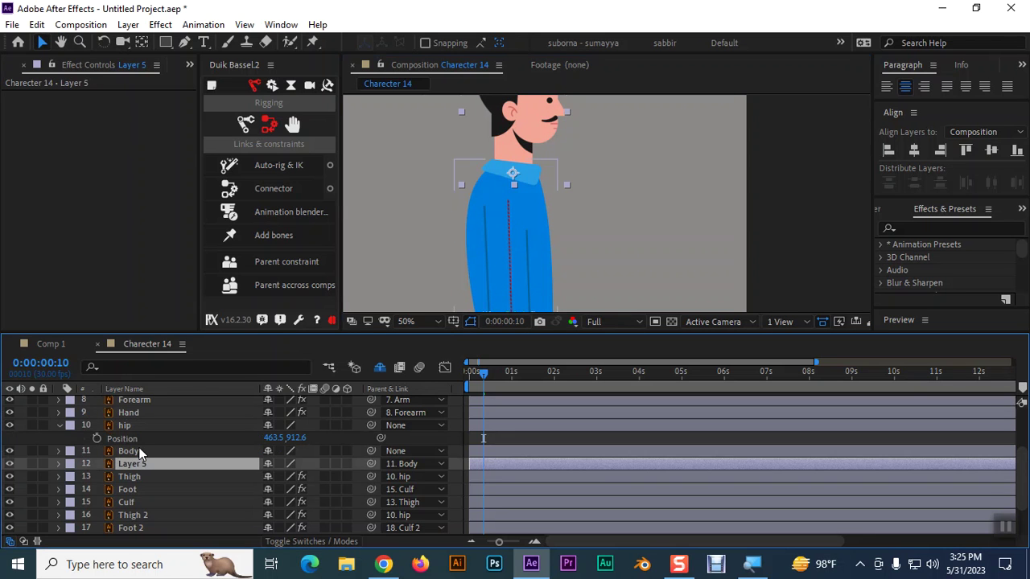
left_click(139, 452)
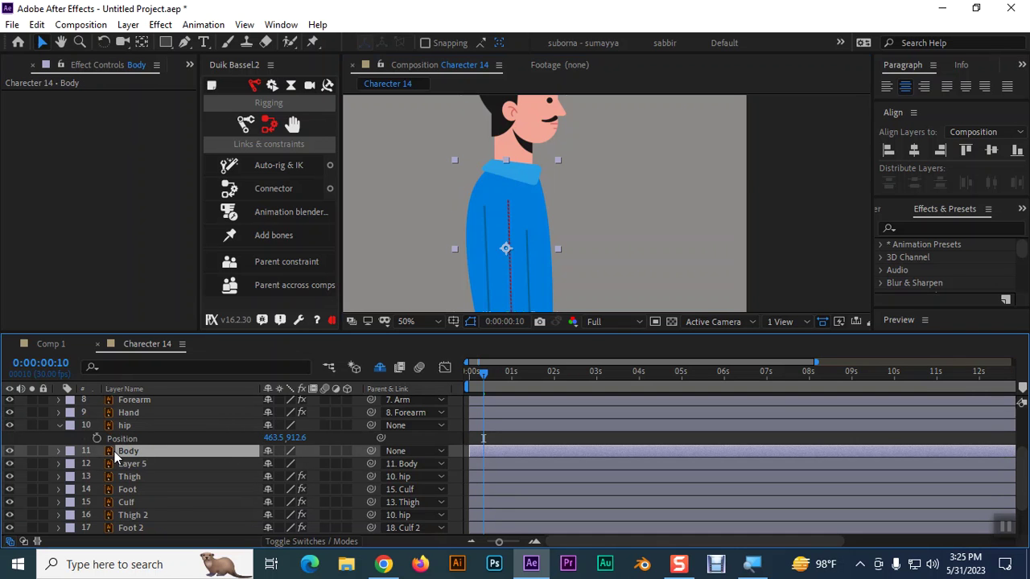
key("p")
left_click(97, 464)
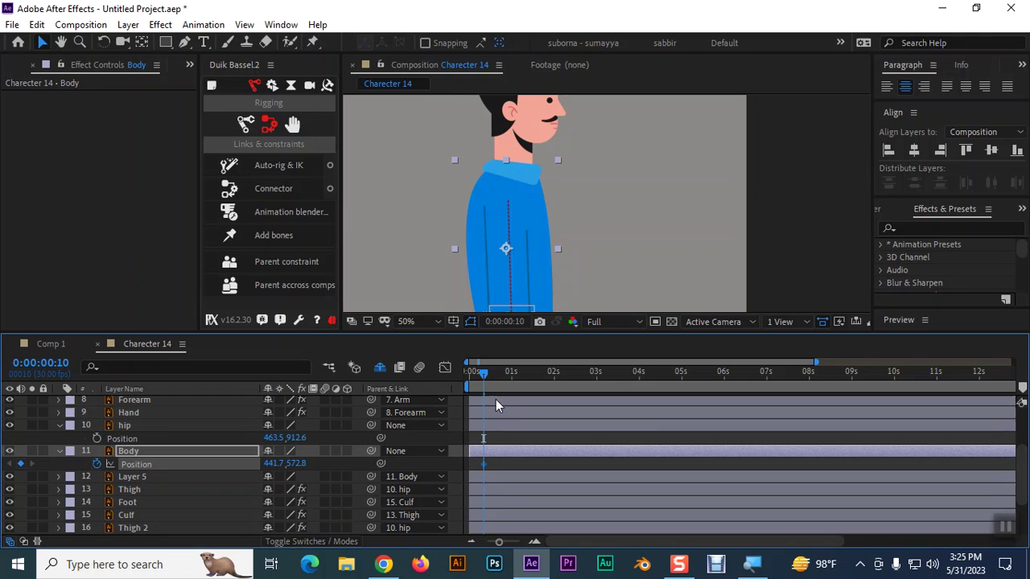
left_click_drag(485, 382, 475, 383)
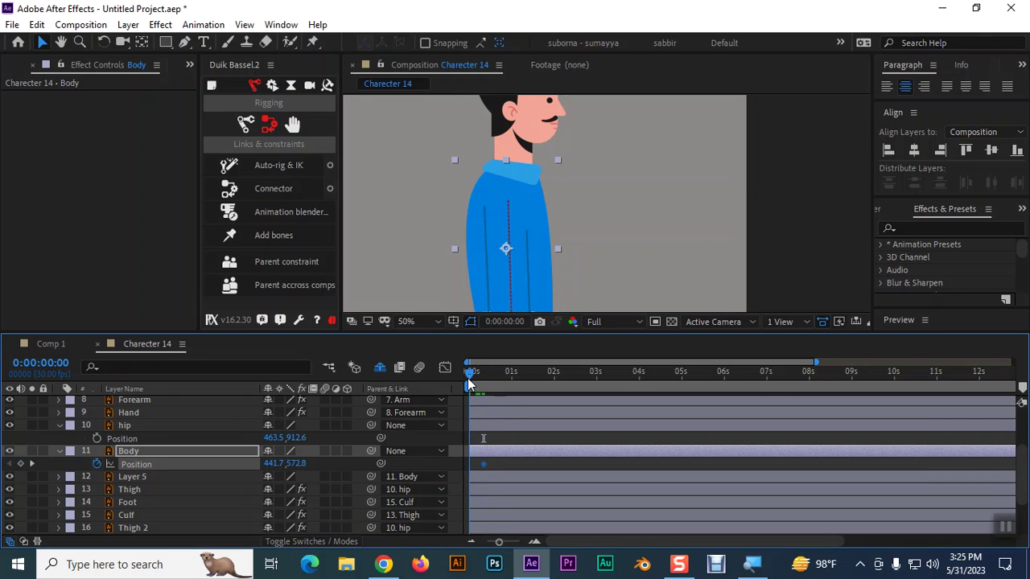
Lower the Body's Position a few pixels, fine-tuning its height.
left_click_drag(295, 464, 307, 465)
key("h")
left_click_drag(648, 245, 650, 139)
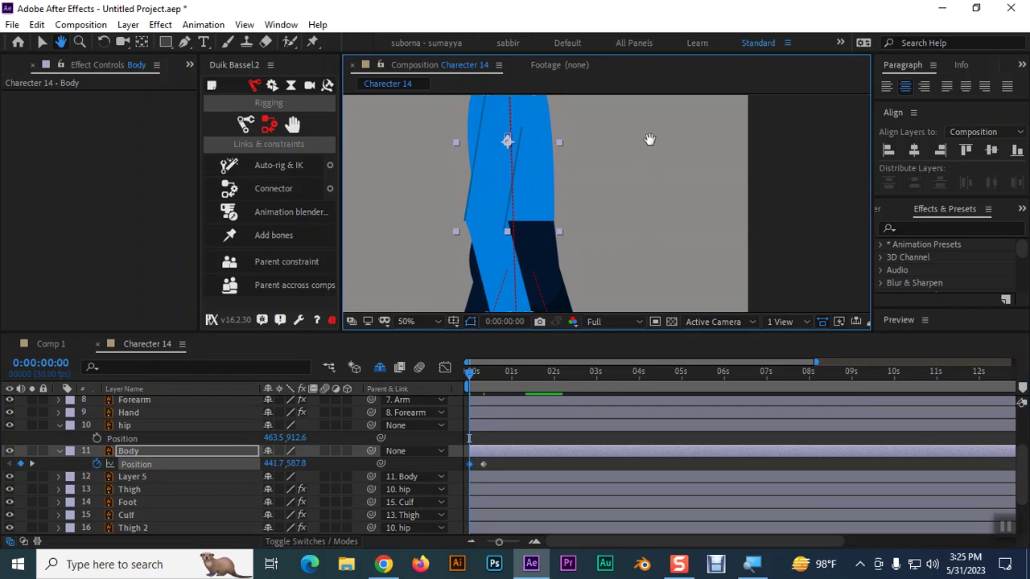
scroll(641, 161, "down", 5)
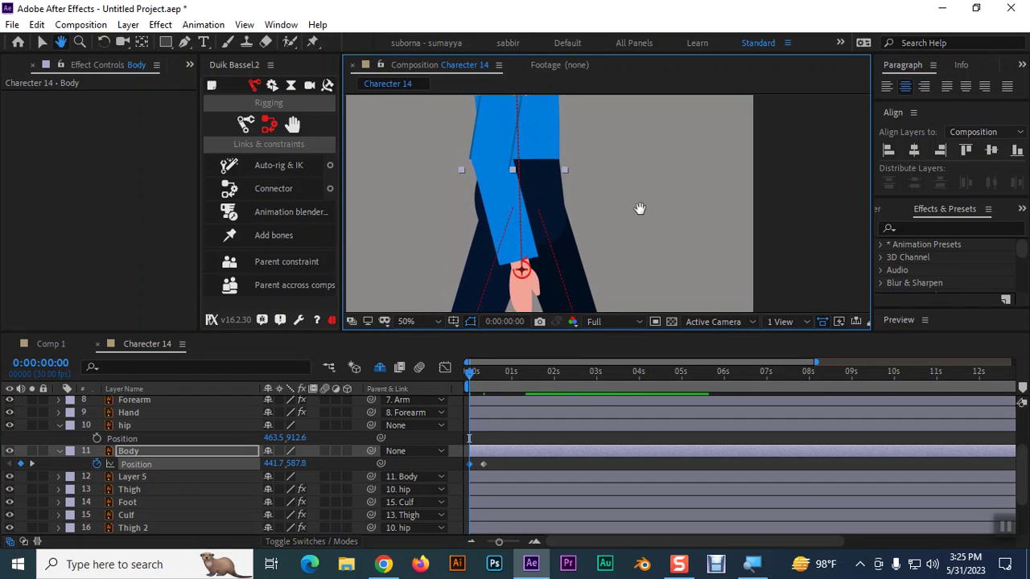
key("v")
mouse_move(296, 464)
left_mouse_down()
mouse_move(313, 464)
mouse_move(269, 476)
left_mouse_up()
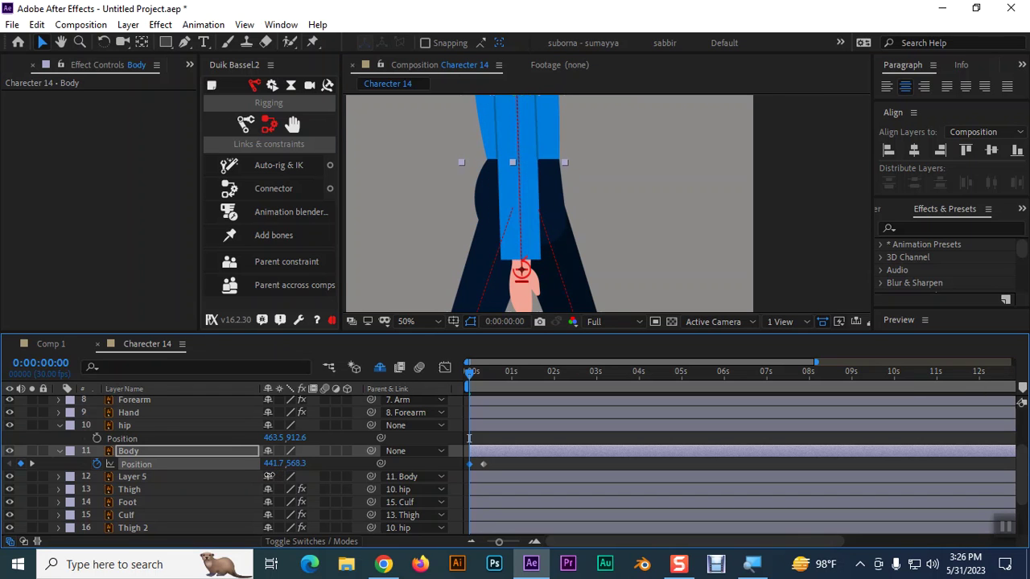
left_click_drag(273, 476, 274, 476)
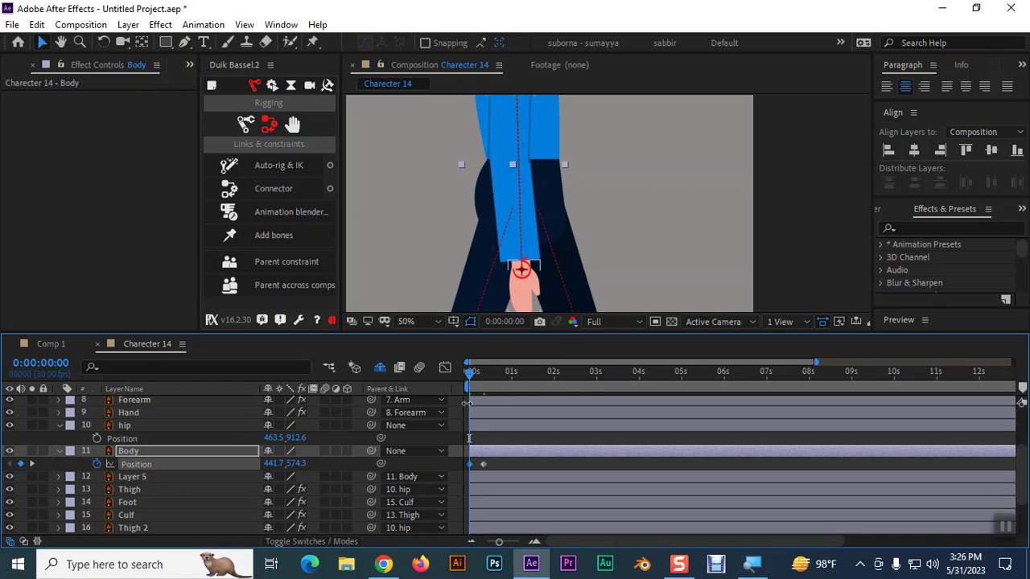
Preview the bob and set the frame-0 Body Position to 441.7, 580.3.
key("space")
key("space")
key("space")
key("space")
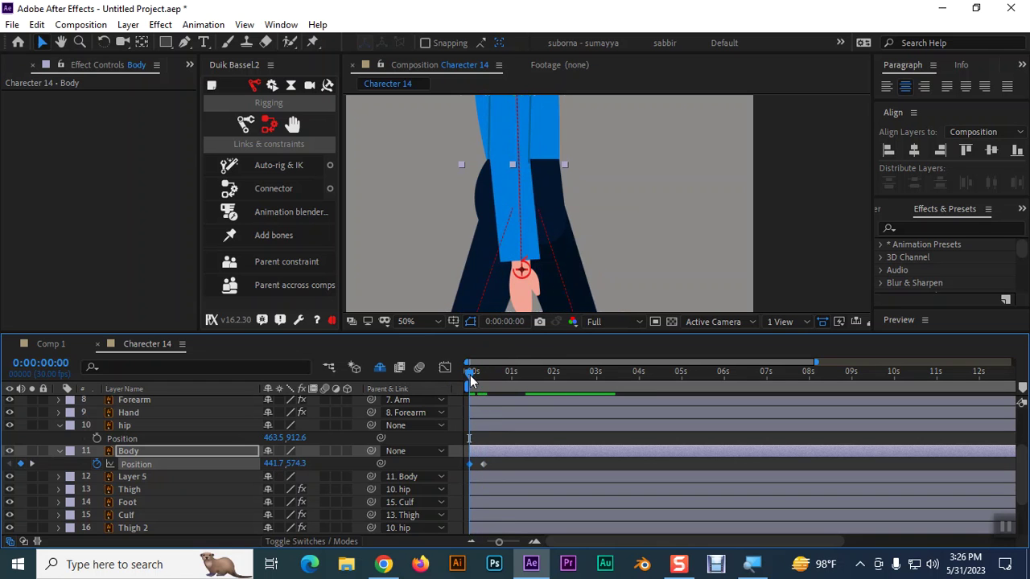
scroll(527, 272, "down", 1)
left_click(649, 191)
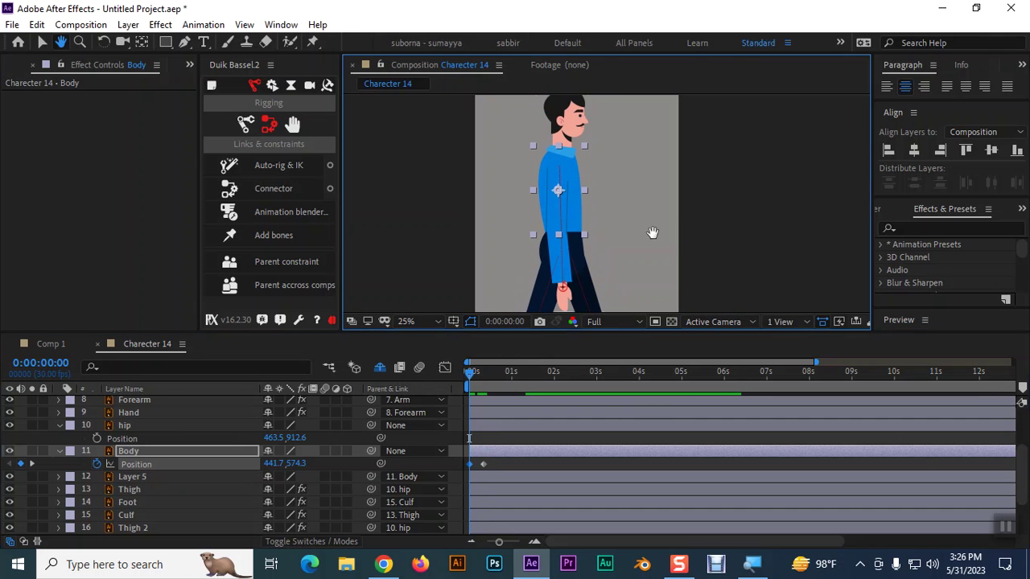
mouse_move(475, 373)
left_mouse_down()
mouse_move(489, 384)
mouse_move(462, 382)
left_mouse_up()
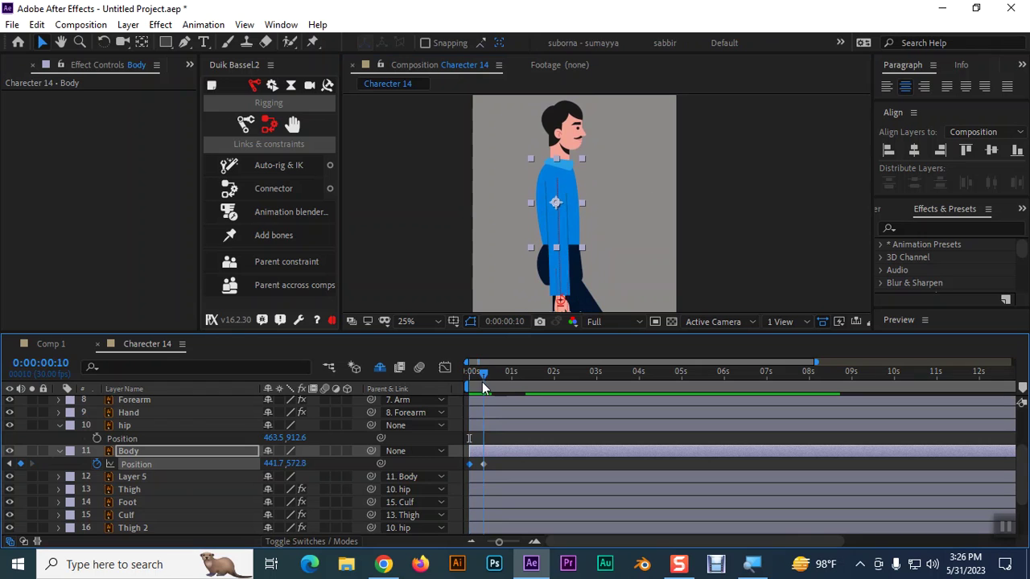
left_click_drag(290, 464, 290, 469)
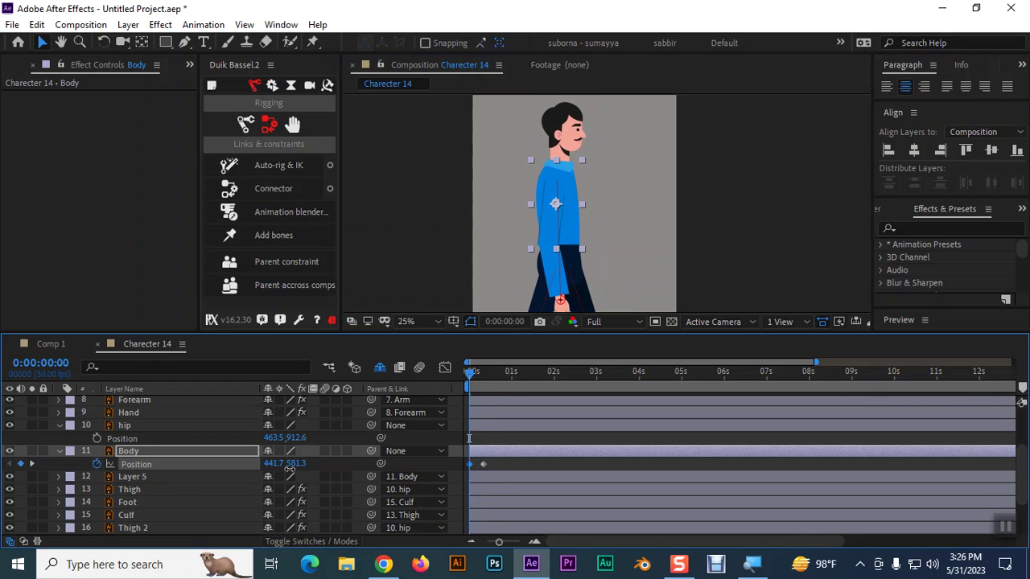
mouse_move(473, 383)
left_mouse_down()
mouse_move(510, 386)
mouse_move(476, 386)
left_mouse_up()
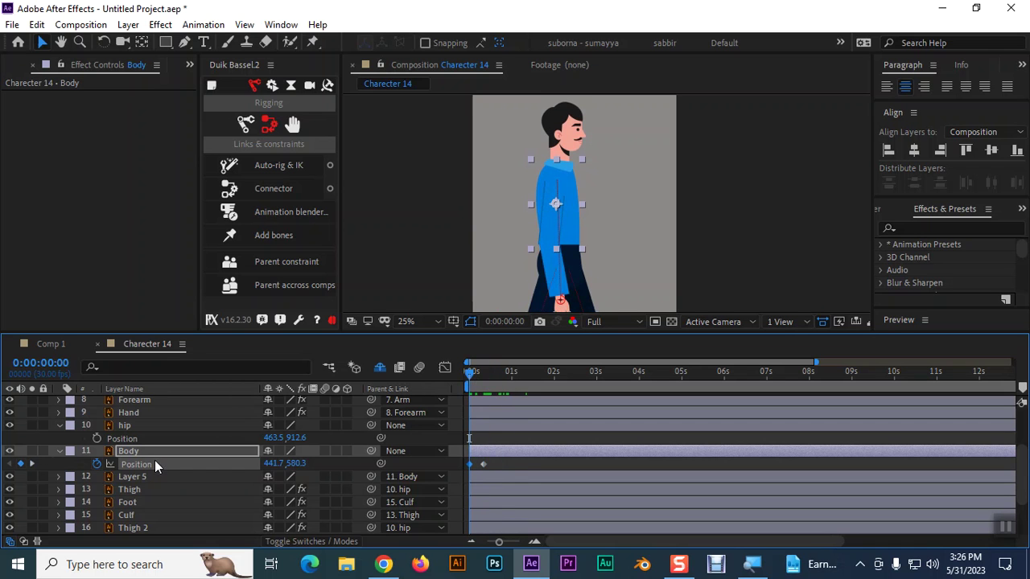
Add a loopOut("pingpong") expression to the Body layer's Position.
left_click(95, 465, "alt")
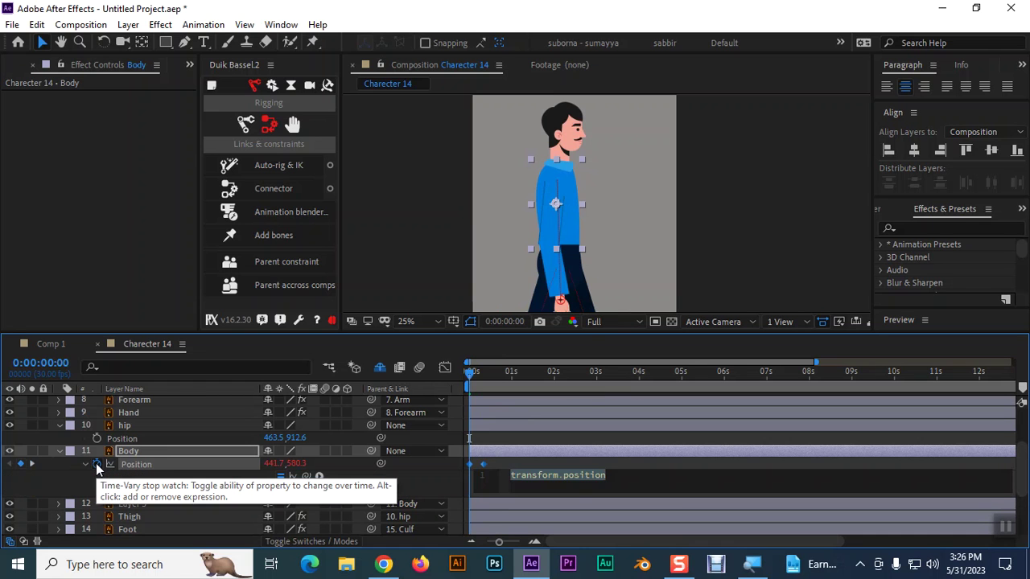
type("pi")
key("BackSpace")
key("BackSpace")
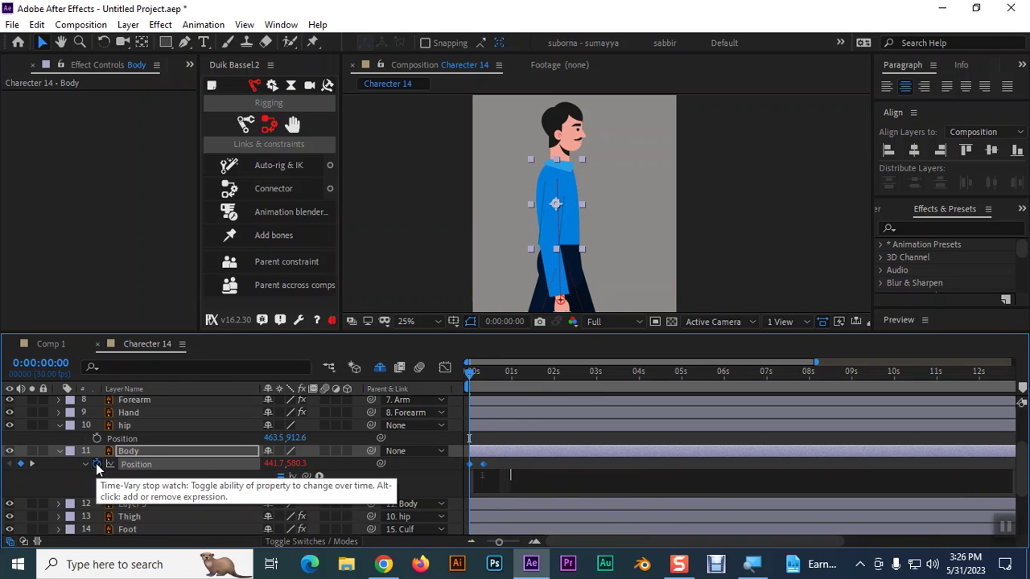
type("loop")
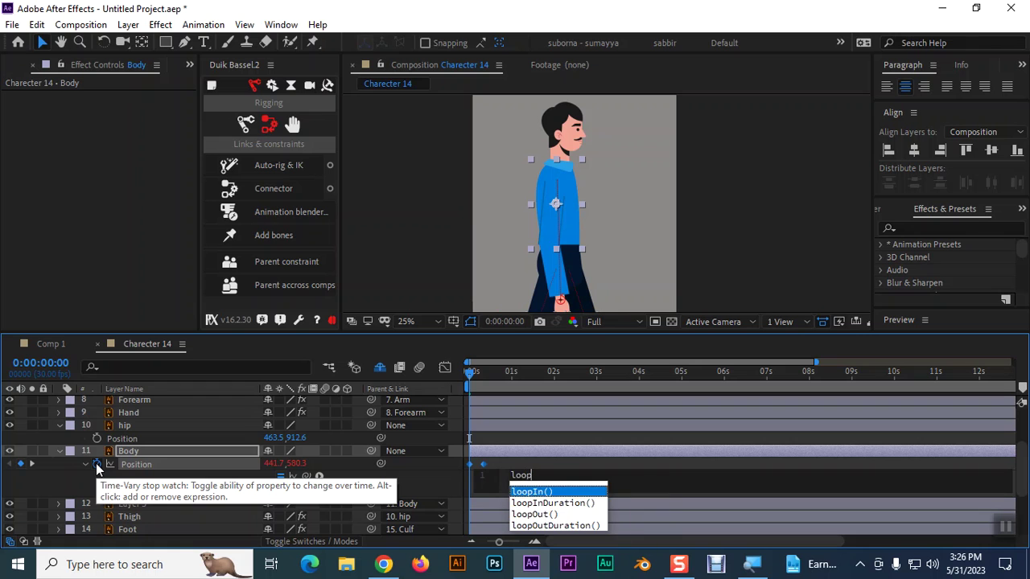
key("Down")
key("Down")
key("Return")
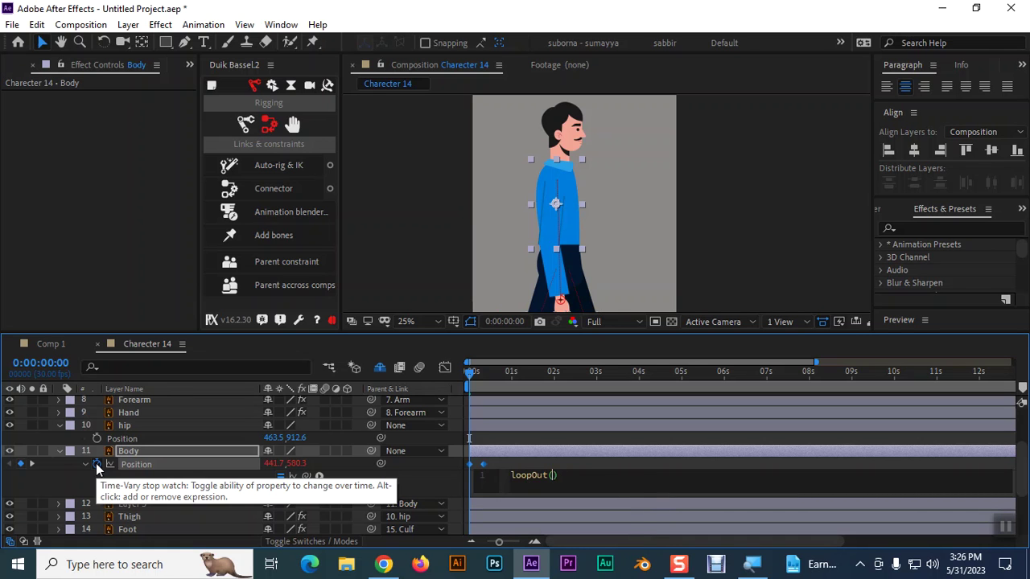
type("\"")
key("Down")
key("Down")
key("Down")
key("Return")
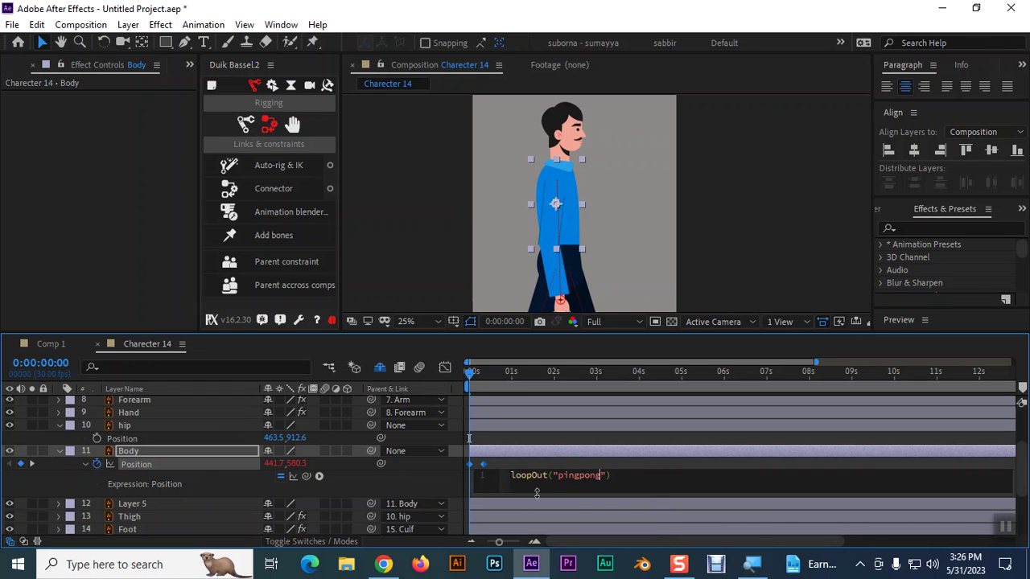
left_click(635, 465)
Scrub the timeline past frame 10 to check the looping body bounce.
mouse_move(469, 371)
left_mouse_down()
mouse_move(515, 378)
mouse_move(472, 377)
left_mouse_up()
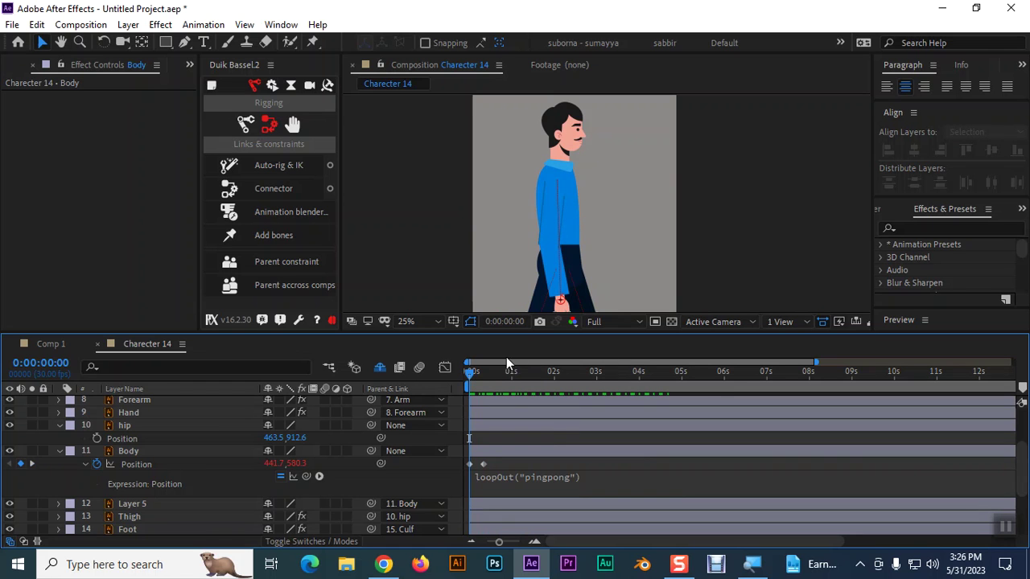
left_click_drag(470, 381, 487, 383)
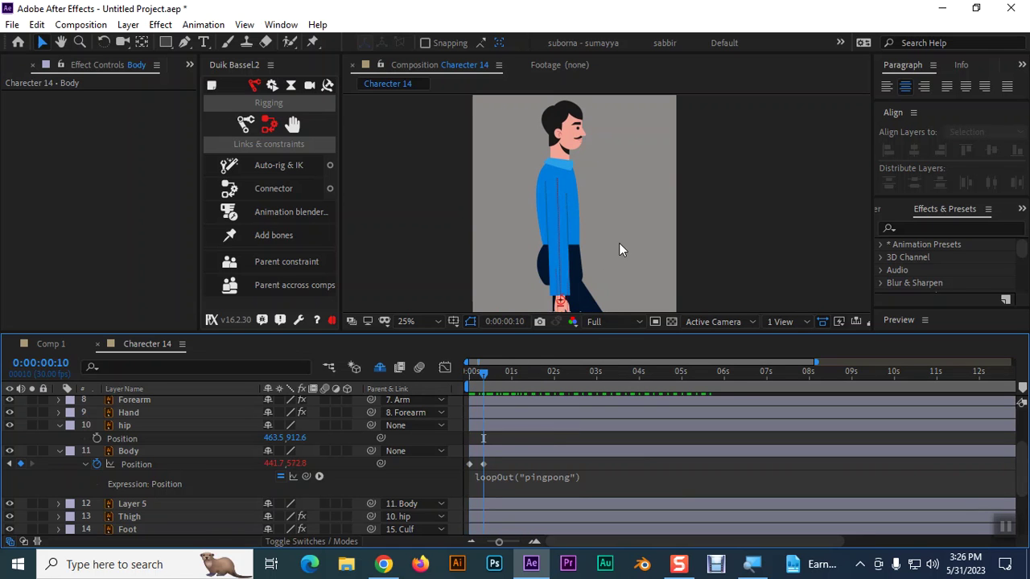
left_click_drag(670, 266, 696, 220)
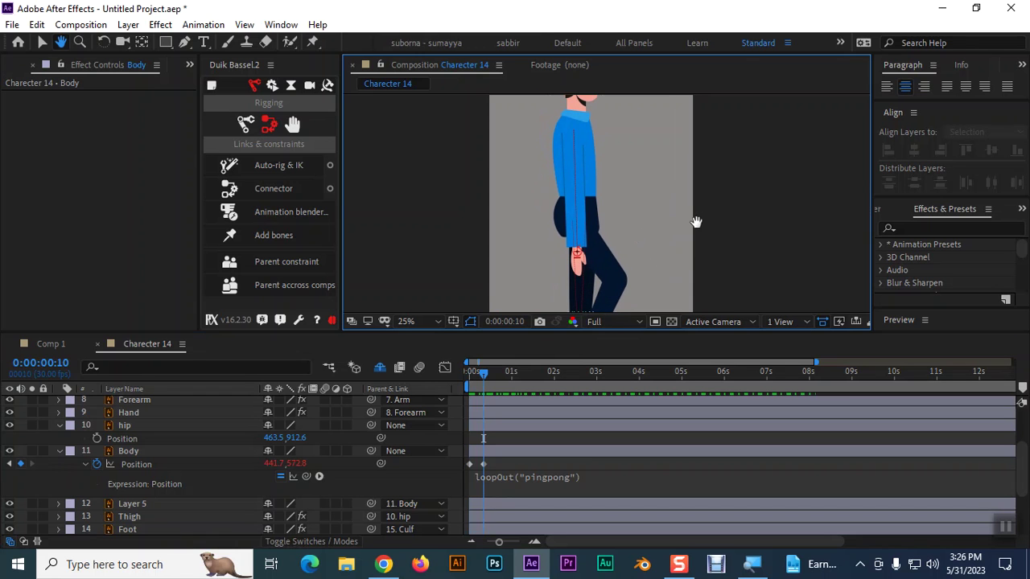
mouse_move(483, 381)
left_mouse_down()
mouse_move(558, 392)
mouse_move(461, 394)
left_mouse_up()
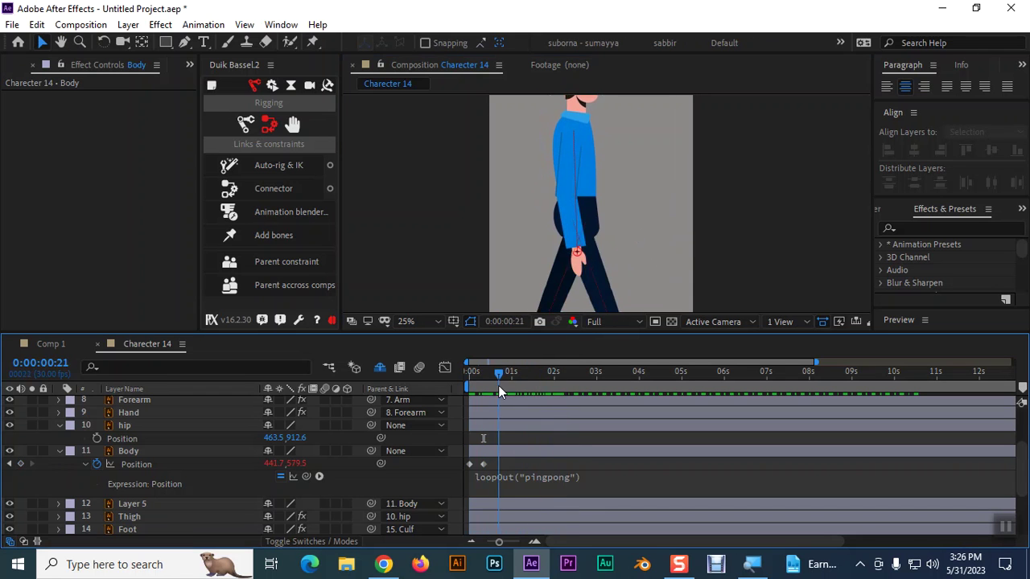
Select the C | Foot 2 and C | Foot controllers and reveal their keyframed properties.
scroll(107, 513, "down", 5)
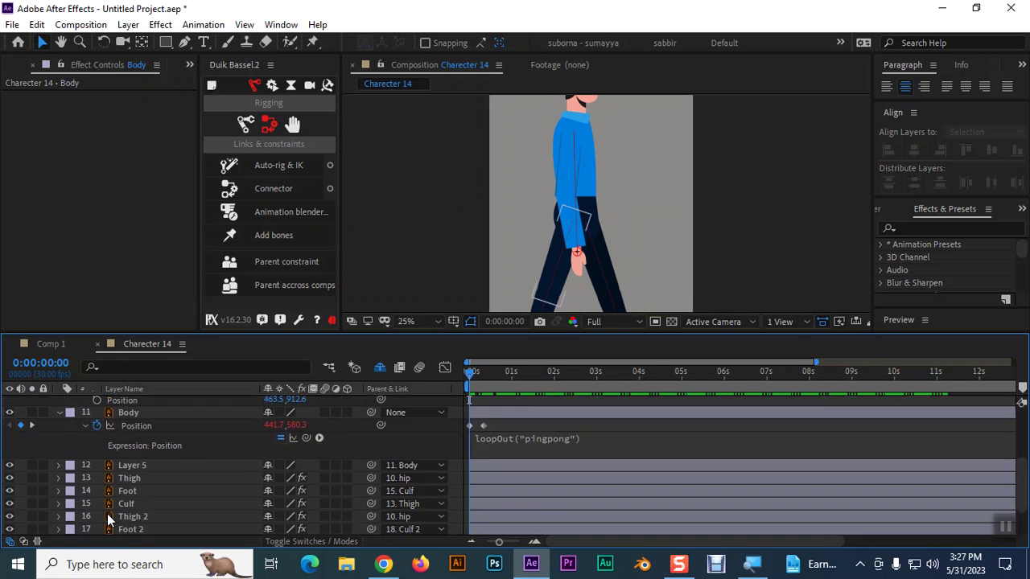
scroll(121, 503, "up", 8)
scroll(127, 492, "down", 2)
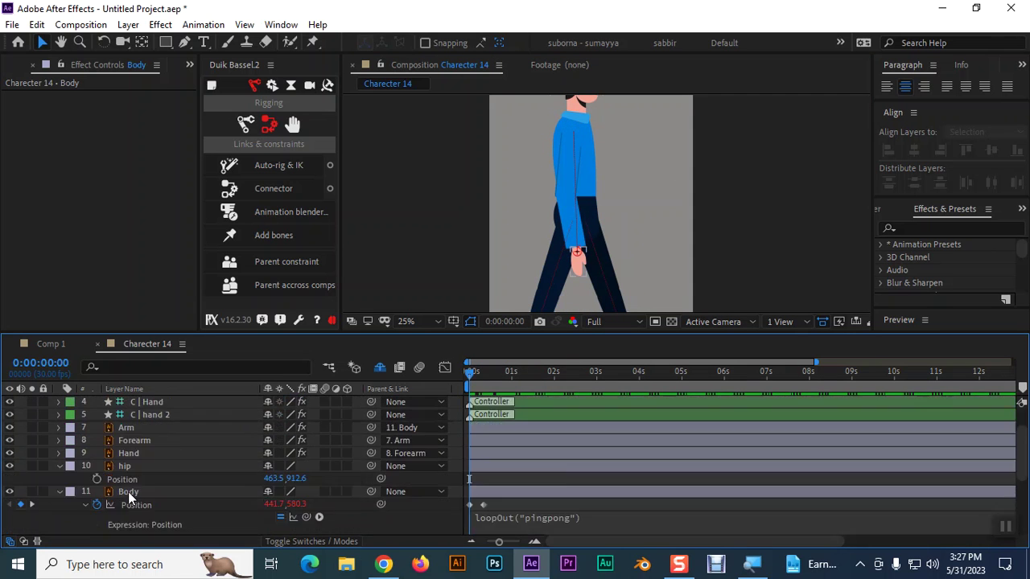
scroll(127, 497, "down", 2)
scroll(134, 453, "up", 3)
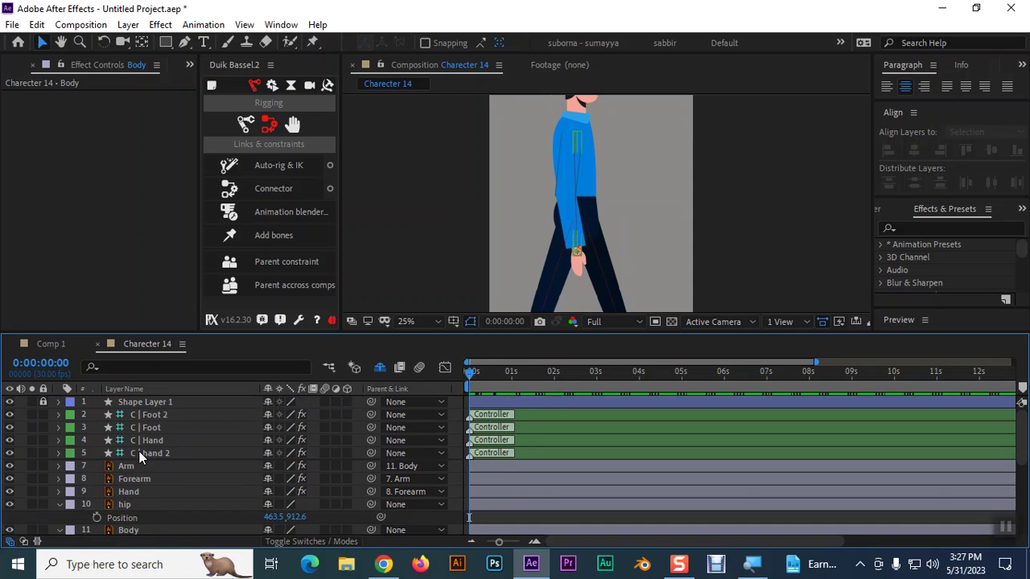
left_click(152, 416)
left_click(152, 424, "ctrl")
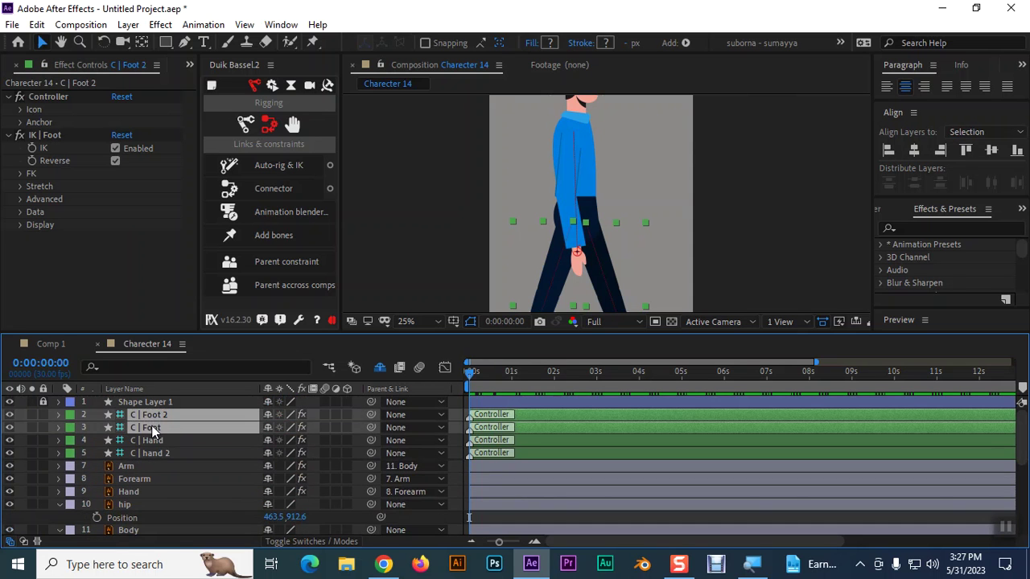
key("u")
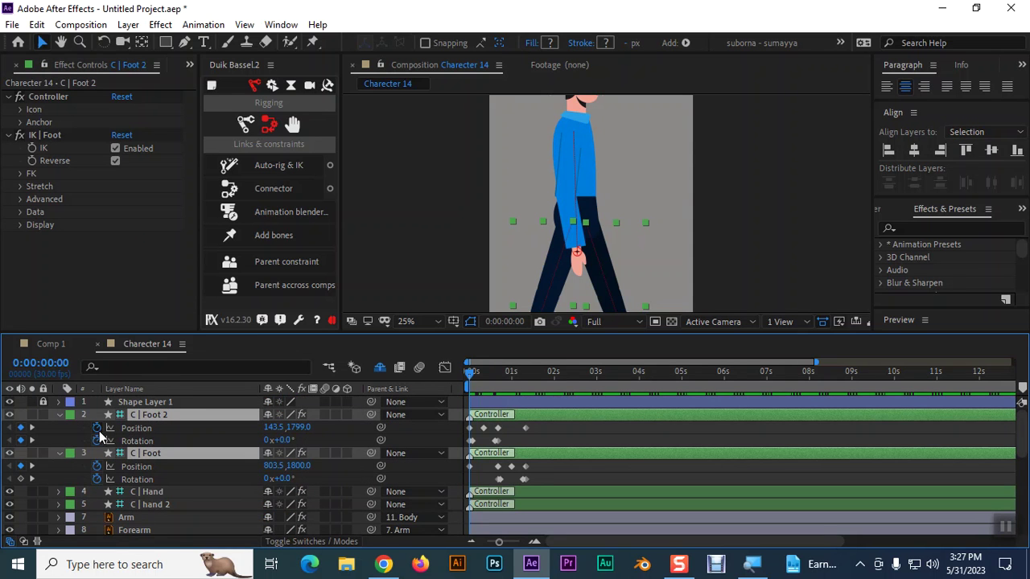
Add a loopOut() expression to C | Foot 2's Position and play a preview.
left_click(96, 428, "alt")
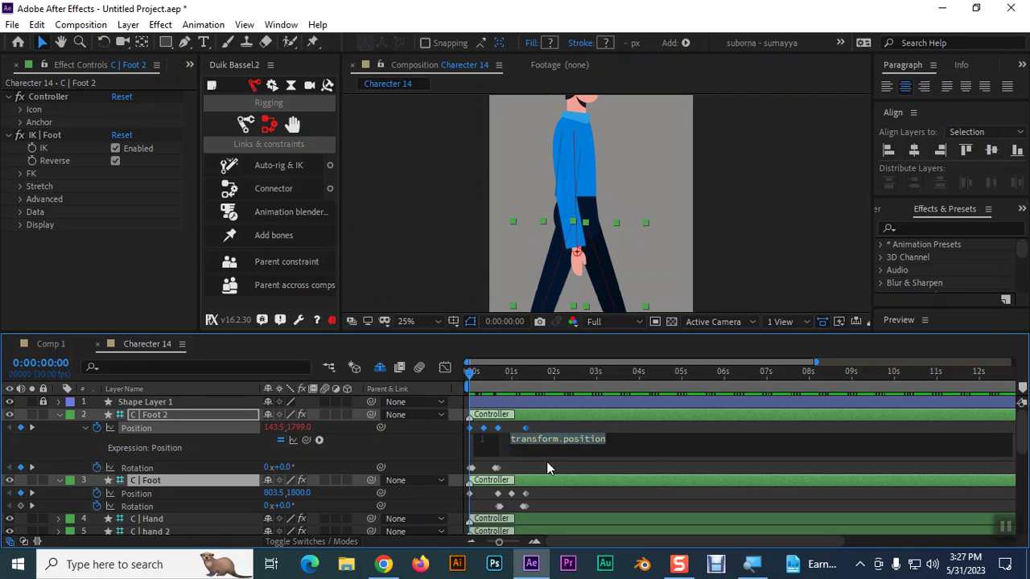
type("loop")
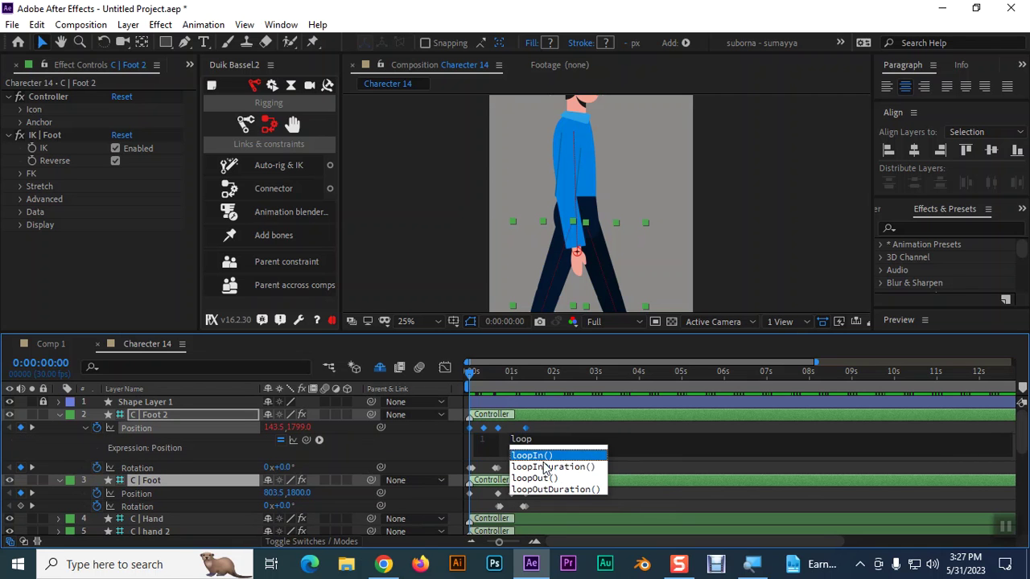
left_click(536, 483)
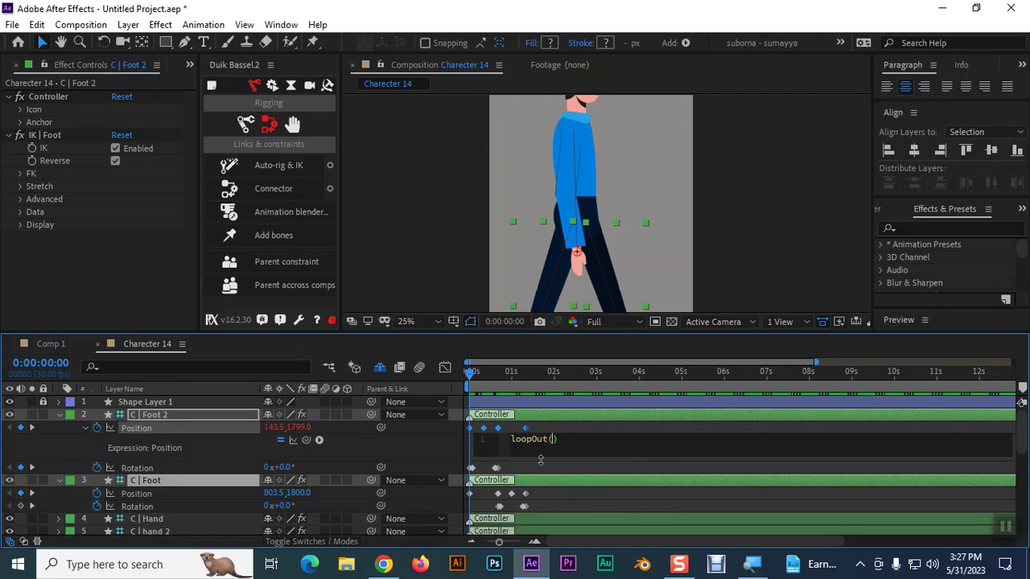
left_click(452, 446)
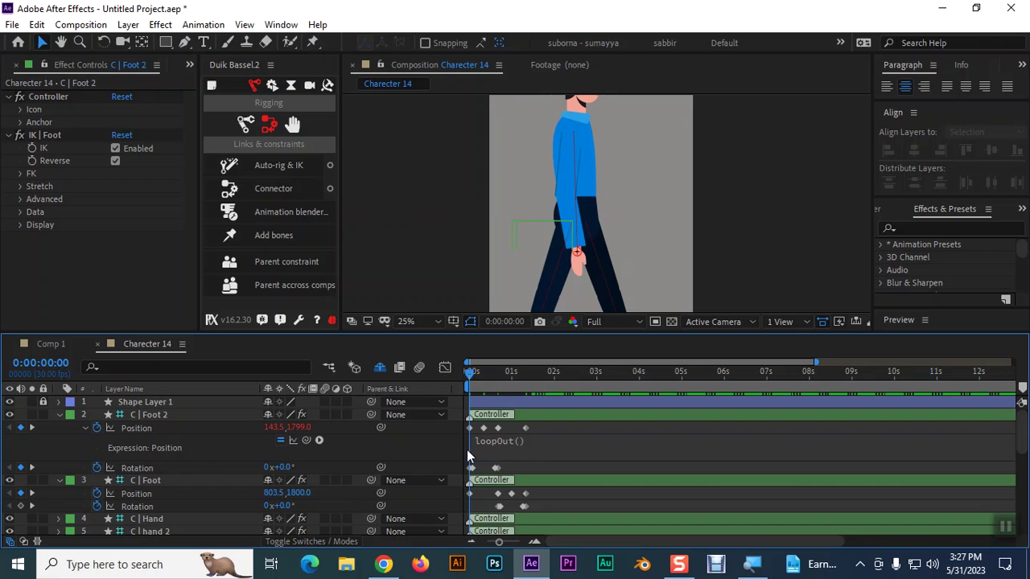
key("space")
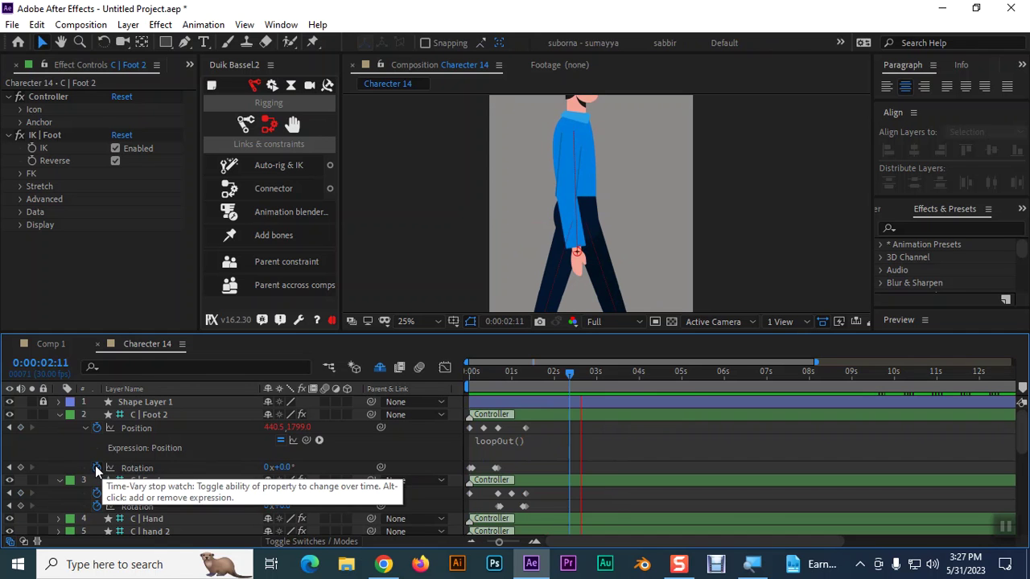
Add loopOut() to C | Foot 2's Rotation and hide its expression row.
left_click(96, 470, "alt")
type("l")
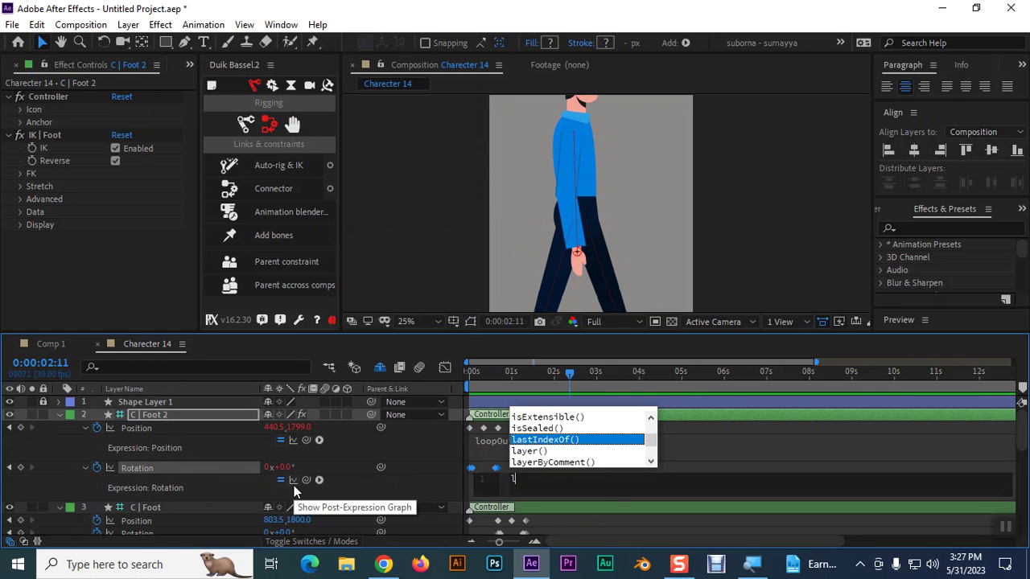
type("oop")
key("Down")
key("Down")
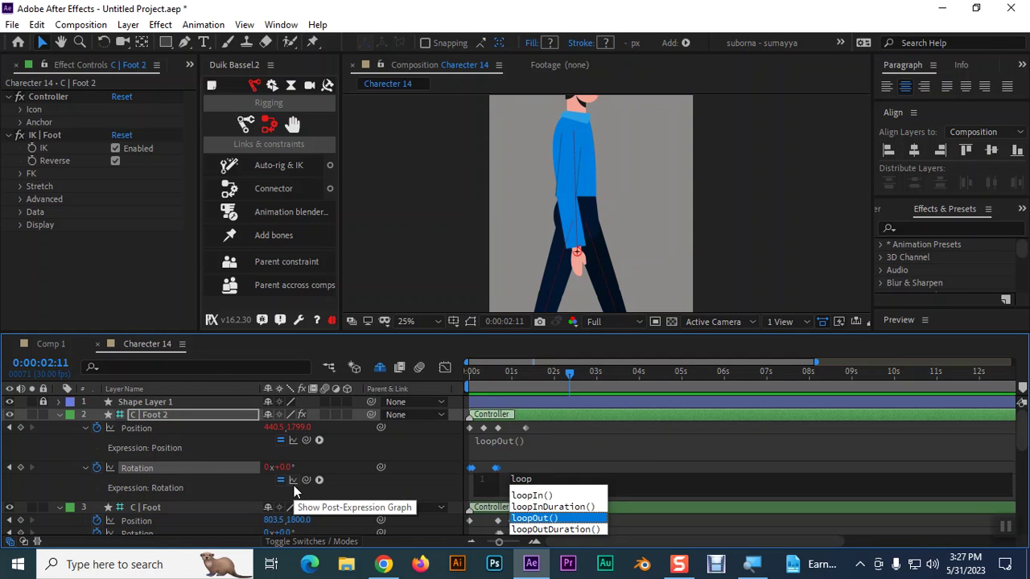
key("Return")
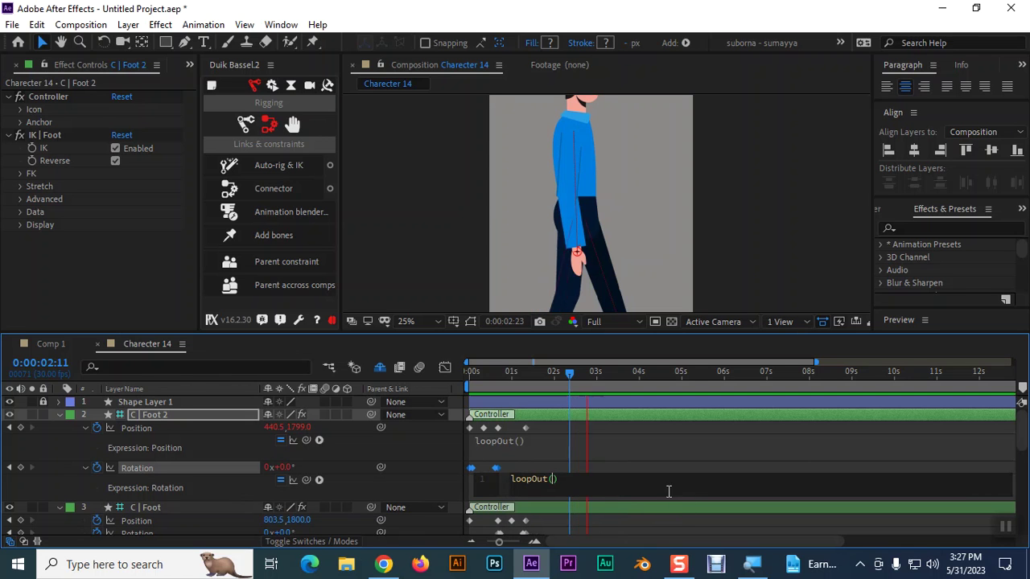
left_click(660, 459)
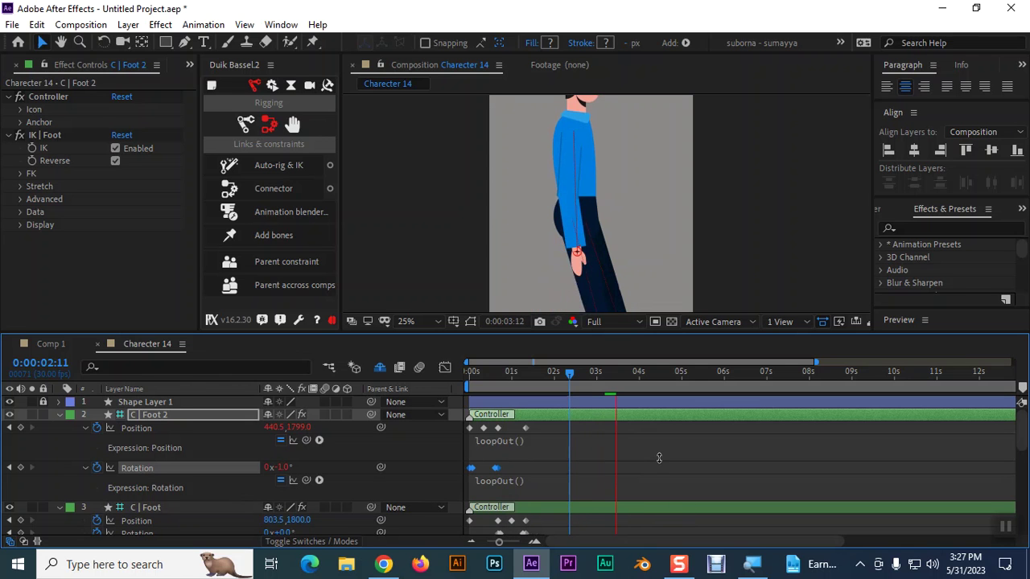
left_click(614, 445)
left_click(439, 477)
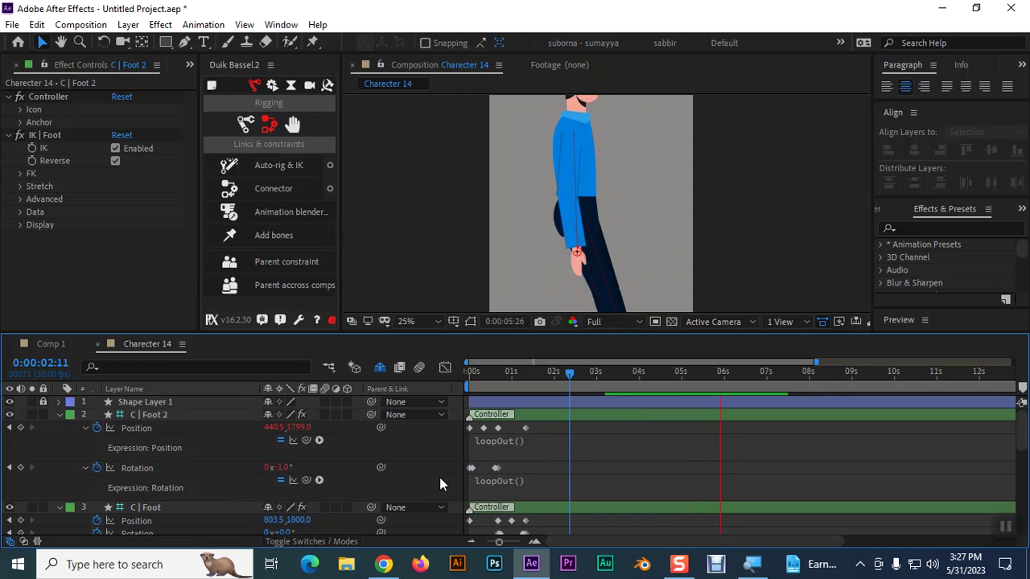
left_click_drag(570, 375, 498, 385)
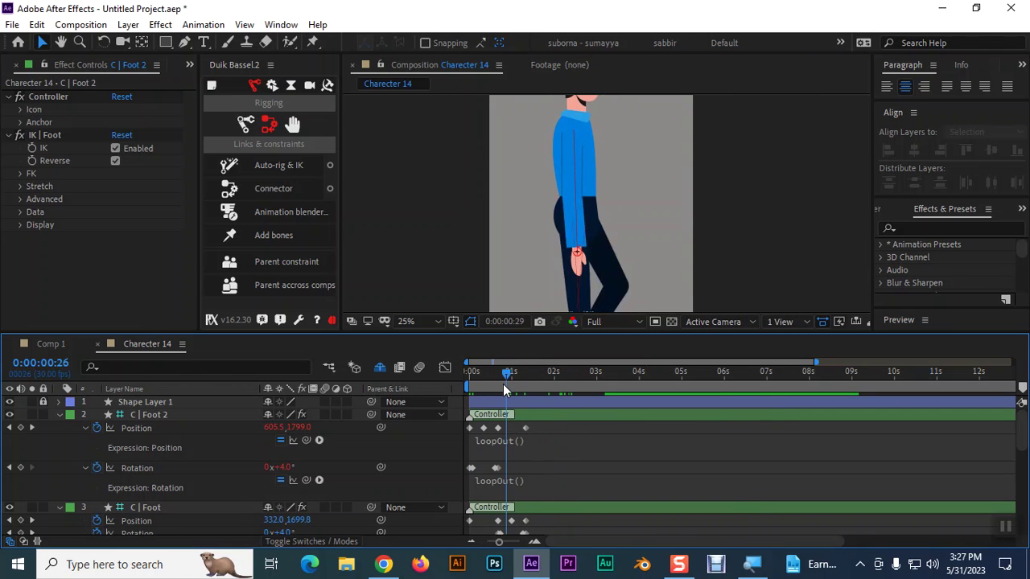
key("Caps_Lock")
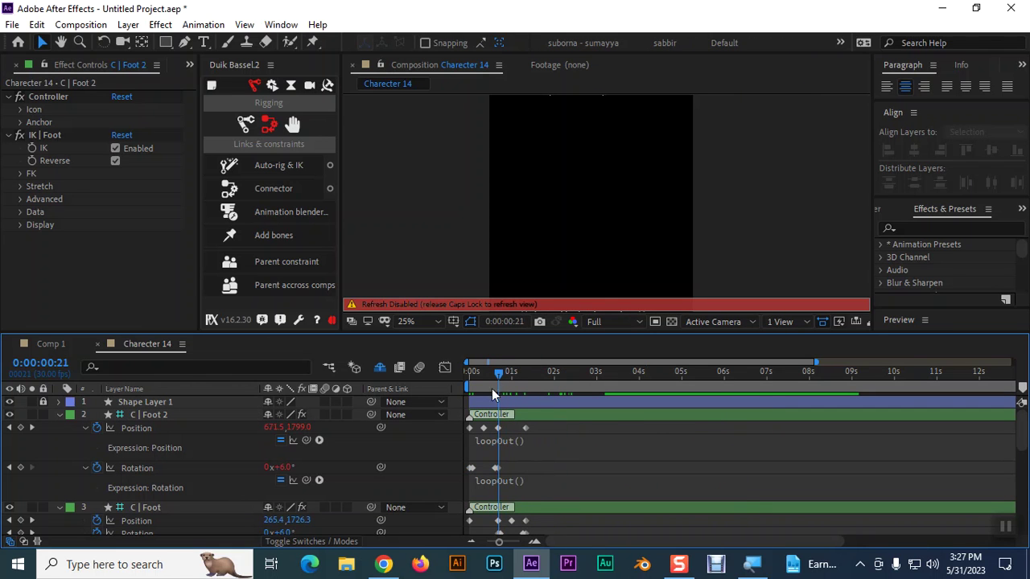
left_click(85, 469)
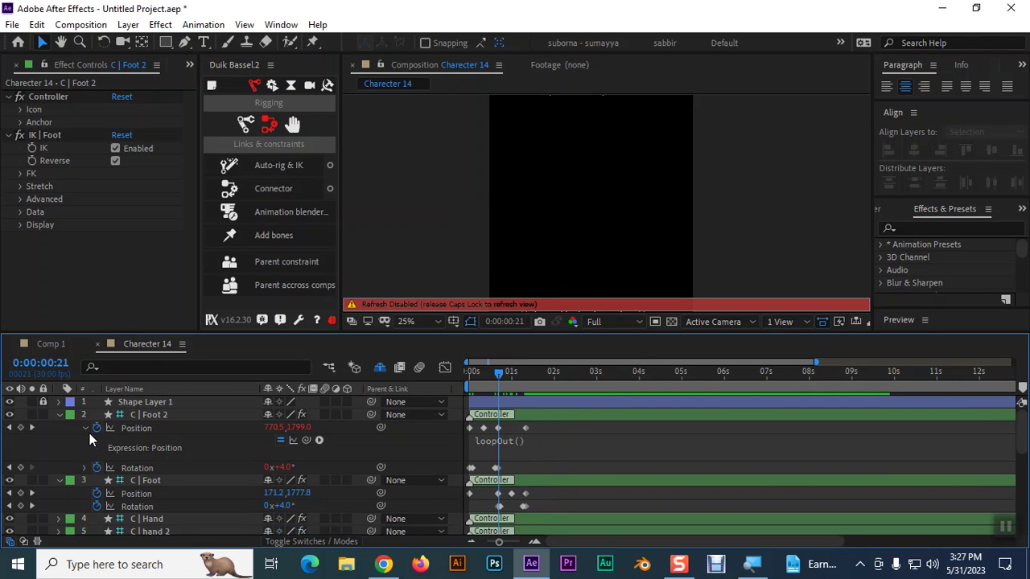
Add a 0x+0.0° Rotation keyframe at 1:10 on C | Foot 2's Rotation.
key("Caps_Lock")
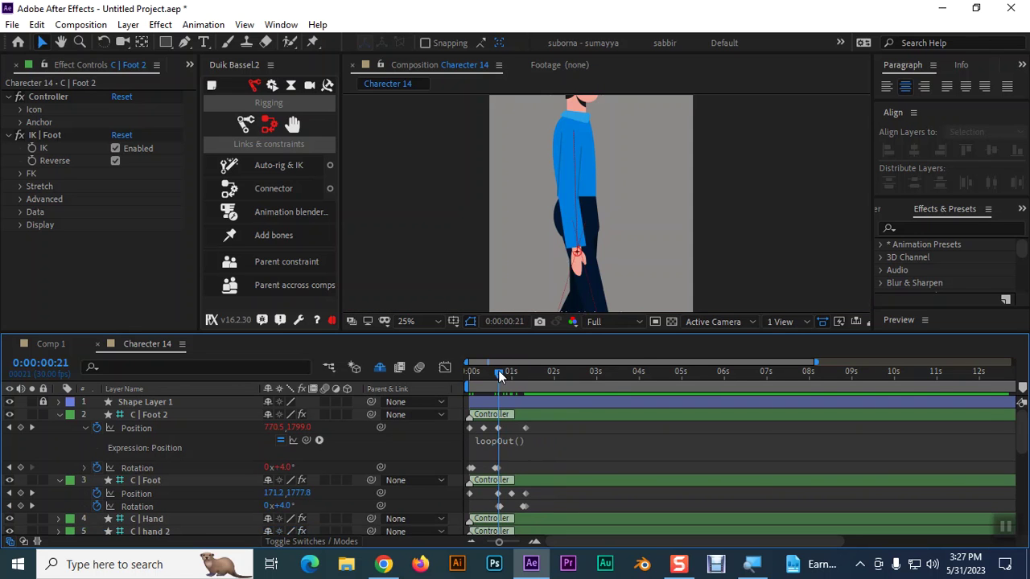
mouse_move(499, 374)
left_mouse_down()
mouse_move(527, 378)
mouse_move(498, 376)
left_mouse_up()
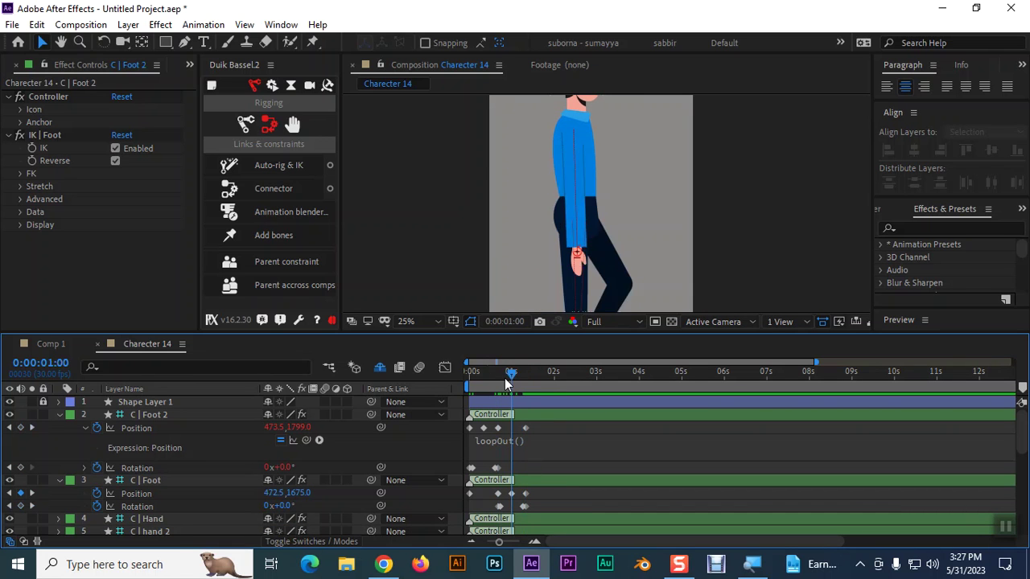
left_click(497, 469)
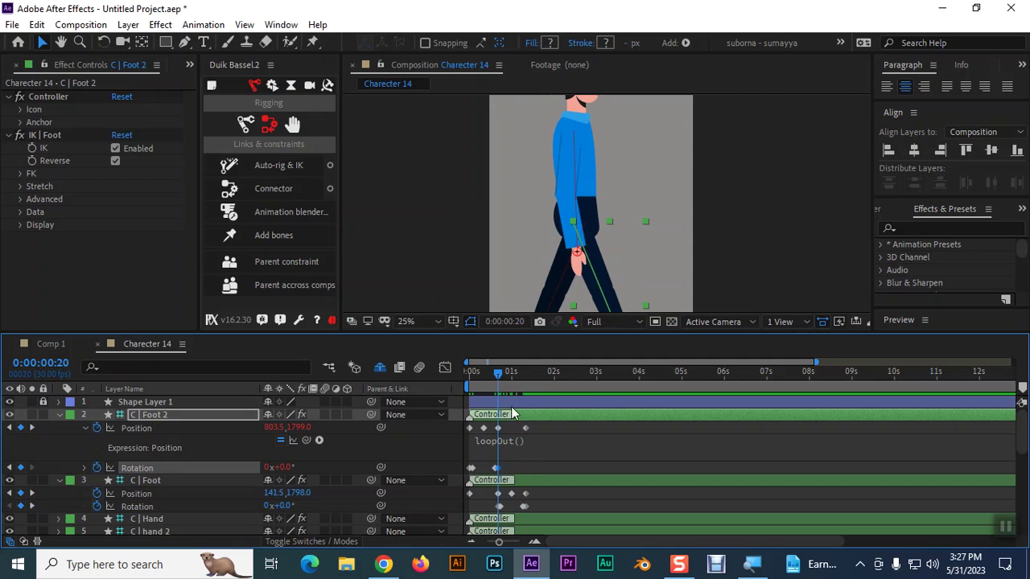
left_click_drag(498, 375, 529, 383)
key("alt+shift+r")
key("ctrl+z")
key("alt+shift+r")
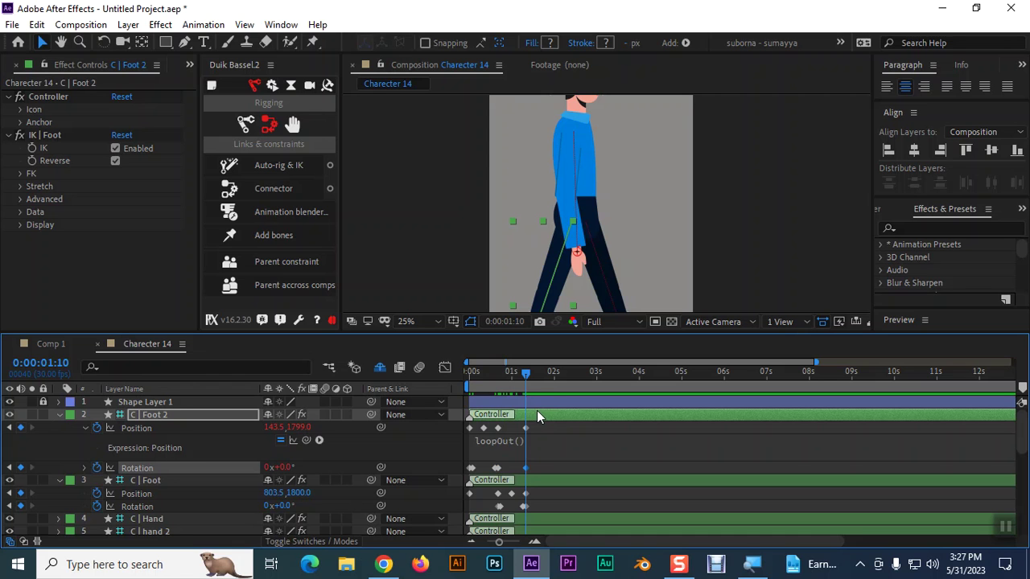
Select C | Foot's Rotation and scrub the walk from the start up to 1:10.
left_click_drag(524, 371, 449, 381)
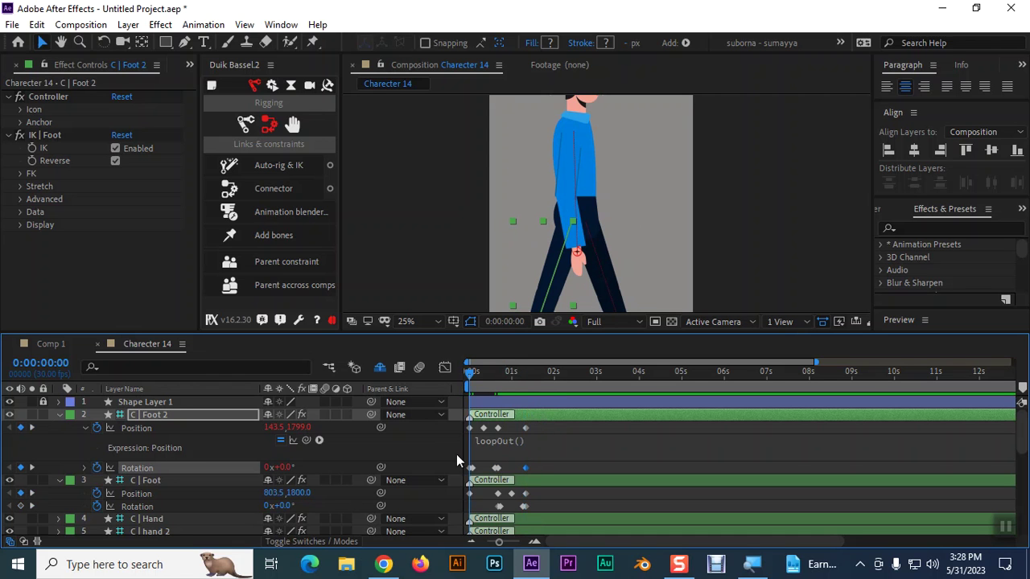
left_click(141, 508)
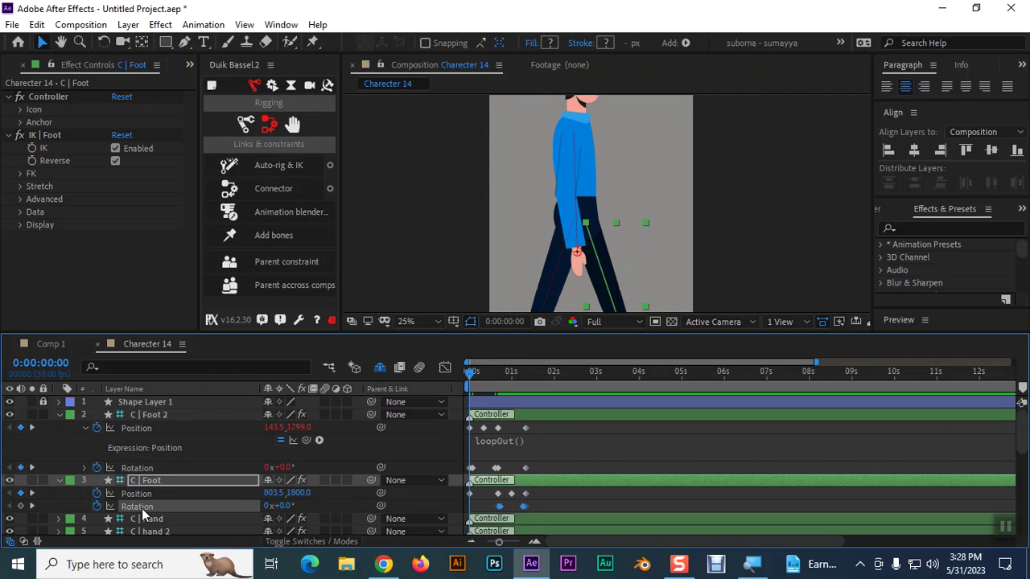
left_click(481, 375)
left_click_drag(487, 381, 521, 386)
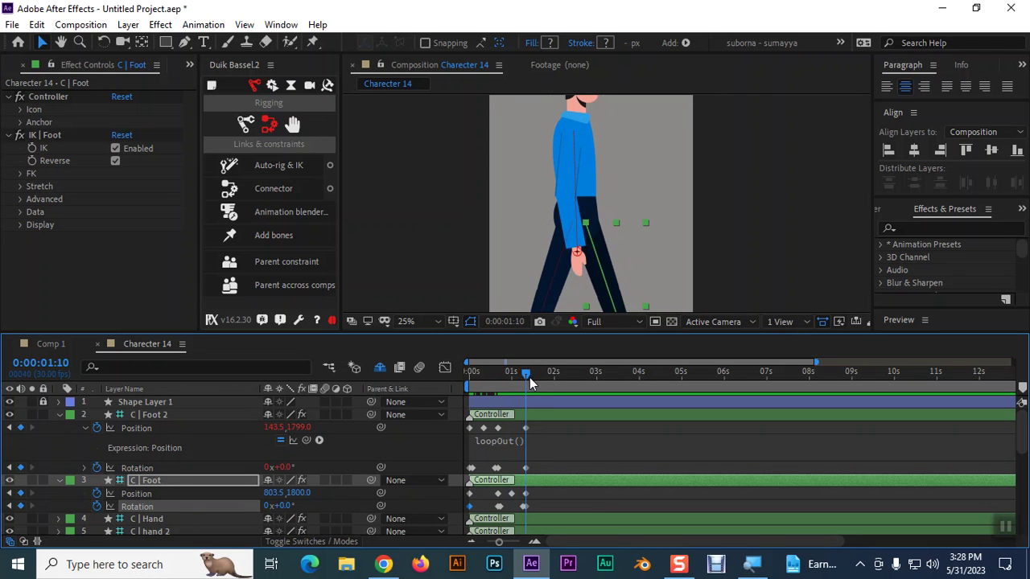
Give C | Foot's Position a loopOut() expression.
left_click(97, 493, "alt")
type("loop")
key("Down")
key("Down")
key("Return")
type("\"")
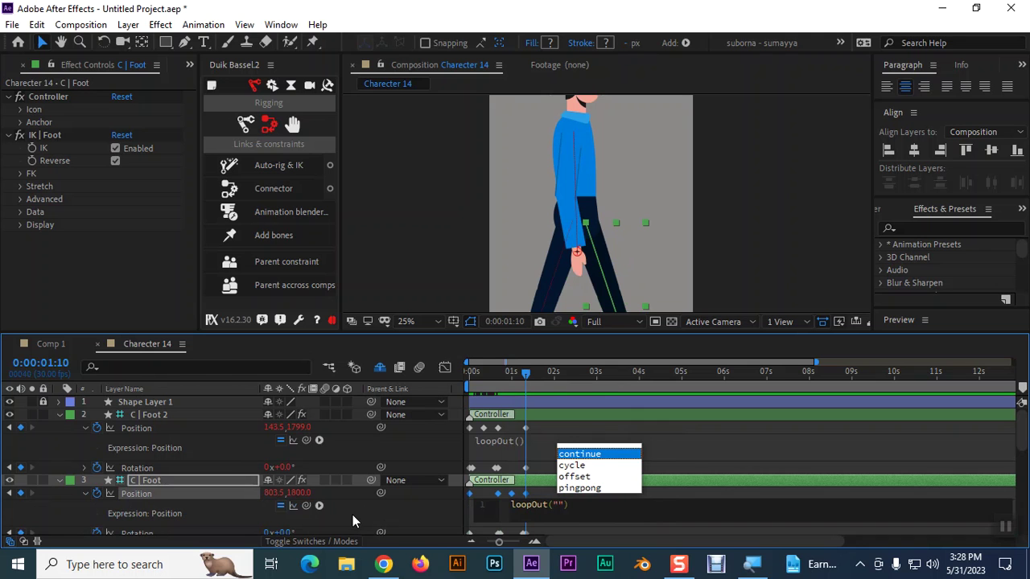
key("Down")
key("Down")
key("Down")
key("Up")
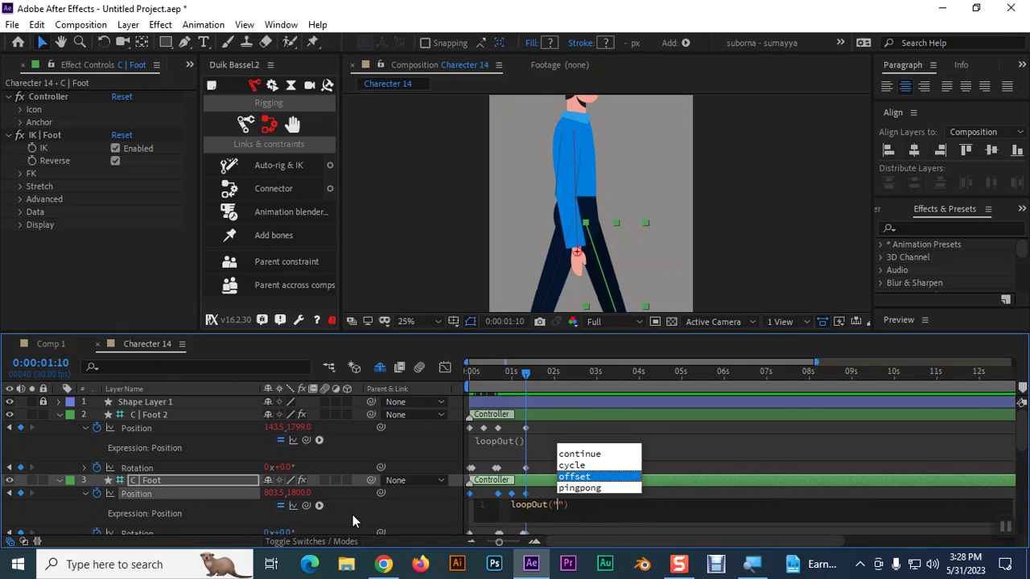
key("Up")
key("Up")
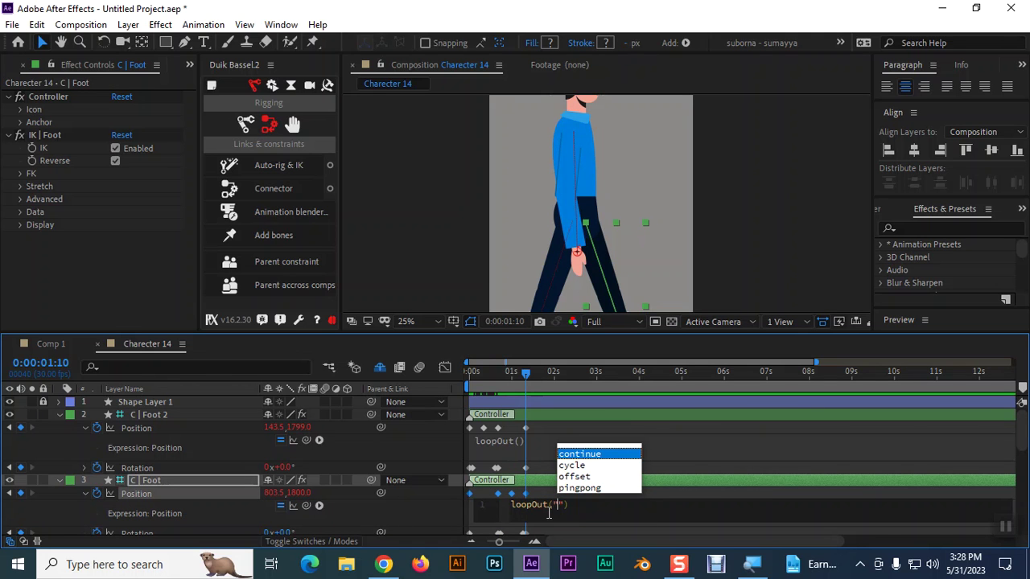
left_click(562, 505)
key("BackSpace")
key("BackSpace")
type(")")
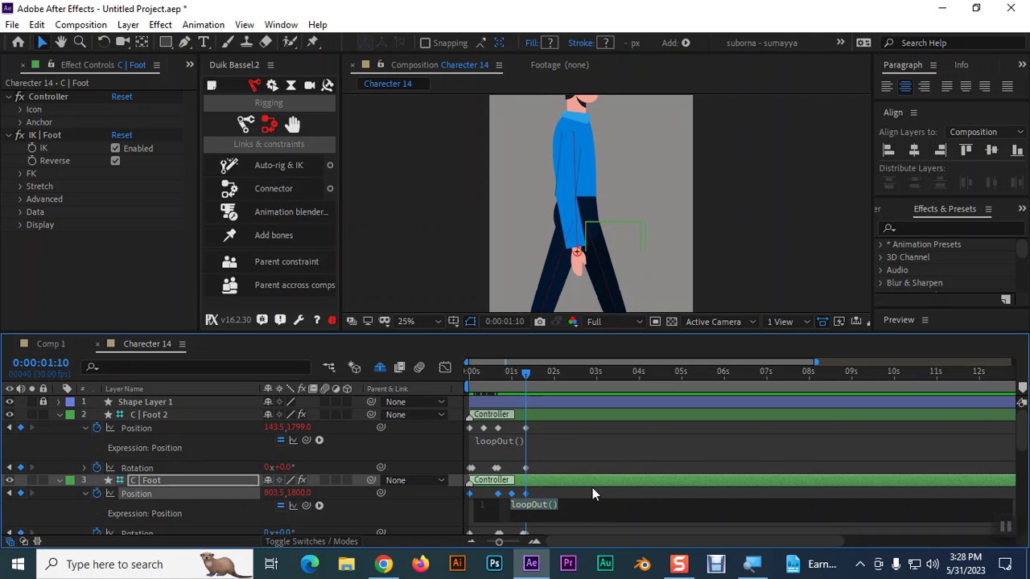
left_click(592, 488)
Give C | Foot's Rotation a loopOut() expression and preview the walk cycle.
scroll(138, 513, "down", 1)
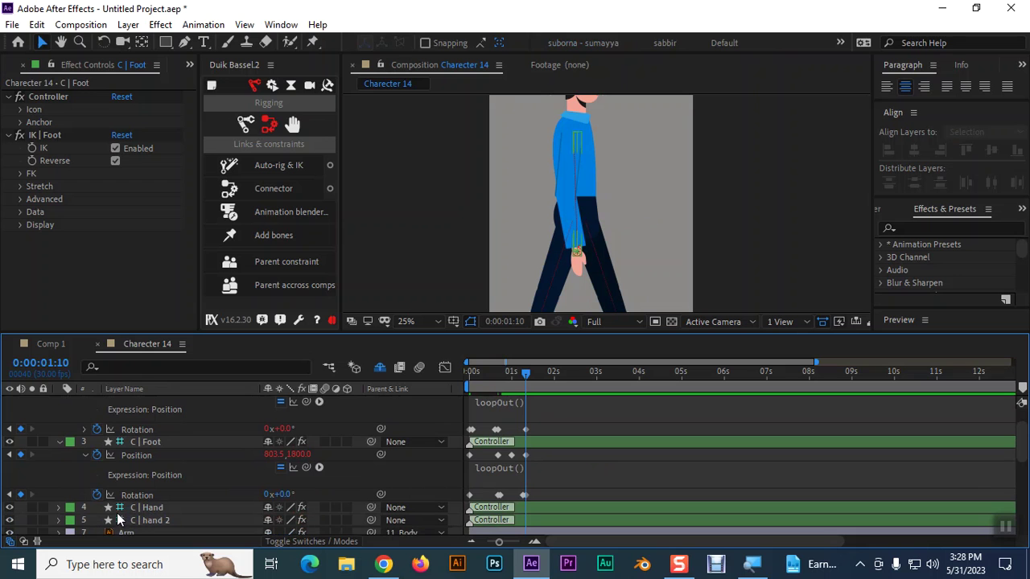
left_click(96, 494, "alt")
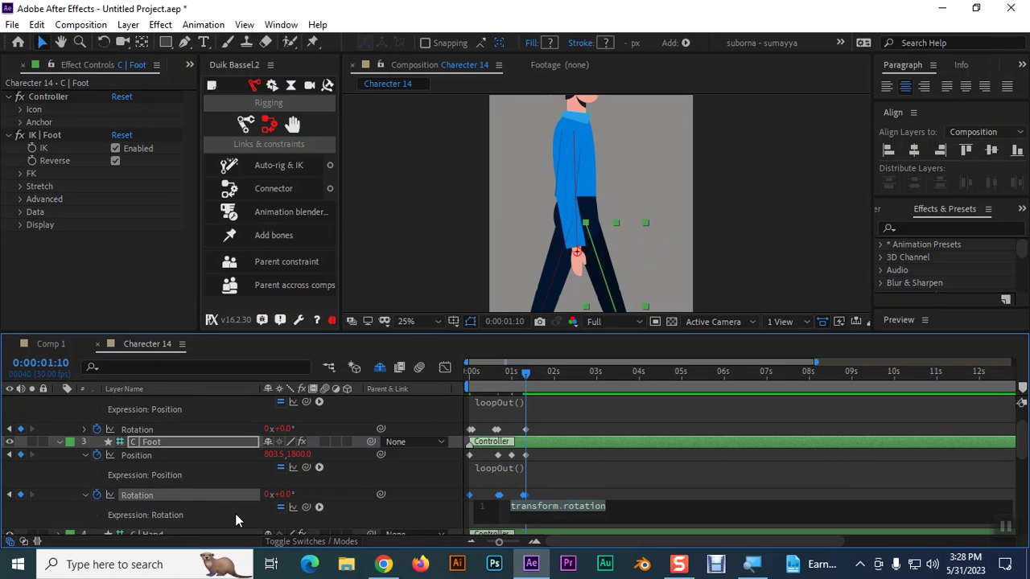
type("loop")
key("Down")
key("Return")
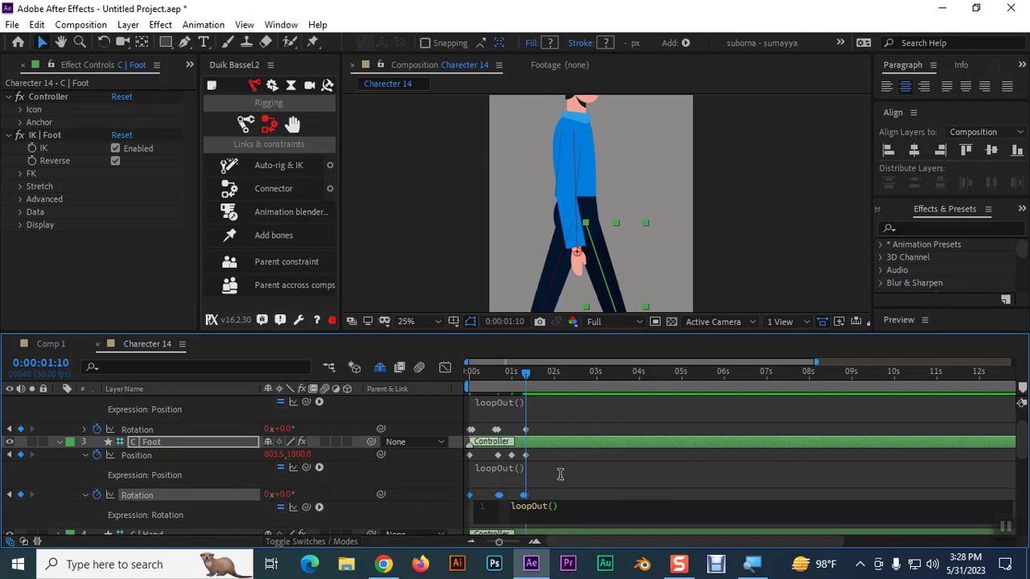
left_click(560, 474)
left_click(633, 423)
key("space")
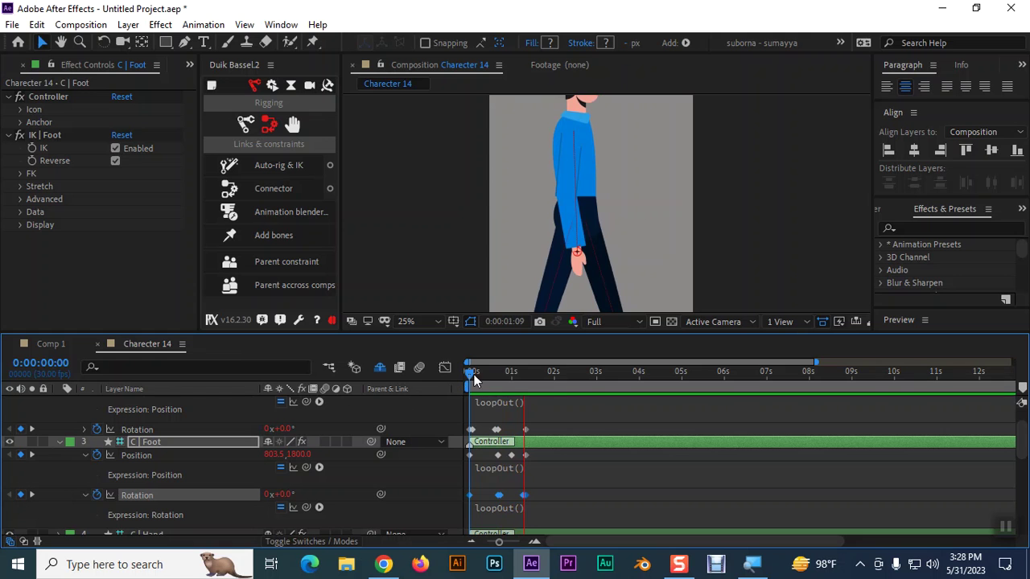
Stop the preview, scrub the timeline and check the Position loopOut() expression.
key("space")
left_click_drag(481, 371, 458, 367)
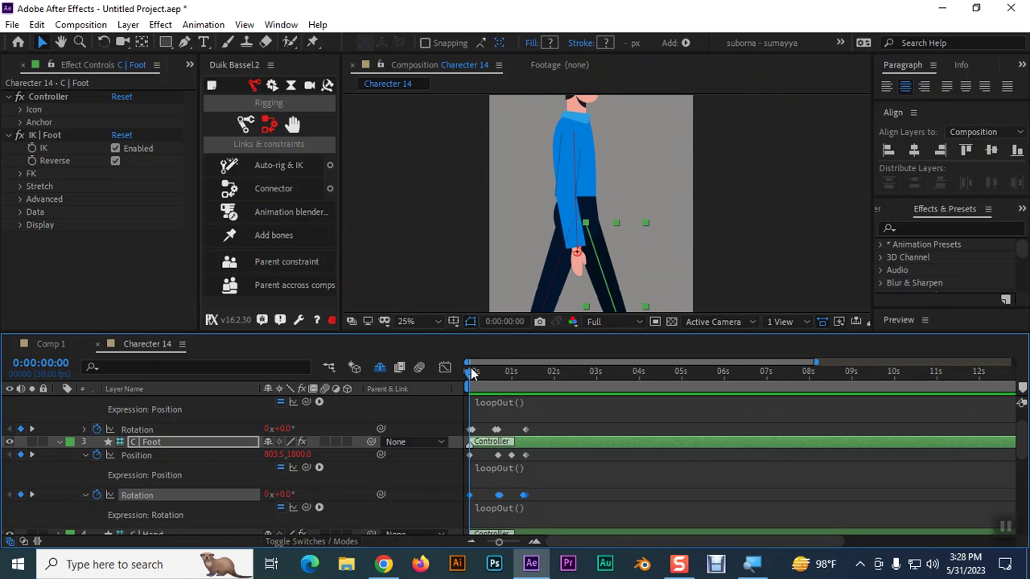
key("Caps_Lock")
key("Caps_Lock")
left_click(585, 468)
left_click(155, 448)
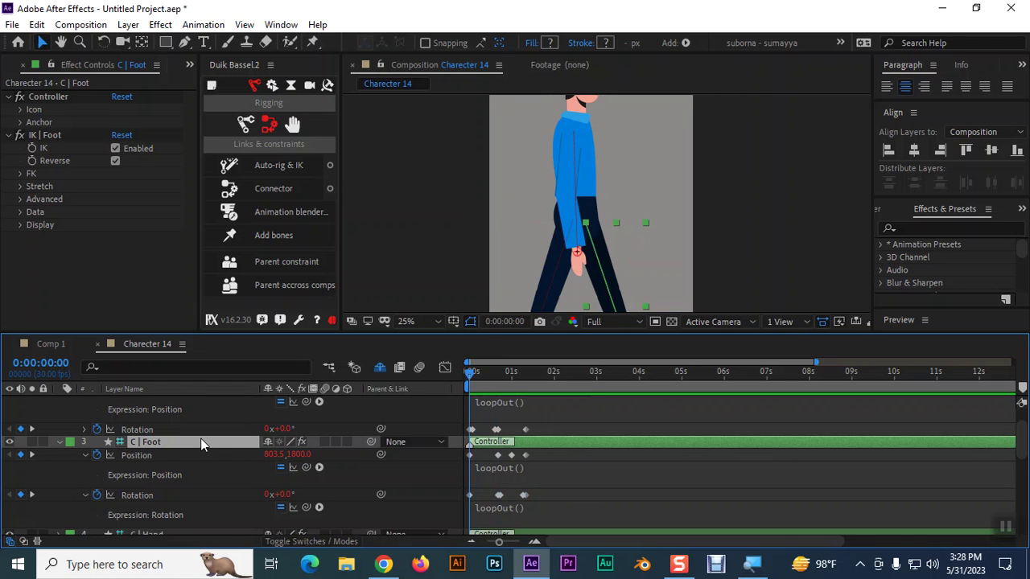
Rename layer 3 to C | Foot 2.
scroll(202, 451, "up", 2)
left_click(192, 416)
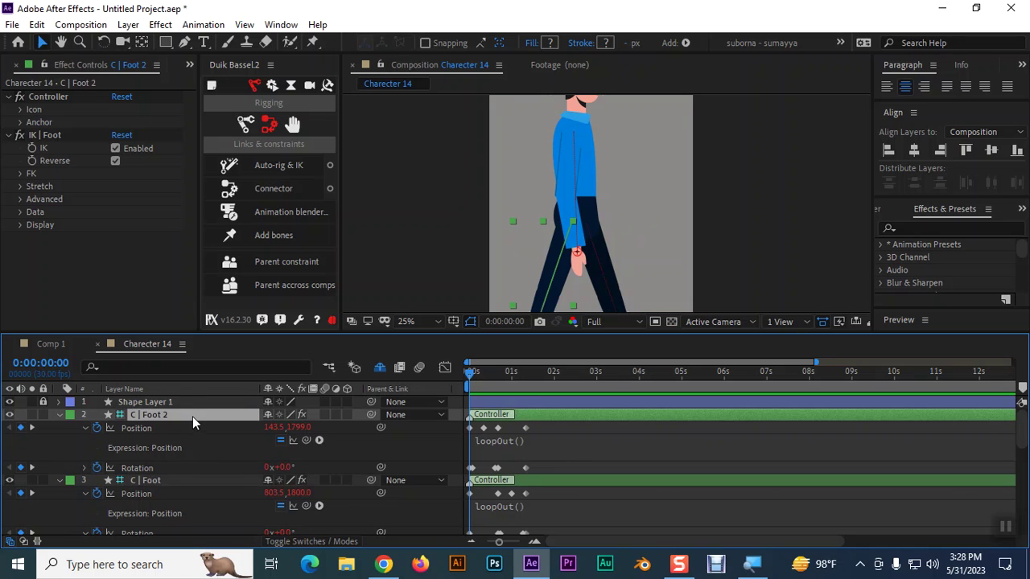
left_click(170, 482)
key("Return")
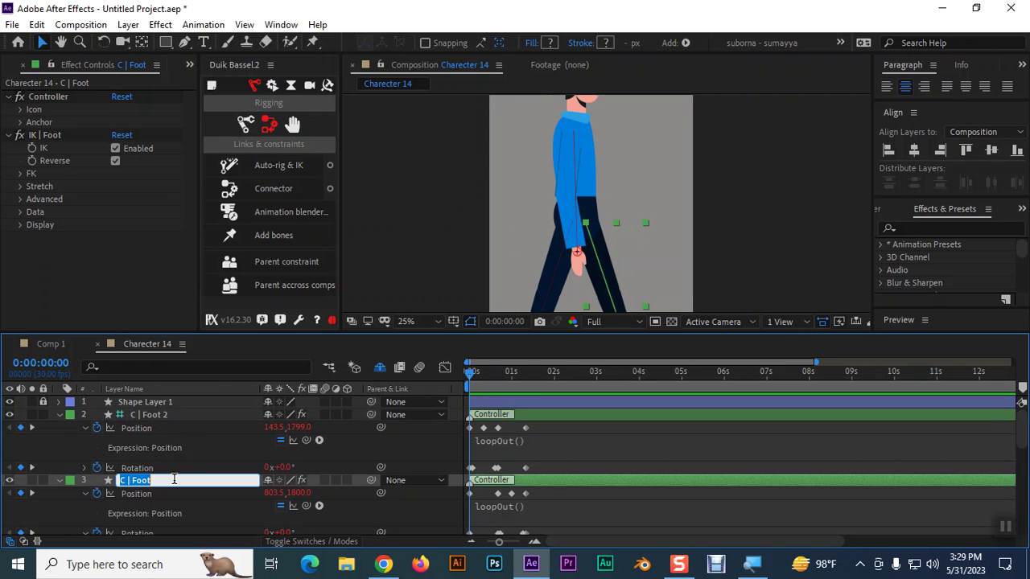
left_click(175, 478)
type("2")
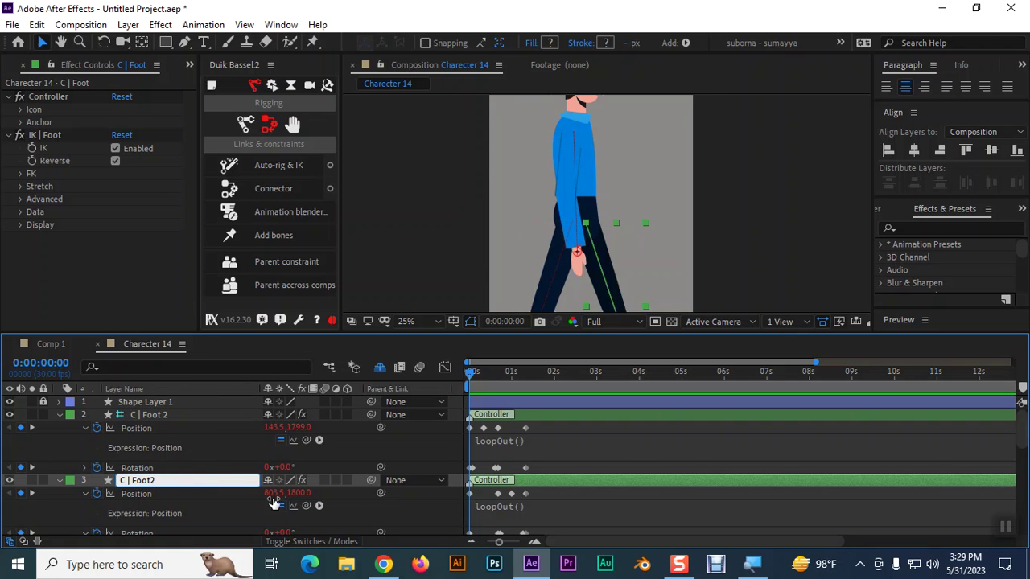
key("BackSpace")
type(" 2")
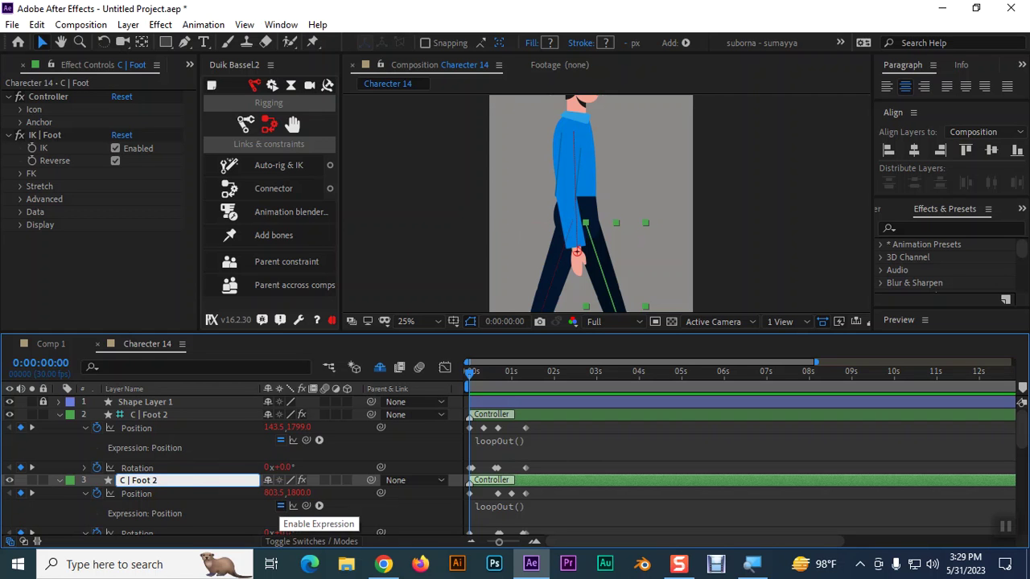
left_click(166, 415)
Rename layer 2 to C | Foot.
right_click(172, 414)
left_click(162, 415)
key("Return")
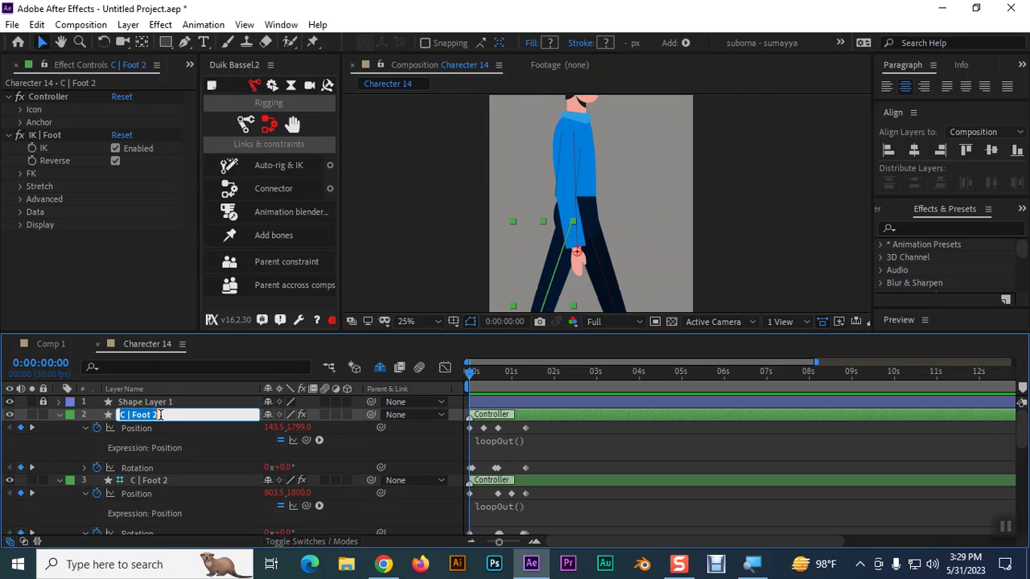
left_click(193, 415)
left_click(186, 441)
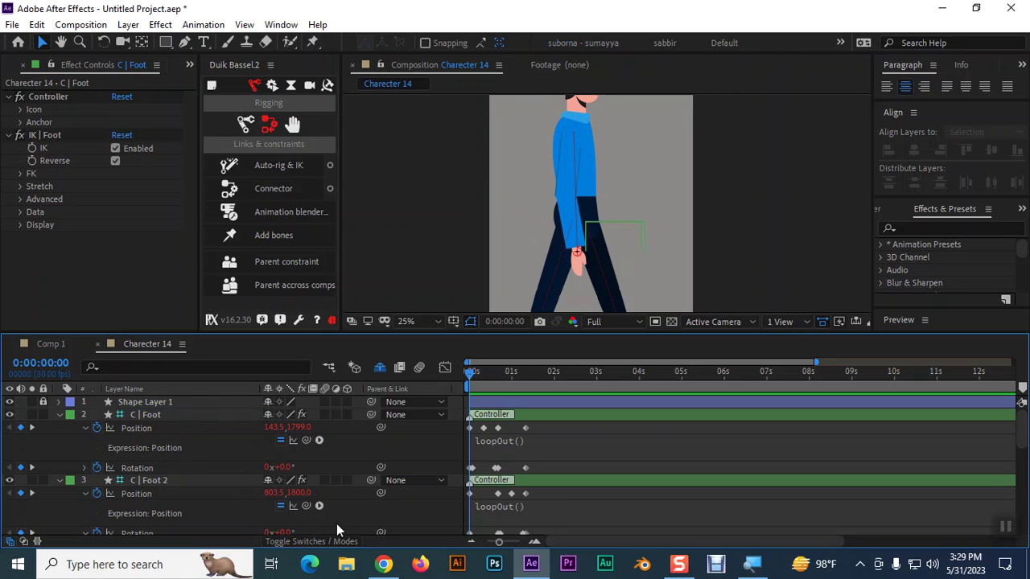
Scrub the first frames to check the legs, then unlock Shape Layer 1.
left_click_drag(478, 370, 431, 366)
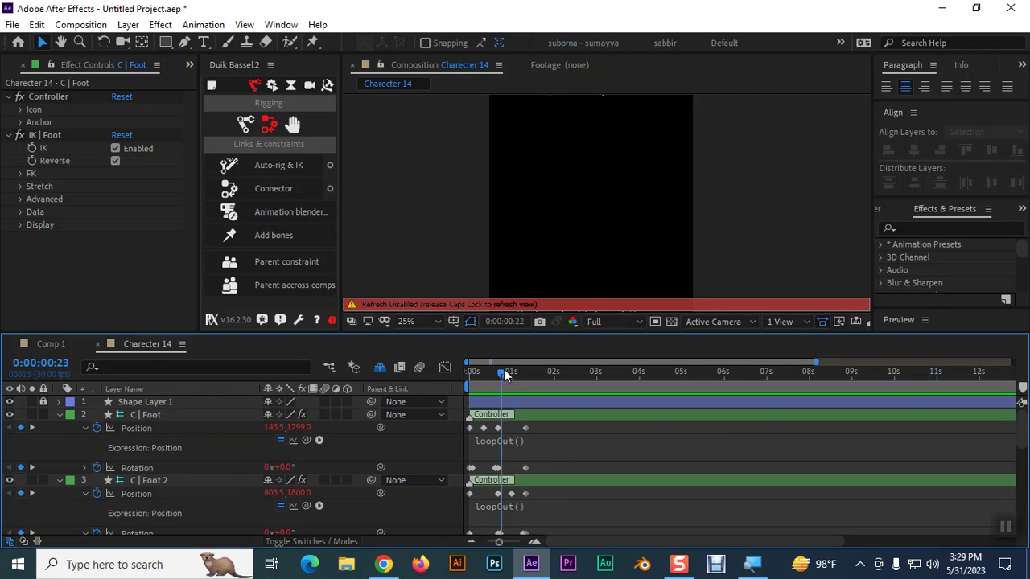
left_click_drag(470, 369, 451, 374)
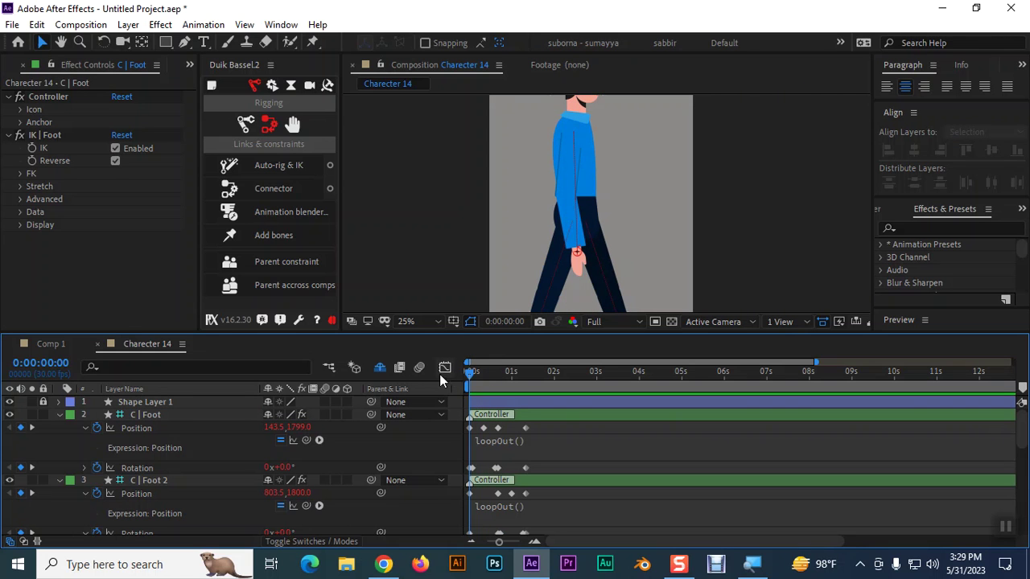
left_click(58, 413)
left_click(42, 403)
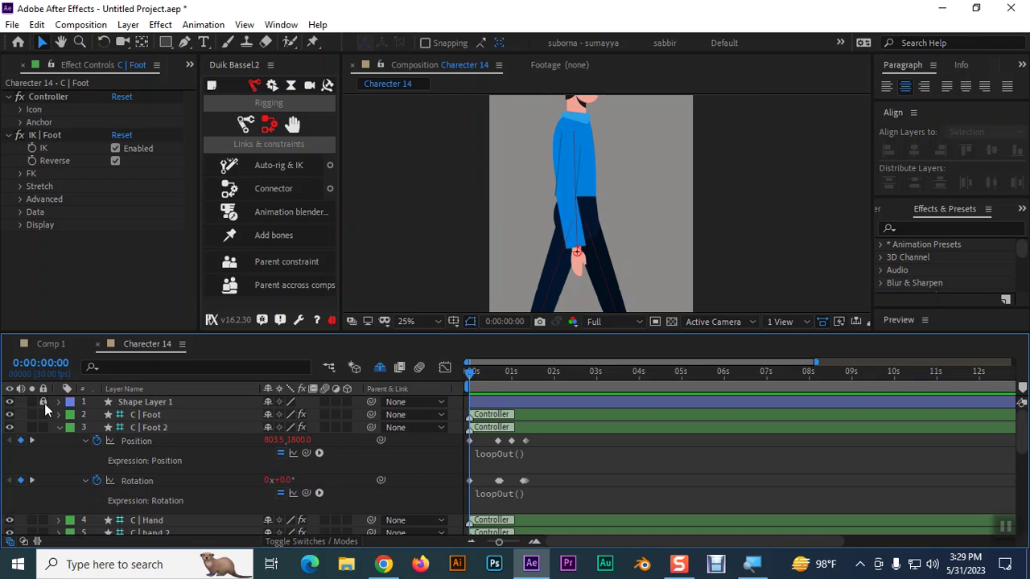
Delete Shape Layer 1.
left_click(42, 403)
left_click(43, 402)
left_click(118, 402)
key("Delete")
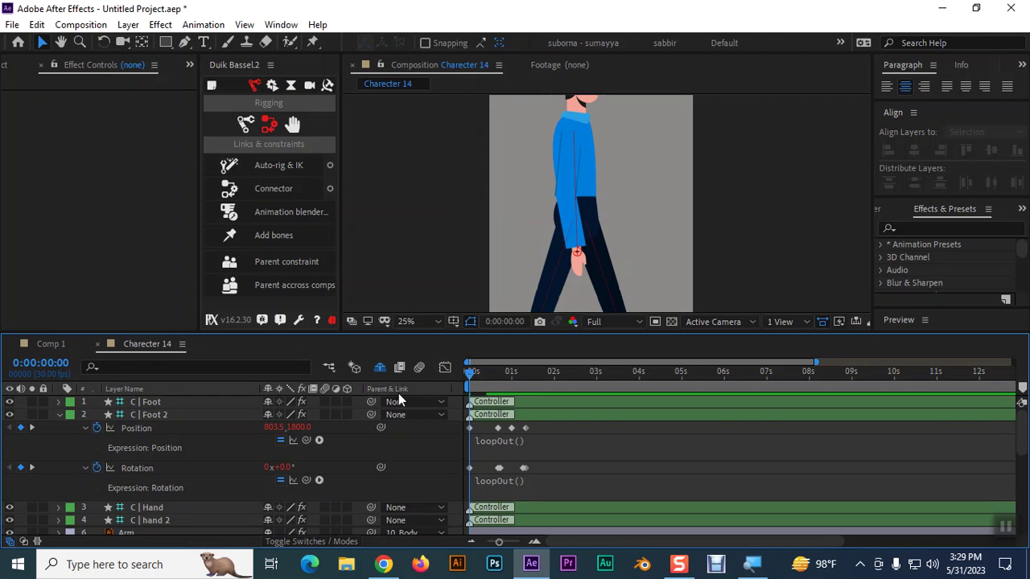
Select the C | hand 2 controller and reveal its Position, undoing a trial move.
scroll(200, 472, "down", 1)
scroll(200, 472, "down", 1)
left_click(153, 434)
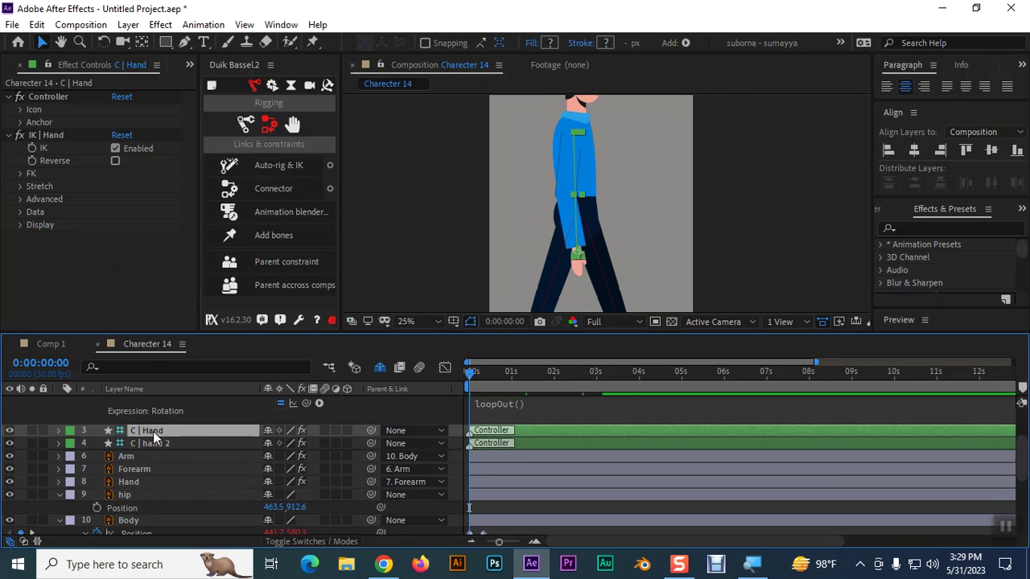
left_click(158, 443)
left_click(158, 433)
left_click(164, 445)
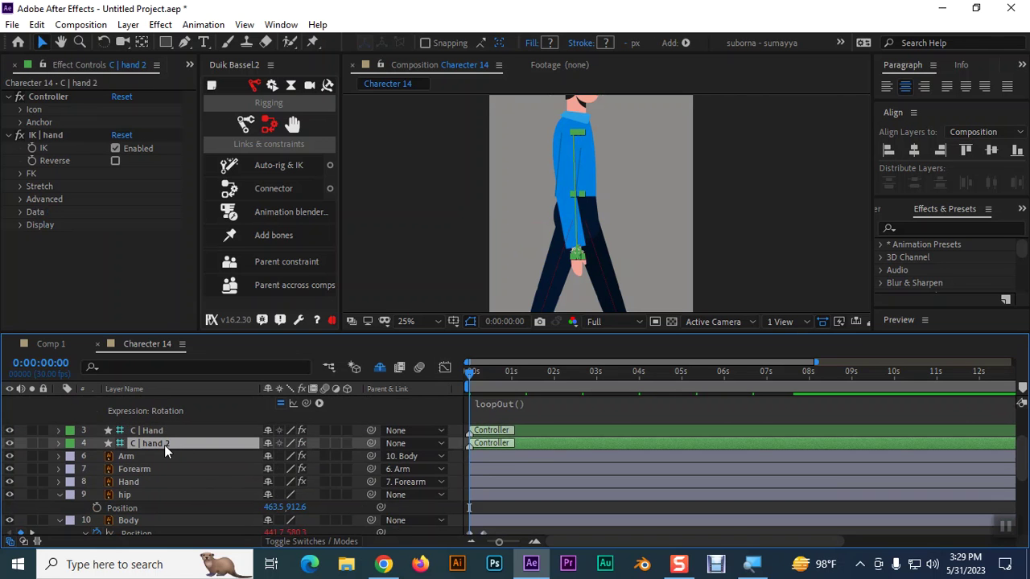
key("p")
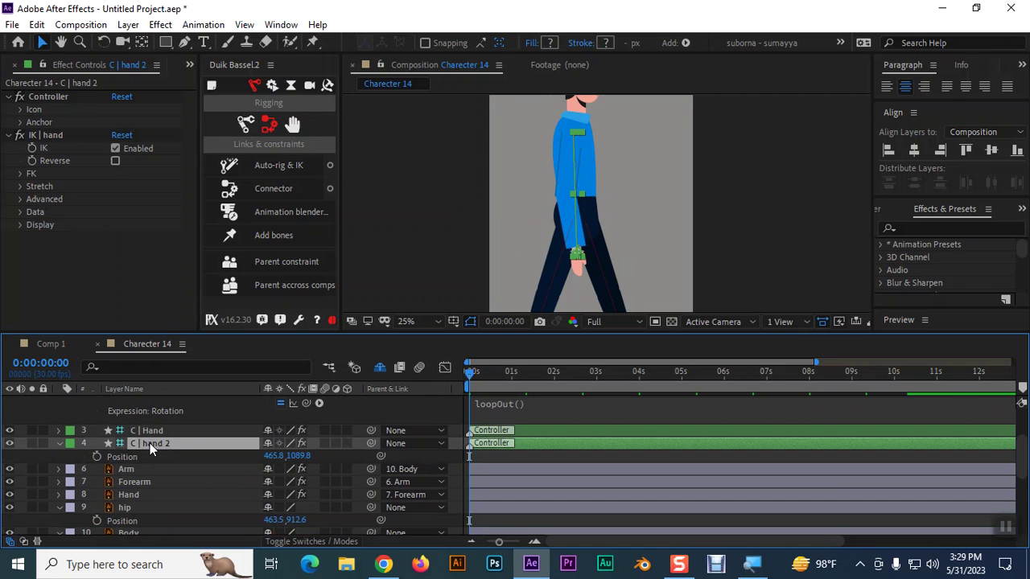
mouse_move(300, 455)
left_mouse_down()
mouse_move(276, 462)
mouse_move(545, 356)
left_mouse_up()
key("ctrl+z")
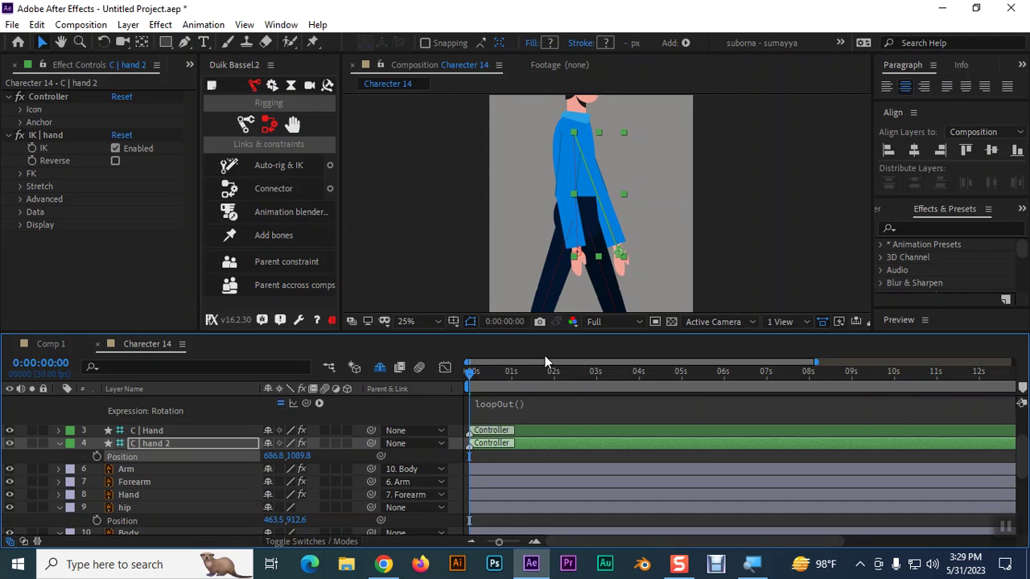
Lock both foot controller layers and drag C | hand 2 up-right to swing the arm forward.
left_click(620, 249)
left_click(646, 245)
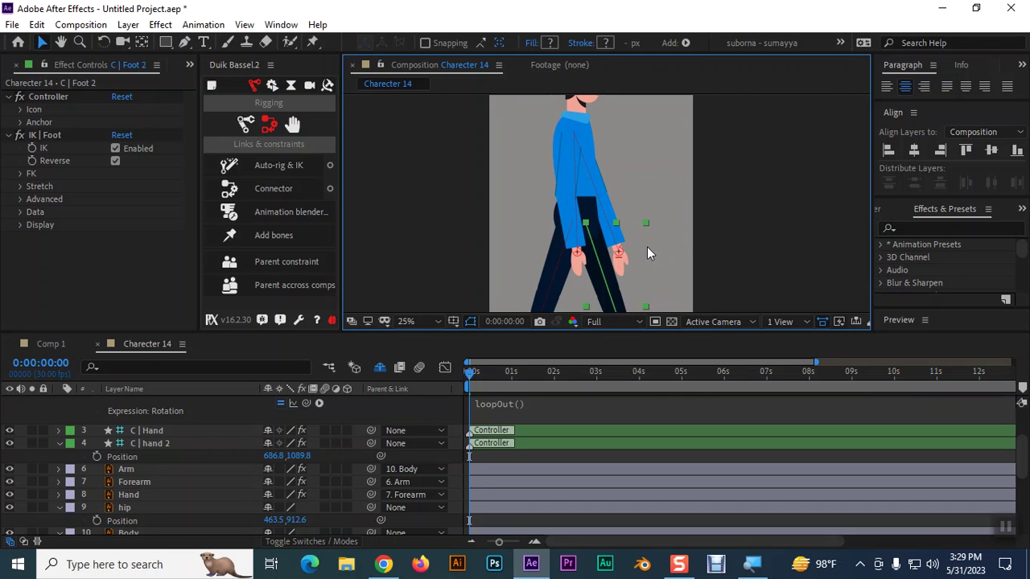
left_click(633, 235)
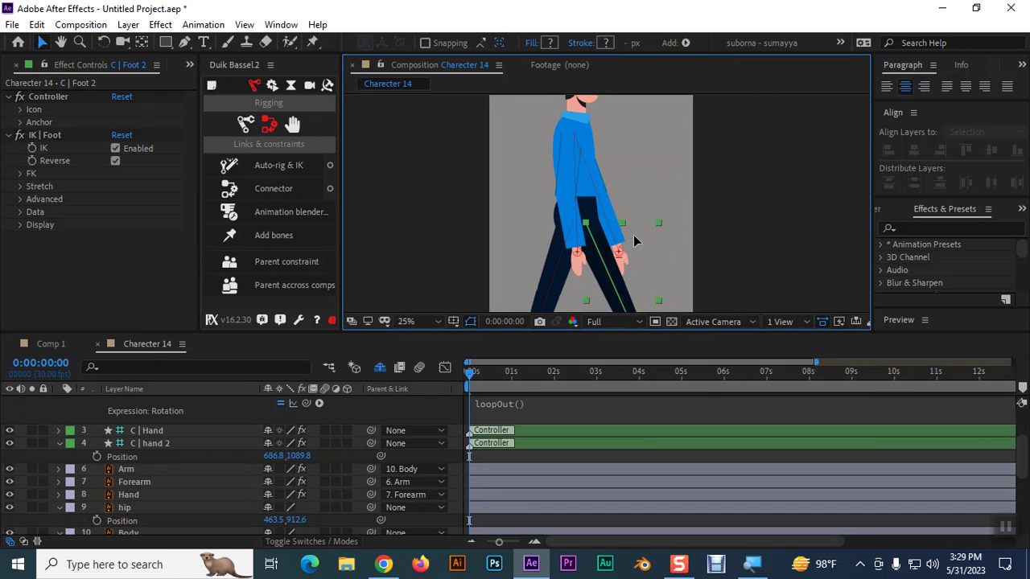
left_click(125, 458)
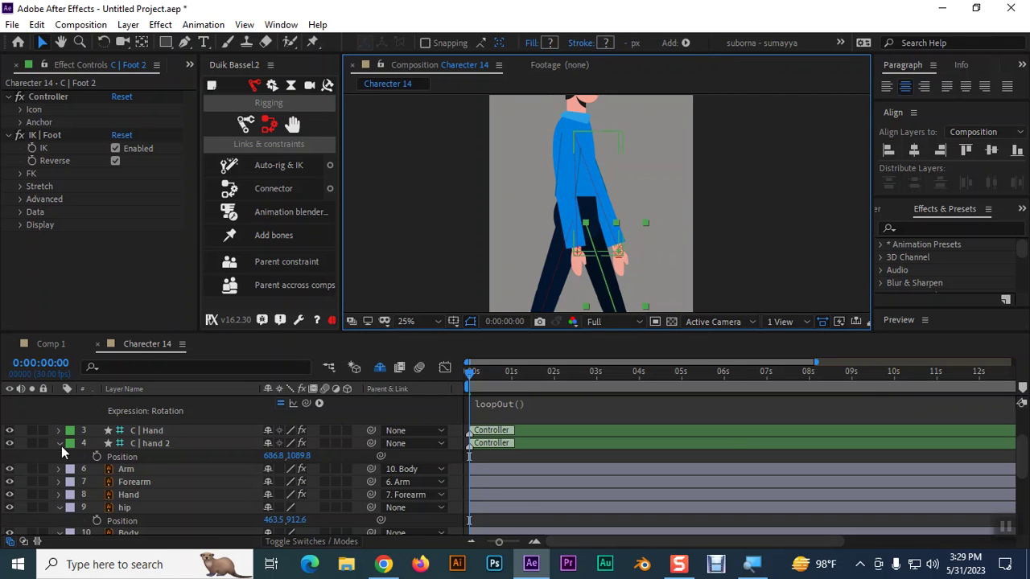
scroll(63, 444, "up", 2)
left_click(43, 415)
left_click(43, 402)
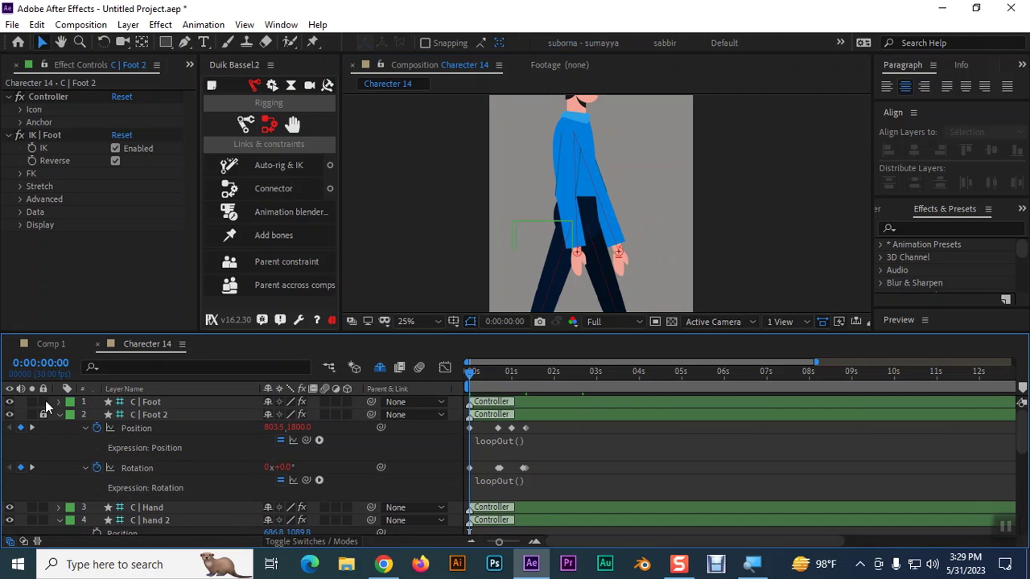
left_click_drag(621, 249, 651, 231)
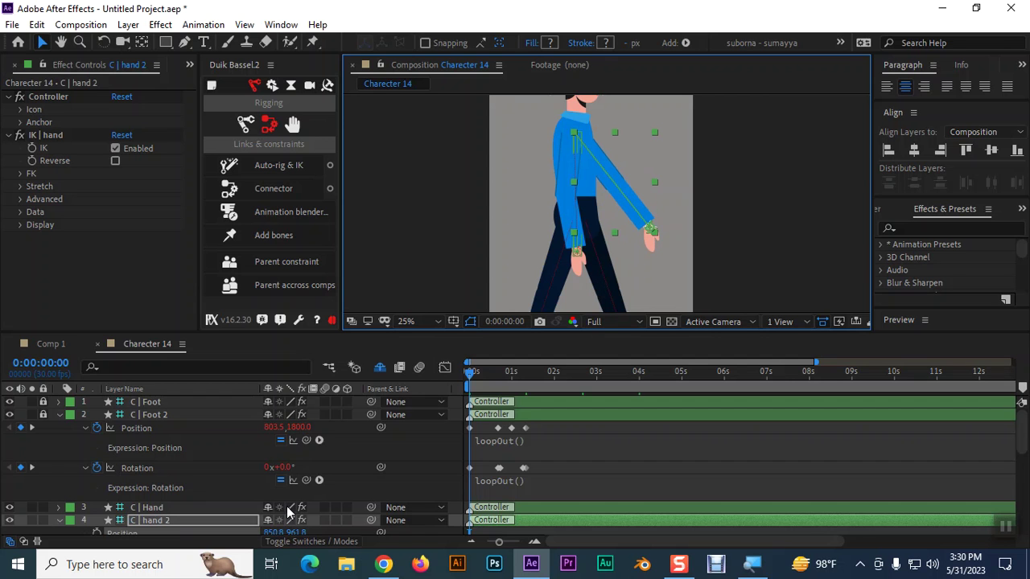
Drag the C | Hand controller back to swing the other arm to the left.
scroll(288, 511, "down", 3)
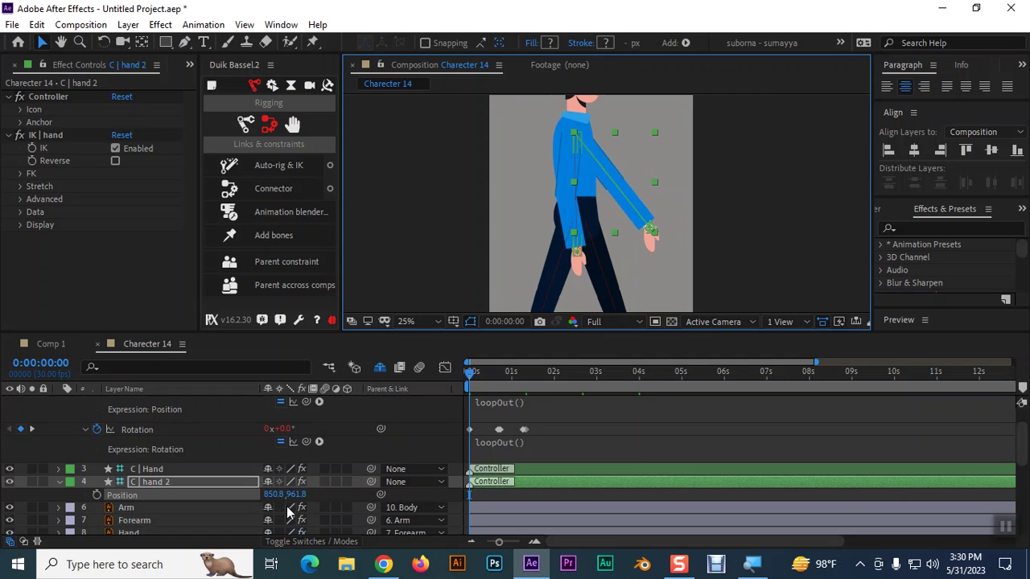
left_click(574, 254)
left_click_drag(543, 252, 504, 234)
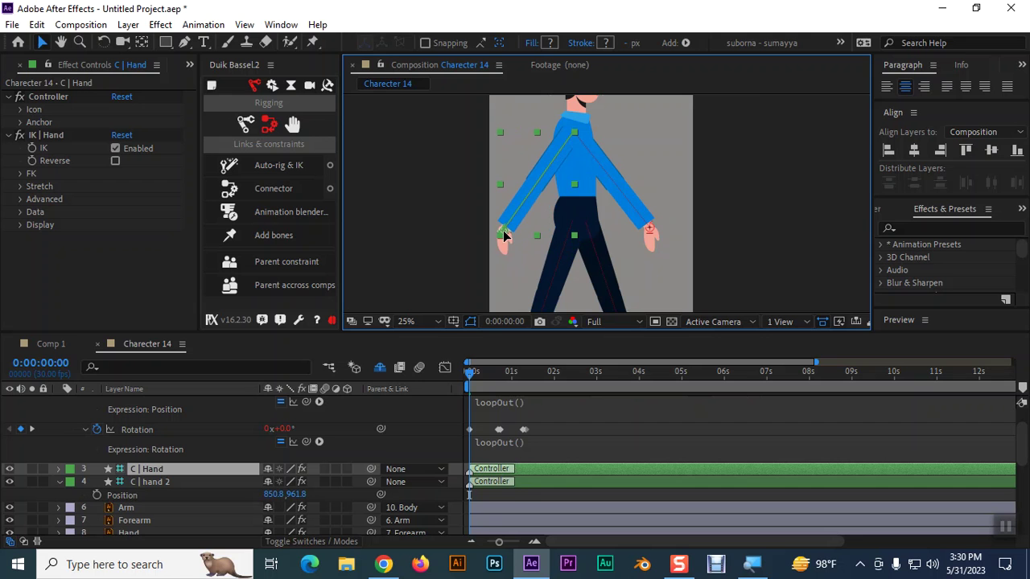
left_click(678, 229)
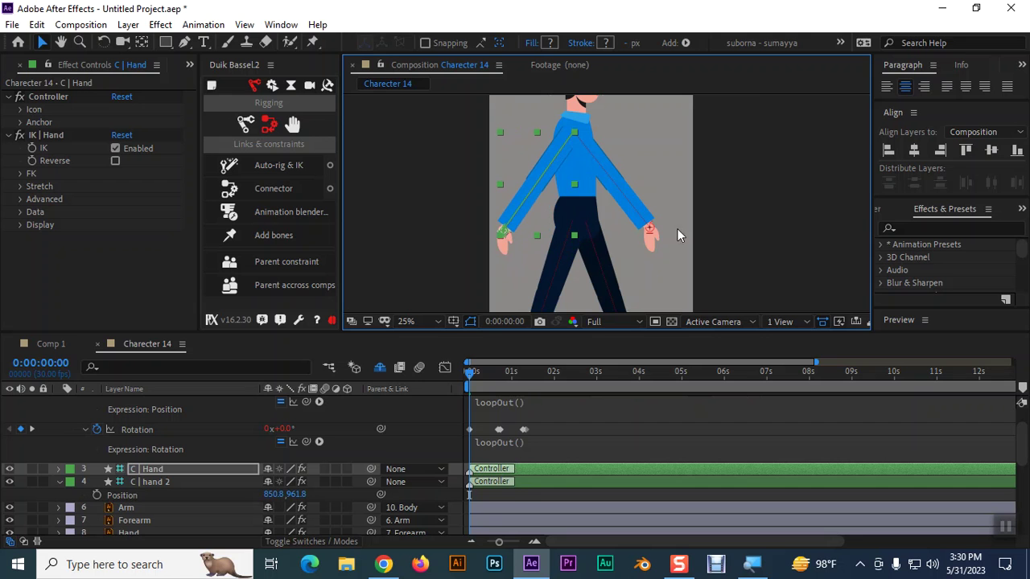
Show both hand controllers' Rotation and rough in C | Hand's rotation, nudging the left hand.
left_click(169, 480)
key("r")
left_click_drag(283, 481, 288, 483)
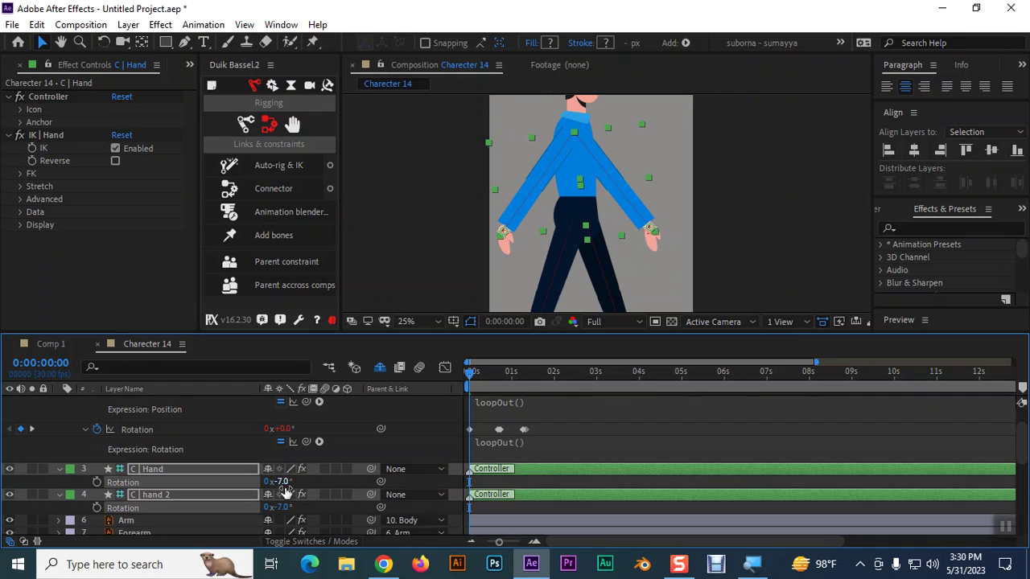
key("F2")
mouse_move(288, 481)
left_mouse_down()
mouse_move(314, 481)
mouse_move(481, 297)
left_mouse_up()
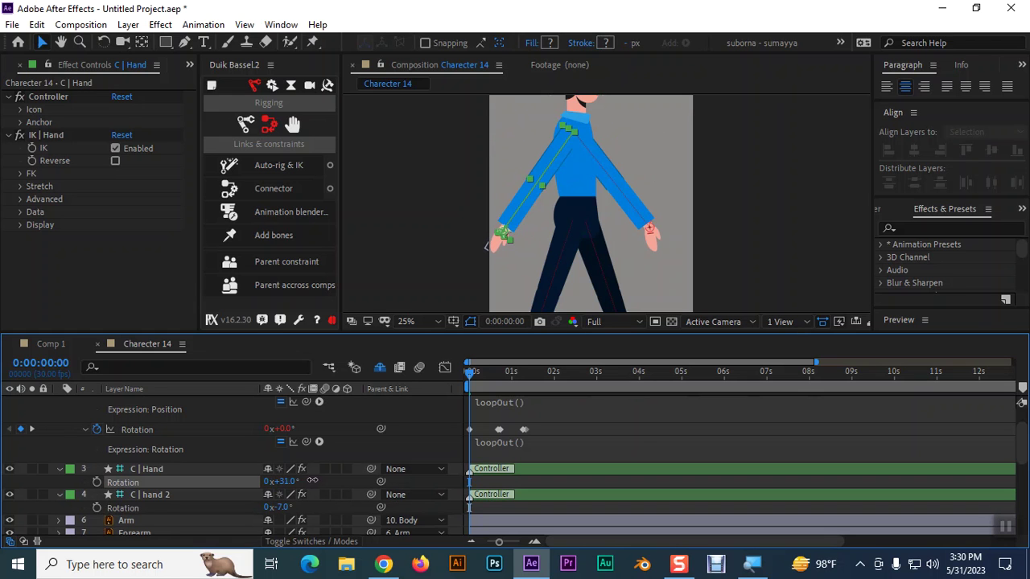
left_click_drag(504, 234, 504, 230)
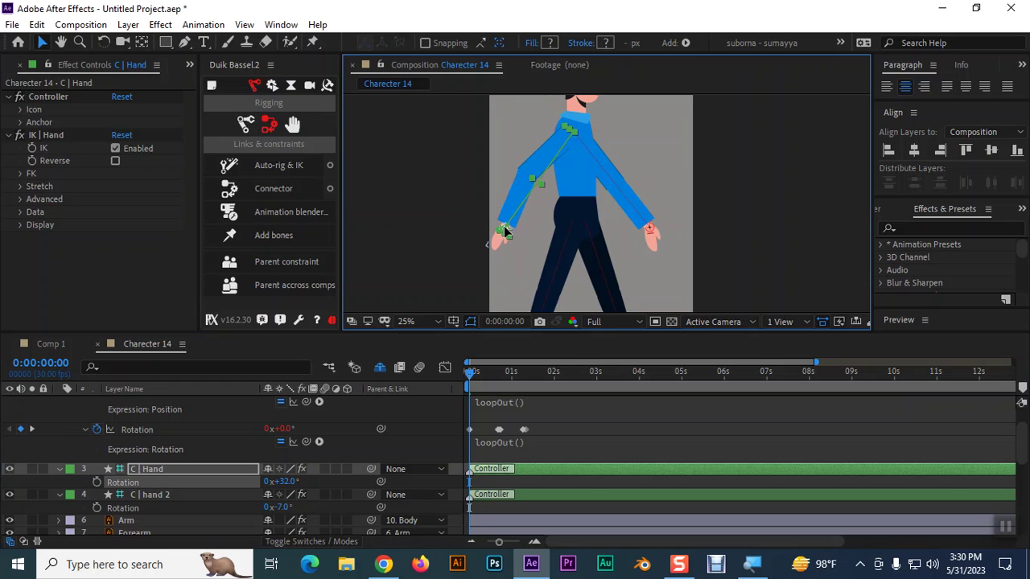
left_click_drag(504, 231, 504, 233)
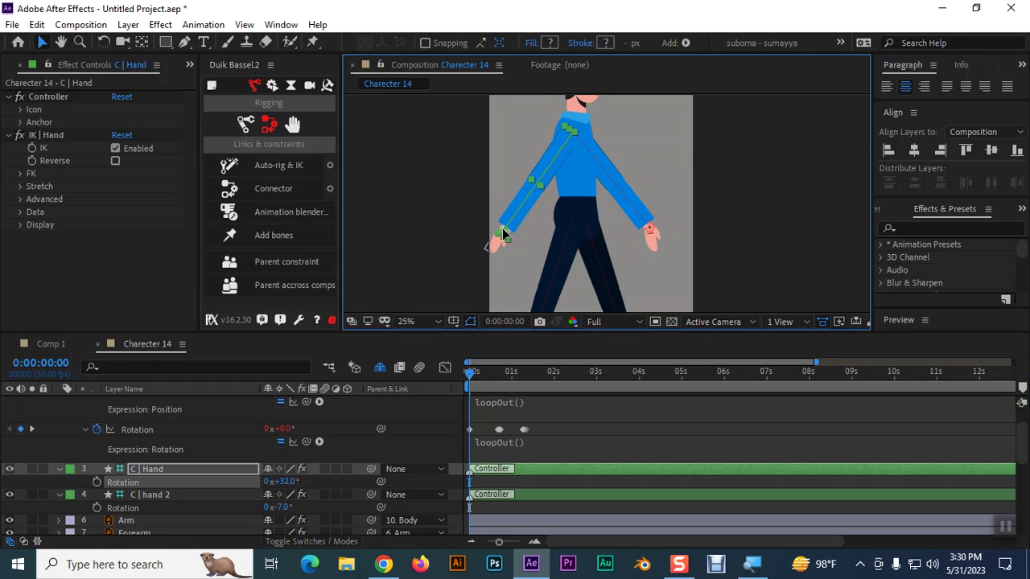
left_click(502, 233)
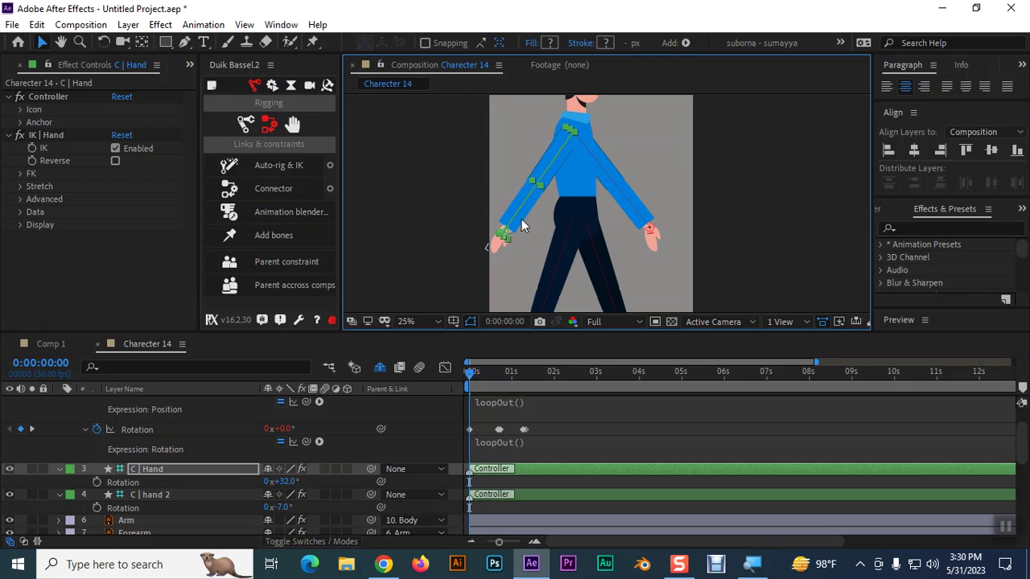
Move C | hand 2 further forward and adjust its rotation.
left_click(643, 252)
left_click(652, 228)
left_click_drag(655, 233, 661, 233)
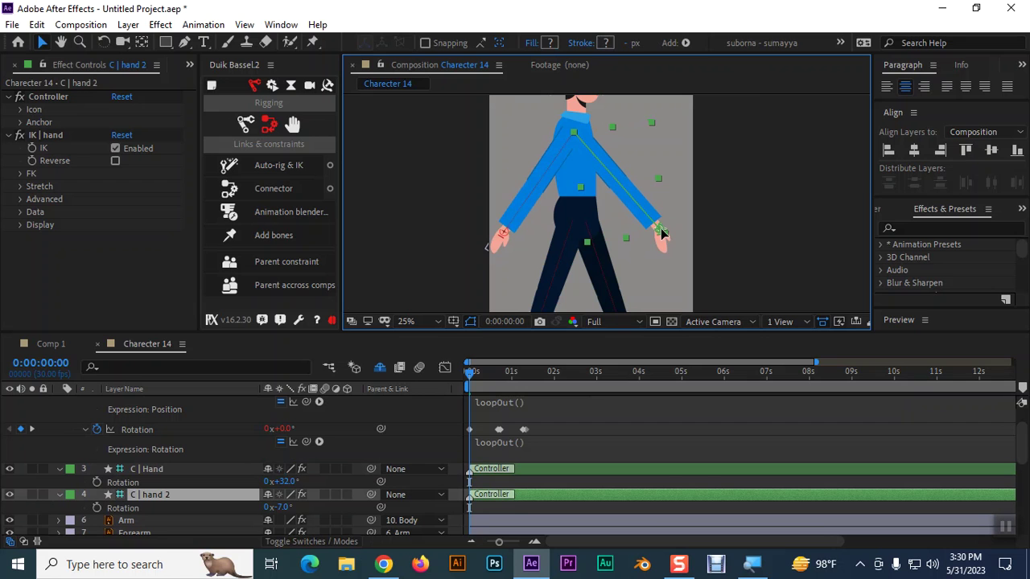
left_click_drag(268, 508, 268, 508)
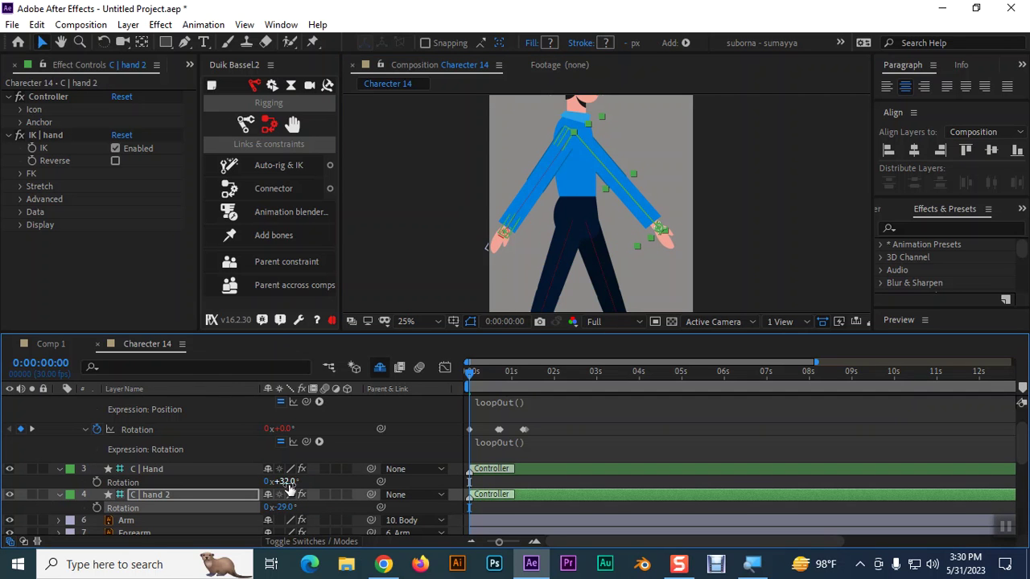
Set C | Hand Rotation to 30° and C | hand 2 to -30°, keyframing both at 0:00.
left_click(284, 481)
type("5")
type("0")
key("Return")
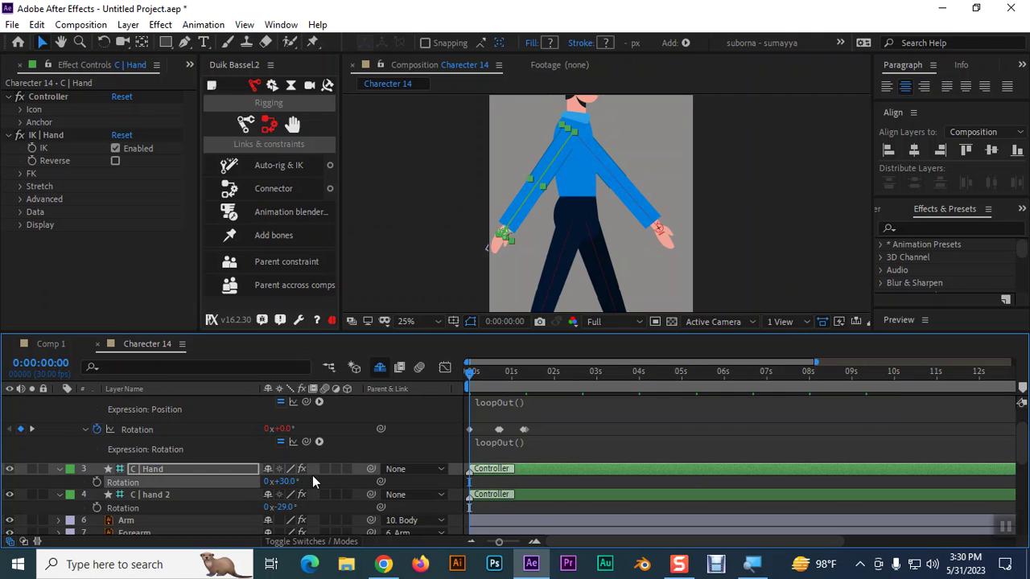
left_click(299, 510)
type("-30")
key("Return")
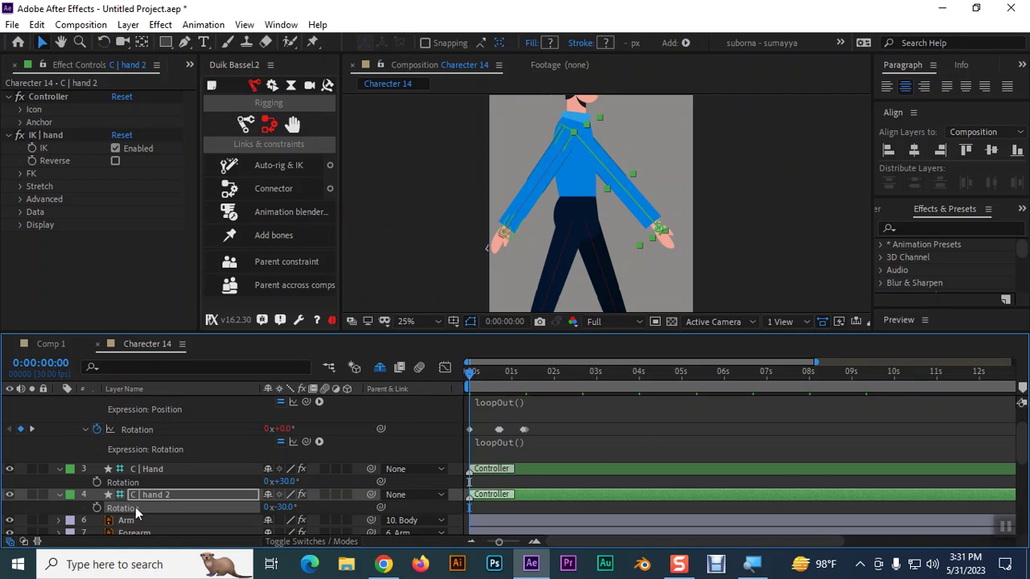
left_click(96, 482)
left_click(97, 508)
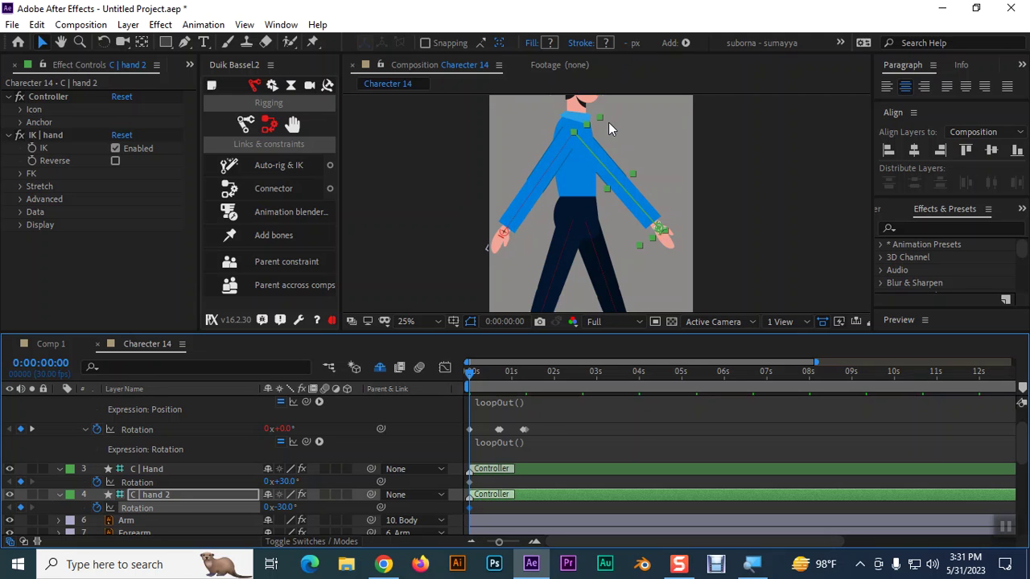
Preview the walk cycle and return to the start of the animation.
mouse_move(473, 380)
left_mouse_down()
mouse_move(512, 376)
mouse_move(508, 391)
mouse_move(443, 395)
left_mouse_up()
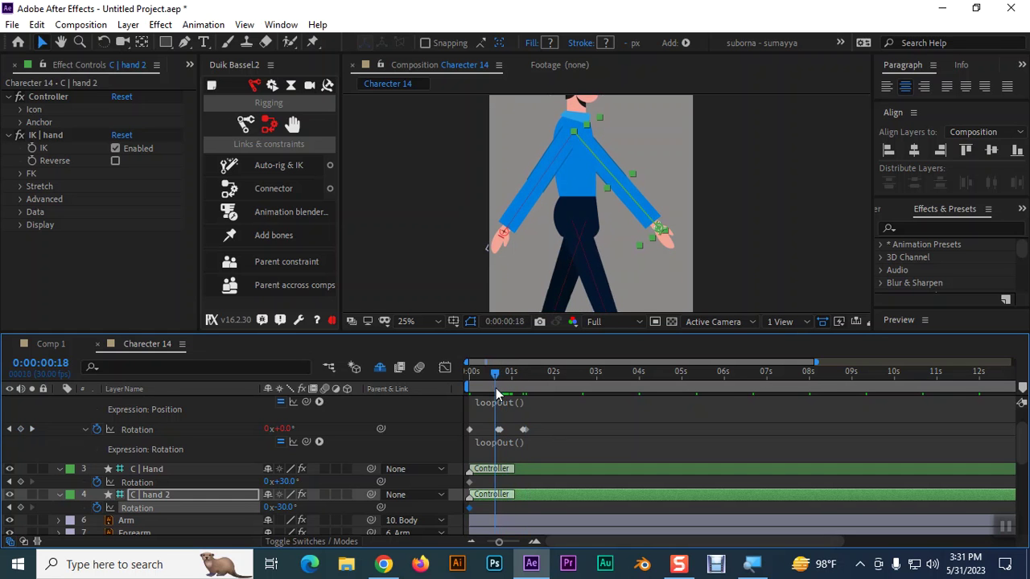
key("space")
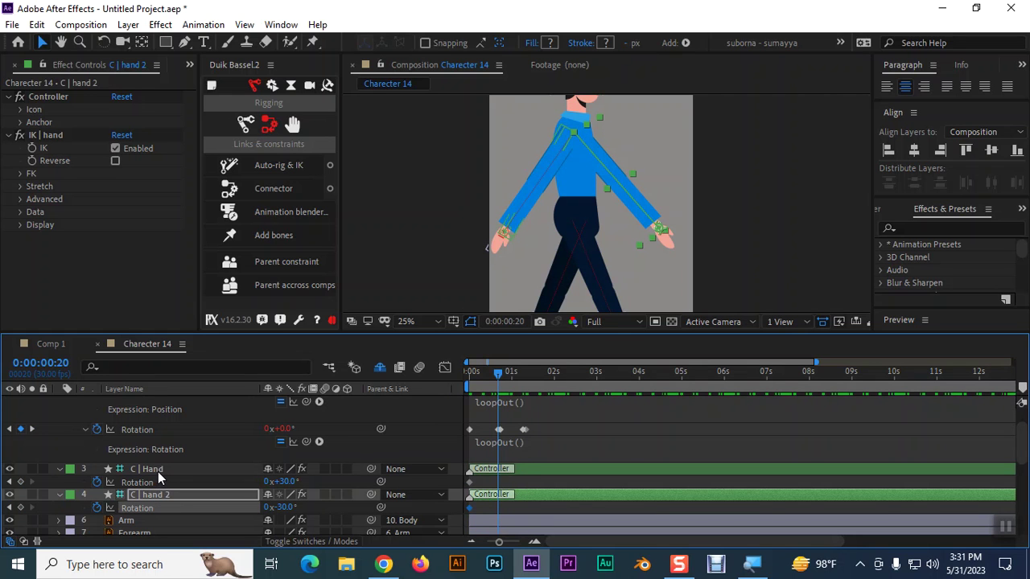
left_click_drag(501, 374, 413, 378)
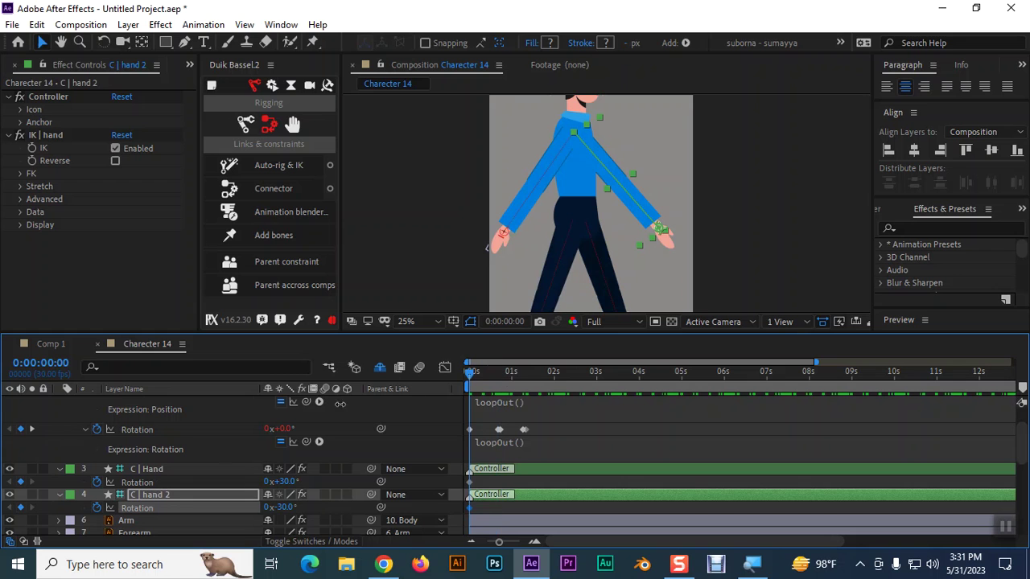
Keyframe Position at 0:00 on C | Hand and C | hand 2 (78.3, 983.9 and 898.8, 965.8).
left_click(165, 468)
left_click(170, 496, "shift")
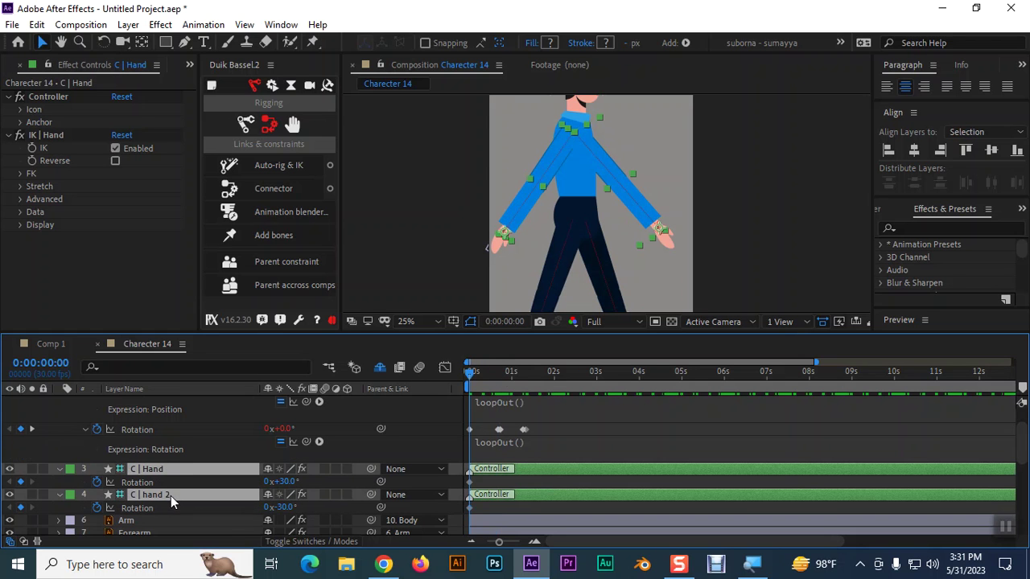
key("shift+p")
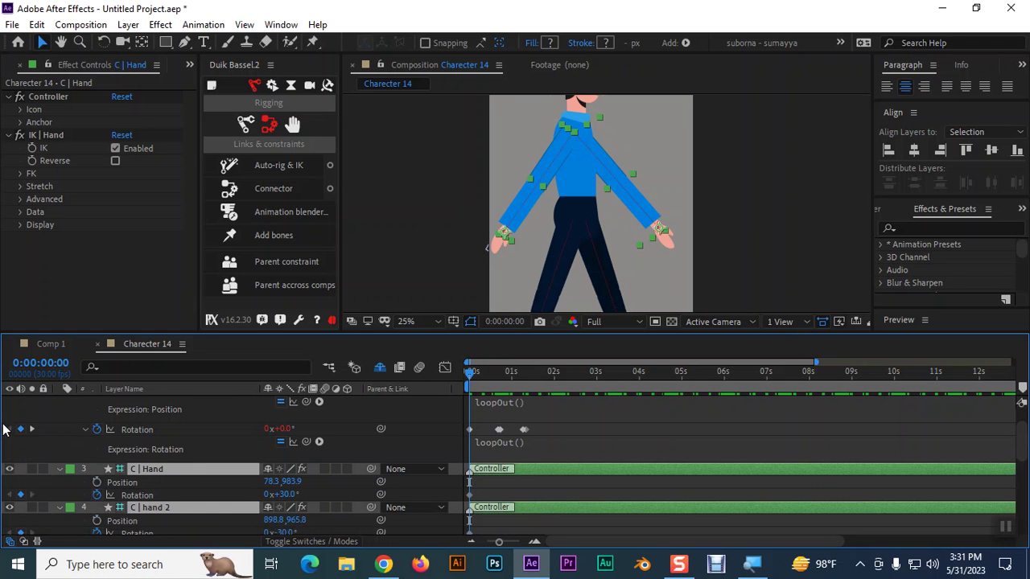
left_click(96, 482)
left_click(96, 520)
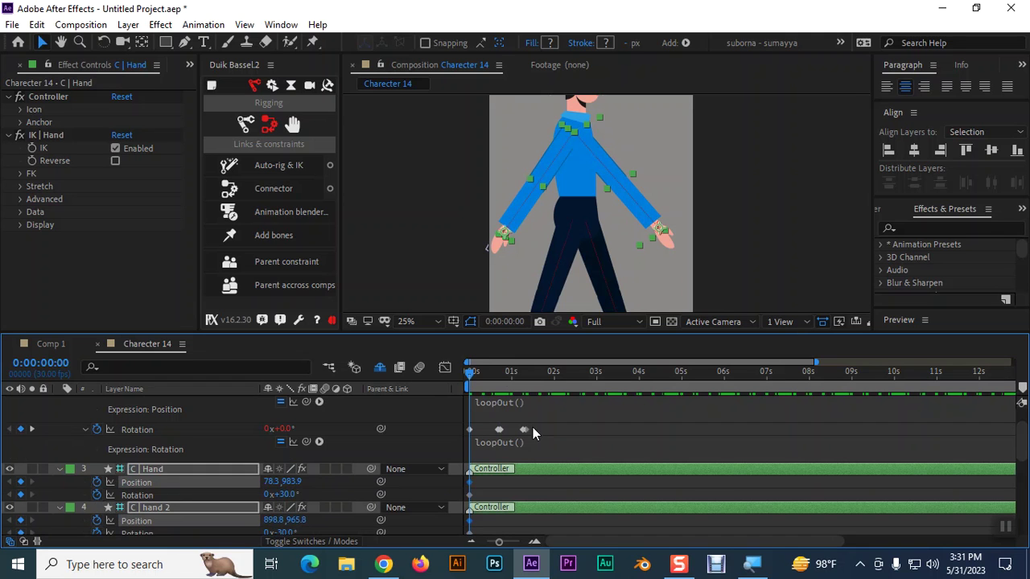
left_click_drag(473, 375, 503, 376)
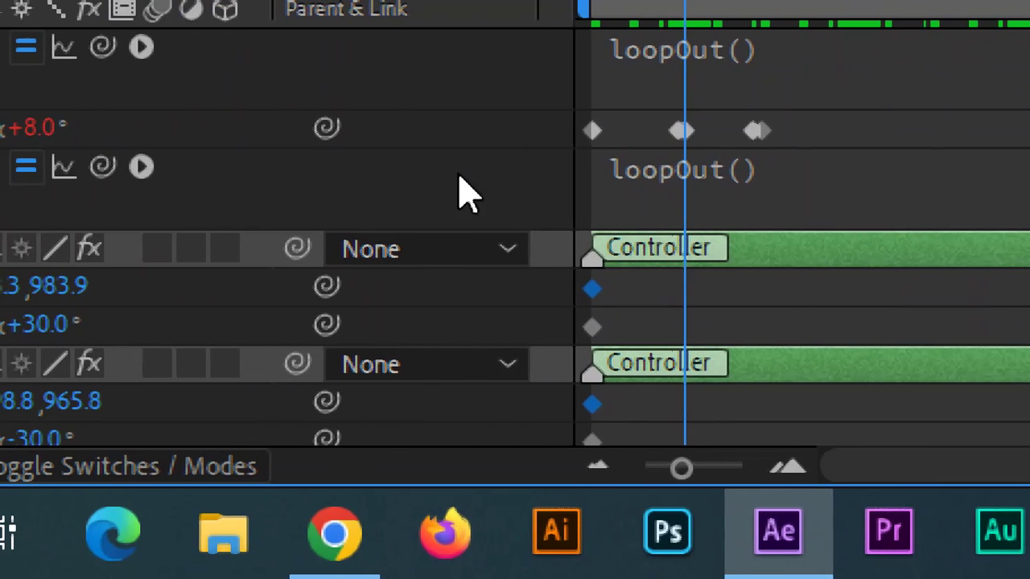
Move to a slightly earlier frame and try setting hand 2's X position, then undo it.
scroll(672, 215, "up", 3)
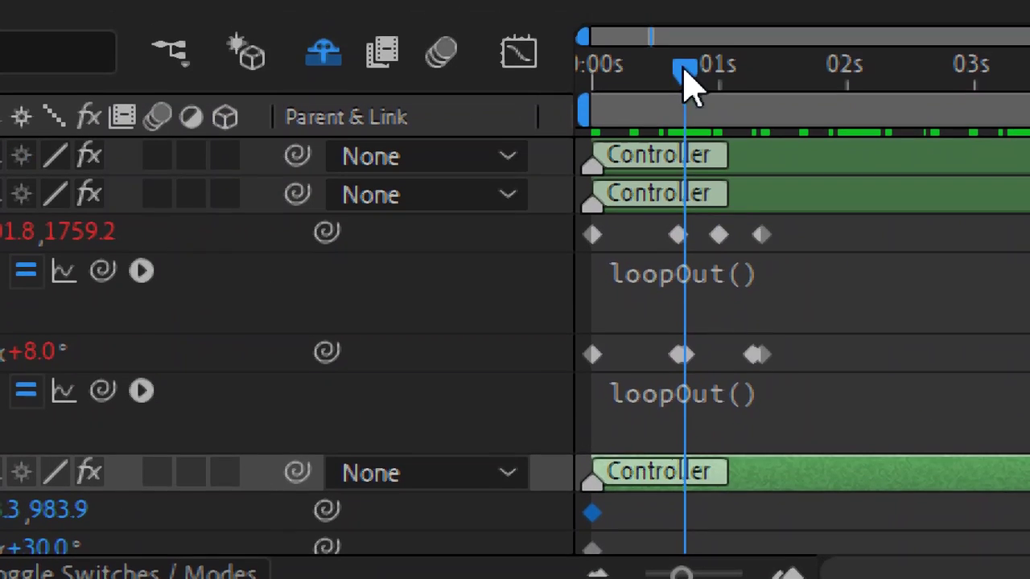
left_click_drag(683, 9, 678, 11)
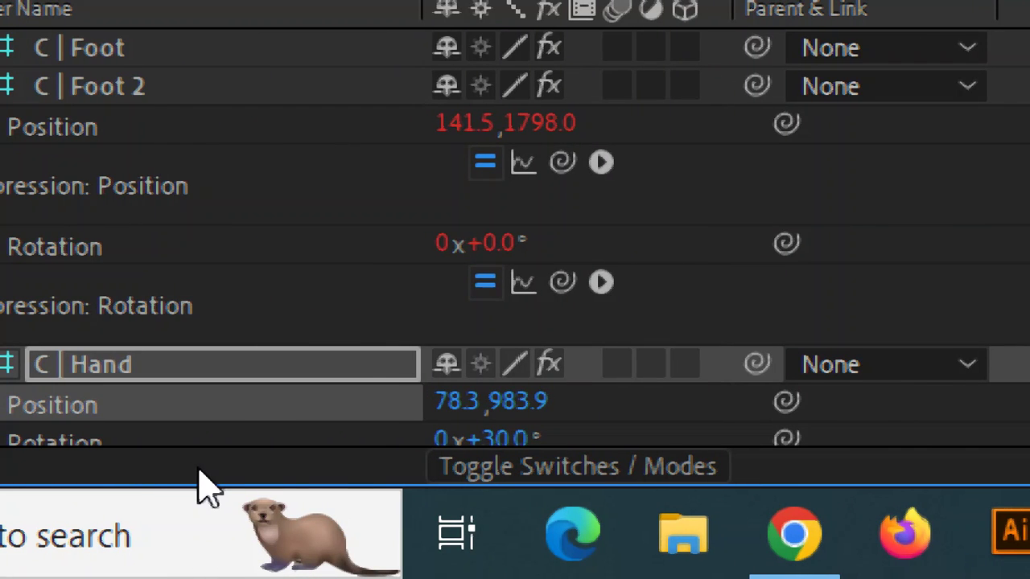
scroll(678, 338, "down", 6)
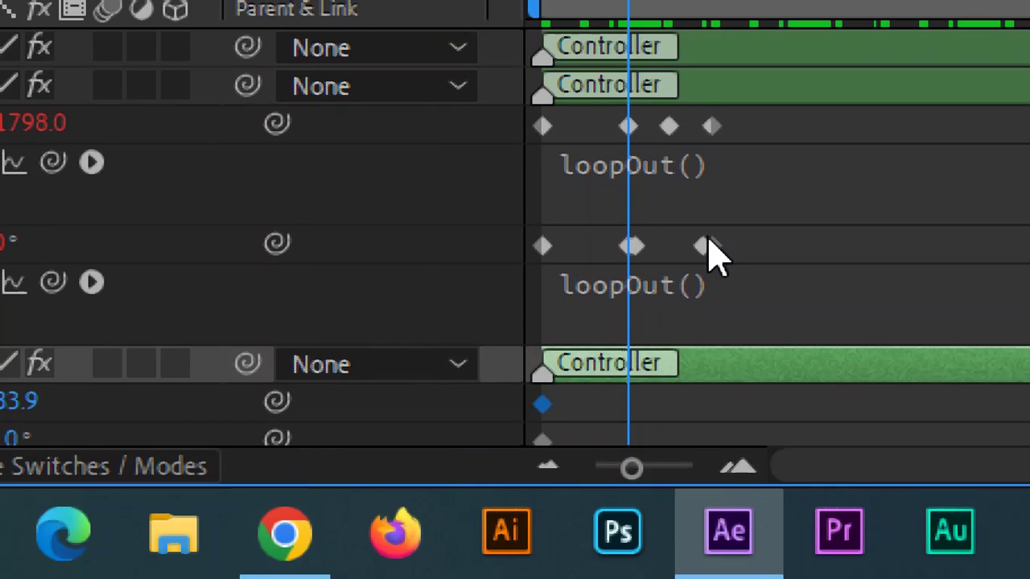
scroll(716, 256, "down", 5)
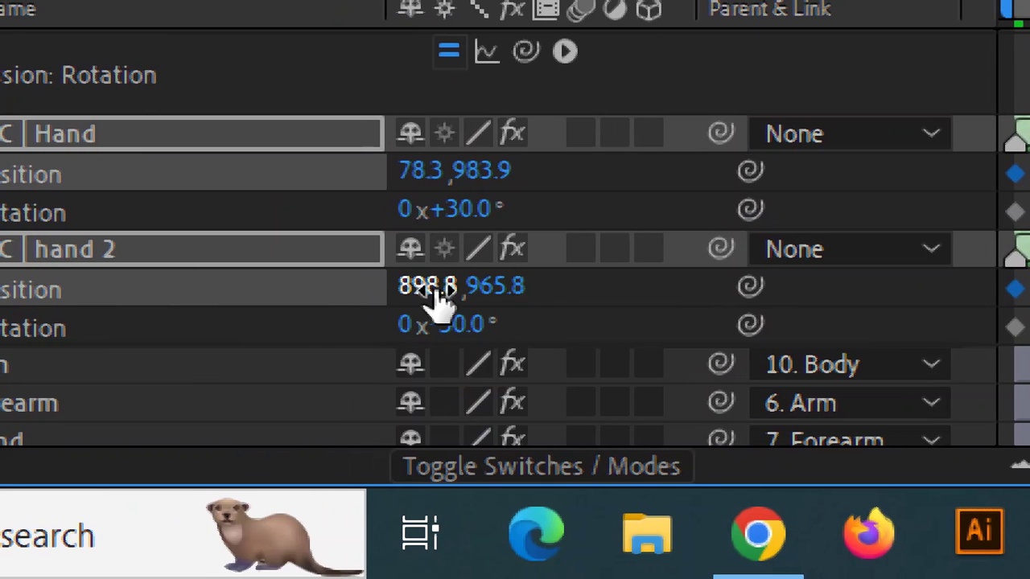
left_click(429, 287)
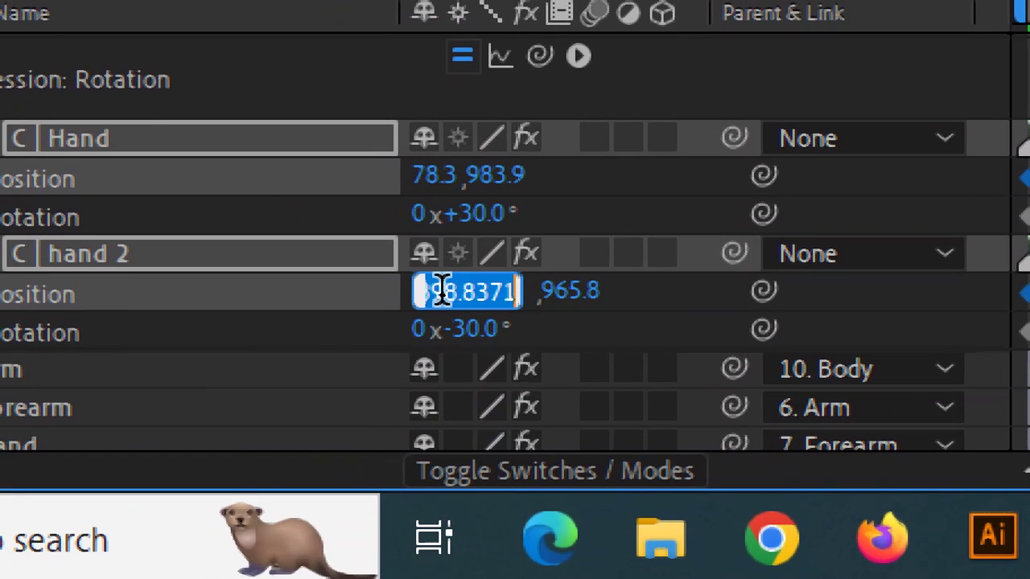
type("783")
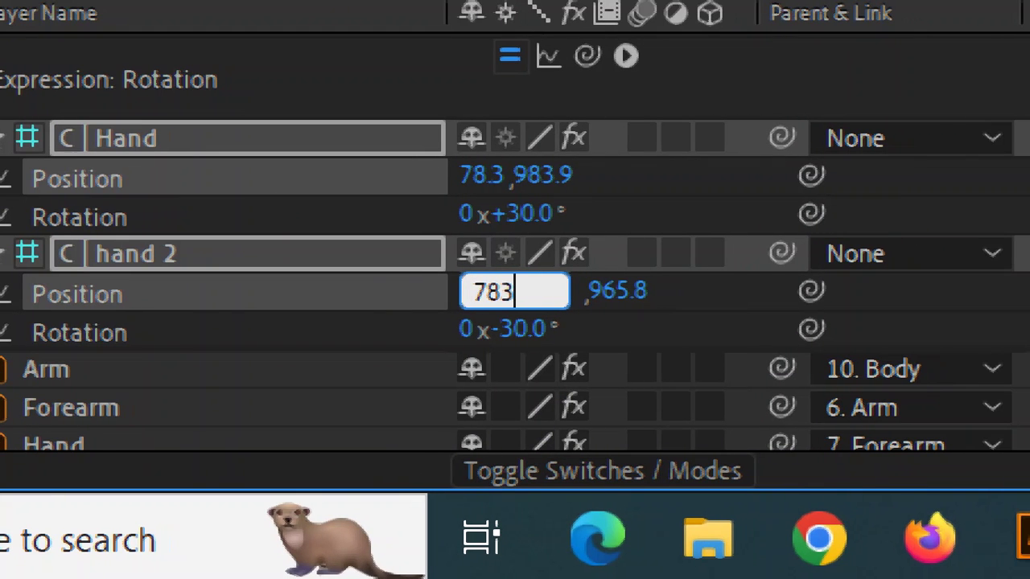
key("BackSpace")
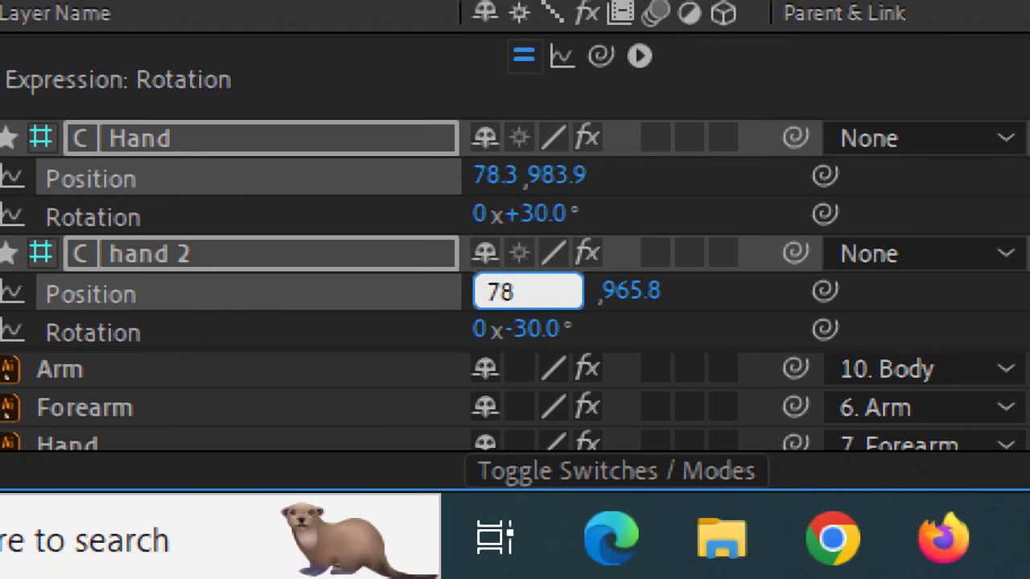
type(".3")
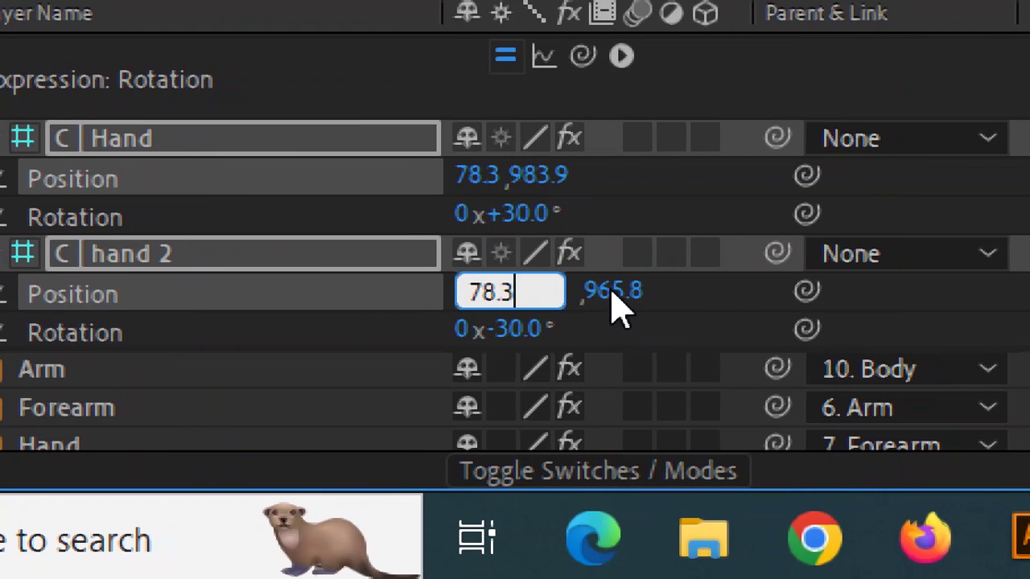
key("Return")
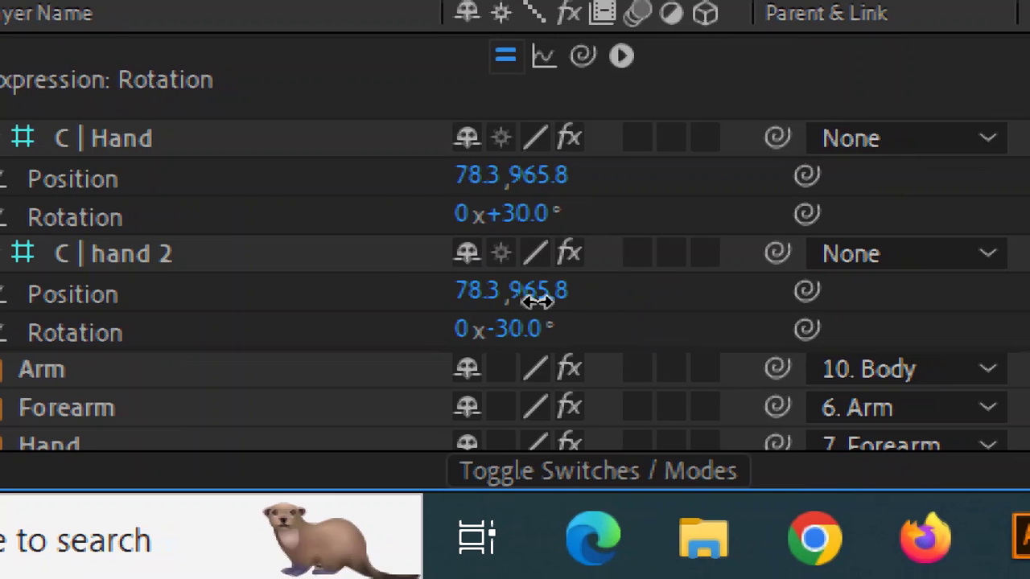
left_click(538, 301)
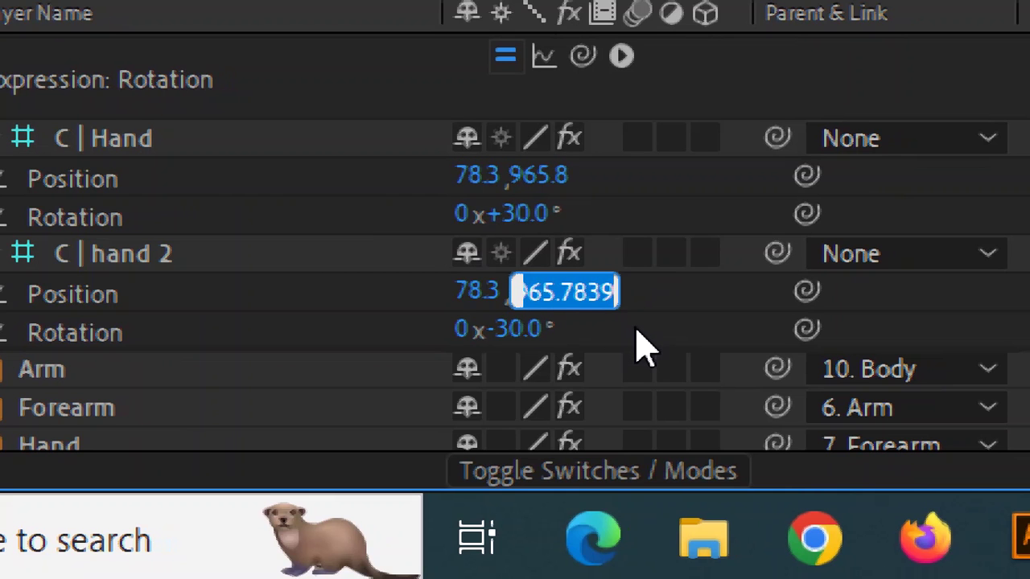
key("Return")
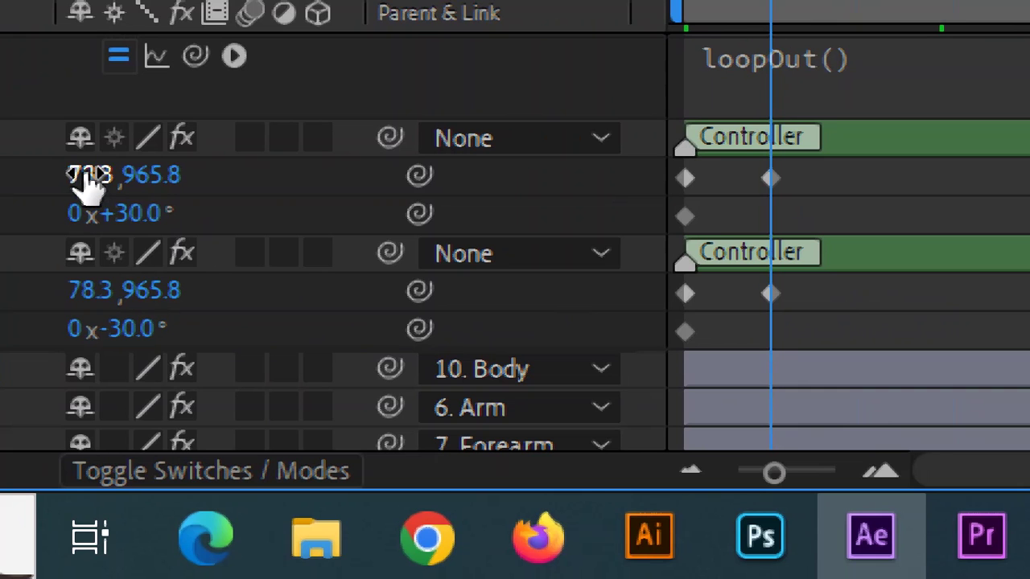
key("ctrl+z")
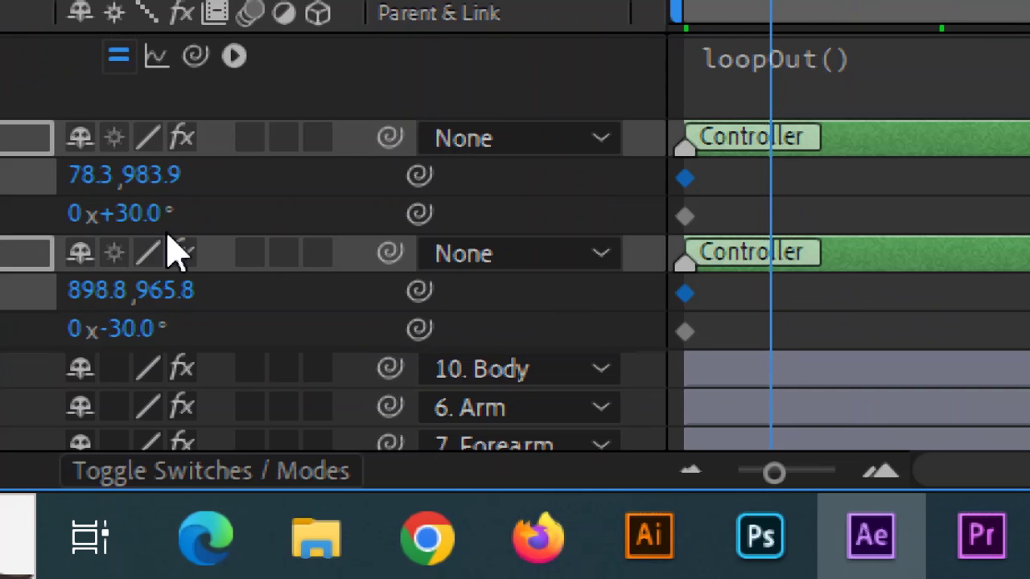
key("ctrl+z")
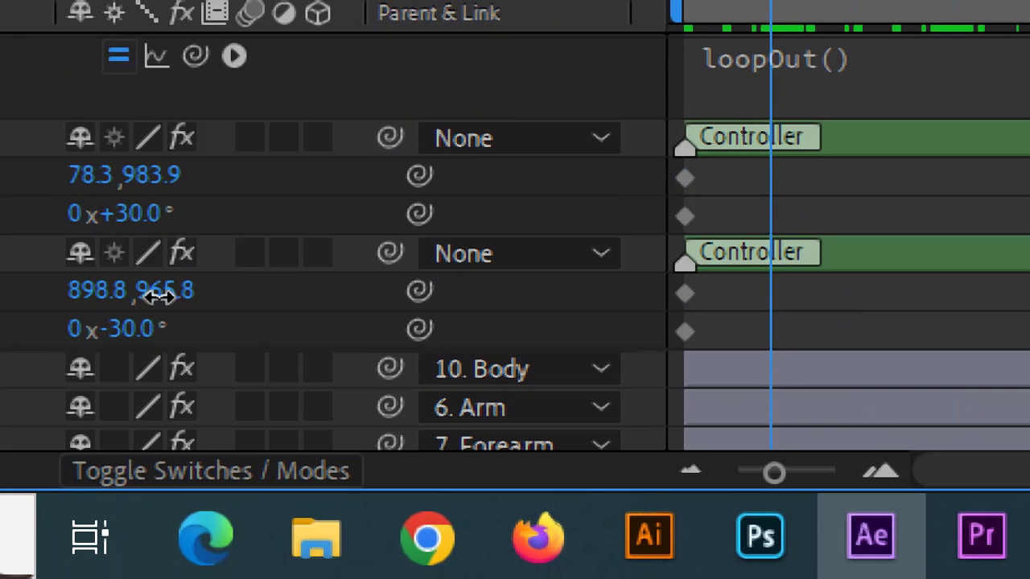
Set C | hand 2's Position to 78.3, 983.9.
left_click(161, 291)
type("98")
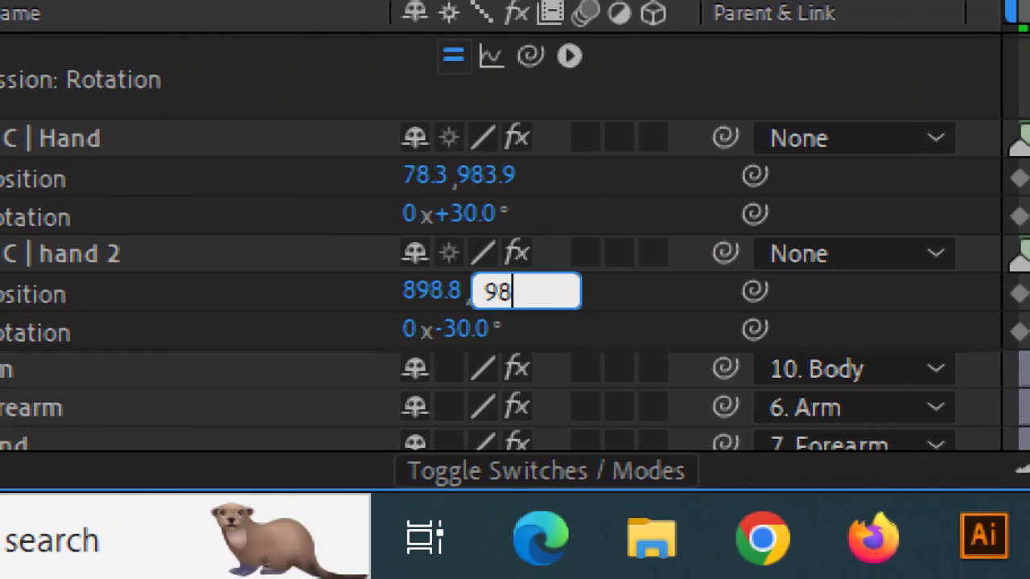
type("3.")
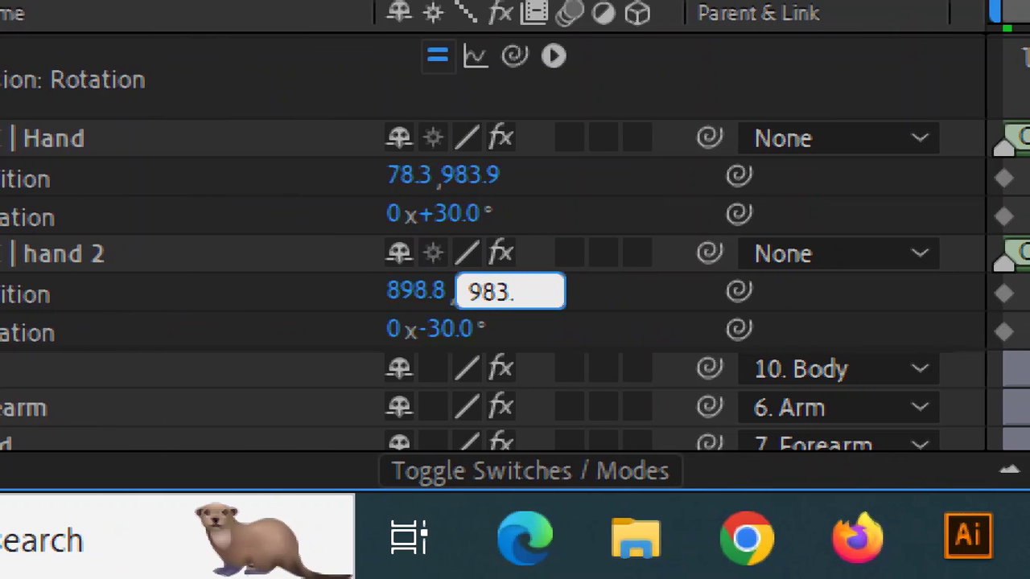
type("9")
left_click(274, 289)
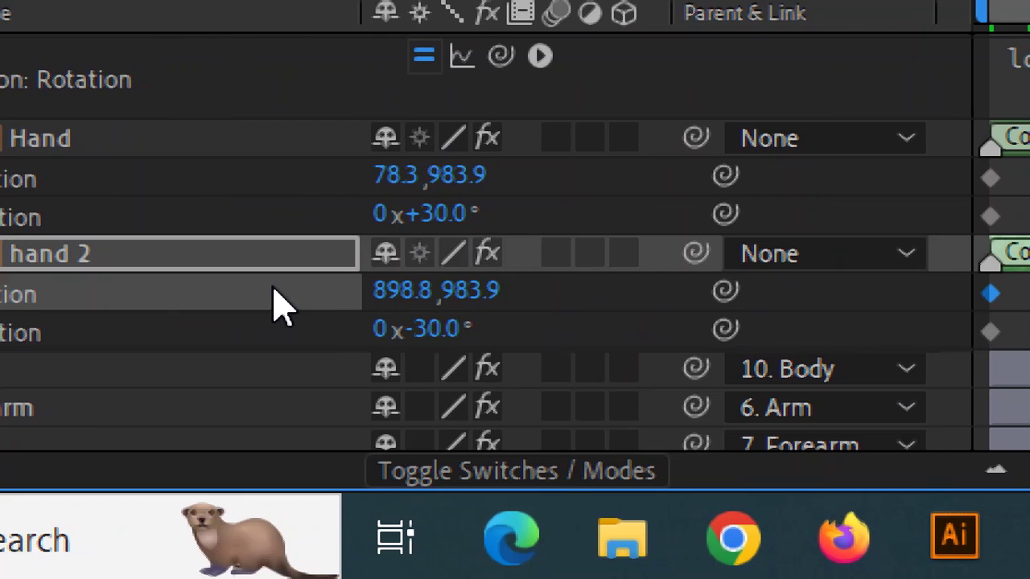
left_click(388, 291)
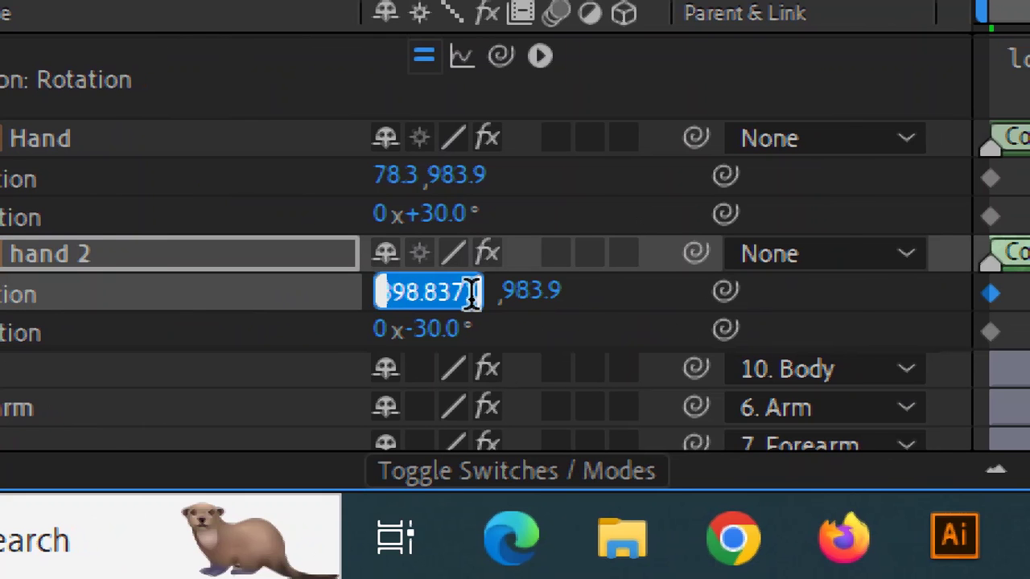
type("78.3")
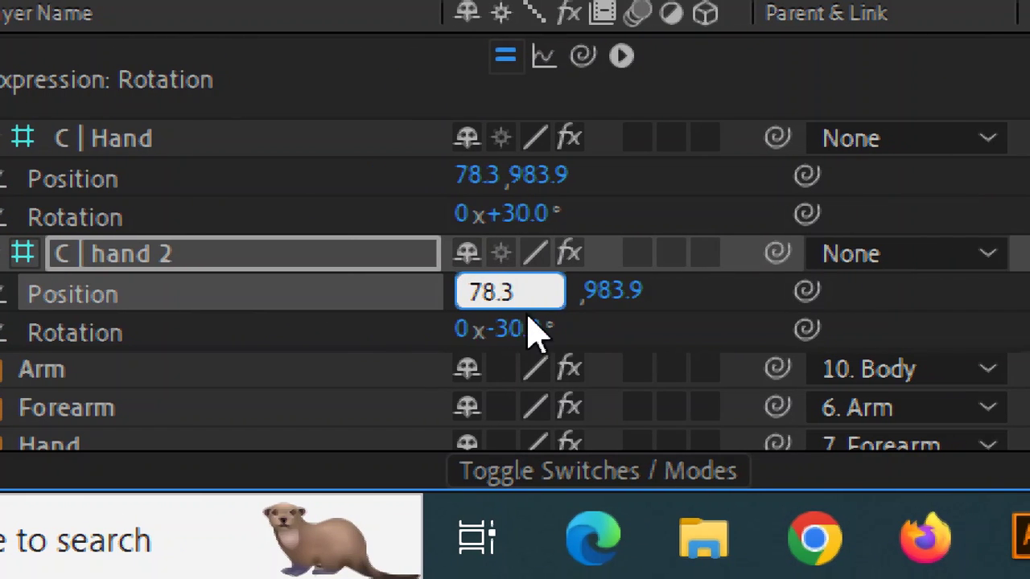
left_click(411, 332)
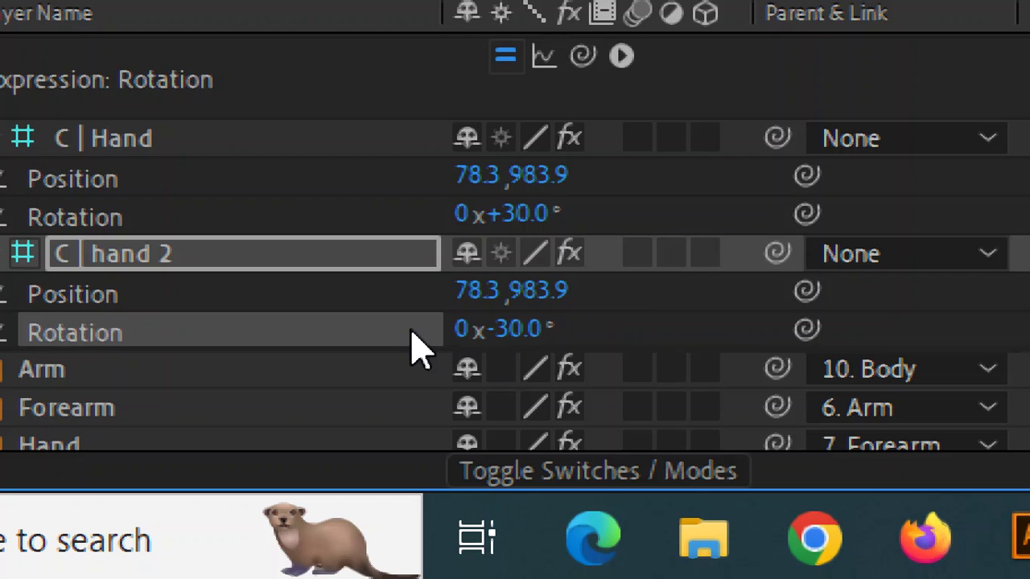
Set C | Hand's Position to 898.8, 965.8.
left_click(481, 177)
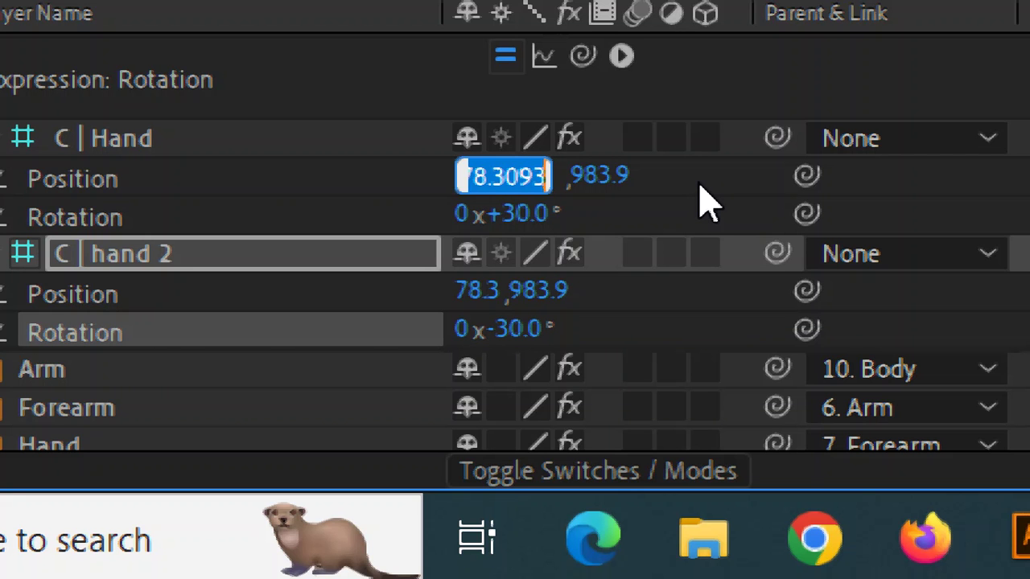
type("898")
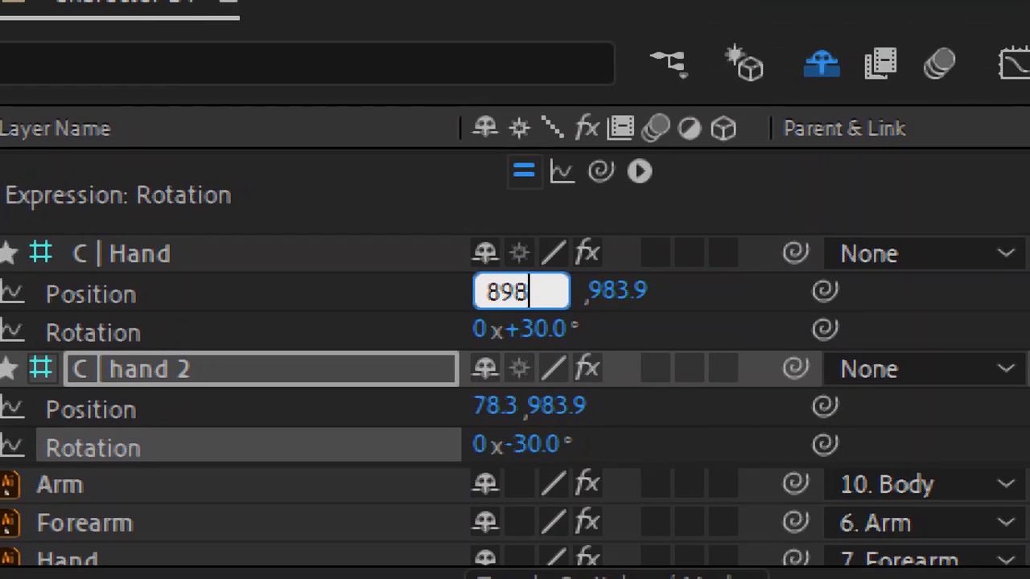
type(".8")
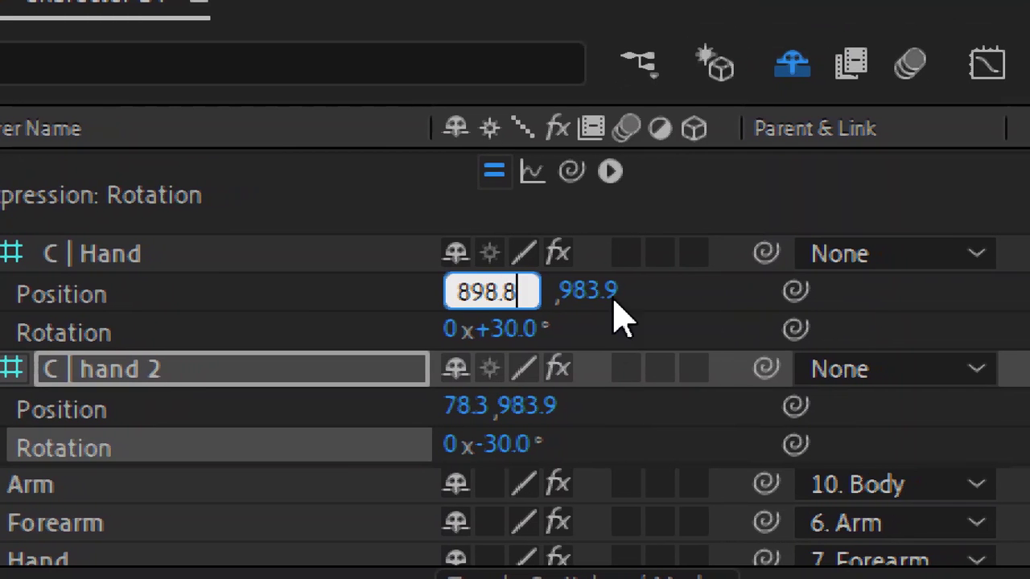
left_click(573, 290)
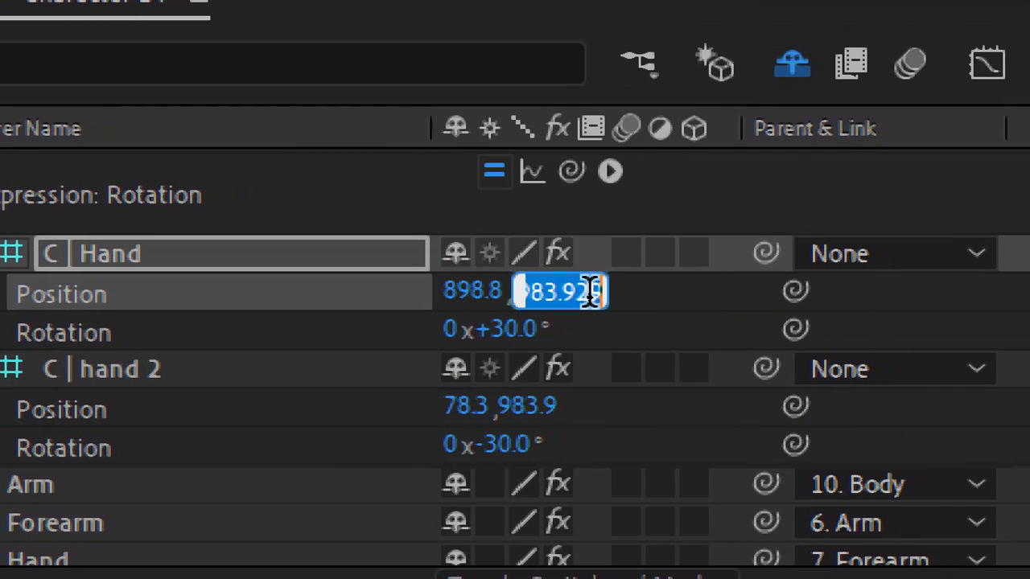
type("96")
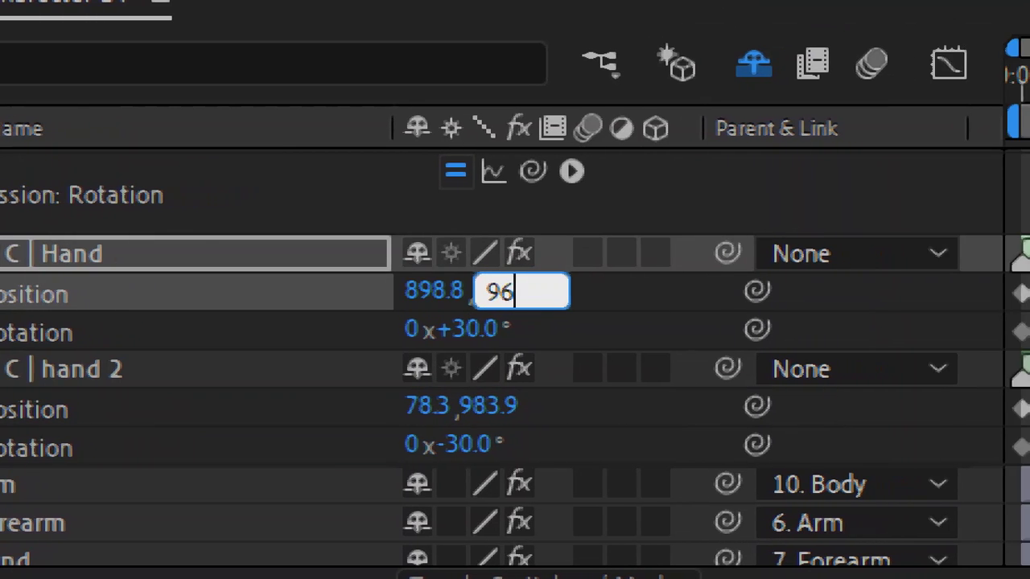
type("5.8")
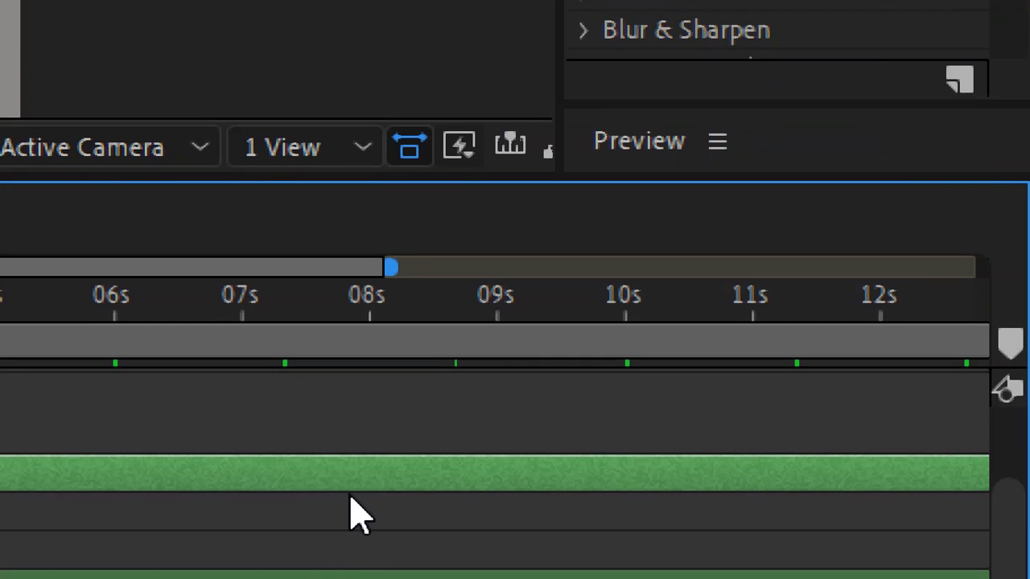
left_click(359, 516)
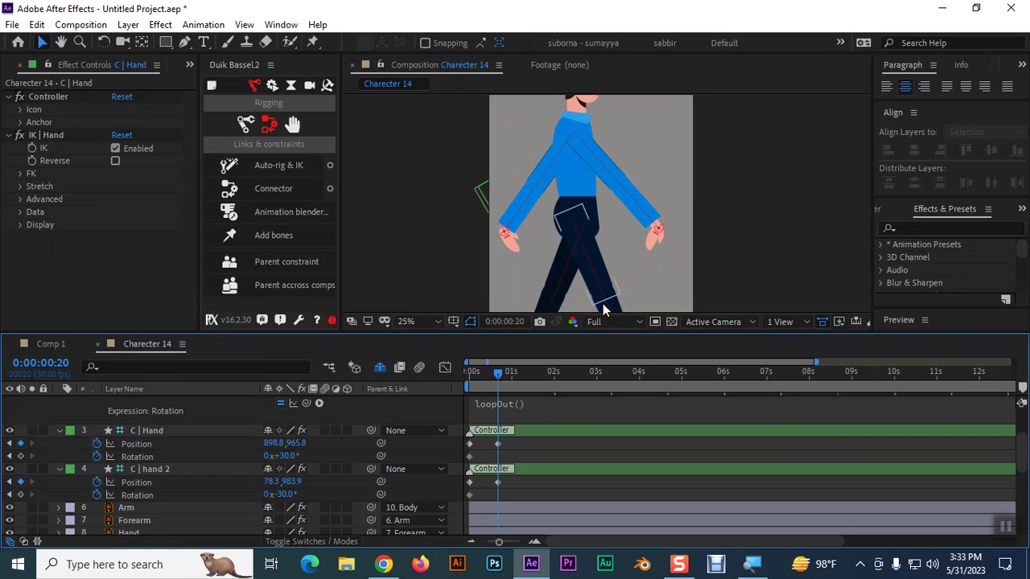
Set C | hand 2 Rotation to +30° and C | Hand to -30°, then scrub to preview the arm swing.
left_click(285, 494)
type("30")
left_click(321, 501)
left_click(283, 456)
type("30")
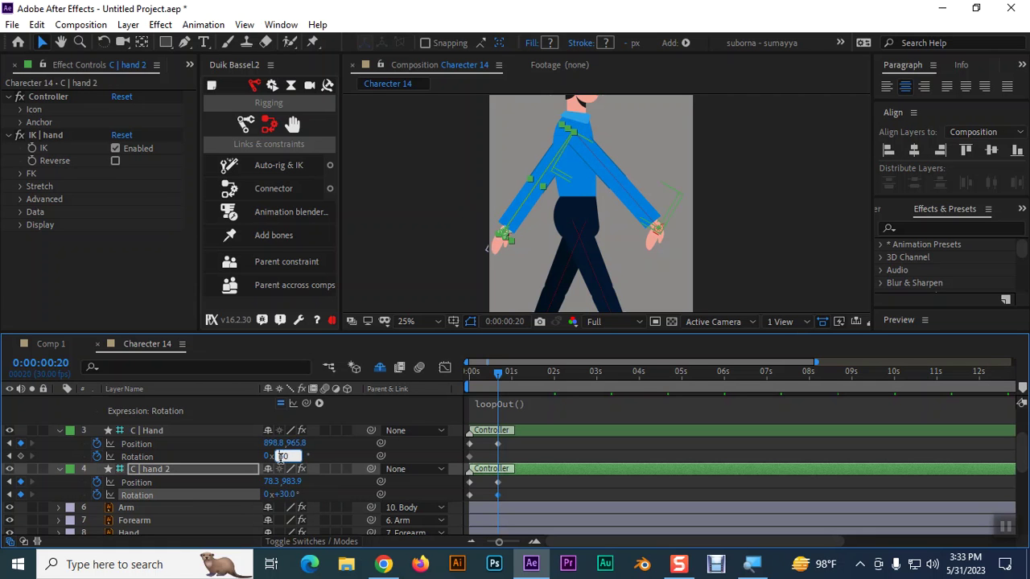
type("-")
left_click(241, 447)
left_click(490, 375)
mouse_move(488, 374)
left_mouse_down()
mouse_move(469, 380)
mouse_move(517, 389)
mouse_move(469, 386)
mouse_move(500, 378)
left_mouse_up()
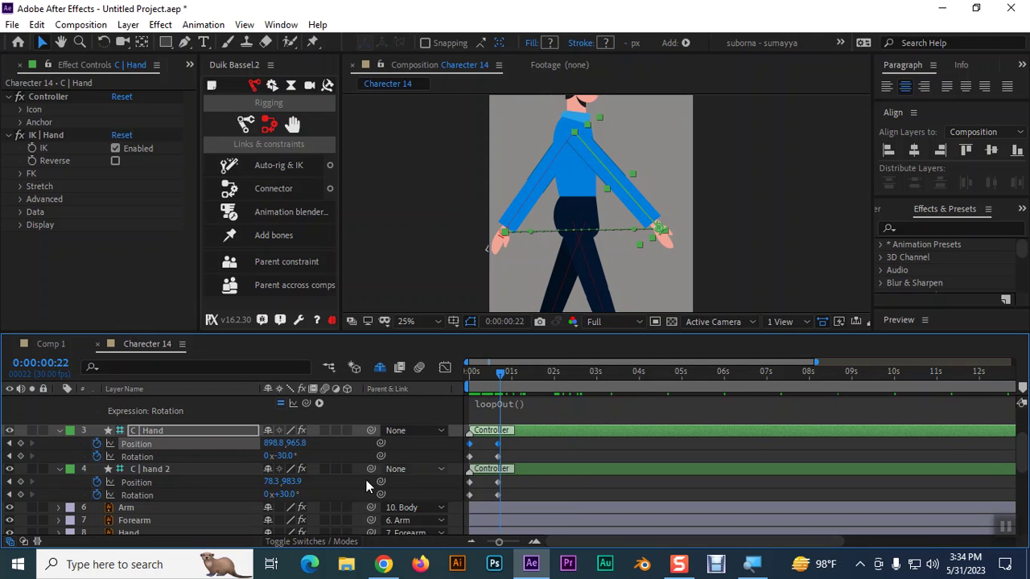
At frame 0, set C | hand 2's X position to 983.9.
left_click(497, 381)
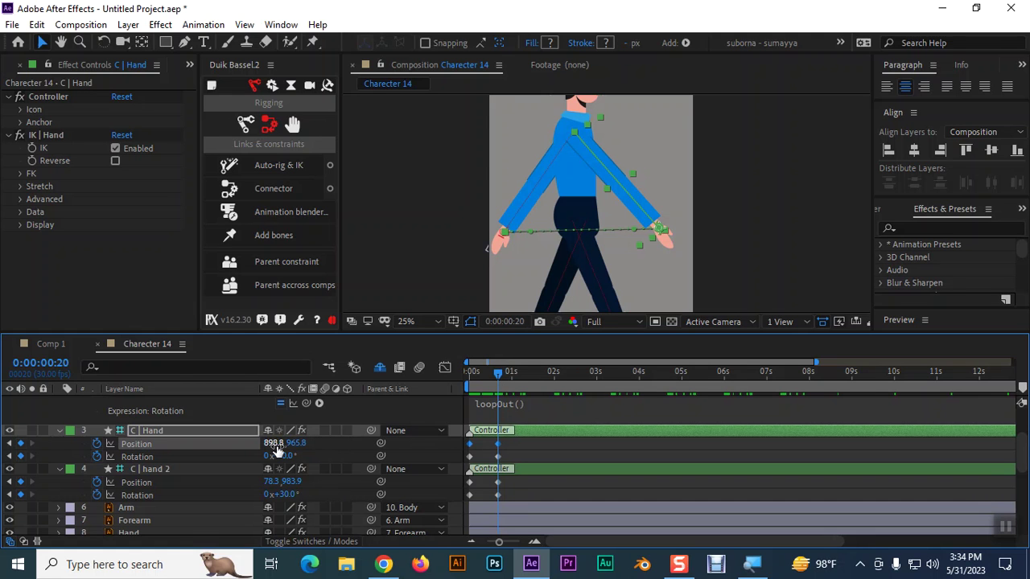
left_click_drag(500, 378, 471, 378)
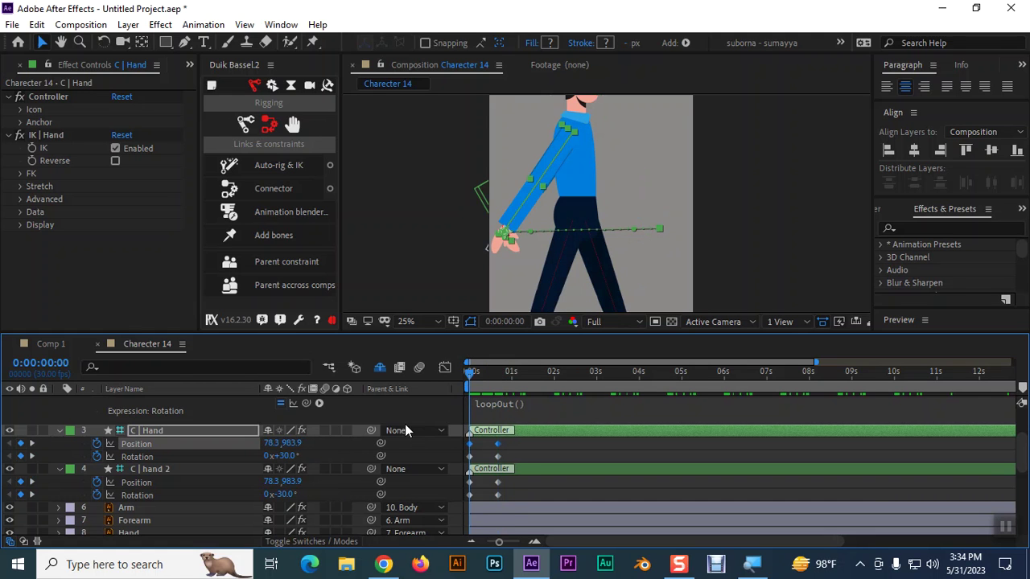
left_click(274, 482)
type("98")
type("3.9")
key("Return")
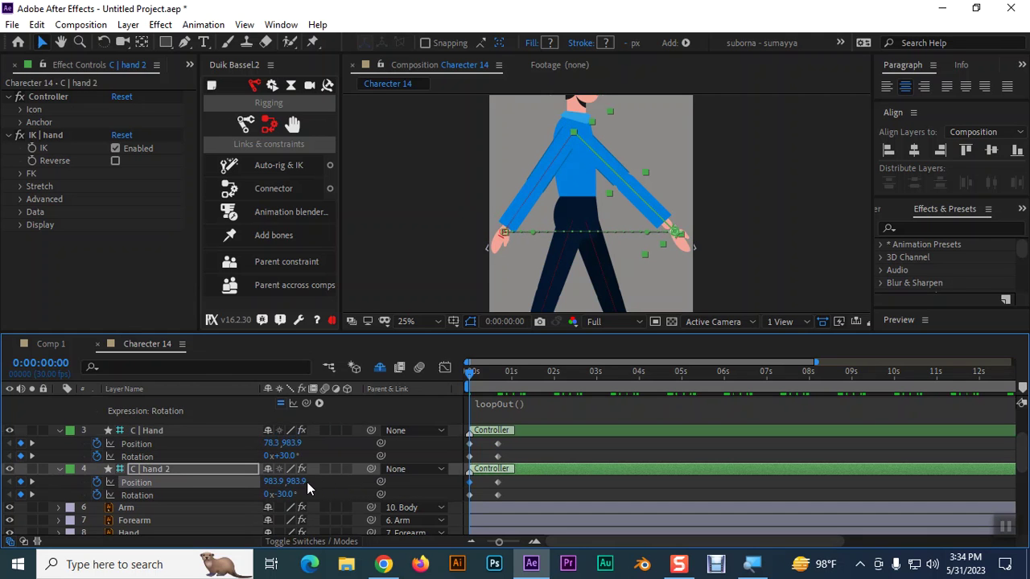
Set C | hand 2's Y position to 898.8.
left_click(295, 481)
type("78")
left_click(324, 483)
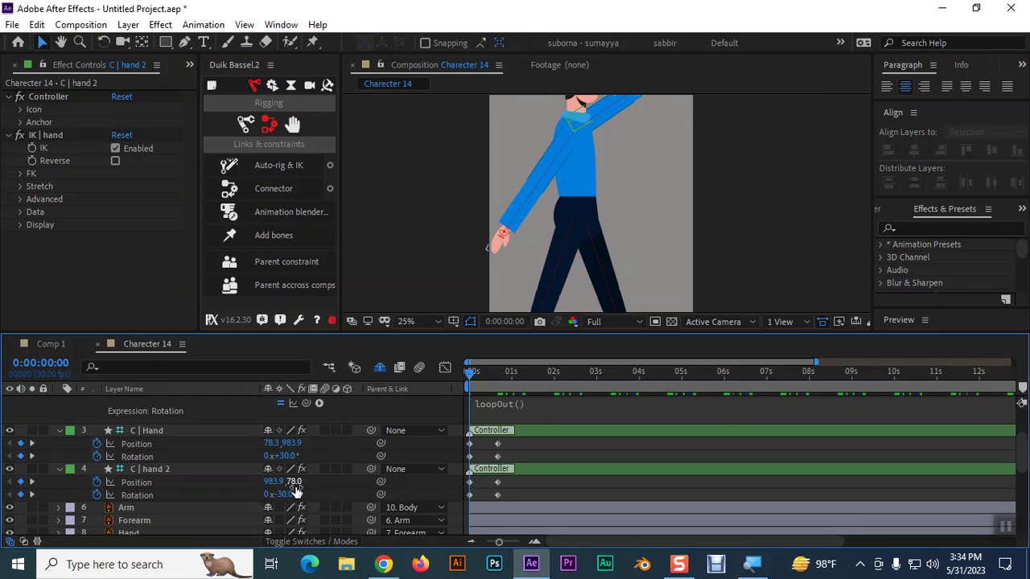
left_click(294, 481)
type("898")
type(".8")
key("Return")
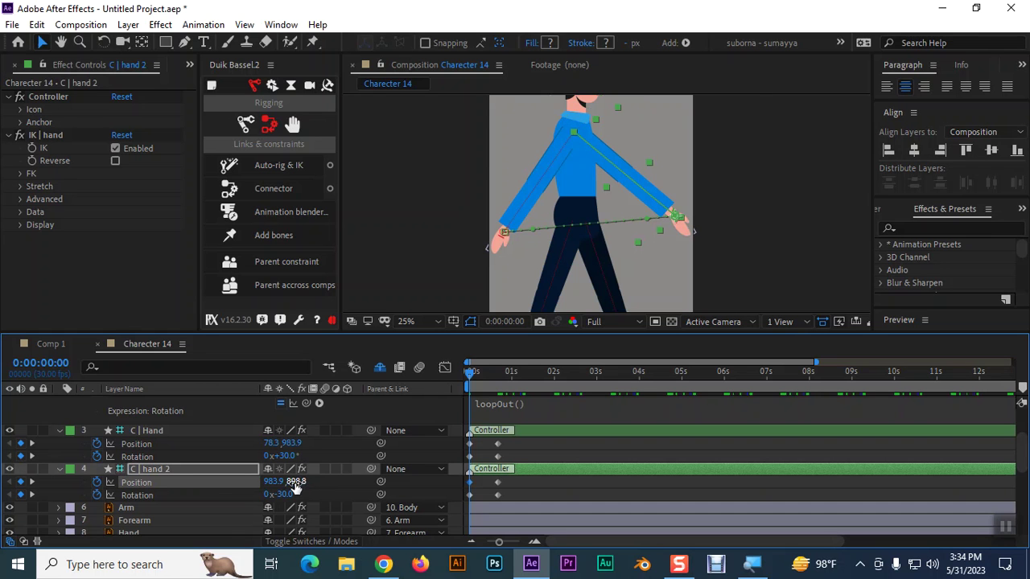
Scrub the first second of the walk, then drag hand 2 at frame 0 to 975.9, 946.8.
mouse_move(473, 374)
left_mouse_down()
mouse_move(508, 373)
mouse_move(484, 380)
left_mouse_up()
key("Home")
left_click_drag(476, 386, 511, 393)
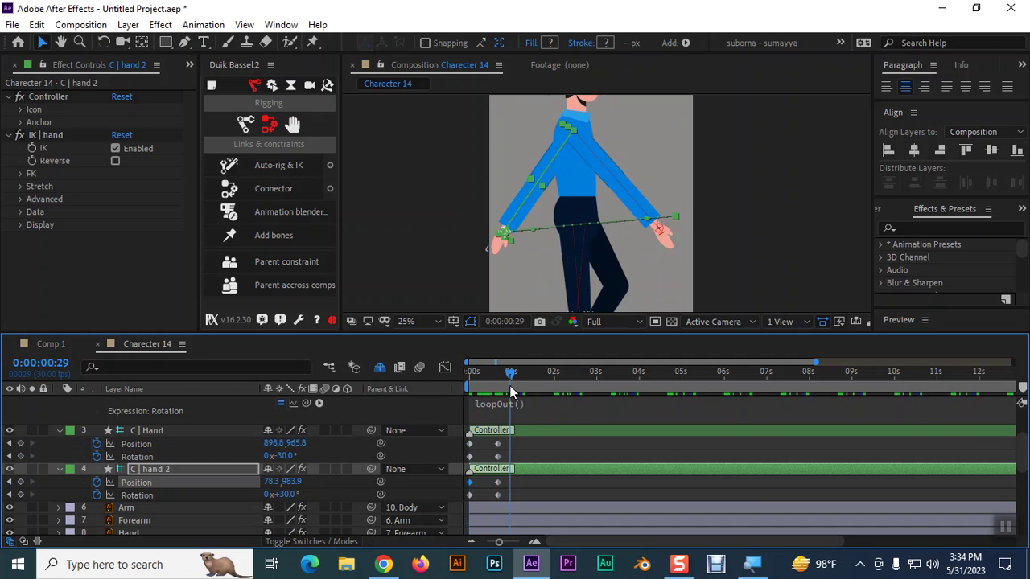
left_click_drag(511, 392, 464, 398)
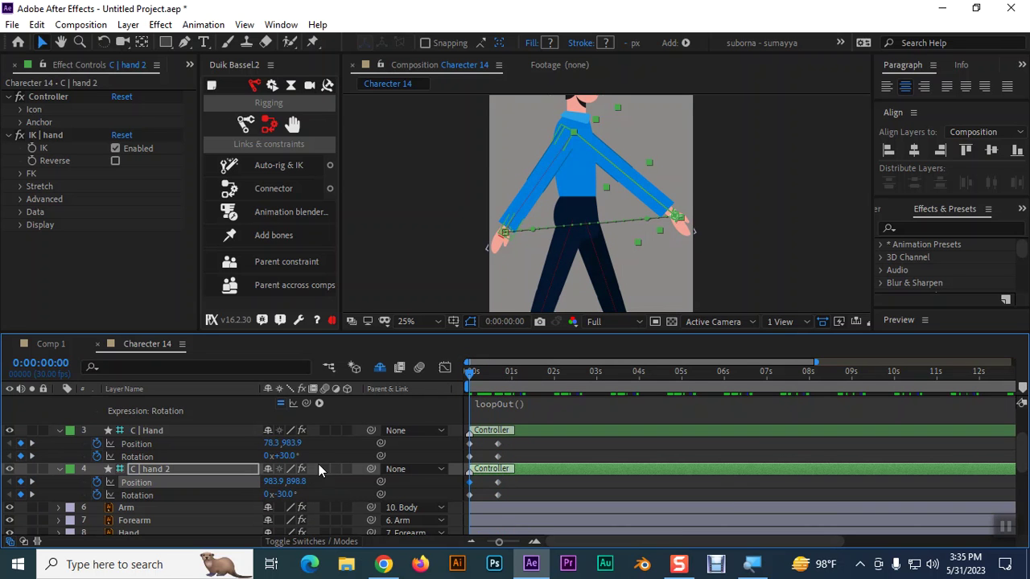
mouse_move(710, 176)
left_mouse_down()
mouse_move(648, 241)
mouse_move(676, 228)
left_mouse_up()
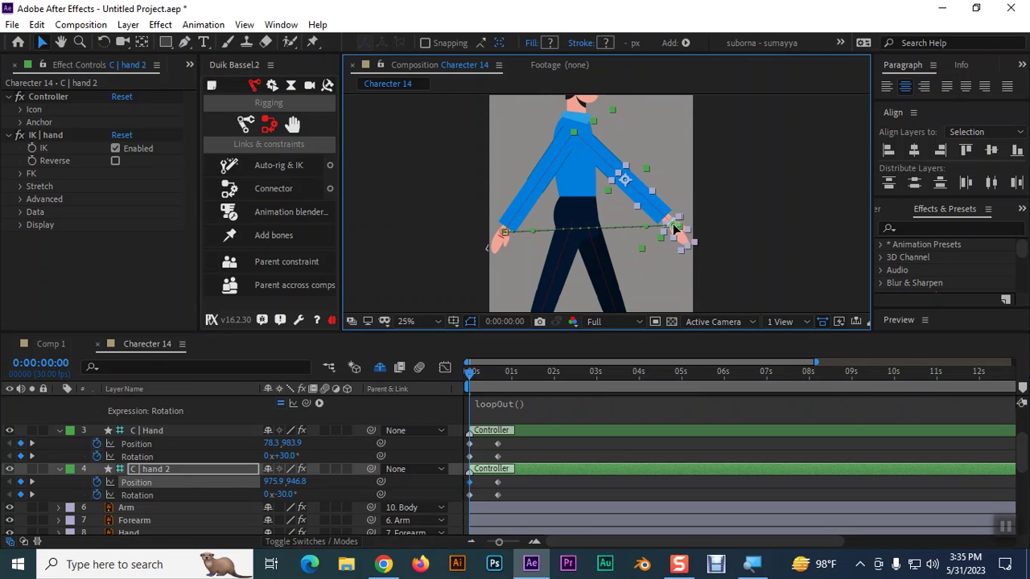
left_click_drag(475, 375, 511, 376)
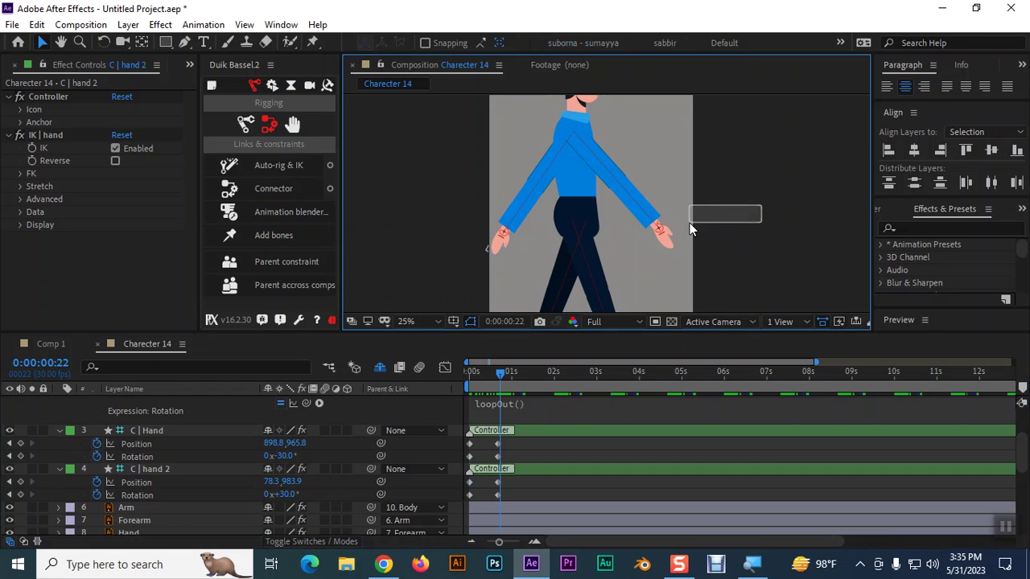
left_click_drag(762, 210, 653, 238)
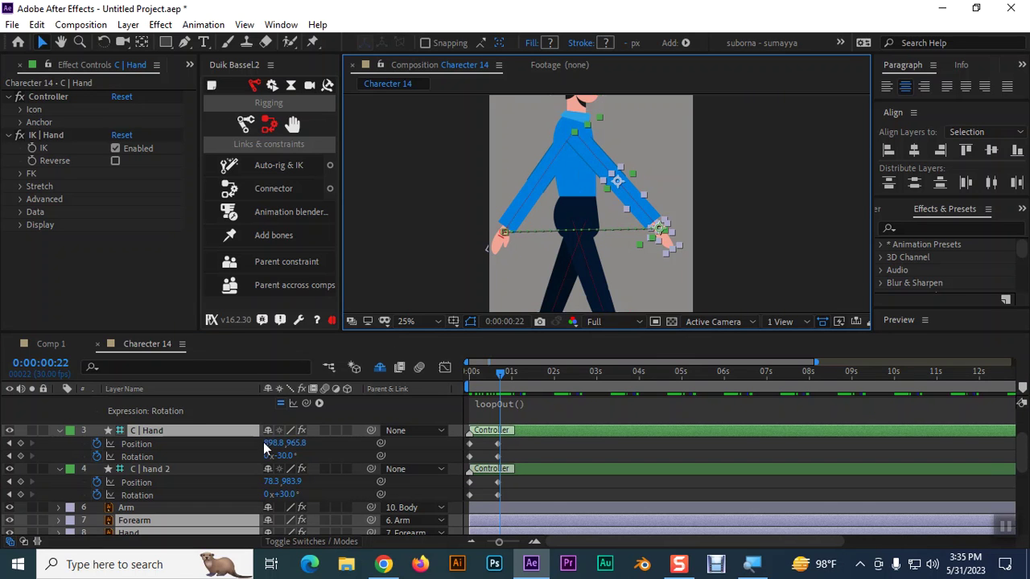
left_click(207, 432)
left_click_drag(502, 377, 474, 380)
left_click(481, 381)
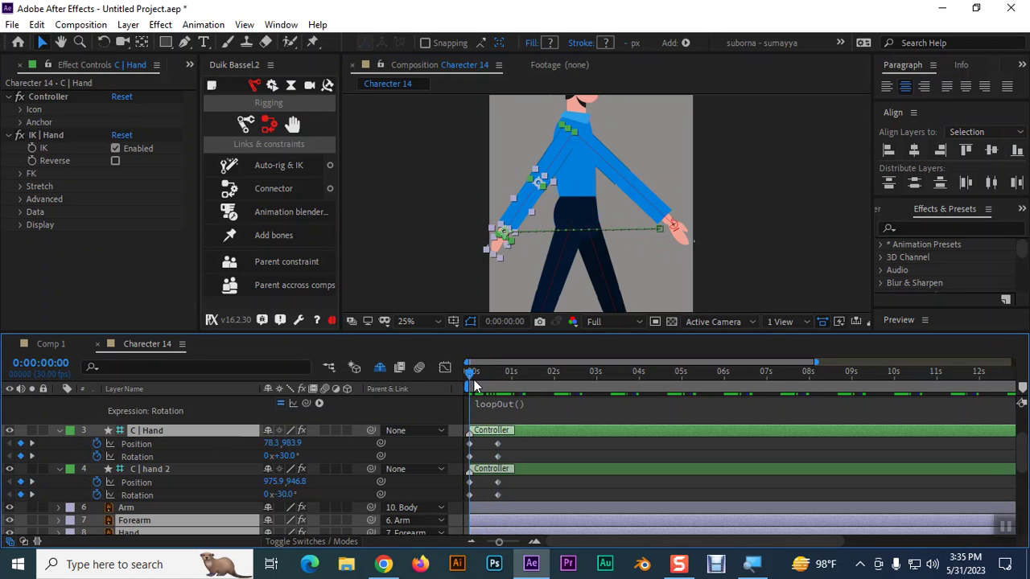
At frame 10, raise the Position Y of C | Hand and C | hand 2 to lower both hands.
left_click_drag(473, 381, 484, 382)
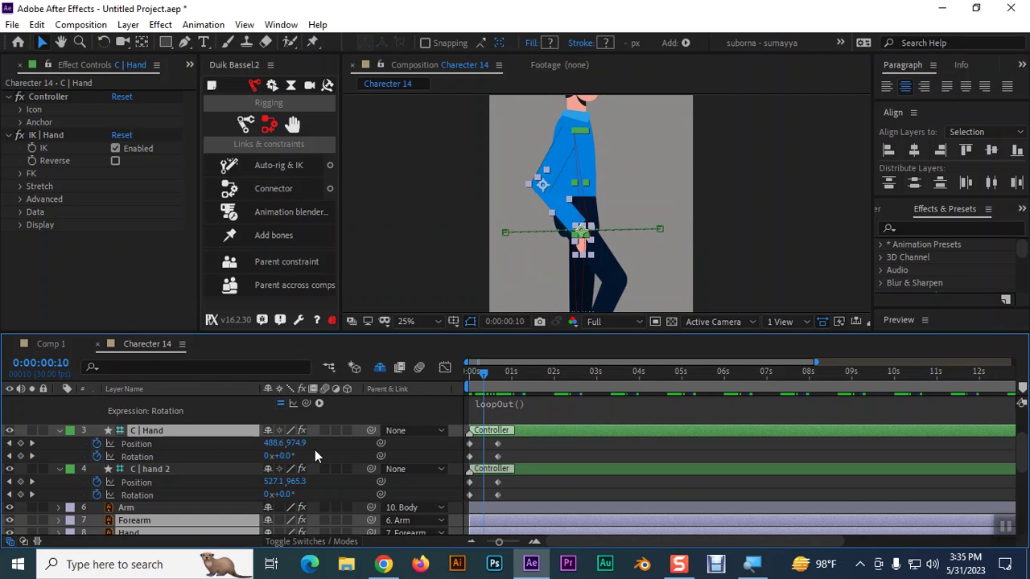
left_click_drag(297, 443, 398, 432)
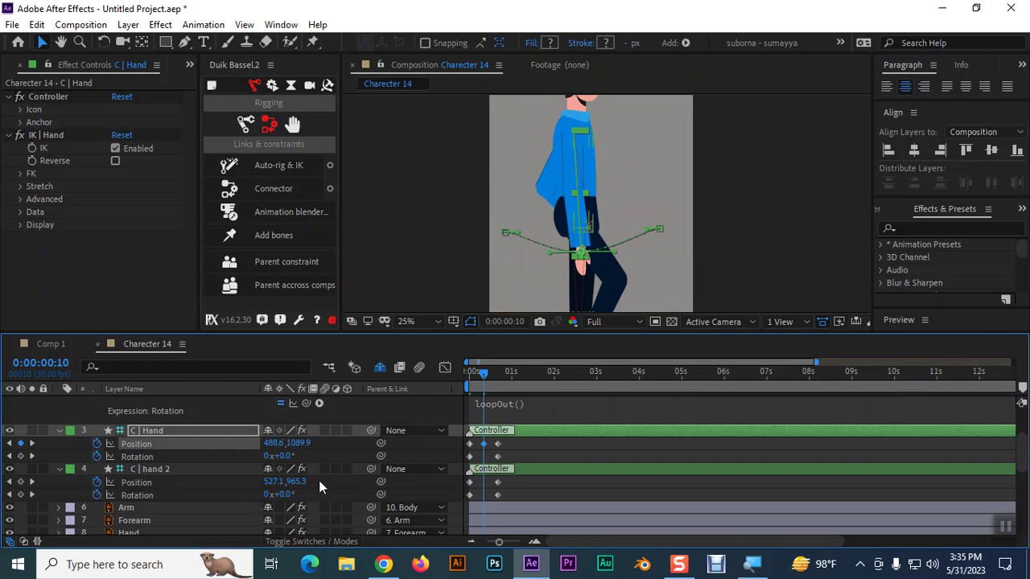
left_click_drag(296, 481, 400, 473)
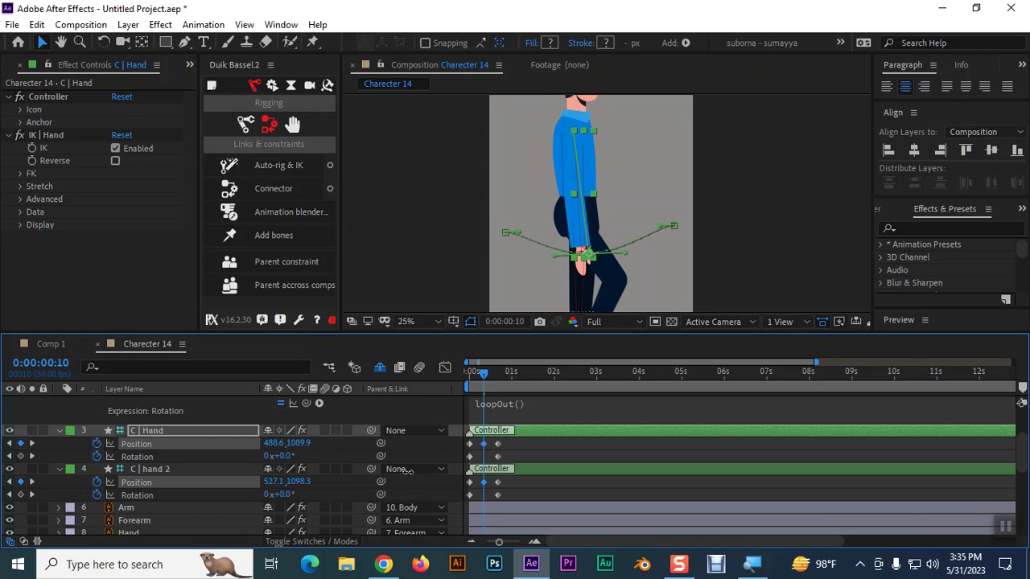
mouse_move(487, 378)
left_mouse_down()
mouse_move(473, 381)
mouse_move(499, 383)
mouse_move(462, 379)
left_mouse_up()
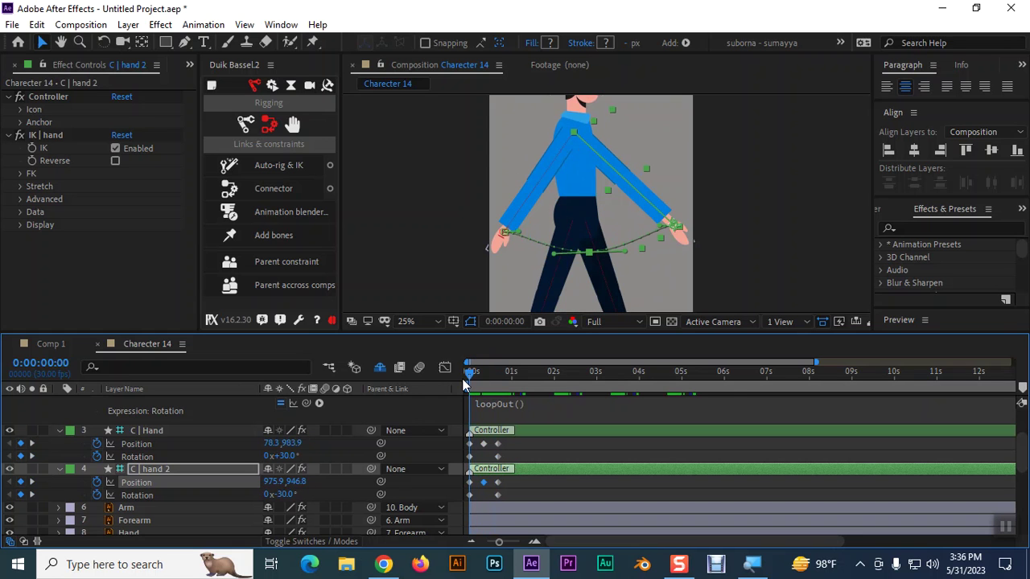
Preview the walk, then lower C | Hand at frame 5 to 280.1, 1071.4.
key("space")
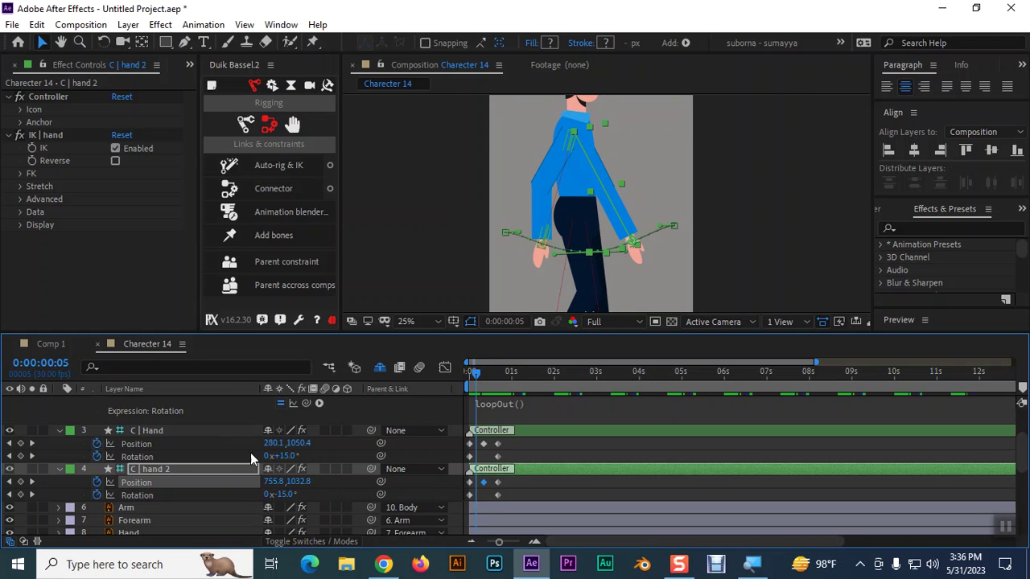
left_click(591, 395)
left_click(539, 251)
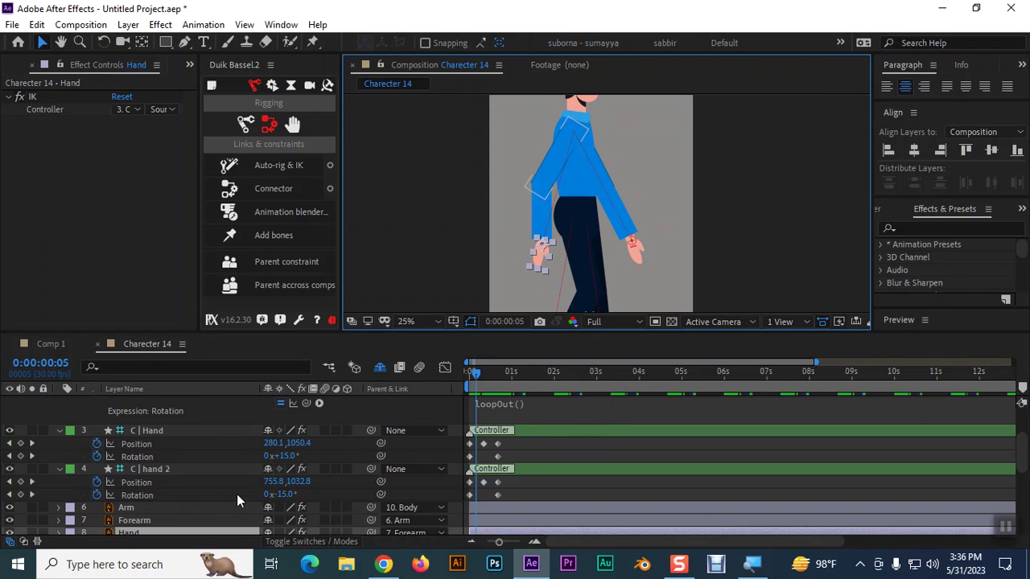
scroll(235, 493, "down", 1)
scroll(240, 487, "up", 1)
left_click(169, 470)
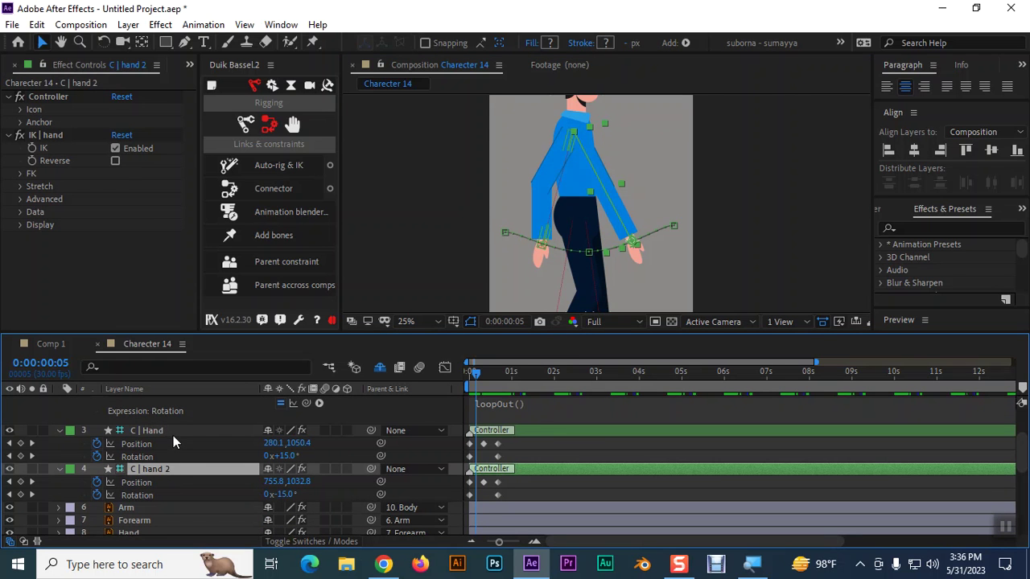
left_click(173, 434)
left_click_drag(297, 442, 314, 432)
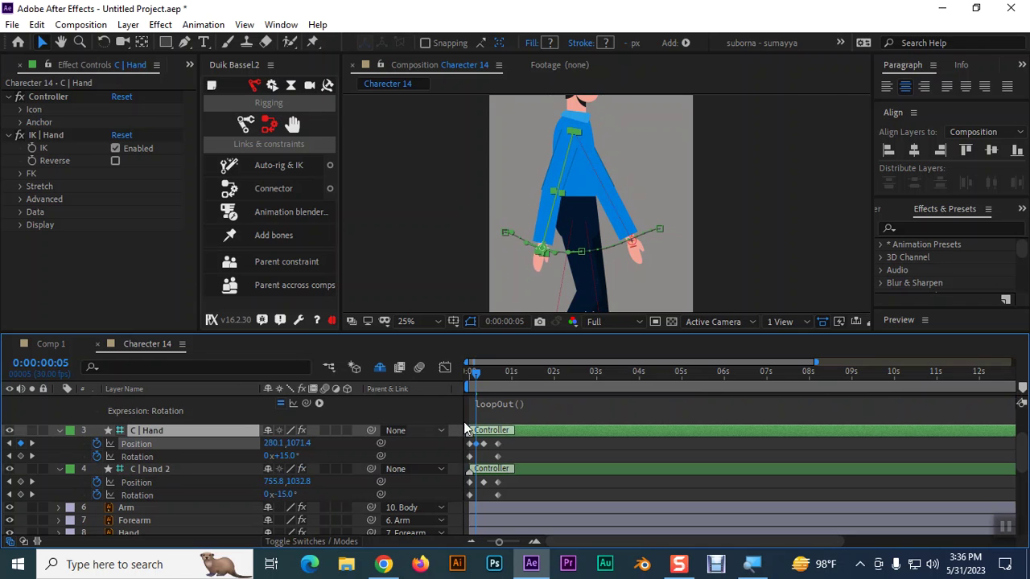
Preview the frames around the passing pose and copy C | Hand's frame-5 Position keyframe.
mouse_move(473, 370)
left_mouse_down()
mouse_move(485, 384)
mouse_move(473, 385)
mouse_move(486, 381)
left_mouse_up()
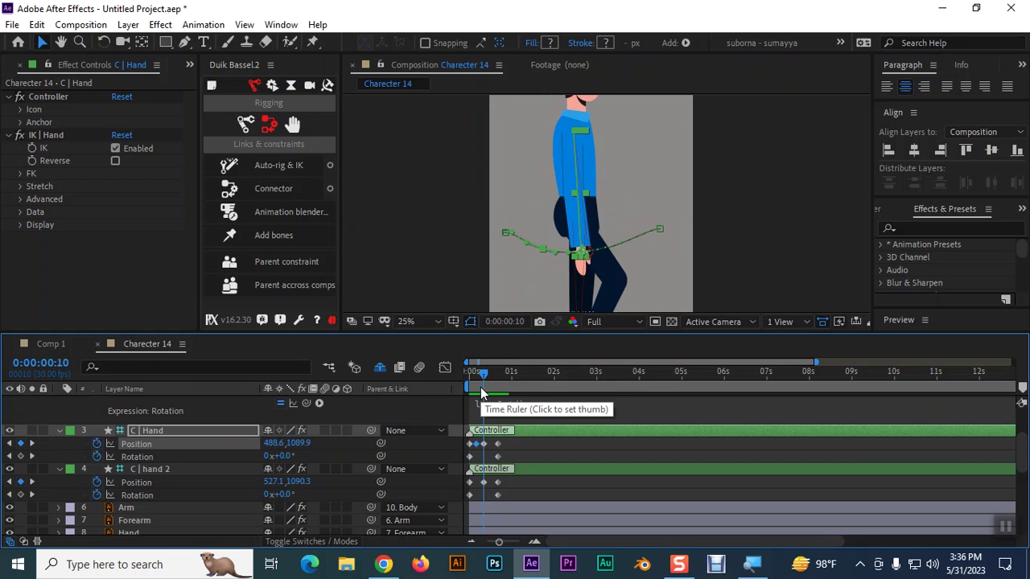
key("space")
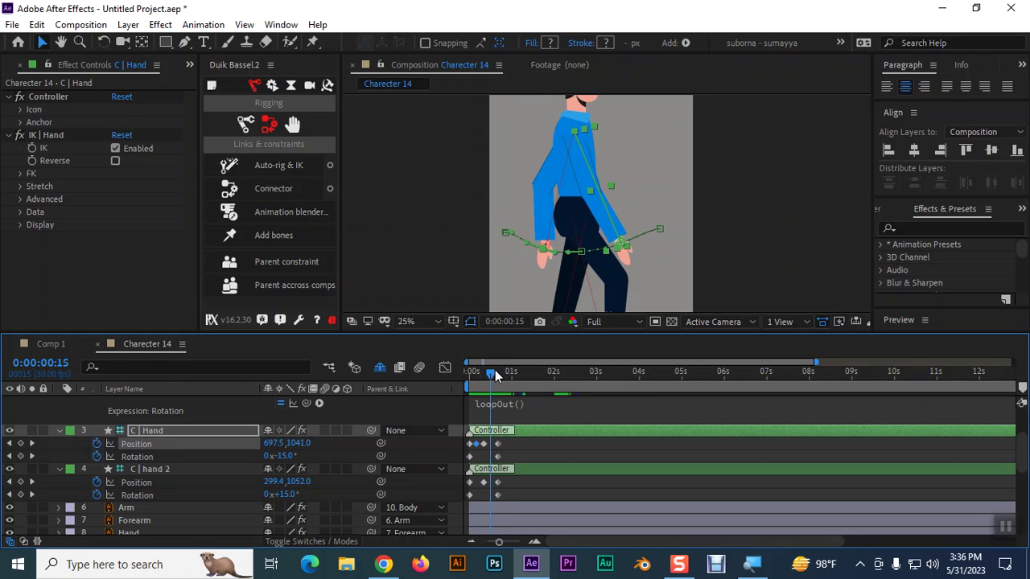
key("space")
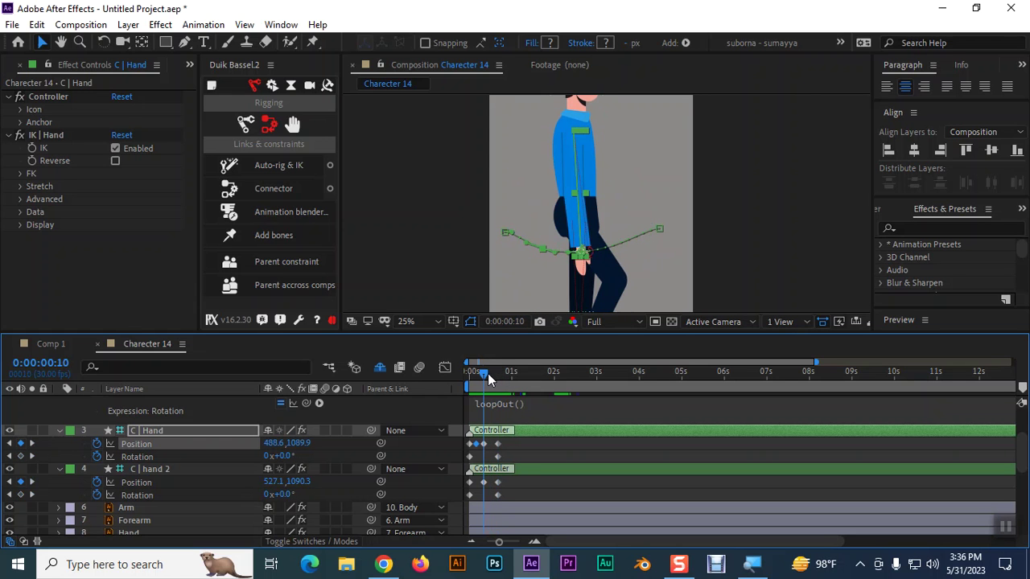
left_click(476, 443)
key("space")
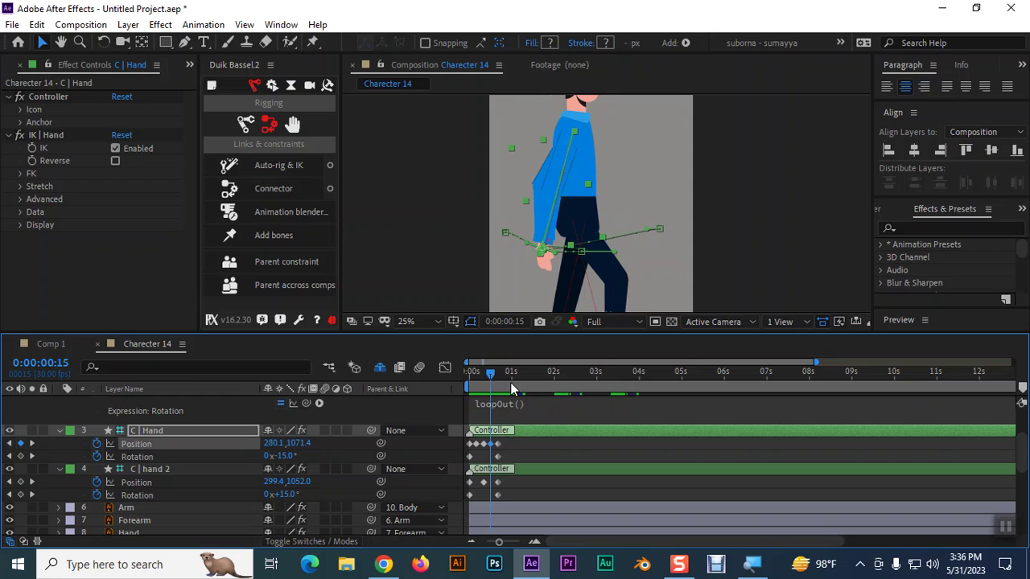
Select C | hand 2 for pasting and scrub around frames 14–20 to review the arm swing.
left_click(233, 473)
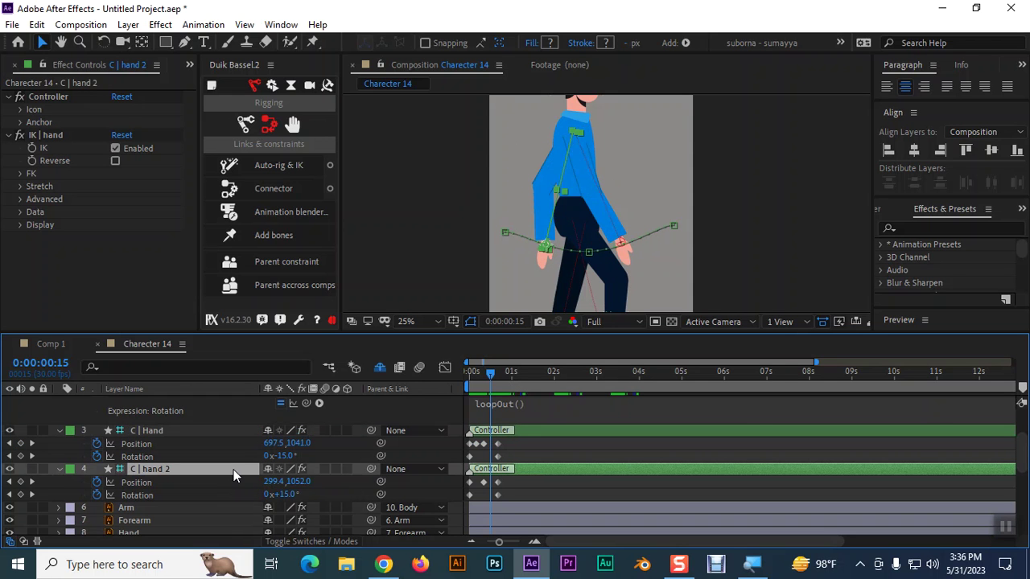
key("ctrl+z")
mouse_move(485, 368)
left_mouse_down()
mouse_move(479, 380)
mouse_move(494, 379)
left_mouse_up()
left_click_drag(506, 375, 490, 372)
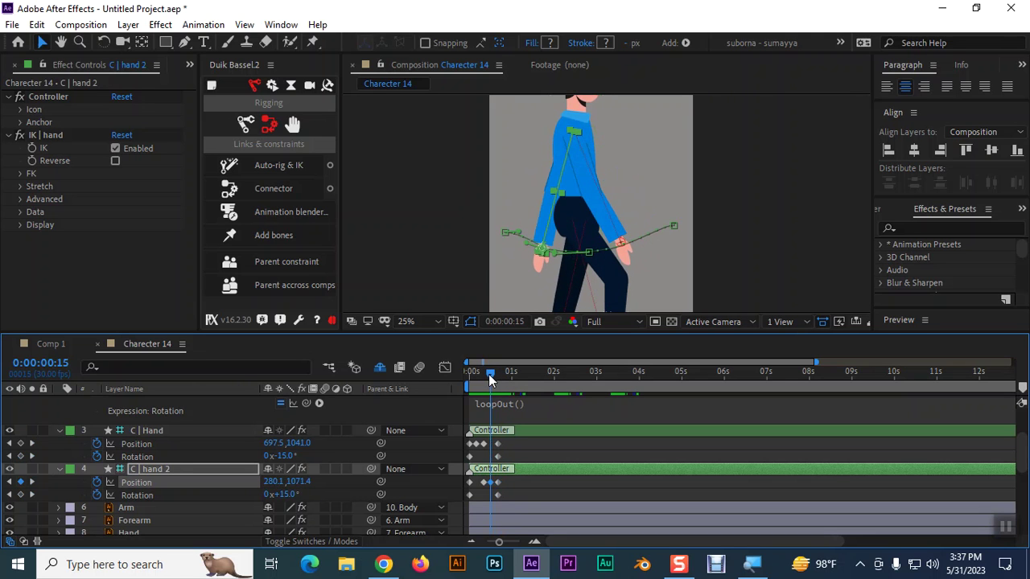
left_click_drag(494, 371, 477, 382)
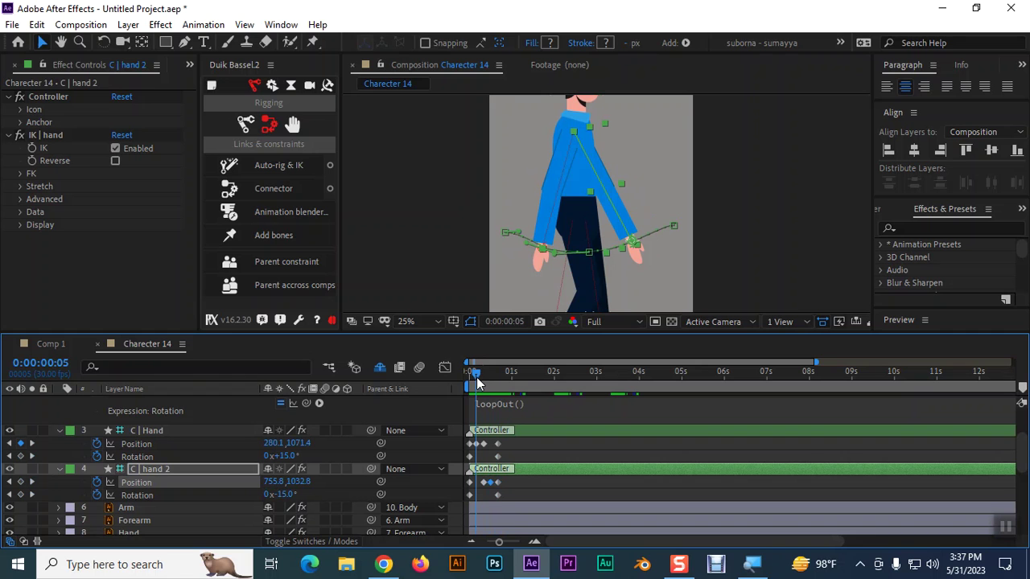
left_click(201, 473)
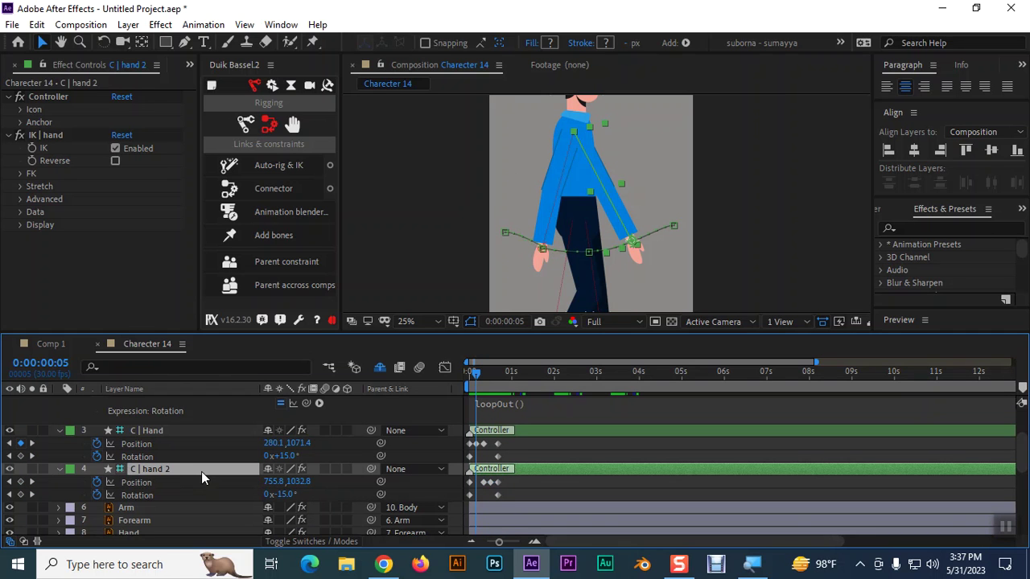
Paste the copied position onto C | hand 2 at frame 5 and scrub through the swing.
key("ctrl+v")
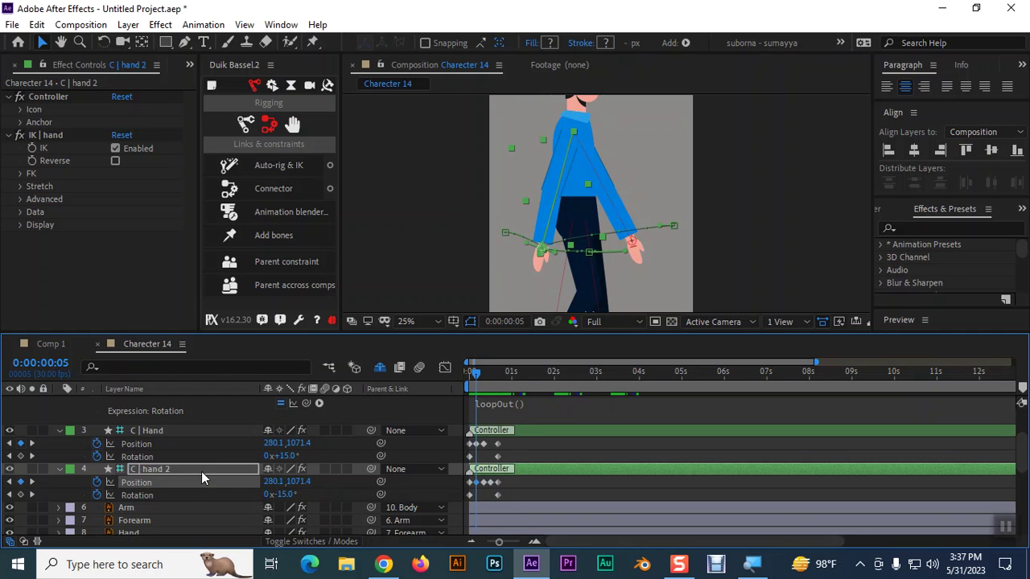
left_click_drag(477, 375, 493, 378)
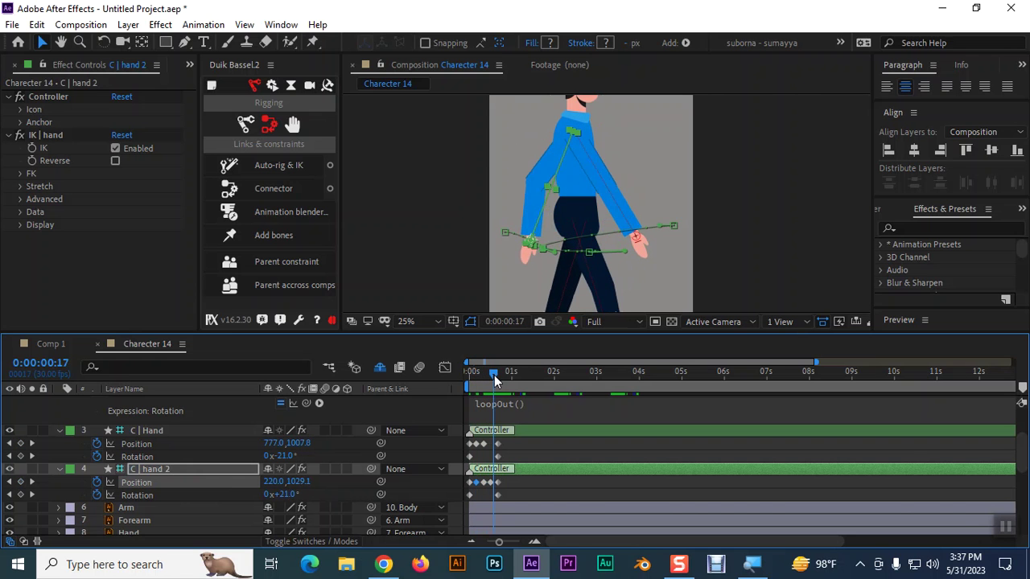
mouse_move(488, 378)
left_mouse_down()
mouse_move(452, 378)
mouse_move(480, 379)
left_mouse_up()
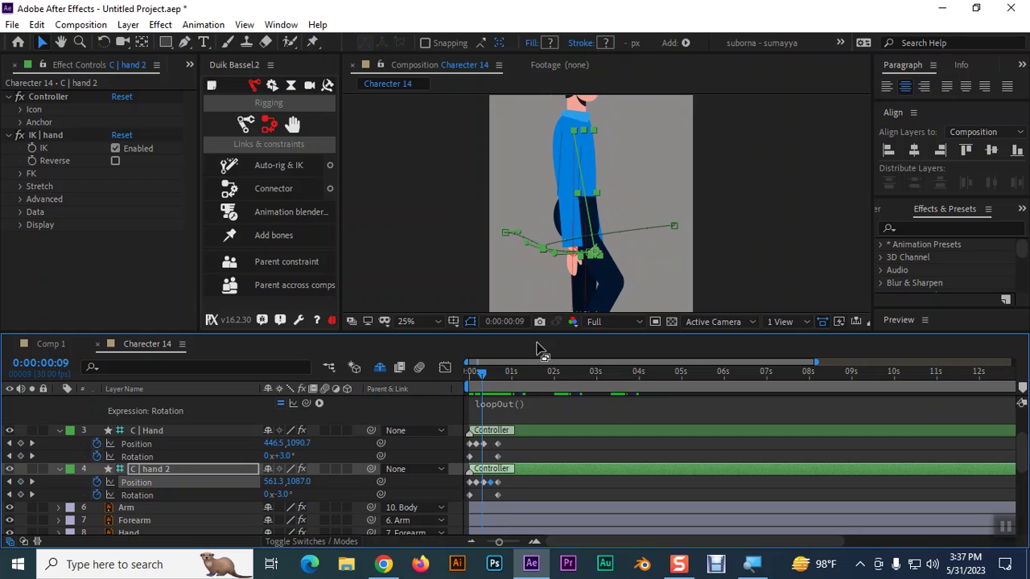
key("Page_Up")
key("Page_Up")
key("Page_Up")
key("Page_Up")
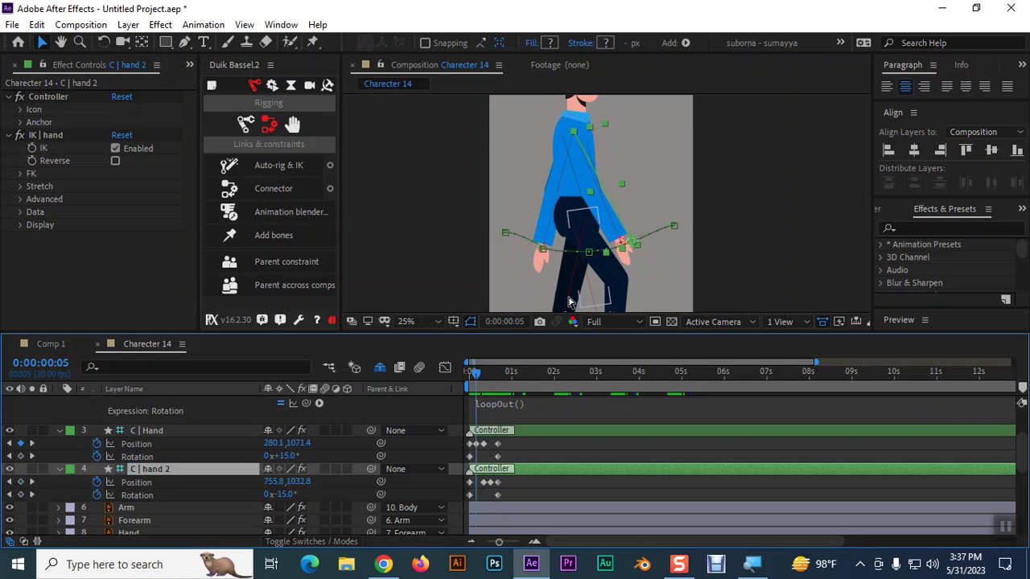
left_click(486, 380)
left_click_drag(485, 380, 478, 373)
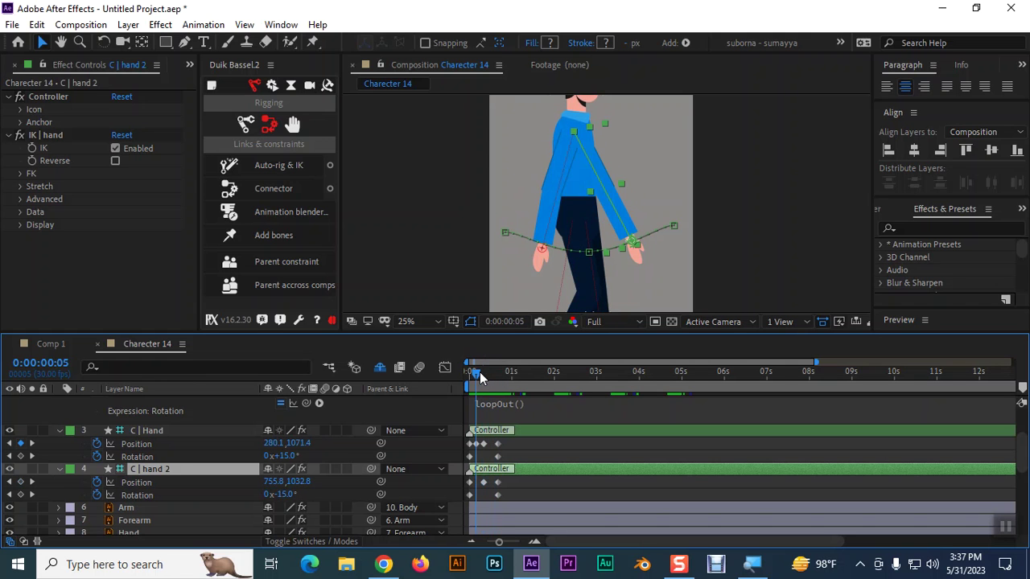
Check C | Hand's Position keyframe at frame 15 and lower its position slightly.
left_click(477, 443)
left_click_drag(473, 378, 487, 381)
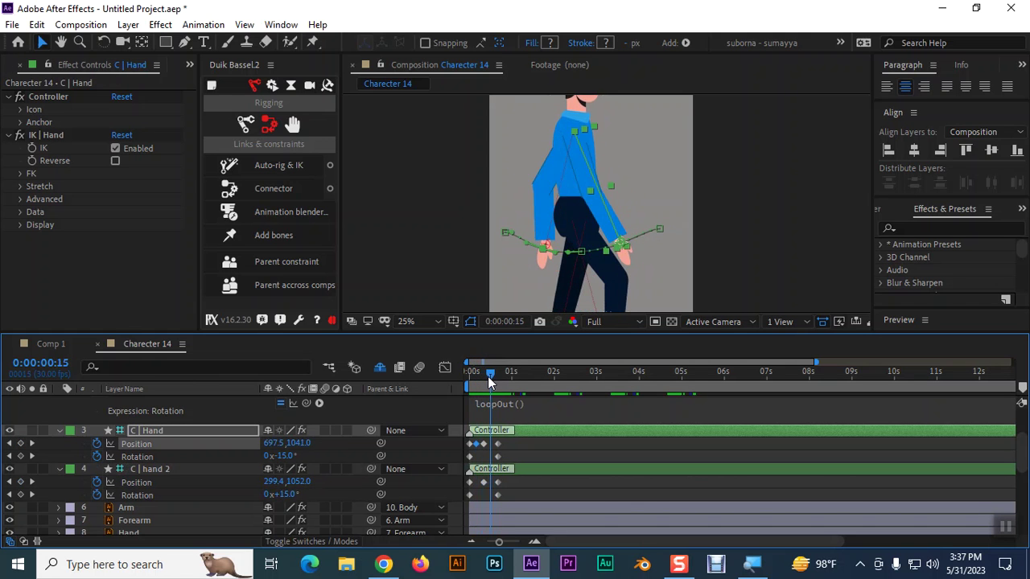
left_click(223, 433)
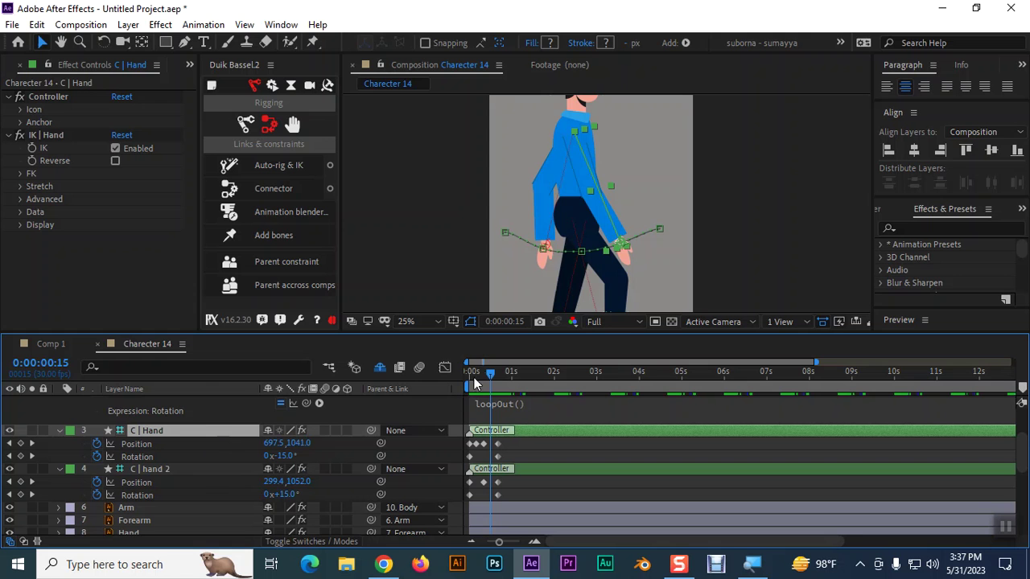
mouse_move(487, 370)
left_mouse_down()
mouse_move(465, 379)
mouse_move(473, 383)
left_mouse_up()
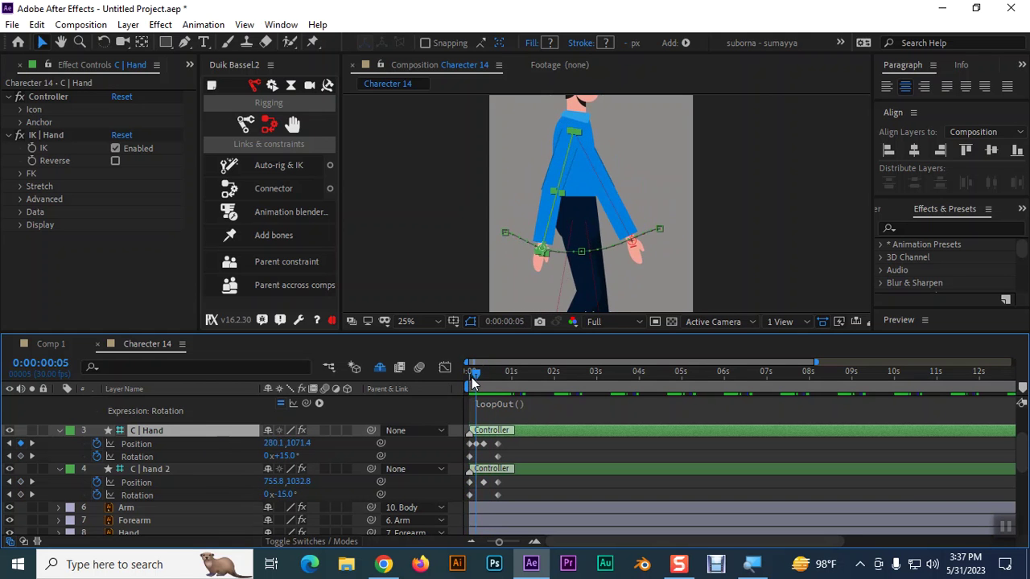
left_click_drag(299, 443, 306, 442)
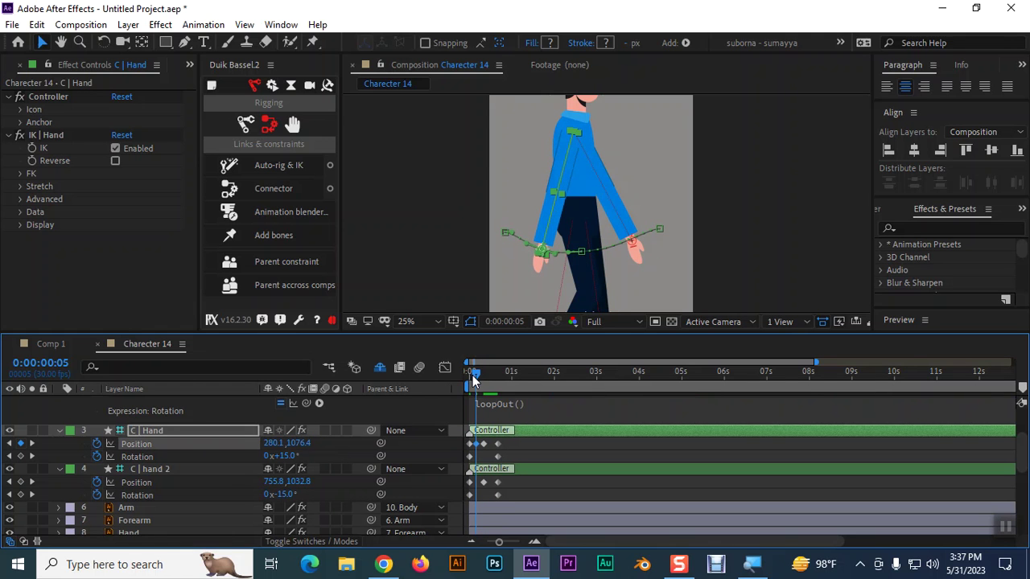
Drag the C | Hand controller in the viewer so its frame-20 position reads 858.8, 949.8.
left_click(523, 244)
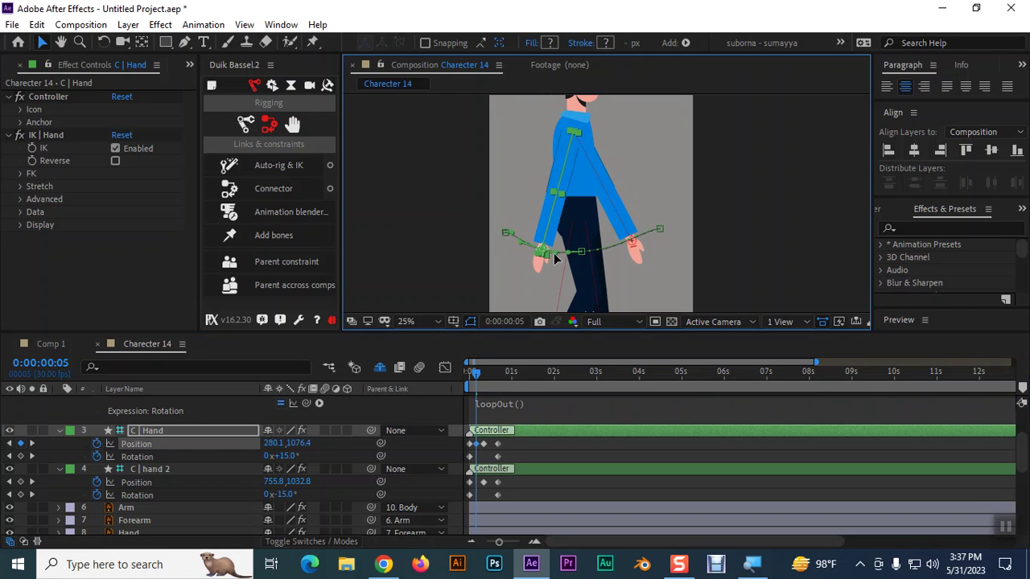
left_click_drag(472, 371, 498, 371)
left_click_drag(656, 233, 652, 229)
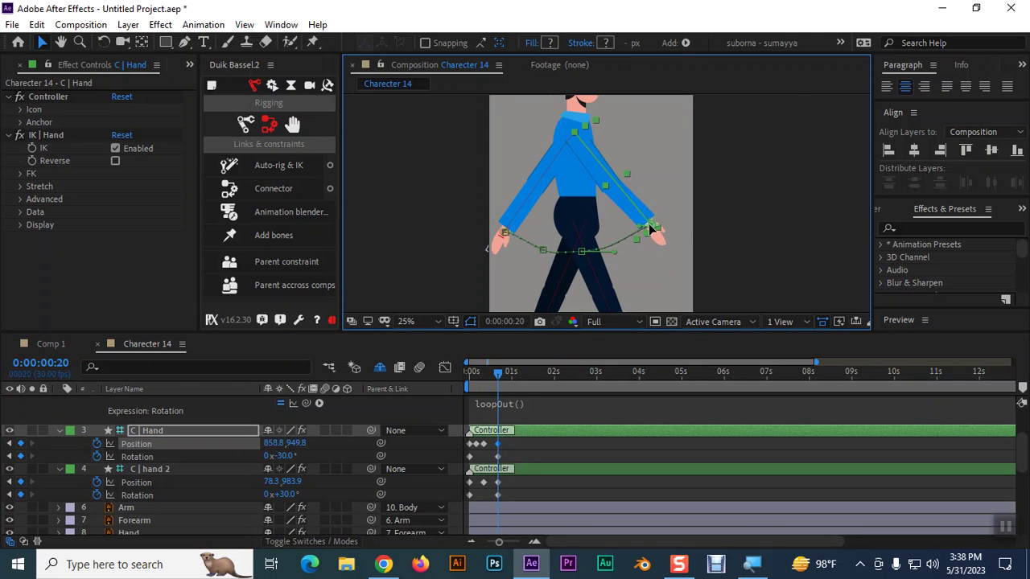
mouse_move(499, 376)
left_mouse_down()
mouse_move(462, 380)
mouse_move(498, 381)
left_mouse_up()
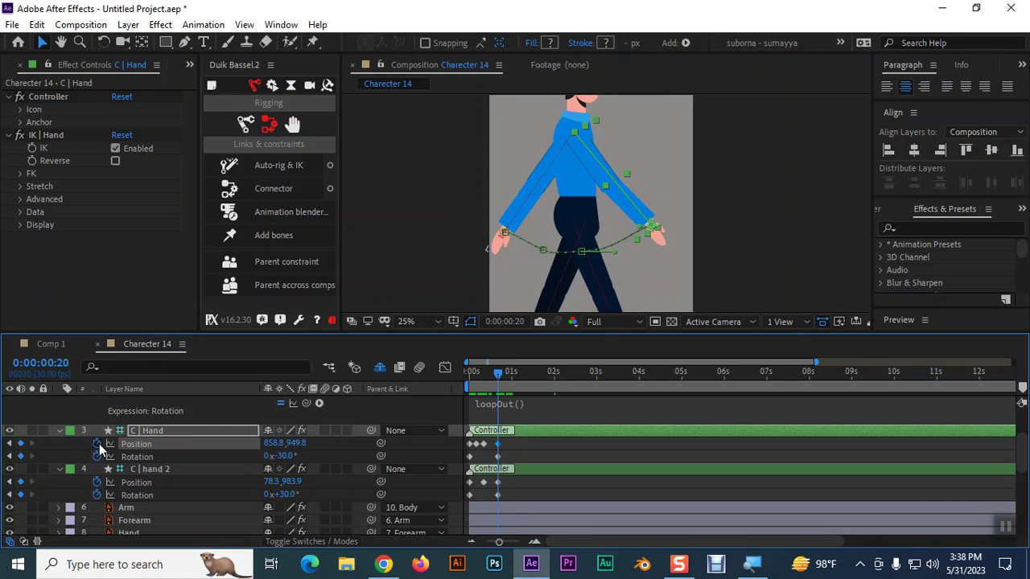
Give C | Hand's Position a loopOut("pingpong") expression and scrub to preview the looping swing.
left_click(97, 444, "alt")
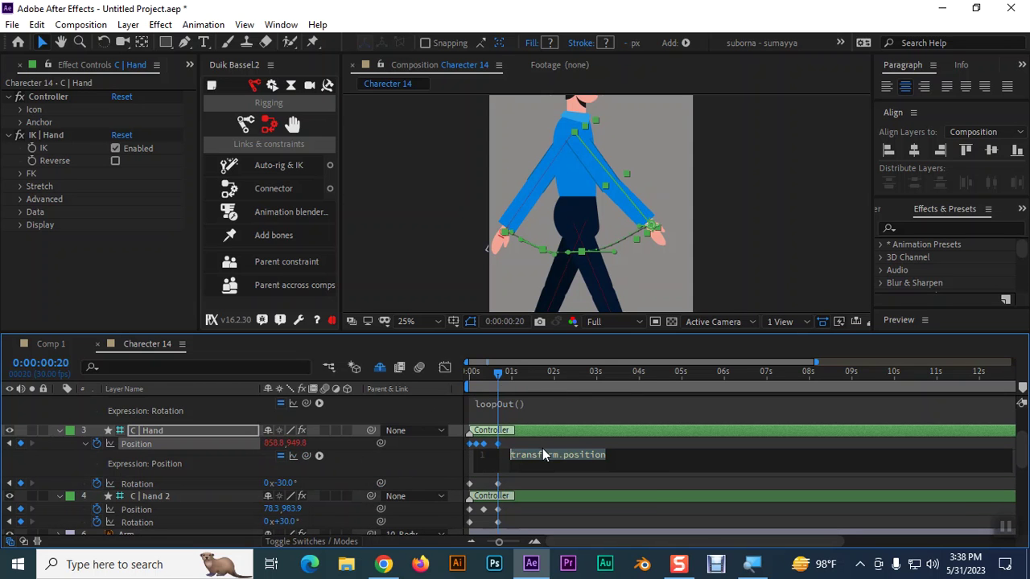
type("loop")
key("Down")
key("Down")
key("Return")
type("\"p")
key("Return")
left_click(562, 493)
mouse_move(495, 373)
left_mouse_down()
mouse_move(522, 368)
mouse_move(498, 362)
mouse_move(523, 359)
mouse_move(476, 365)
mouse_move(497, 365)
left_mouse_up()
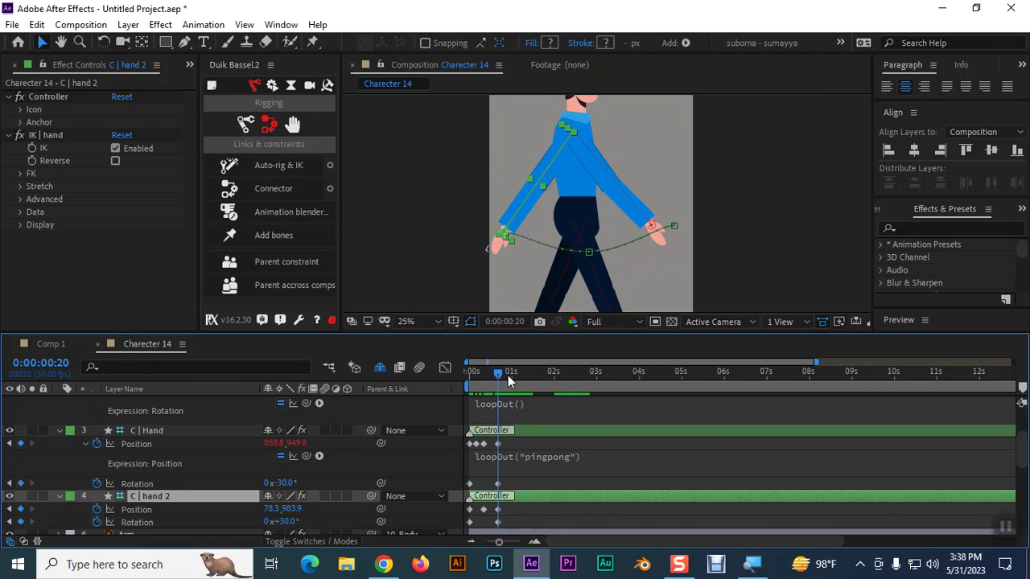
Paste C | Hand's Position keyframe onto C | hand 2 at frame 15.
mouse_move(503, 374)
left_mouse_down()
mouse_move(475, 386)
mouse_move(488, 388)
left_mouse_up()
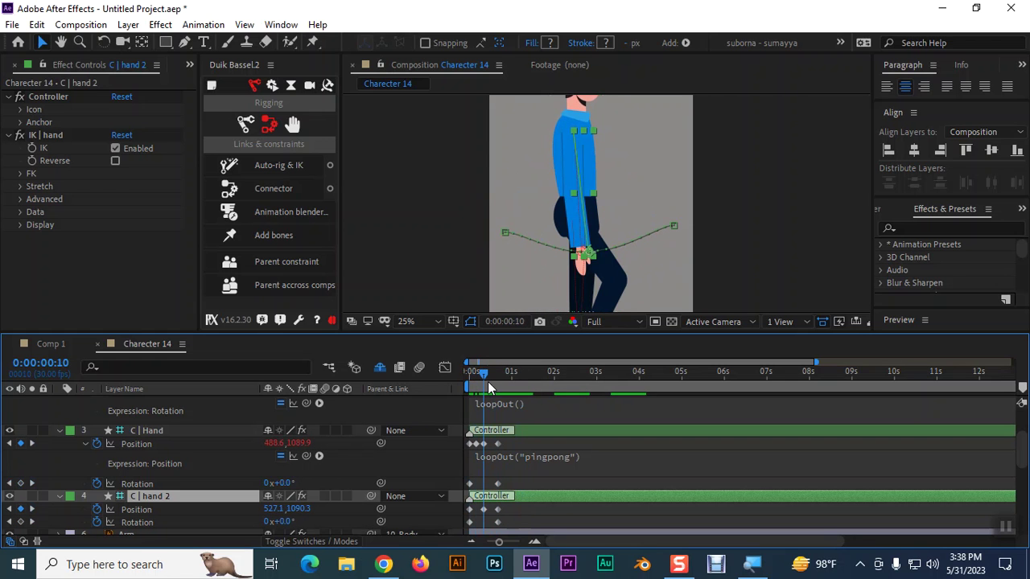
key("space")
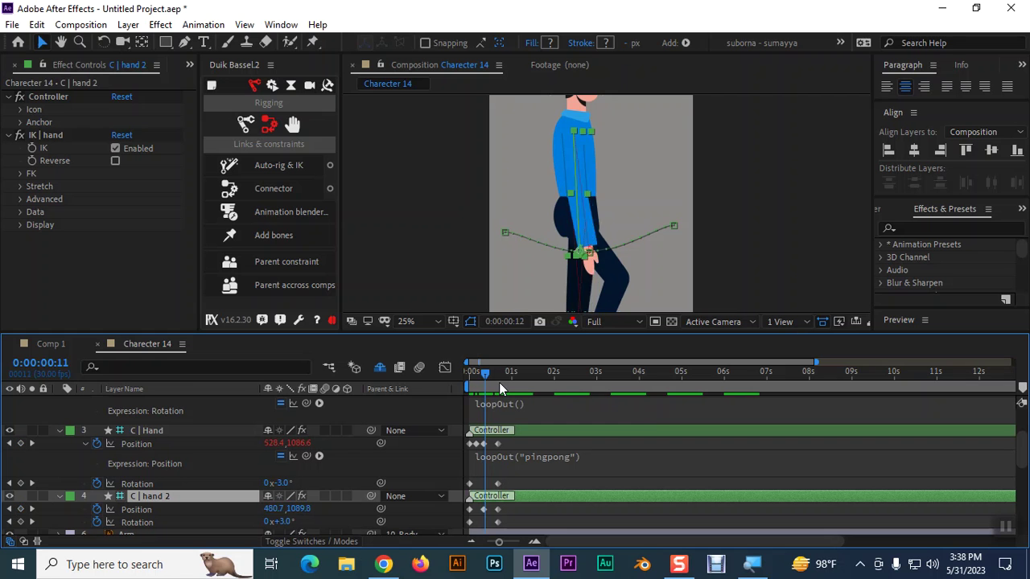
left_click(476, 444)
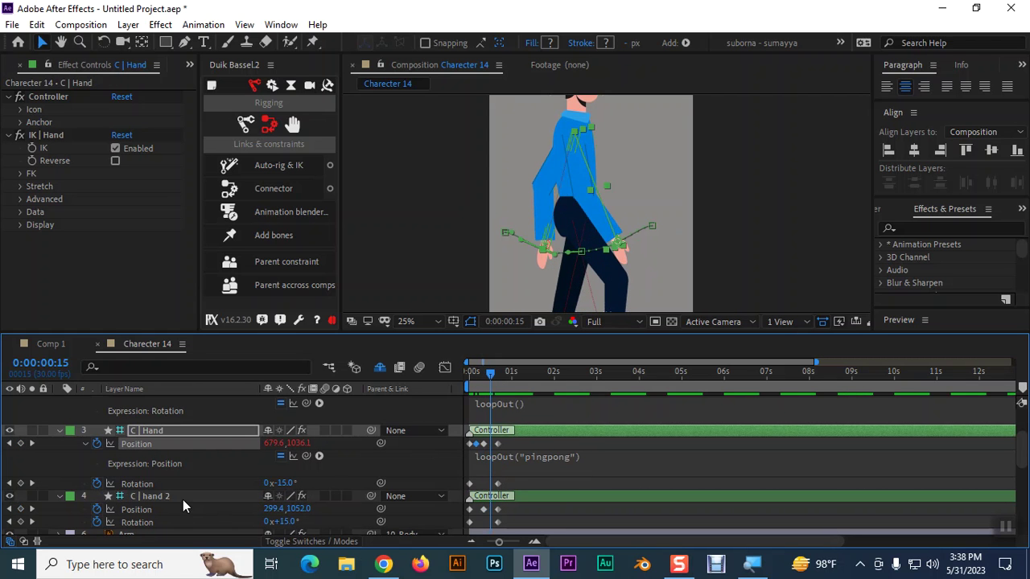
left_click(182, 499)
key("ctrl+v")
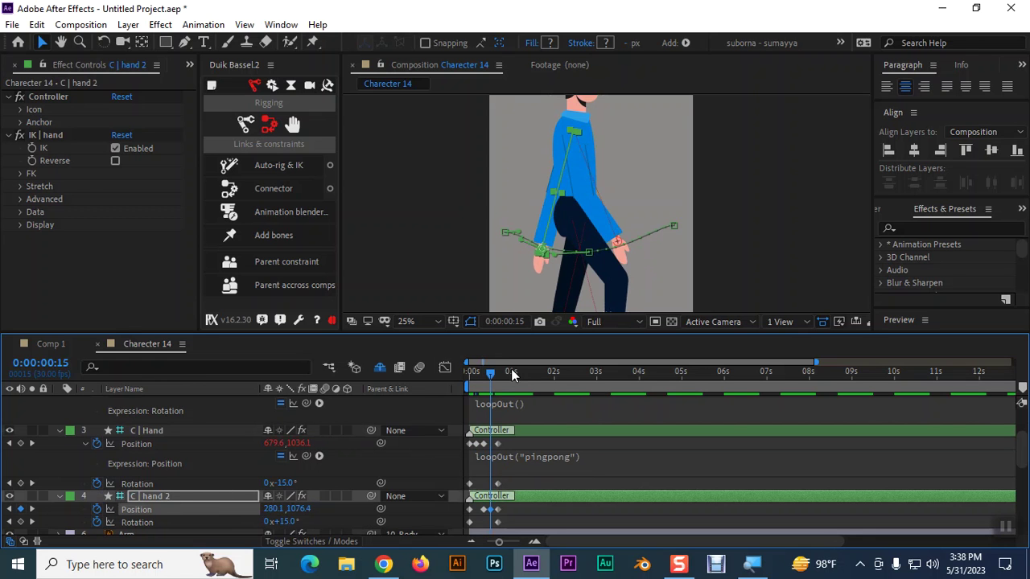
At frame 0, drag hand 2 up and left to 907.9, 894.8, then scrub ahead.
left_click_drag(488, 375, 464, 392)
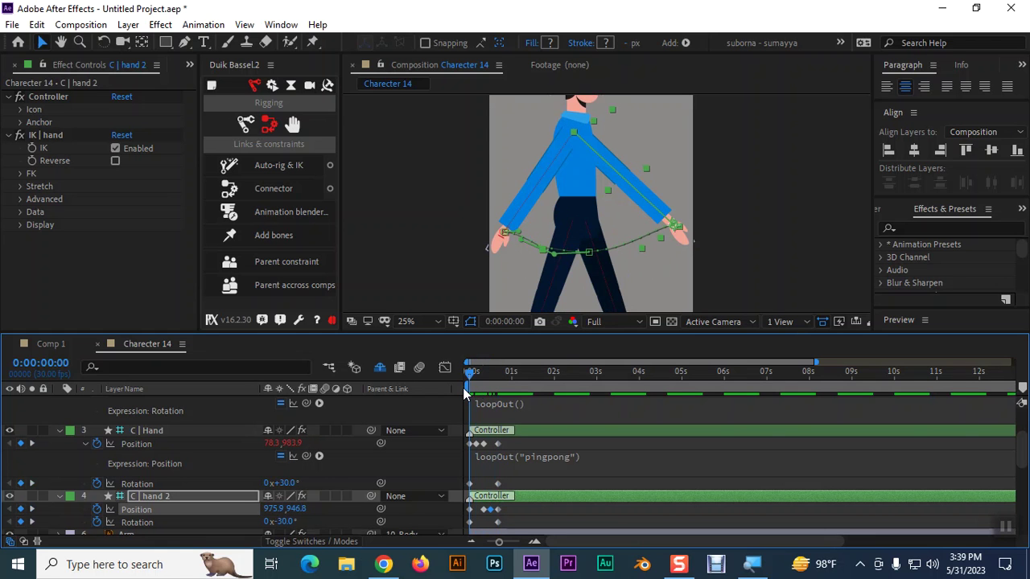
left_click(676, 229)
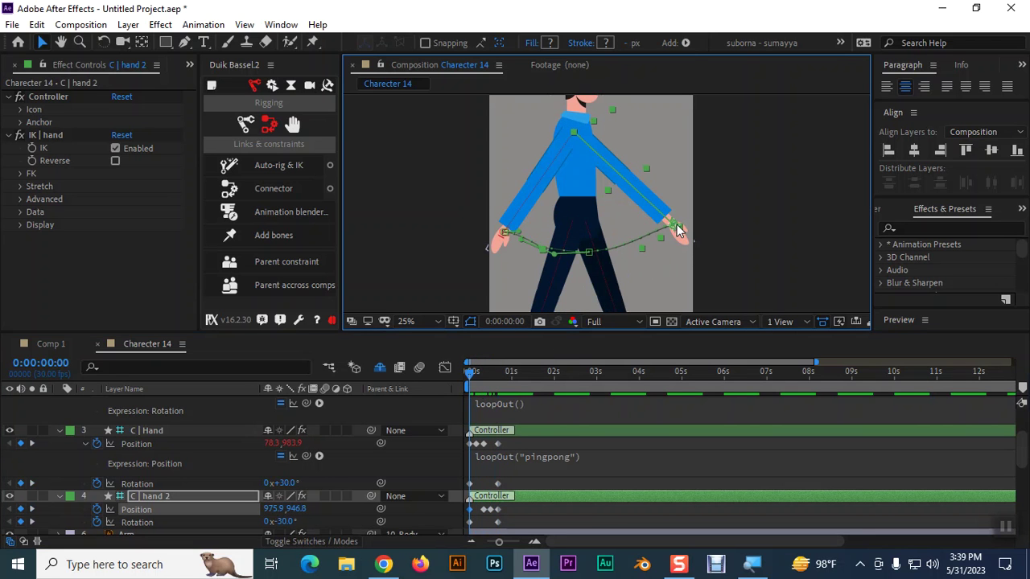
left_click_drag(676, 229, 661, 222)
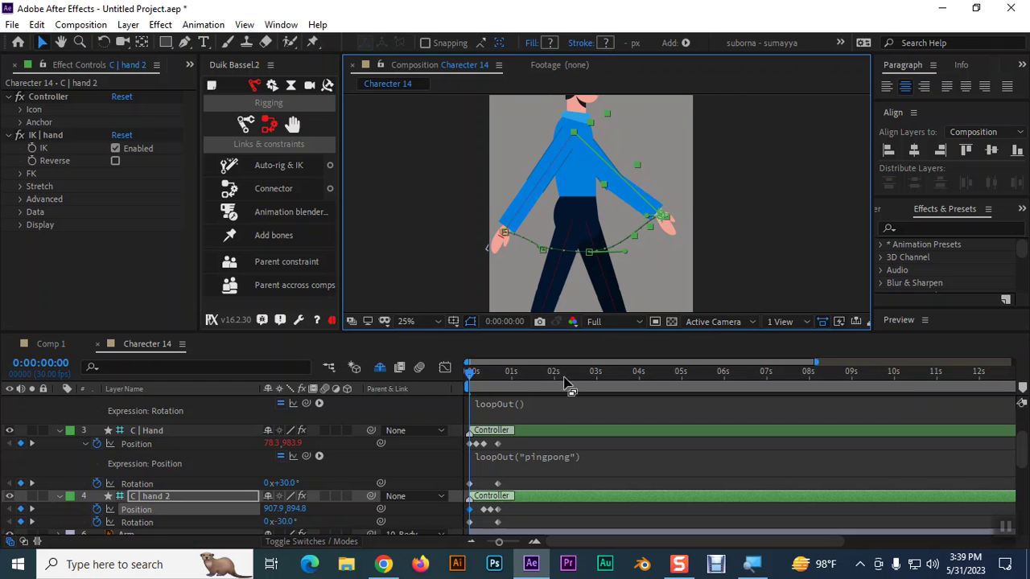
mouse_move(473, 374)
left_mouse_down()
mouse_move(517, 375)
mouse_move(497, 380)
left_mouse_up()
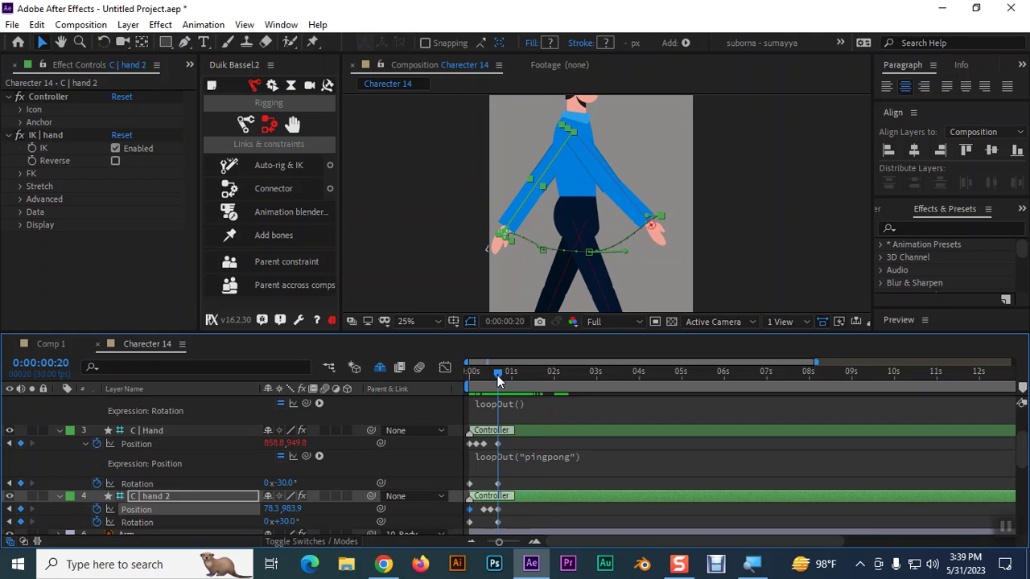
Add a loopOut("pingpong") expression to C | hand 2's Rotation.
left_click(96, 522, "alt")
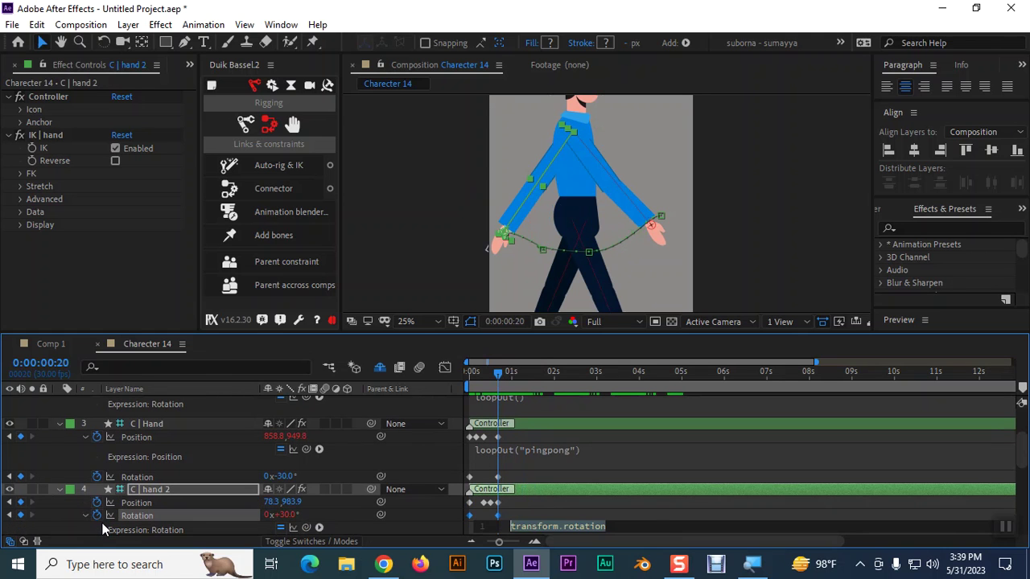
type("loop")
key("Down")
key("Down")
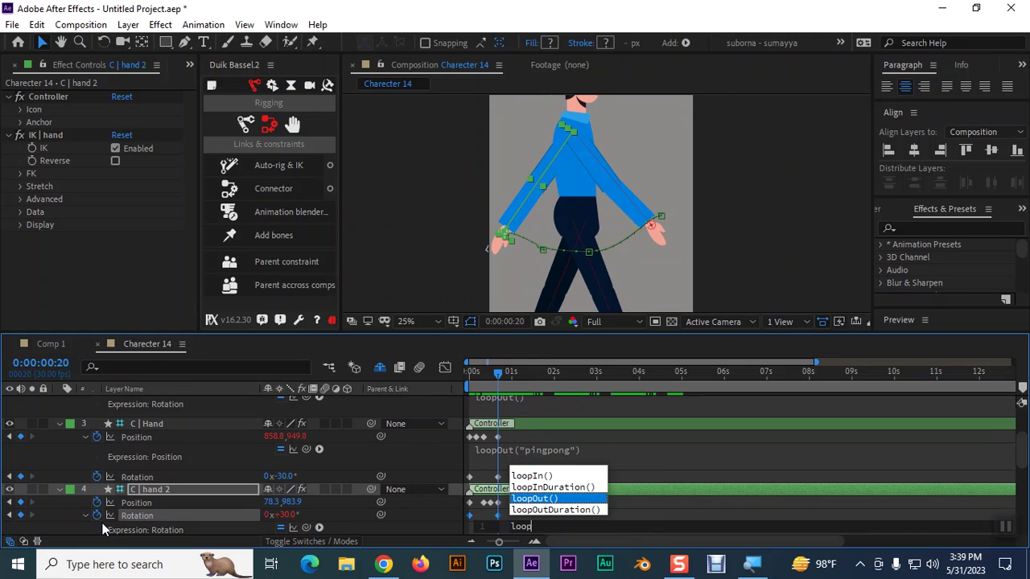
key("Return")
type("\"pinm\")")
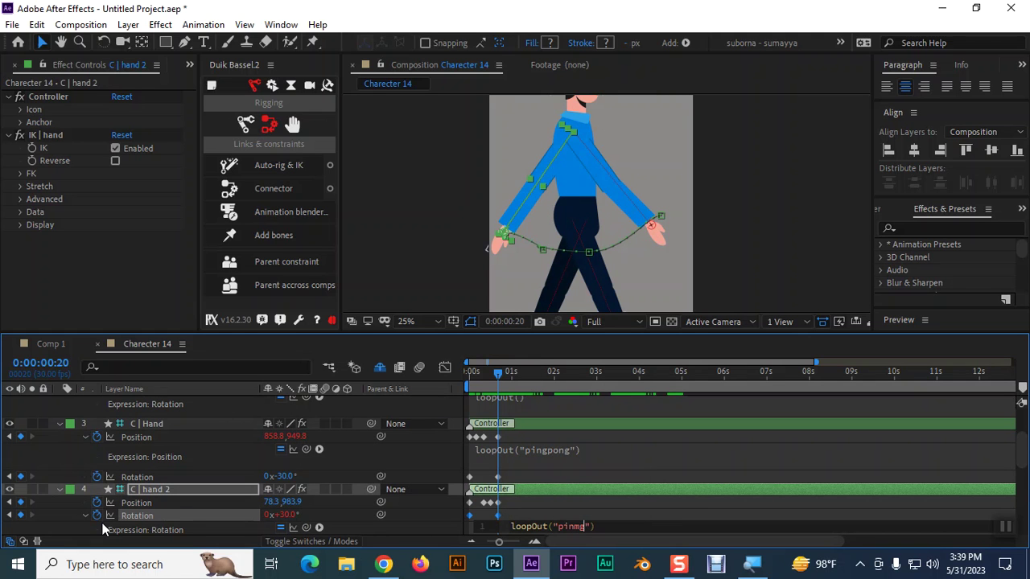
key("BackSpace")
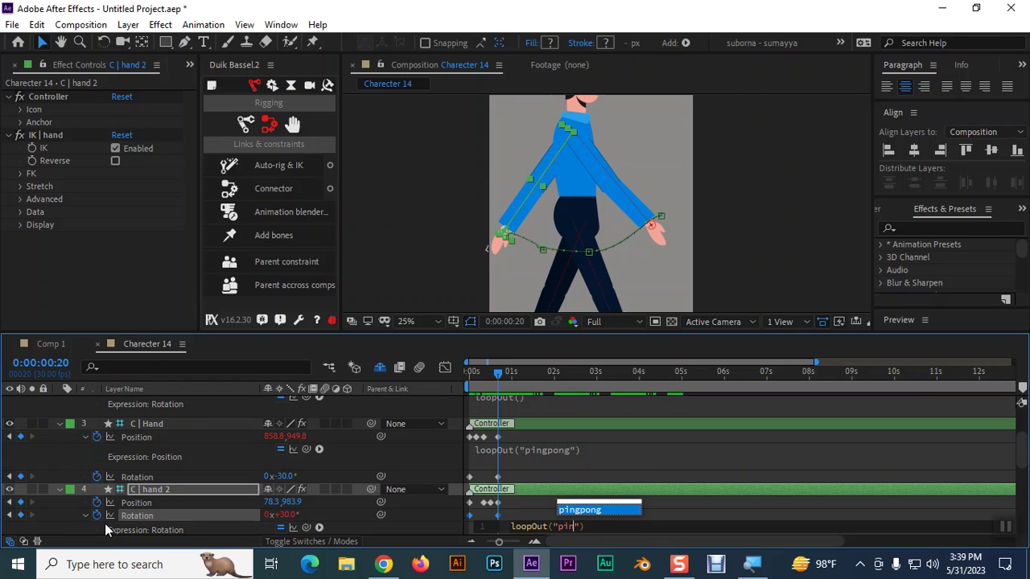
type("gpong")
Add a loopOut("pingpong") expression to C | Hand's Rotation and scrub to preview.
left_click(97, 478, "alt")
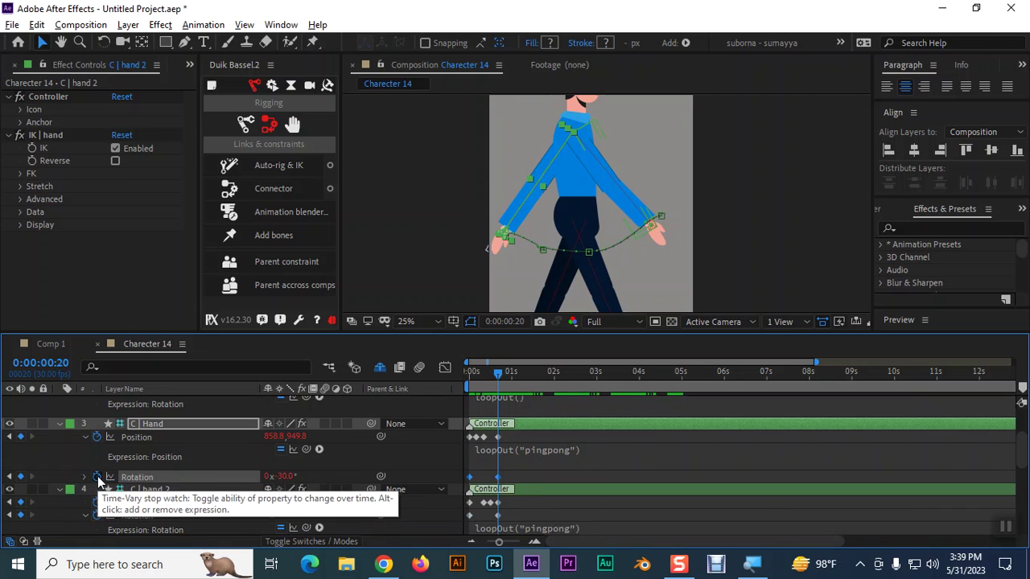
type("loop")
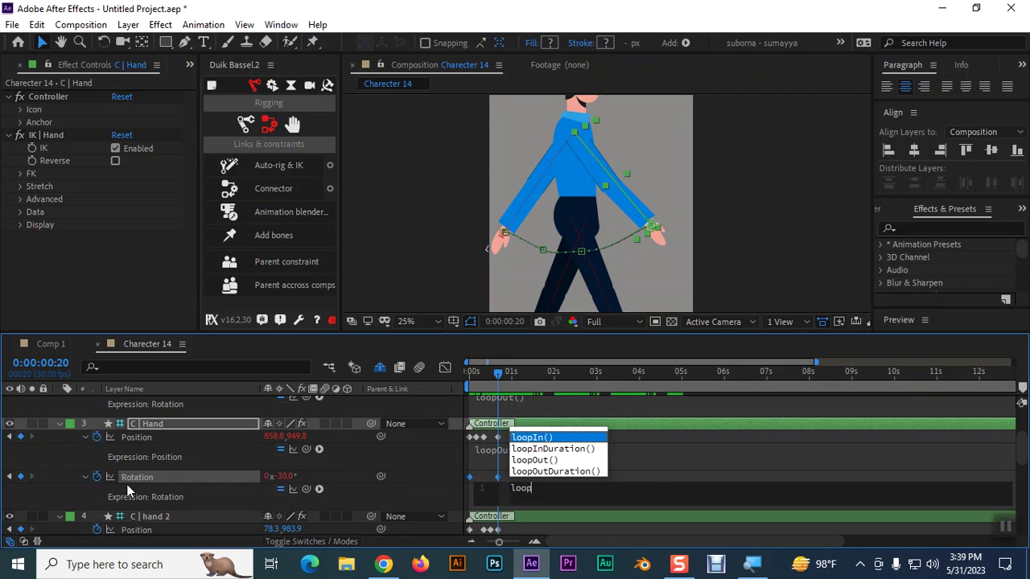
key("Down")
key("Down")
key("Return")
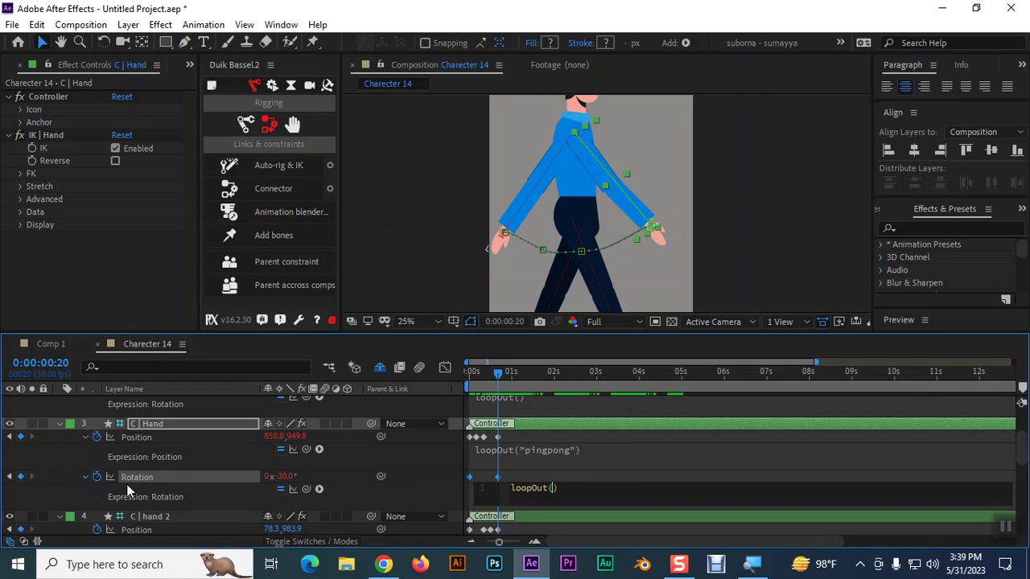
type("p")
type("ingpong\"")
left_click(618, 468)
mouse_move(498, 376)
left_mouse_down()
mouse_move(440, 377)
mouse_move(500, 377)
left_mouse_up()
scroll(249, 462, "down", 2)
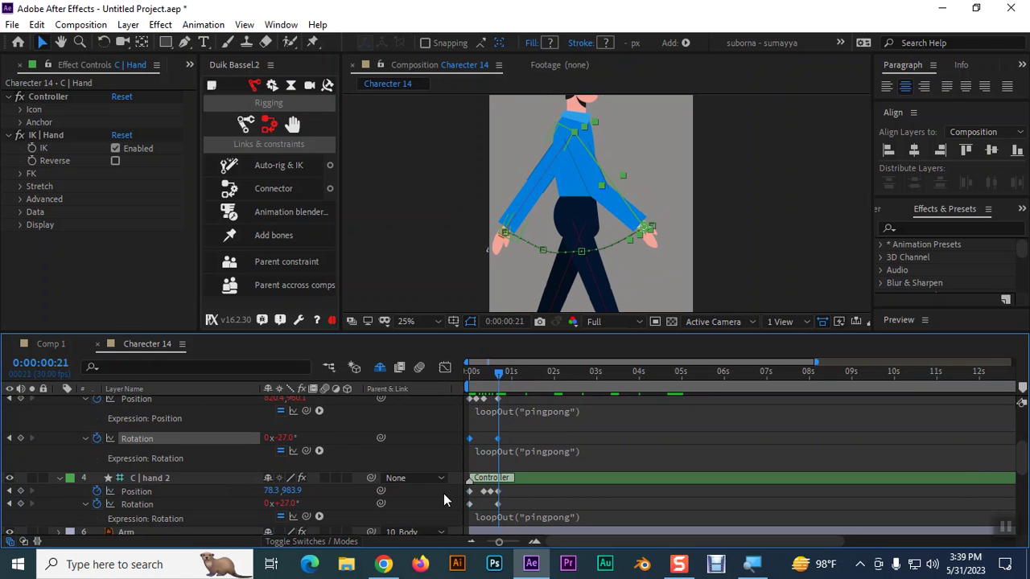
Add loopOut("pingpong") to C | hand 2's Position and play the walk cycle preview.
left_click(96, 490, "alt")
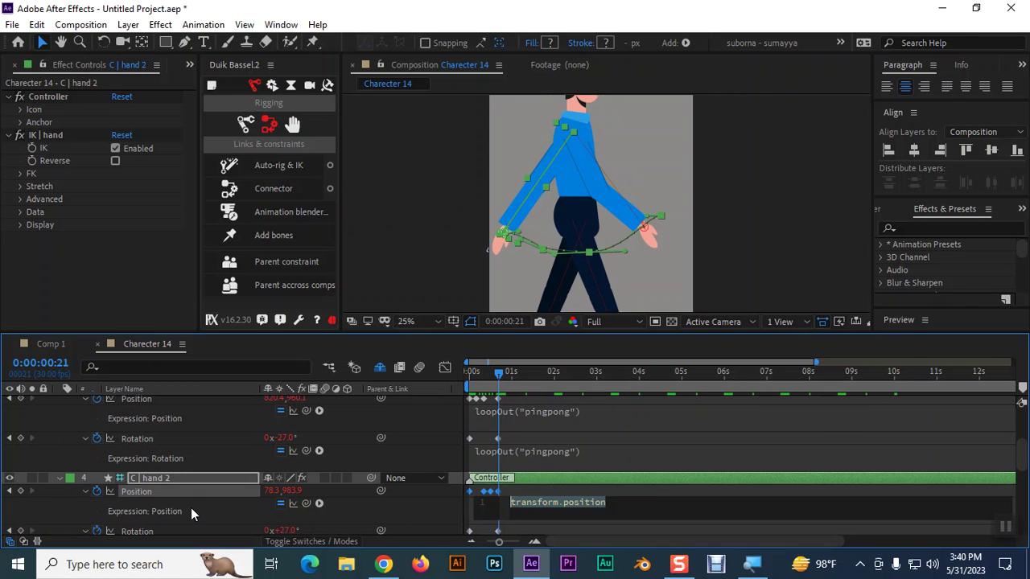
type("loop")
key("Down")
key("Down")
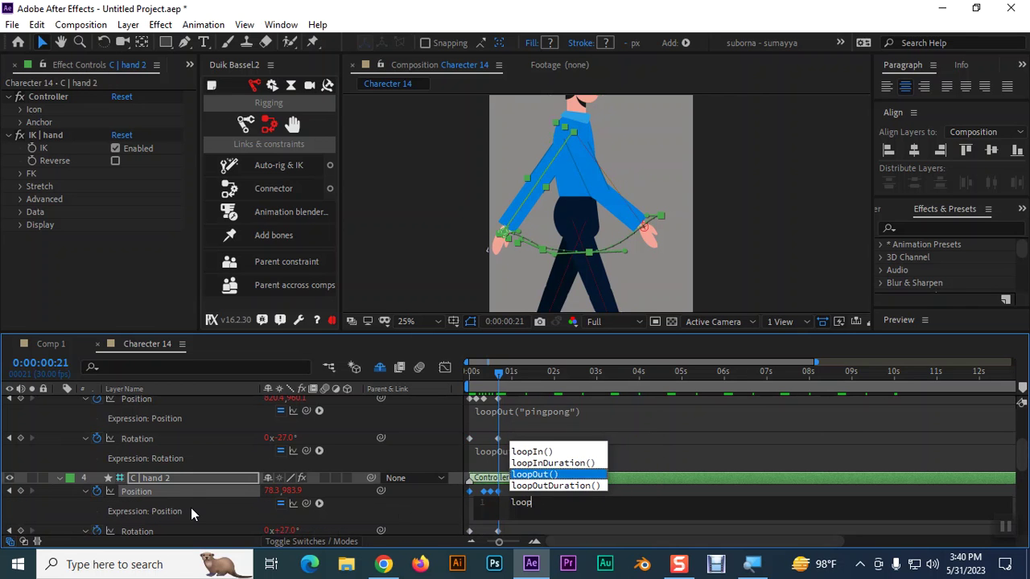
key("Return")
type("Ping")
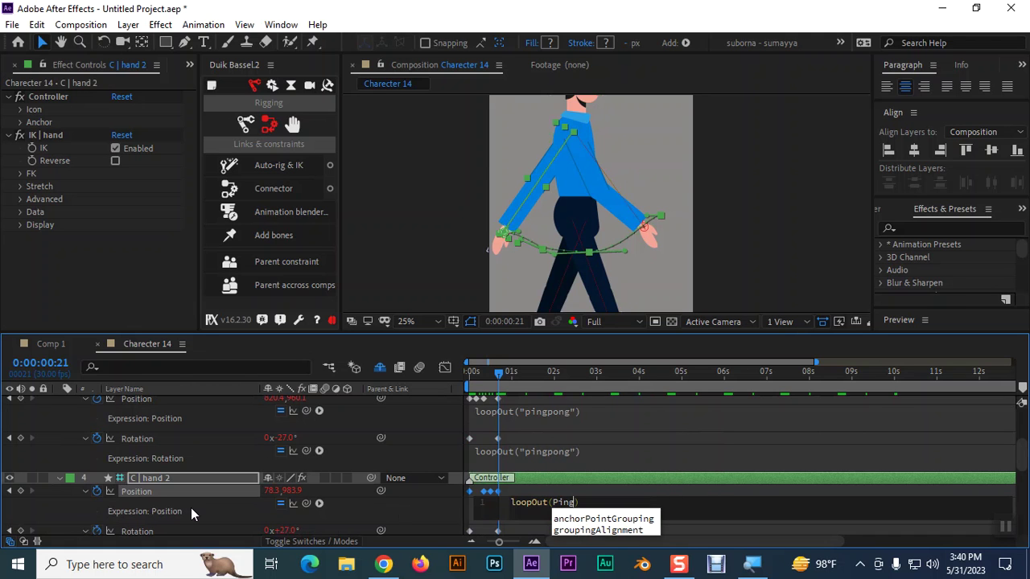
key("BackSpace")
key("BackSpace")
key("BackSpace")
key("BackSpace")
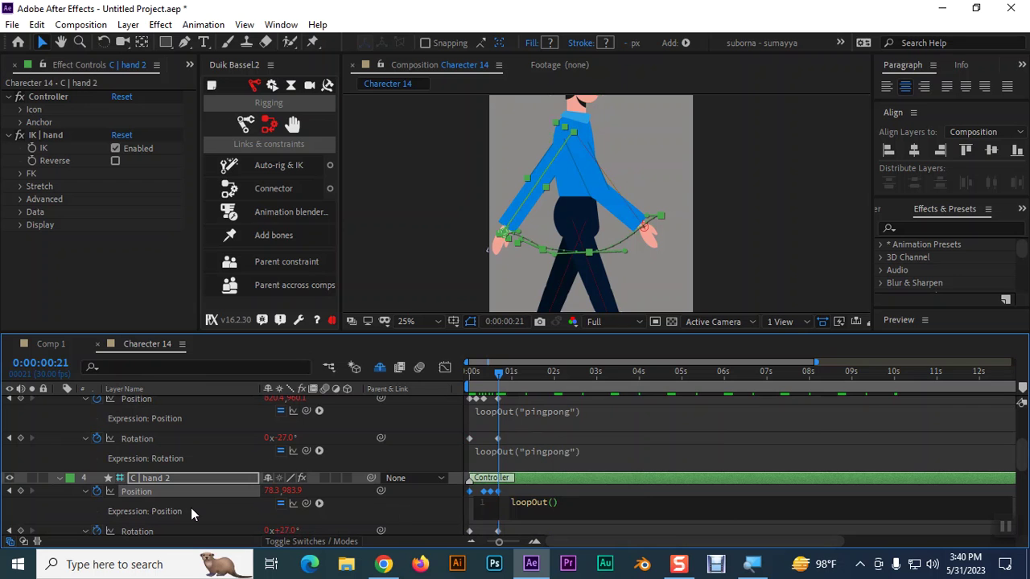
type("\"")
key("Down")
key("Down")
key("Down")
key("Return")
left_click(552, 454)
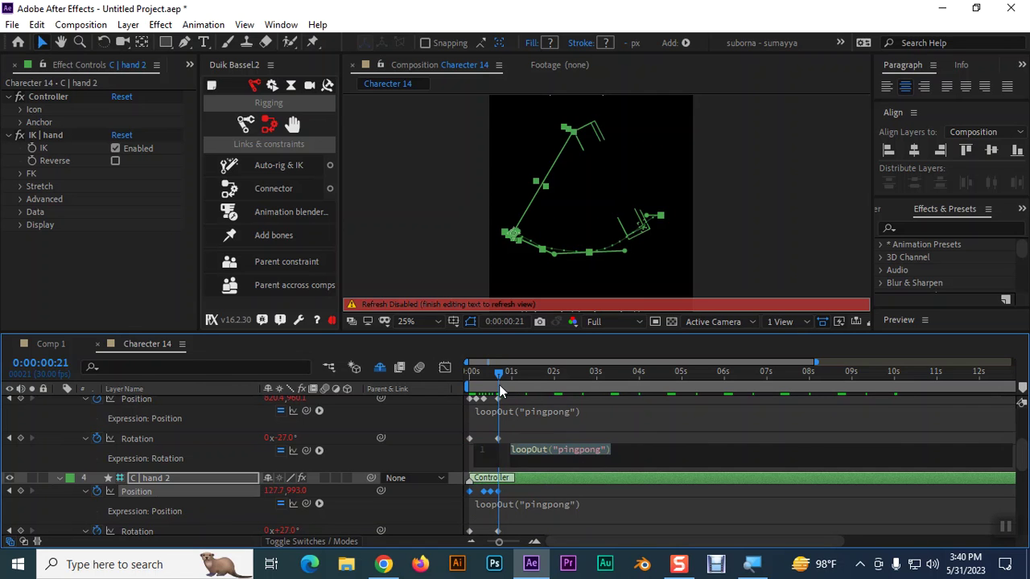
left_click_drag(499, 371, 397, 370)
key("space")
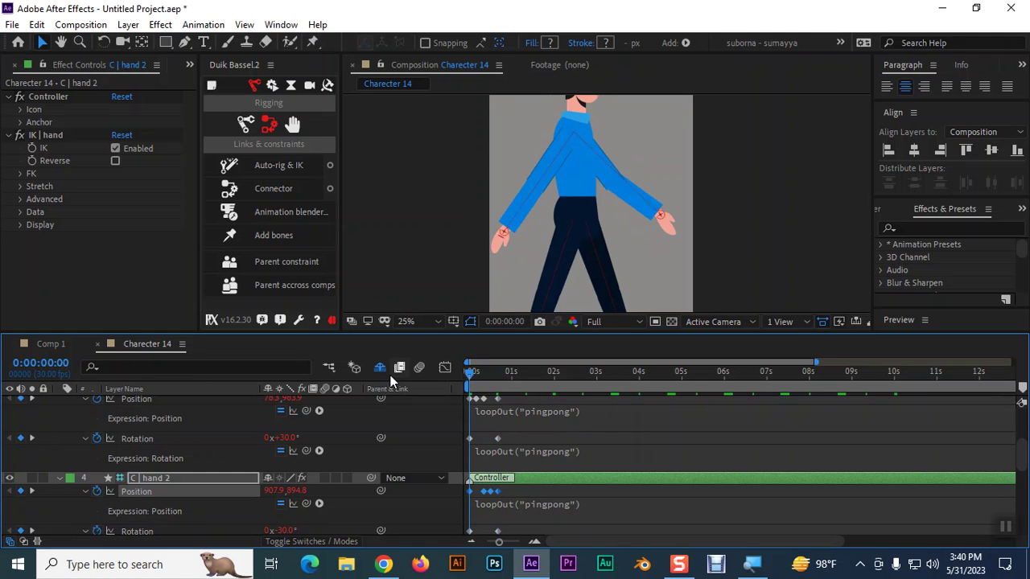
key("space")
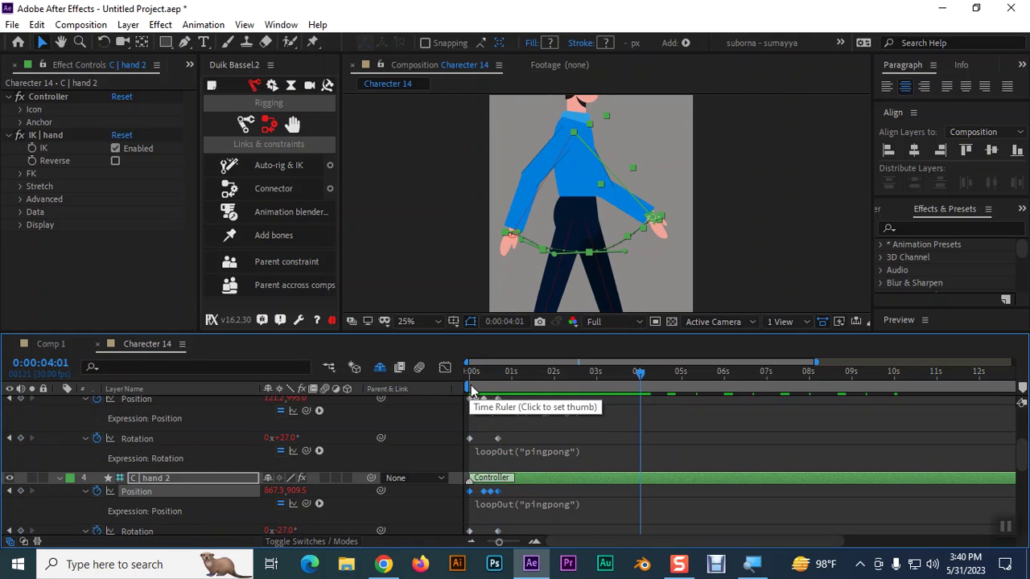
key("Caps_Lock")
mouse_move(535, 372)
left_mouse_down()
mouse_move(449, 371)
mouse_move(612, 366)
left_mouse_up()
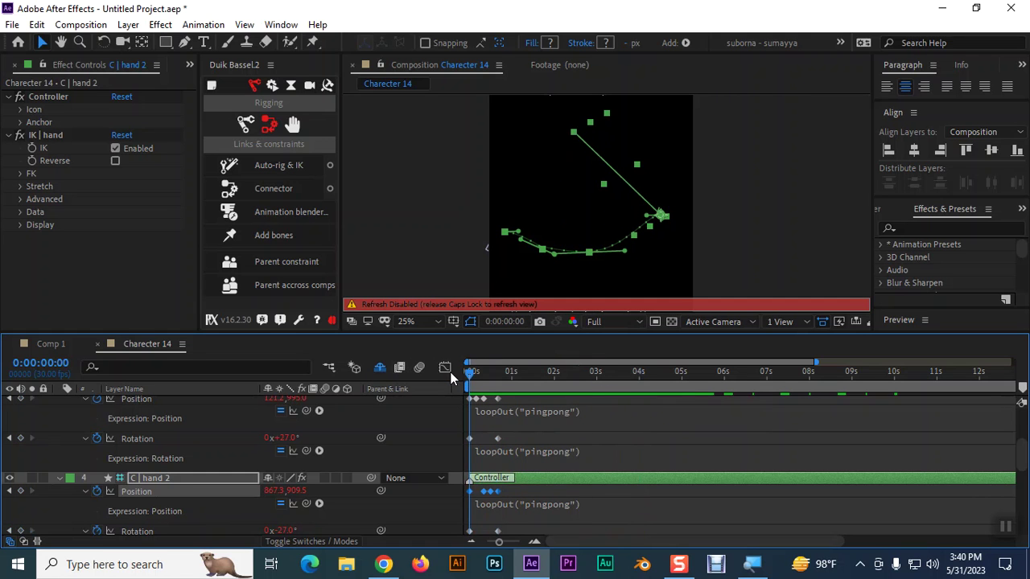
key("Caps_Lock")
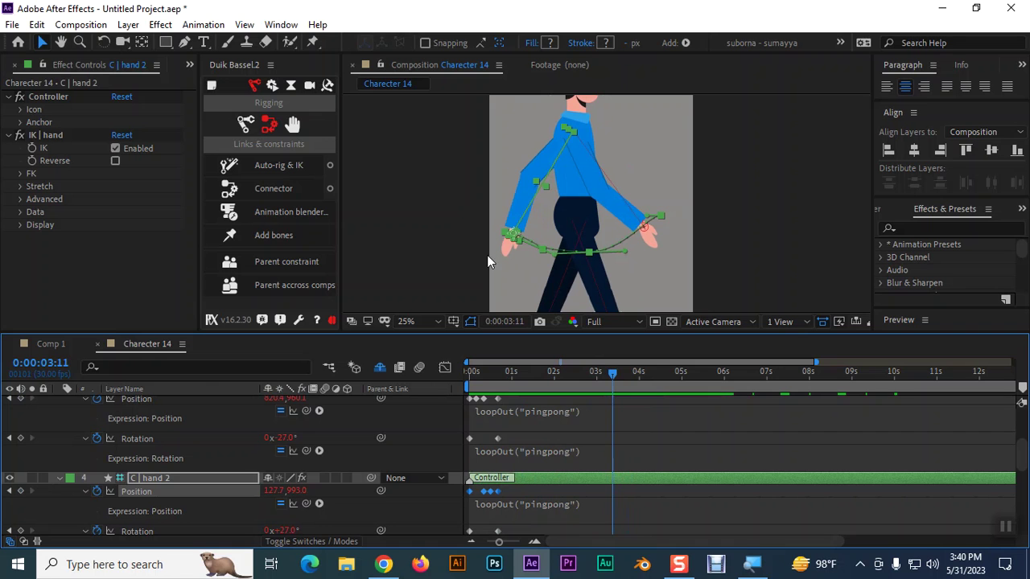
mouse_move(605, 382)
left_mouse_down()
mouse_move(455, 393)
mouse_move(498, 372)
left_mouse_up()
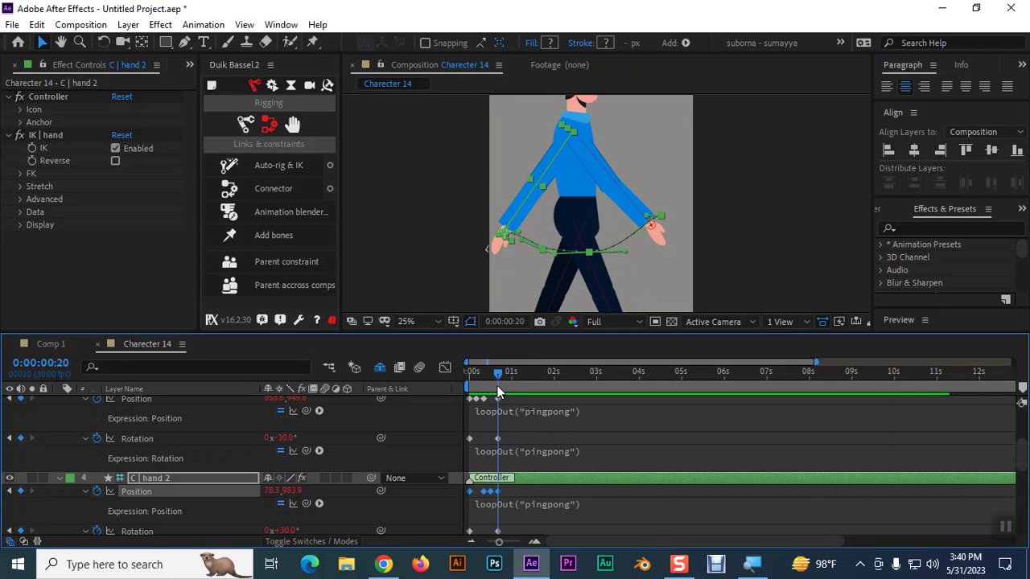
Delete "pingpong" from both hands' Position expressions so they read loopOut(), then scrub.
left_click(537, 412)
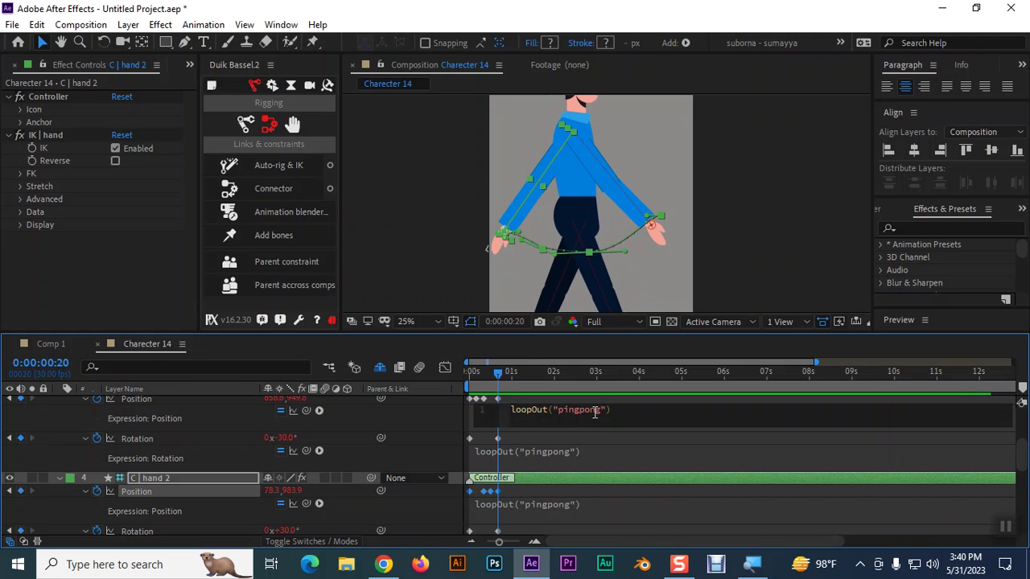
left_click_drag(600, 408, 558, 408)
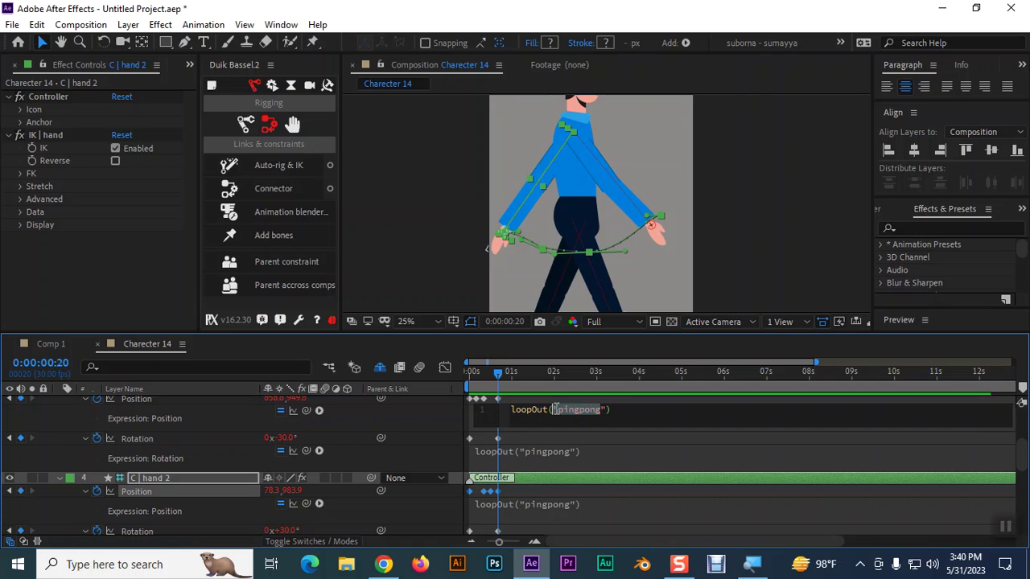
key("BackSpace")
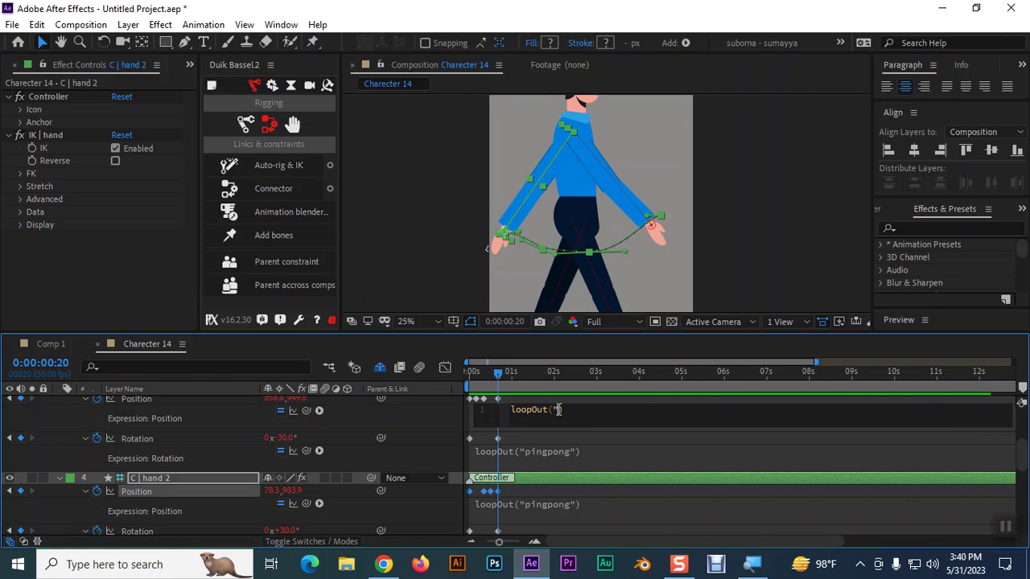
left_click(556, 505)
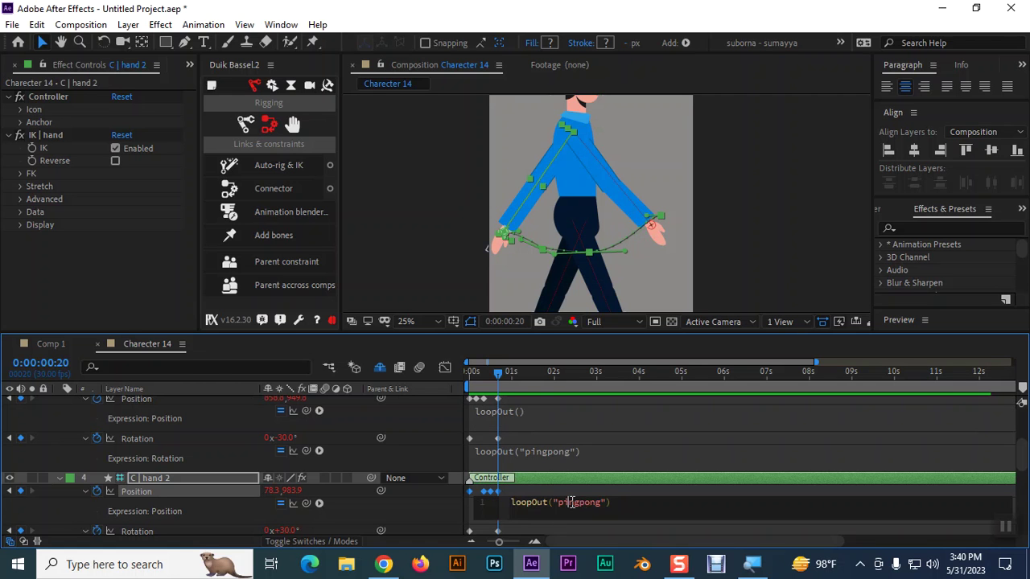
left_click_drag(604, 502, 555, 501)
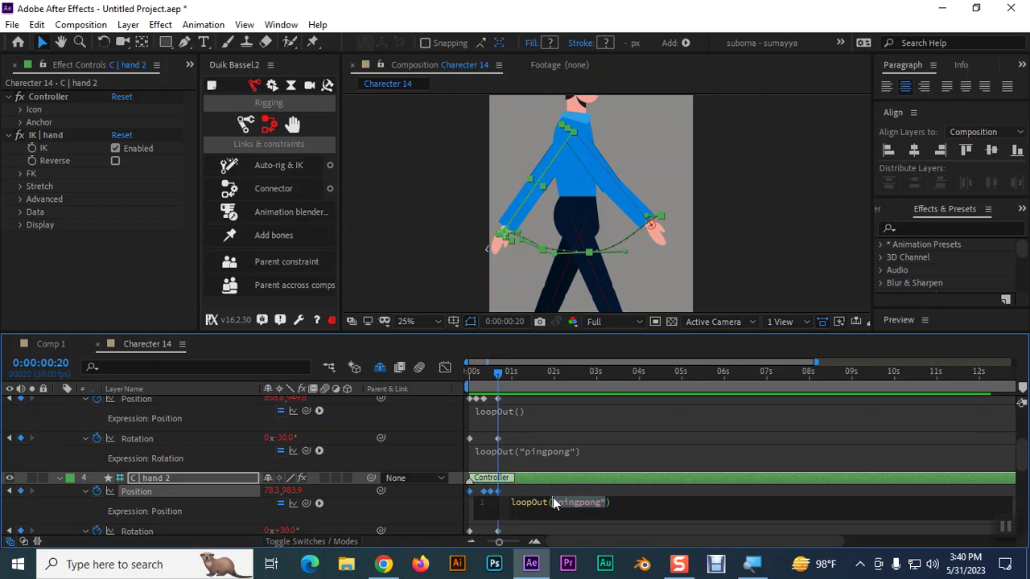
key("BackSpace")
left_click(609, 484)
left_click_drag(505, 381, 502, 384)
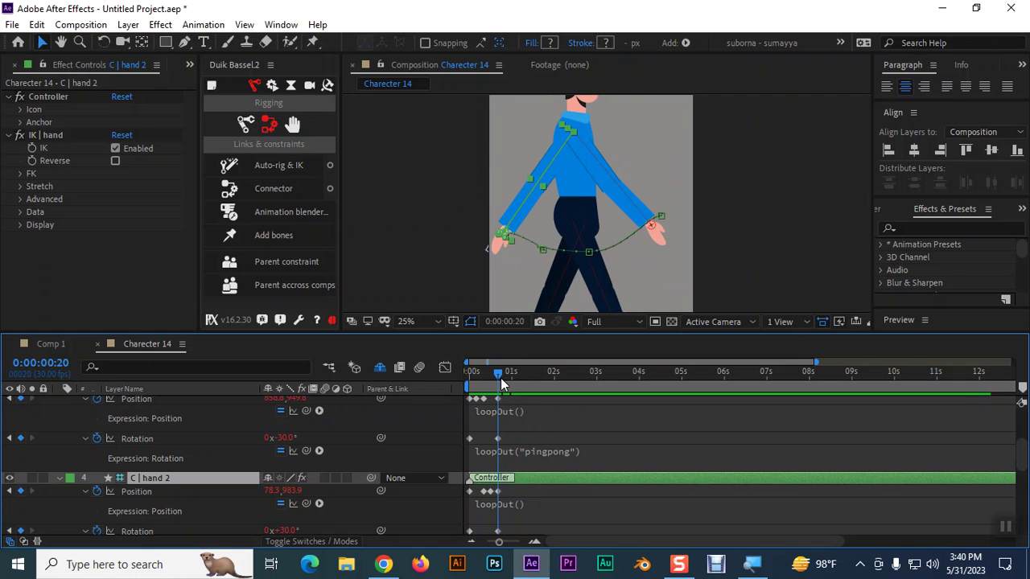
Delete "pingpong" from both hands' Rotation expressions, leaving loopOut(), and scrub to check.
left_click(542, 453)
left_click(581, 452)
left_click_drag(608, 450, 554, 449)
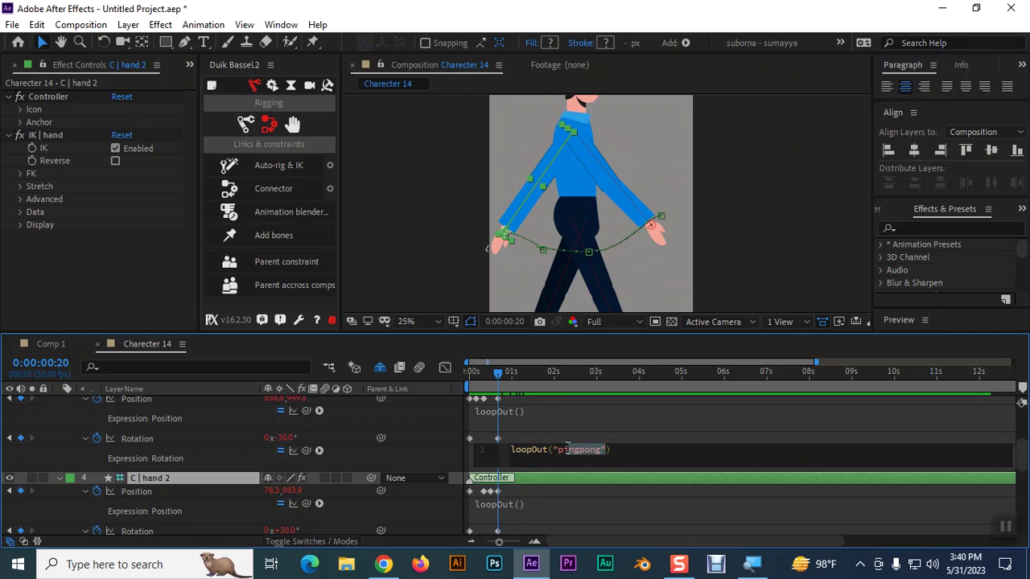
key("BackSpace")
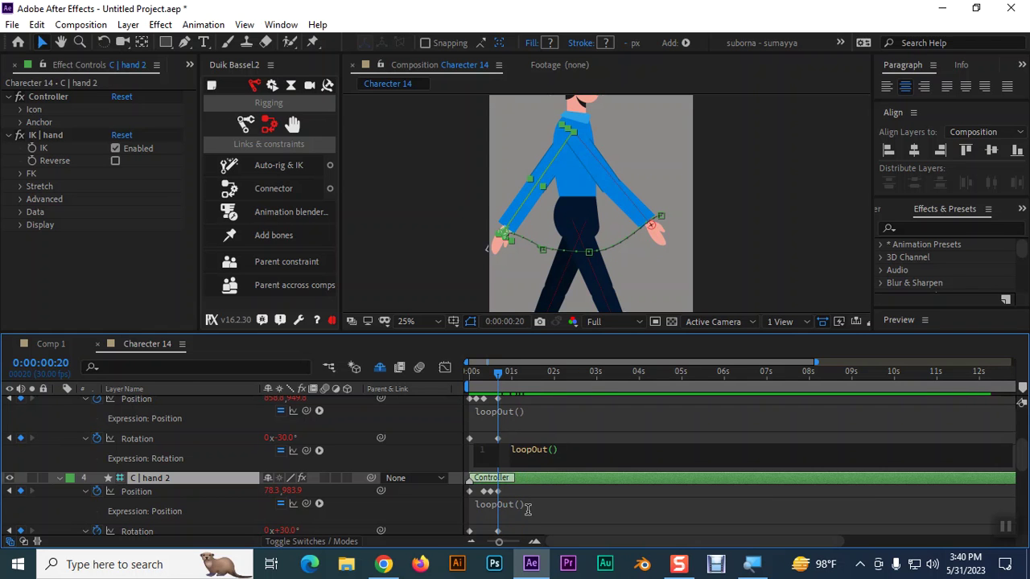
scroll(527, 508, "down", 1)
left_click(549, 507)
left_click_drag(605, 504, 560, 504)
key("BackSpace")
mouse_move(498, 385)
left_mouse_down()
mouse_move(559, 389)
mouse_move(470, 389)
left_mouse_up()
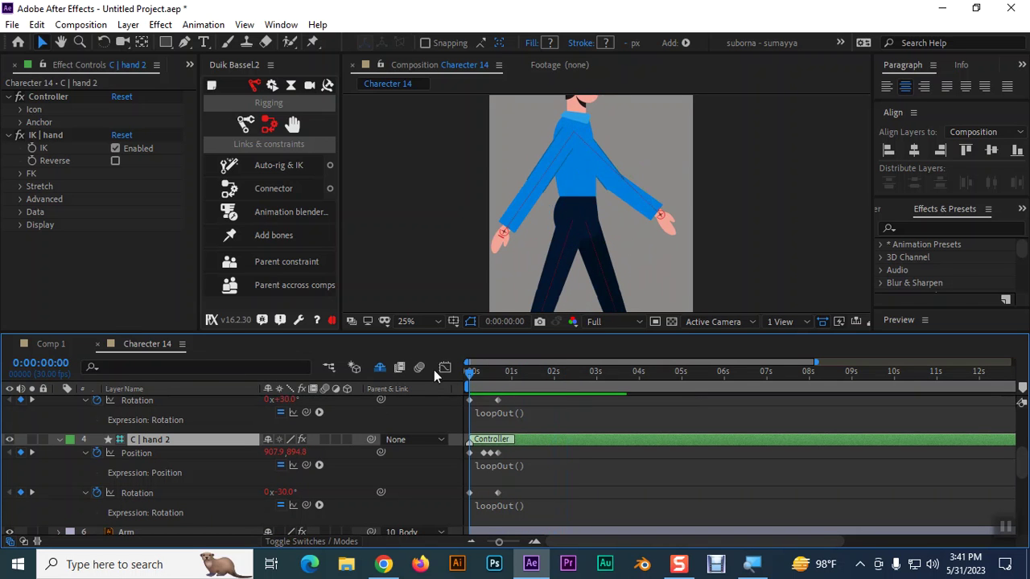
left_click_drag(470, 383, 561, 383)
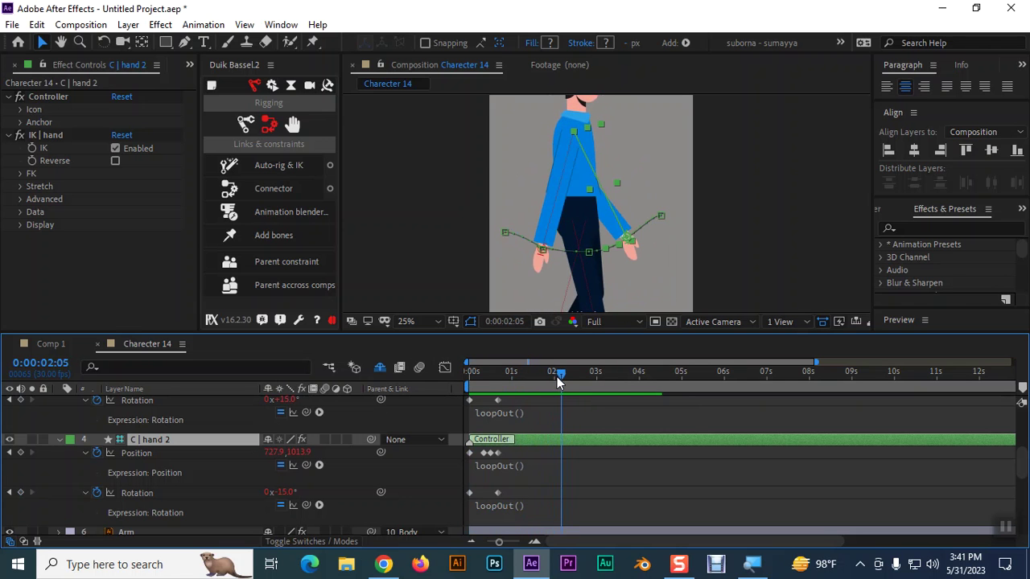
left_click(543, 252)
left_click_drag(543, 255, 542, 256)
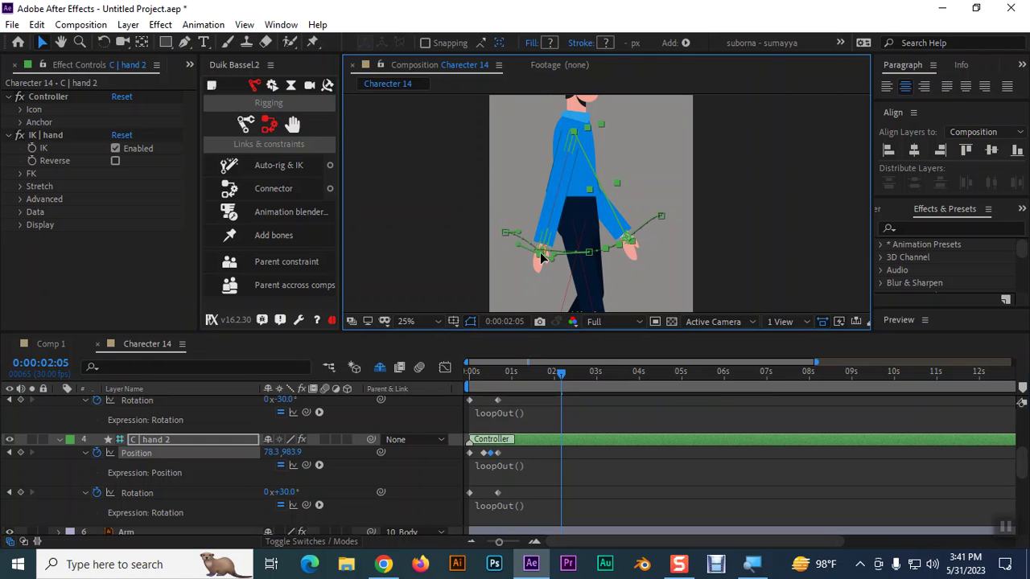
left_click_drag(561, 377, 533, 382)
left_click(519, 245)
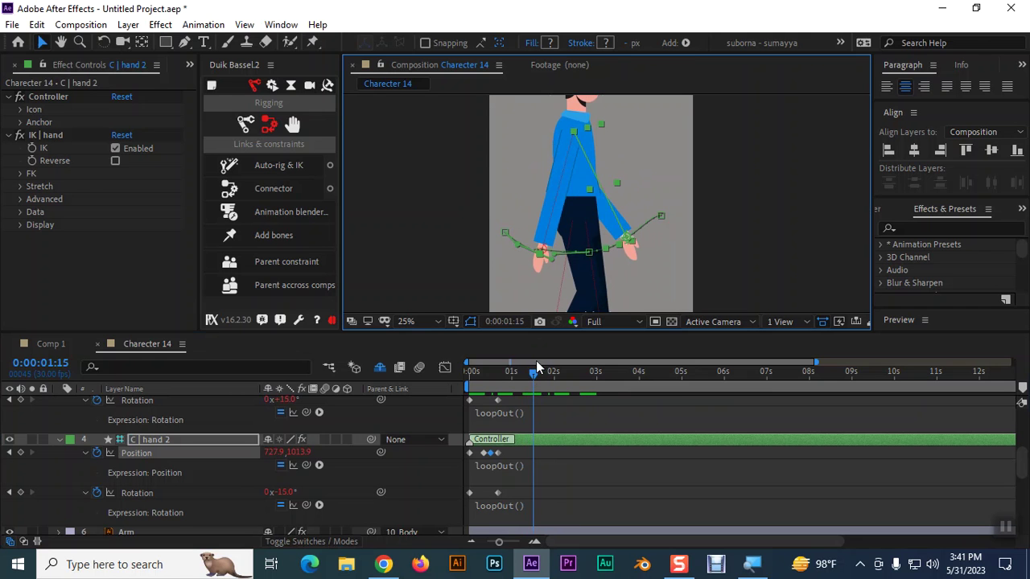
left_click_drag(534, 381, 510, 374)
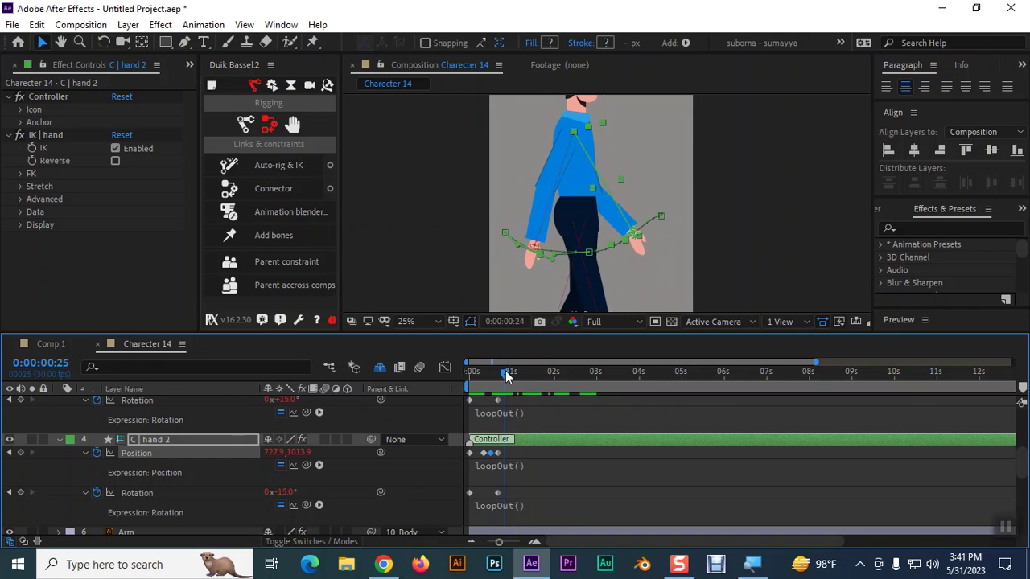
Nudge the C | Hand controller in the viewer to refine the arm pose, scrubbing to review the swing.
scroll(190, 440, "up", 2)
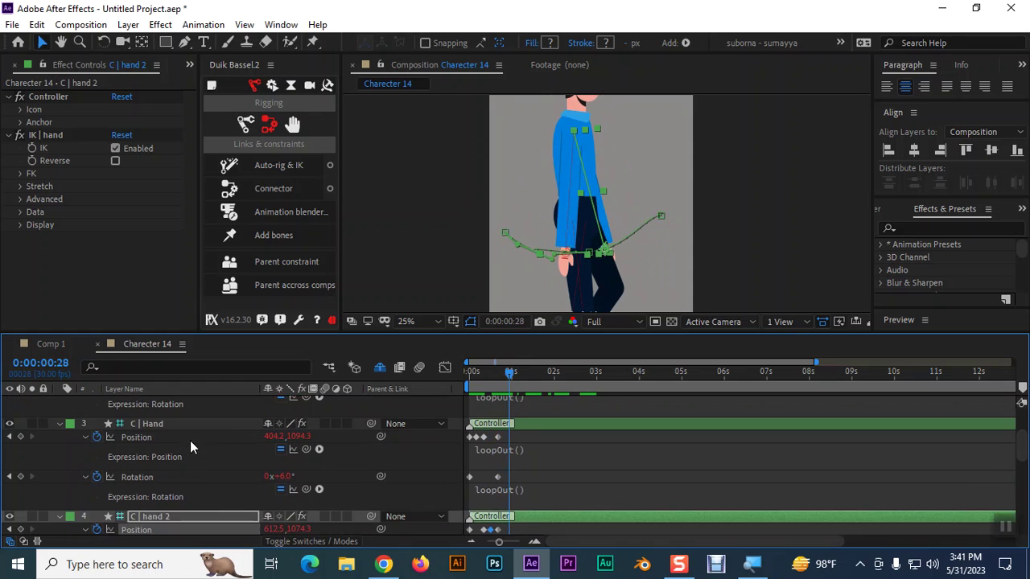
left_click(168, 423)
mouse_move(537, 254)
left_mouse_down()
mouse_move(520, 256)
mouse_move(510, 231)
mouse_move(515, 245)
left_mouse_up()
key("ctrl+z")
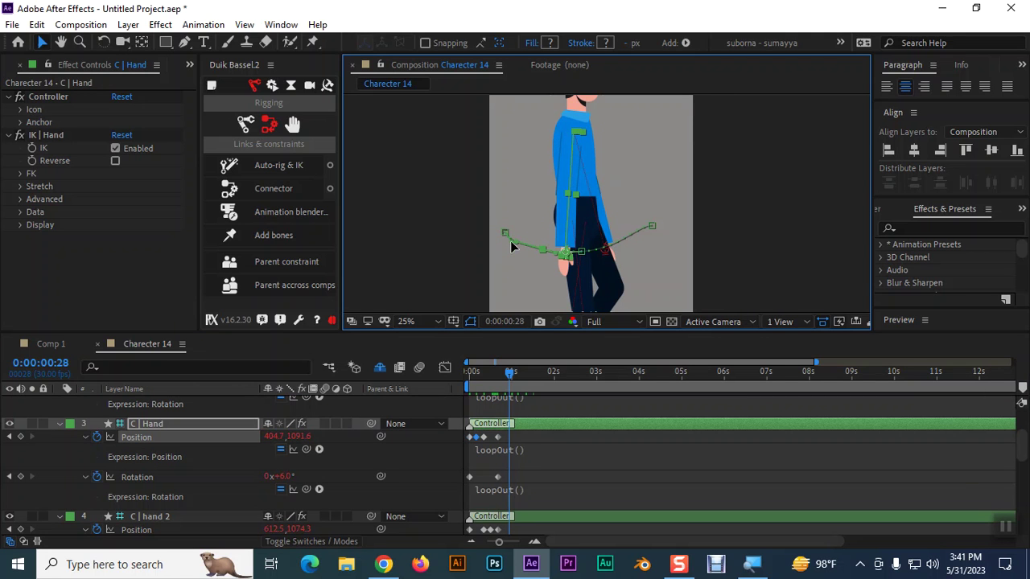
left_click_drag(545, 256, 541, 258)
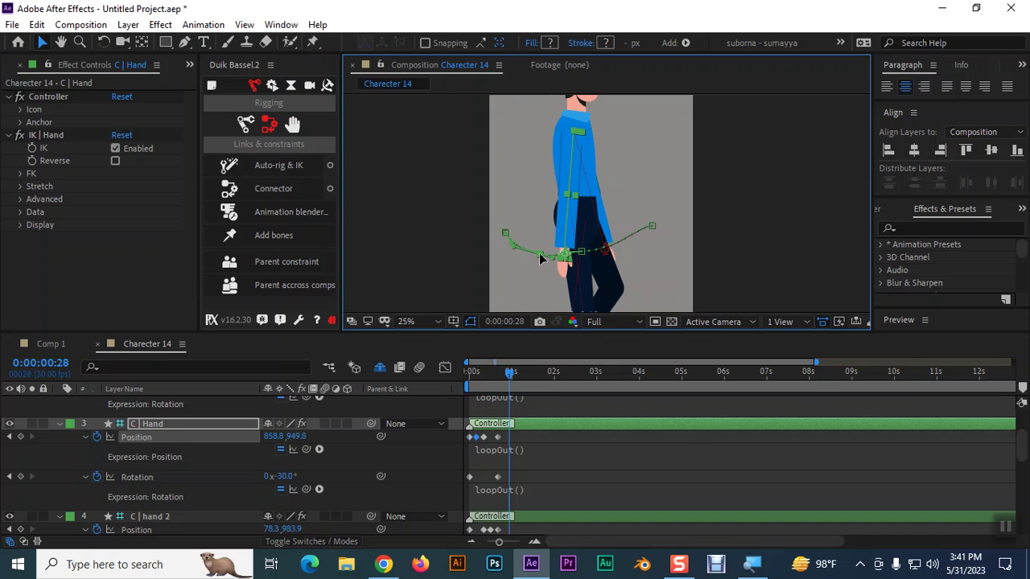
left_click_drag(510, 372, 580, 366)
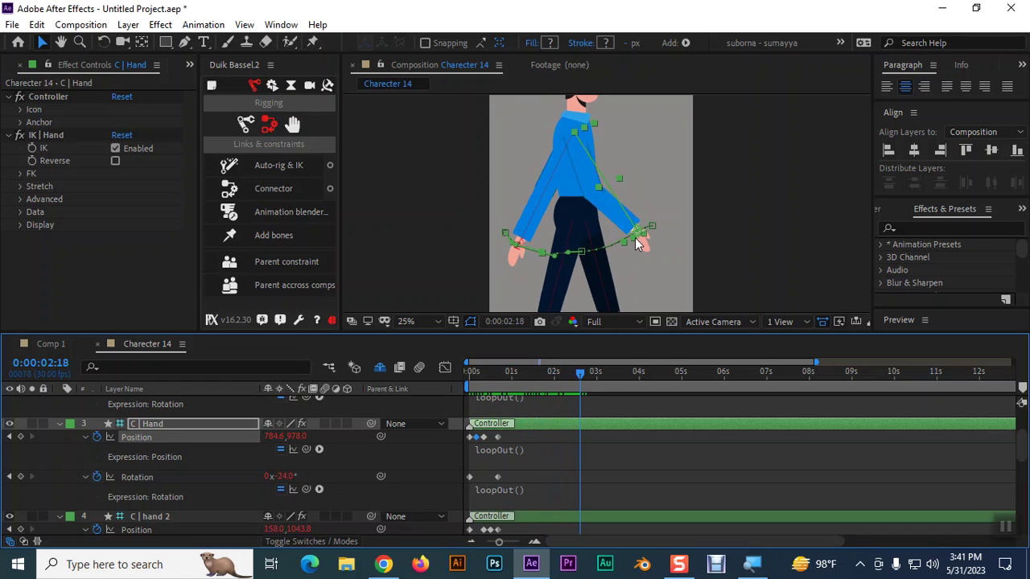
left_click(631, 238)
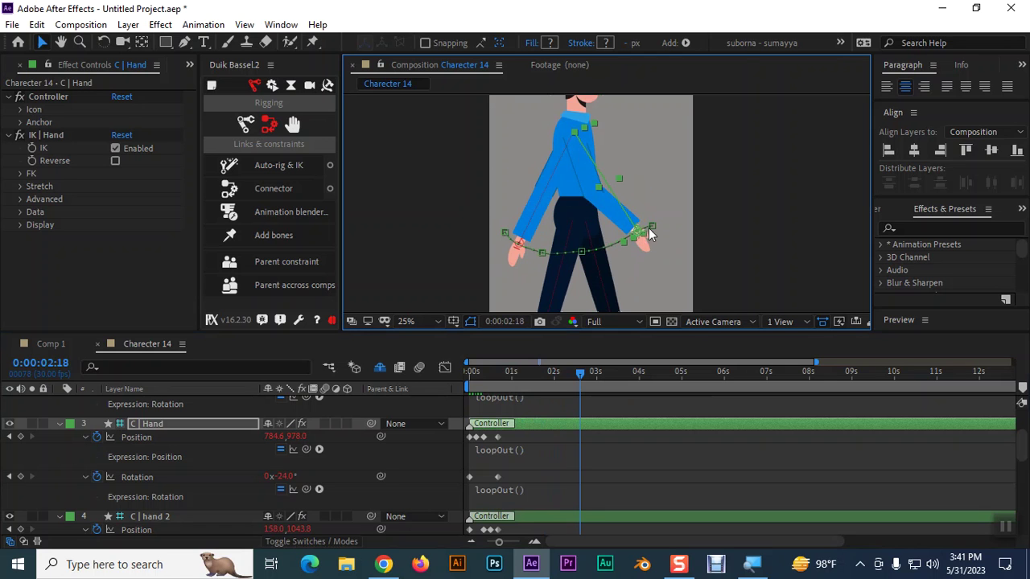
left_click(652, 227)
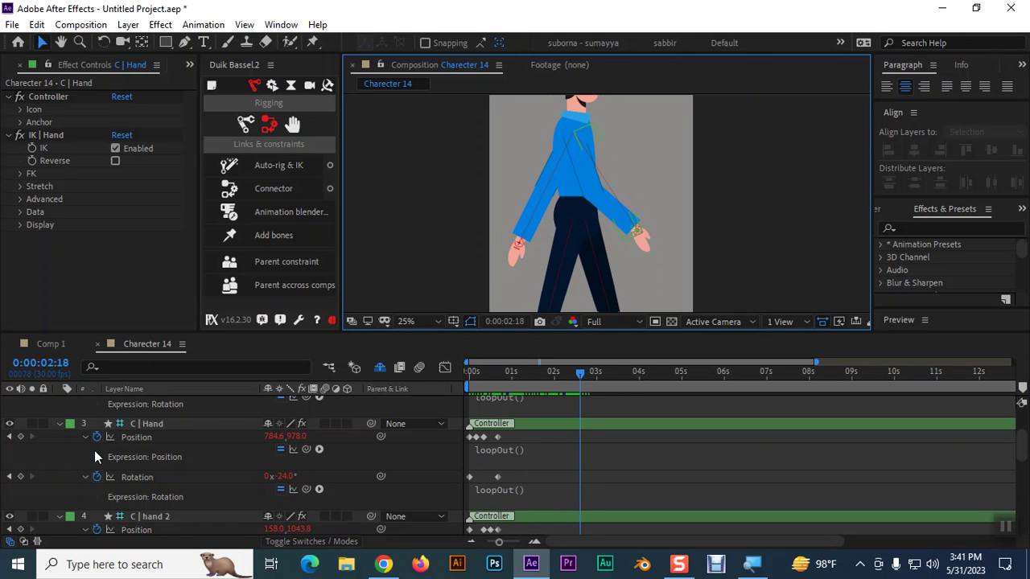
left_click(164, 422)
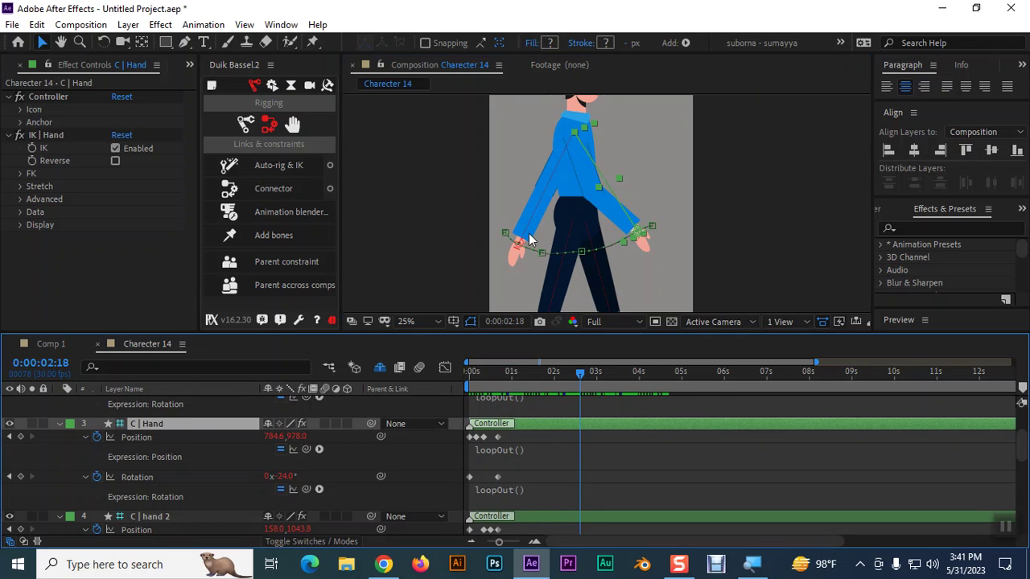
left_click(652, 225)
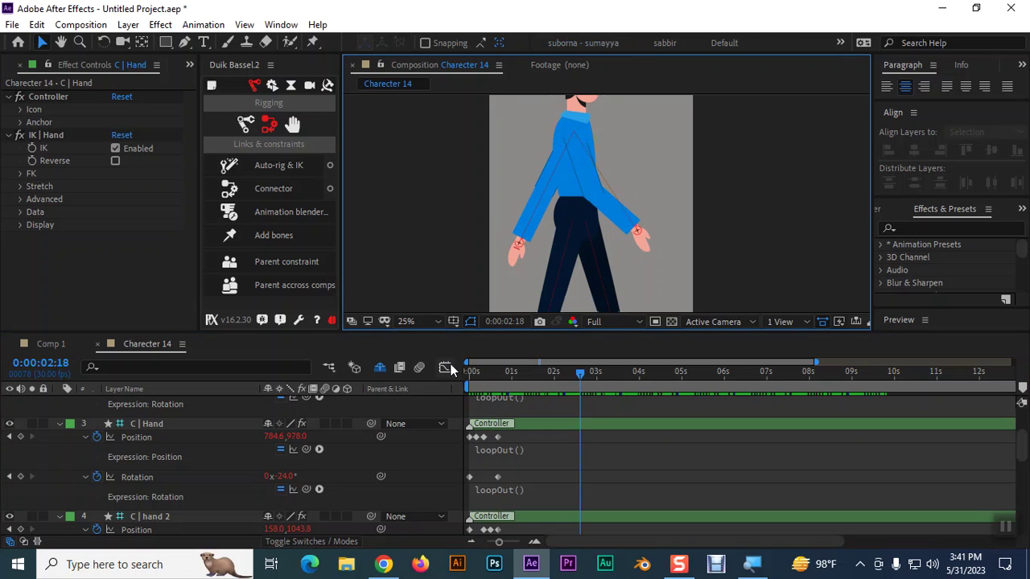
left_click_drag(585, 373, 484, 390)
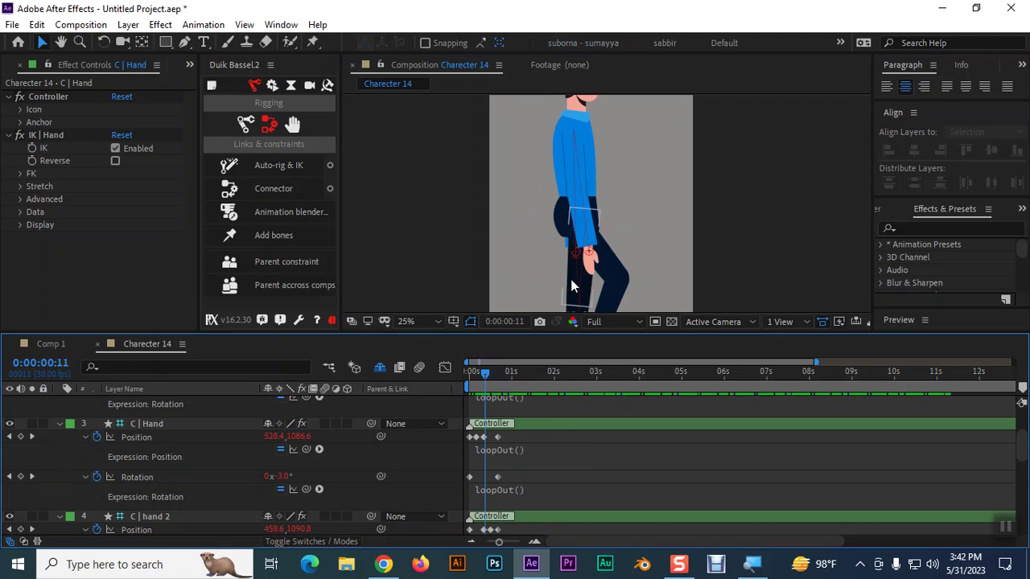
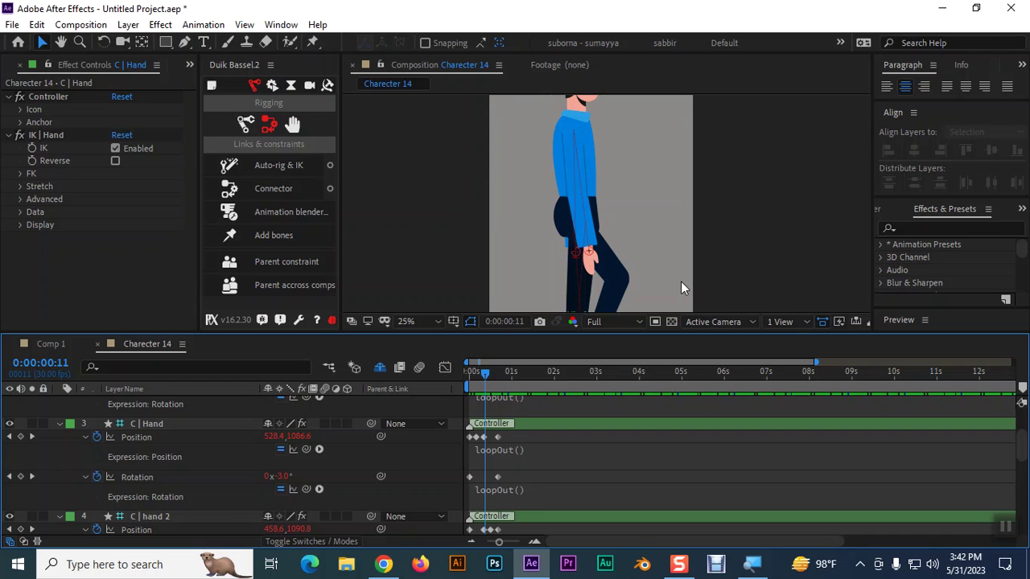
Select the hip layer among layers 6–10 of the Charecter 14 timeline.
scroll(261, 468, "down", 5)
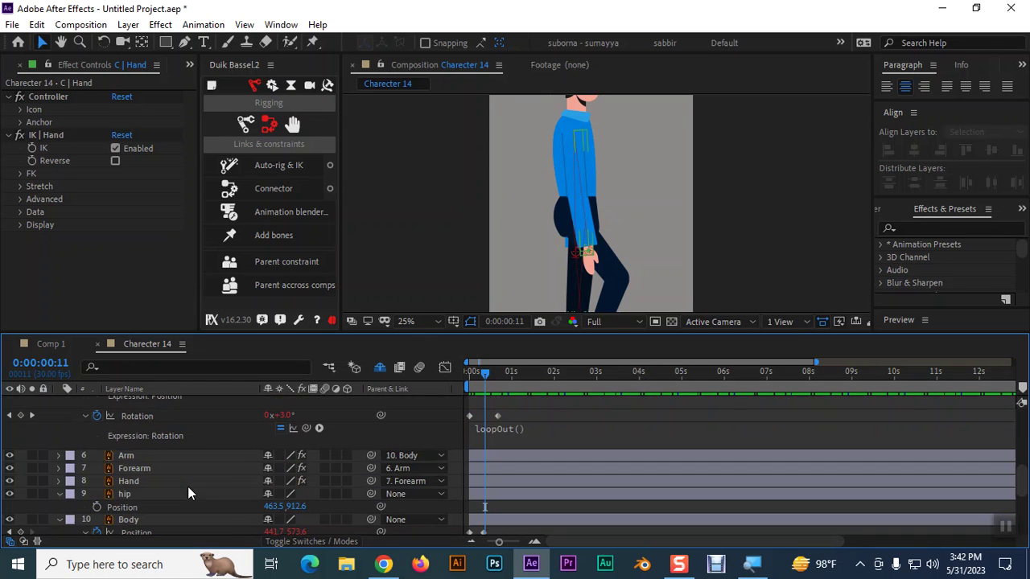
left_click(148, 494)
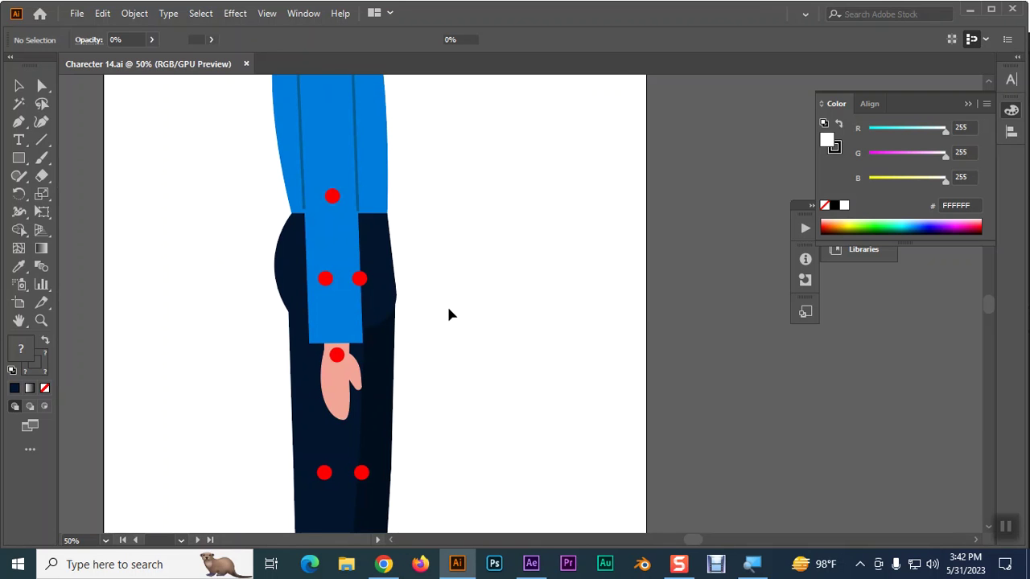
Drag the dark navy sleeve shape's bottom anchors down to the wrist and round its bottom corners.
left_click(292, 276)
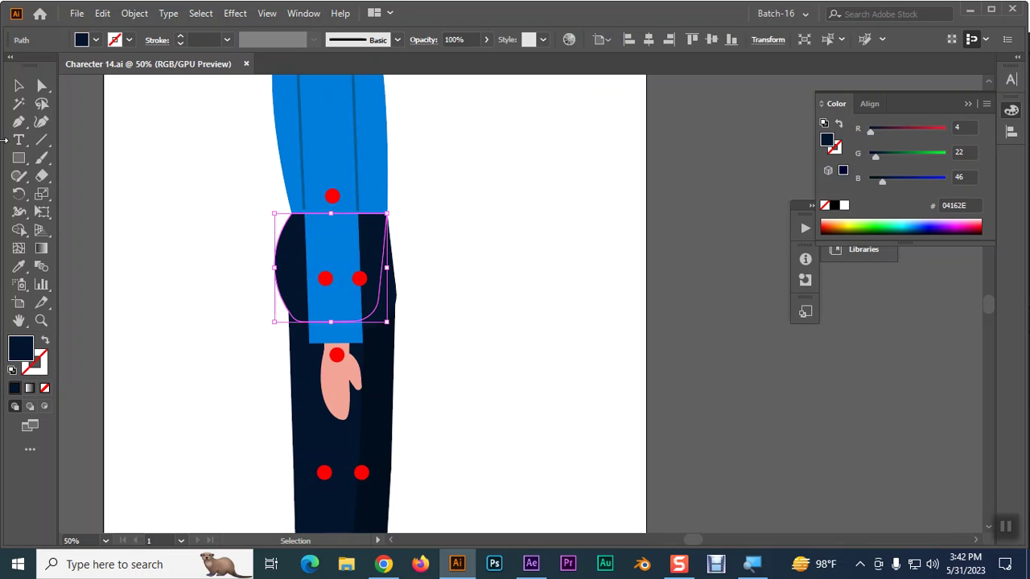
left_click(42, 86)
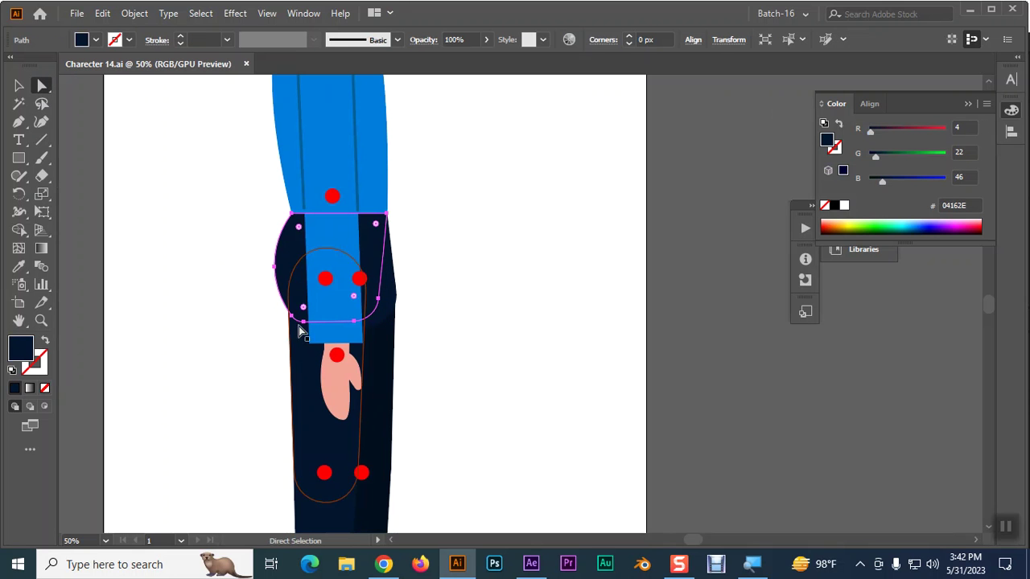
left_click_drag(303, 321, 308, 354)
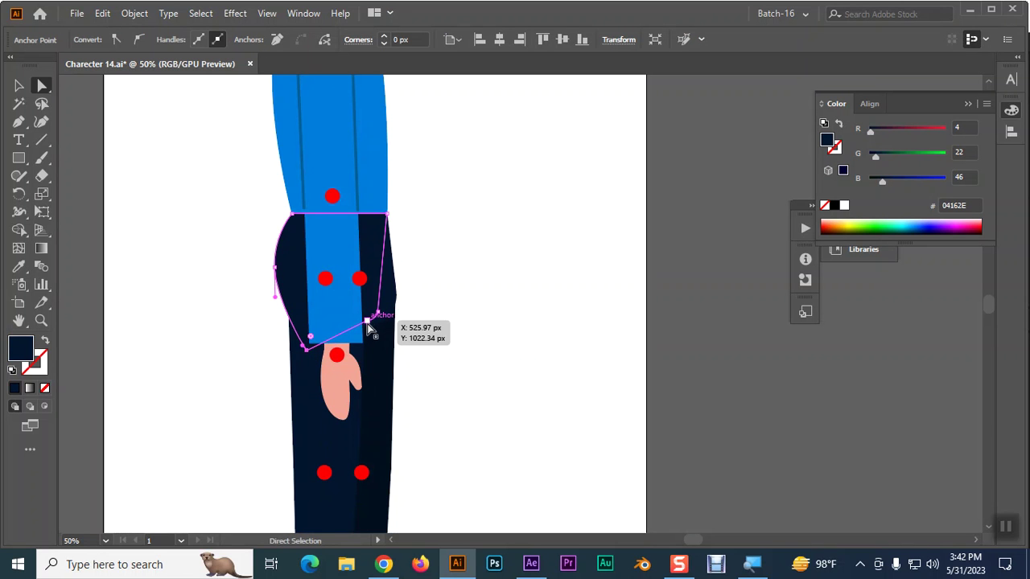
left_click_drag(367, 321, 367, 350)
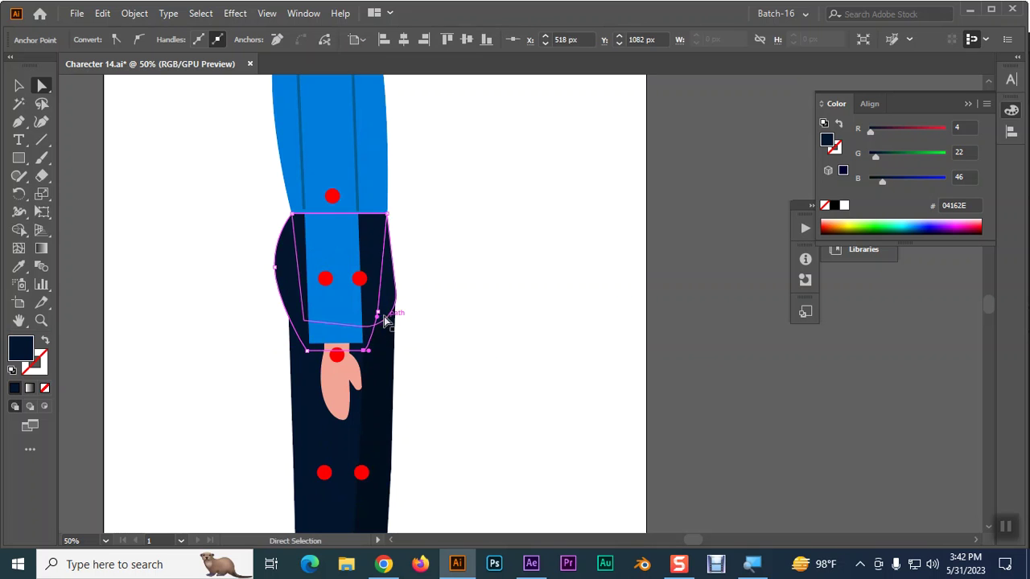
left_click(306, 351)
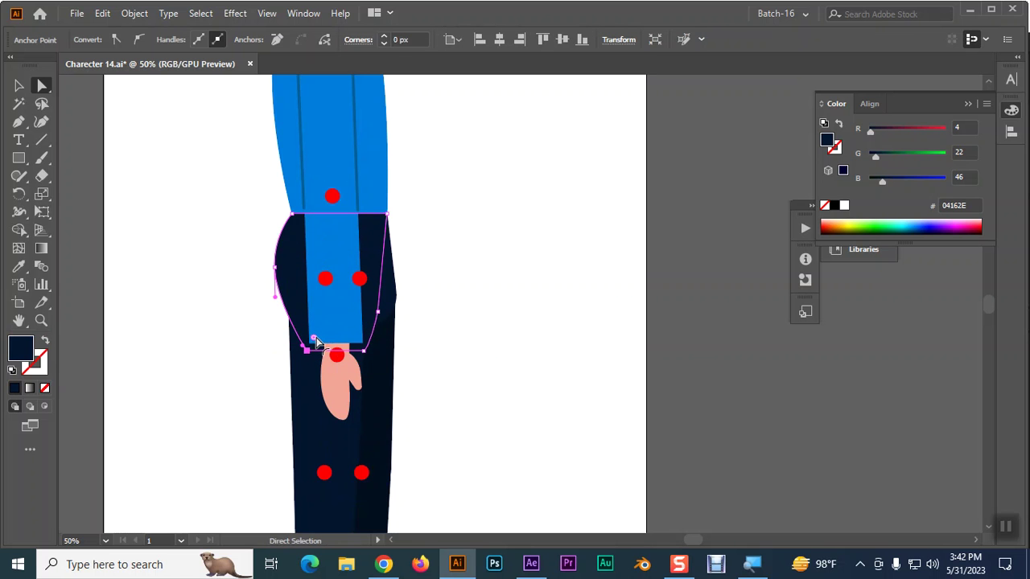
left_click_drag(315, 341, 335, 332)
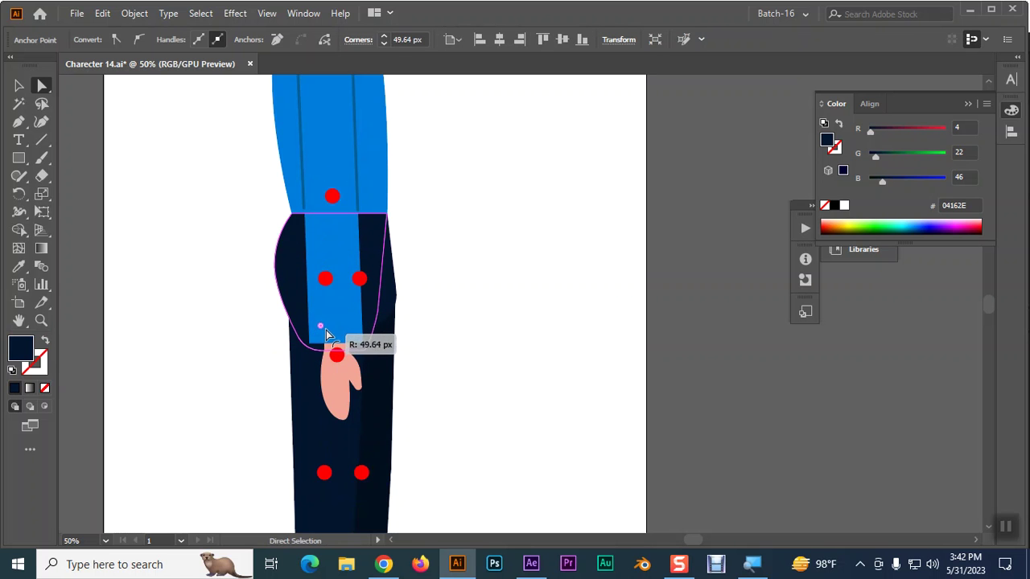
Line the shape's bottom anchor up with the sleeve and save Charecter 14.ai.
left_click(362, 351)
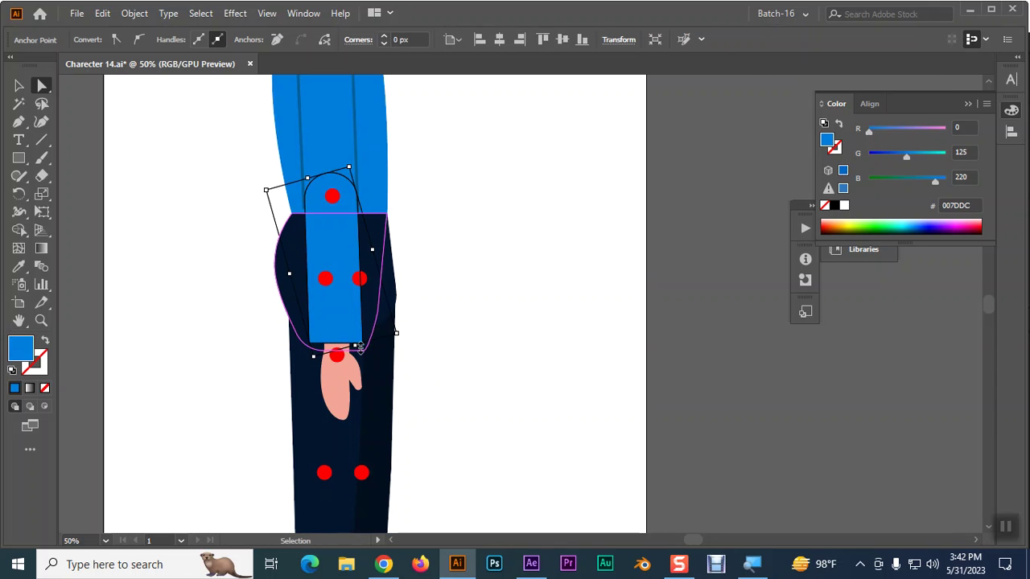
left_click(362, 351)
mouse_move(362, 351)
left_mouse_down()
mouse_move(298, 341)
mouse_move(304, 351)
left_mouse_up()
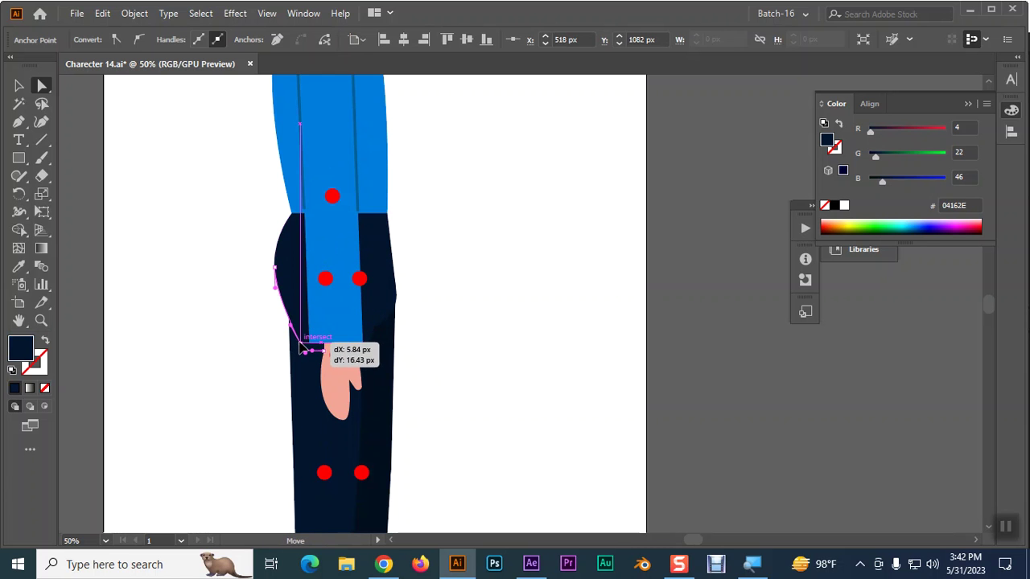
left_click_drag(304, 351, 304, 352)
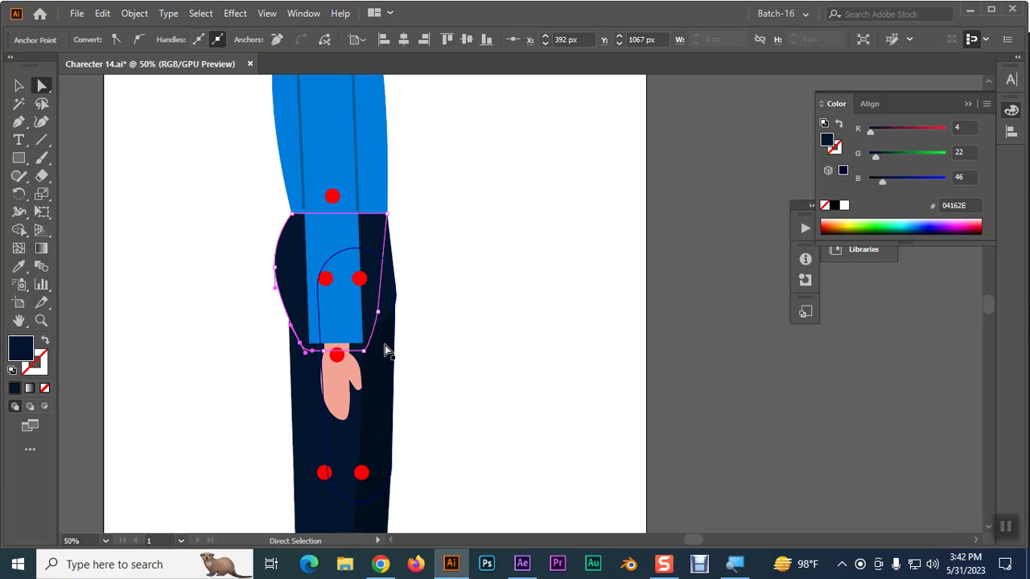
key("ctrl")
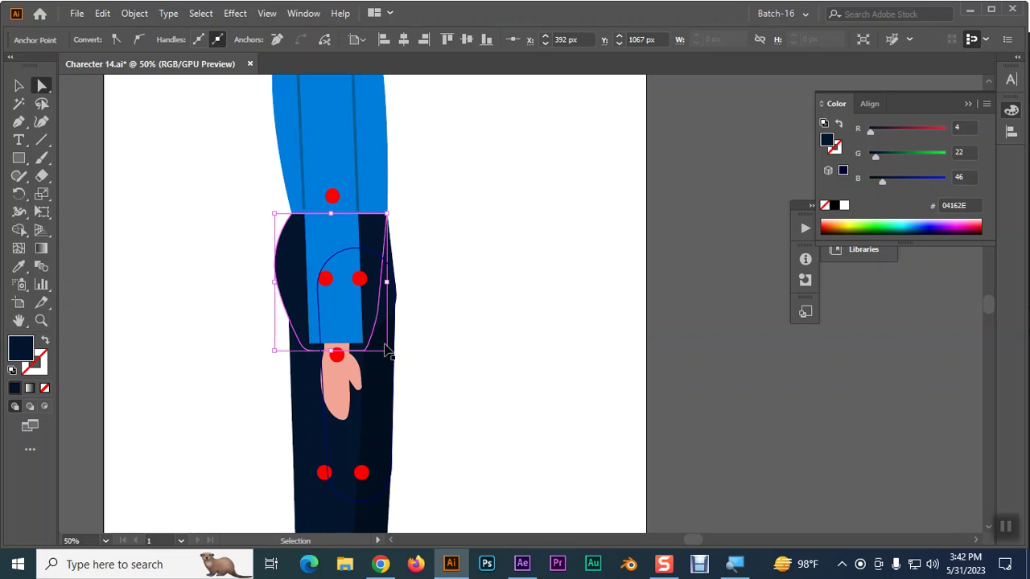
key("ctrl+s")
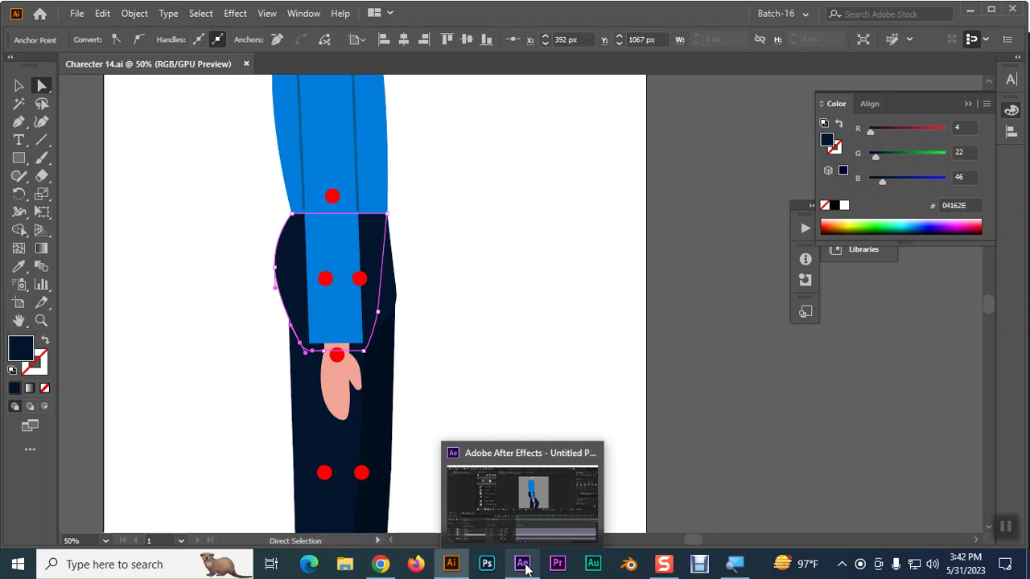
left_click(522, 566)
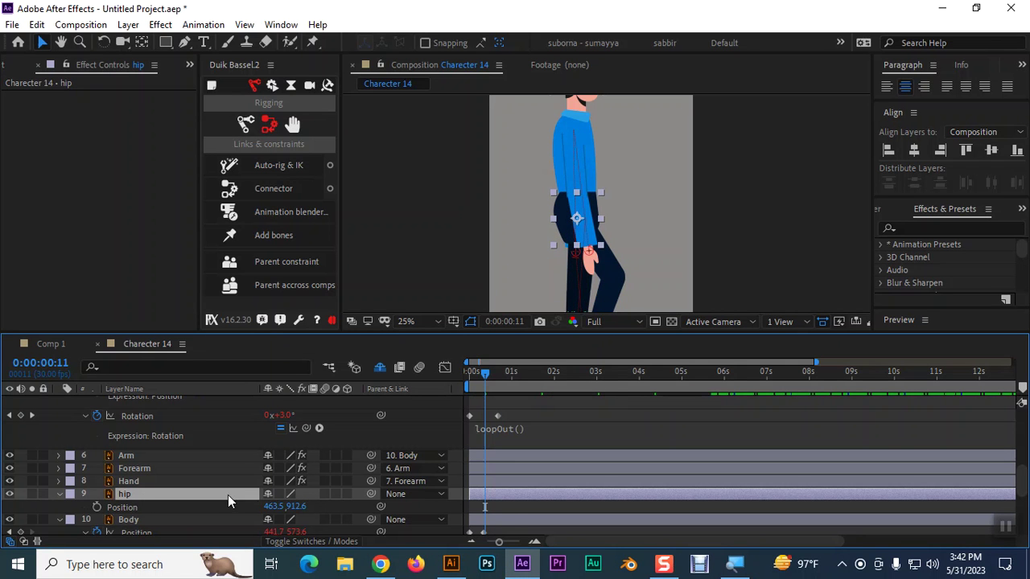
Try dragging the hip layer's Position lower, then undo the change.
left_click_drag(295, 506, 330, 506)
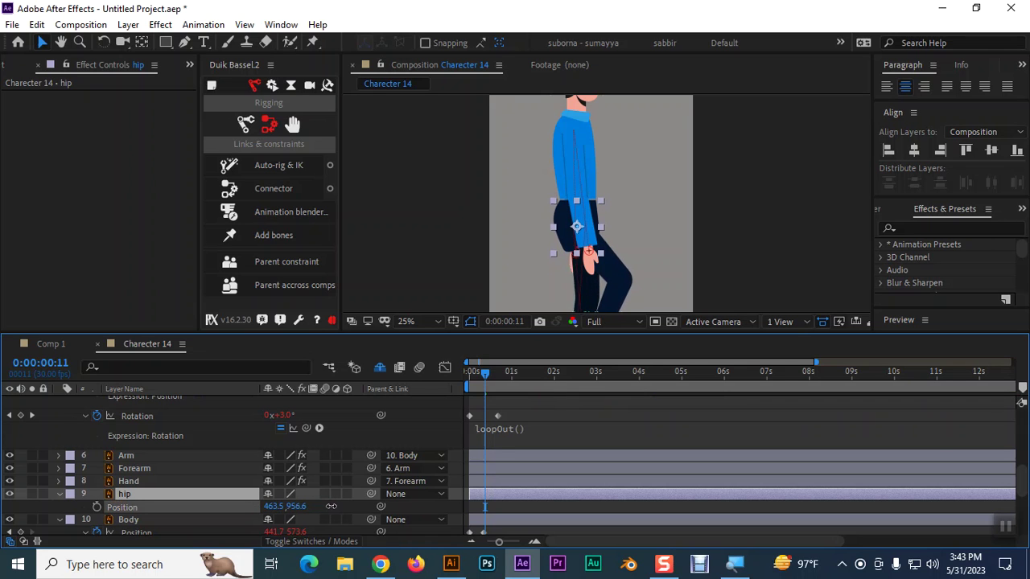
left_click_drag(330, 506, 307, 519)
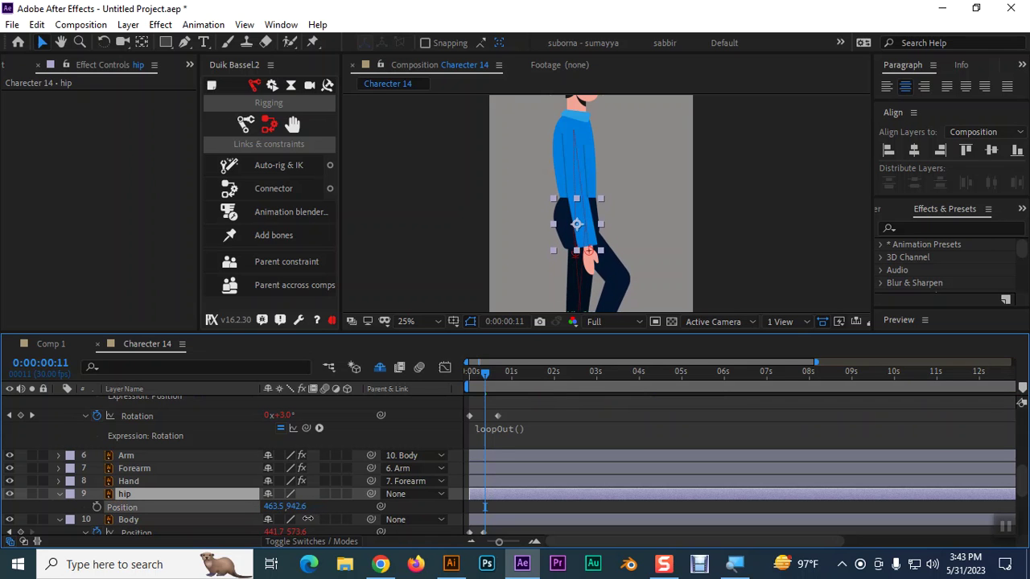
key("Return")
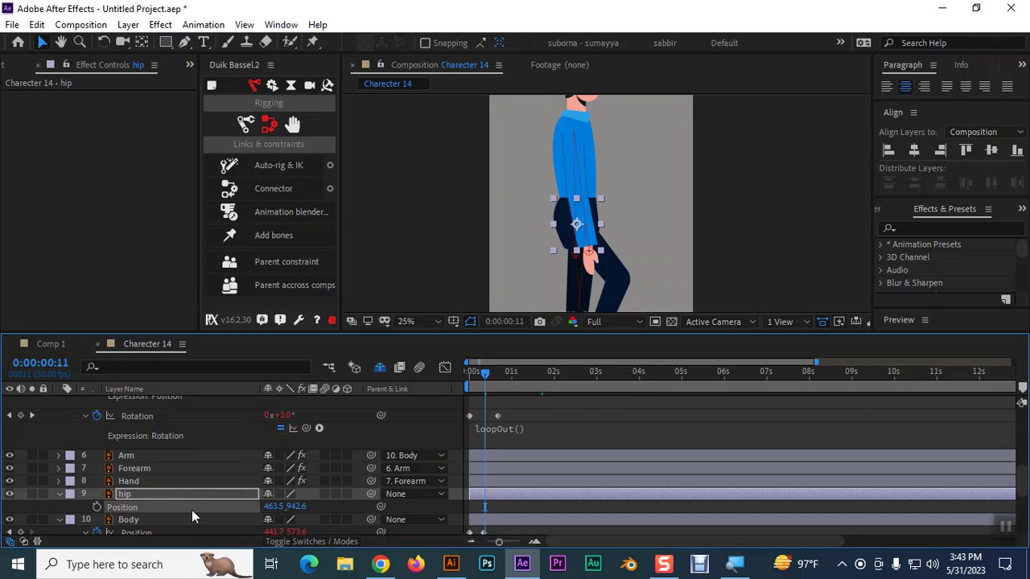
key("ctrl+z")
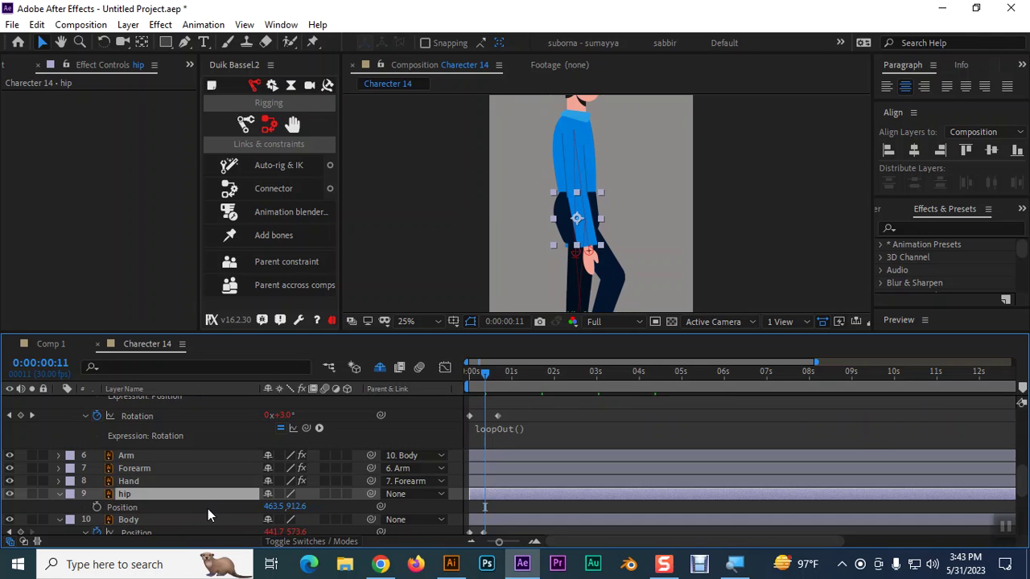
Set the Parent of Thigh and Thigh 2 to None, unlinking both from hip.
scroll(207, 509, "down", 3)
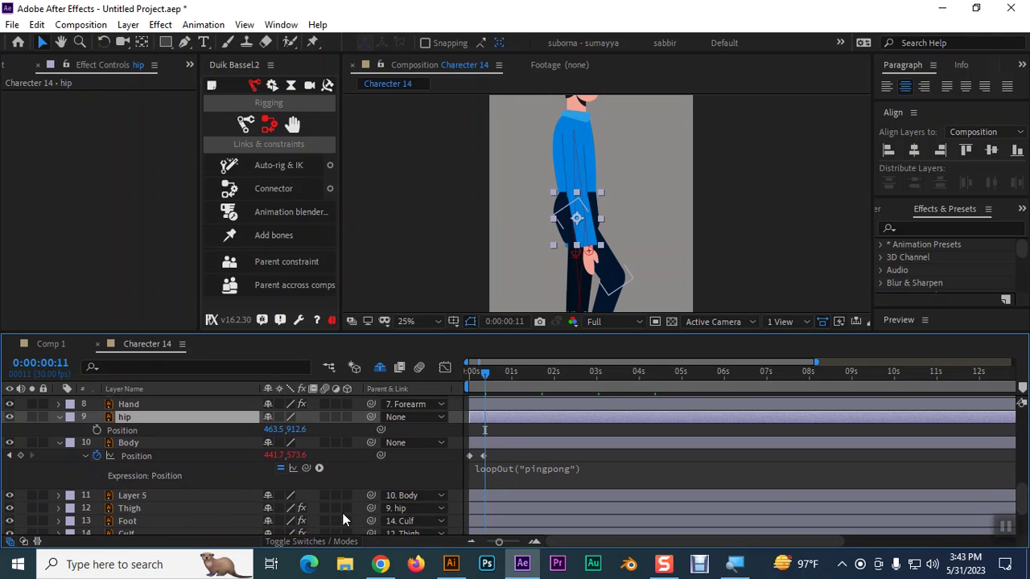
left_click(399, 511)
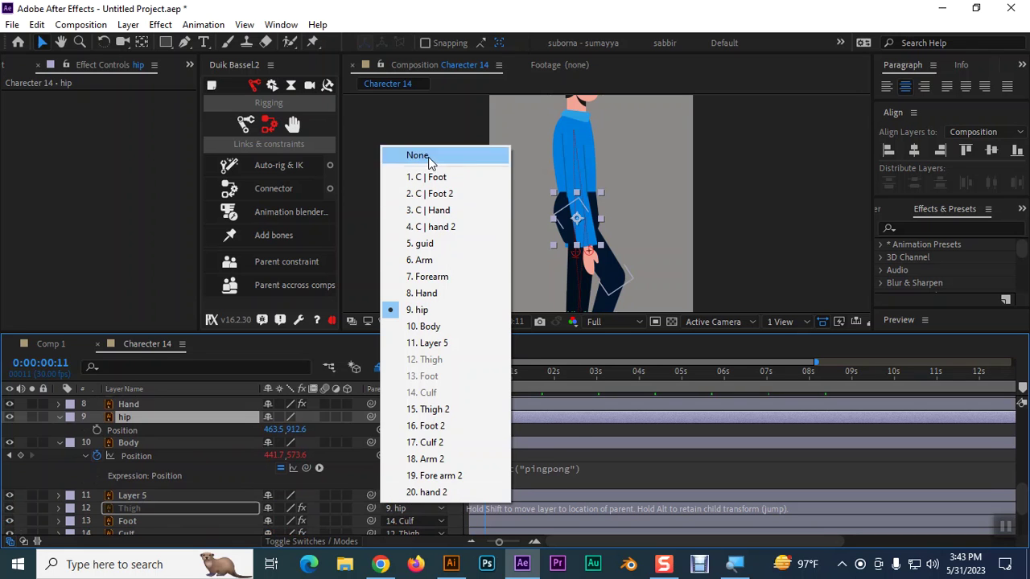
left_click(416, 155)
scroll(165, 499, "down", 2)
left_click(161, 508)
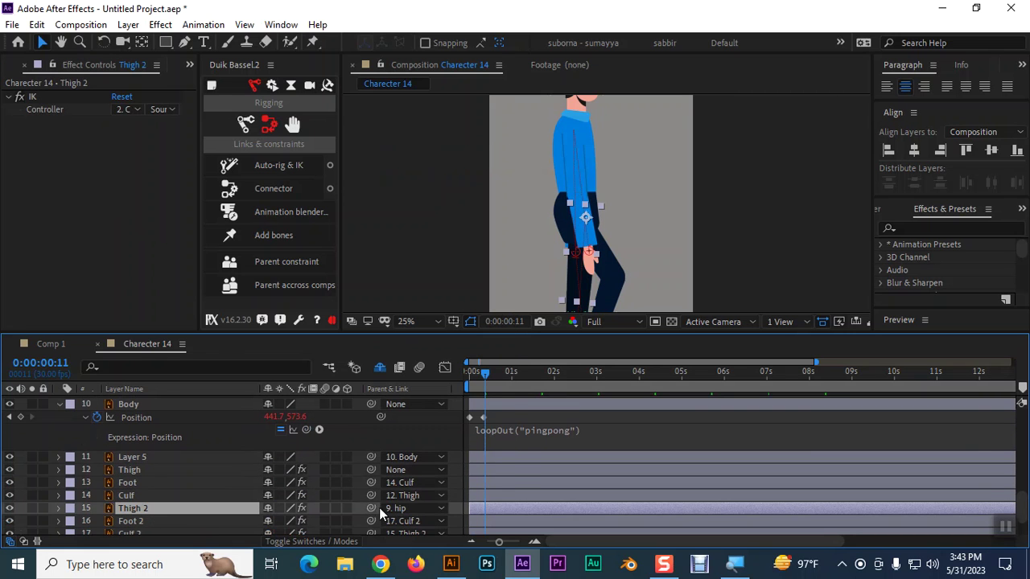
left_click(402, 508)
left_click(433, 161)
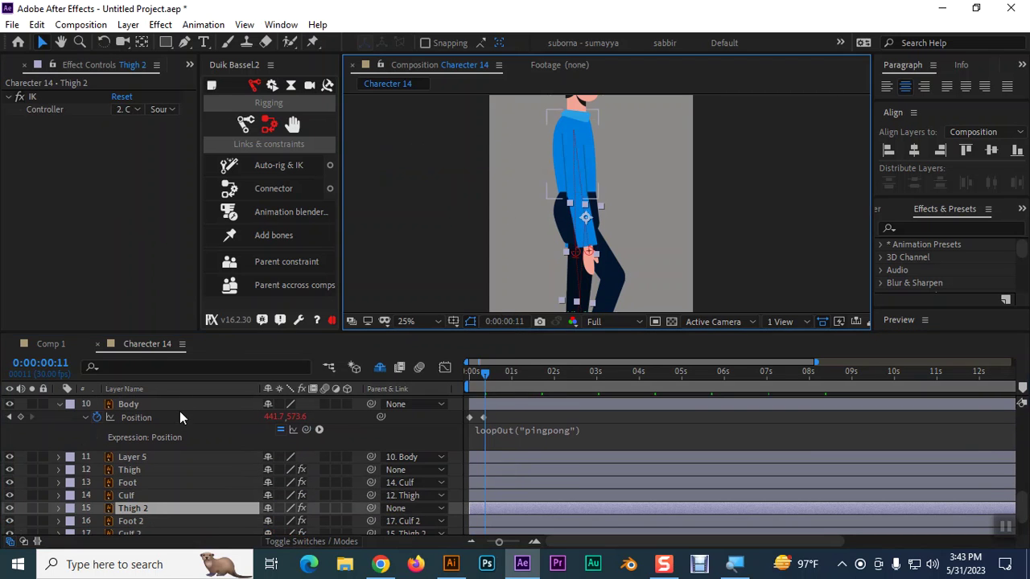
Nudge the hip layer down to Position 463.5, 984.6.
scroll(173, 410, "up", 3)
left_click(128, 455)
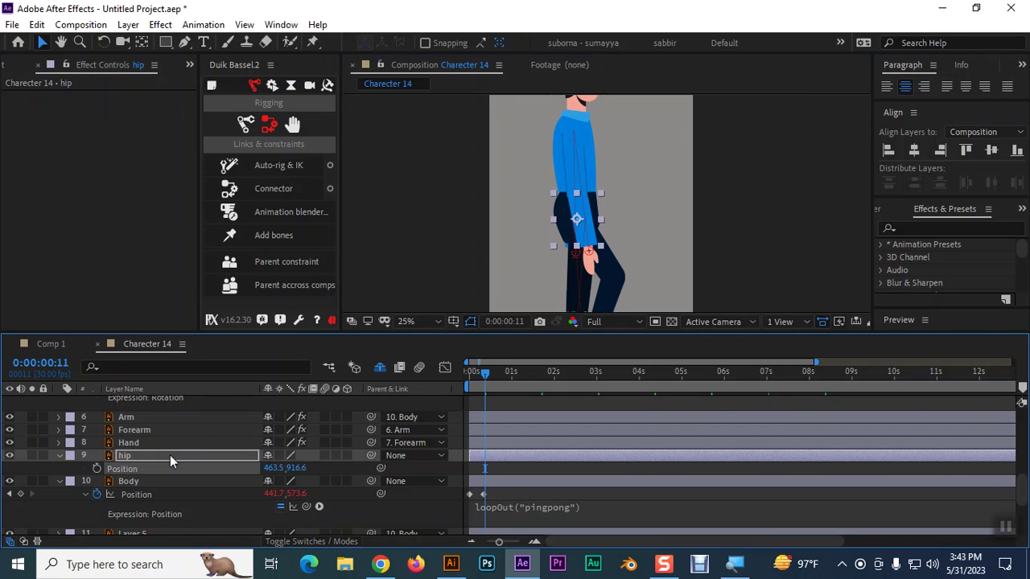
key("Down")
key("Down")
key("Down")
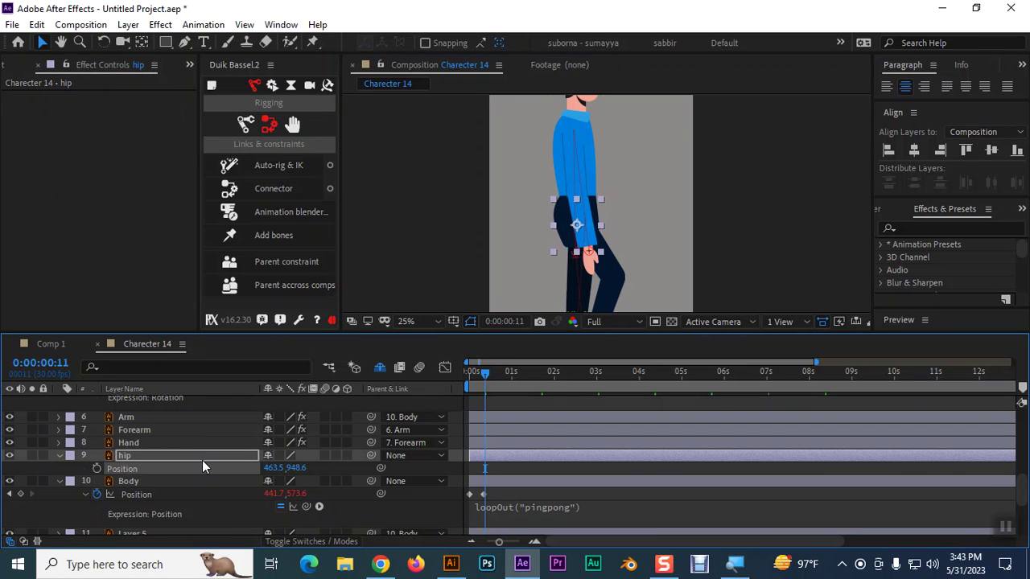
key("Down")
key("Down")
key("Down")
key("Down")
key("Down")
key("Down")
key("Down")
key("Down")
key("Down")
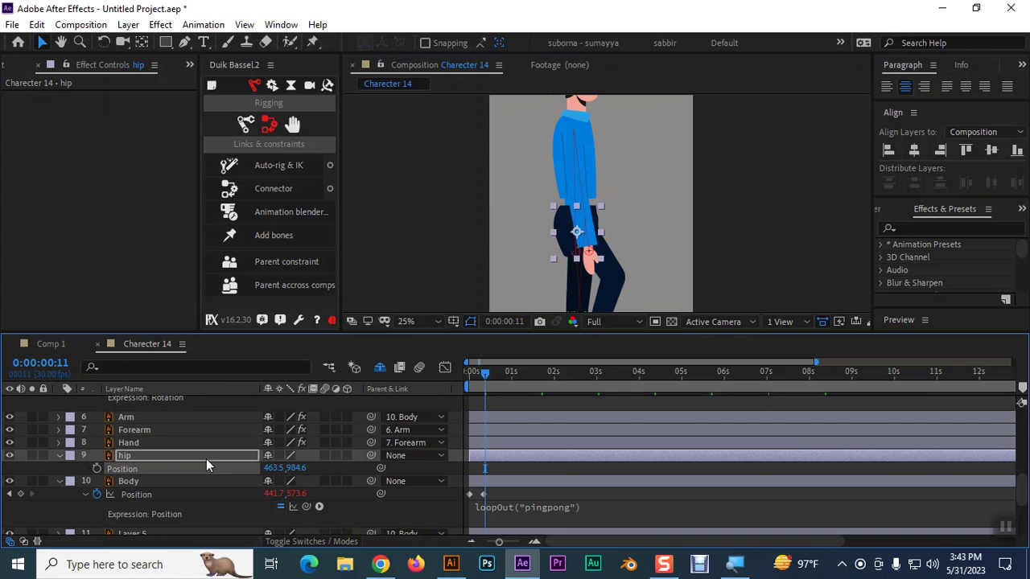
left_click(451, 563)
left_click(315, 350)
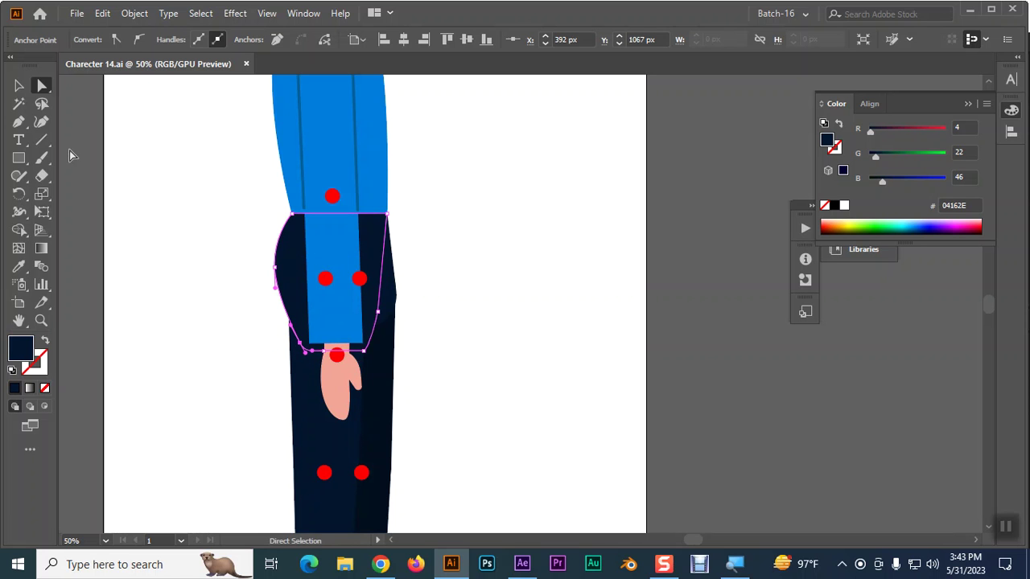
Drag the dark sleeve shape's bottom anchor lower so it covers the top of the hand.
left_click(19, 84)
left_click(44, 85)
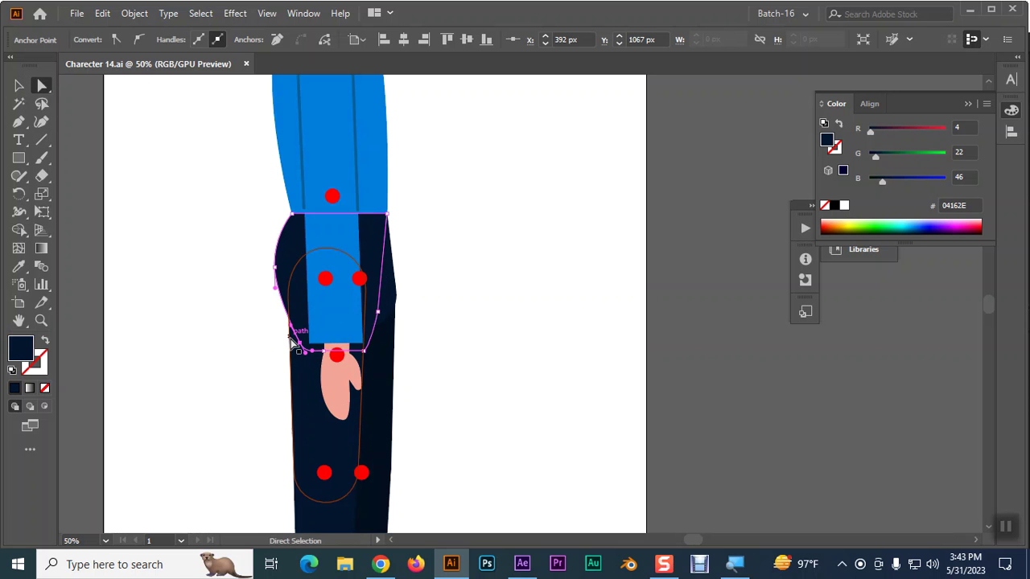
mouse_move(306, 352)
left_mouse_down()
mouse_move(324, 355)
mouse_move(307, 351)
left_mouse_up()
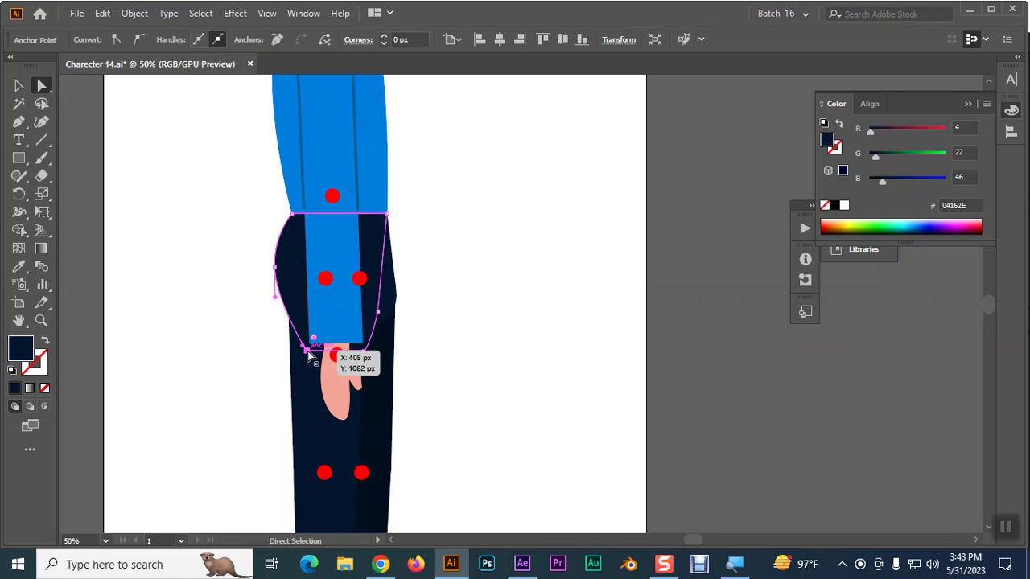
left_click_drag(307, 351, 362, 369)
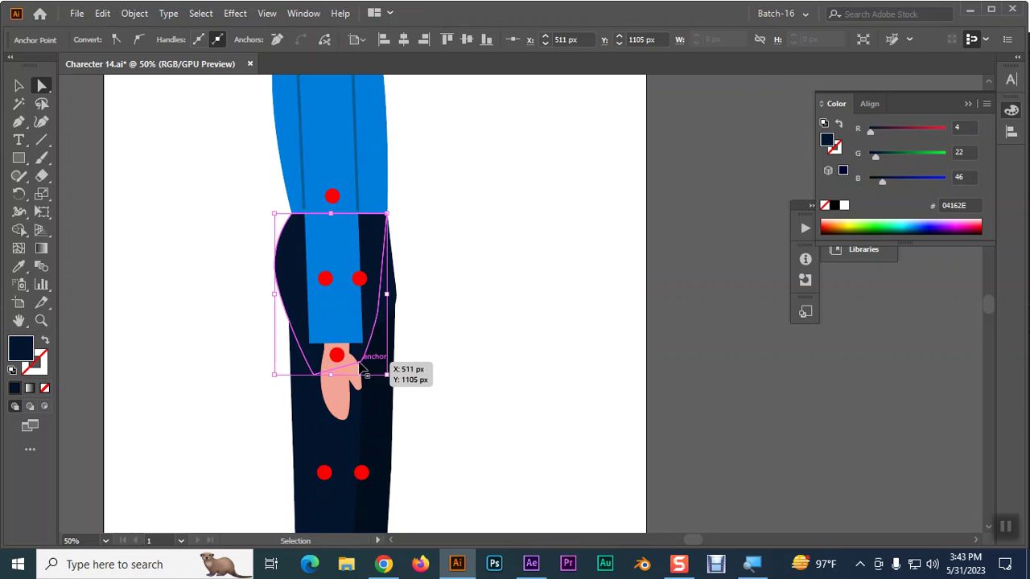
Preview the walk animation in After Effects from the start.
left_click(531, 564)
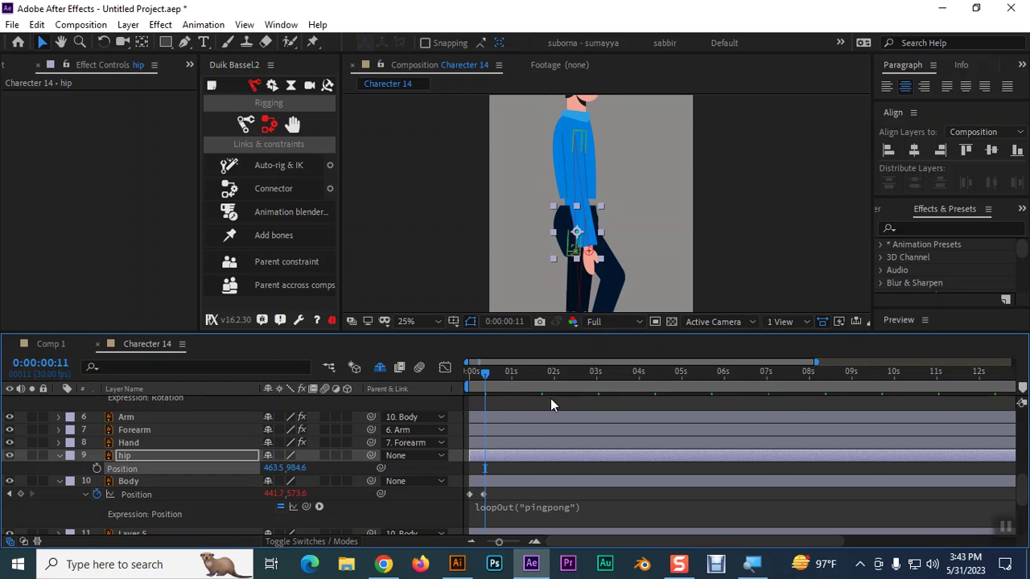
left_click_drag(478, 373, 442, 372)
key("space")
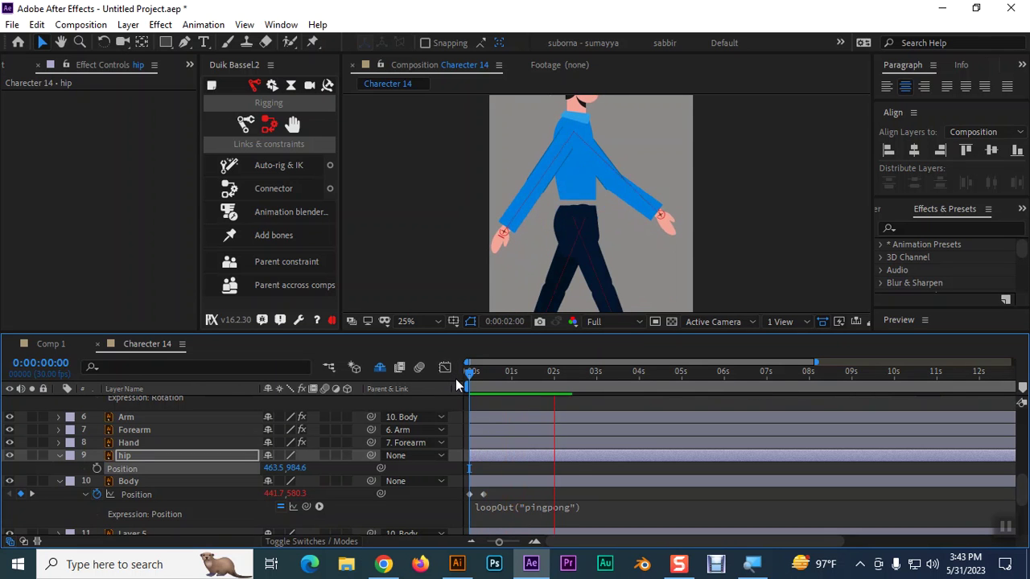
key("space")
left_click(457, 564)
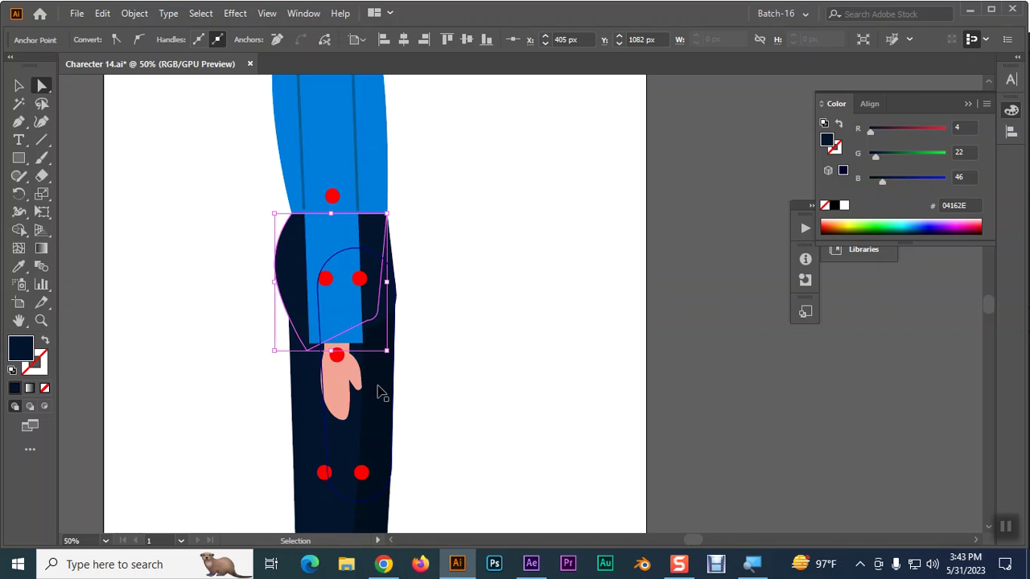
Round the sleeve shape's bottom corners to 48.03 px and save Charecter 14.ai.
left_click(307, 327)
mouse_move(300, 317)
left_mouse_down()
mouse_move(343, 354)
mouse_move(366, 331)
left_mouse_up()
key("ctrl+s")
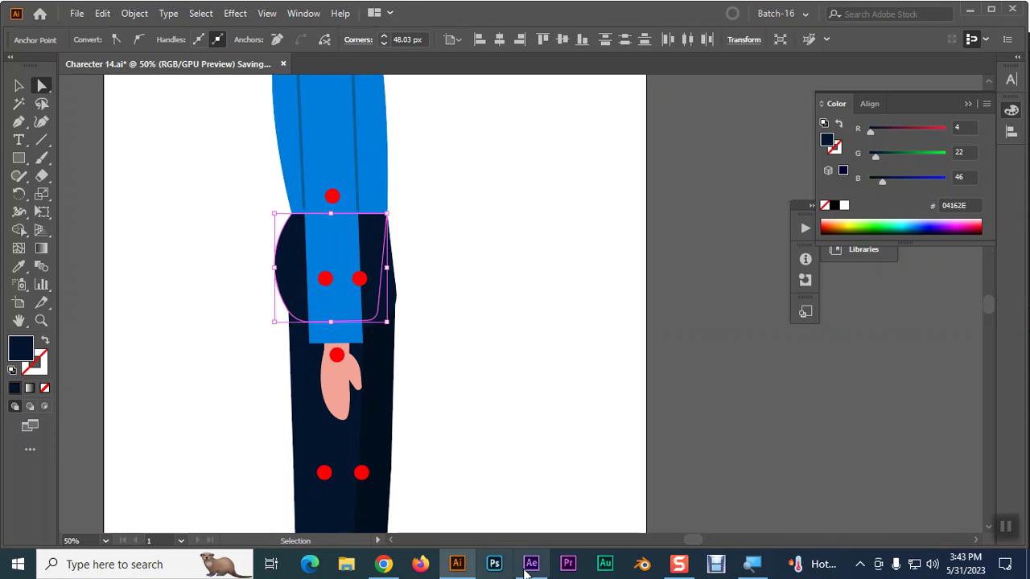
left_click(531, 563)
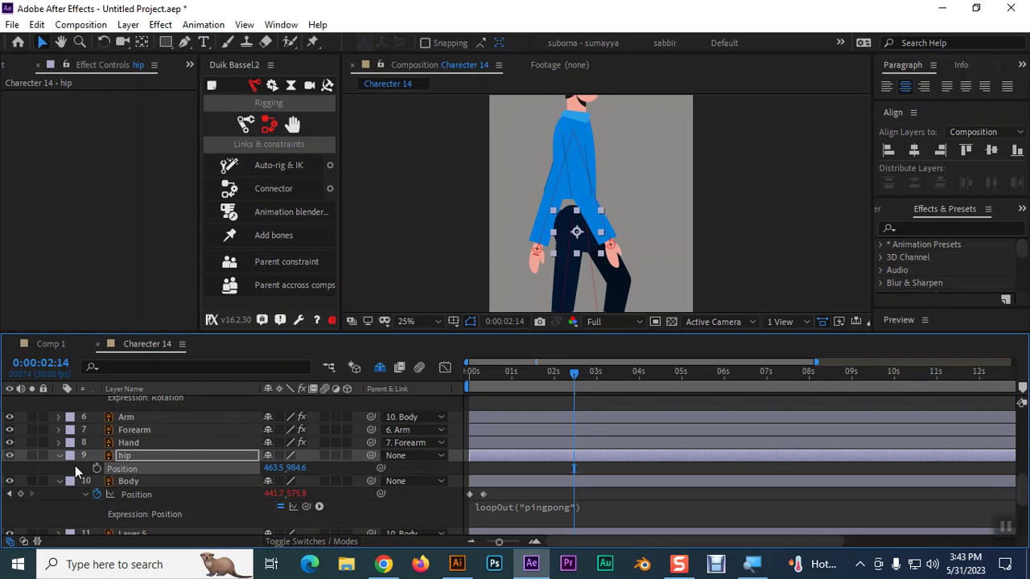
Collapse the hip Position and Body layer properties in the timeline.
left_click(59, 455)
left_click(58, 481)
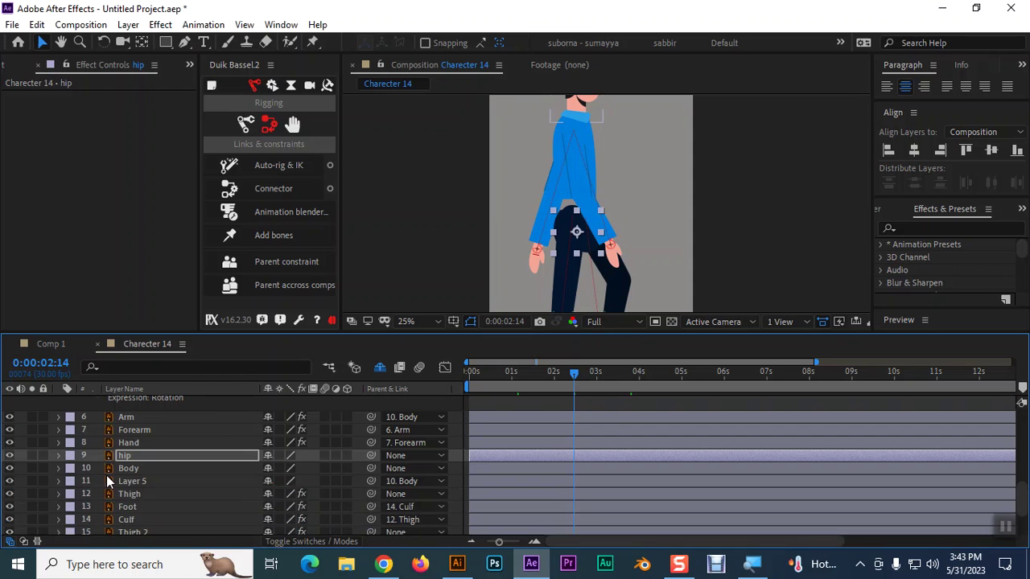
scroll(86, 484, "up", 5)
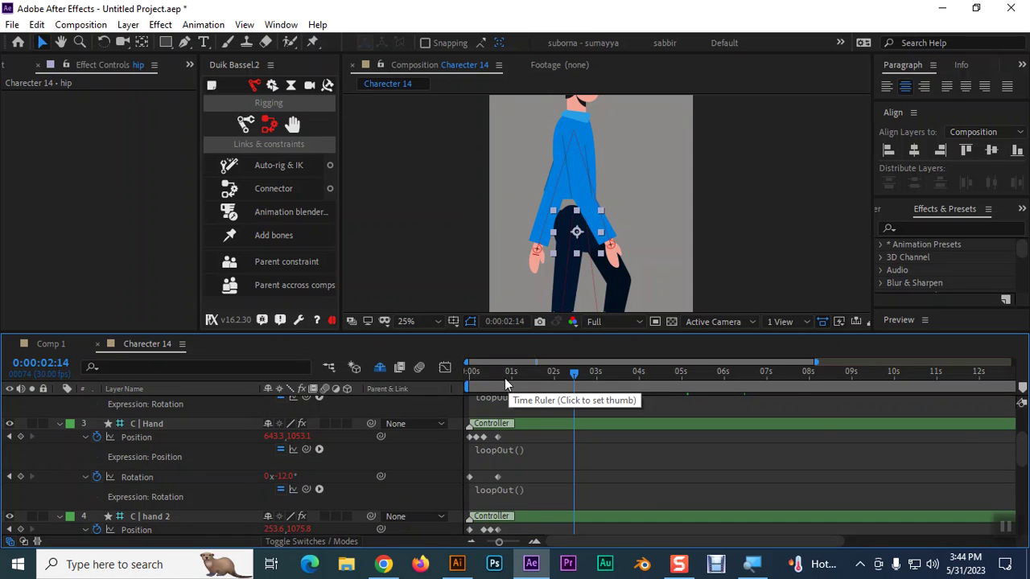
Deselect the sleeve shape in Illustrator by clicking empty artboard.
left_click(456, 564)
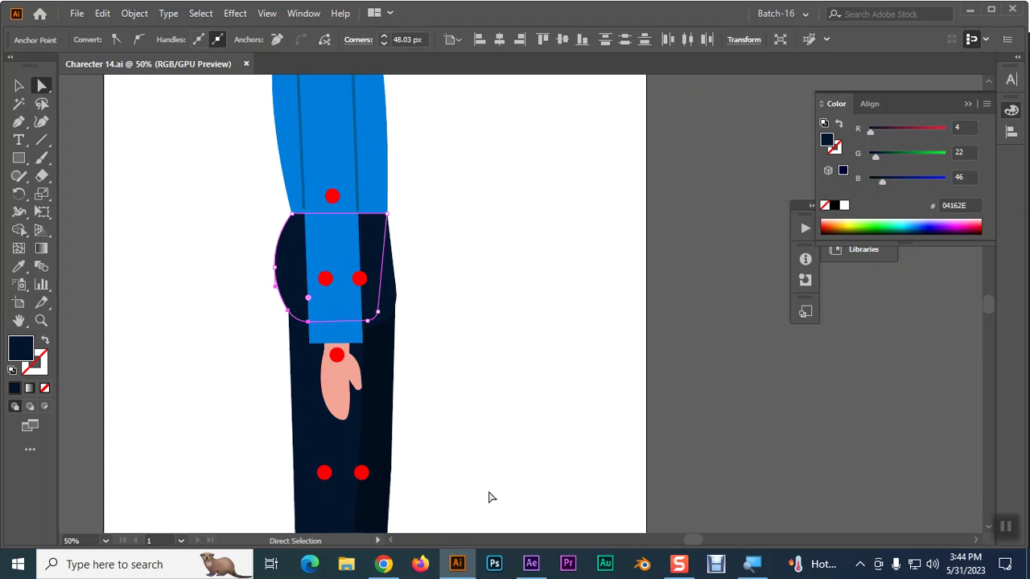
left_click(502, 472)
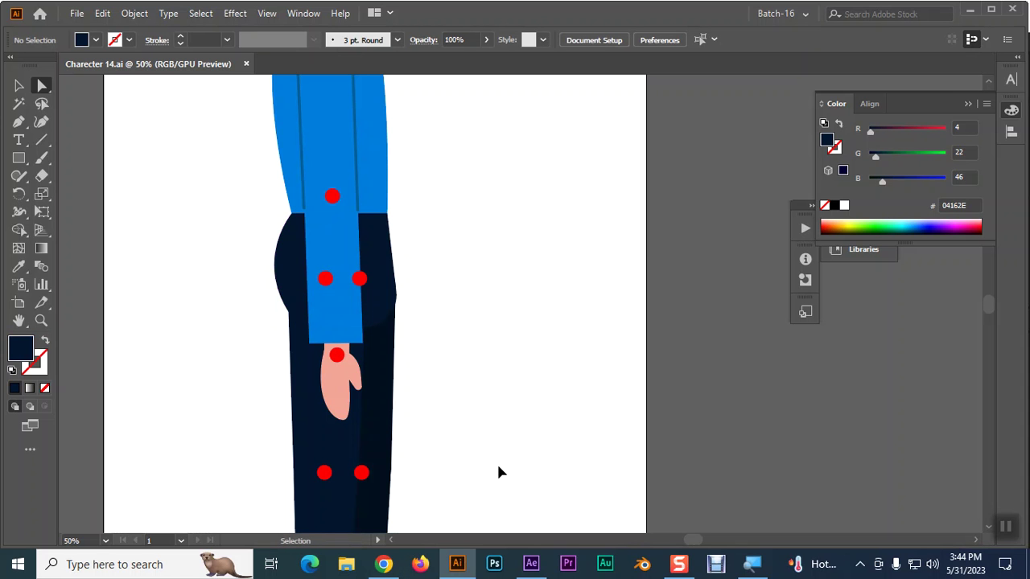
left_click(531, 564)
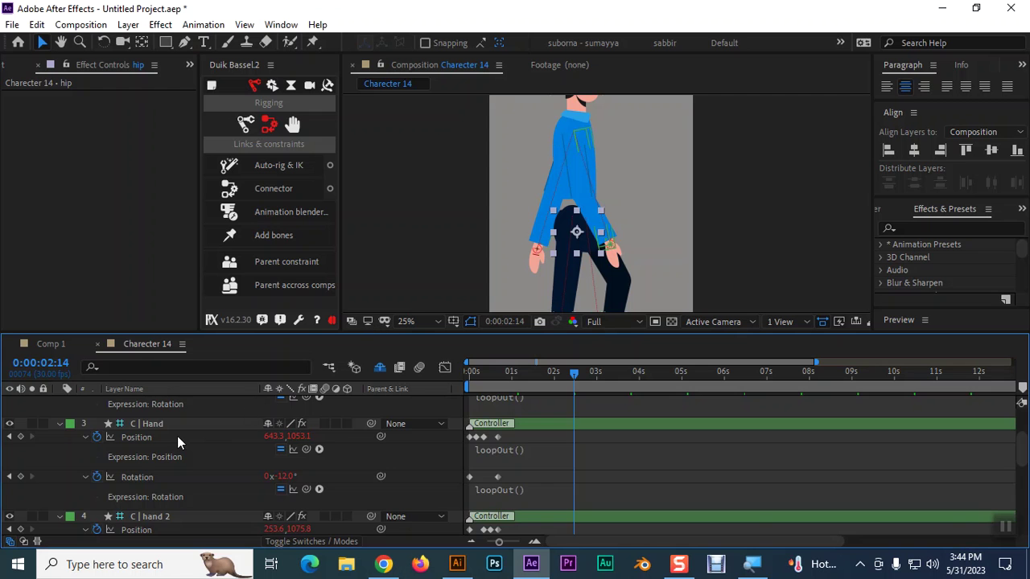
Collapse all layer properties and pan the viewer to show the character's legs.
scroll(178, 436, "down", 1)
key("u")
key("Return")
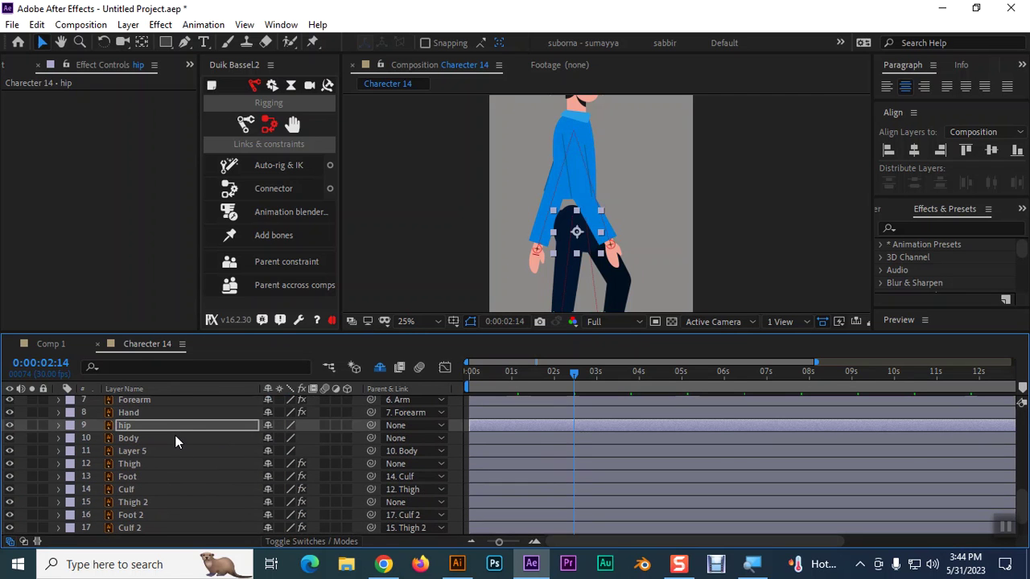
key("h")
left_click_drag(629, 208, 629, 140)
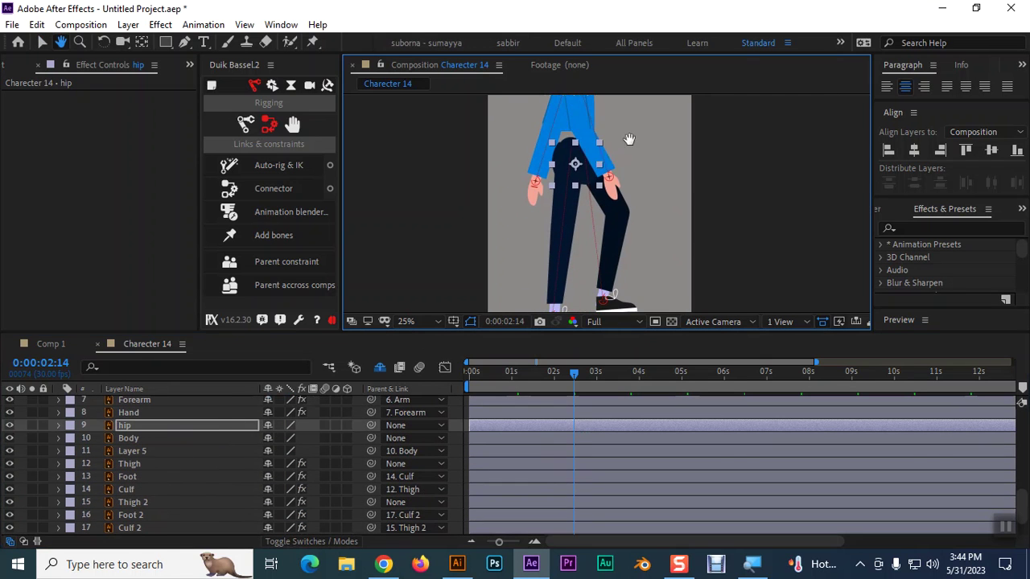
key("v")
left_click(156, 424)
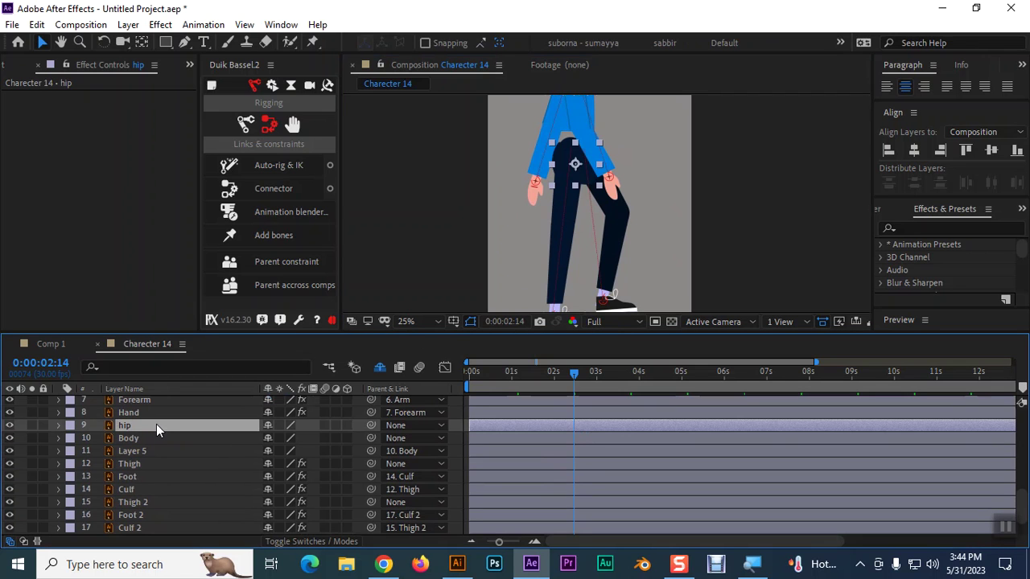
key("Return")
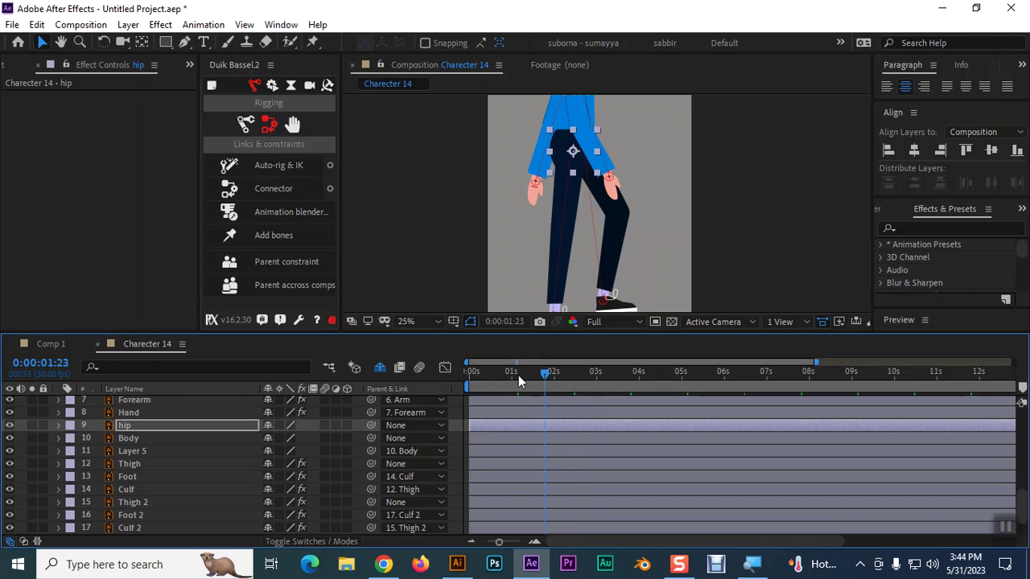
Replay and scrub the walk cycle to check the poses, ending back at 0:00.
left_click(465, 375)
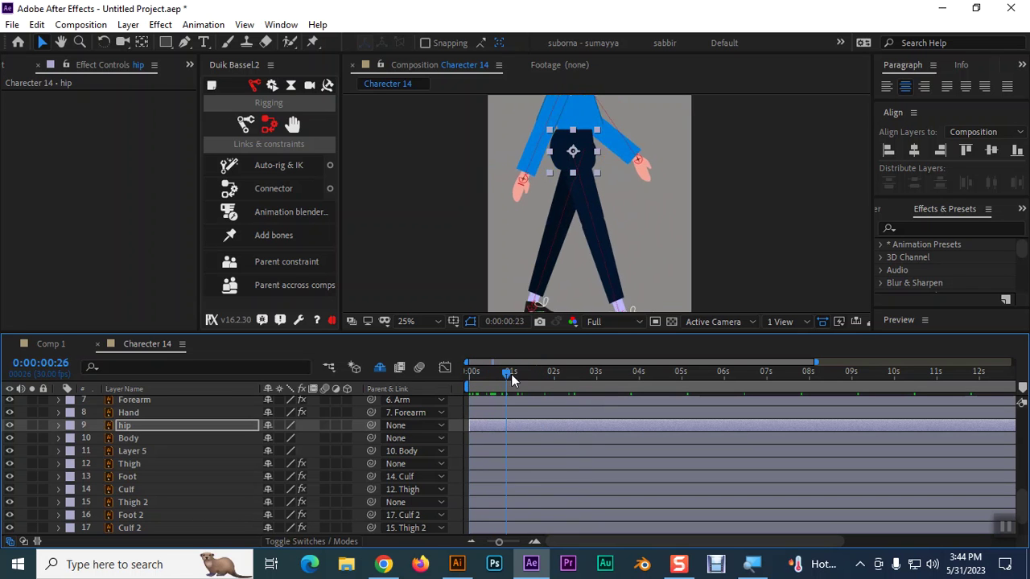
left_click_drag(531, 381, 526, 383)
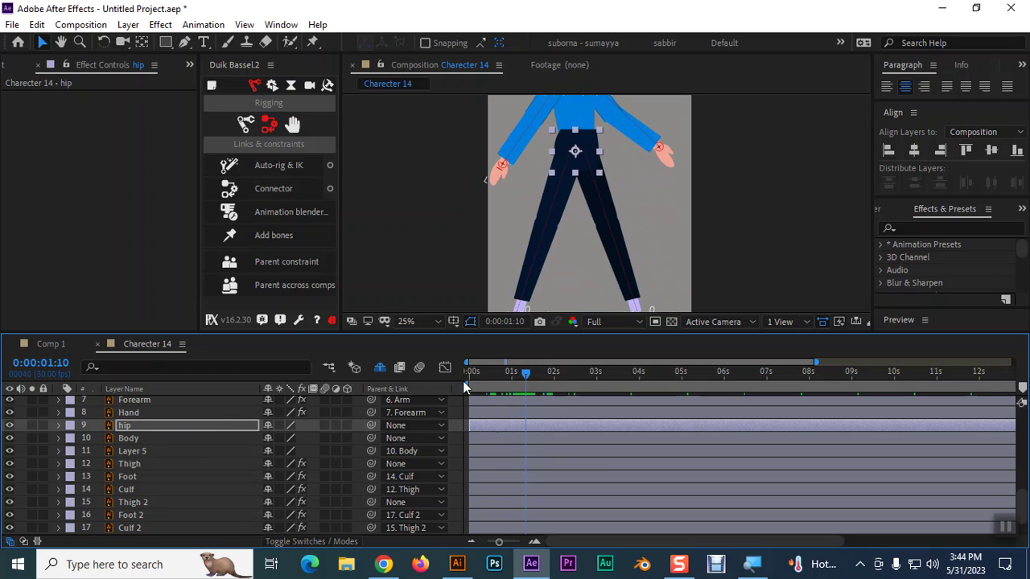
left_click(577, 372)
left_click_drag(601, 369, 394, 390)
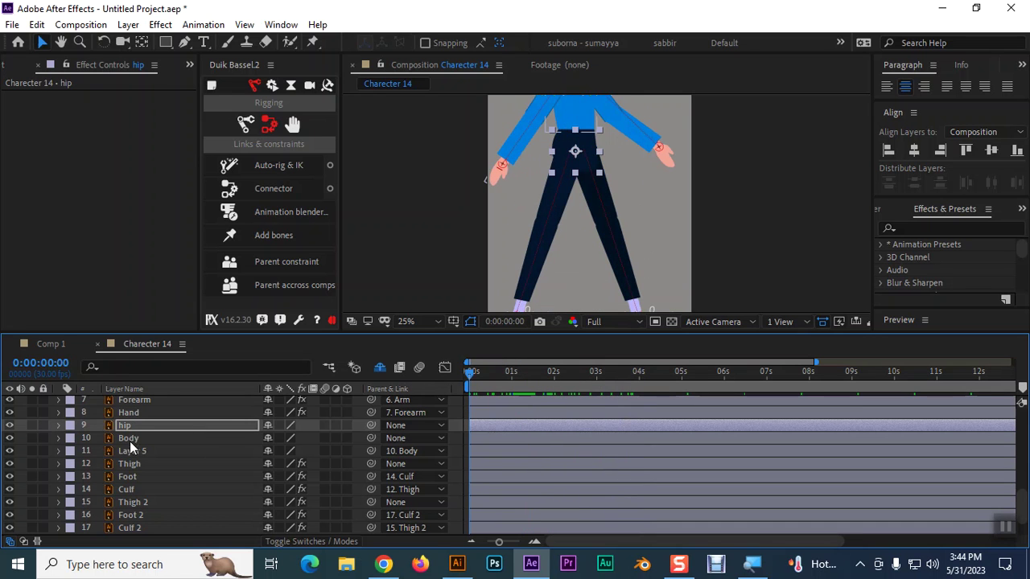
Pre-compose all the character layers into Pre-comp 1.
key("Return")
key("ctrl+a")
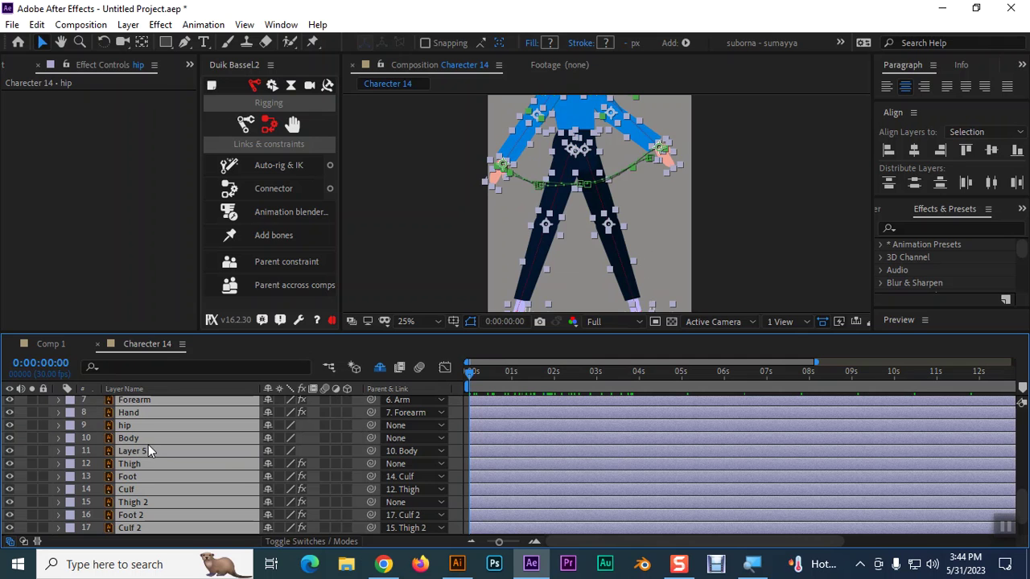
key("ctrl+shift+c")
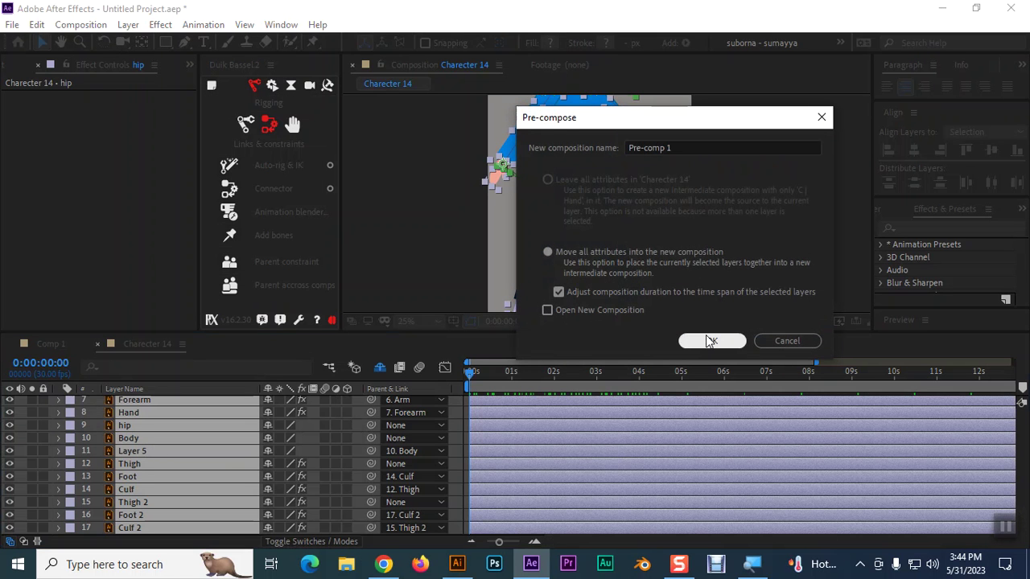
left_click(708, 341)
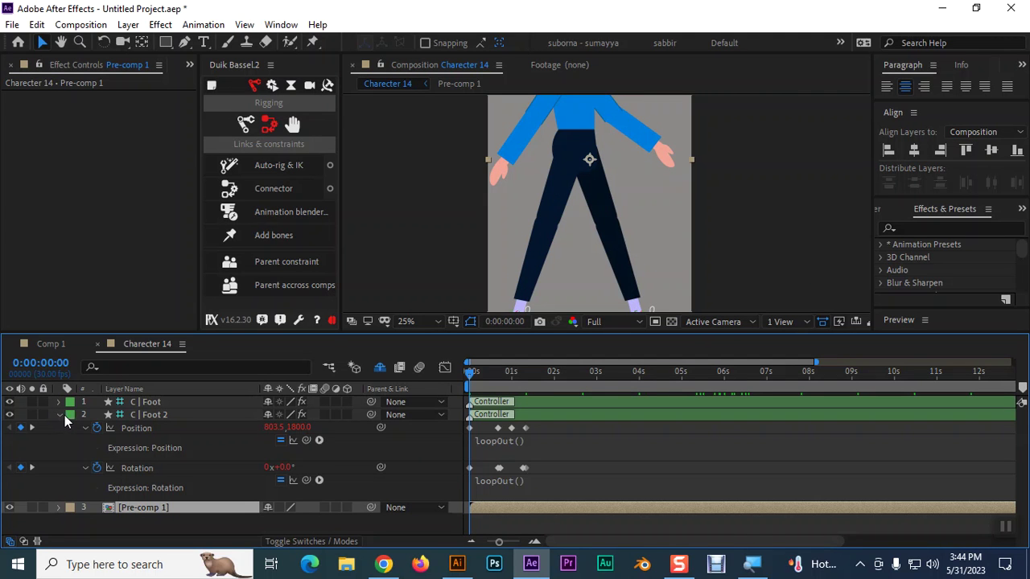
Pre-compose Pre-comp 1 with both foot controllers into a single Pre-comp 2.
left_click(155, 414)
key("ctrl+shift+Up")
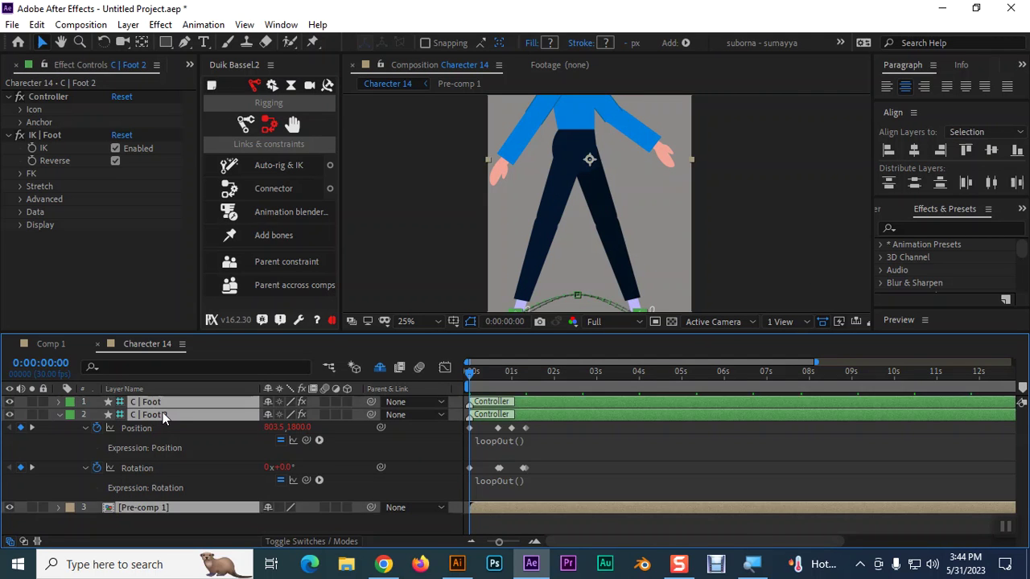
key("ctrl+shift+c")
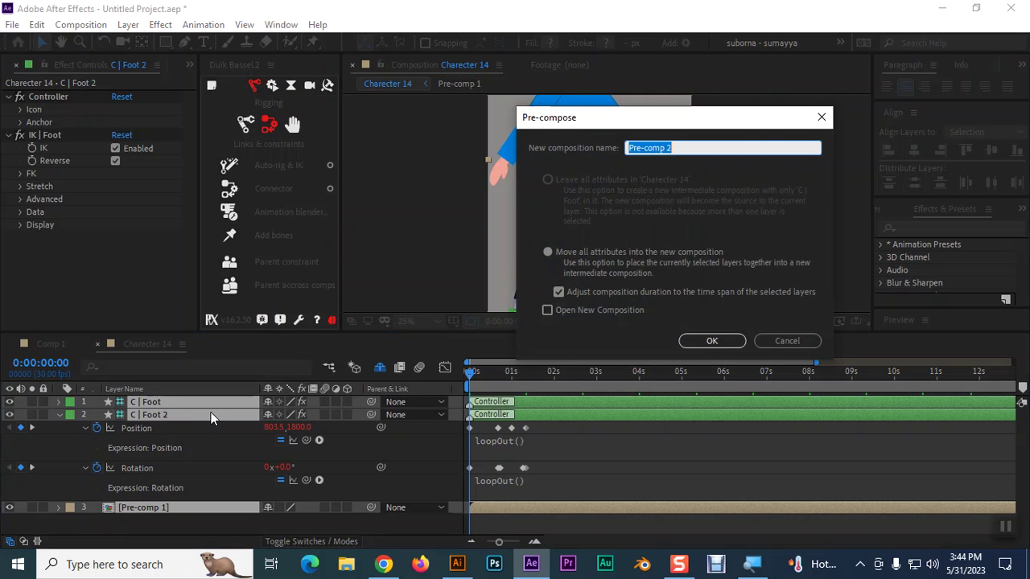
left_click(712, 341)
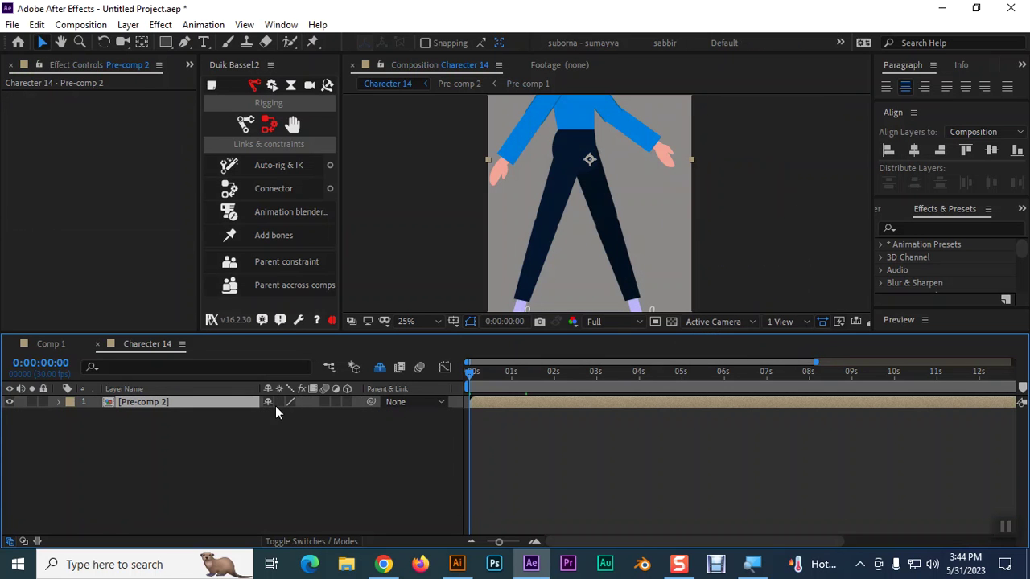
In Comp 1, scale Pre-comp 2 to 59% and move it up in the frame.
left_click(55, 344)
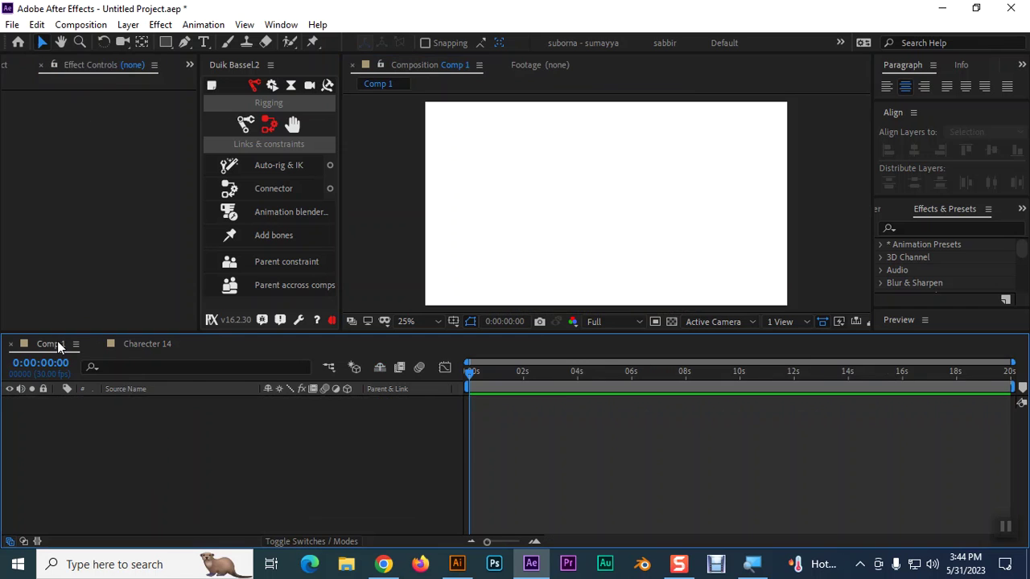
left_click(139, 344)
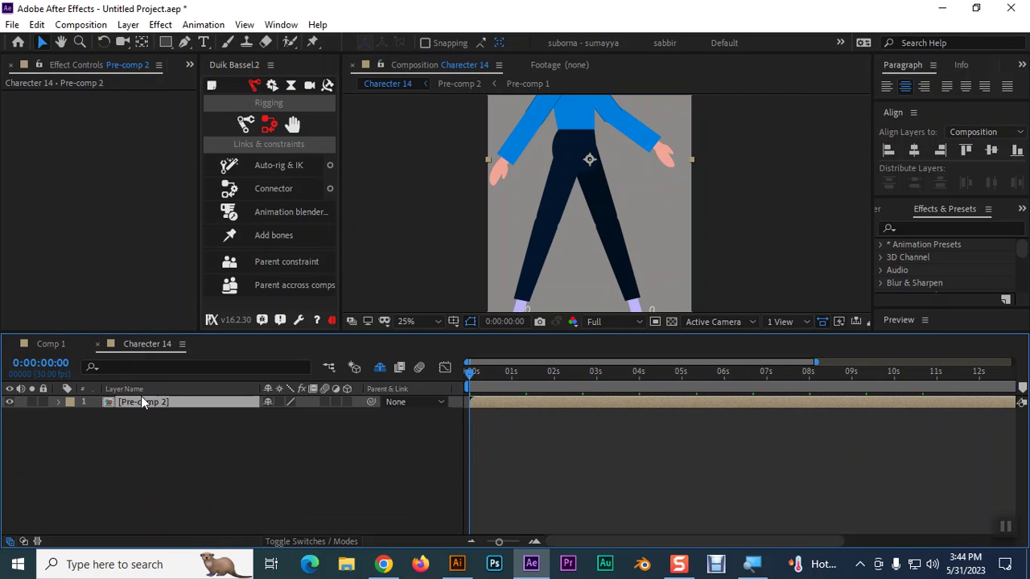
left_click(56, 343)
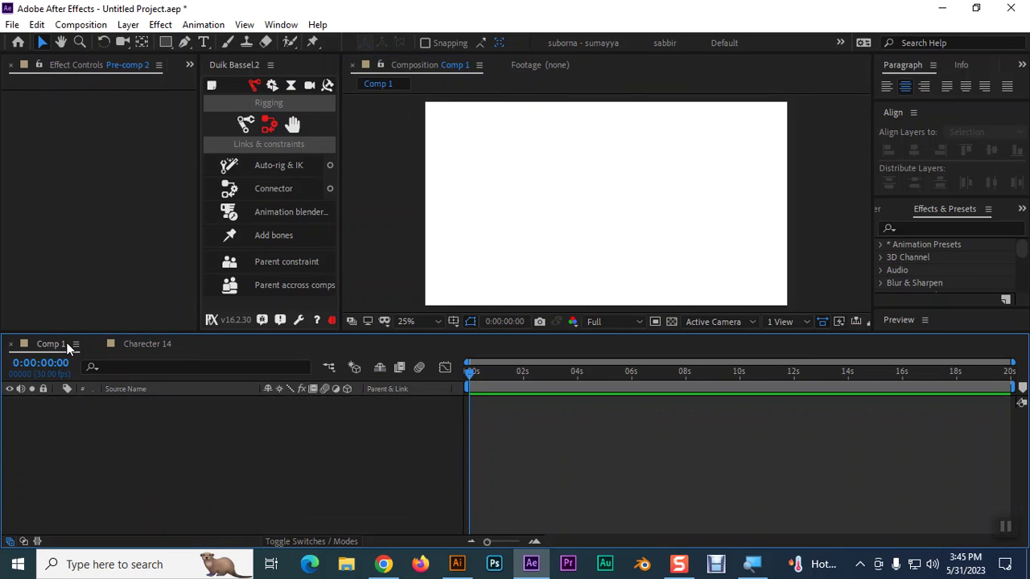
key("s")
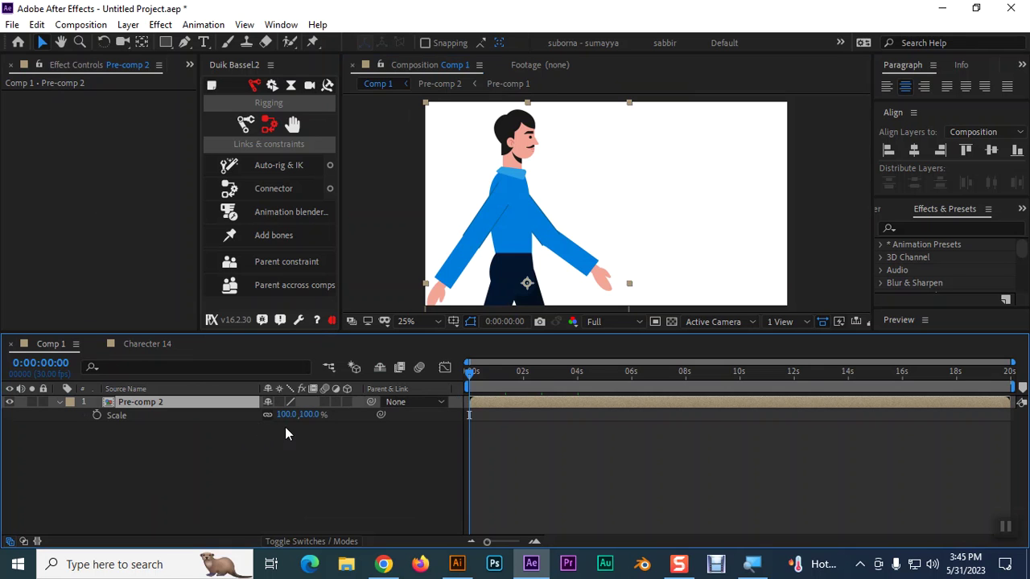
left_click_drag(286, 414, 265, 415)
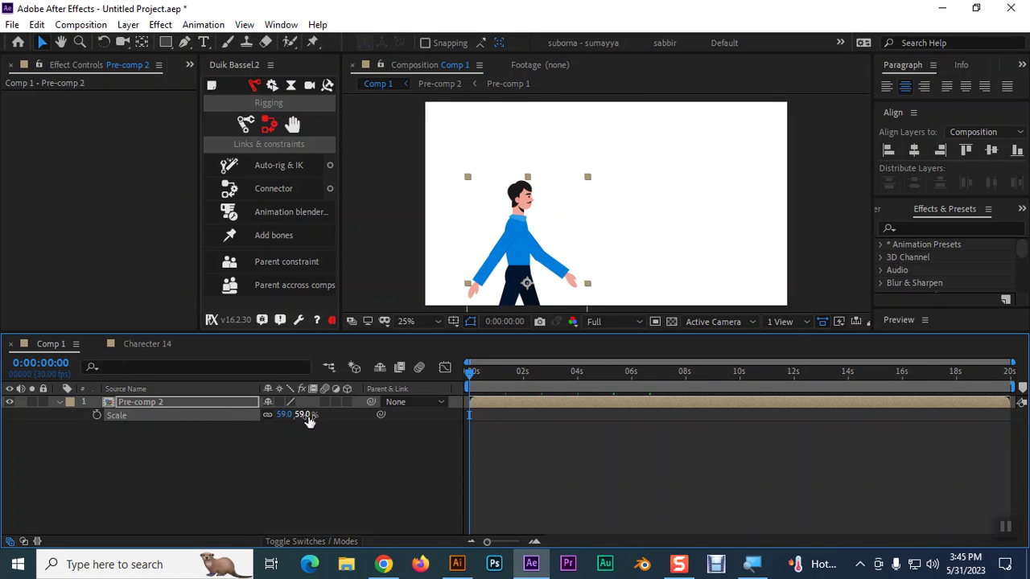
key("p")
mouse_move(297, 420)
left_mouse_down()
mouse_move(272, 415)
mouse_move(2, 456)
left_mouse_up()
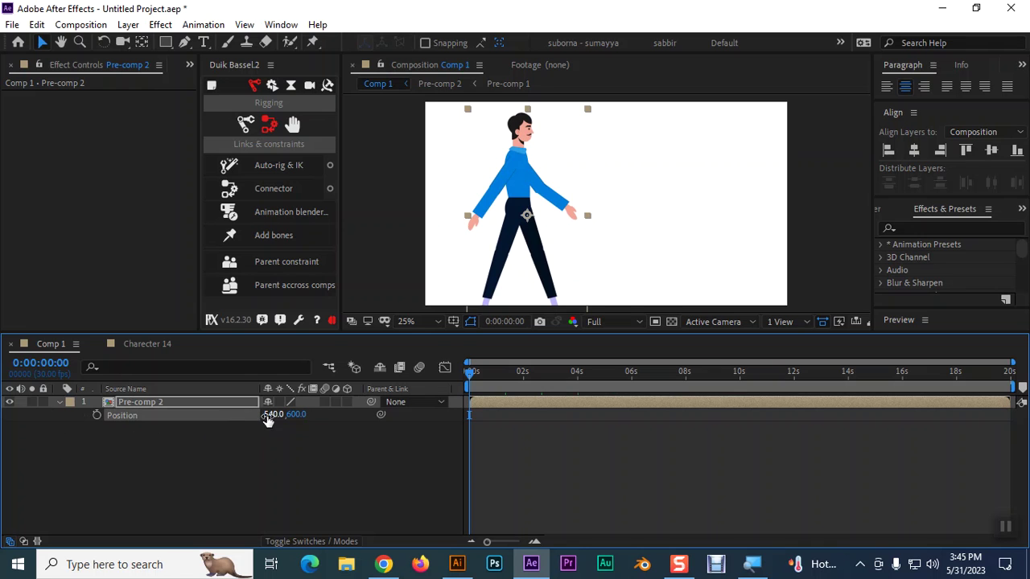
Shrink the character to 39% and preview the animation from the first frame.
key("s")
left_click_drag(300, 414, 283, 416)
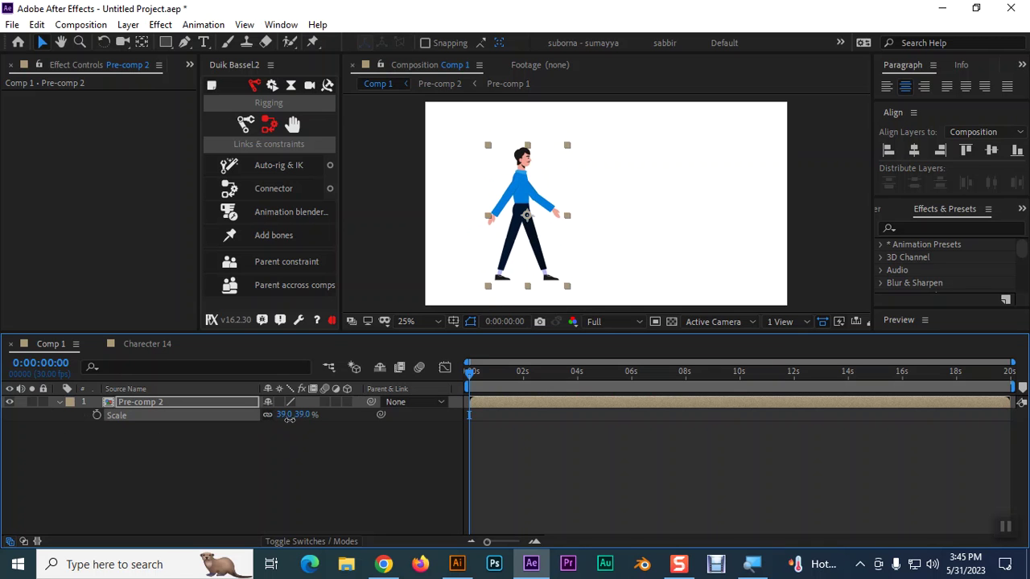
key("space")
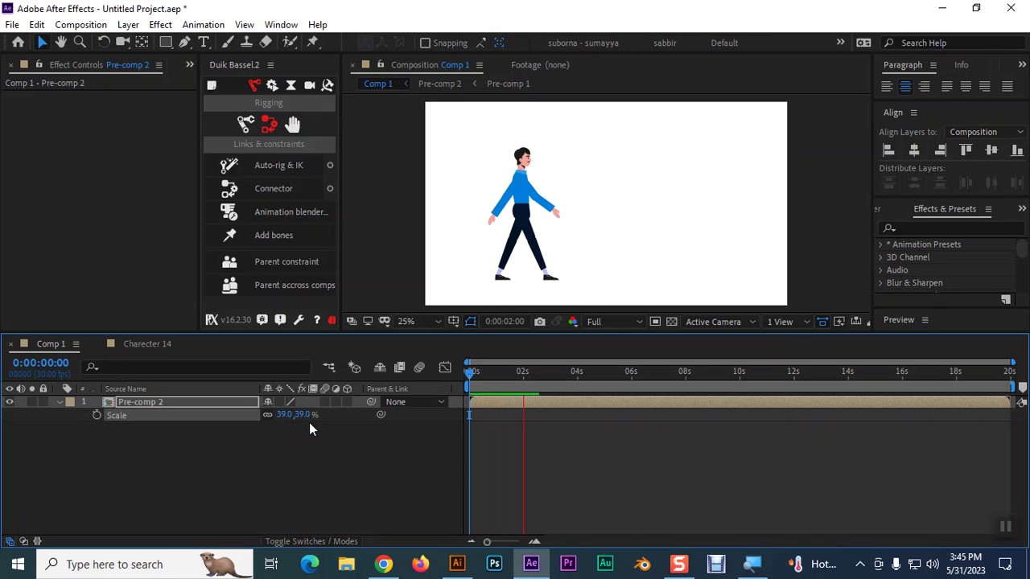
mouse_move(571, 372)
left_mouse_down()
mouse_move(481, 376)
mouse_move(462, 374)
mouse_move(550, 381)
mouse_move(304, 352)
left_mouse_up()
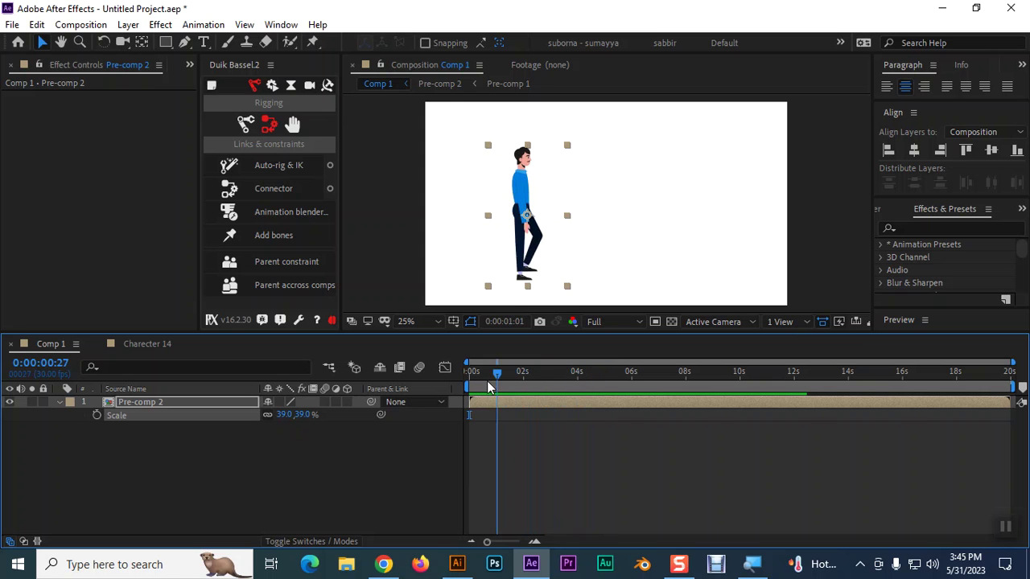
Import the street background image Capture.PNG from the desktop New folder.
left_click(11, 64)
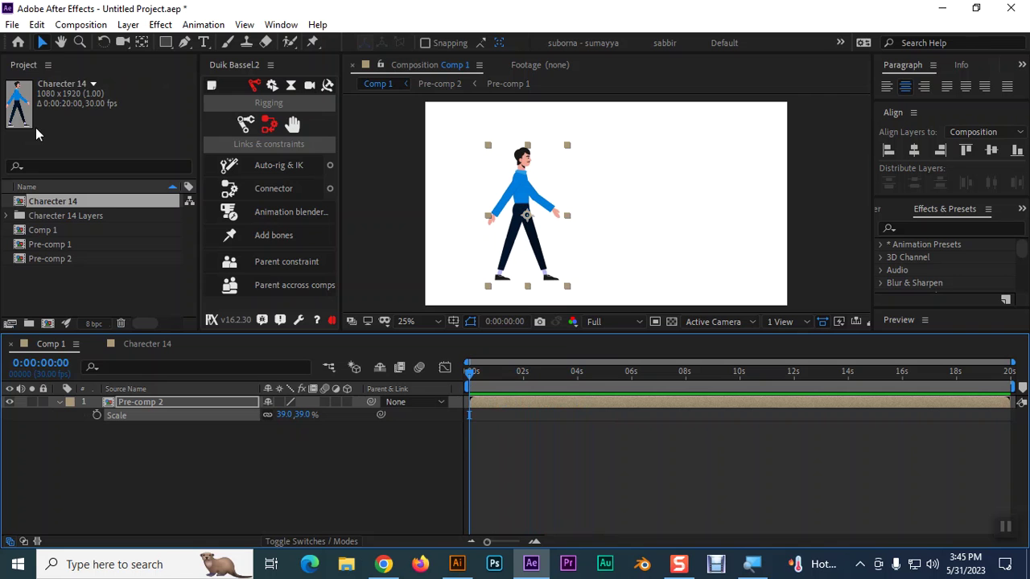
double_click(110, 288)
scroll(385, 247, "down", 2)
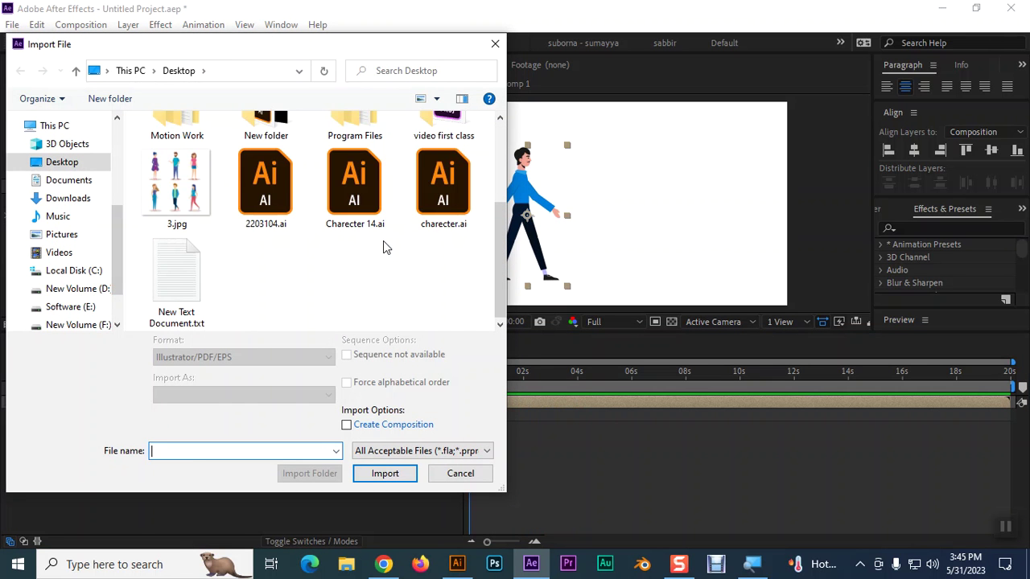
scroll(265, 205, "up", 1)
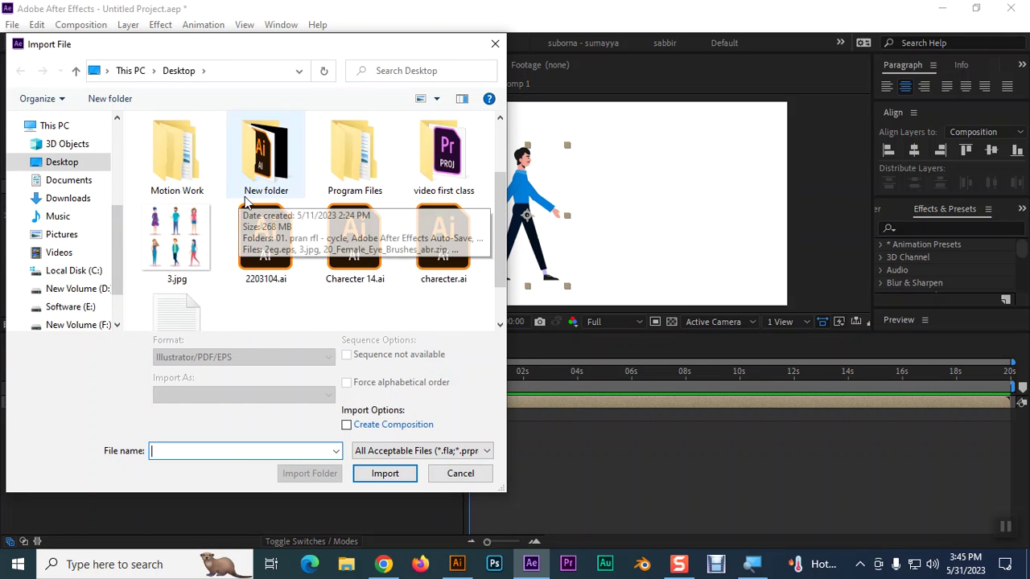
double_click(292, 165)
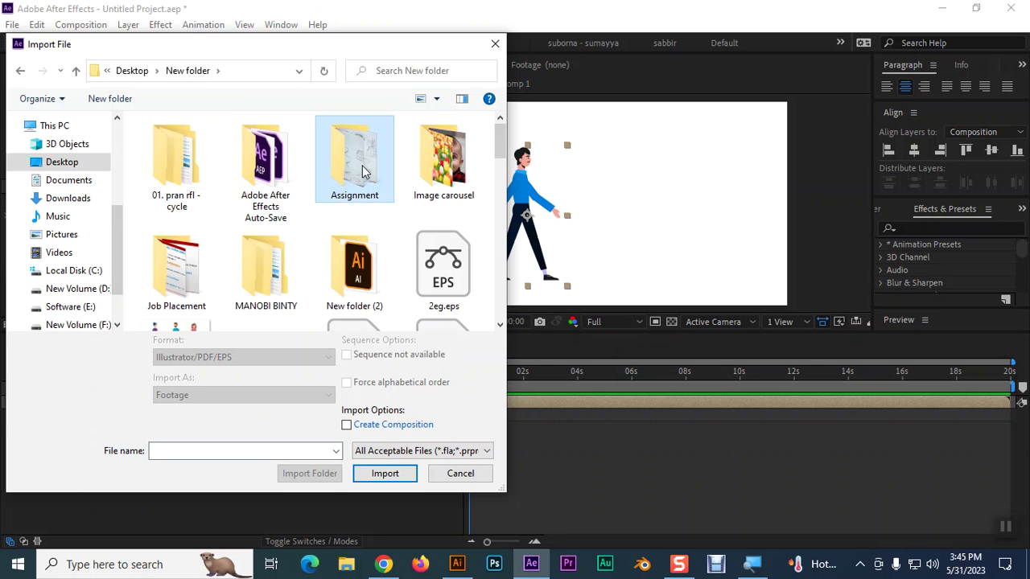
double_click(363, 169)
left_click(78, 72)
key("Escape")
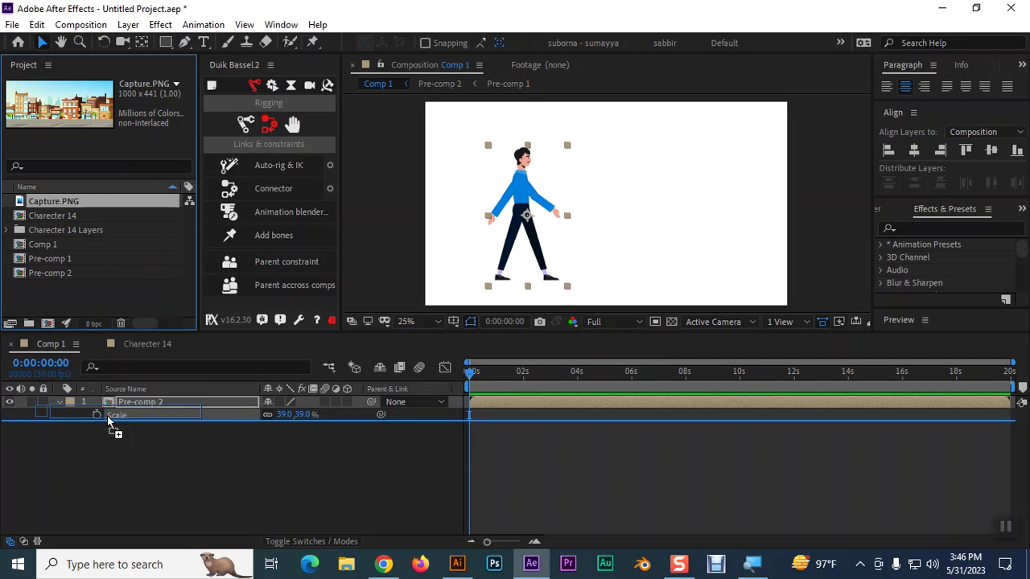
Place Capture.PNG in Comp 1 below Pre-comp 2 and scale it to 247%.
left_click_drag(87, 208, 104, 438)
key("s")
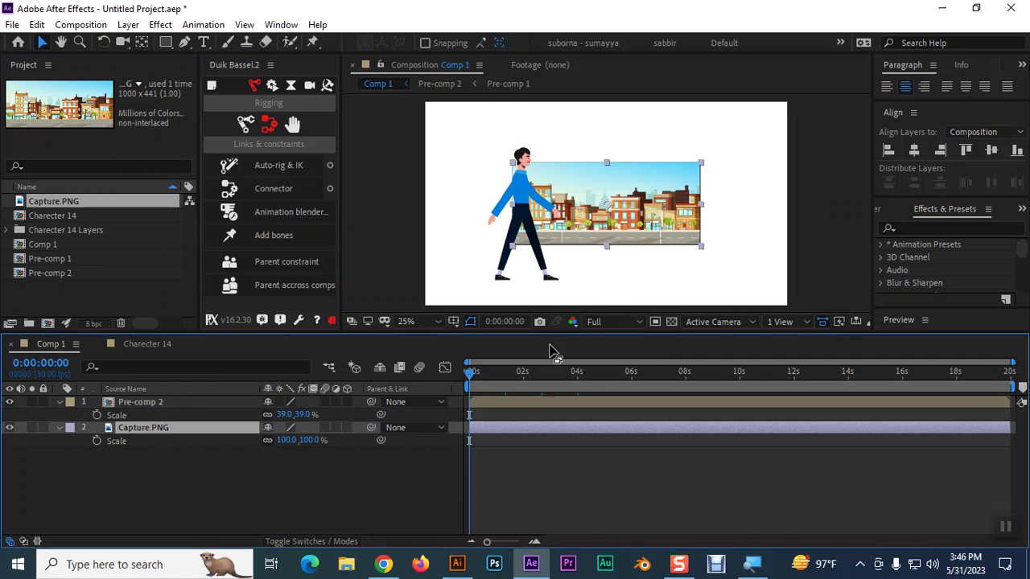
mouse_move(287, 440)
left_mouse_down()
mouse_move(415, 453)
mouse_move(498, 358)
left_mouse_up()
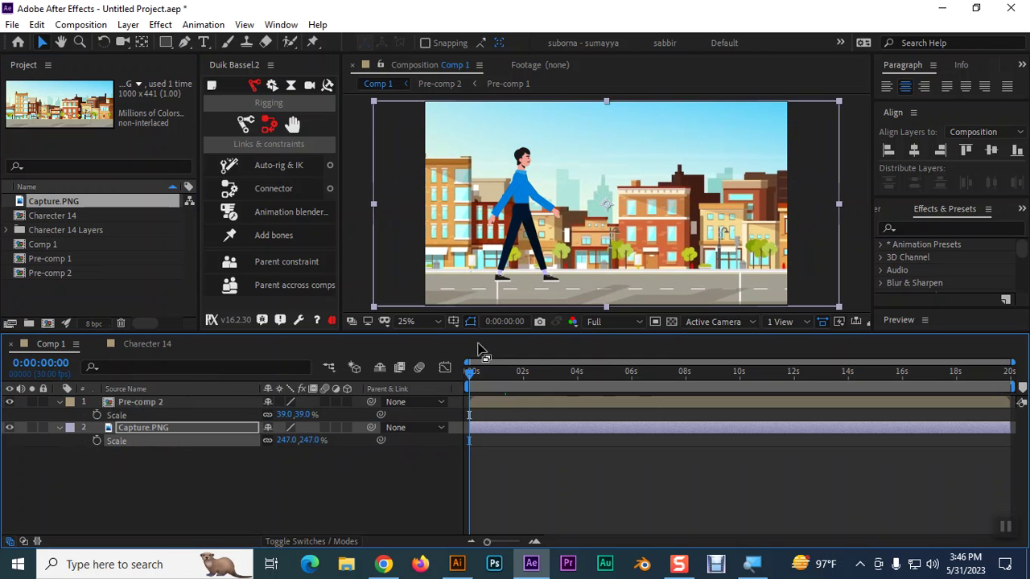
Keyframe Pre-comp 2's Position from X -202 at 0s to X 233 at 1:29.
left_click(193, 402)
key("p")
mouse_move(274, 415)
left_mouse_down()
mouse_move(298, 402)
mouse_move(200, 420)
left_mouse_up()
left_click(95, 415)
left_click_drag(472, 380, 523, 383)
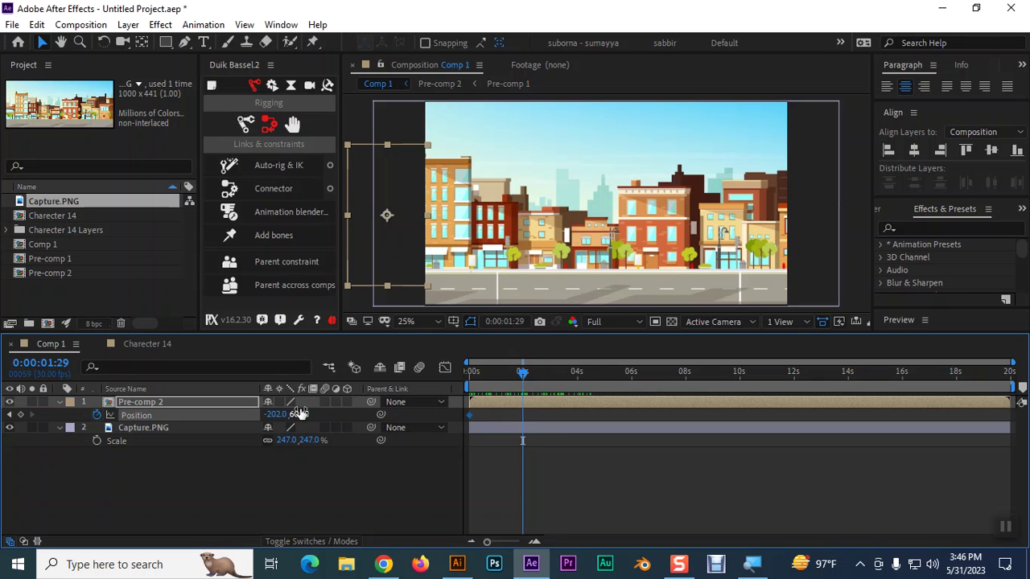
left_click_drag(277, 415, 504, 394)
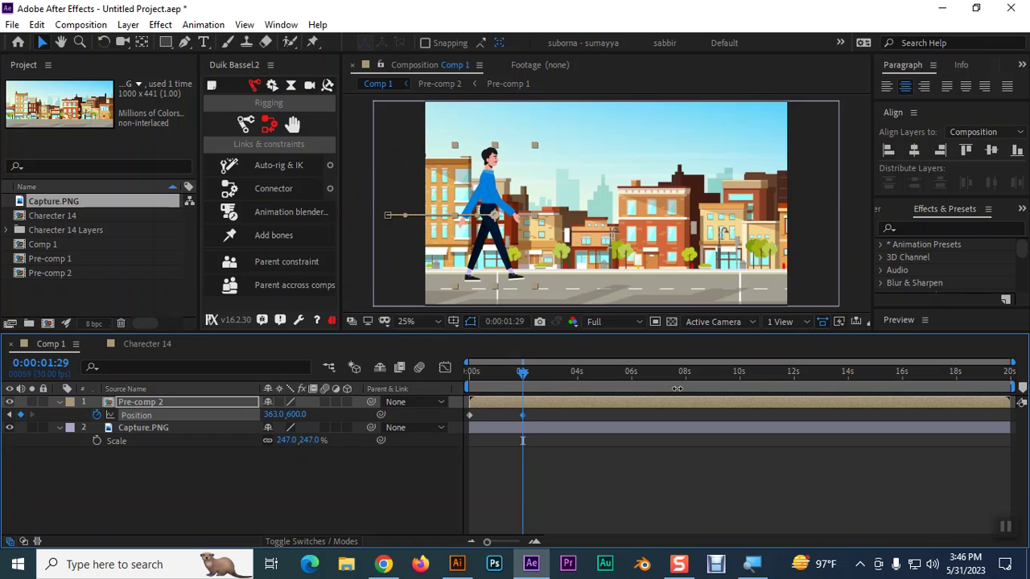
Preview the character sliding in from off-screen across the street, twice from the start.
key("space")
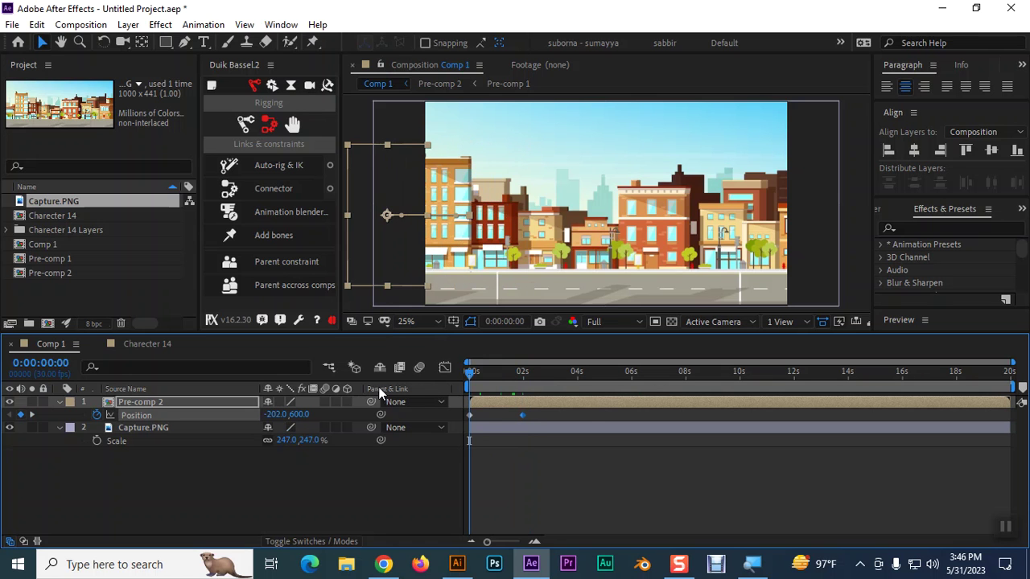
key("space")
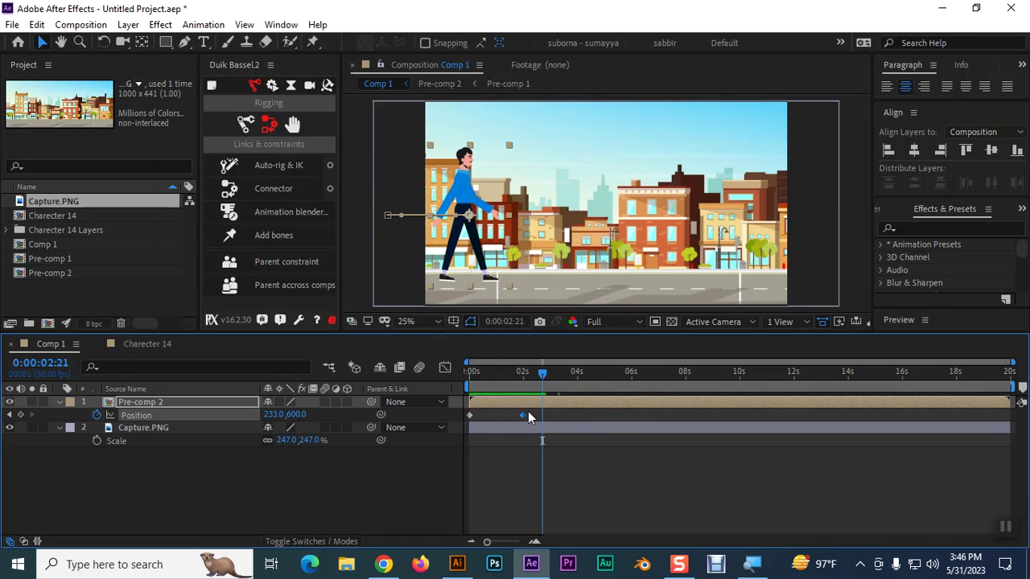
key("Home")
key("space")
key("space")
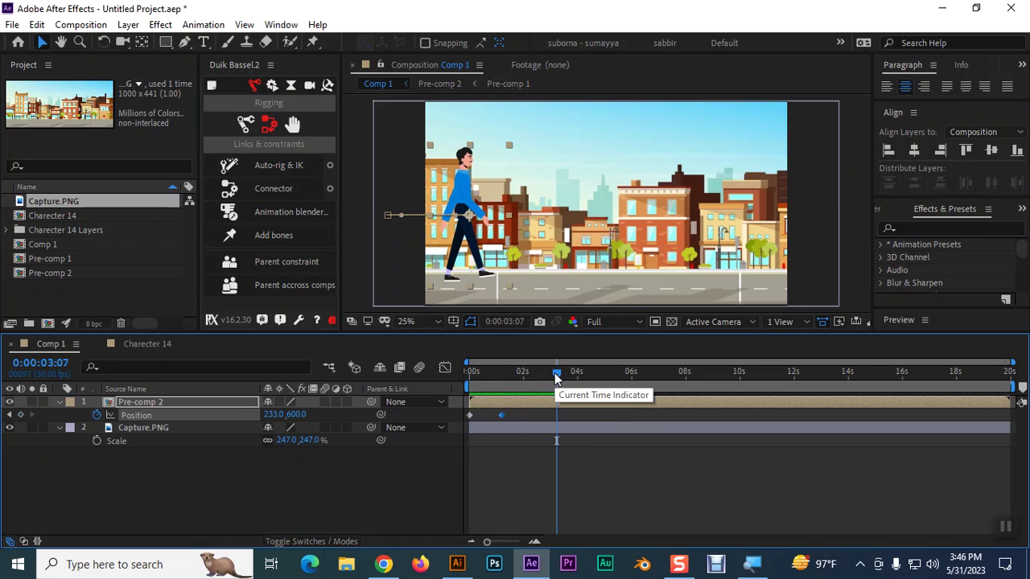
key("Home")
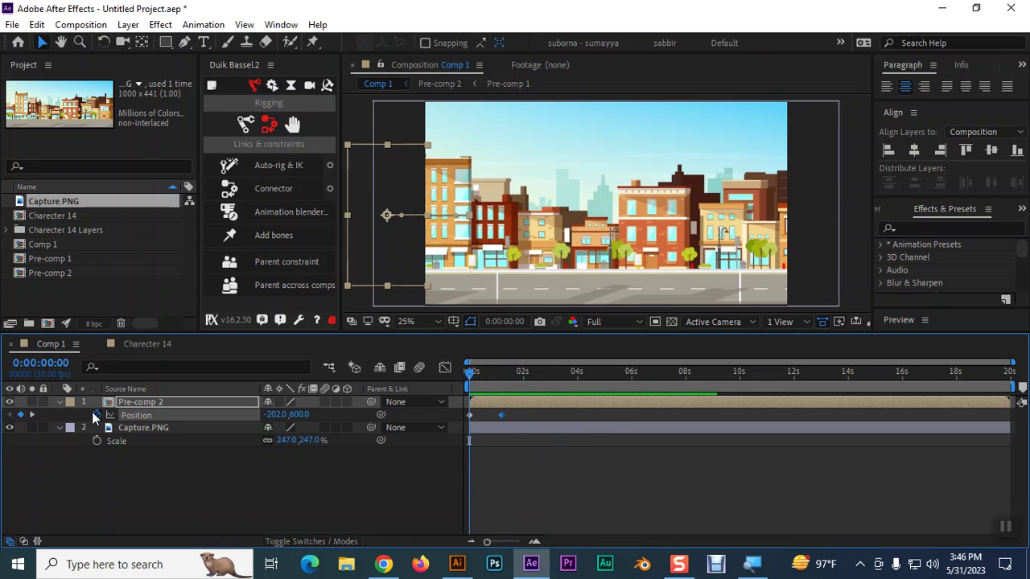
Add the expression loopOut("continue") to Pre-comp 2's Position.
left_click(97, 415, "alt")
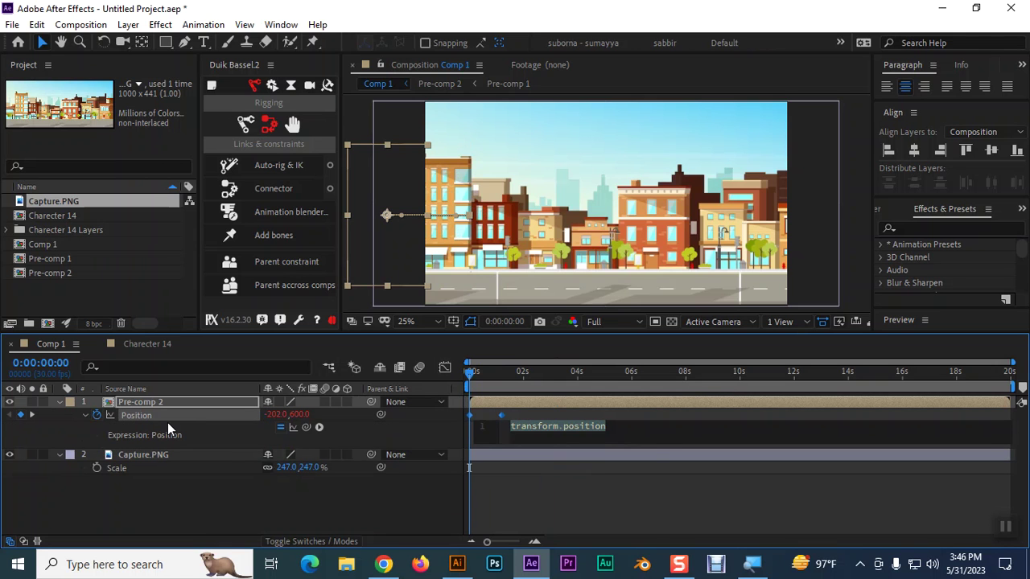
type("loop")
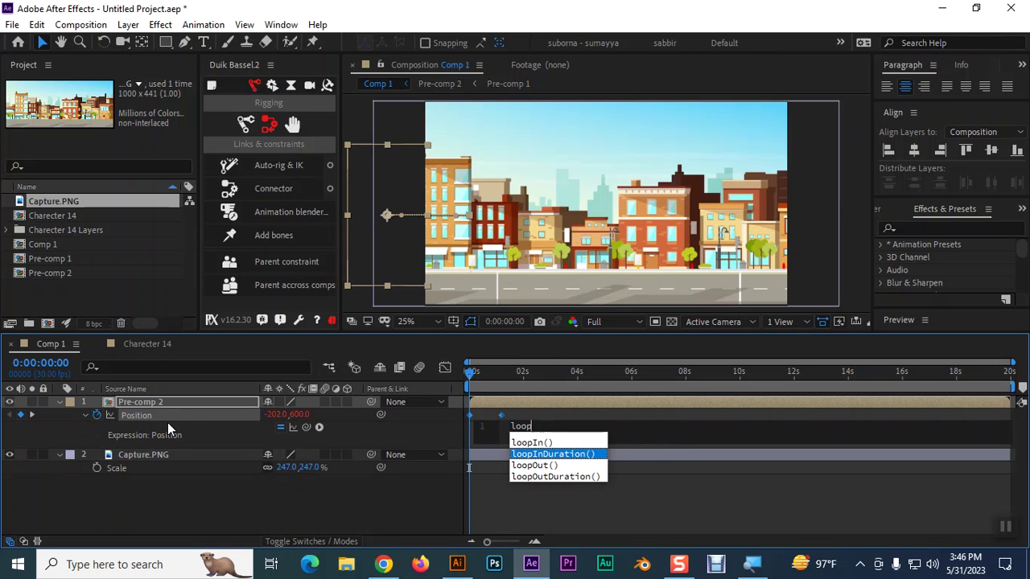
key("Down")
key("Down")
key("Up")
key("Return")
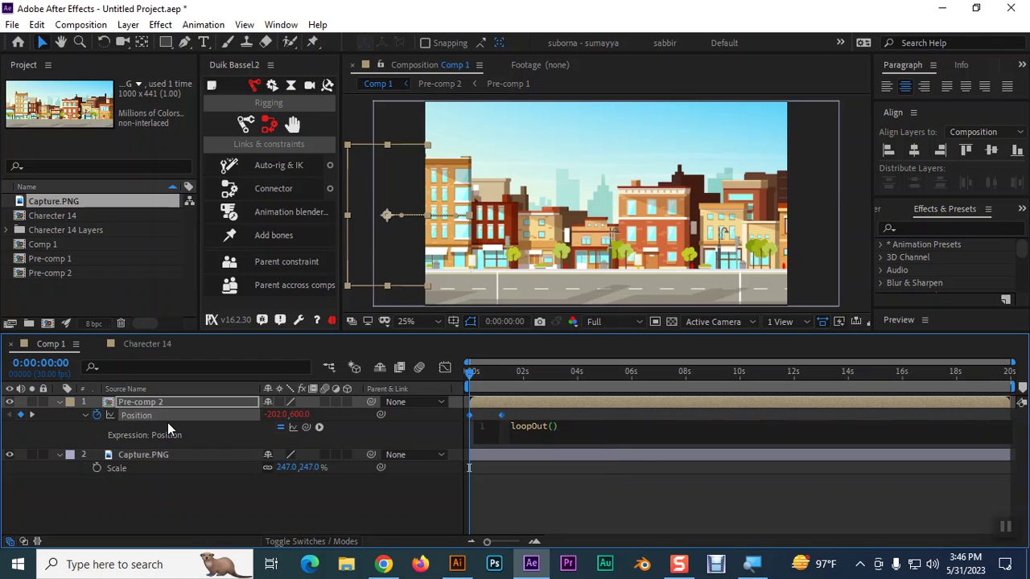
type("\"")
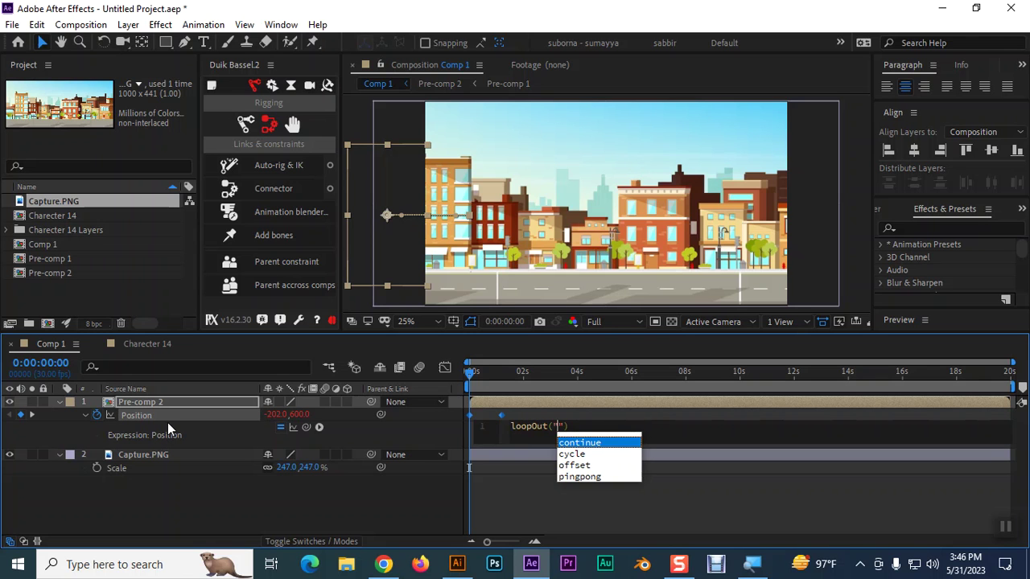
key("Left")
type("C")
key("Return")
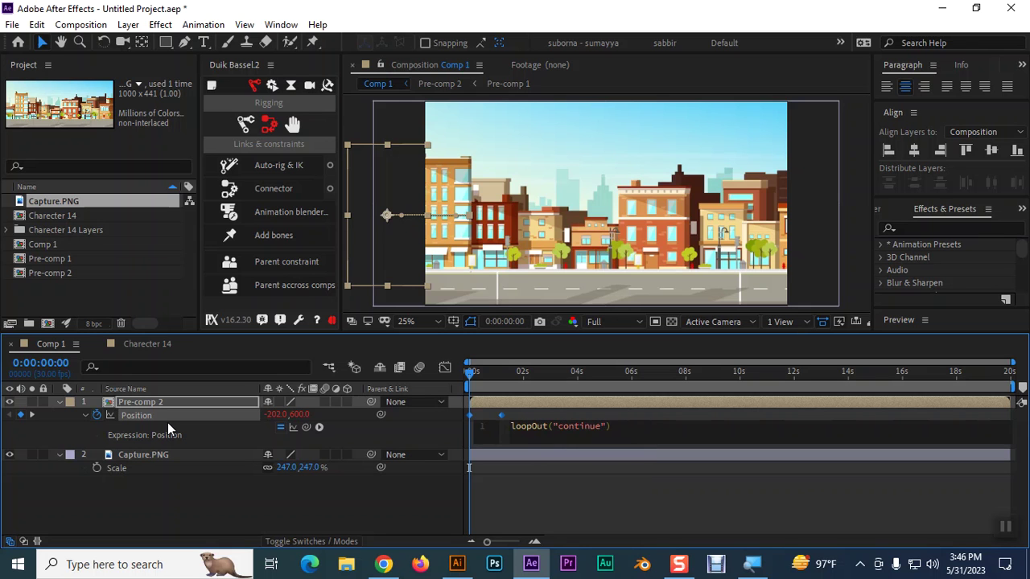
left_click(213, 511)
Preview the continuing walk, select the second Position keyframe, and park the time near 5:27.
key("space")
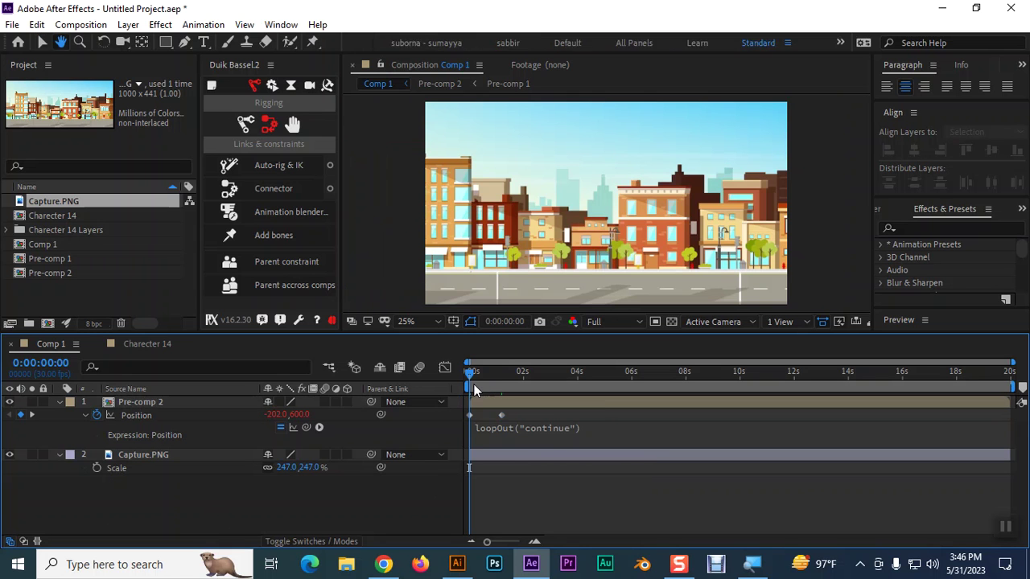
left_click(476, 402)
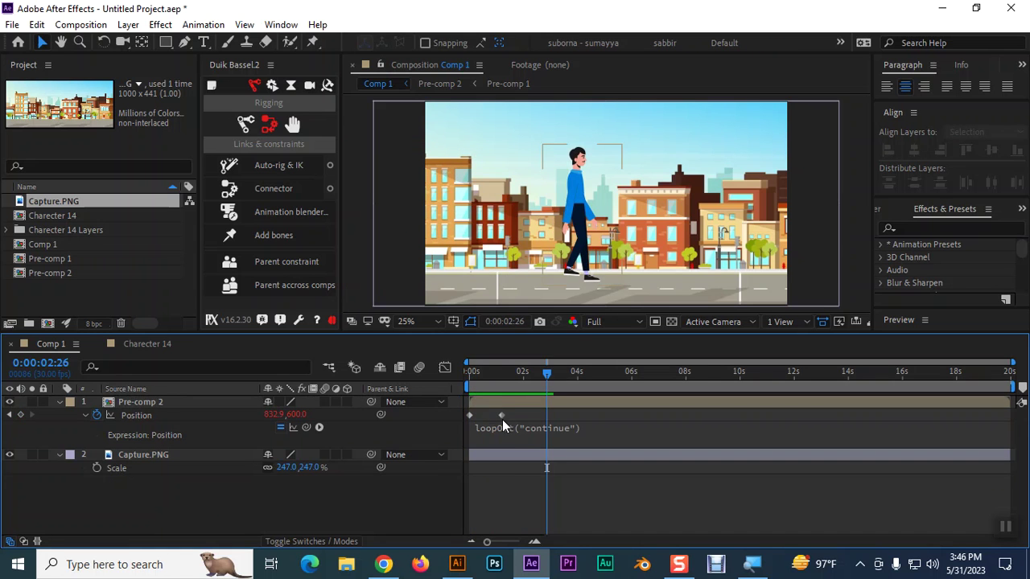
left_click(502, 415)
key("space")
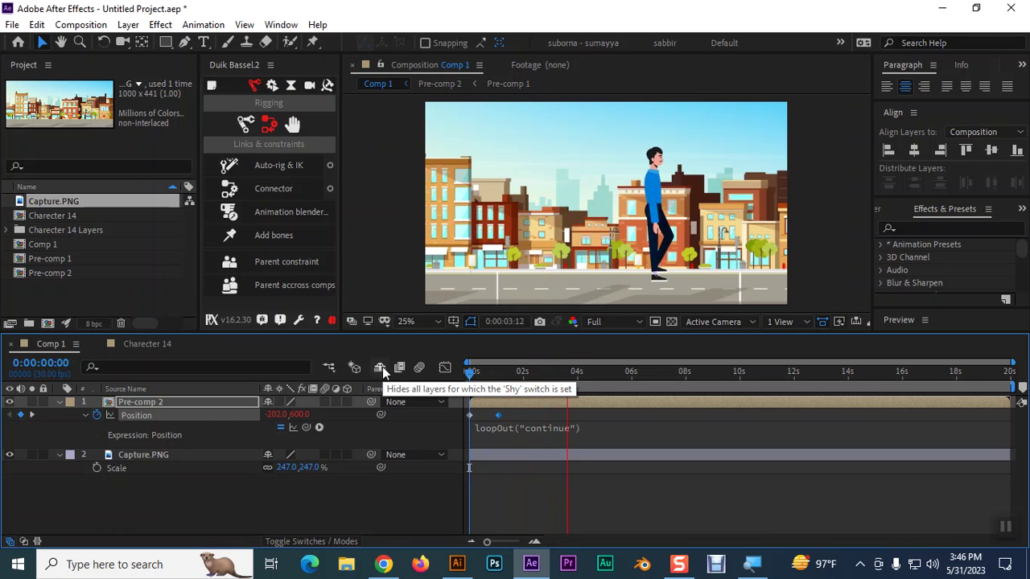
key("space")
left_click_drag(643, 372, 634, 378)
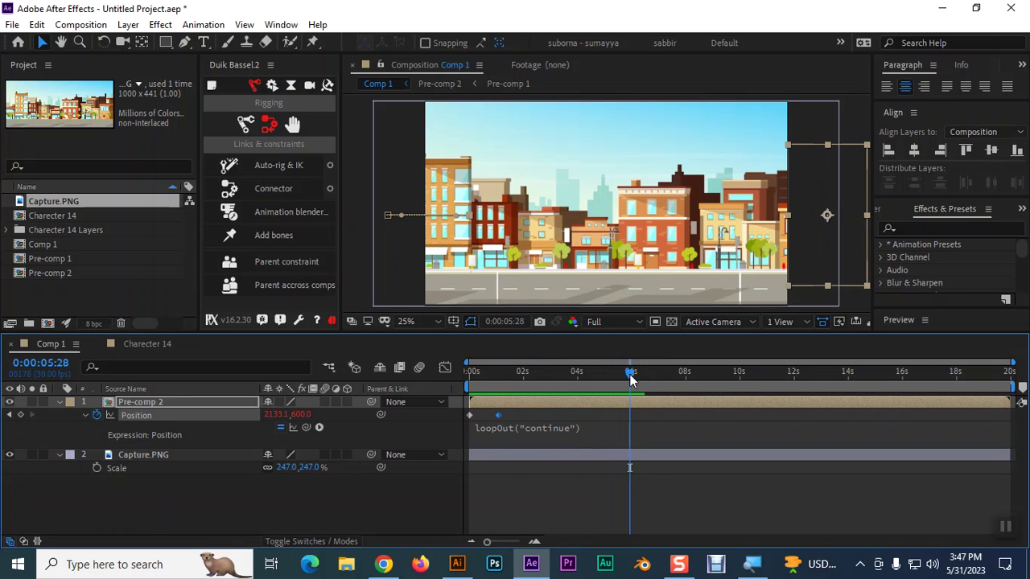
Trim Comp 1 to the work area ending at 0:00:05:28, then preview and scrub the walk.
right_click(580, 382)
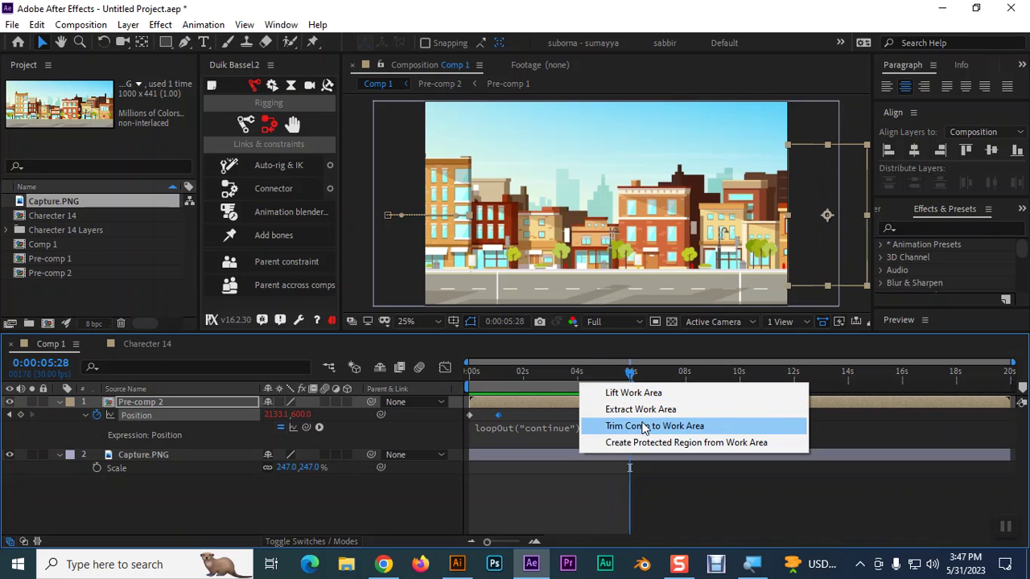
left_click(643, 426)
key("space")
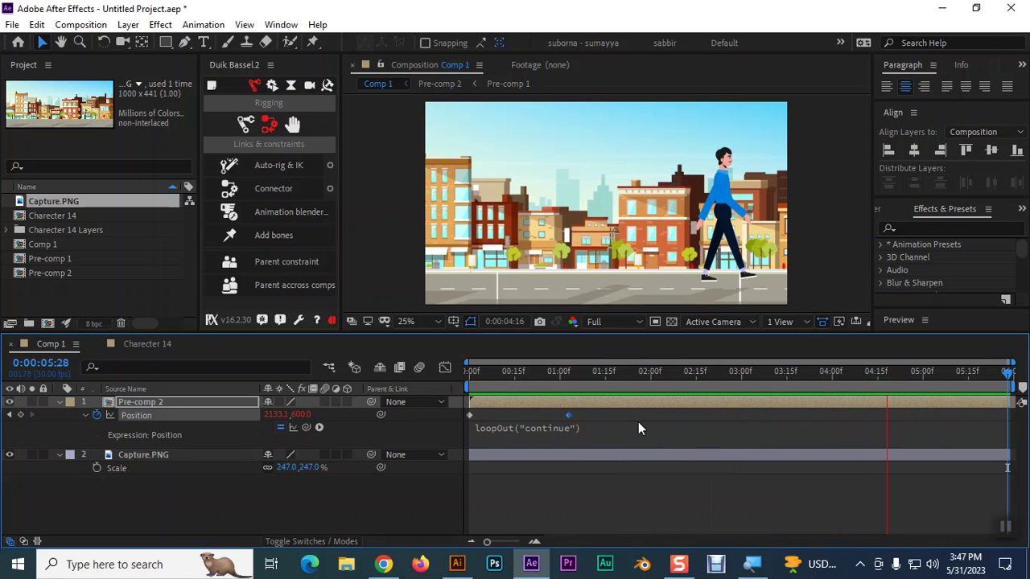
key("space")
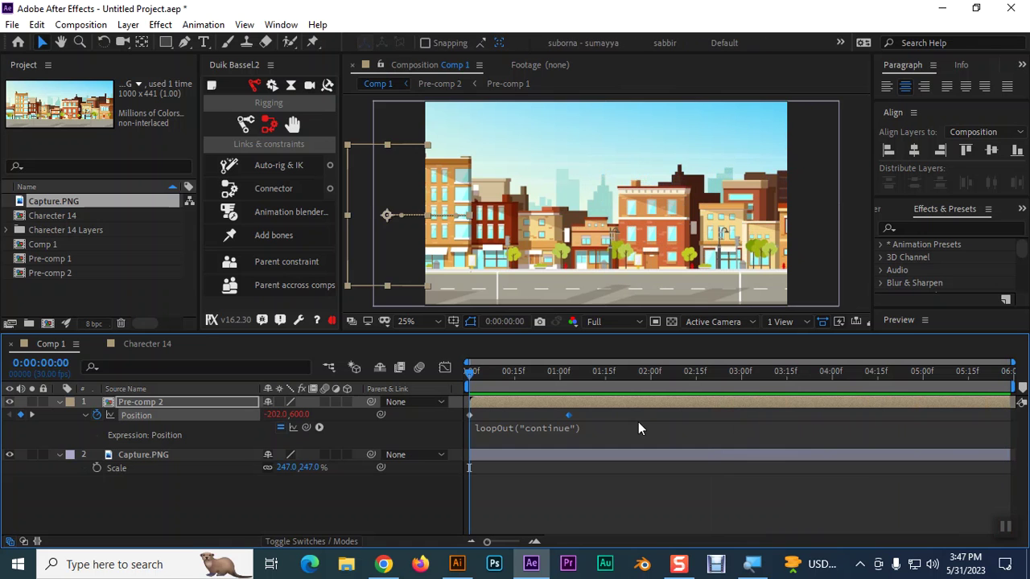
mouse_move(474, 379)
left_mouse_down()
mouse_move(626, 381)
mouse_move(876, 351)
left_mouse_up()
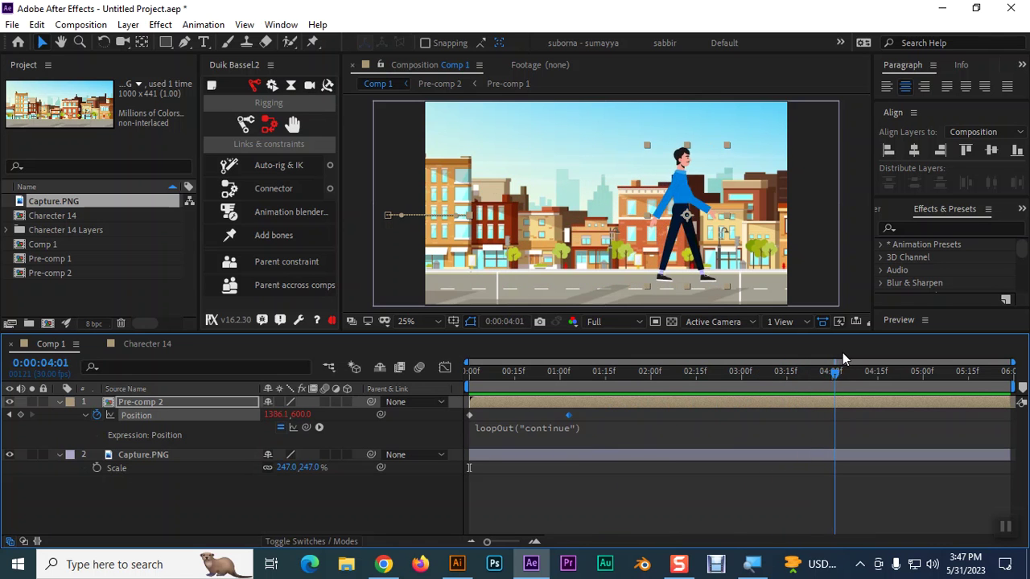
left_click_drag(903, 355, 927, 356)
Open Pre-comp 2, then Pre-comp 1, and reveal the C | Hand and C | hand 2 keyframes.
double_click(191, 401)
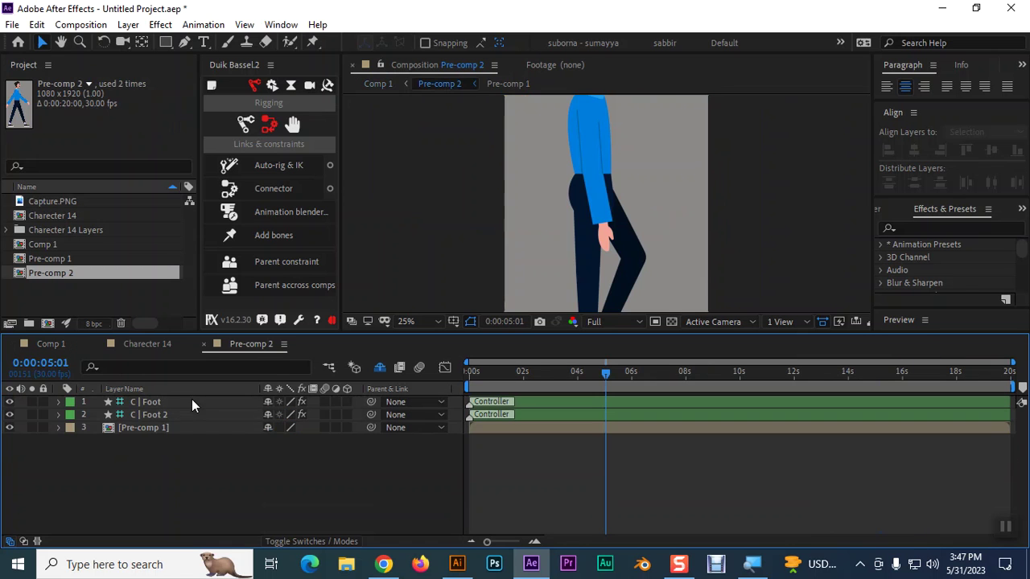
double_click(129, 428)
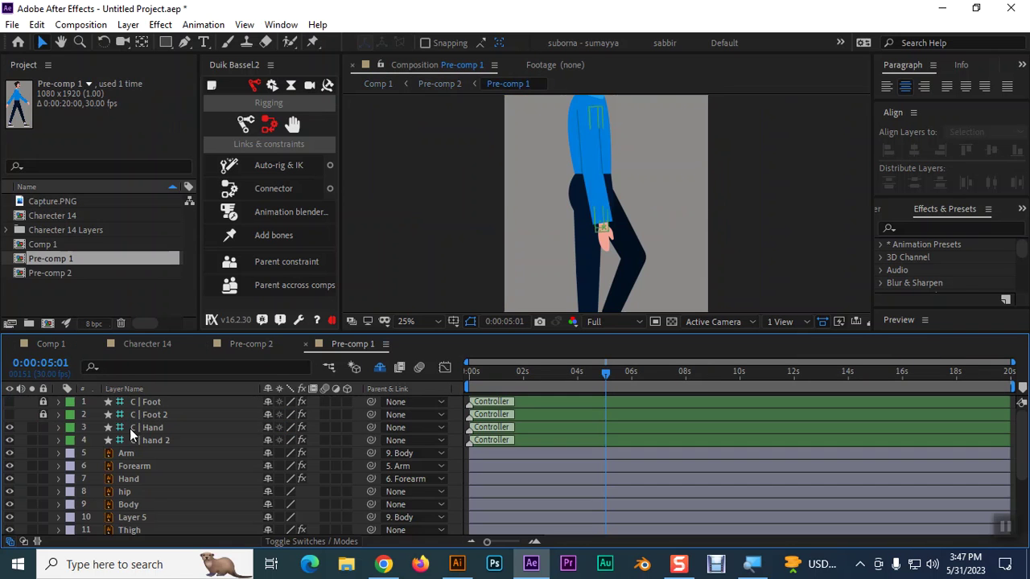
left_click(157, 427)
left_click(160, 439, "ctrl")
key("u")
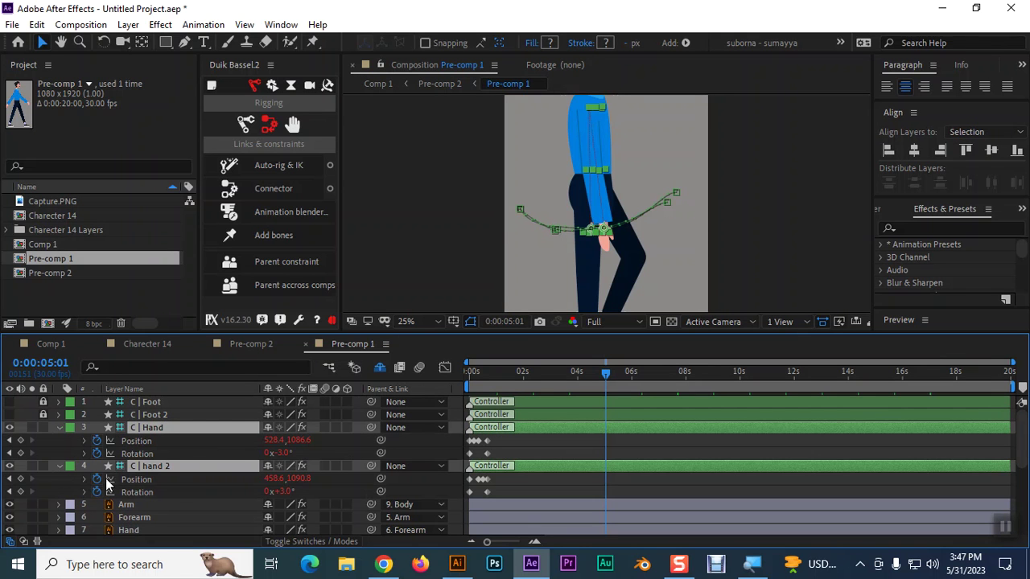
Scrub from the start to the frame-20 keyframe to check the arm pose.
mouse_move(603, 378)
left_mouse_down()
mouse_move(472, 382)
mouse_move(487, 385)
left_mouse_up()
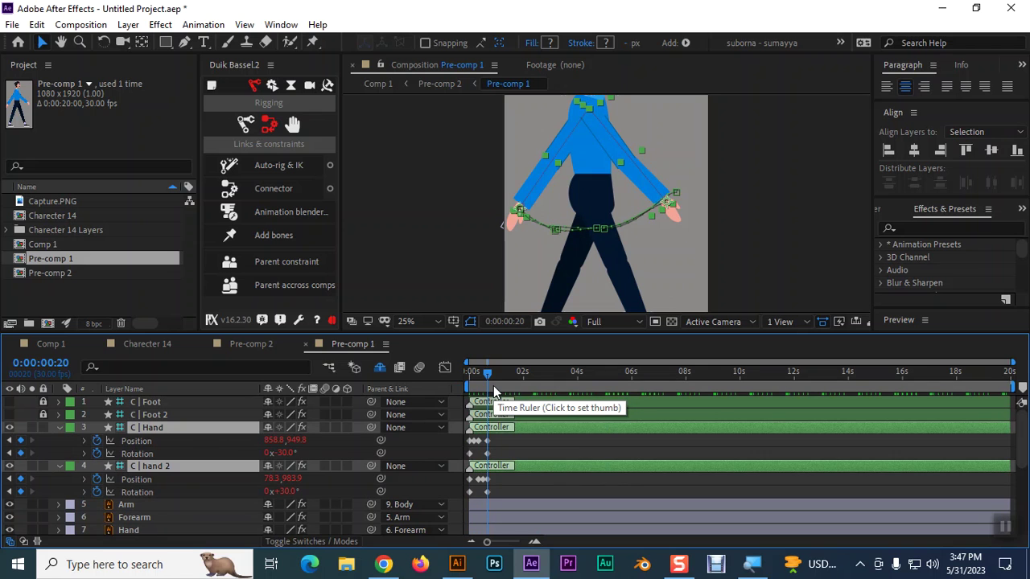
left_click_drag(492, 383, 478, 378)
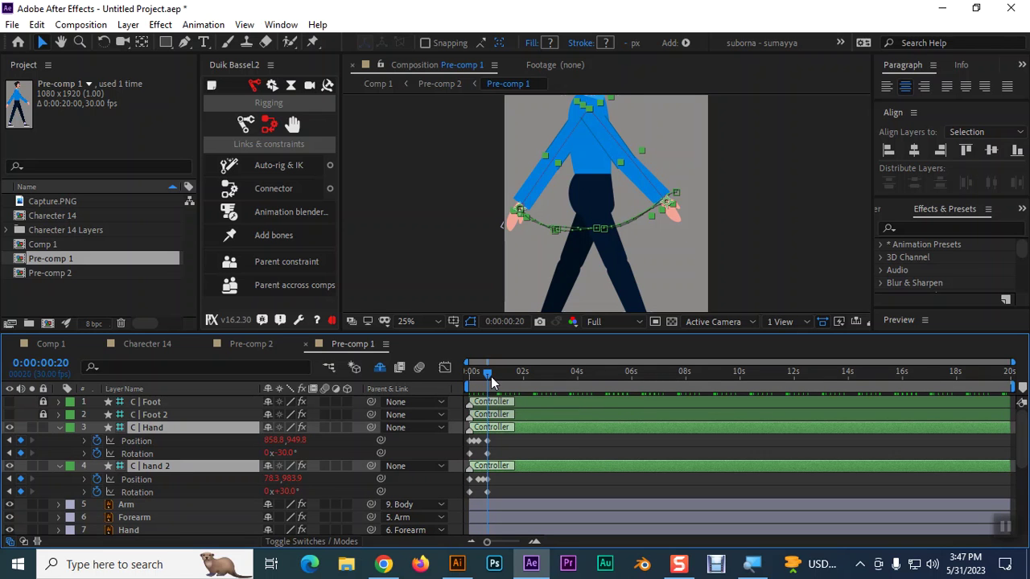
key("shift+Page_Down")
key("F2")
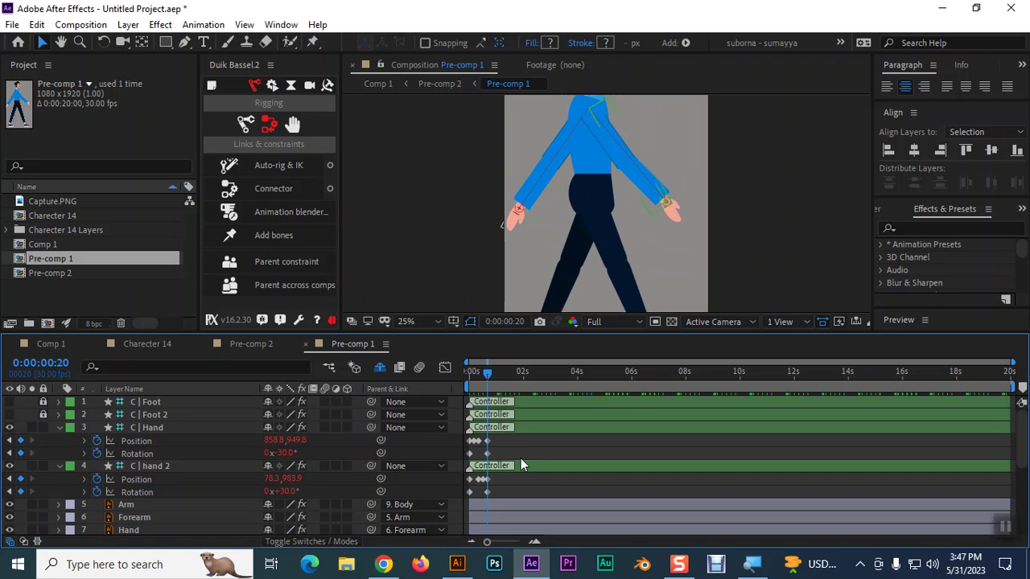
mouse_move(486, 384)
left_mouse_down()
mouse_move(475, 387)
mouse_move(487, 394)
left_mouse_up()
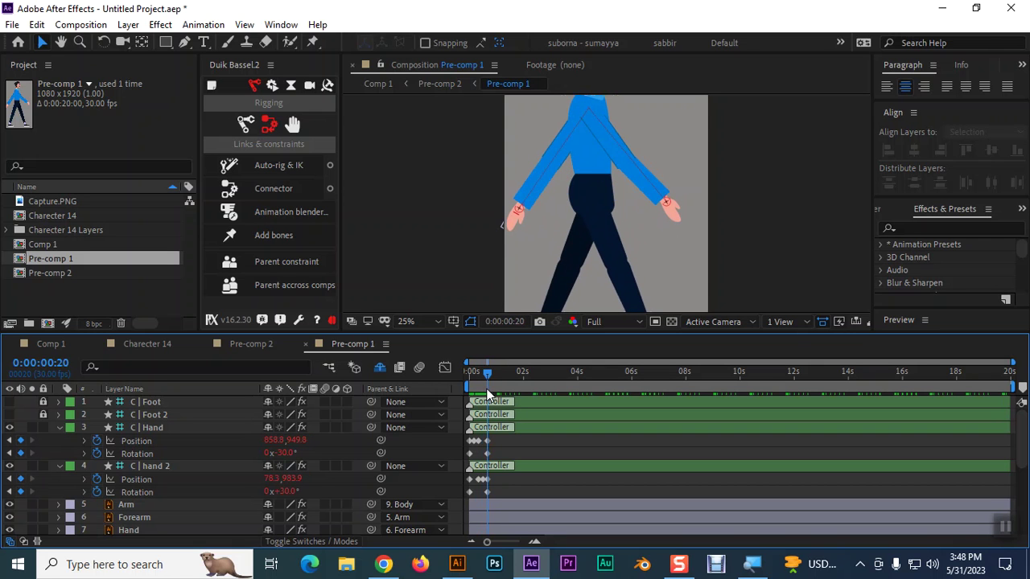
Inspect the hand 2 Position keyframes, reset time to the start, and return to Comp 1.
left_click(507, 467)
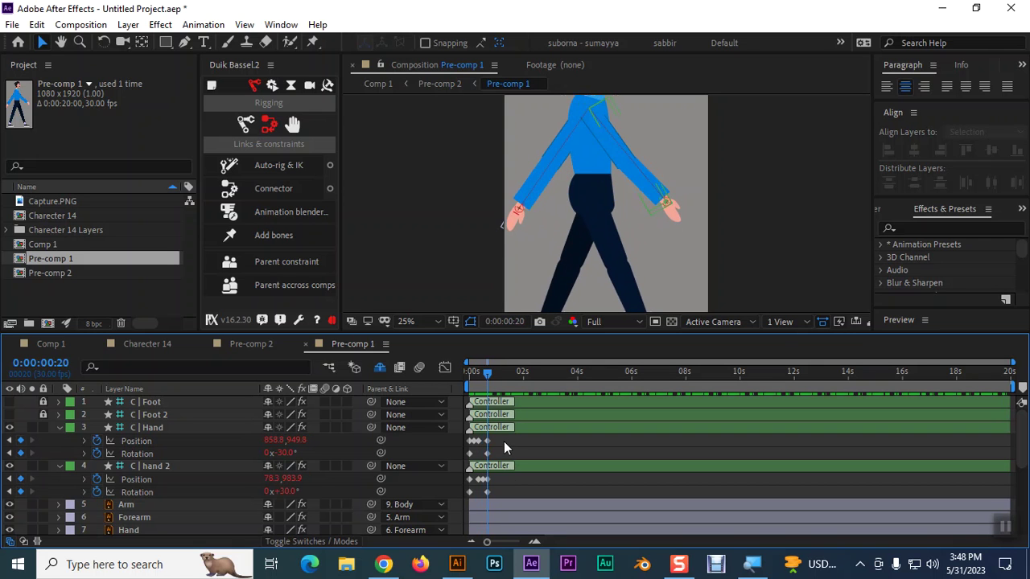
left_click_drag(500, 438, 464, 444)
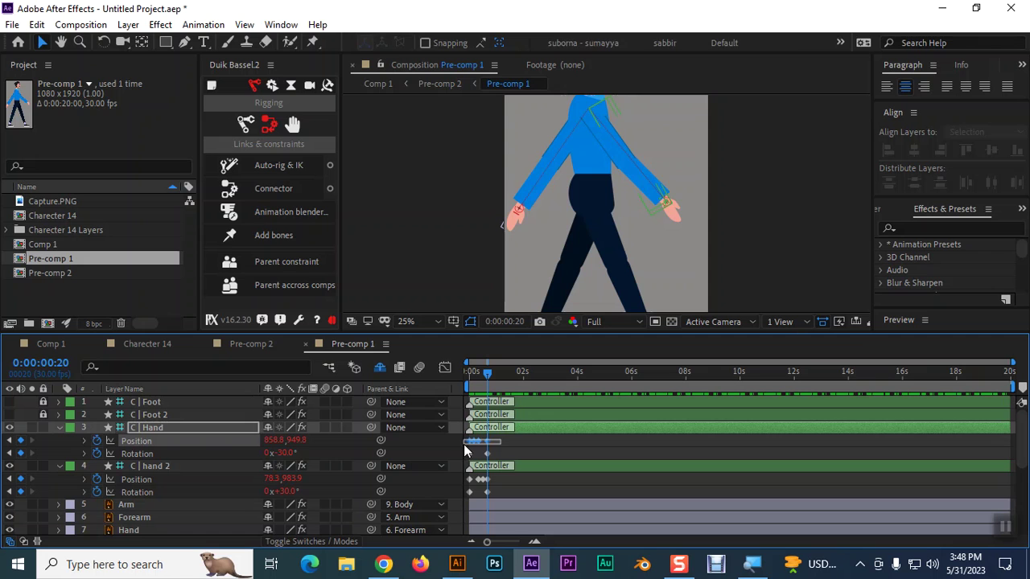
left_click(516, 449)
left_click(518, 451)
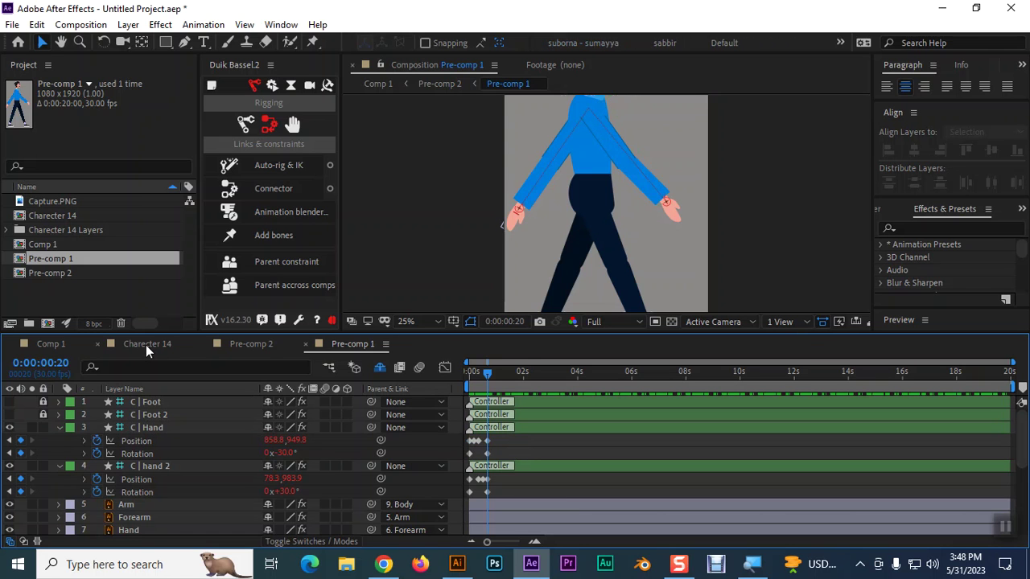
left_click_drag(482, 375, 384, 372)
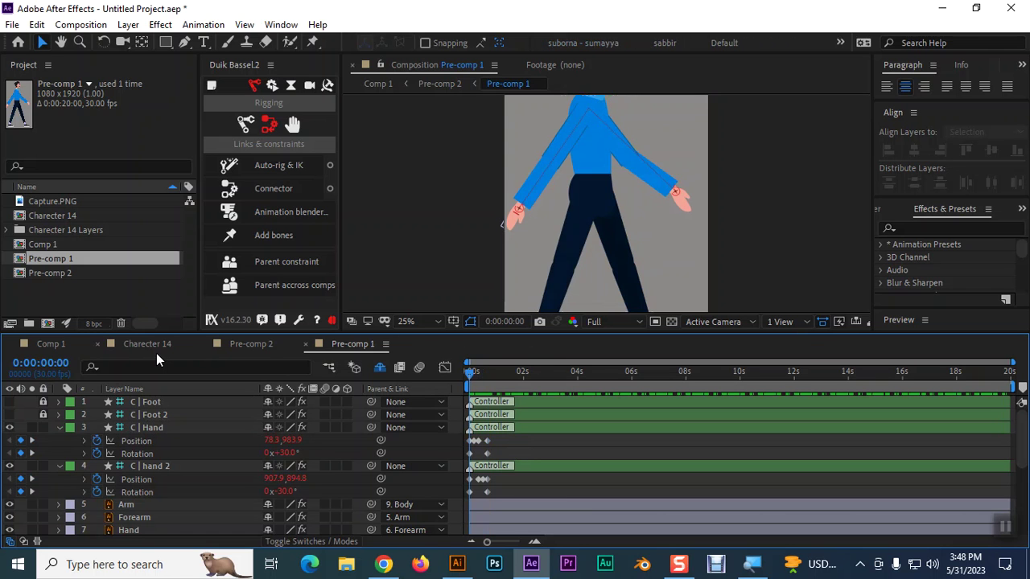
left_click(158, 351)
left_click(45, 349)
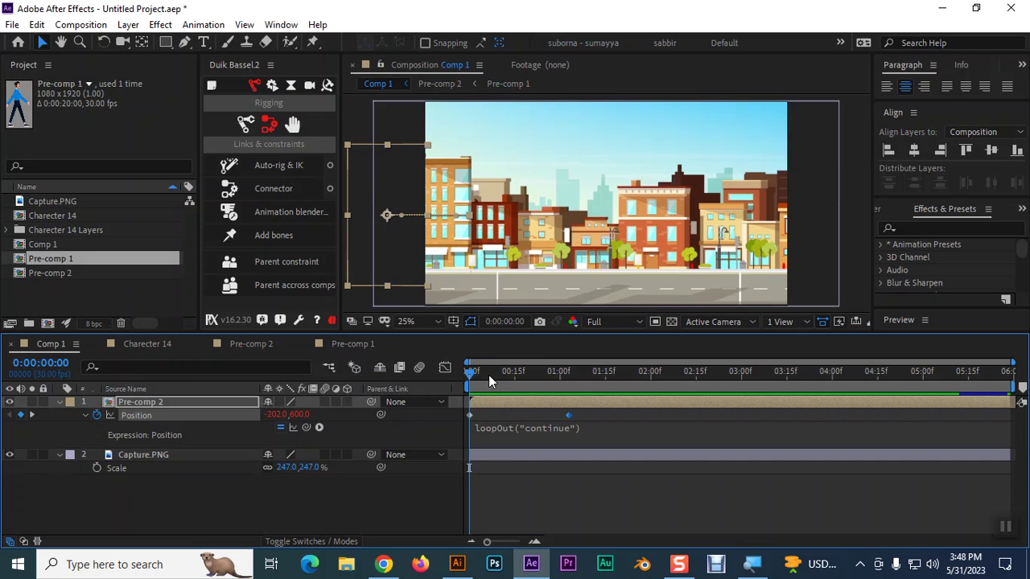
mouse_move(469, 374)
left_mouse_down()
mouse_move(537, 379)
mouse_move(445, 372)
left_mouse_up()
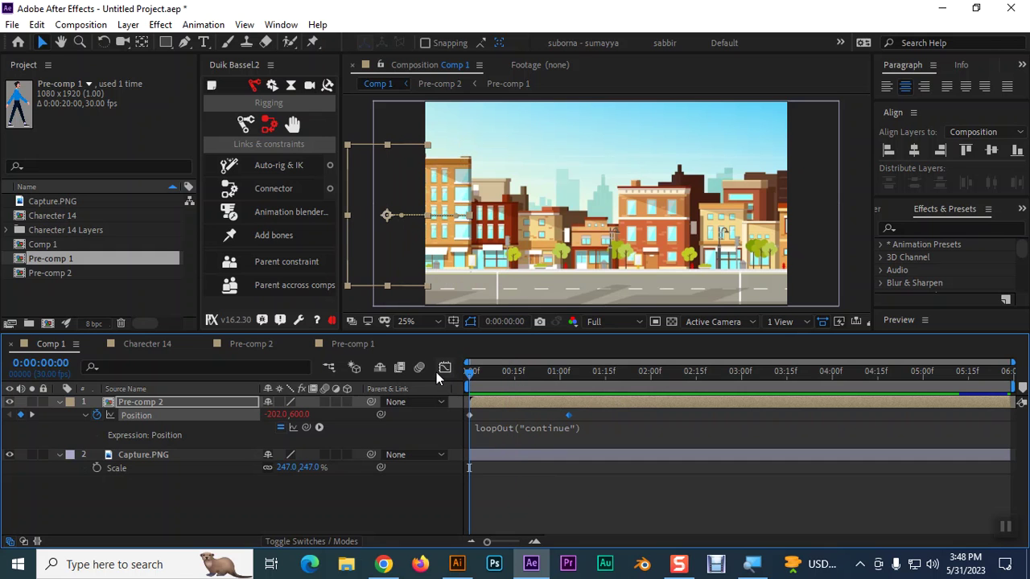